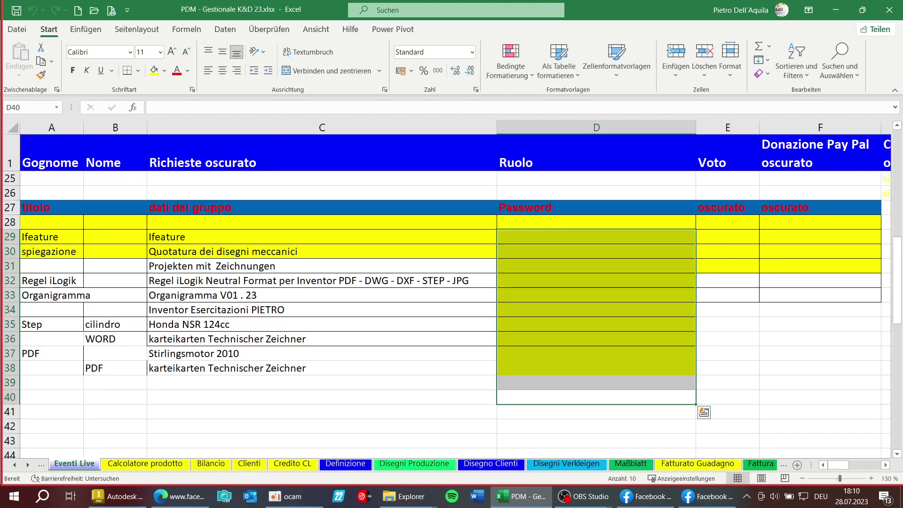
Open the Disegni Produzione sheet and examine the 3D, 2D and PDF availability of the latest category 605 drawings.
{"action": "left_click", "coordinate": [148, 464]}
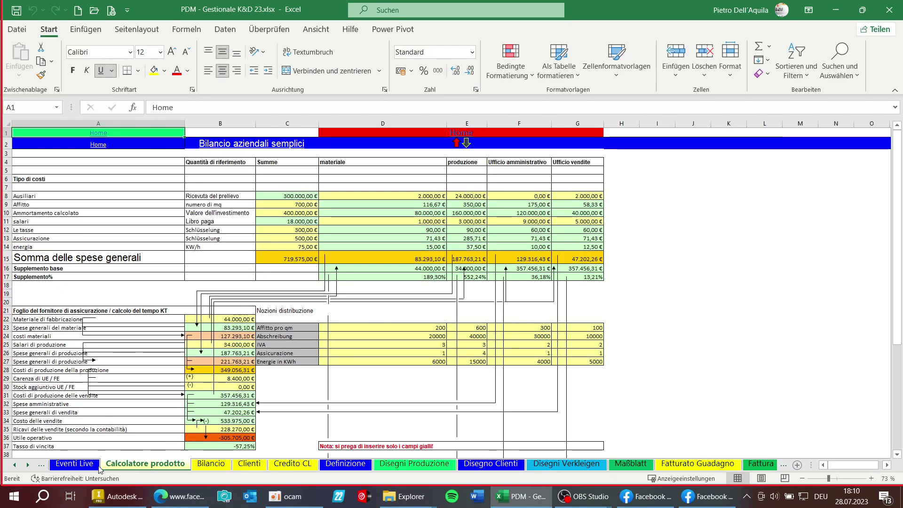
{"action": "left_click", "coordinate": [427, 464]}
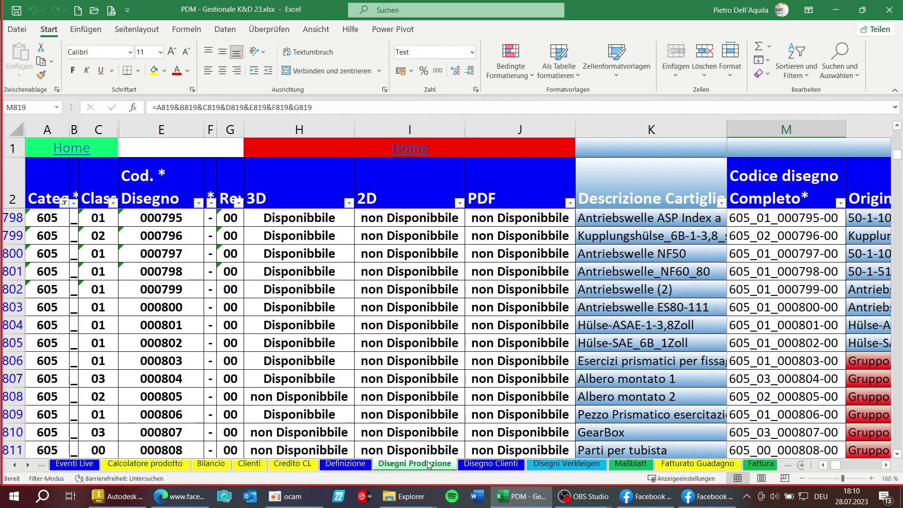
{"action": "left_click", "coordinate": [405, 306]}
{"action": "scroll", "coordinate": [405, 301], "scroll_direction": "down", "scroll_amount": 1}
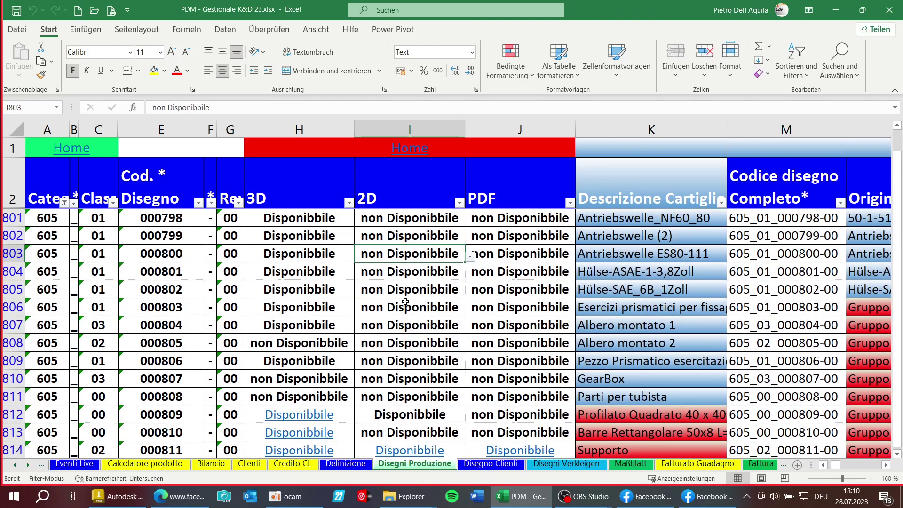
{"action": "scroll", "coordinate": [405, 301], "scroll_direction": "down", "scroll_amount": 1}
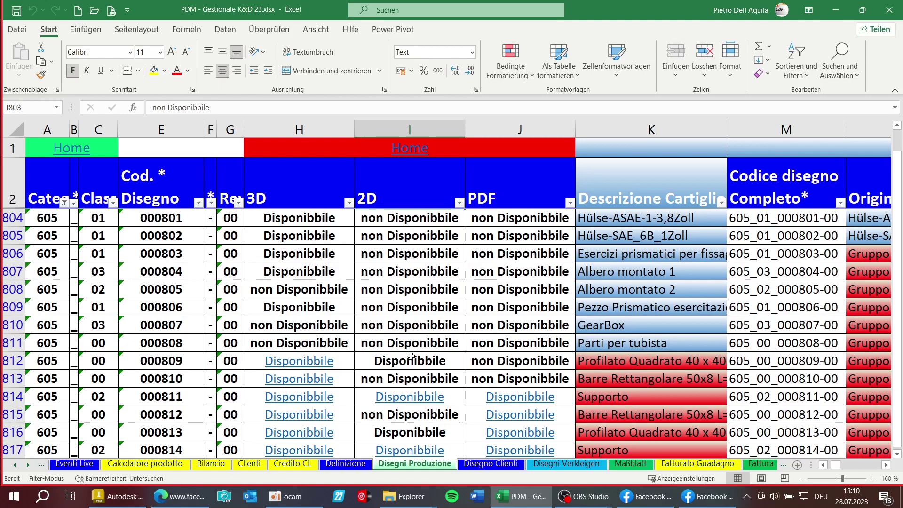
{"action": "left_click", "coordinate": [515, 366]}
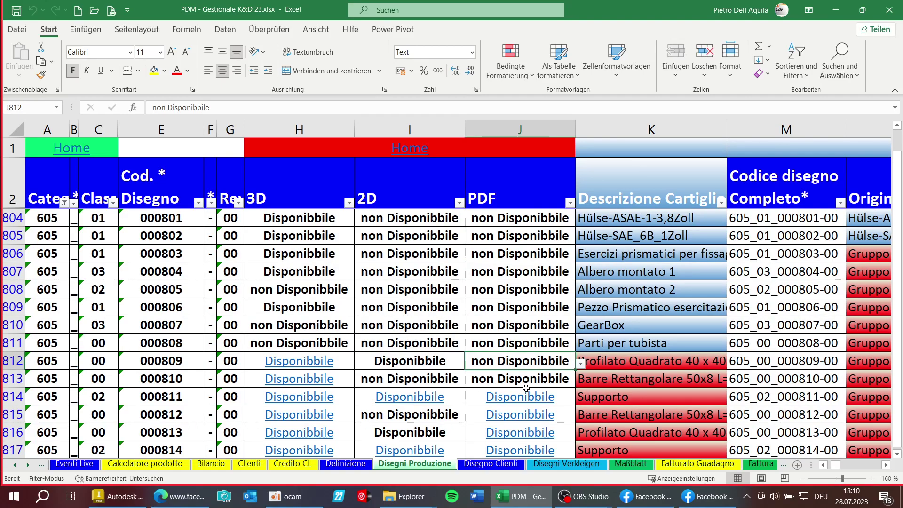
{"action": "key", "text": "Right"}
{"action": "key", "text": "Right"}
{"action": "key", "text": "Right"}
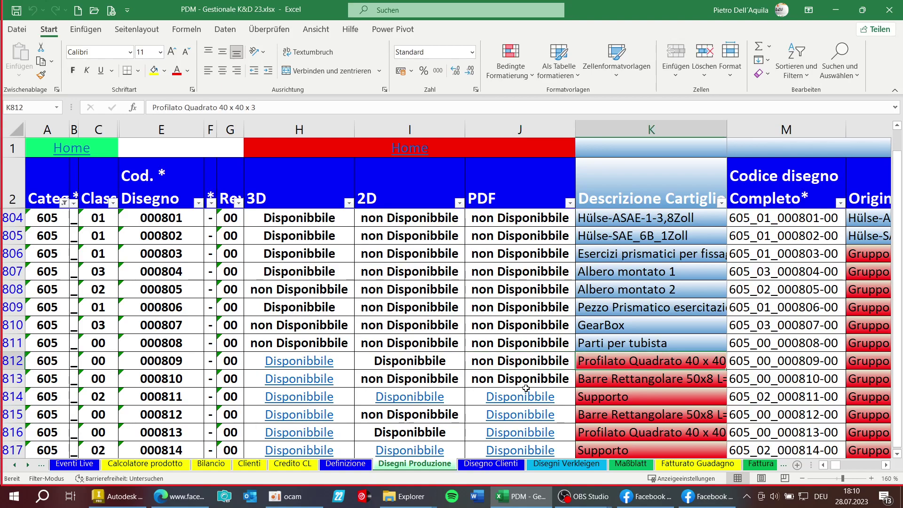
{"action": "key", "text": "Left"}
{"action": "key", "text": "Left"}
{"action": "key", "text": "Left"}
{"action": "key", "text": "Left"}
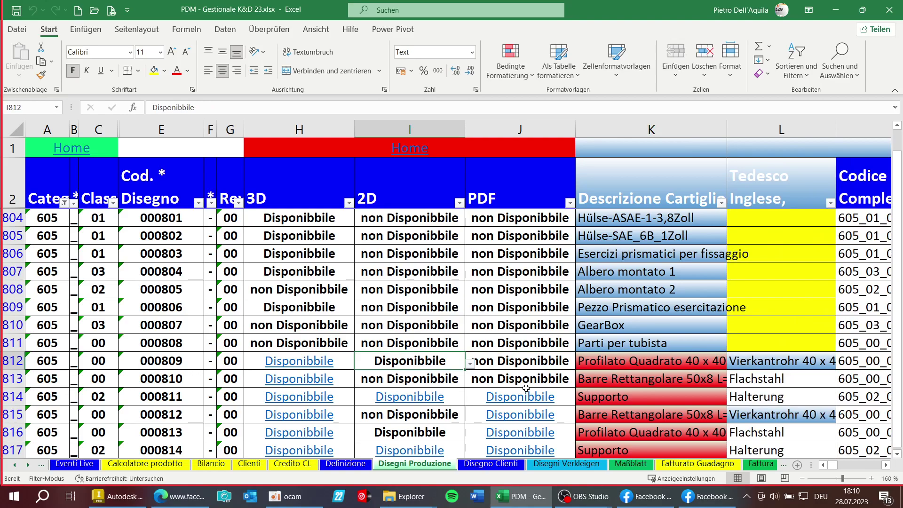
{"action": "key", "text": "Down"}
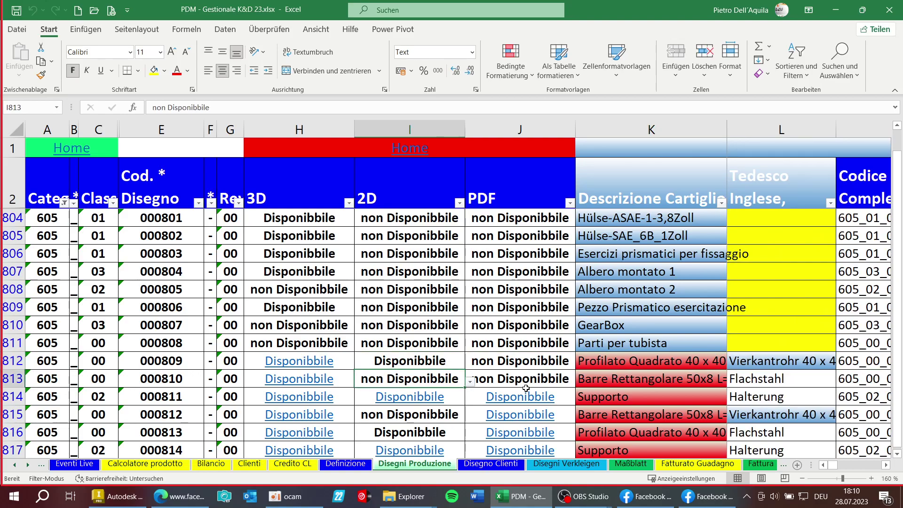
{"action": "scroll", "coordinate": [681, 351], "scroll_direction": "down", "scroll_amount": 3}
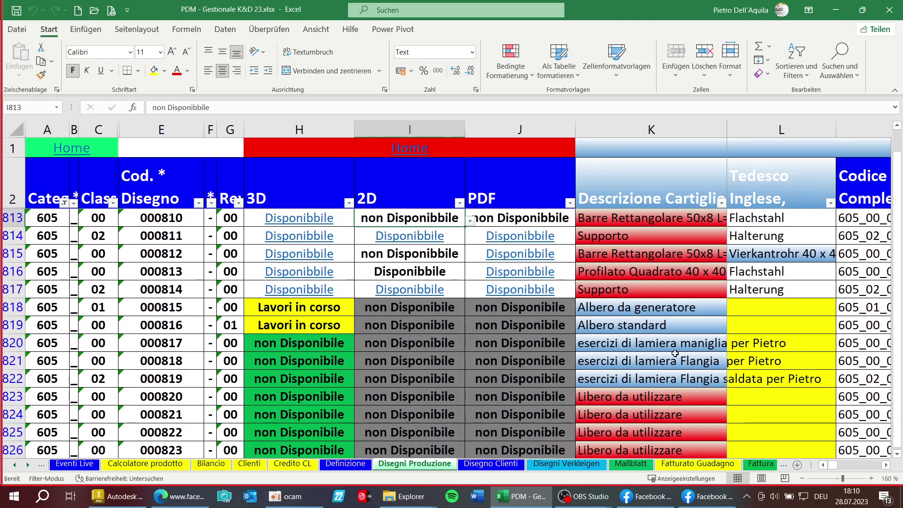
Copy the "Lavori in corso" 3D status from row 819 to rows 820 to 824.
{"action": "left_click", "coordinate": [323, 328]}
{"action": "key", "text": "ctrl+c"}
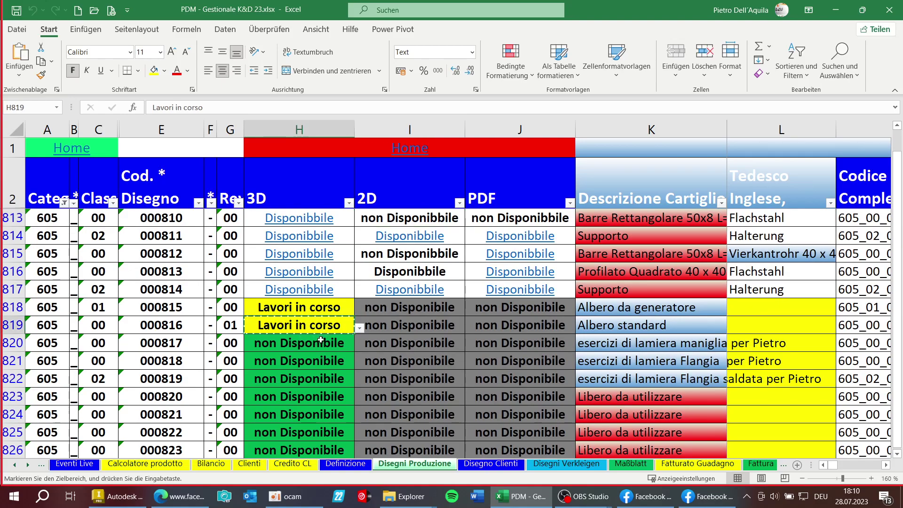
{"action": "left_click_drag", "start_coordinate": [321, 339], "coordinate": [296, 412]}
{"action": "key", "text": "ctrl+v"}
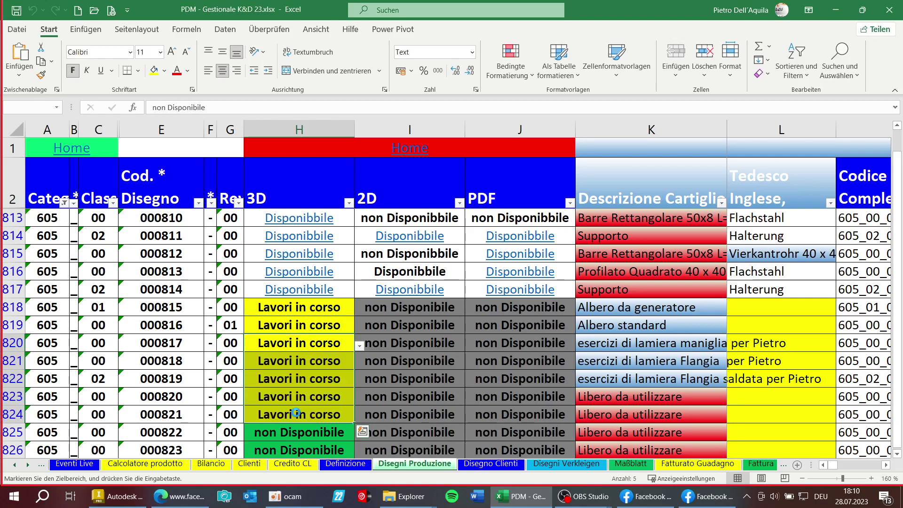
Enter "Generarore 01" as the description in cell K823 for drawing 000820.
{"action": "left_click", "coordinate": [607, 398]}
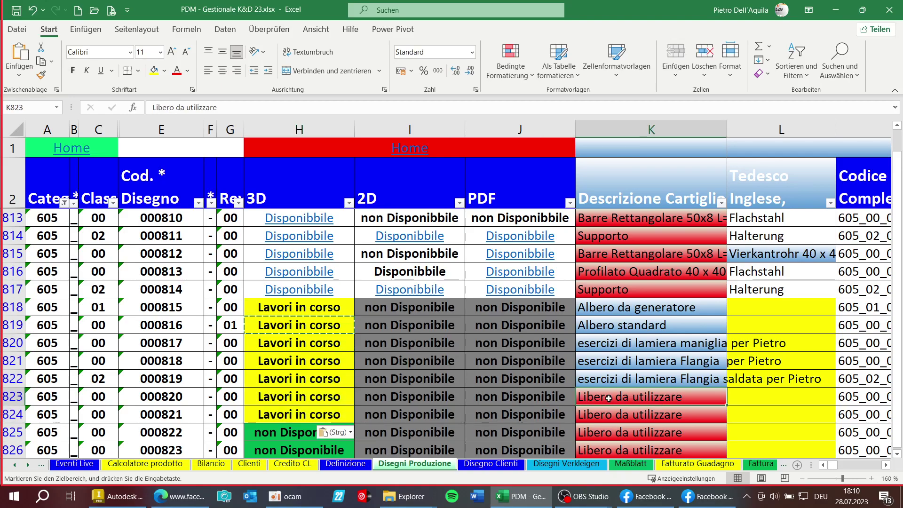
{"action": "type", "text": "GE"}
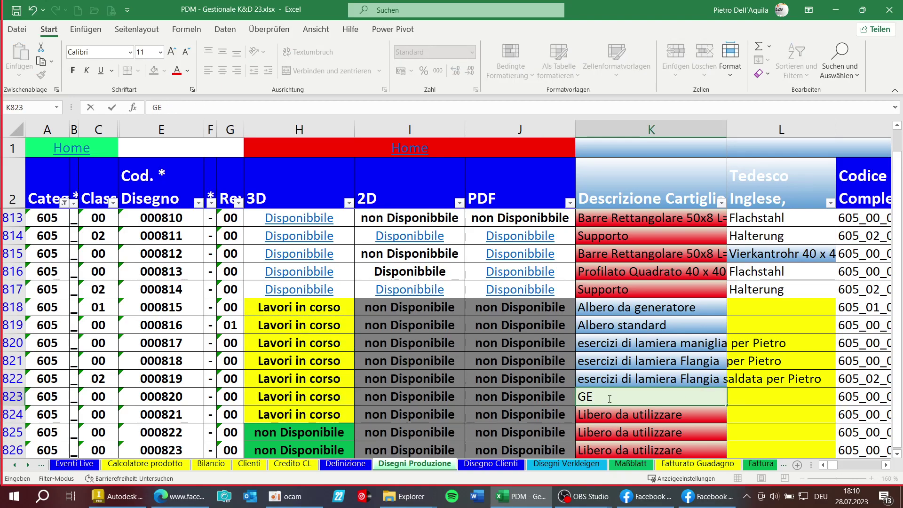
{"action": "key", "text": "BackSpace"}
{"action": "type", "text": "E"}
{"action": "key", "text": "BackSpace"}
{"action": "key", "text": "Caps_Lock"}
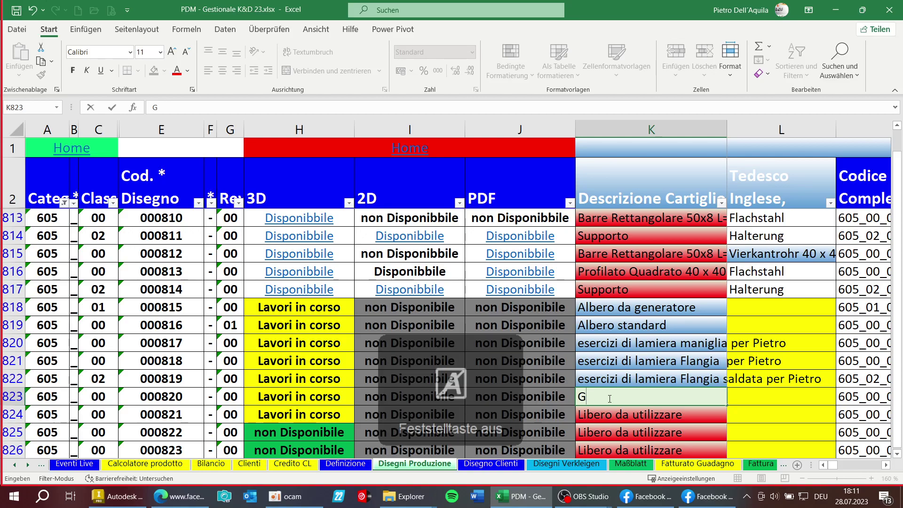
{"action": "type", "text": "ener"}
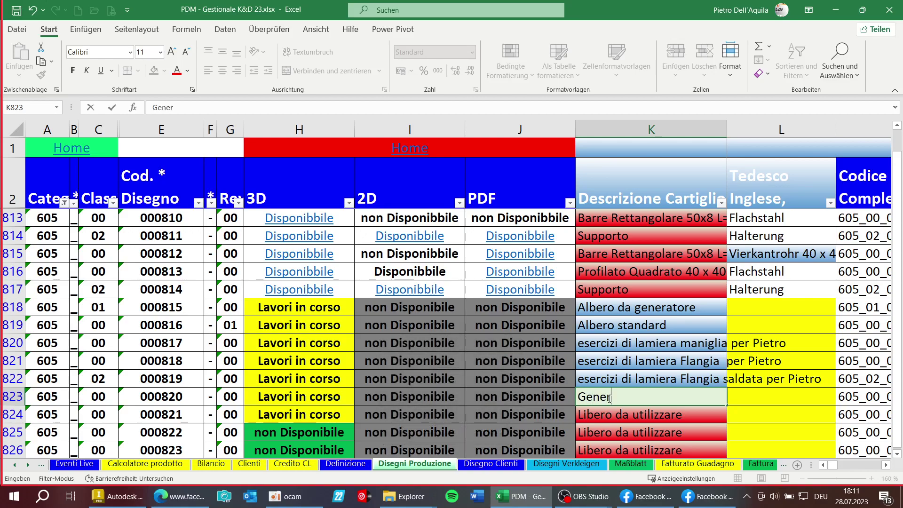
{"action": "type", "text": "aror"}
{"action": "key", "text": "BackSpace"}
{"action": "key", "text": "BackSpace"}
{"action": "key", "text": "BackSpace"}
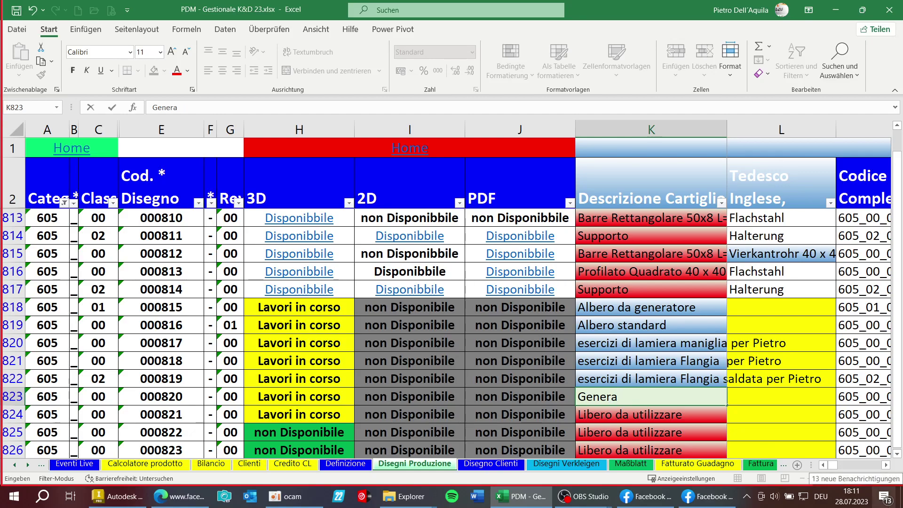
{"action": "type", "text": "rore 01"}
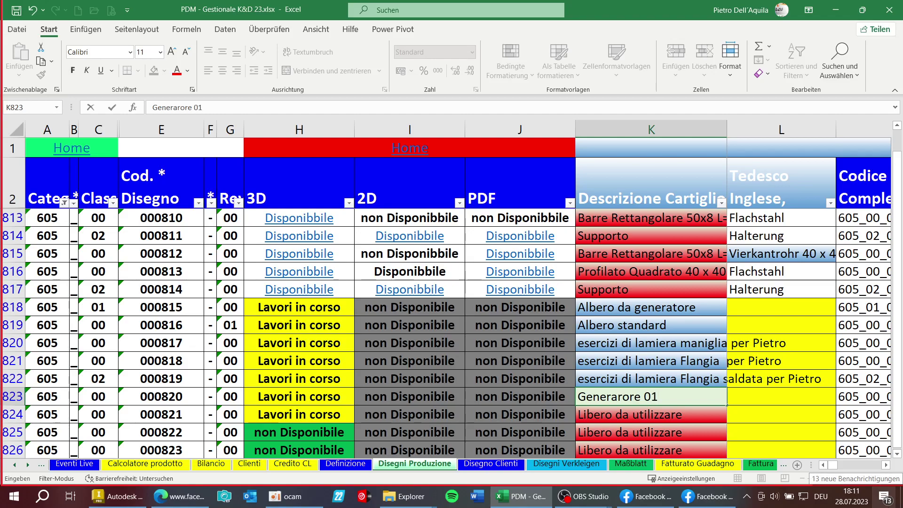
{"action": "key", "text": "Return"}
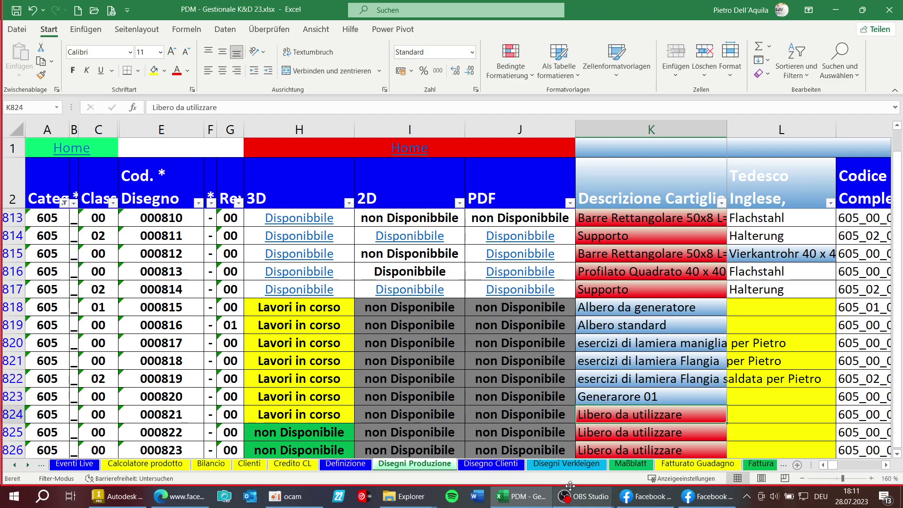
Hide column L with the translated descriptions and copy the complete drawing code in cell M823.
{"action": "left_click", "coordinate": [111, 399]}
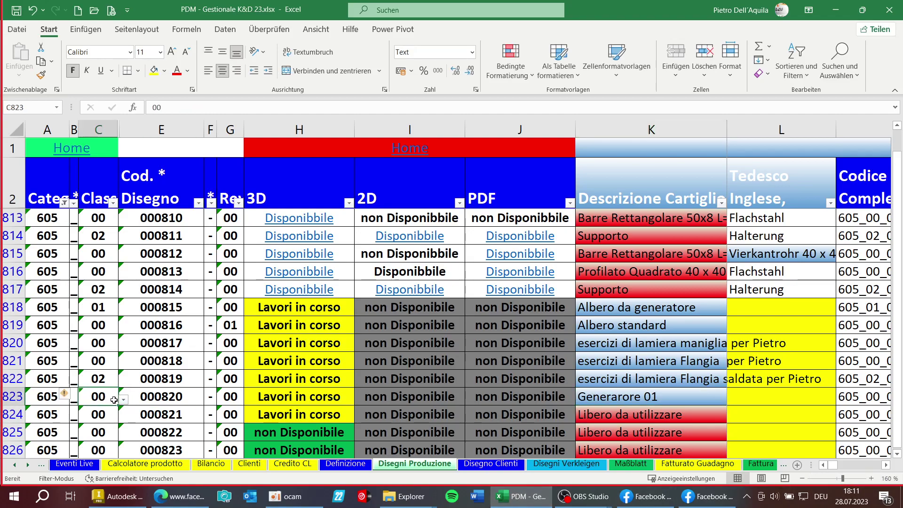
{"action": "left_click", "coordinate": [649, 398]}
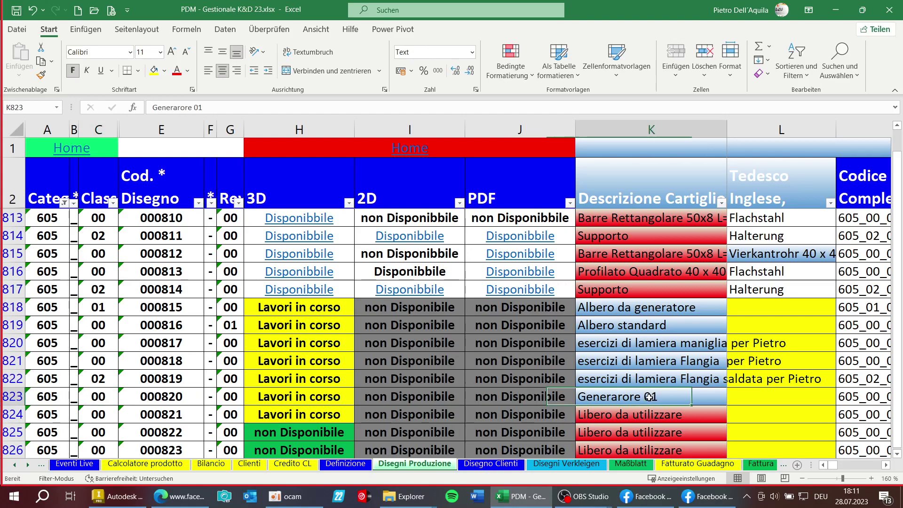
{"action": "key", "text": "Right"}
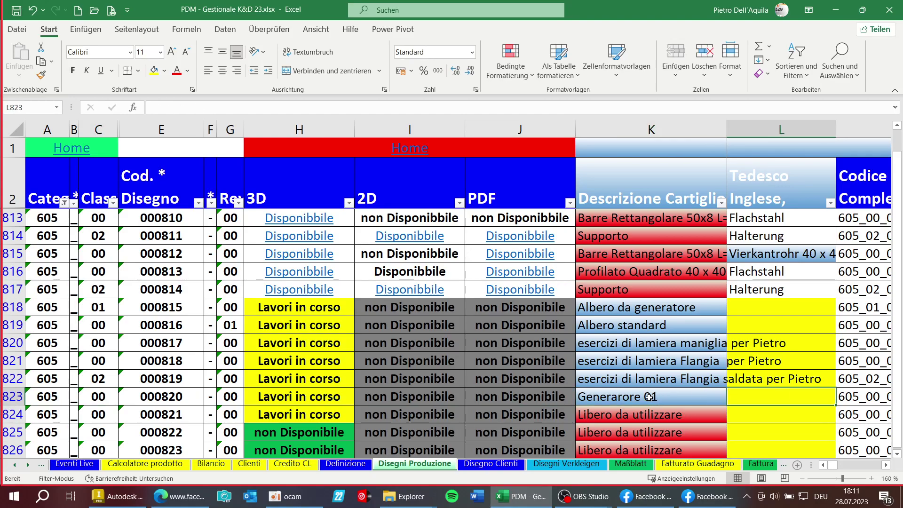
{"action": "key", "text": "ctrl+0"}
{"action": "key", "text": "Right"}
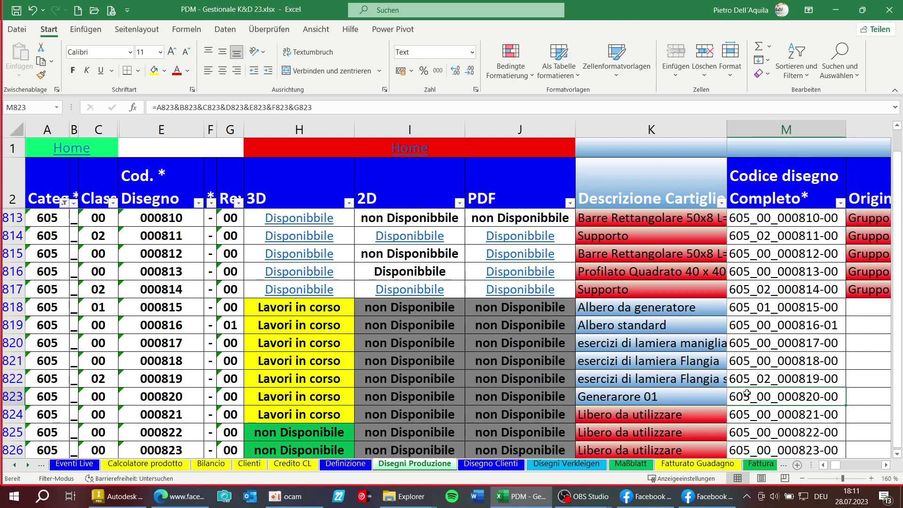
{"action": "key", "text": "ctrl+c"}
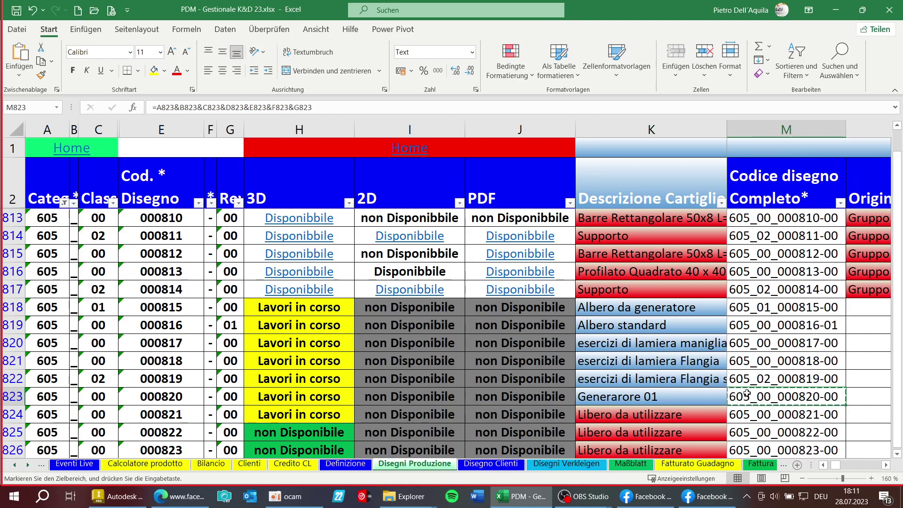
Switch to Autodesk Inventor and create a new part from the "Bauteil - Parte.ipt" template.
{"action": "left_click", "coordinate": [835, 10]}
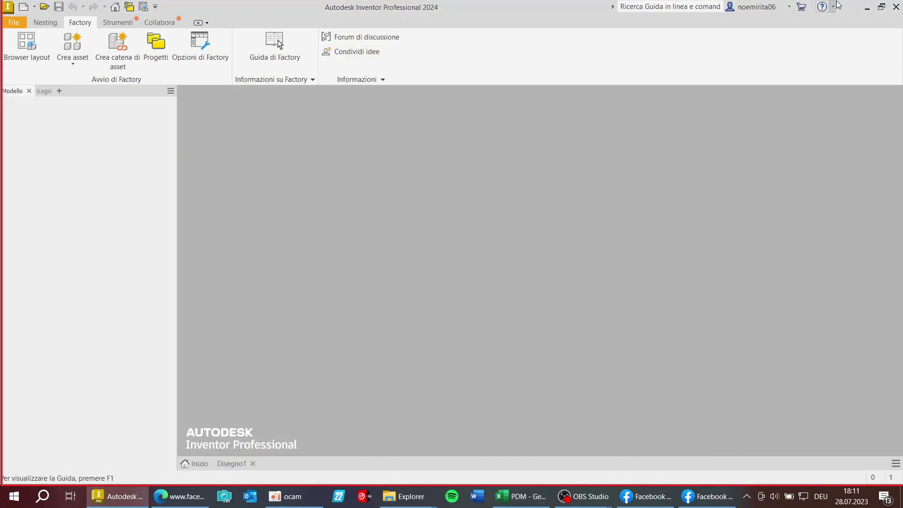
{"action": "left_click", "coordinate": [23, 7]}
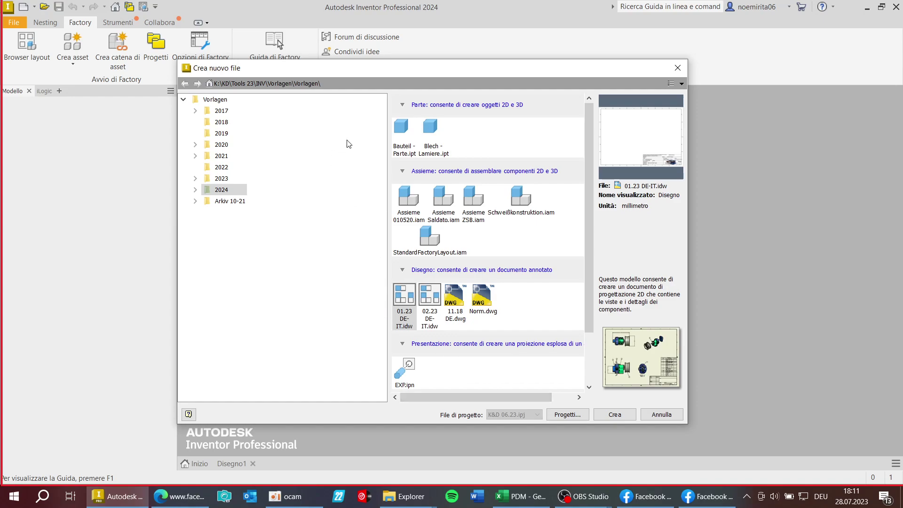
{"action": "double_click", "coordinate": [405, 128]}
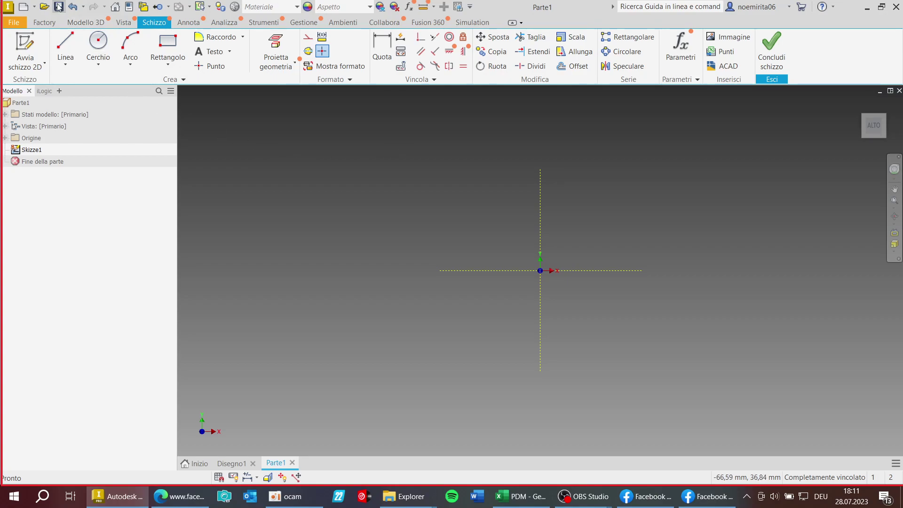
Start saving the new part and browse to the Gerust Ponteggio .23 folder inside the Leiter & Gerüst project path.
{"action": "key", "text": "ctrl+s"}
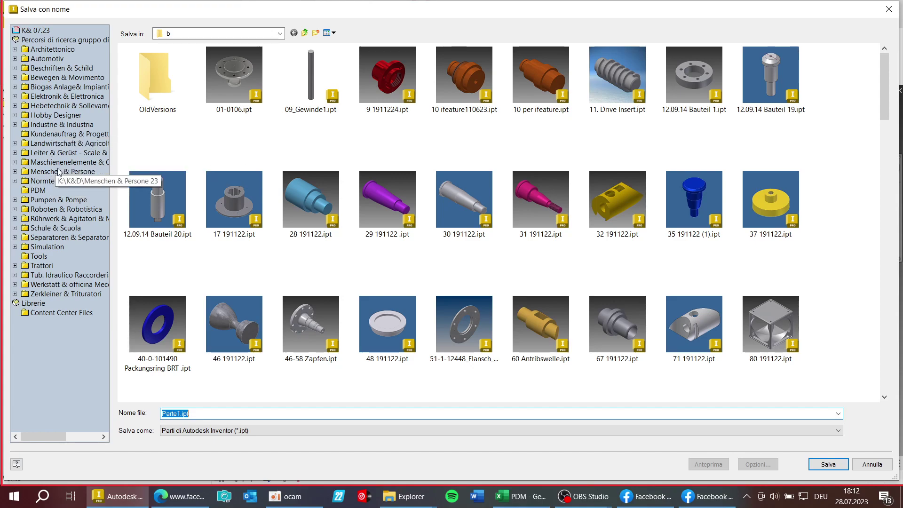
{"action": "left_click", "coordinate": [61, 153]}
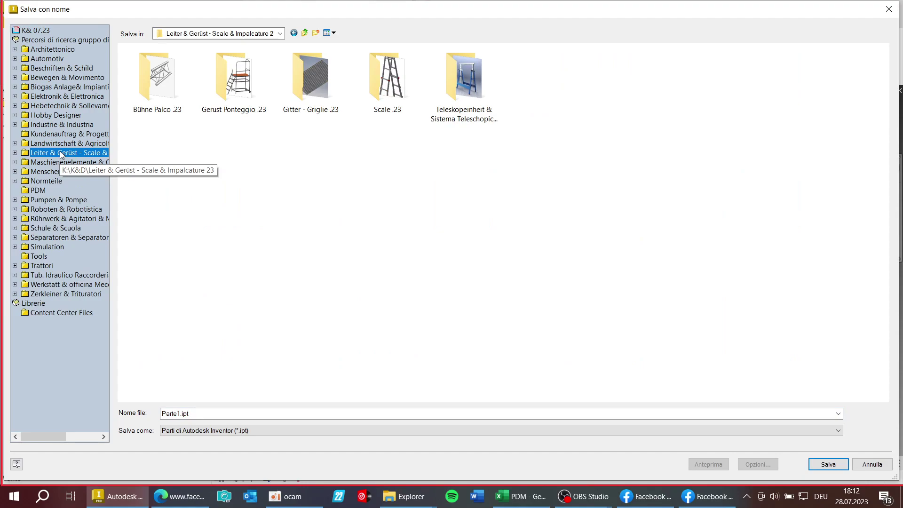
{"action": "double_click", "coordinate": [234, 78]}
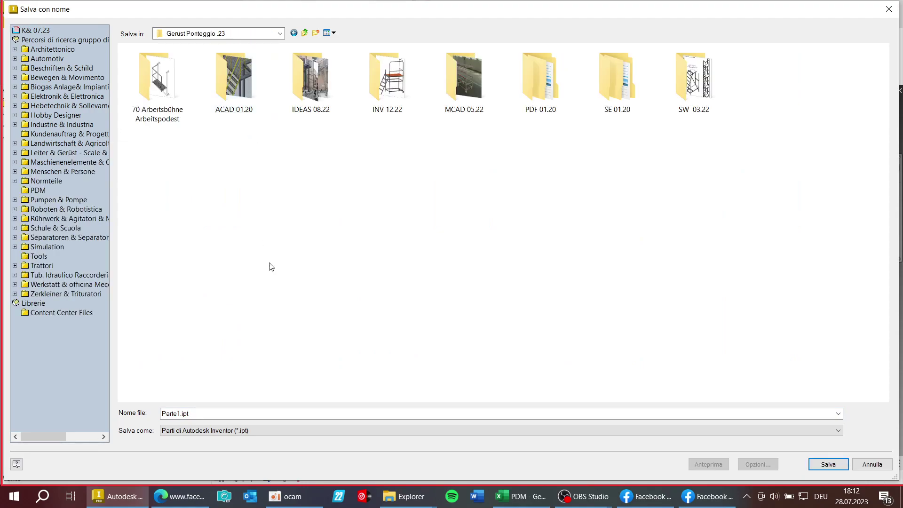
Rename the INV 12.22 folder to "INV 07.23".
{"action": "left_click", "coordinate": [379, 104]}
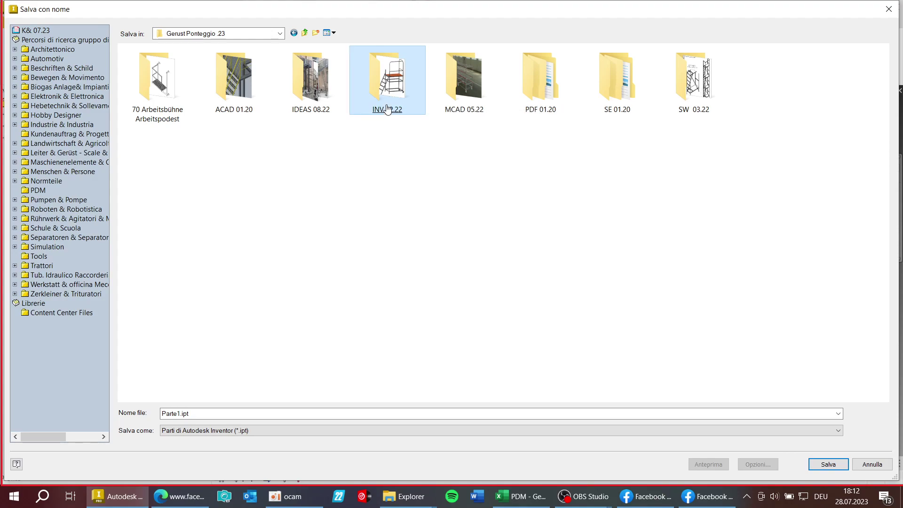
{"action": "right_click", "coordinate": [386, 108]}
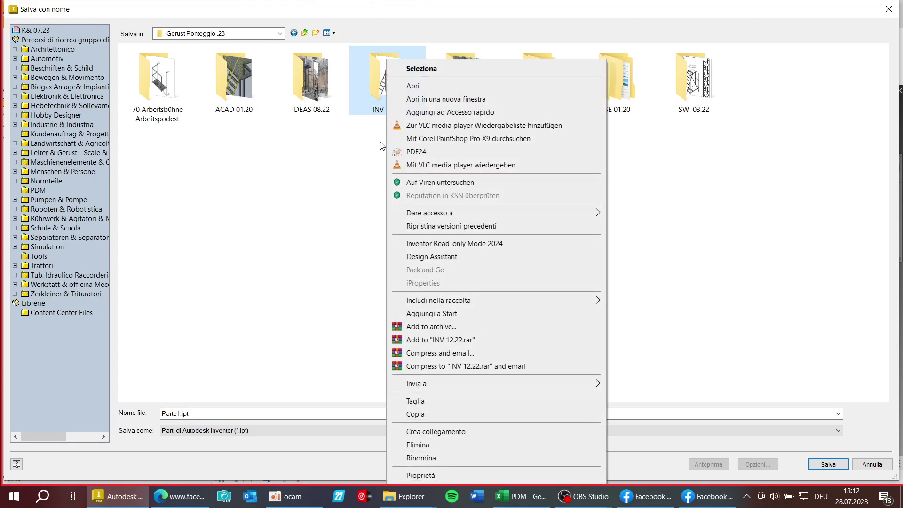
{"action": "left_click", "coordinate": [428, 459]}
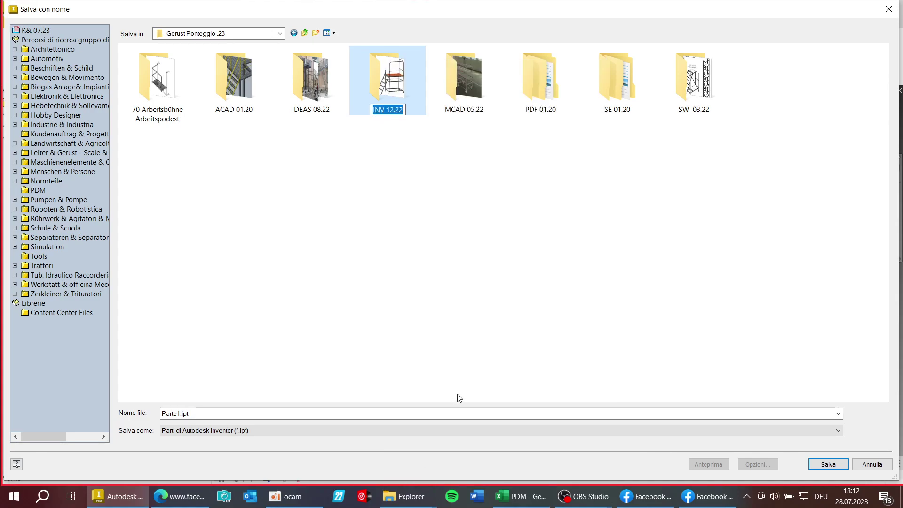
{"action": "key", "text": "Right"}
{"action": "key", "text": "Left"}
{"action": "key", "text": "Left"}
{"action": "key", "text": "BackSpace"}
{"action": "key", "text": "BackSpace"}
{"action": "key", "text": "BackSpace"}
{"action": "type", "text": "07"}
{"action": "key", "text": "End"}
{"action": "key", "text": "BackSpace"}
{"action": "type", "text": "3"}
{"action": "key", "text": "Return"}
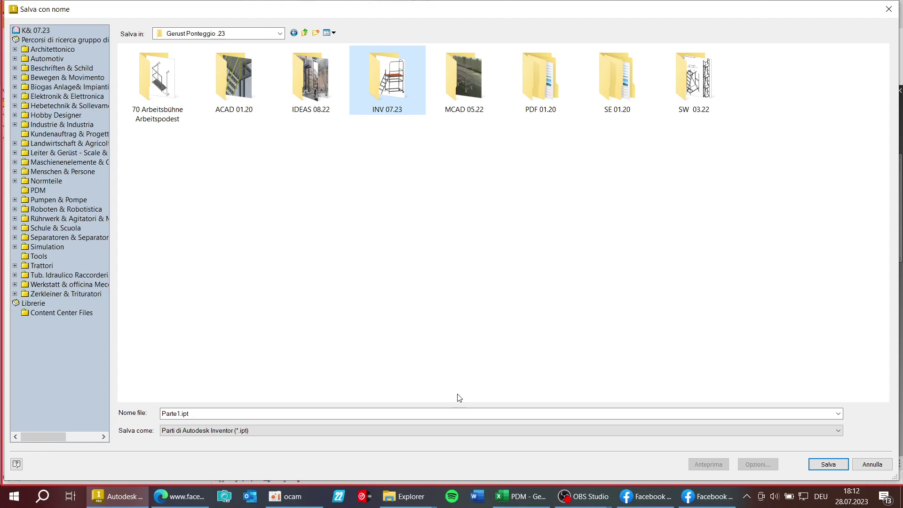
Create a new folder named "605" inside the INV 07.23 folder.
{"action": "key", "text": "Return"}
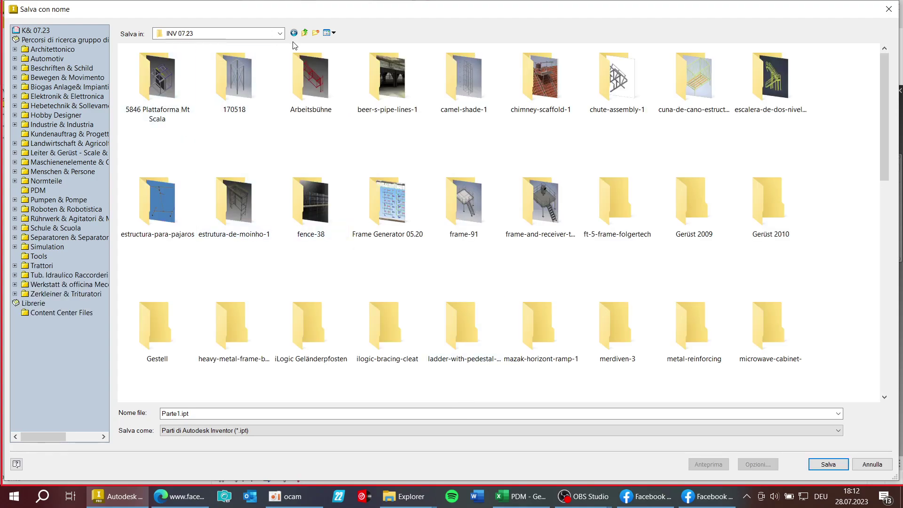
{"action": "left_click", "coordinate": [316, 33]}
{"action": "type", "text": "605"}
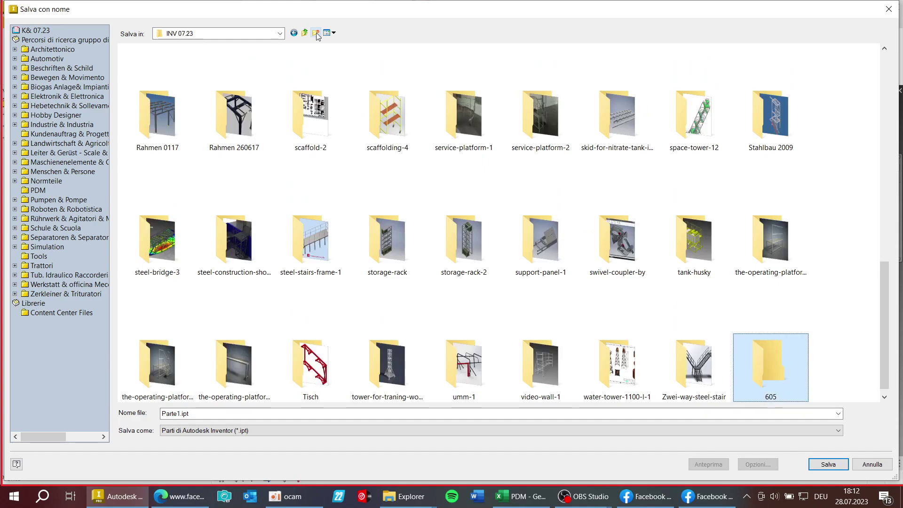
Open the new 605 folder and enter "605_00_000820-00" as the part's file name.
{"action": "key", "text": "Return"}
{"action": "key", "text": "Return"}
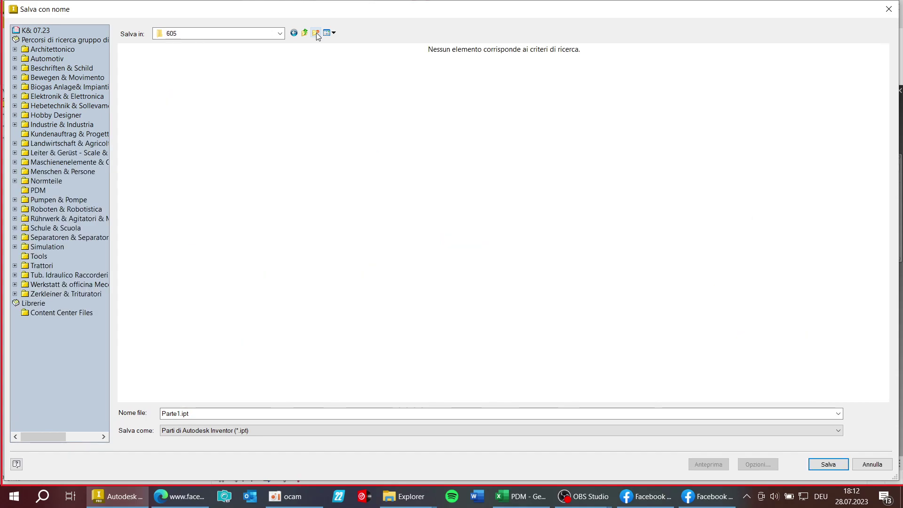
{"action": "double_click", "coordinate": [220, 413]}
{"action": "key", "text": "ctrl+v"}
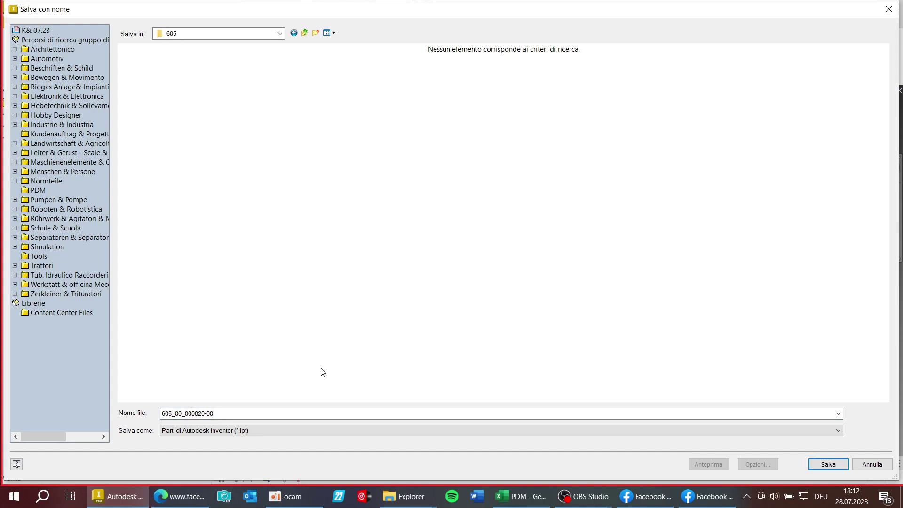
{"action": "left_click", "coordinate": [283, 416]}
{"action": "double_click", "coordinate": [284, 416]}
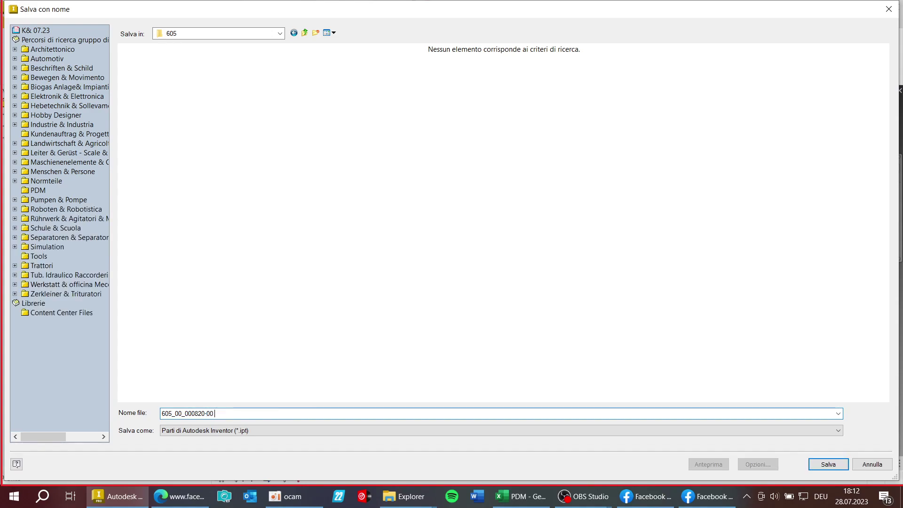
{"action": "key", "text": "Caps_Lock"}
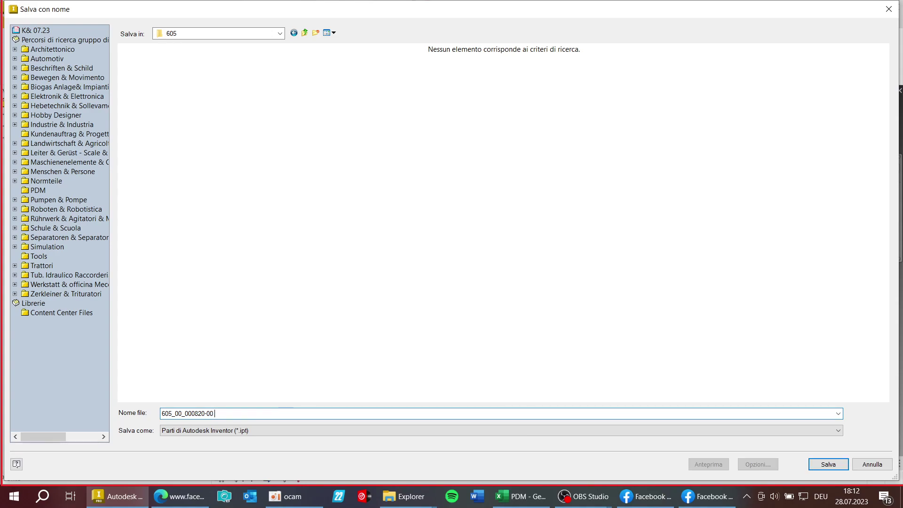
{"action": "key", "text": "Caps_Lock"}
{"action": "type", "text": "s"}
{"action": "key", "text": "Caps_Lock"}
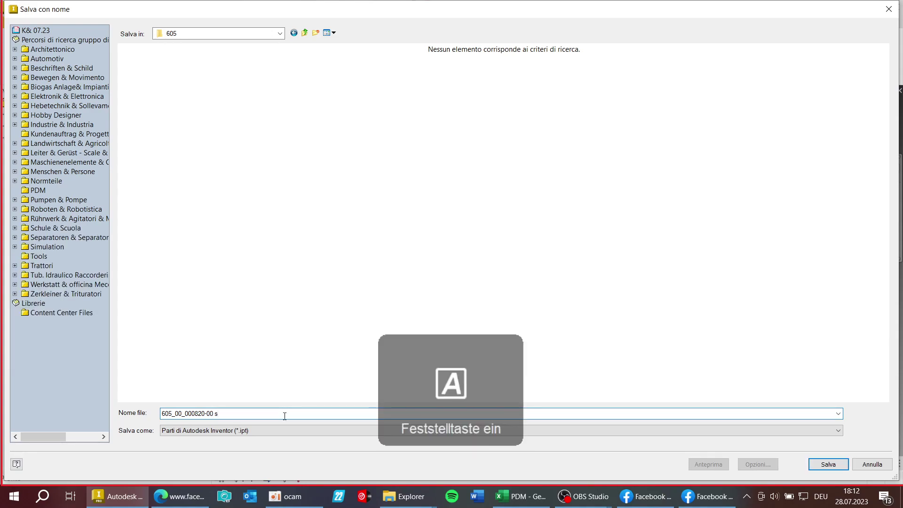
{"action": "type", "text": "CHI"}
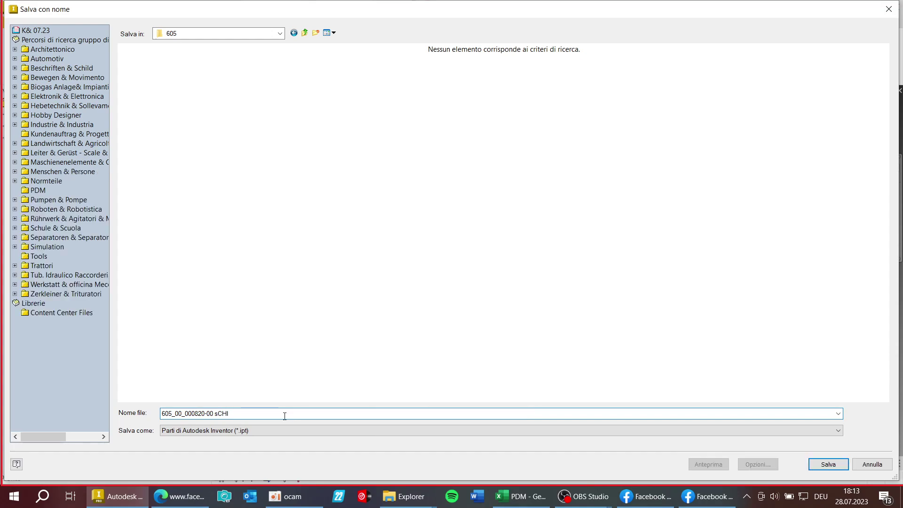
{"action": "key", "text": "BackSpace"}
{"action": "key", "text": "BackSpace"}
{"action": "key", "text": "BackSpace"}
{"action": "key", "text": "BackSpace"}
{"action": "key", "text": "BackSpace"}
Append "Schizzo" to the file name and save the part as "605_00_000820-00 Schizzo".
{"action": "key", "text": "Caps_Lock"}
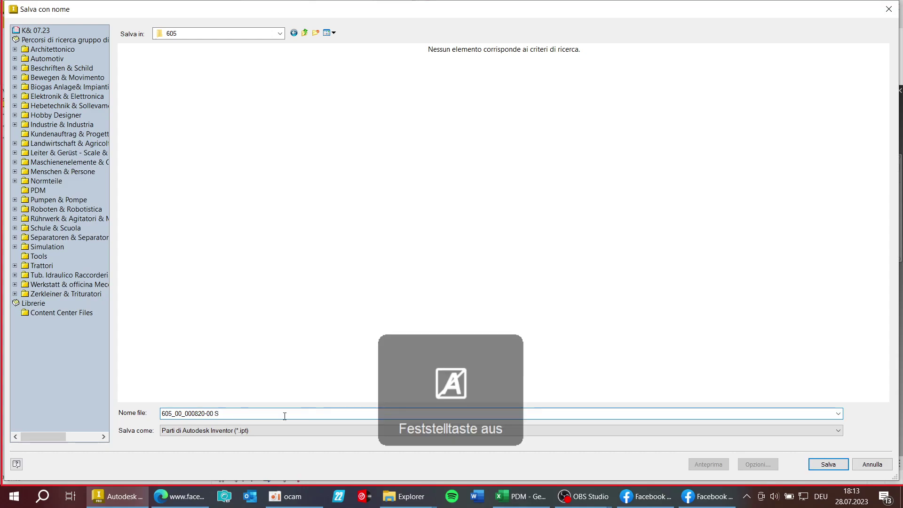
{"action": "type", "text": "Schi"}
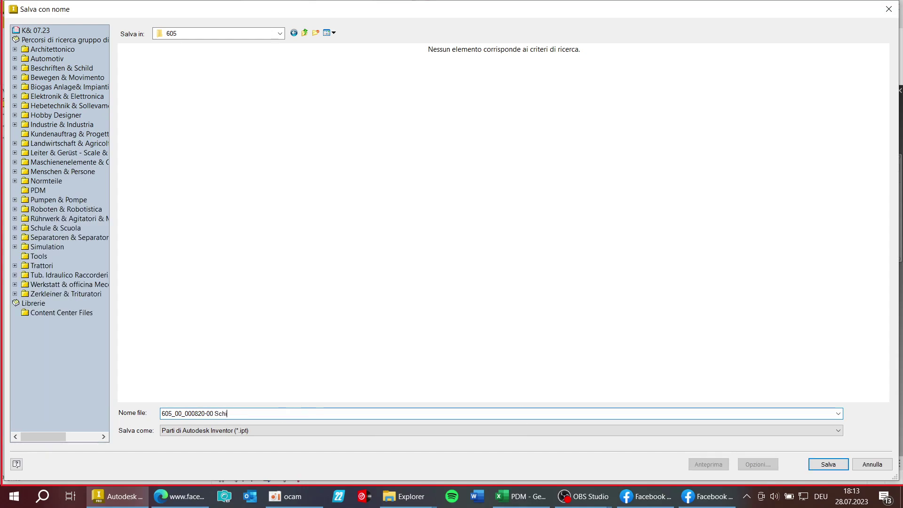
{"action": "type", "text": "zzo"}
{"action": "left_click_drag", "start_coordinate": [236, 413], "coordinate": [214, 400]}
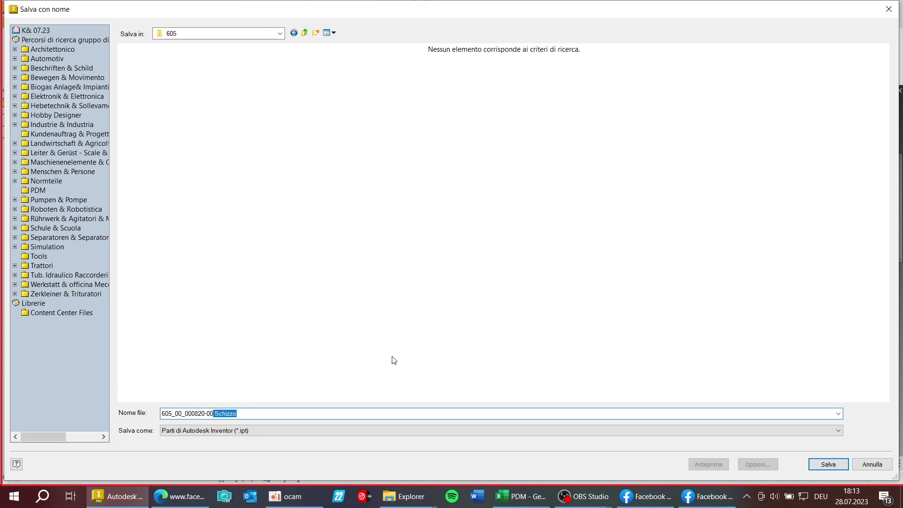
{"action": "left_click", "coordinate": [518, 260]}
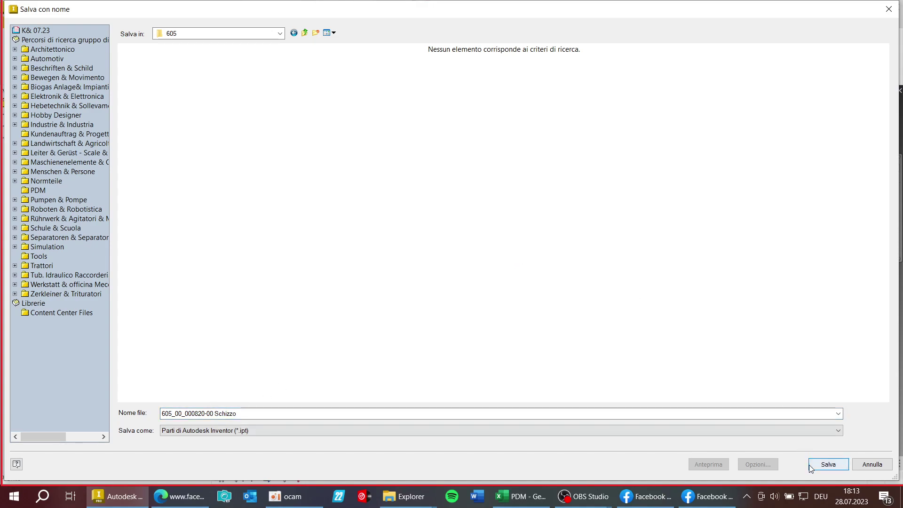
{"action": "left_click", "coordinate": [828, 464]}
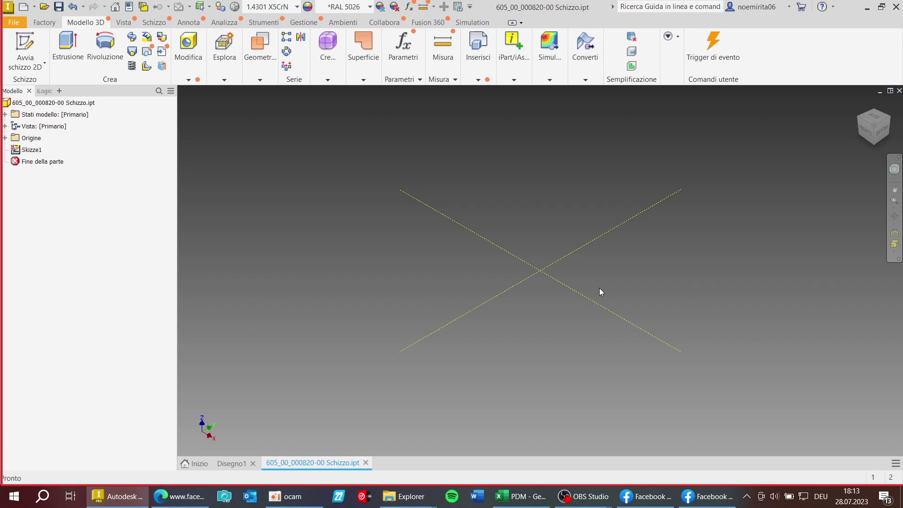
Open Skizze1 for editing and begin a two-point centre rectangle with its centre at the sketch origin.
{"action": "left_click", "coordinate": [876, 118]}
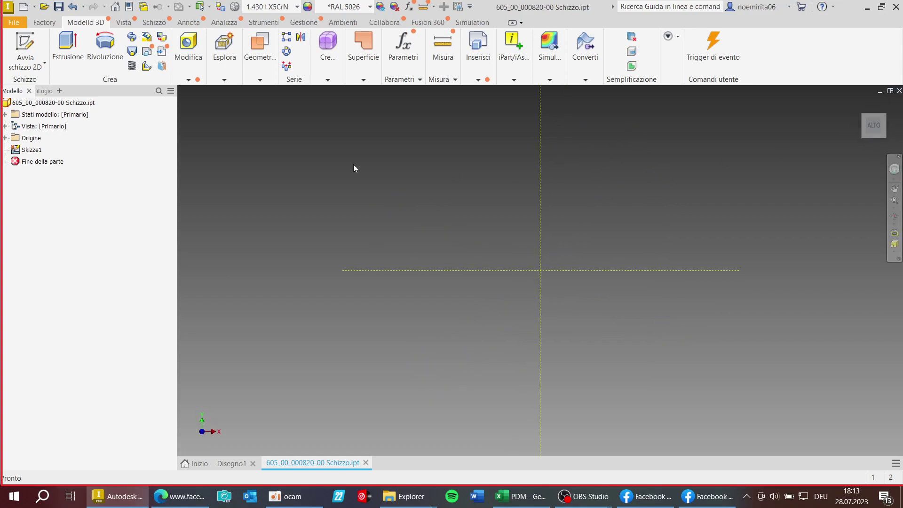
{"action": "double_click", "coordinate": [32, 150]}
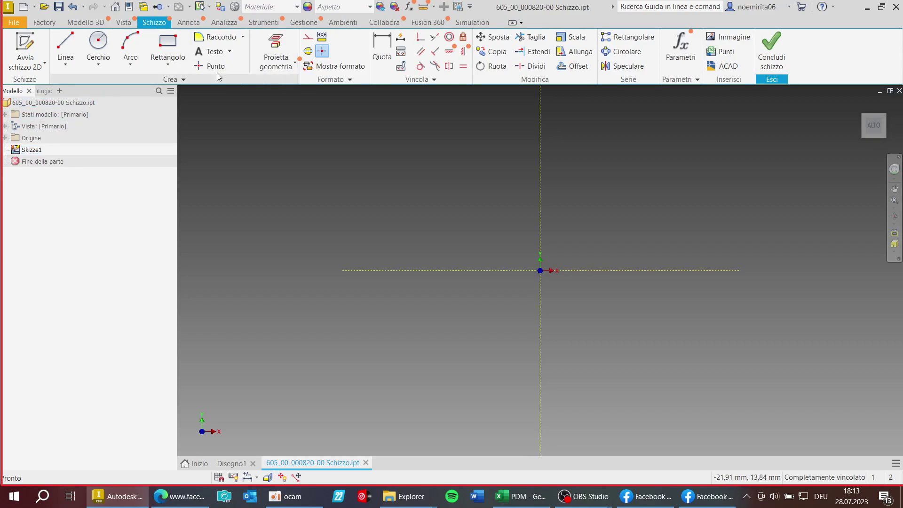
{"action": "left_click", "coordinate": [172, 60]}
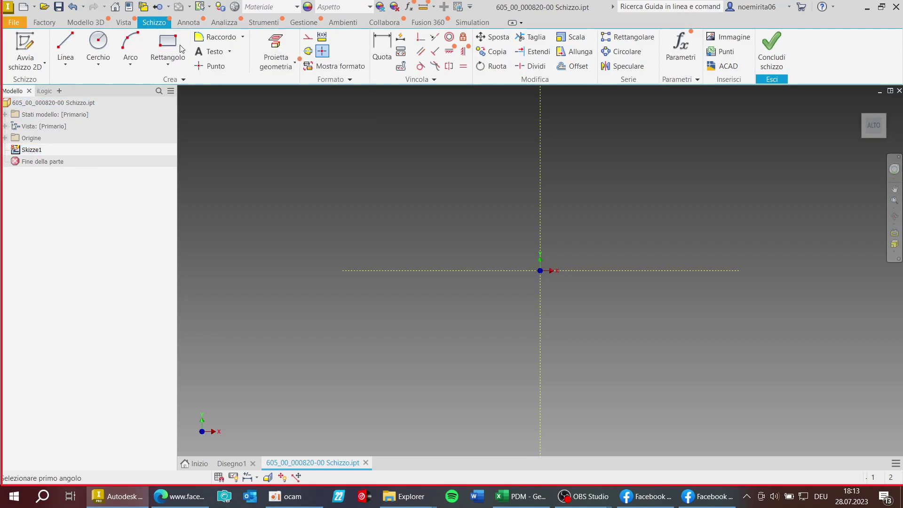
{"action": "left_click", "coordinate": [171, 65]}
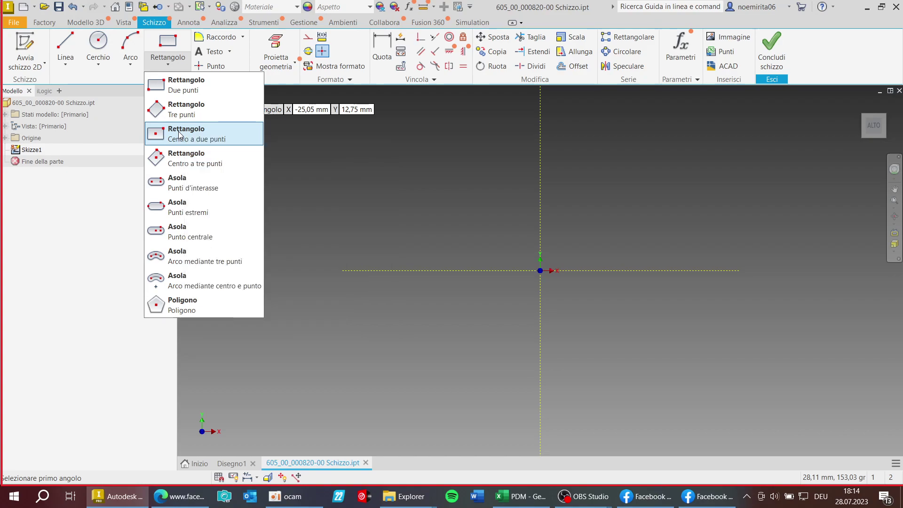
{"action": "left_click", "coordinate": [179, 134]}
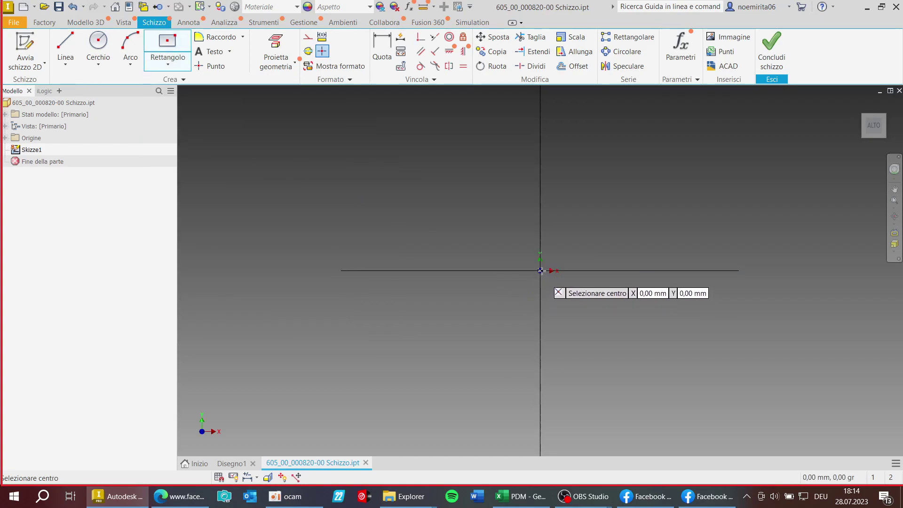
{"action": "left_click", "coordinate": [540, 271]}
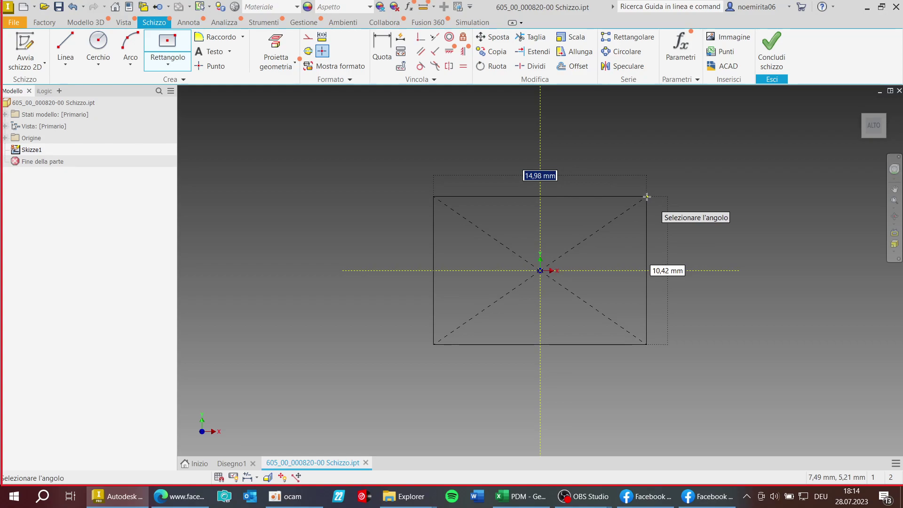
Set the centre rectangle's size to 1500 mm wide by 800 mm high and complete it.
{"action": "type", "text": "1"}
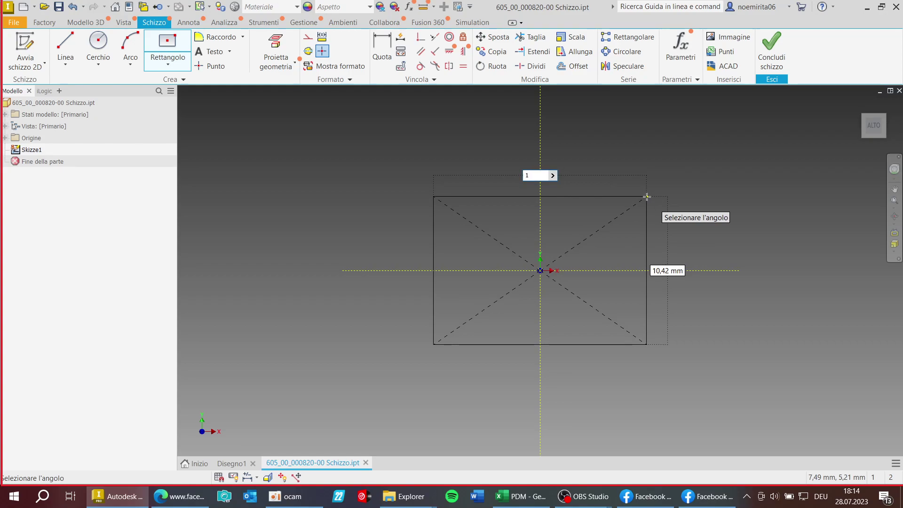
{"action": "type", "text": "500"}
{"action": "key", "text": "BackSpace"}
{"action": "key", "text": "BackSpace"}
{"action": "key", "text": "BackSpace"}
{"action": "type", "text": ",5"}
{"action": "type", "text": "m"}
{"action": "key", "text": "BackSpace"}
{"action": "key", "text": "BackSpace"}
{"action": "key", "text": "BackSpace"}
{"action": "type", "text": "500"}
{"action": "key", "text": "Tab"}
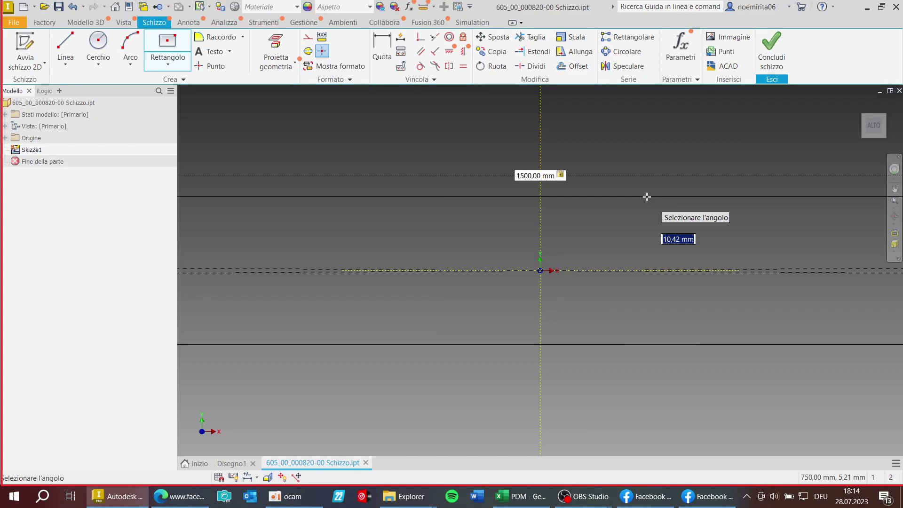
{"action": "type", "text": "800"}
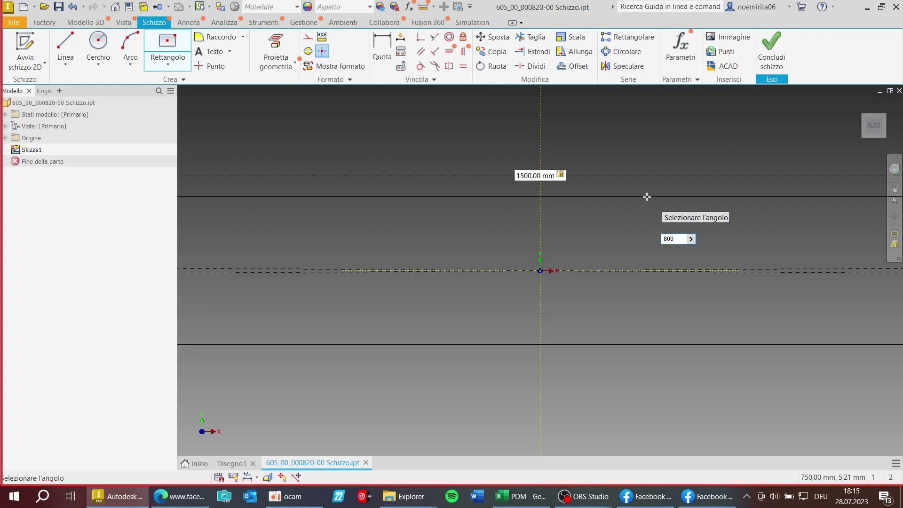
{"action": "key", "text": "Return"}
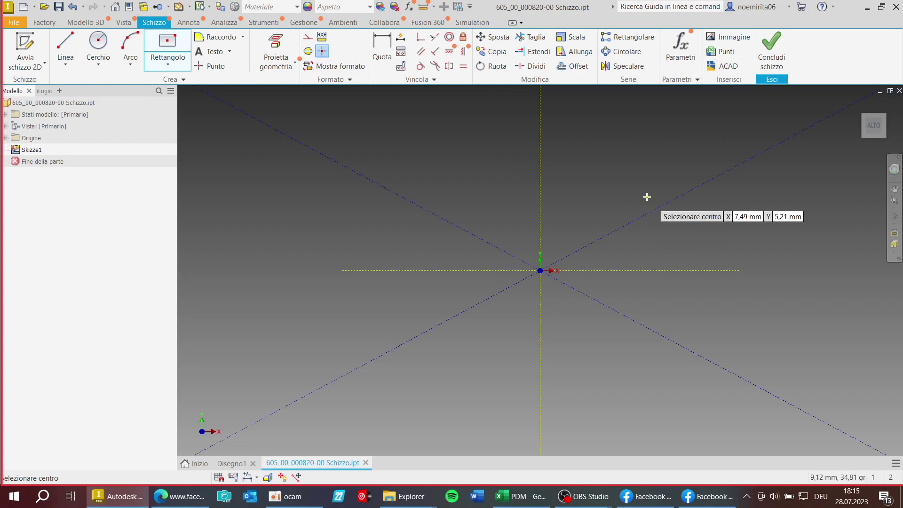
{"action": "scroll", "coordinate": [646, 197], "scroll_direction": "down", "scroll_amount": 10}
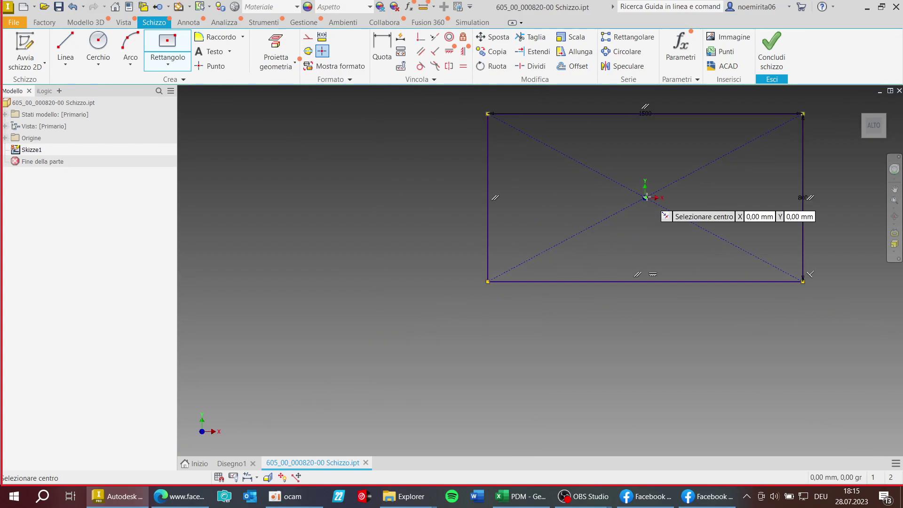
End the Rectangle command and finish the sketch.
{"action": "key", "text": "F6"}
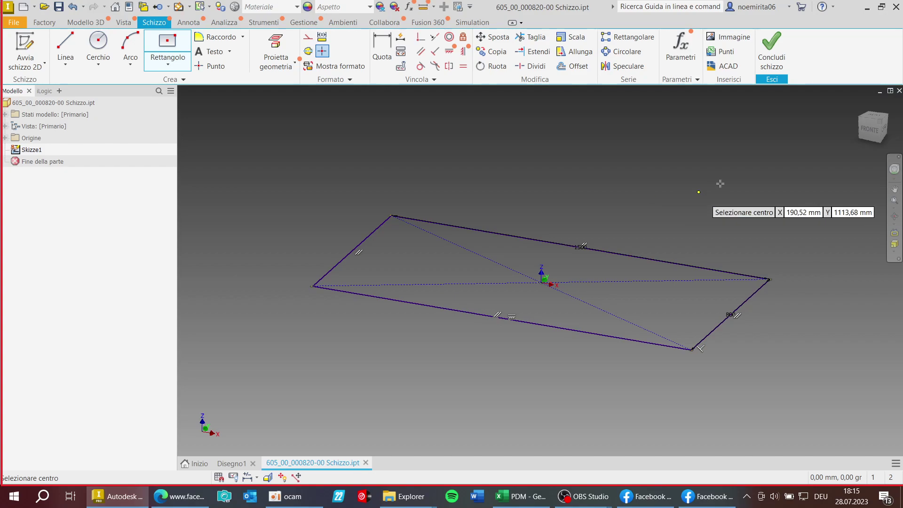
{"action": "left_click", "coordinate": [874, 135]}
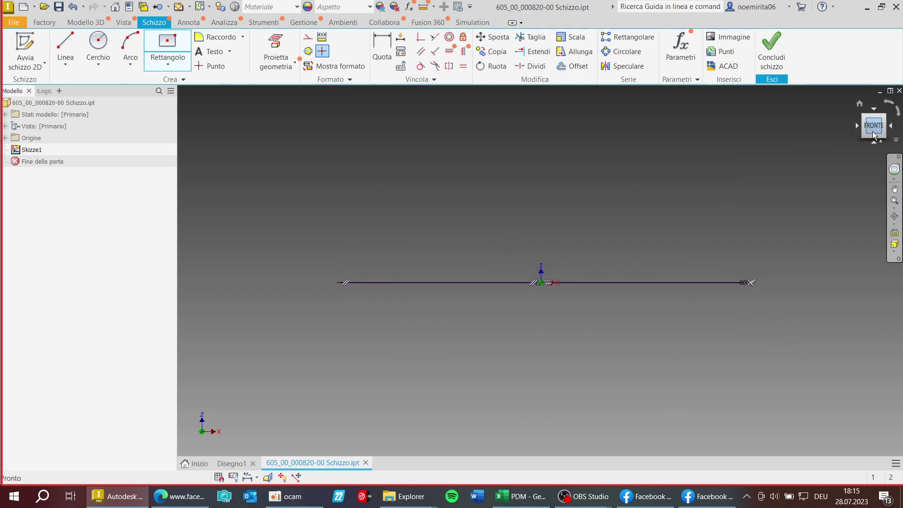
{"action": "left_click_drag", "start_coordinate": [870, 134], "coordinate": [865, 151]}
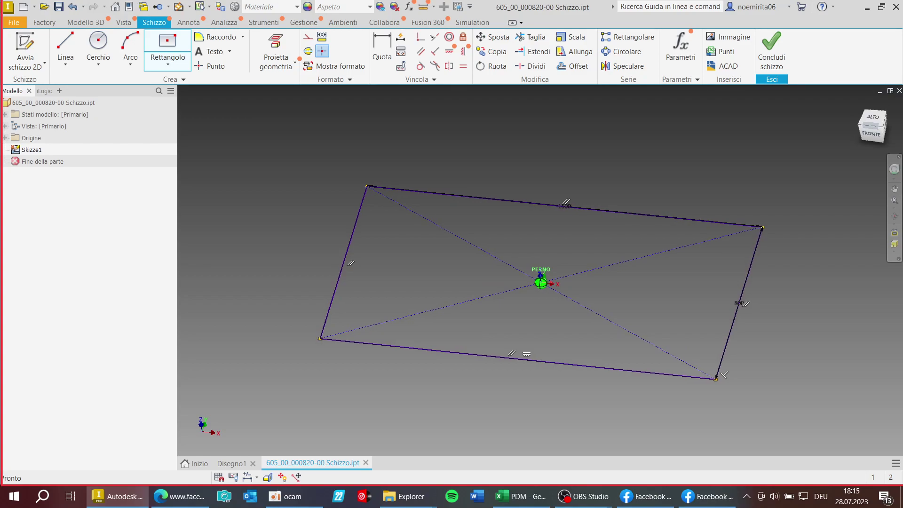
{"action": "left_click_drag", "start_coordinate": [871, 126], "coordinate": [873, 135]}
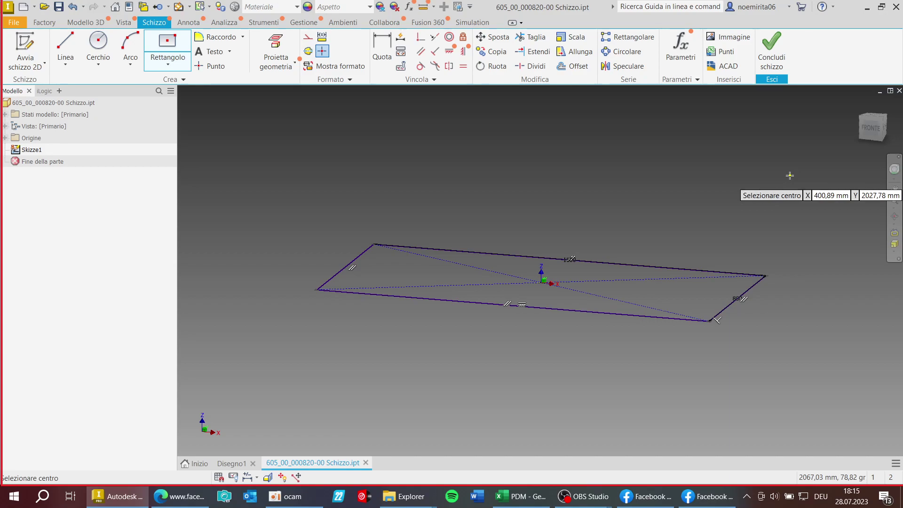
{"action": "middle_click_drag", "start_coordinate": [873, 138], "coordinate": [858, 197], "text": "shift"}
{"action": "left_click", "coordinate": [869, 124]}
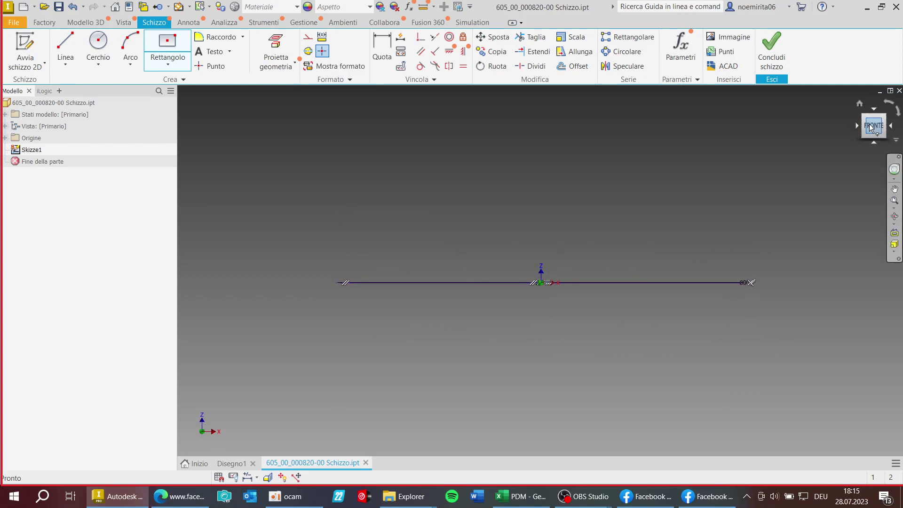
{"action": "left_click_drag", "start_coordinate": [870, 129], "coordinate": [879, 147]}
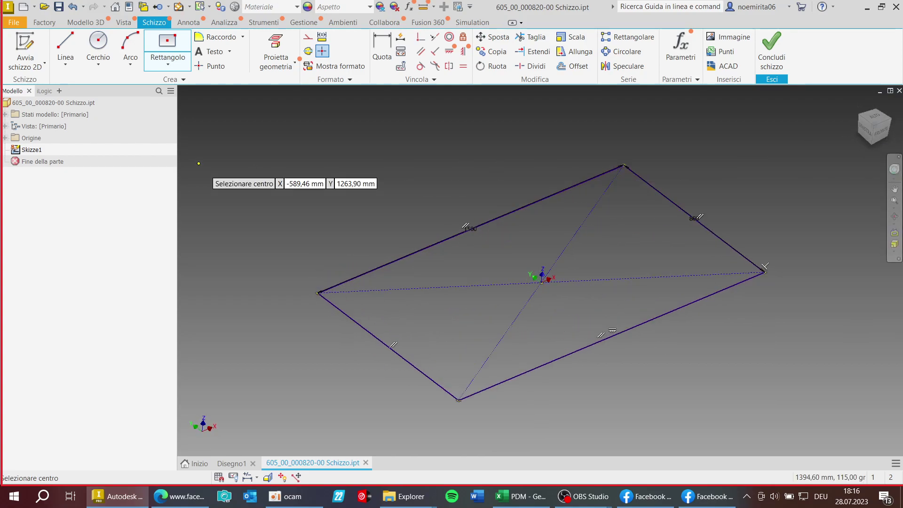
{"action": "right_click", "coordinate": [246, 150]}
{"action": "left_click", "coordinate": [272, 152]}
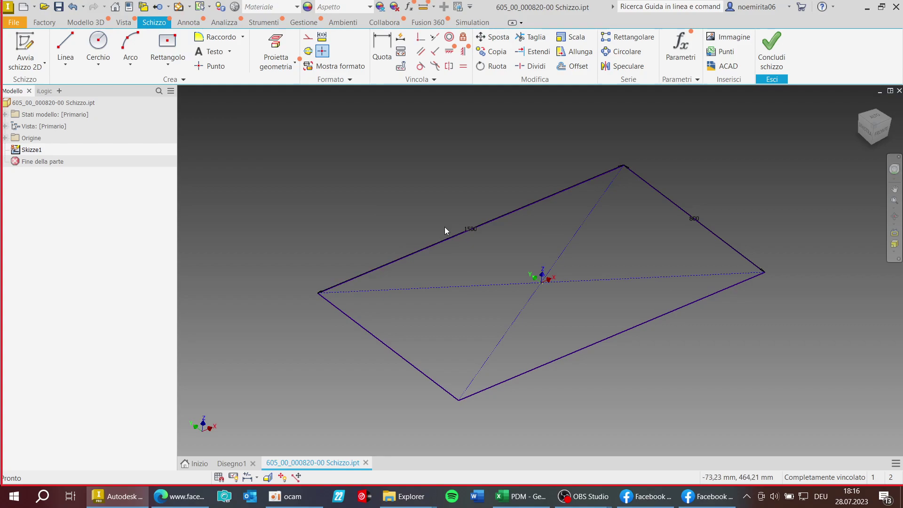
{"action": "left_click", "coordinate": [761, 46]}
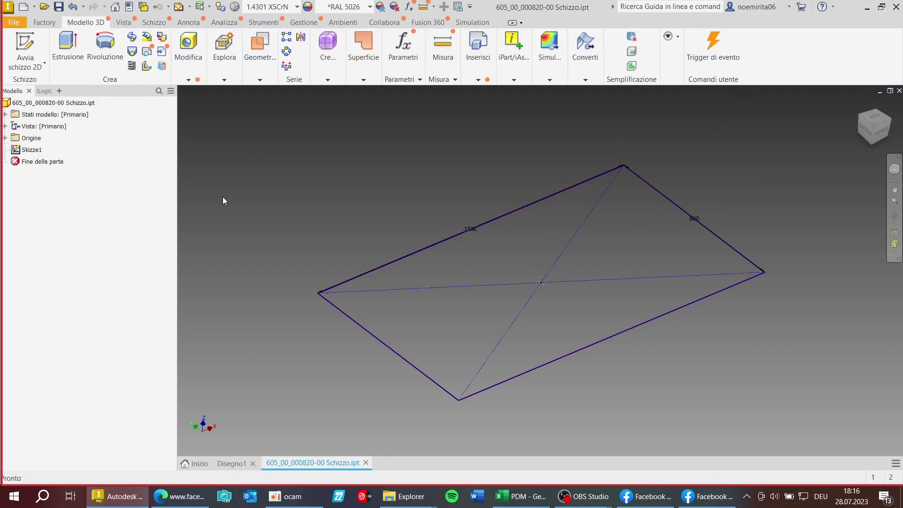
Turn on the visibility of the XZ origin plane.
{"action": "left_click", "coordinate": [4, 138]}
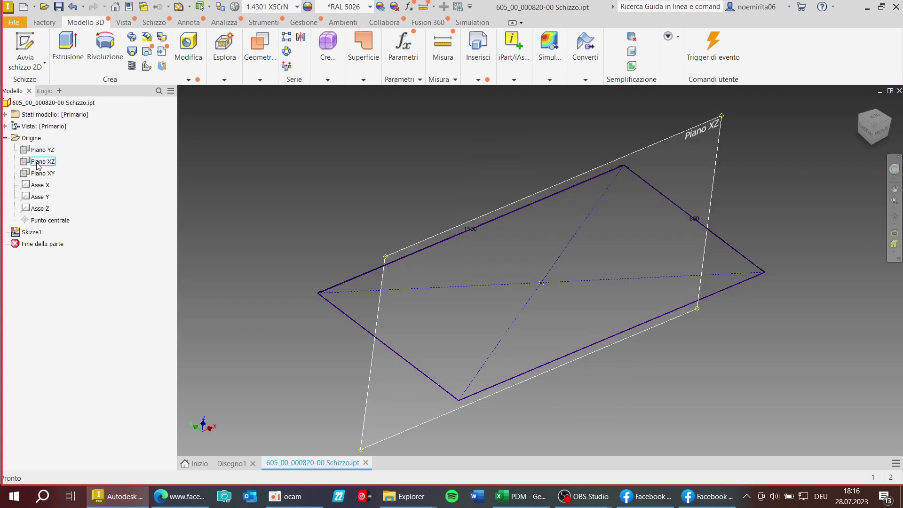
{"action": "right_click", "coordinate": [38, 165]}
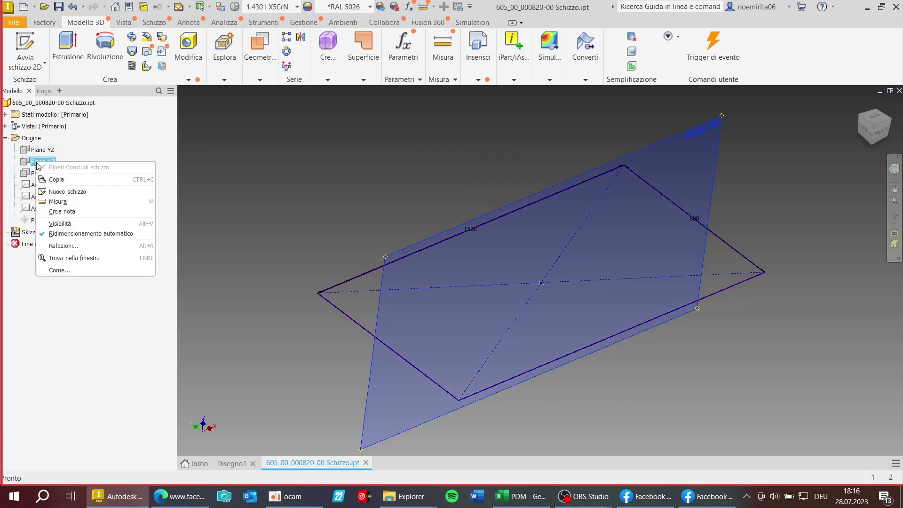
{"action": "left_click", "coordinate": [60, 224]}
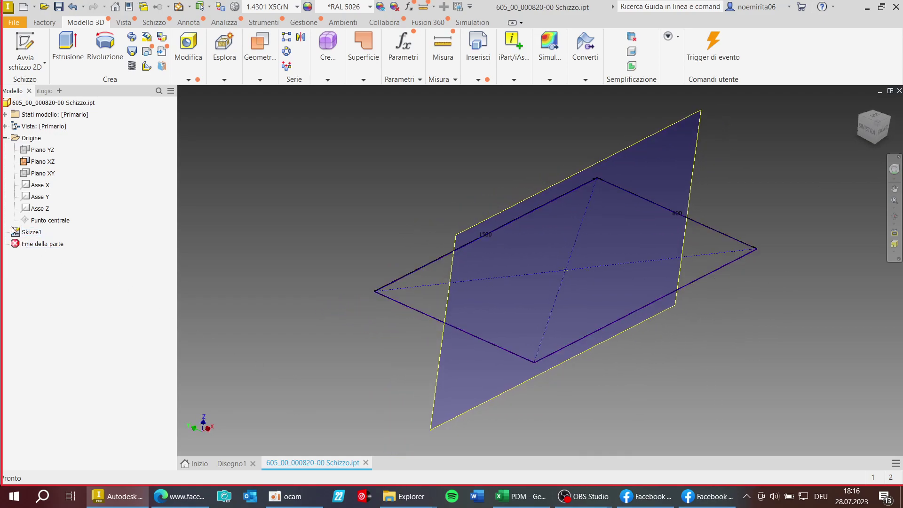
Create a work plane offset 400 mm from the XZ origin plane.
{"action": "left_click", "coordinate": [29, 232]}
{"action": "left_click", "coordinate": [364, 80]}
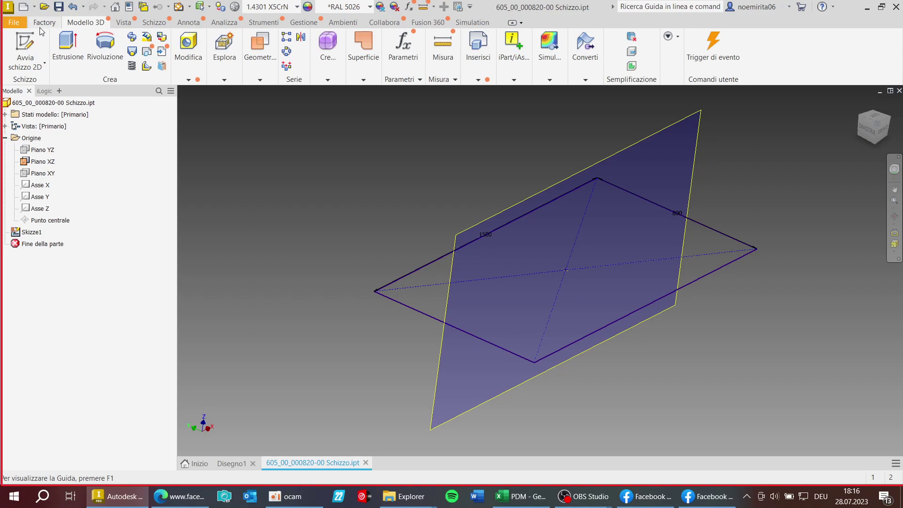
{"action": "left_click", "coordinate": [258, 77]}
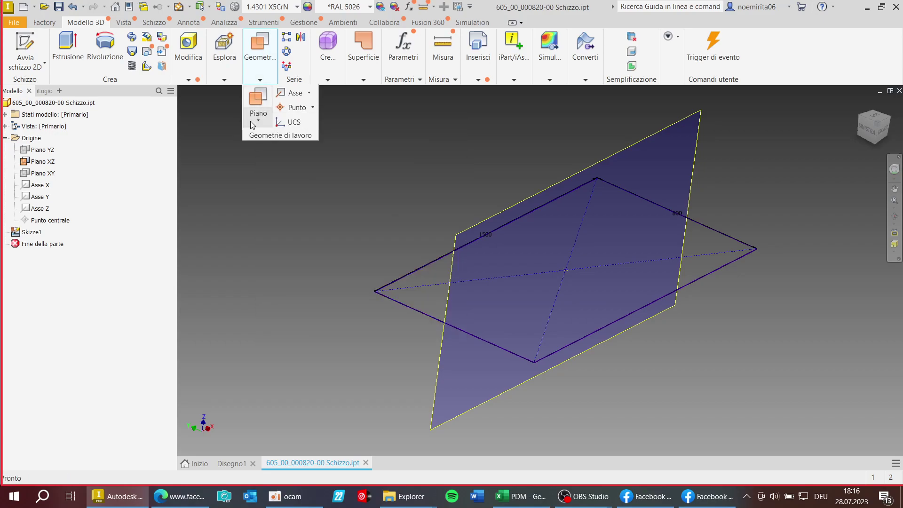
{"action": "left_click", "coordinate": [259, 118]}
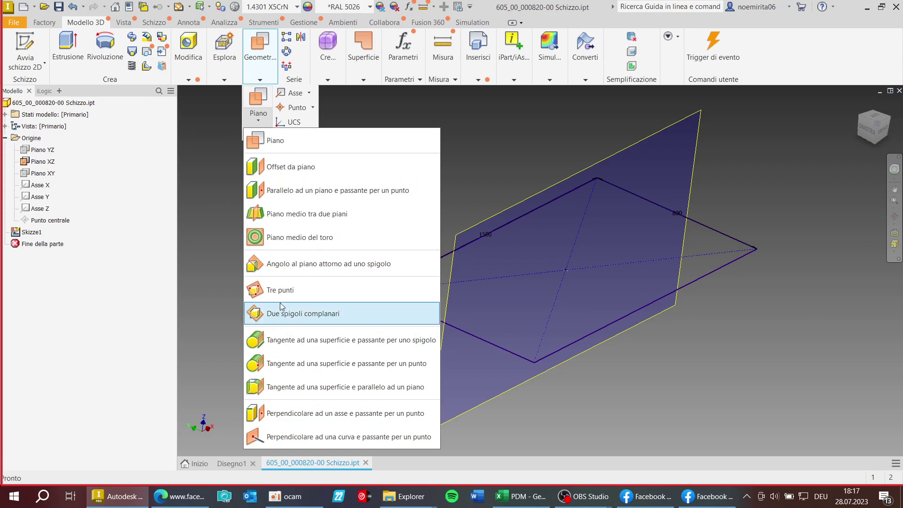
{"action": "left_click", "coordinate": [271, 140]}
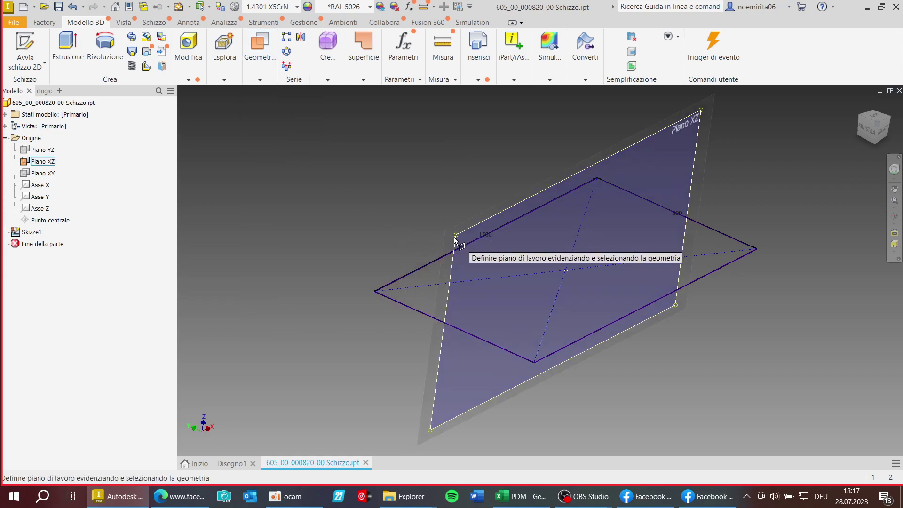
{"action": "left_click_drag", "start_coordinate": [455, 240], "coordinate": [388, 236]}
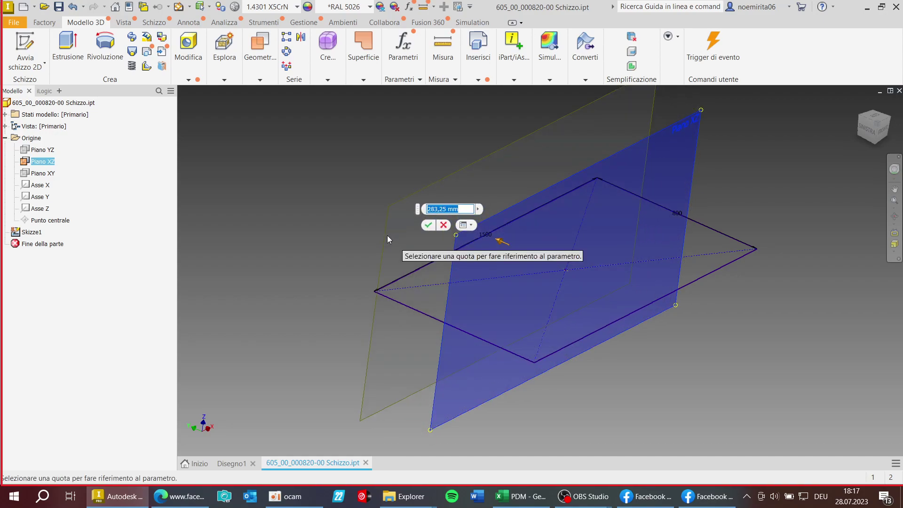
{"action": "type", "text": "400"}
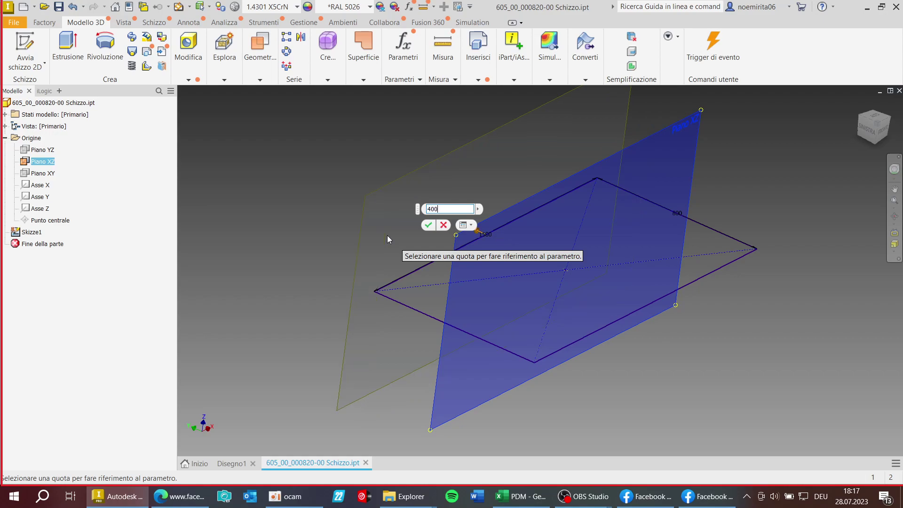
{"action": "key", "text": "Return"}
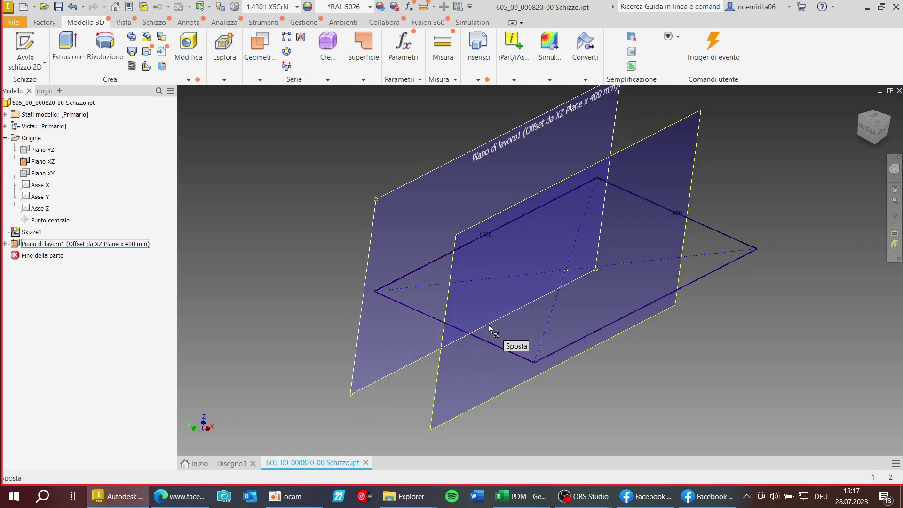
Rename the 400 mm offset work plane as "Piano di lavoro per piede".
{"action": "left_click", "coordinate": [64, 244]}
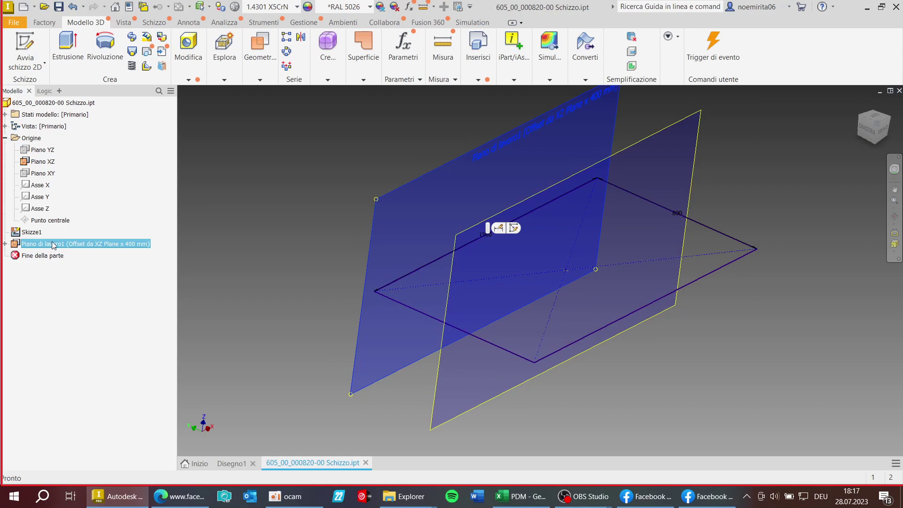
{"action": "left_click", "coordinate": [64, 244]}
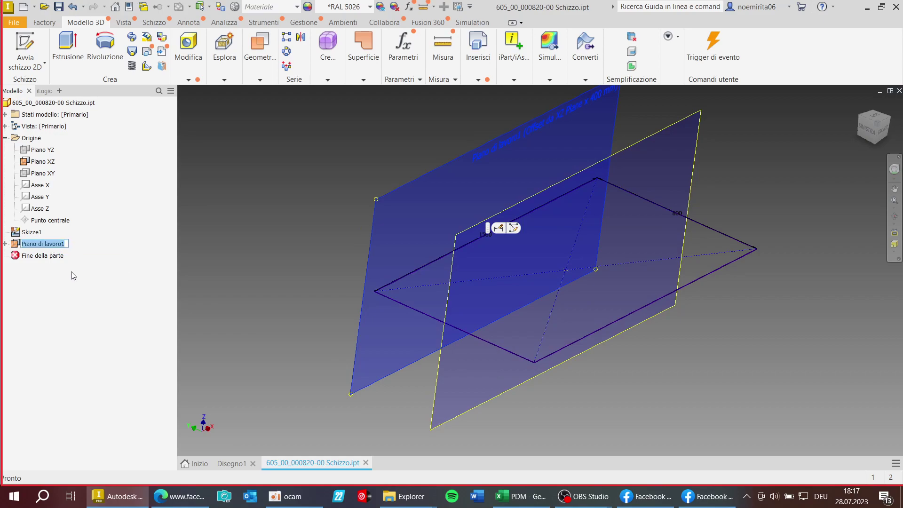
{"action": "key", "text": "End"}
{"action": "key", "text": "BackSpace"}
{"action": "type", "text": "per pie"}
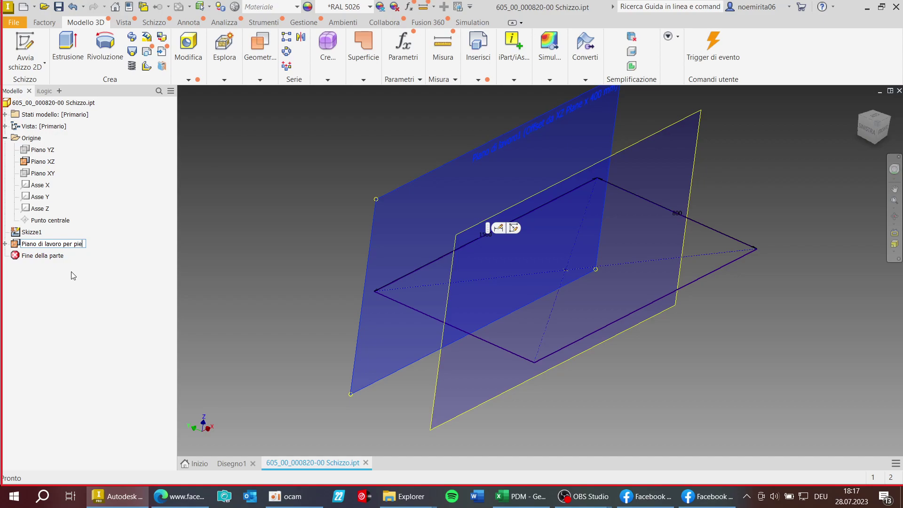
{"action": "type", "text": "de"}
{"action": "key", "text": "Return"}
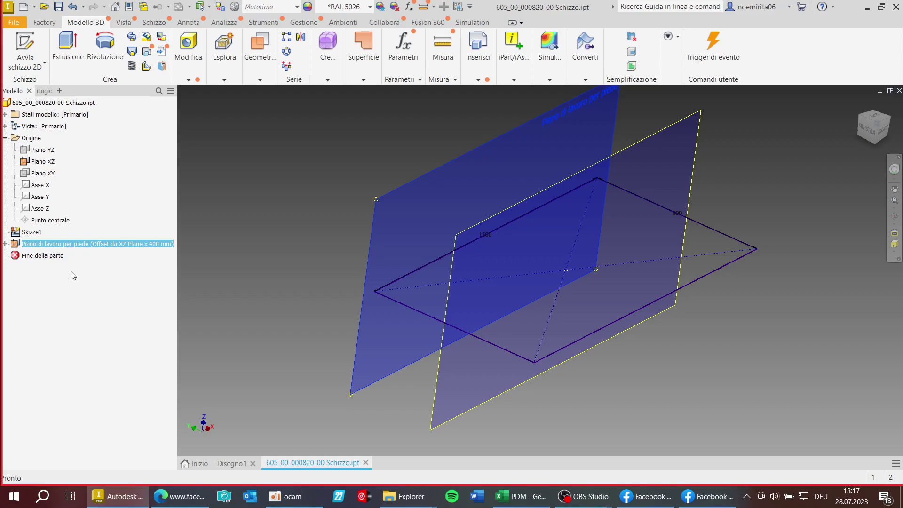
Create another work plane offset -400 mm from the XZ origin plane, on its opposite side.
{"action": "left_click", "coordinate": [332, 222]}
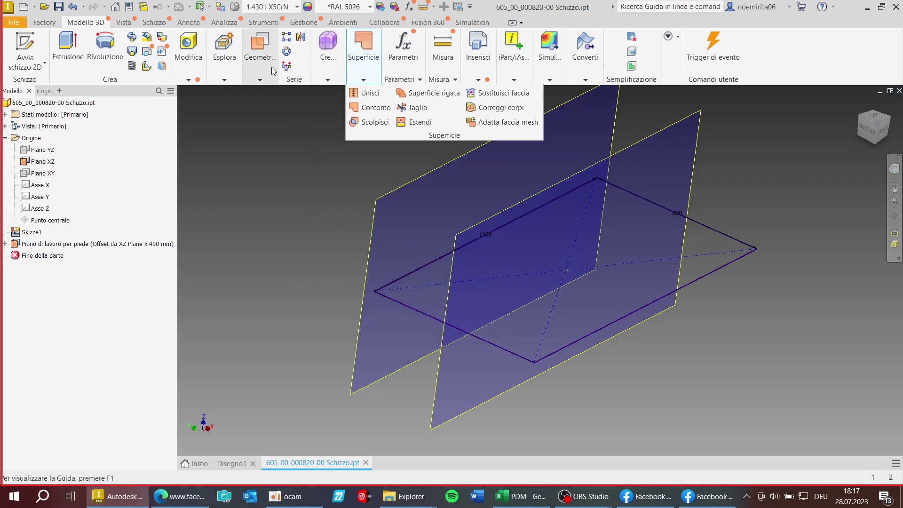
{"action": "mouse_move", "coordinate": [262, 44]}
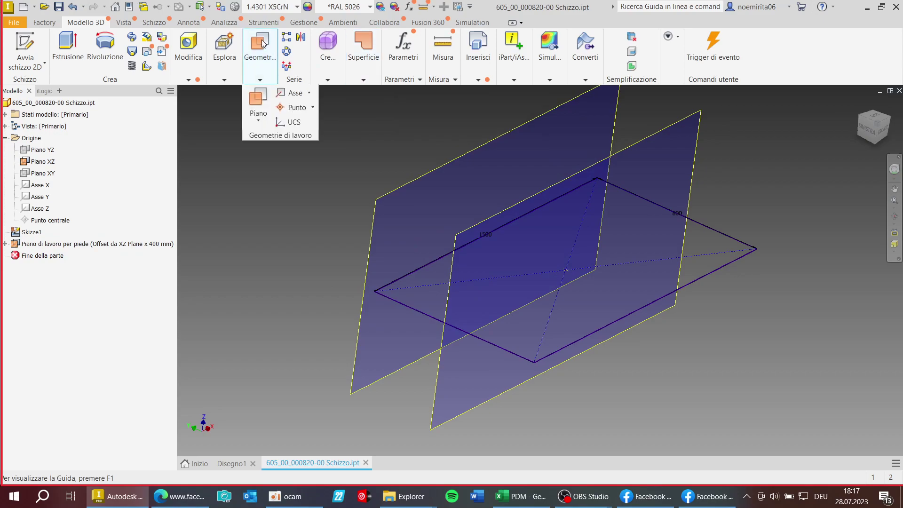
{"action": "left_click", "coordinate": [258, 101]}
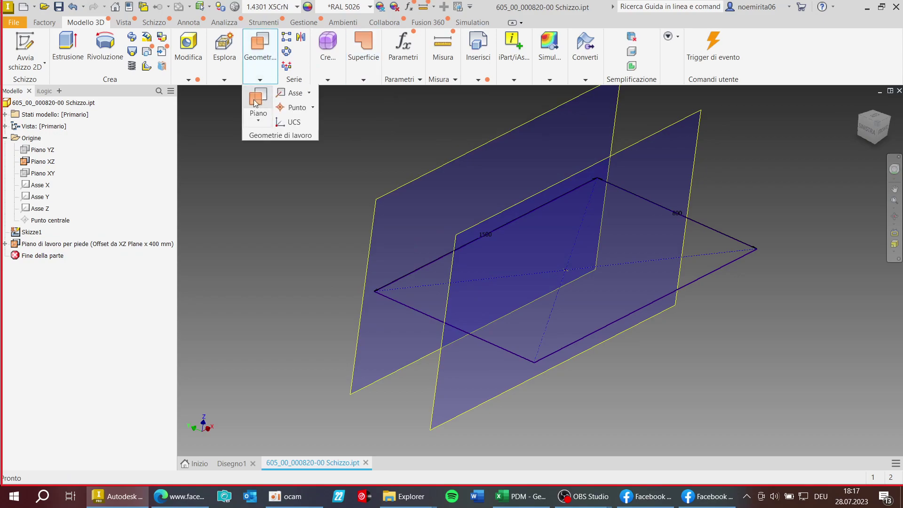
{"action": "left_click", "coordinate": [453, 240]}
{"action": "left_click_drag", "start_coordinate": [478, 256], "coordinate": [512, 289]}
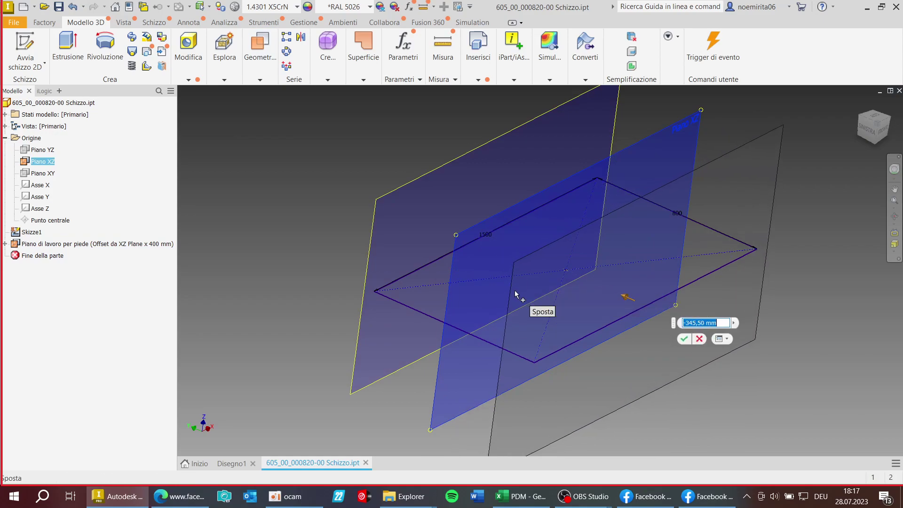
{"action": "type", "text": "-400"}
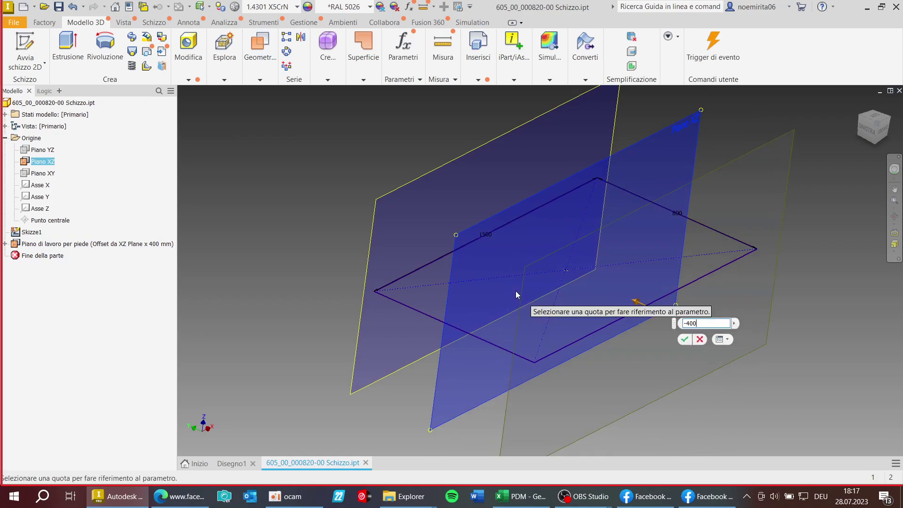
{"action": "key", "text": "Return"}
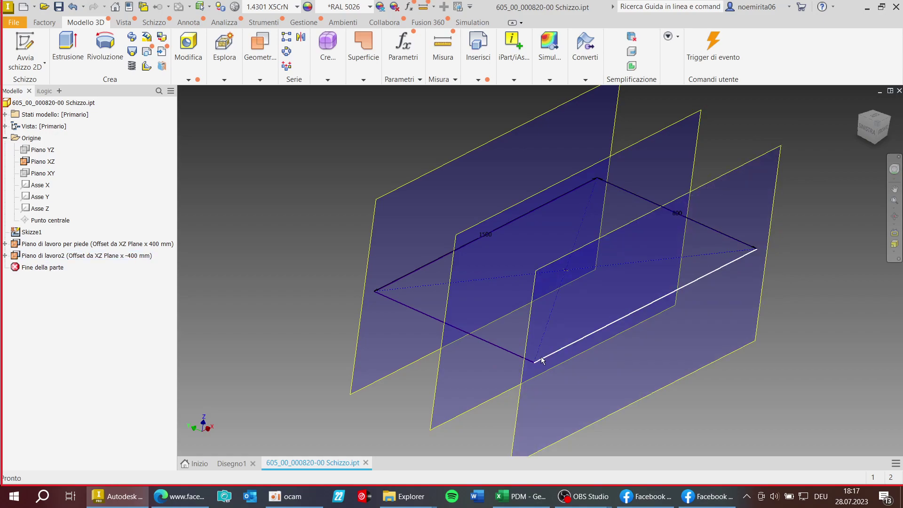
Rename the -400 mm offset work plane as "Piano di lavoro per piede2".
{"action": "left_click", "coordinate": [69, 257]}
{"action": "left_click", "coordinate": [74, 255]}
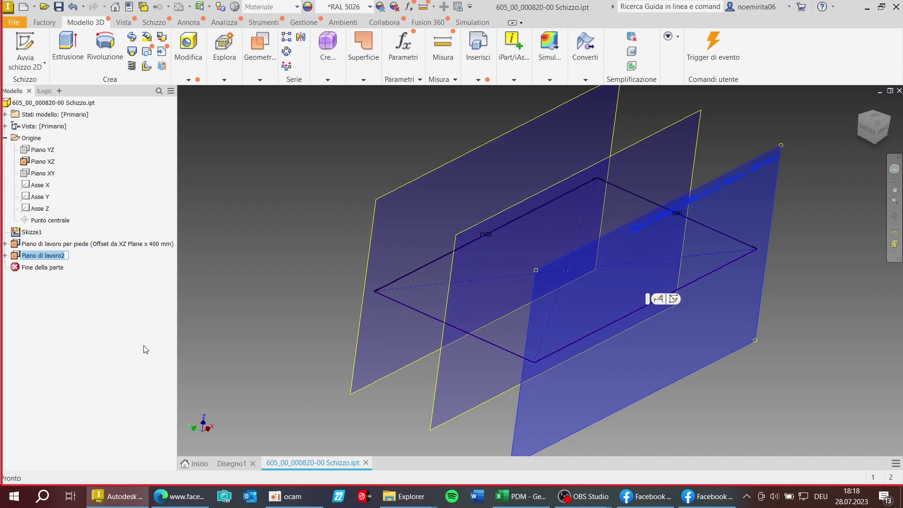
{"action": "key", "text": "End"}
{"action": "key", "text": "Left"}
{"action": "type", "text": "per "}
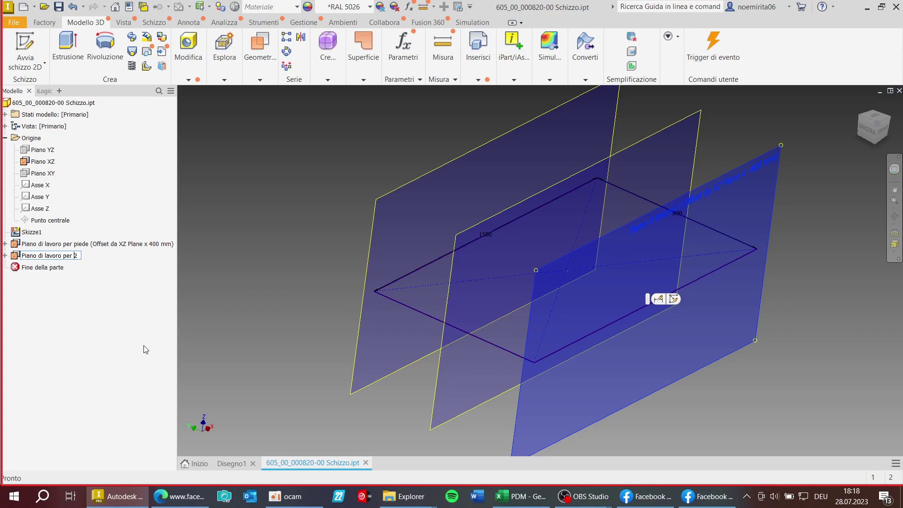
{"action": "type", "text": "piede"}
{"action": "key", "text": "Return"}
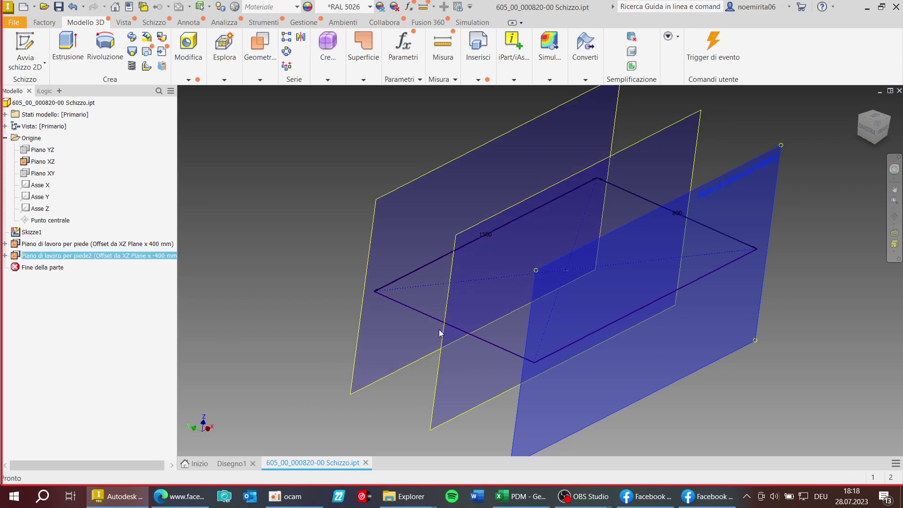
Delete the work plane "Piano di lavoro per piede" offset 400 mm from the XZ plane.
{"action": "left_click", "coordinate": [269, 221]}
{"action": "key", "text": "F6"}
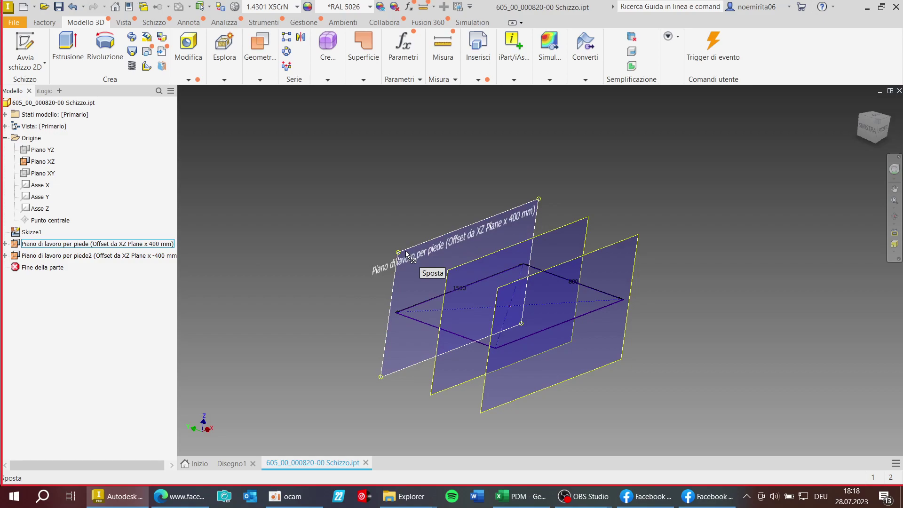
{"action": "right_click", "coordinate": [20, 244]}
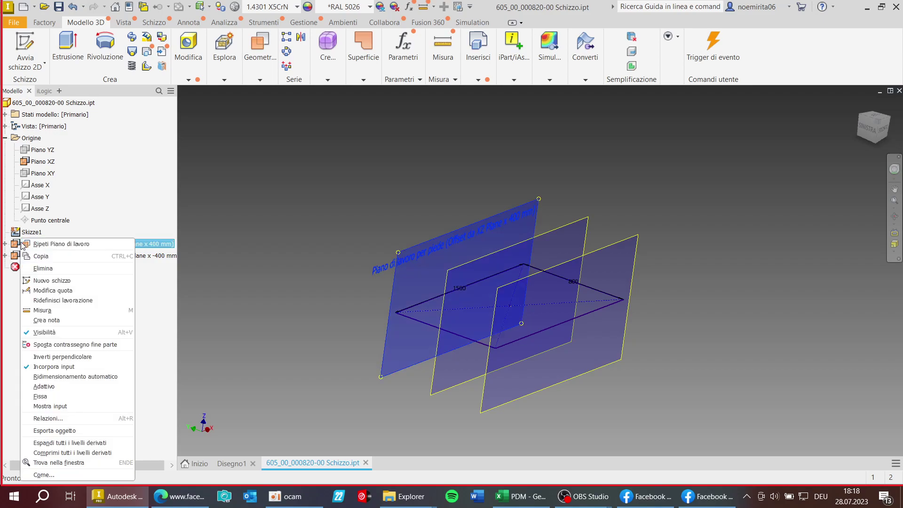
{"action": "left_click", "coordinate": [56, 268]}
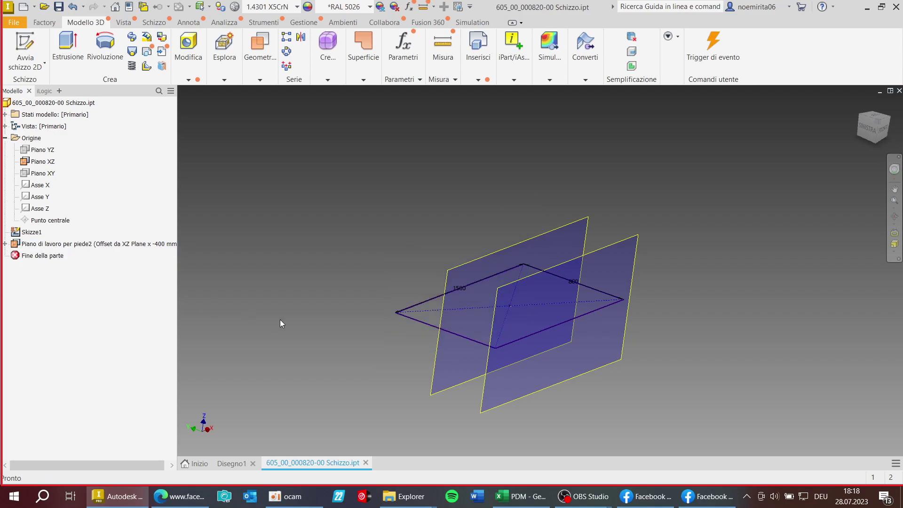
Turn off the visibility of the XZ origin plane and return to the home view.
{"action": "right_click", "coordinate": [35, 165]}
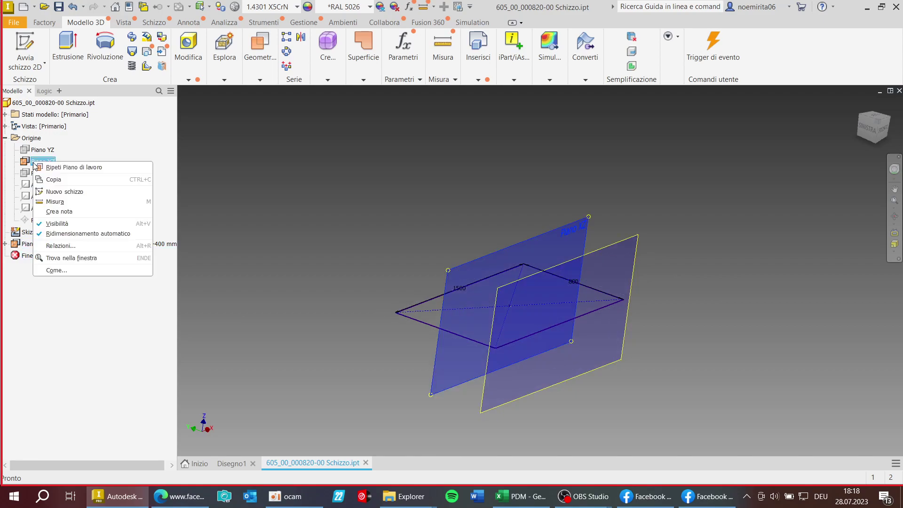
{"action": "left_click", "coordinate": [67, 225]}
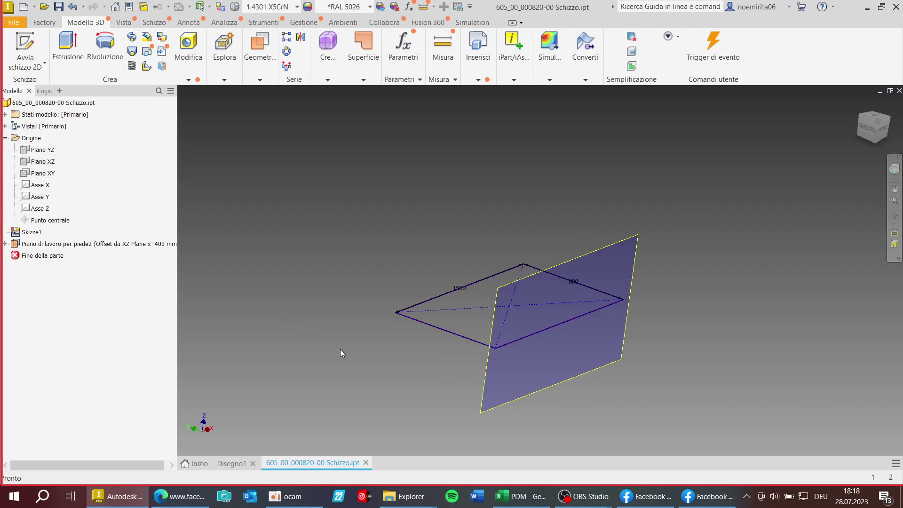
{"action": "key", "text": "F6"}
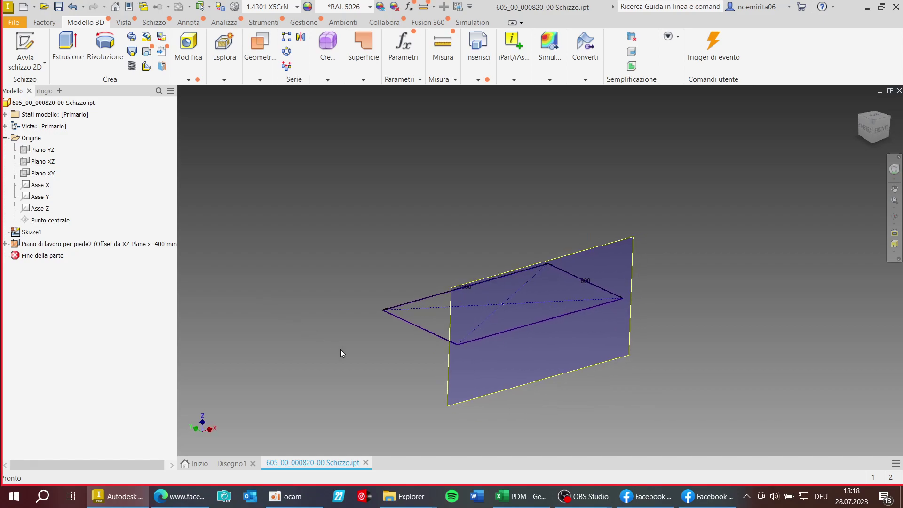
Open the offset value of the work plane "Piano di lavoro per piede2" for editing.
{"action": "left_click", "coordinate": [476, 371]}
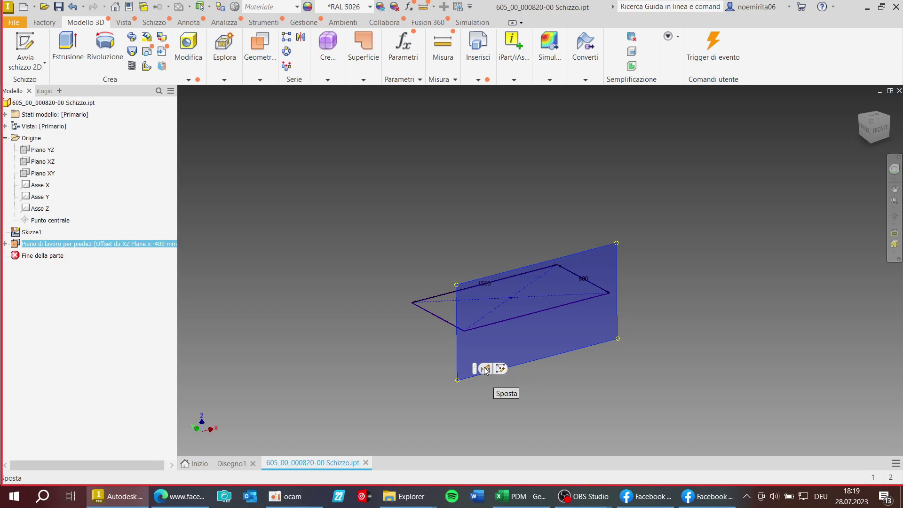
{"action": "left_click", "coordinate": [485, 369]}
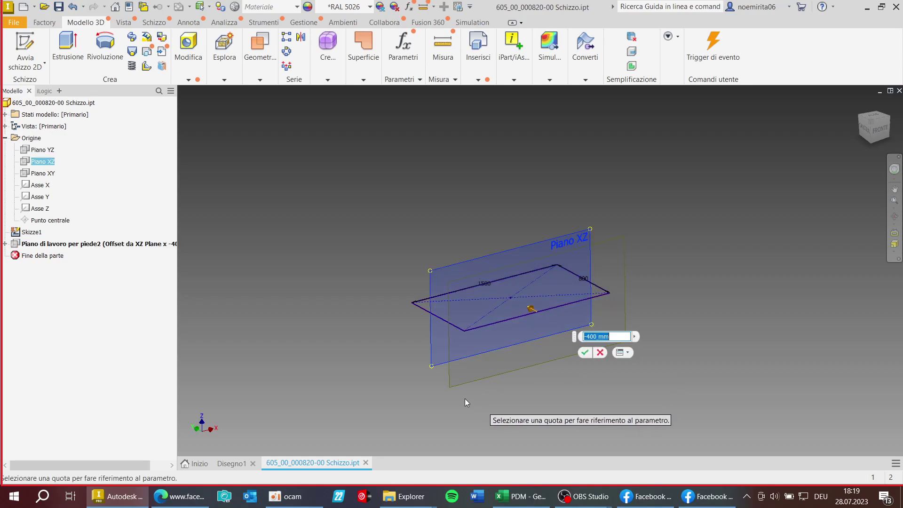
{"action": "left_click", "coordinate": [600, 354]}
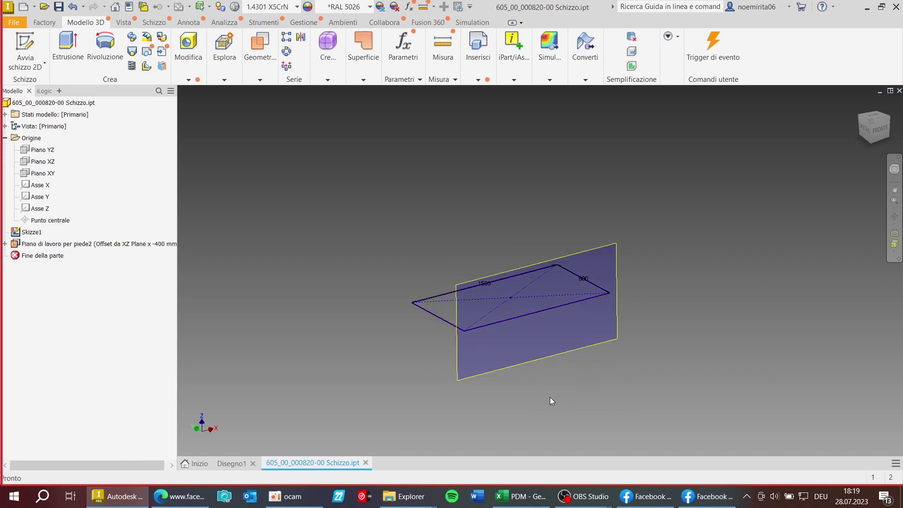
{"action": "key", "text": "Page_Up"}
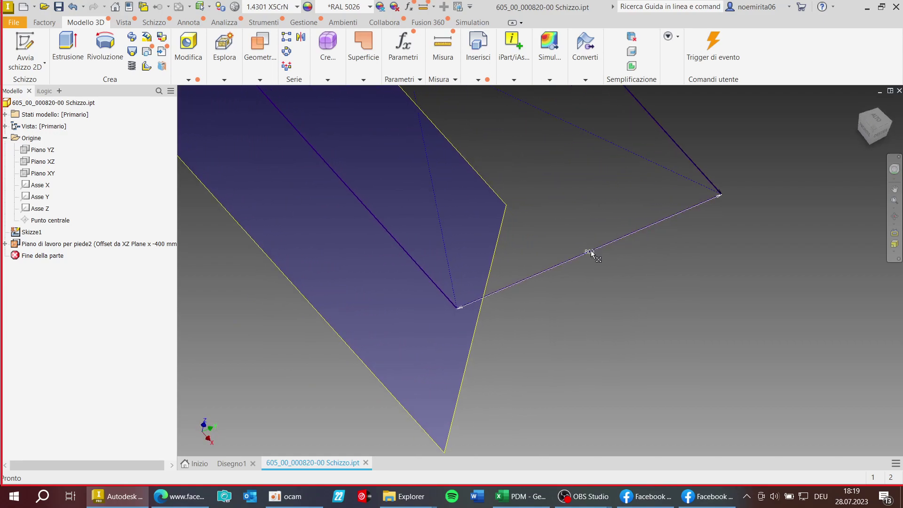
{"action": "key", "text": "F6"}
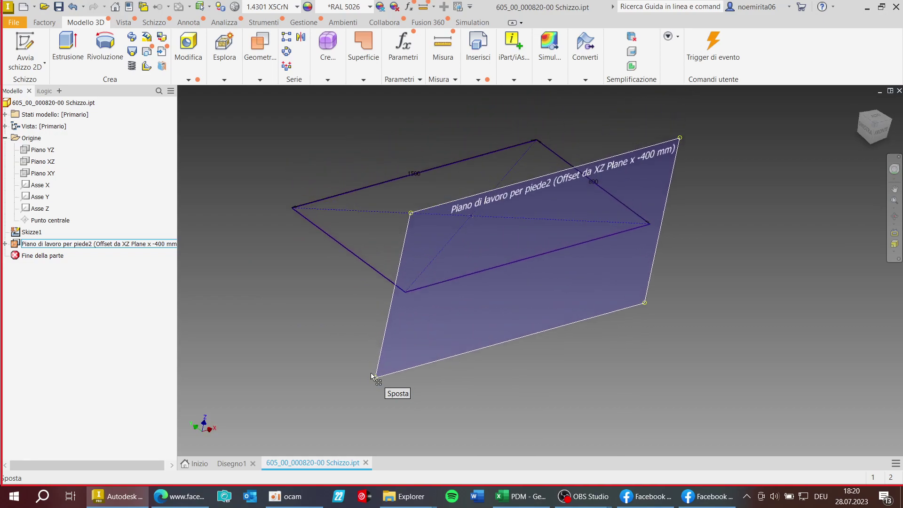
{"action": "key", "text": "Escape"}
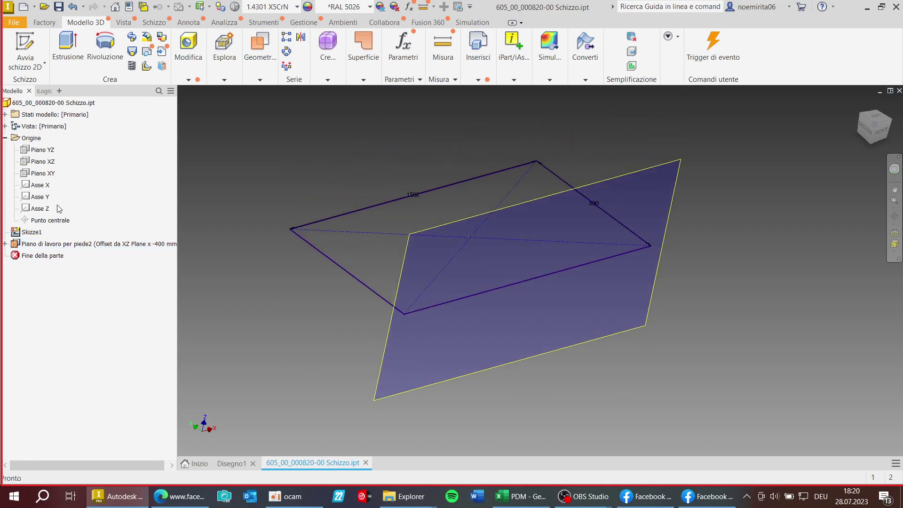
{"action": "left_click", "coordinate": [39, 162]}
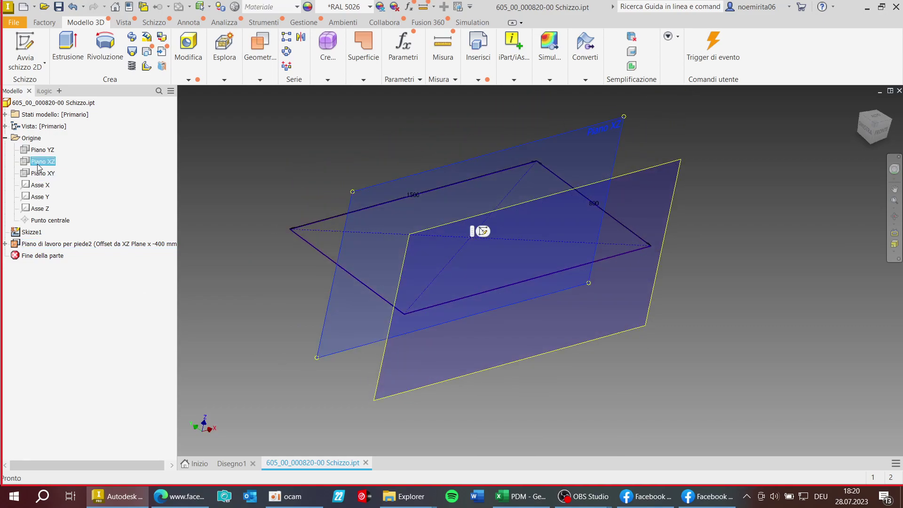
{"action": "left_click", "coordinate": [39, 246]}
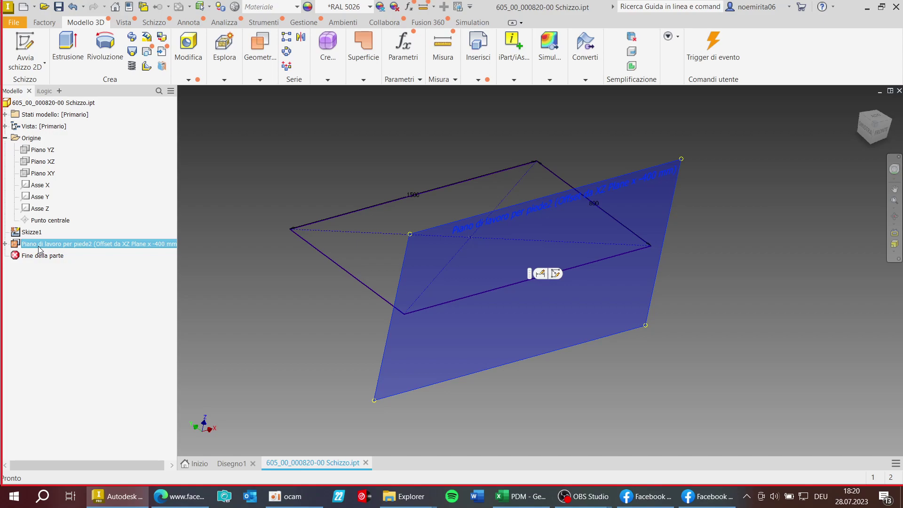
{"action": "left_click", "coordinate": [275, 331]}
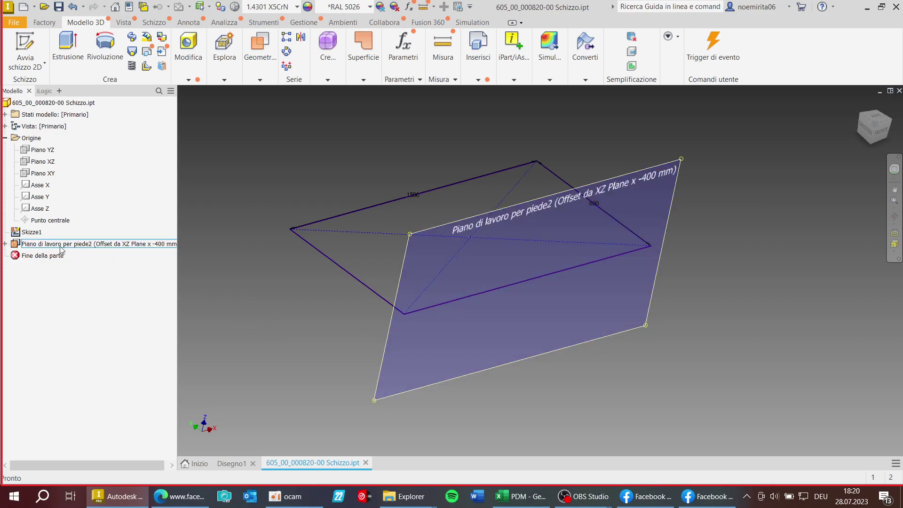
Start a new 2D sketch on the work plane "Piano di lavoro per piede2" and view it straight from the front.
{"action": "left_click", "coordinate": [388, 342]}
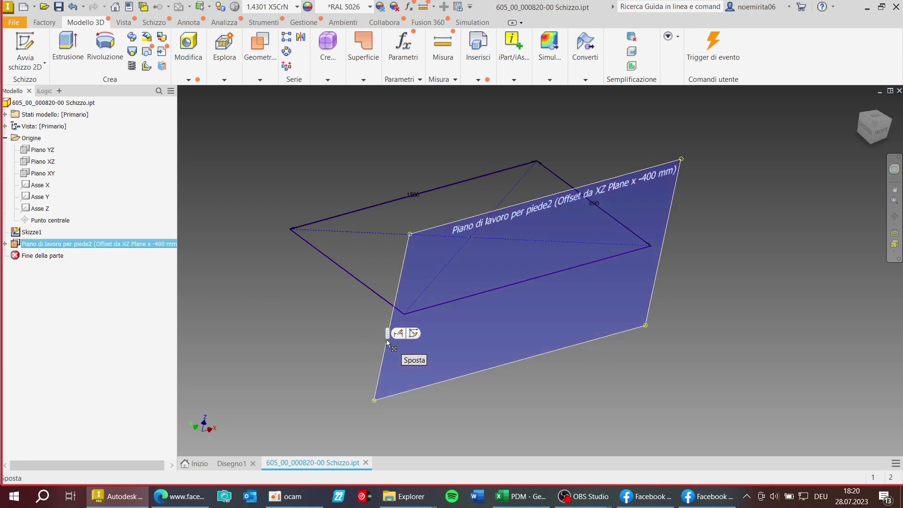
{"action": "left_click", "coordinate": [414, 333]}
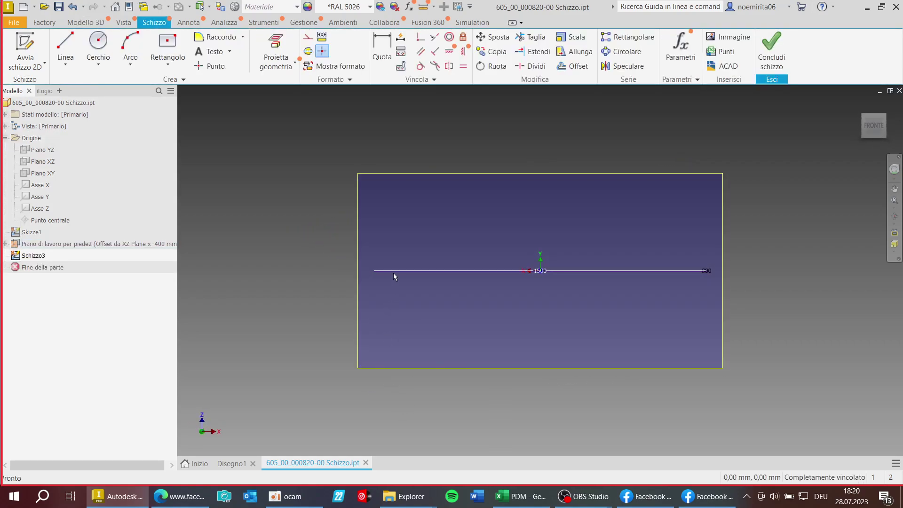
{"action": "scroll", "coordinate": [393, 273], "scroll_direction": "down", "scroll_amount": 5}
{"action": "scroll", "coordinate": [394, 276], "scroll_direction": "up", "scroll_amount": 3}
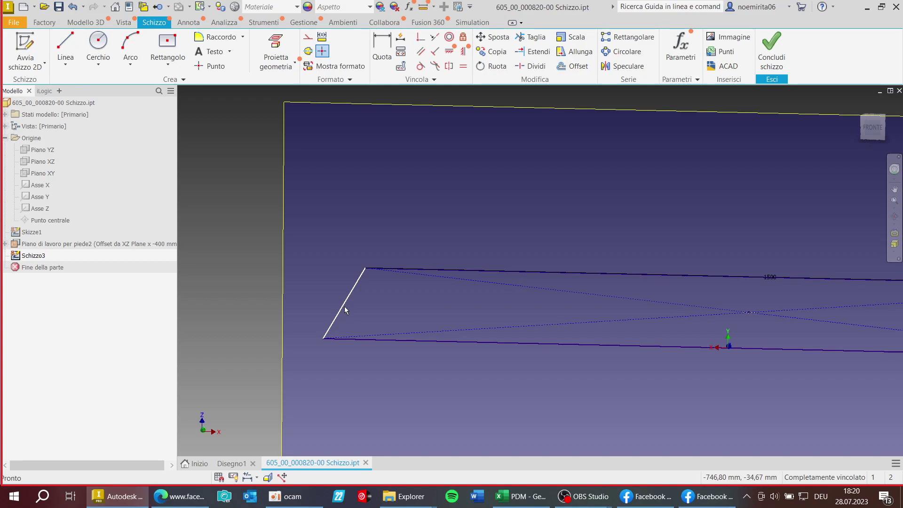
{"action": "left_click", "coordinate": [276, 47]}
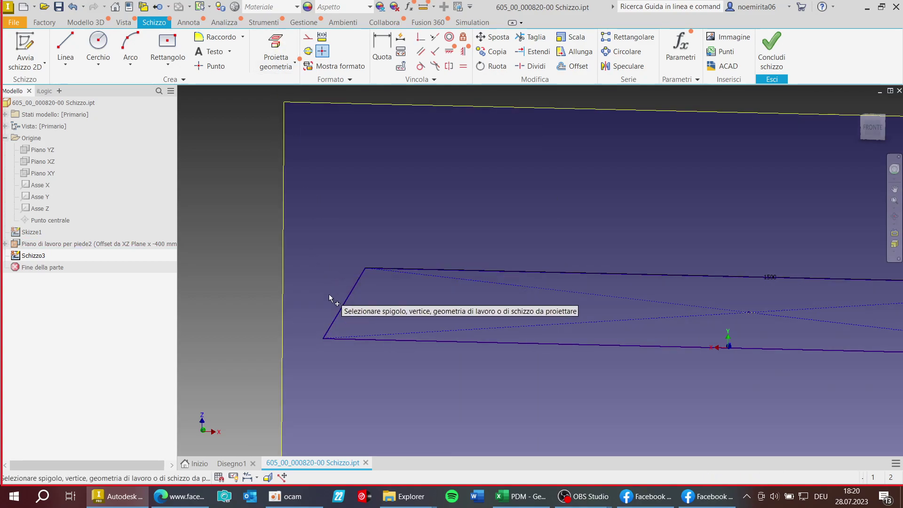
{"action": "scroll", "coordinate": [277, 332], "scroll_direction": "down", "scroll_amount": 4}
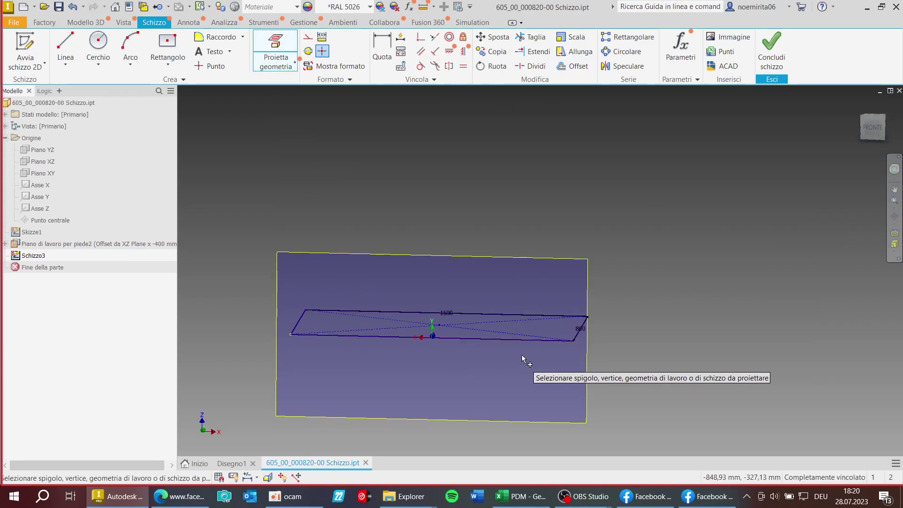
{"action": "scroll", "coordinate": [522, 359], "scroll_direction": "up", "scroll_amount": 4}
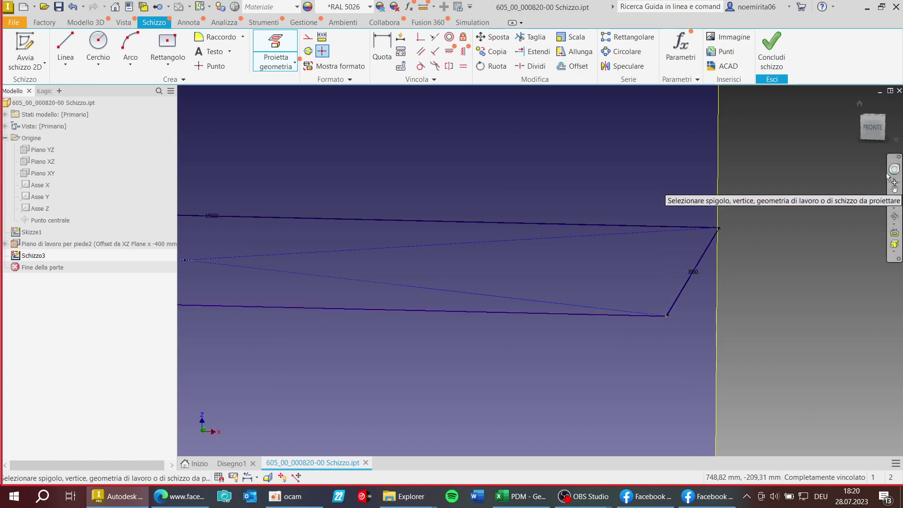
{"action": "left_click", "coordinate": [876, 127]}
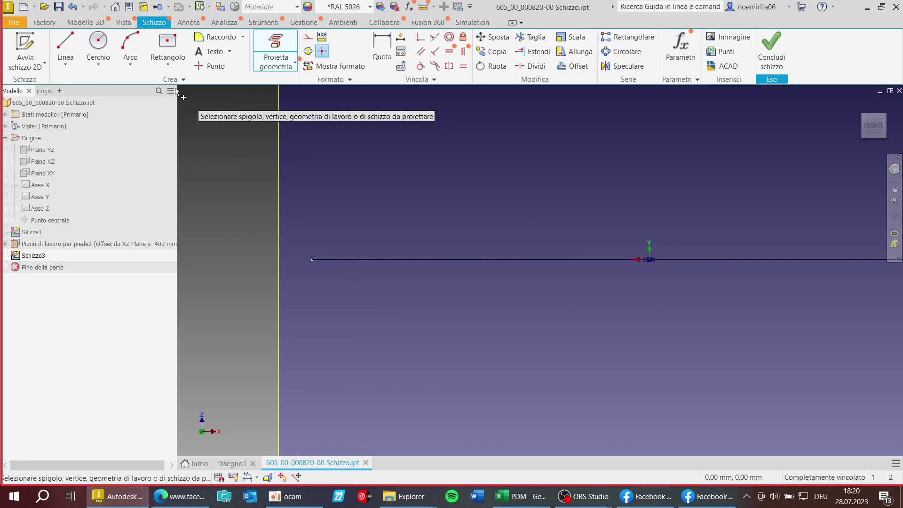
{"action": "left_click", "coordinate": [66, 43]}
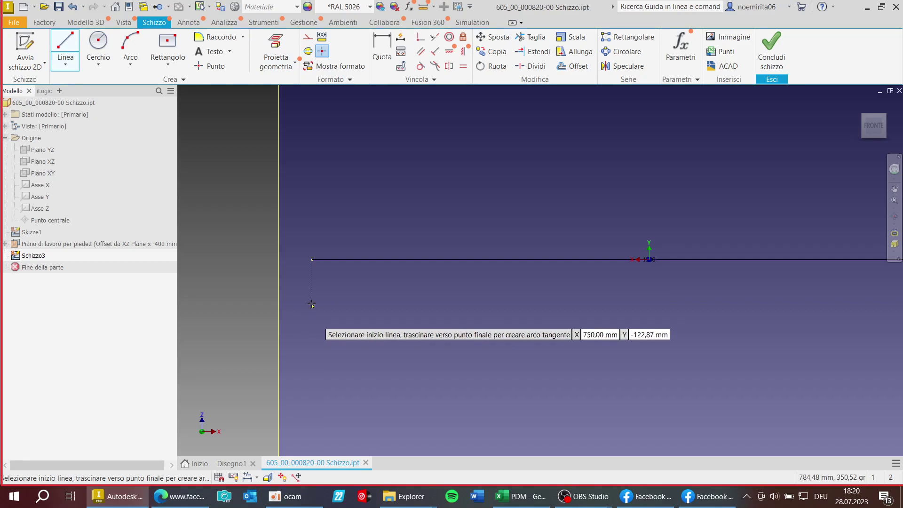
{"action": "left_click", "coordinate": [312, 259]}
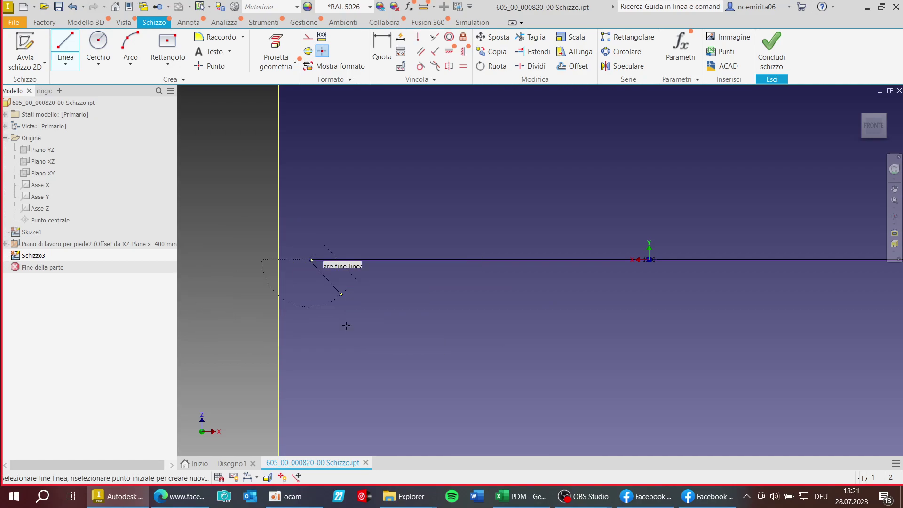
{"action": "scroll", "coordinate": [272, 294], "scroll_direction": "down", "scroll_amount": 2}
{"action": "scroll", "coordinate": [272, 294], "scroll_direction": "up", "scroll_amount": 3}
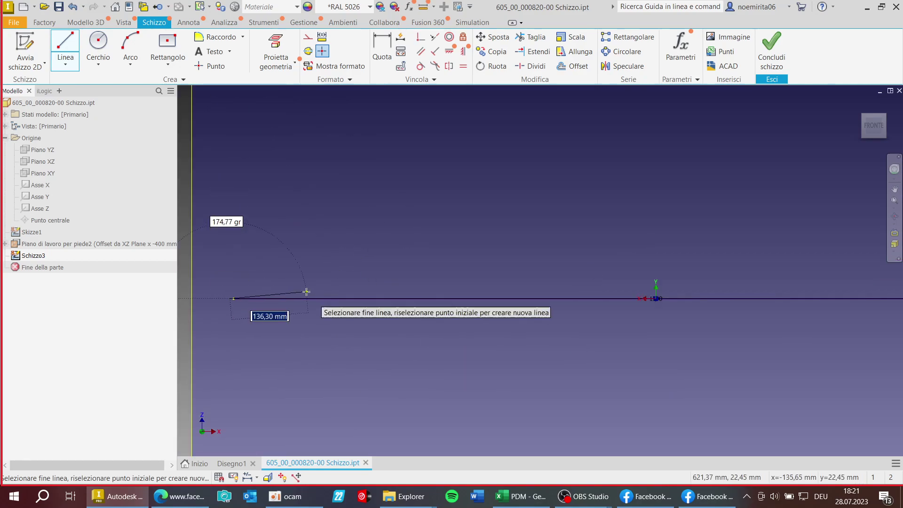
{"action": "scroll", "coordinate": [336, 295], "scroll_direction": "up", "scroll_amount": 3}
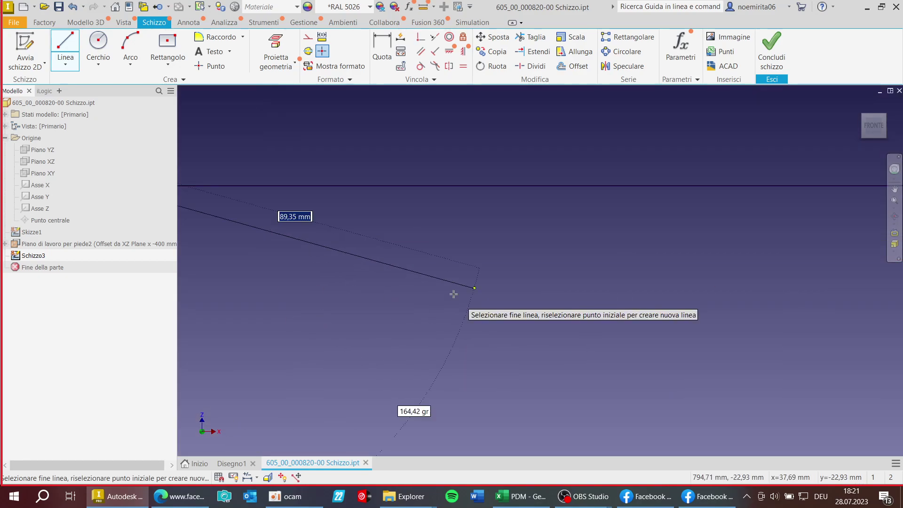
{"action": "right_click", "coordinate": [227, 312]}
{"action": "left_click", "coordinate": [229, 365]}
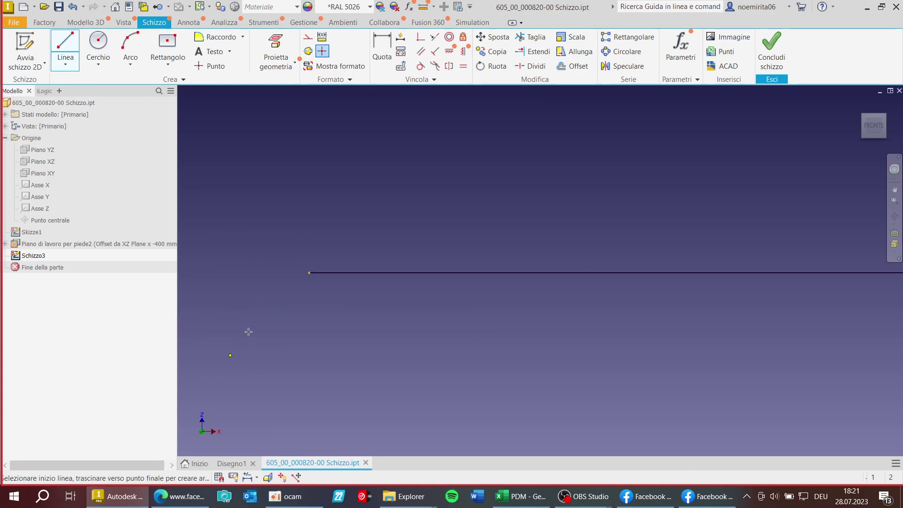
Draw a slanted leg line from the left end of the base edge, dropping about 158 mm and leaning about 35 mm inward.
{"action": "left_click", "coordinate": [308, 271]}
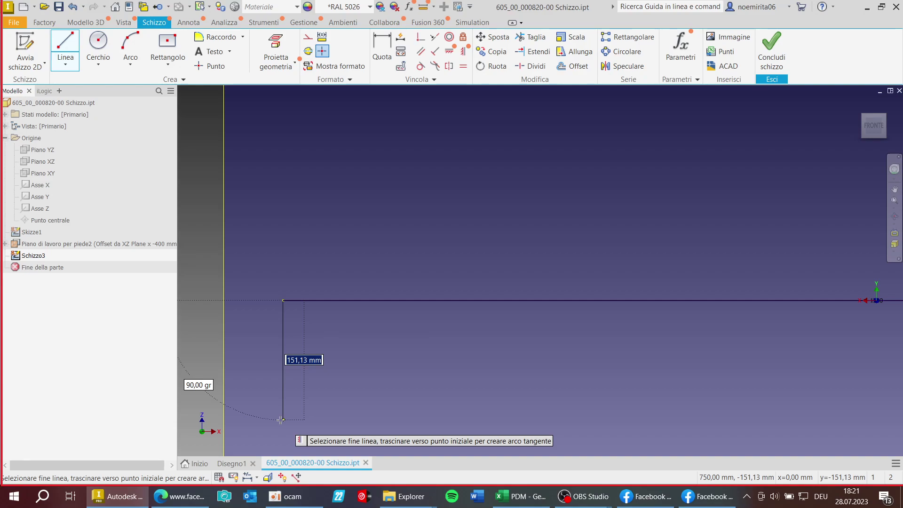
{"action": "left_click", "coordinate": [310, 421]}
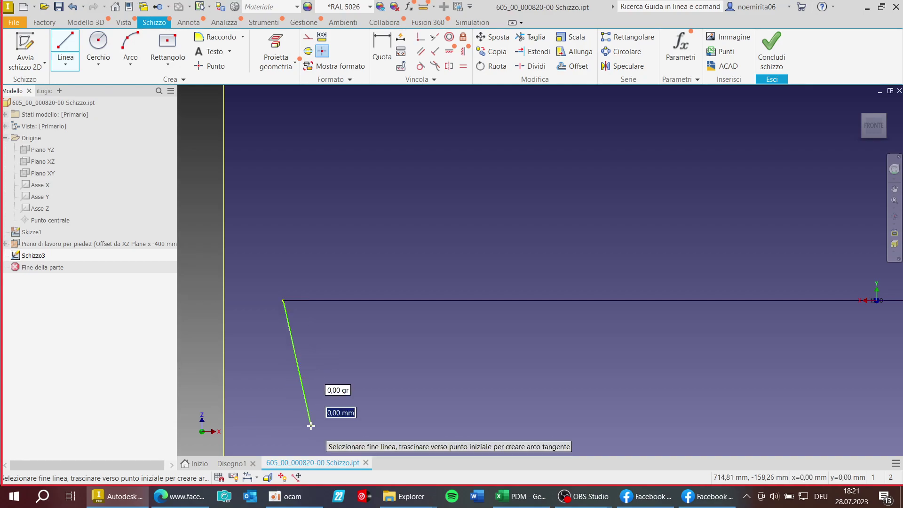
{"action": "right_click", "coordinate": [285, 381]}
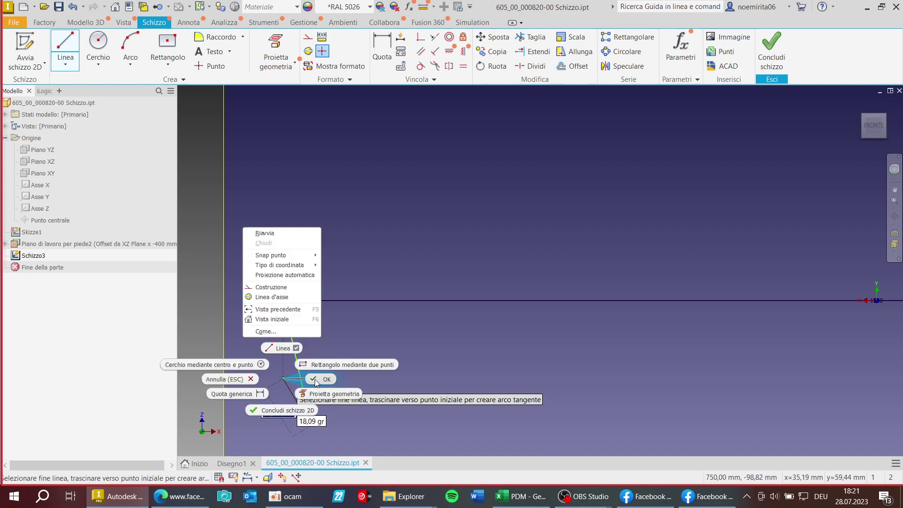
{"action": "left_click", "coordinate": [314, 379]}
Add a vertical height dimension to the slanted leg line, keeping its drawn value.
{"action": "left_click", "coordinate": [379, 45]}
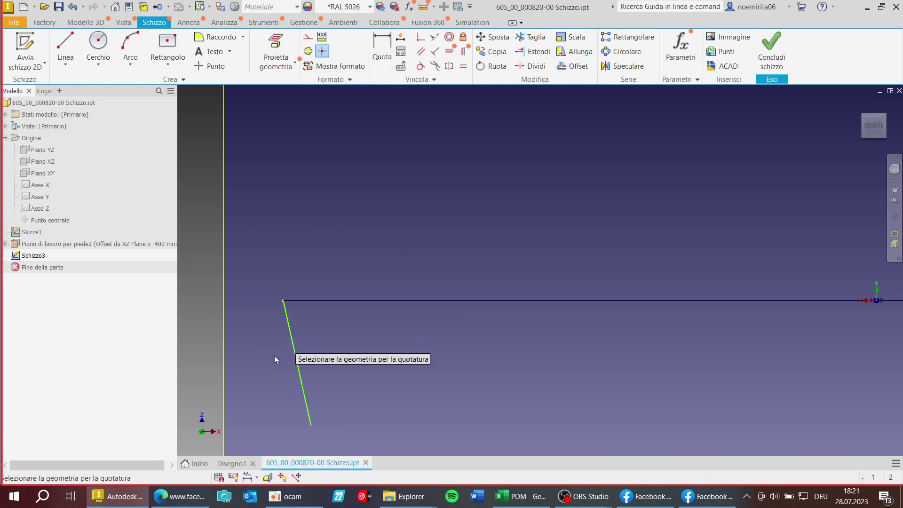
{"action": "left_click", "coordinate": [300, 379]}
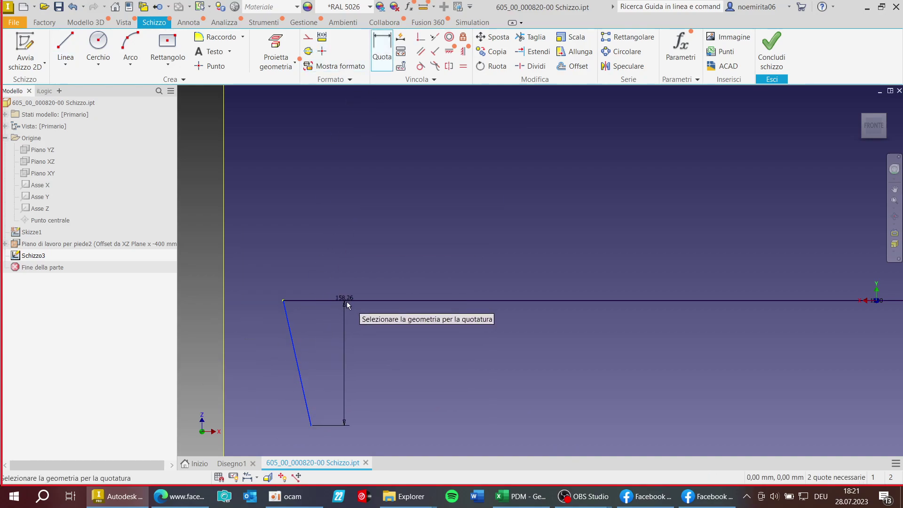
{"action": "left_click", "coordinate": [383, 305]}
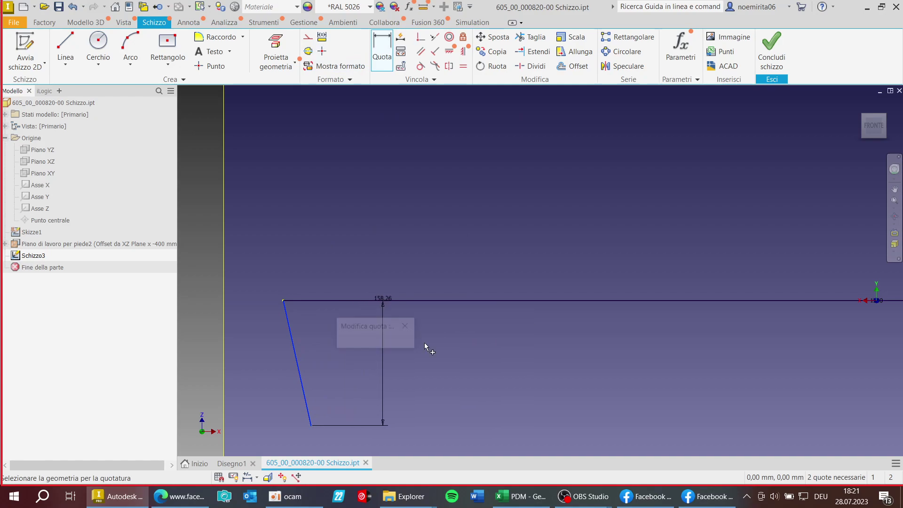
{"action": "left_click", "coordinate": [404, 326]}
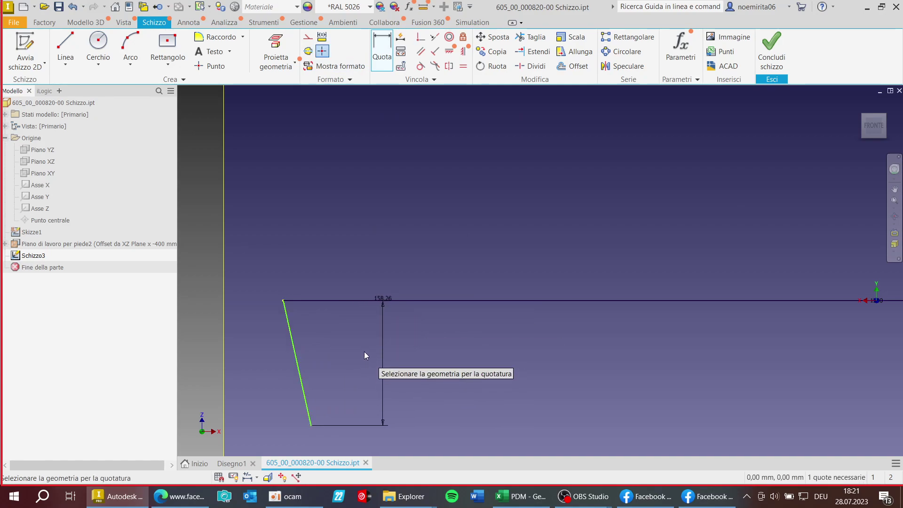
{"action": "key", "text": "Escape"}
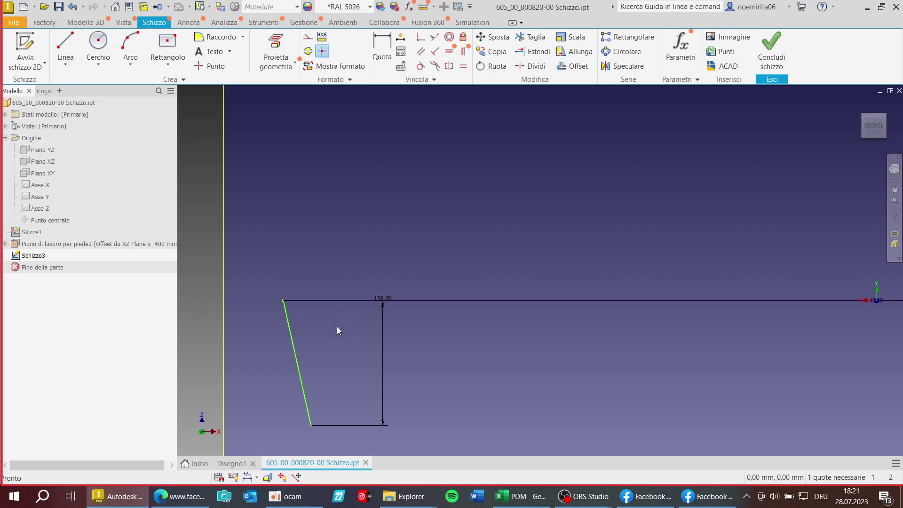
Delete the vertical height dimension of the slanted leg line.
{"action": "left_click", "coordinate": [384, 330]}
{"action": "right_click", "coordinate": [383, 329]}
{"action": "left_click", "coordinate": [388, 294]}
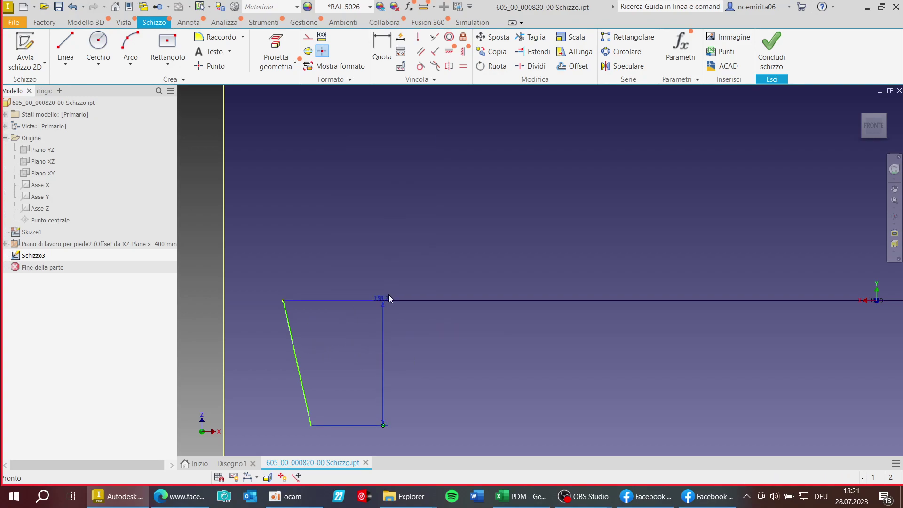
Dimension the angle between the slanted leg line and the horizontal base edge as 90 degrees.
{"action": "left_click", "coordinate": [282, 46]}
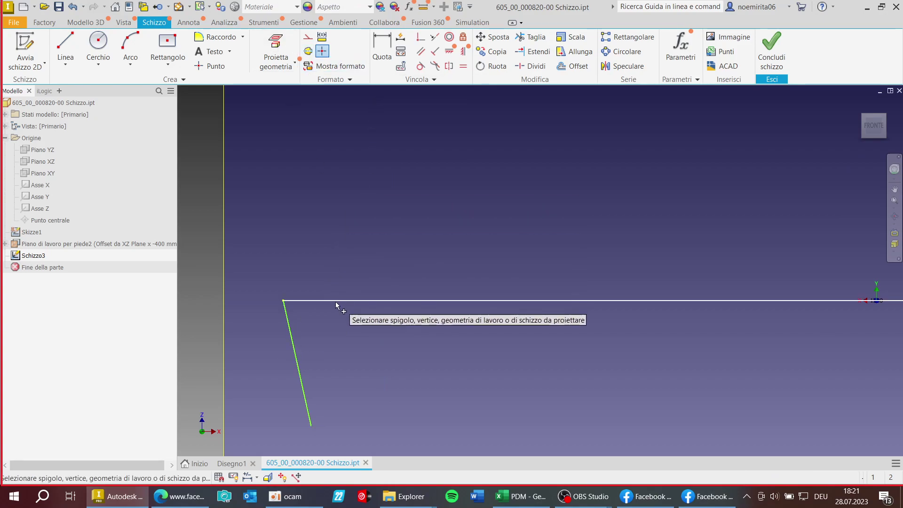
{"action": "left_click", "coordinate": [391, 44]}
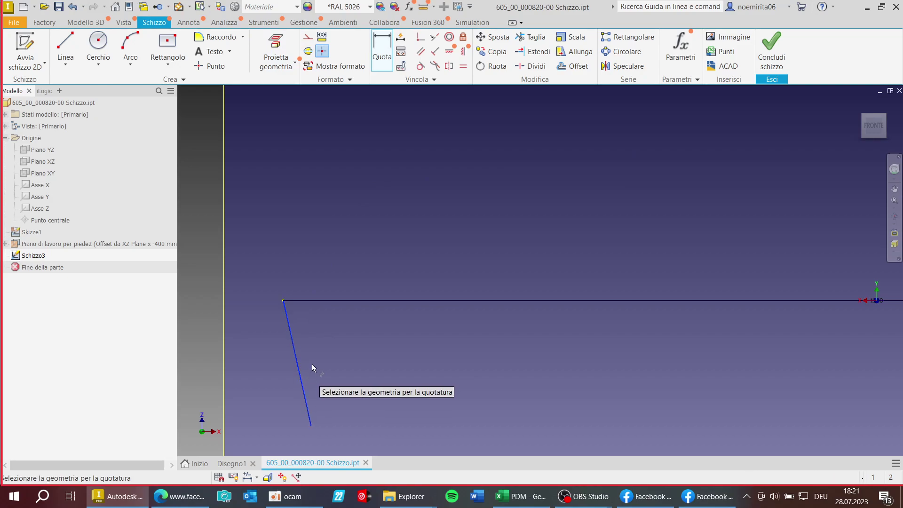
{"action": "left_click", "coordinate": [364, 302]}
{"action": "left_click", "coordinate": [365, 317]}
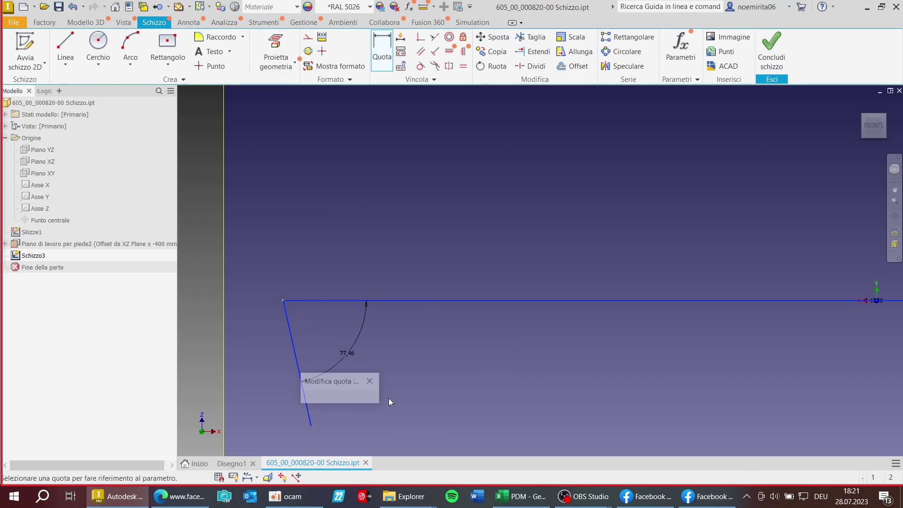
{"action": "type", "text": "90"}
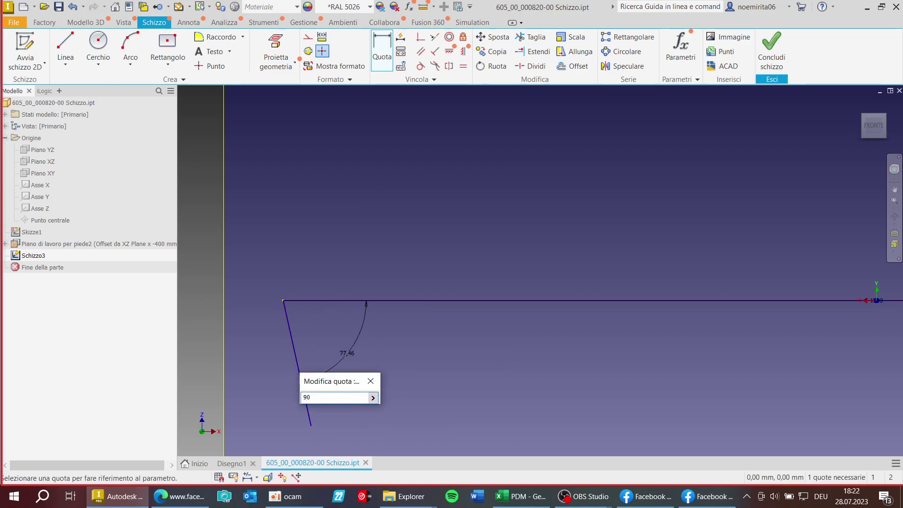
{"action": "key", "text": "Return"}
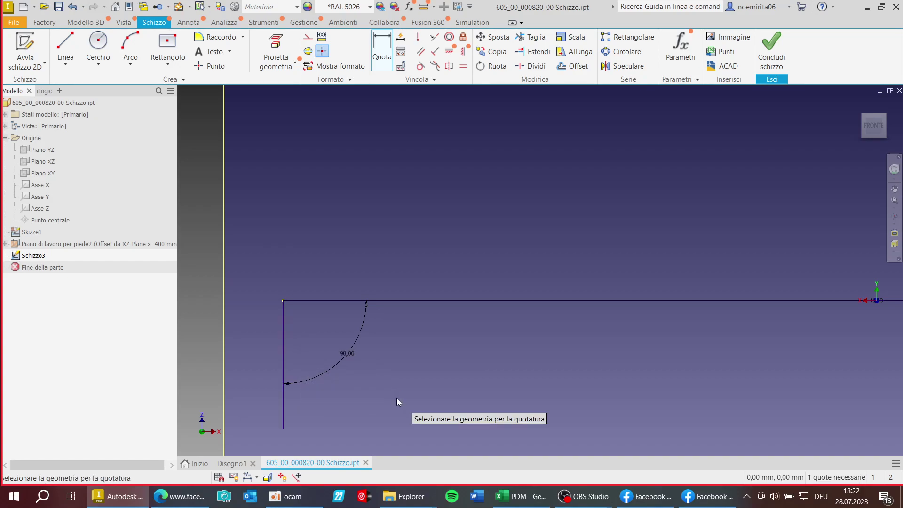
Draw a vertical leg line about 139 mm long downward from the right end of the base edge.
{"action": "key", "text": "F5"}
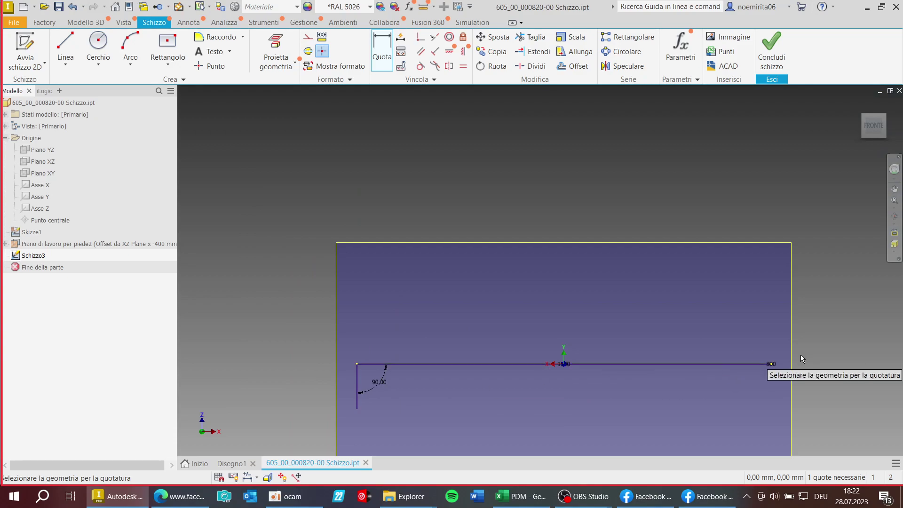
{"action": "left_click", "coordinate": [61, 41]}
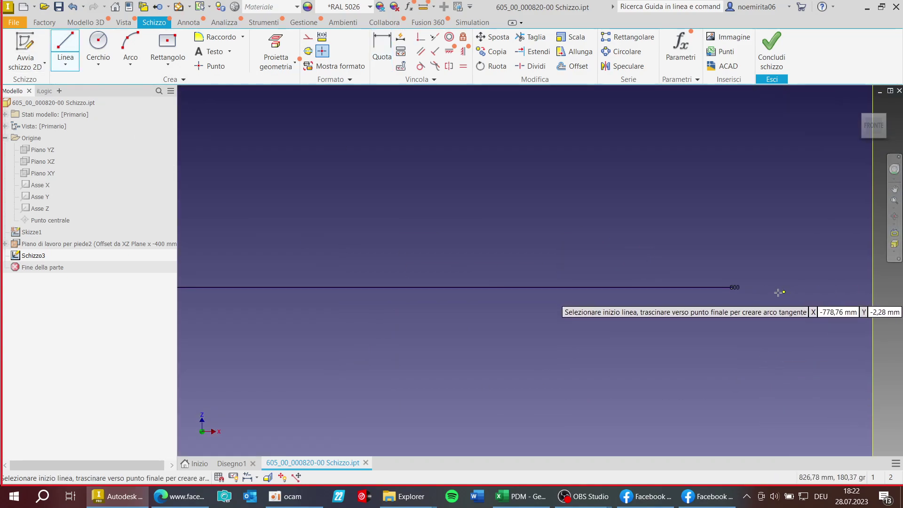
{"action": "scroll", "coordinate": [705, 245], "scroll_direction": "down", "scroll_amount": 3}
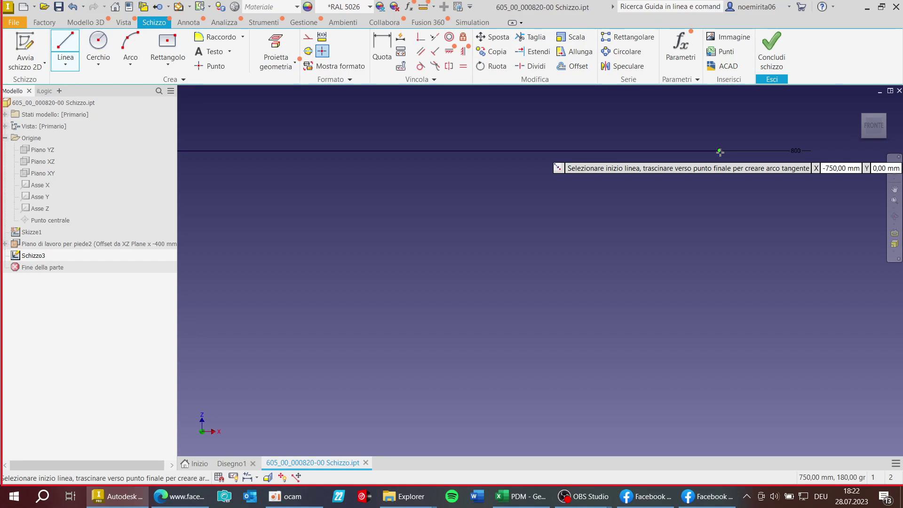
{"action": "left_click", "coordinate": [720, 151]}
{"action": "scroll", "coordinate": [733, 212], "scroll_direction": "up", "scroll_amount": 5}
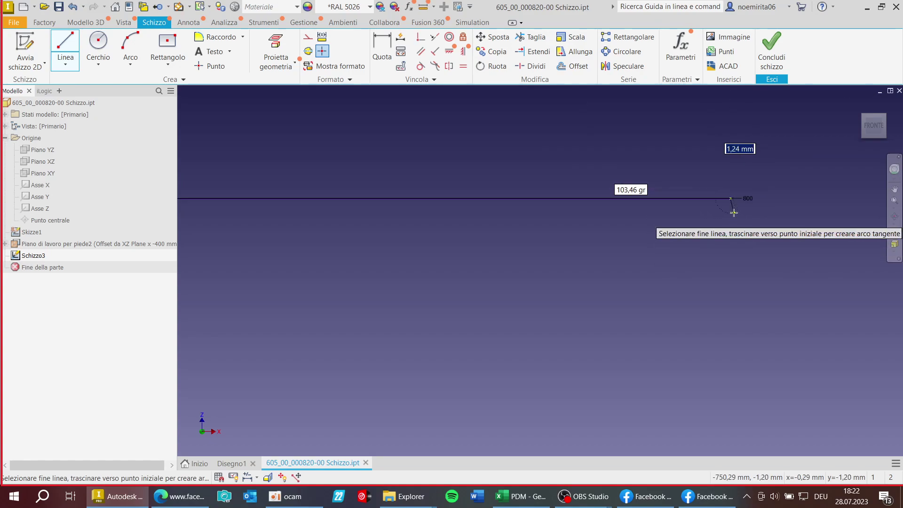
{"action": "scroll", "coordinate": [734, 212], "scroll_direction": "up", "scroll_amount": 3}
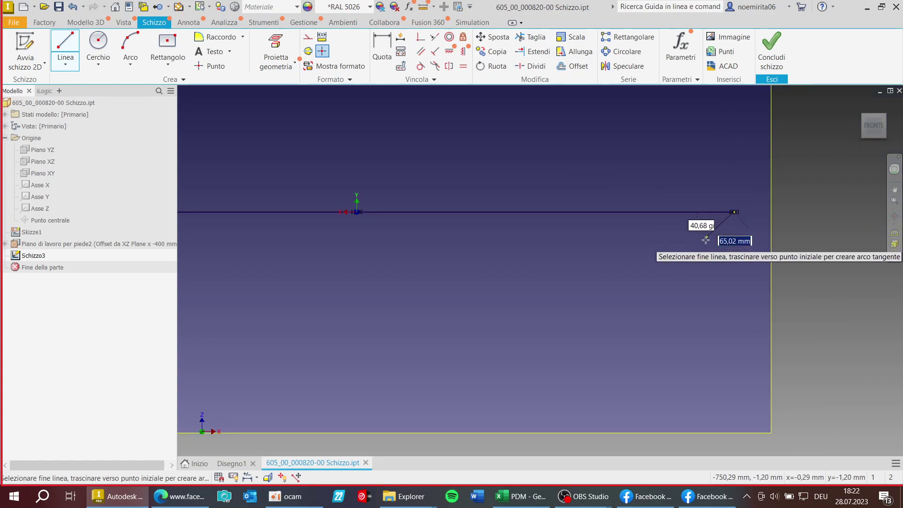
{"action": "scroll", "coordinate": [707, 241], "scroll_direction": "up", "scroll_amount": 5}
{"action": "scroll", "coordinate": [713, 247], "scroll_direction": "down", "scroll_amount": 3}
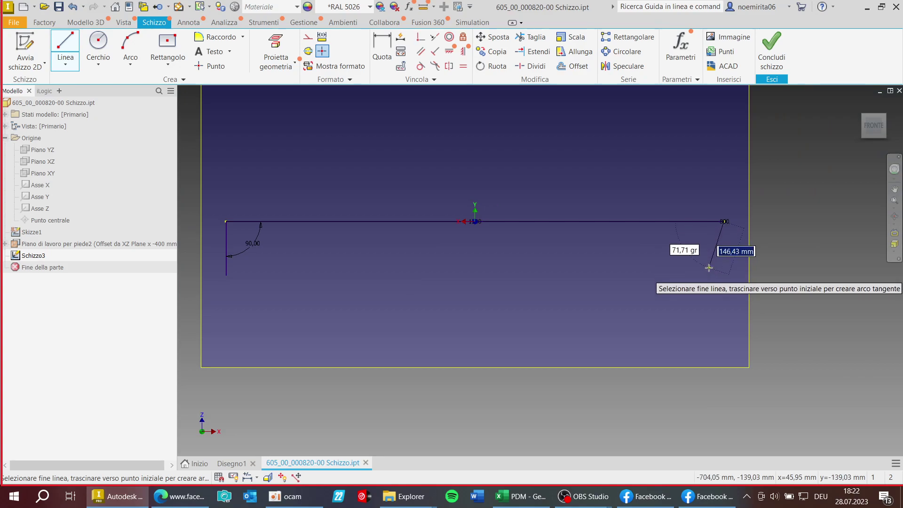
{"action": "scroll", "coordinate": [718, 263], "scroll_direction": "down", "scroll_amount": 2}
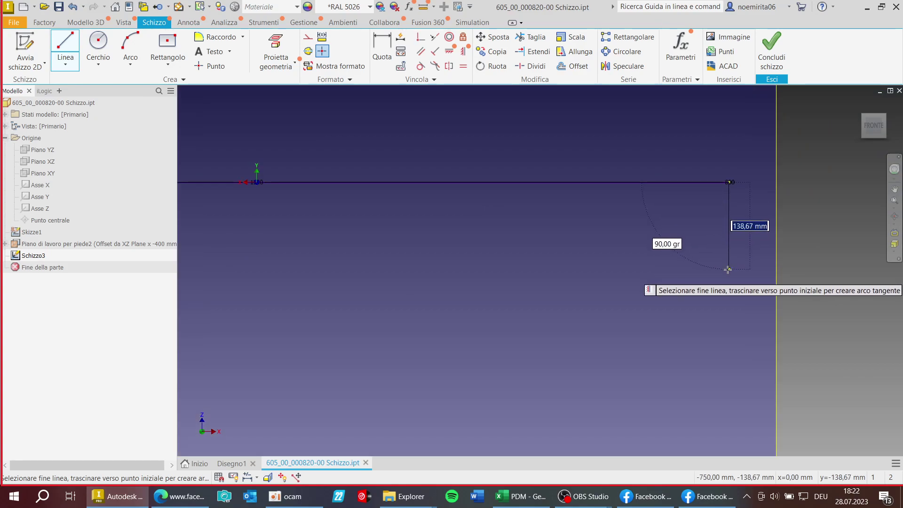
{"action": "left_click", "coordinate": [728, 269]}
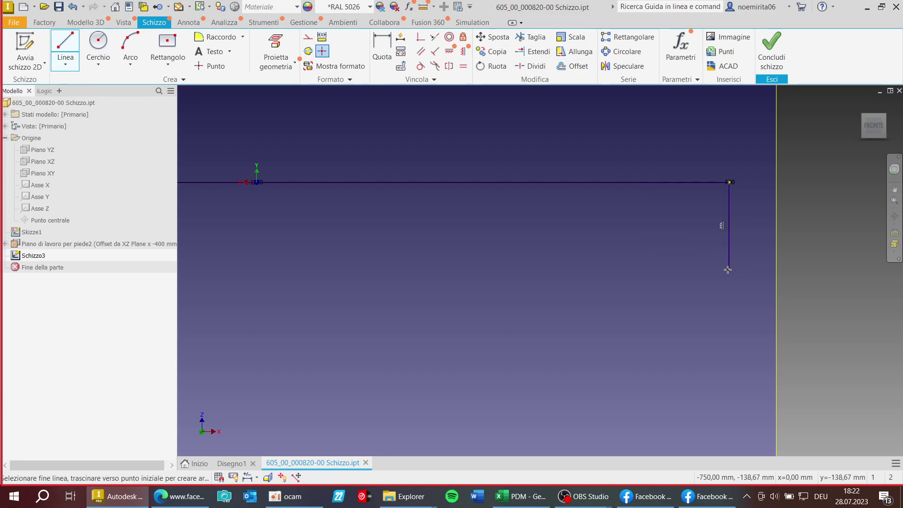
{"action": "right_click", "coordinate": [594, 273]}
{"action": "left_click", "coordinate": [625, 276]}
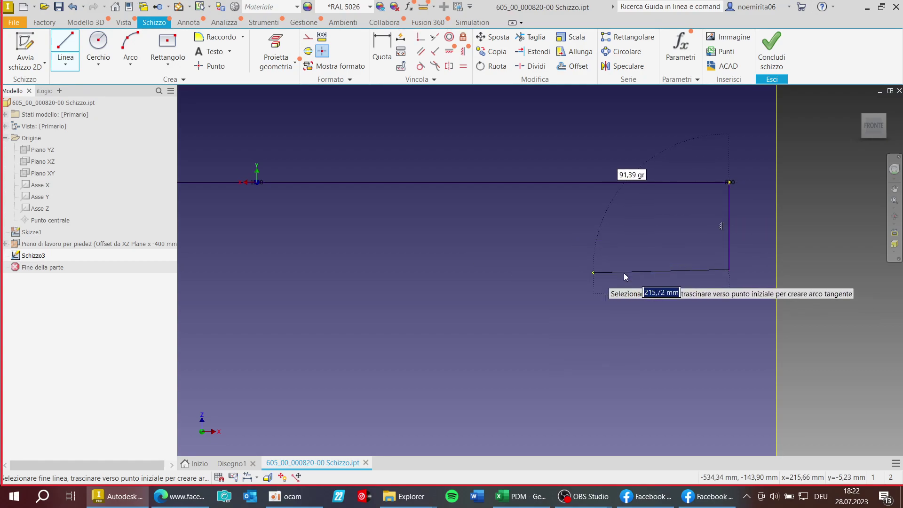
End the line chain at the right leg and pull the left leg line's lower end to change its length.
{"action": "left_click_drag", "start_coordinate": [729, 271], "coordinate": [705, 314]}
{"action": "key", "text": "Page_Up"}
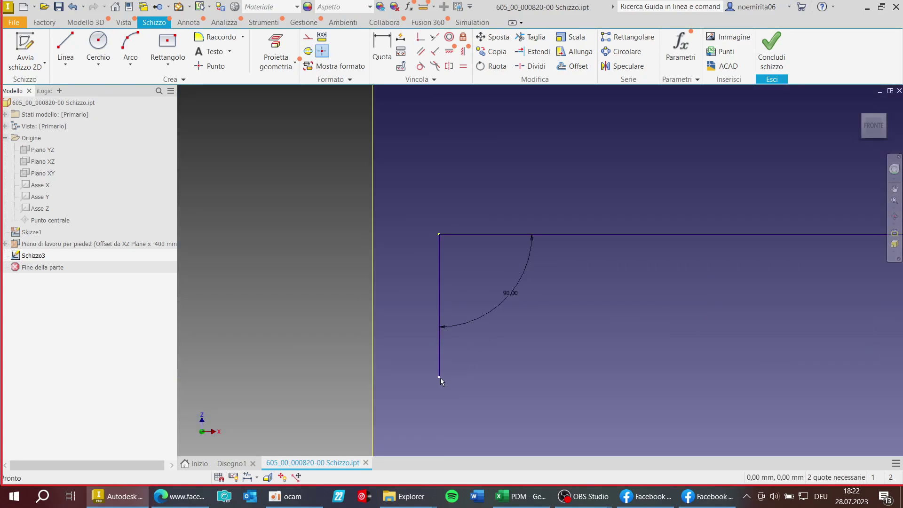
{"action": "mouse_move", "coordinate": [440, 377]}
{"action": "left_mouse_down"}
{"action": "mouse_move", "coordinate": [438, 404]}
{"action": "mouse_move", "coordinate": [464, 379]}
{"action": "mouse_move", "coordinate": [475, 400]}
{"action": "mouse_move", "coordinate": [504, 348]}
{"action": "left_mouse_up"}
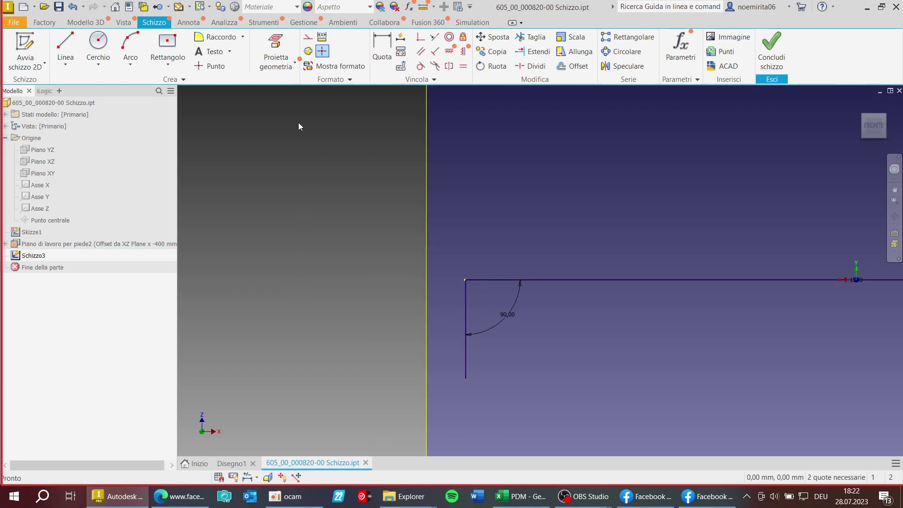
Constrain the lower endpoints of the left and right leg lines to be horizontally aligned.
{"action": "left_click", "coordinate": [433, 40]}
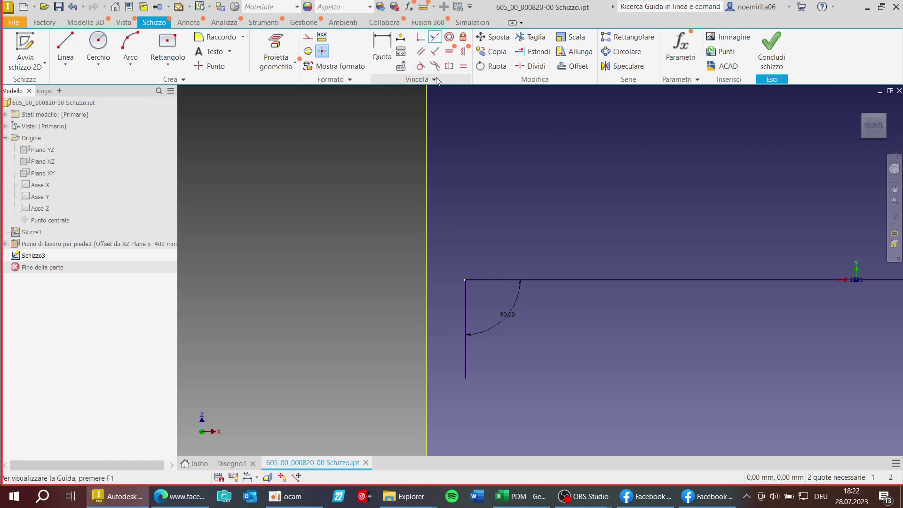
{"action": "left_click", "coordinate": [452, 79]}
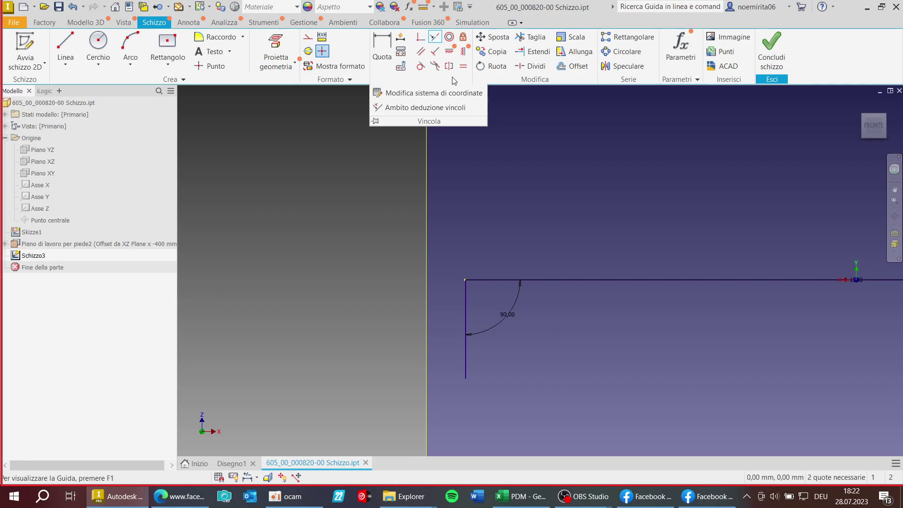
{"action": "left_click", "coordinate": [450, 51]}
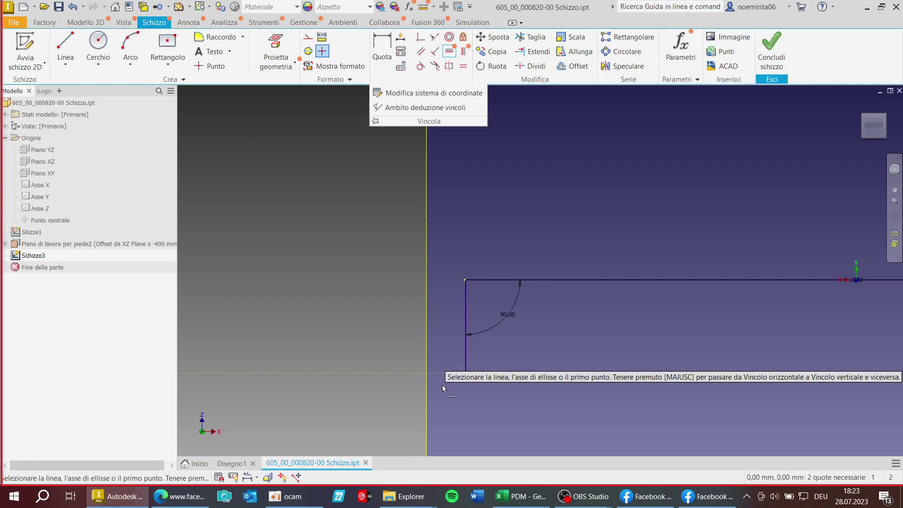
{"action": "left_click", "coordinate": [464, 378]}
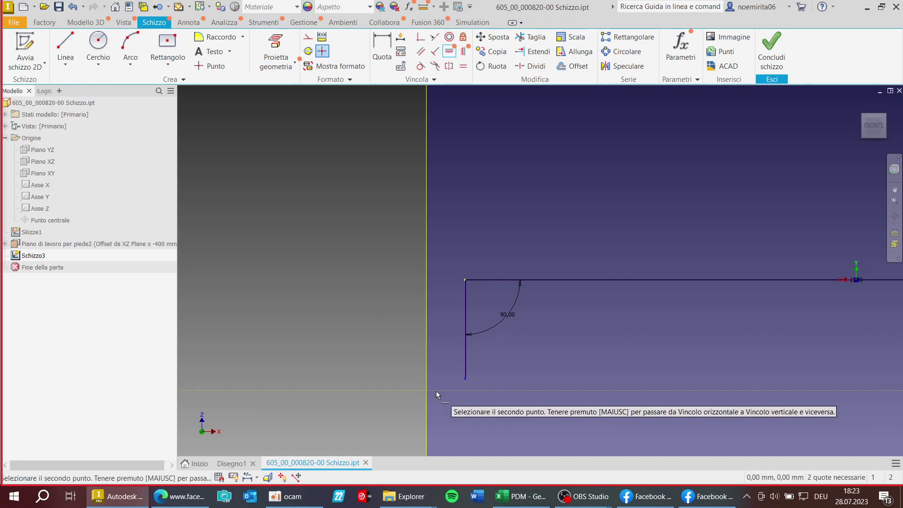
{"action": "scroll", "coordinate": [452, 391], "scroll_direction": "up", "scroll_amount": 5}
{"action": "scroll", "coordinate": [599, 393], "scroll_direction": "down", "scroll_amount": 5}
{"action": "scroll", "coordinate": [614, 379], "scroll_direction": "down", "scroll_amount": 3}
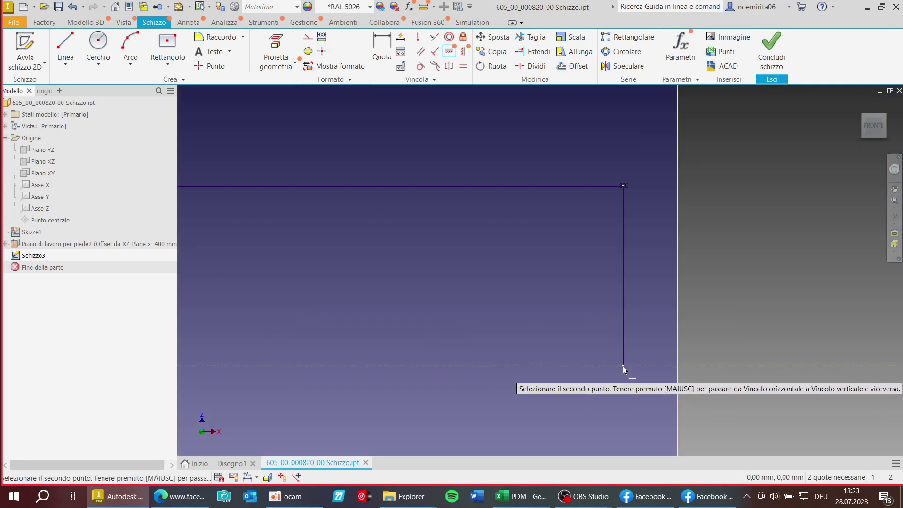
{"action": "left_click", "coordinate": [623, 366]}
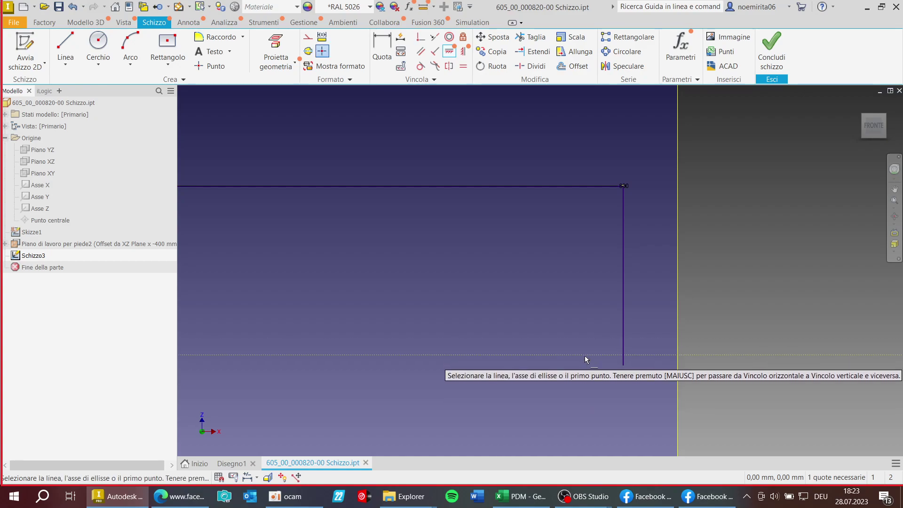
{"action": "left_click", "coordinate": [622, 365]}
{"action": "scroll", "coordinate": [594, 382], "scroll_direction": "up", "scroll_amount": 5}
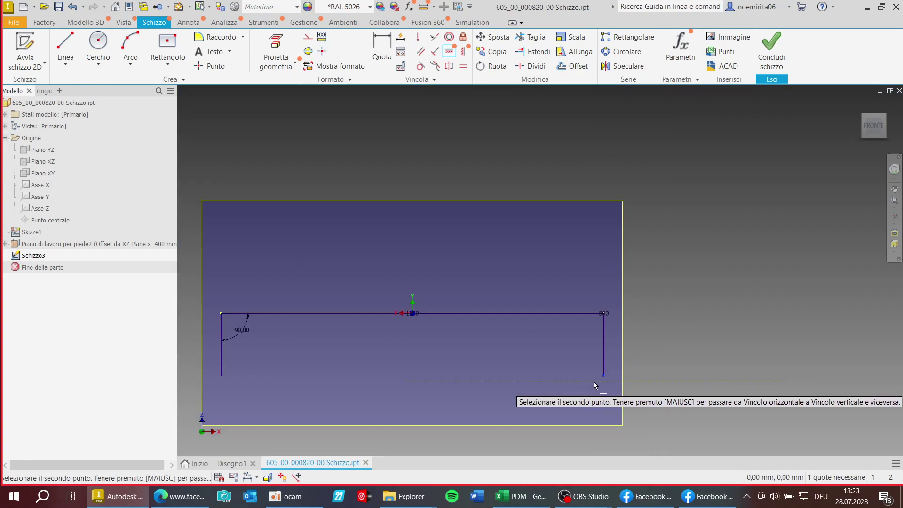
{"action": "right_click", "coordinate": [577, 348]}
{"action": "left_click", "coordinate": [606, 358]}
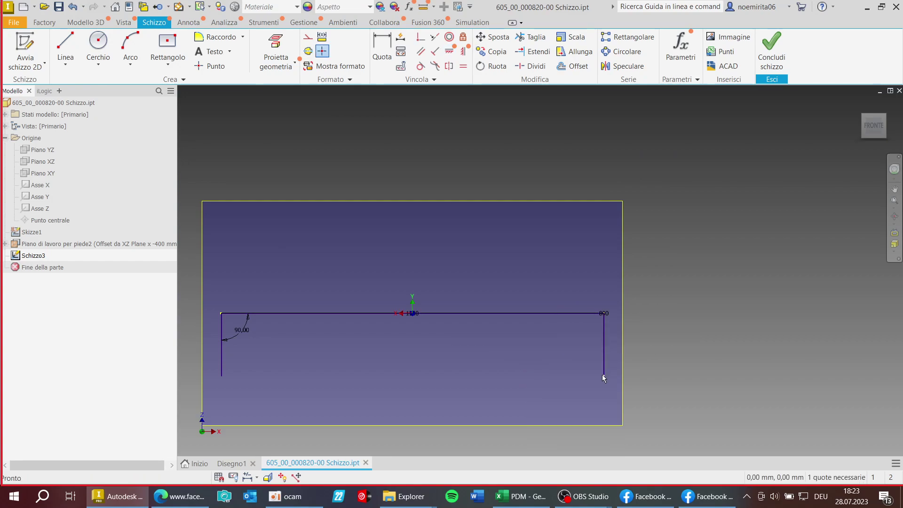
Pull the right leg line longer and add a vertical dimension from the base edge to its lower end.
{"action": "left_click_drag", "start_coordinate": [602, 375], "coordinate": [597, 399]}
{"action": "left_click", "coordinate": [381, 47]}
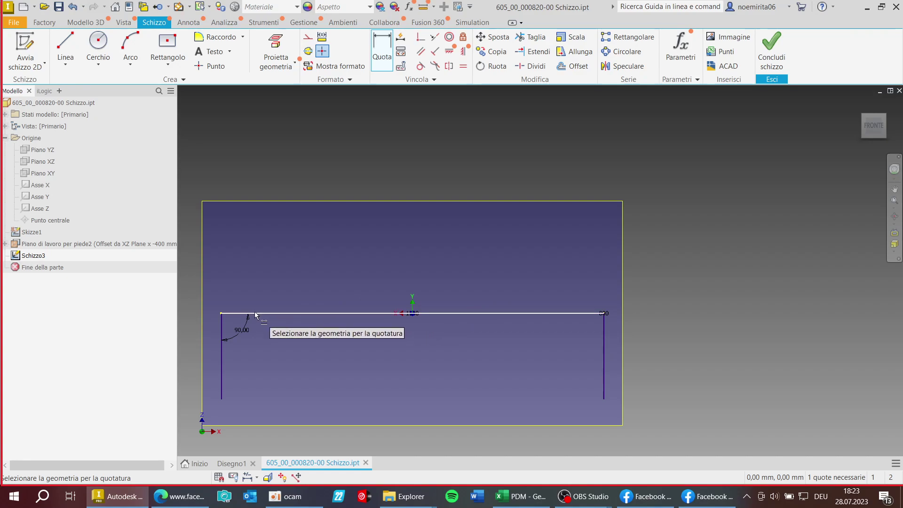
{"action": "left_click", "coordinate": [580, 314]}
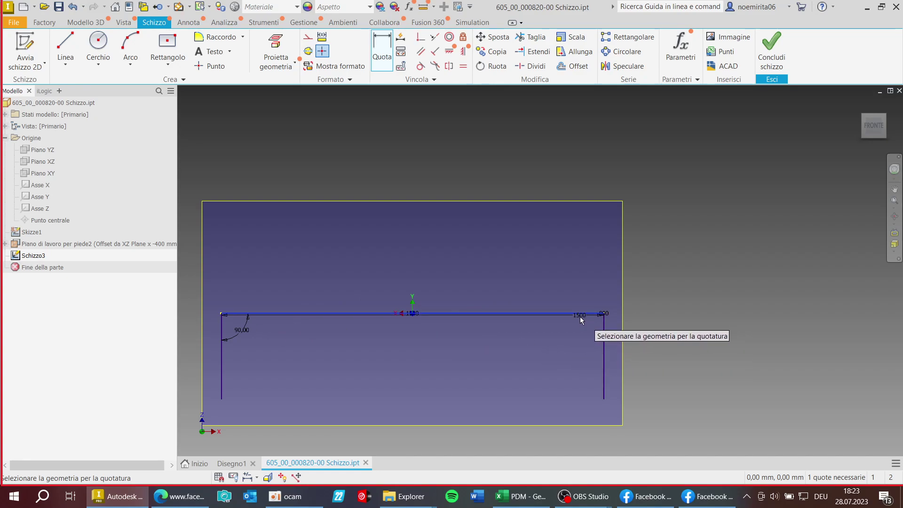
{"action": "left_click", "coordinate": [602, 399]}
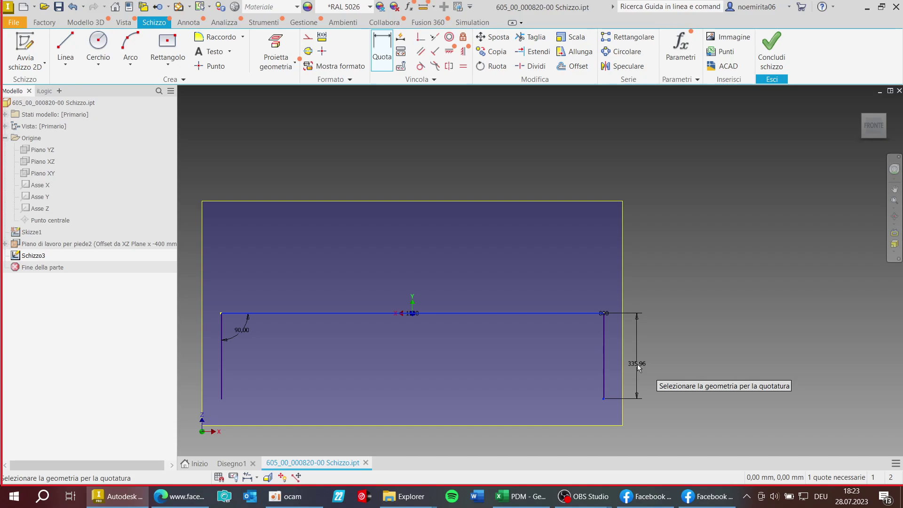
{"action": "left_click", "coordinate": [638, 367]}
{"action": "type", "text": "790"}
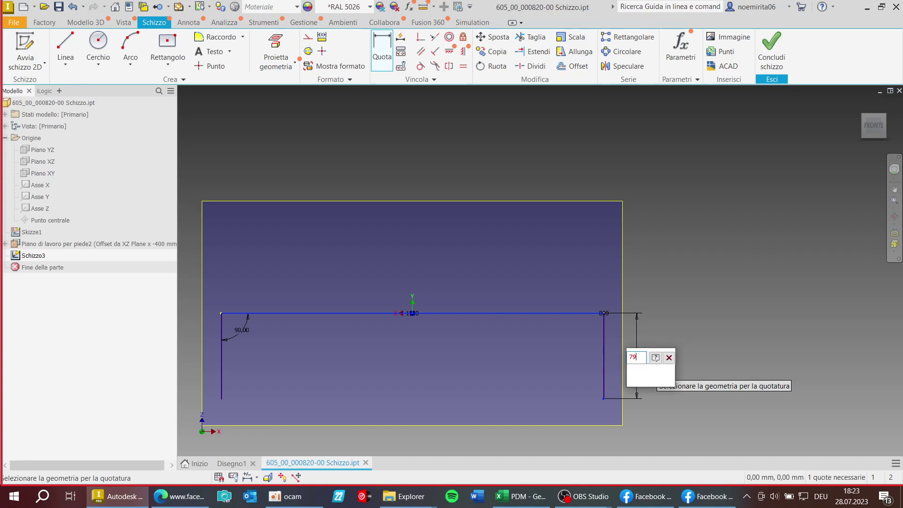
{"action": "key", "text": "BackSpace"}
{"action": "key", "text": "BackSpace"}
{"action": "key", "text": "BackSpace"}
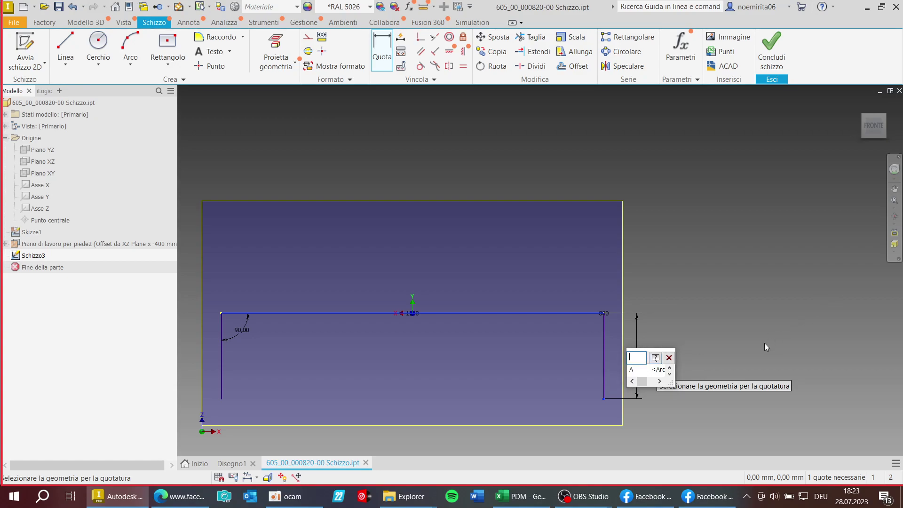
{"action": "left_click", "coordinate": [669, 361]}
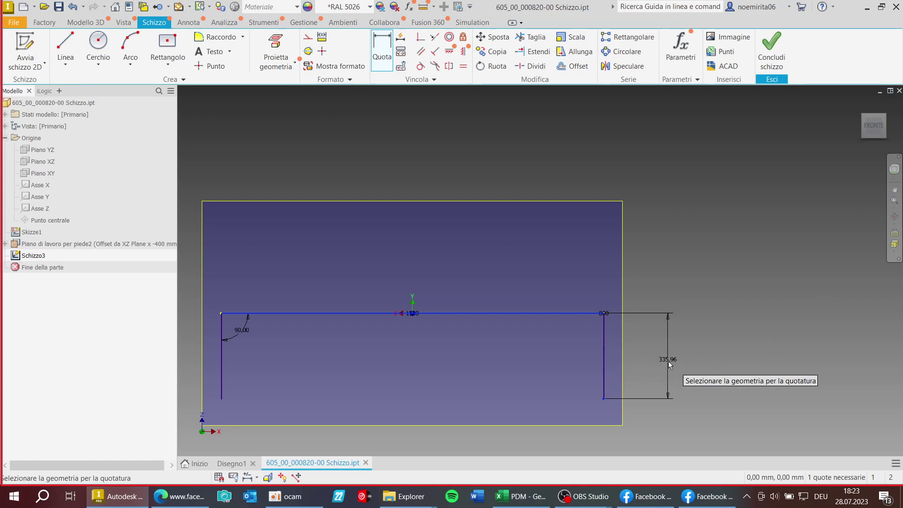
Set the right leg's height dimension to 790 mm and finish the leg sketch.
{"action": "double_click", "coordinate": [666, 373]}
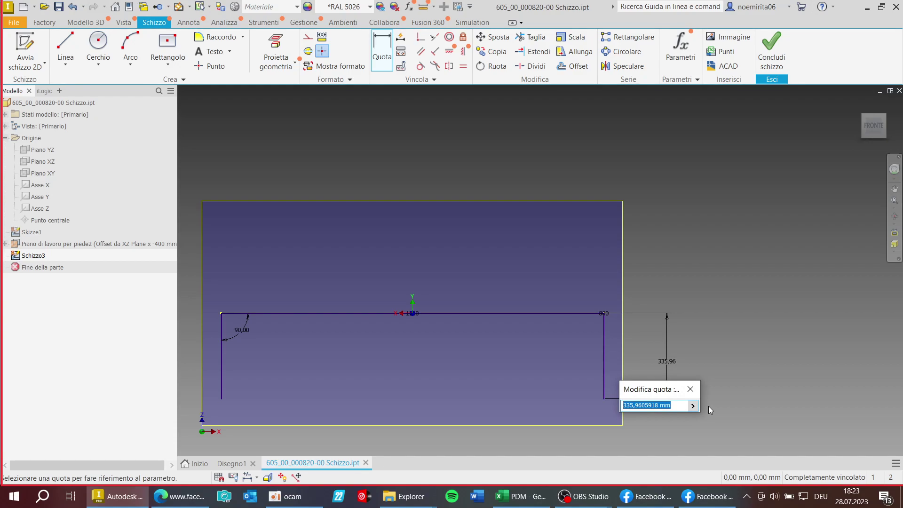
{"action": "type", "text": "790"}
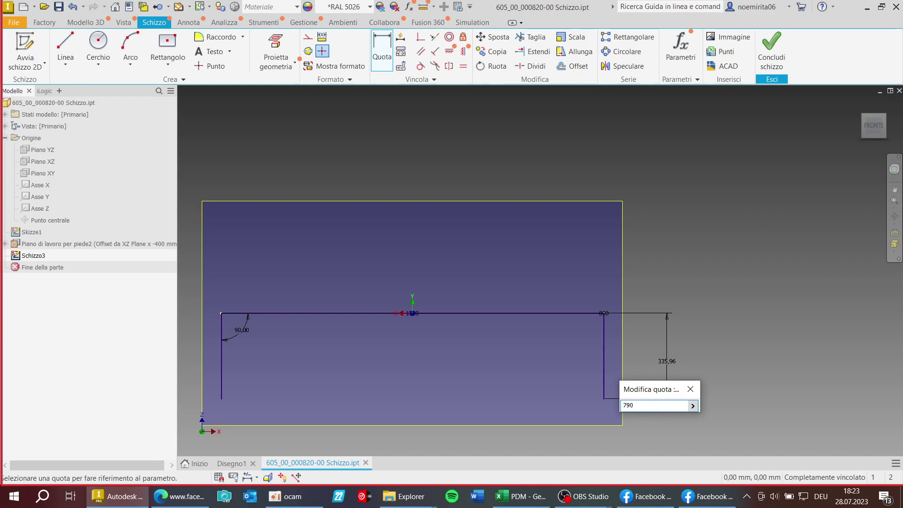
{"action": "key", "text": "Return"}
{"action": "scroll", "coordinate": [658, 231], "scroll_direction": "down", "scroll_amount": 4}
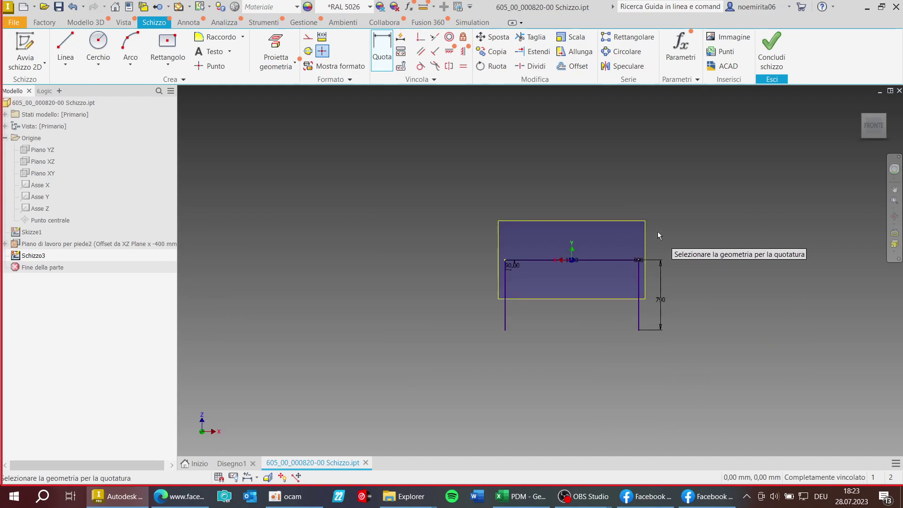
{"action": "scroll", "coordinate": [617, 279], "scroll_direction": "up", "scroll_amount": 3}
{"action": "key", "text": "F6"}
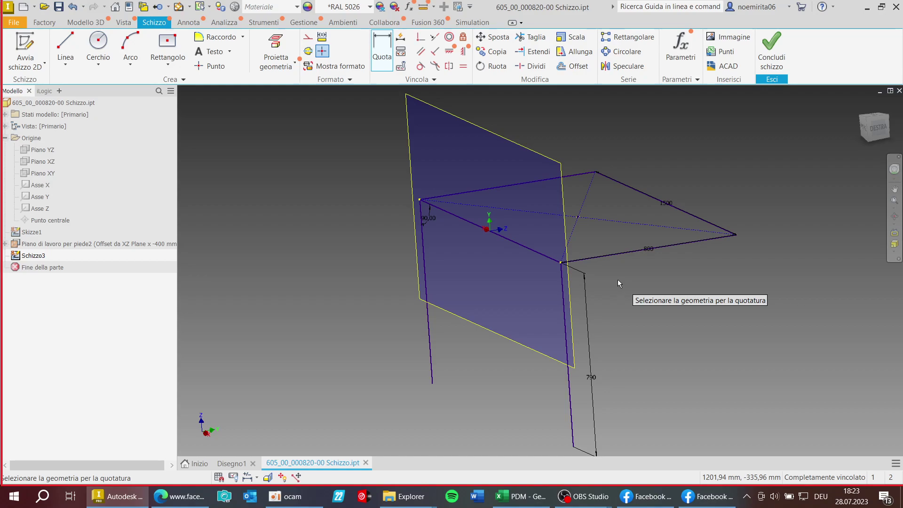
{"action": "left_click", "coordinate": [771, 51]}
Hide the work plane offset -400 mm from the XZ plane and save the part.
{"action": "left_click", "coordinate": [36, 244]}
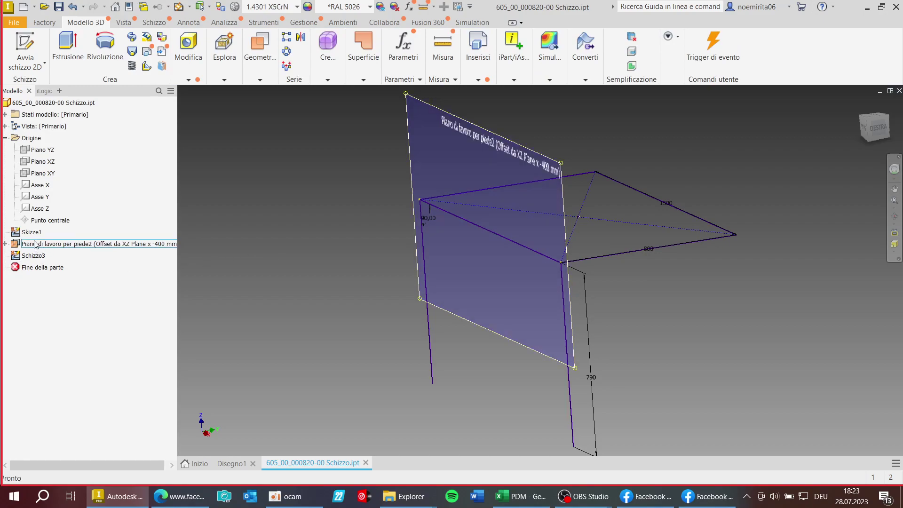
{"action": "right_click", "coordinate": [36, 243]}
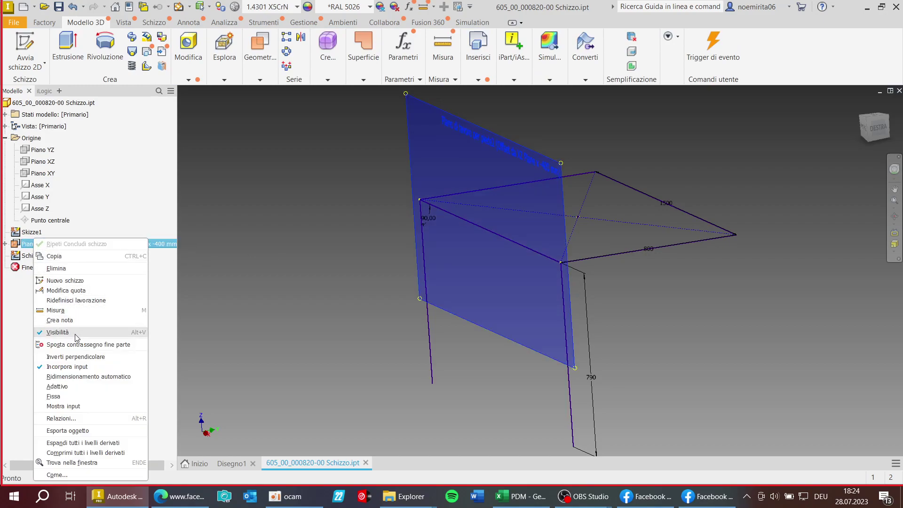
{"action": "left_click", "coordinate": [58, 332]}
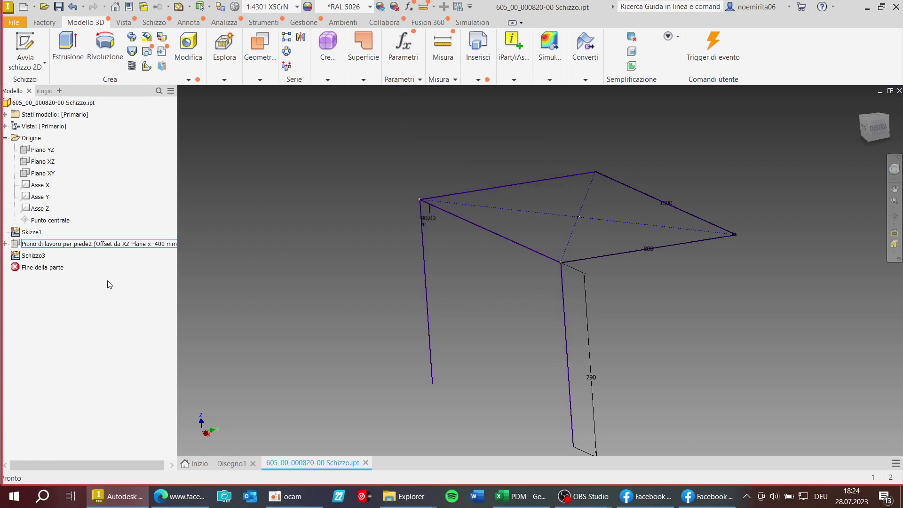
{"action": "left_click", "coordinate": [72, 6]}
Make the XZ origin plane visible through the middle of the base rectangle.
{"action": "right_click", "coordinate": [40, 161]}
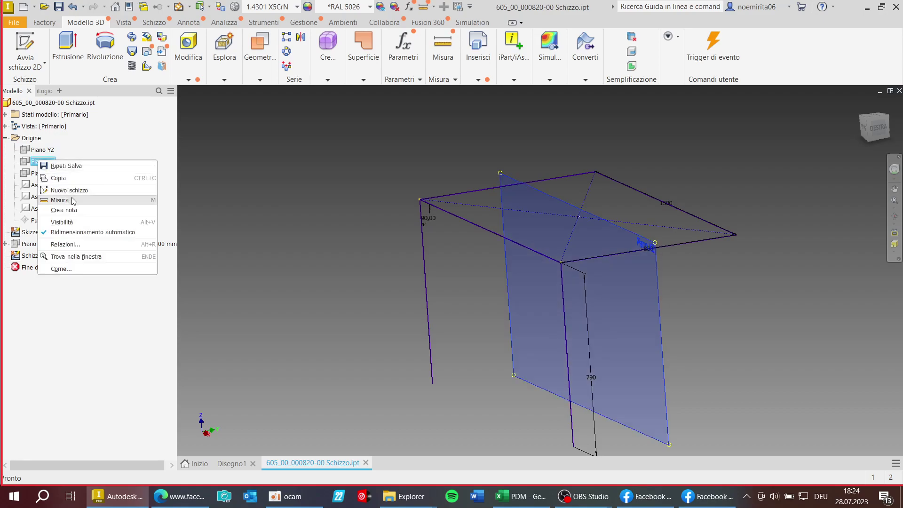
{"action": "left_click", "coordinate": [61, 222]}
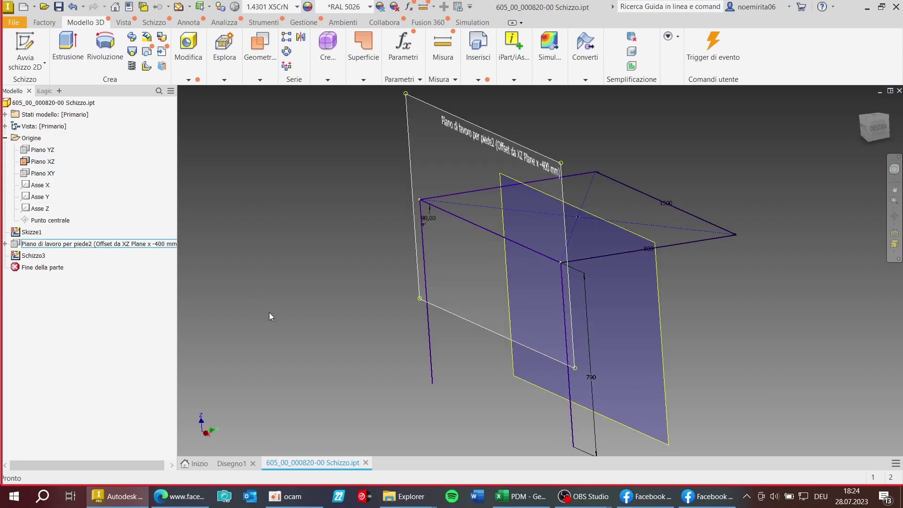
{"action": "left_click", "coordinate": [782, 349]}
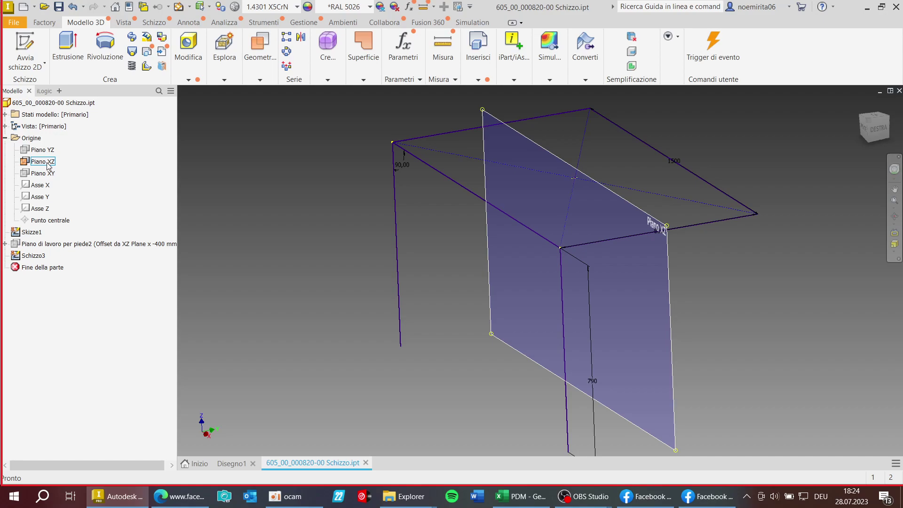
Try to mirror the leg sketch across the XZ origin plane.
{"action": "left_click", "coordinate": [48, 163]}
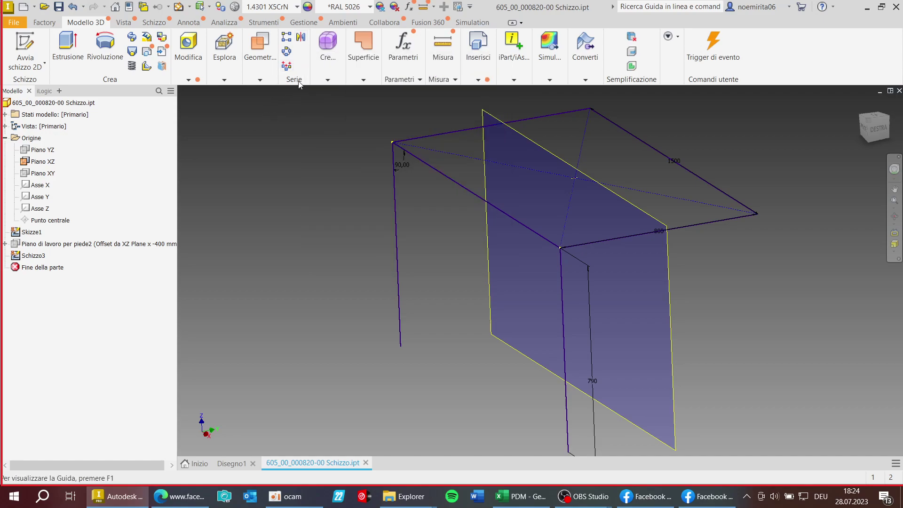
{"action": "left_click", "coordinate": [302, 38]}
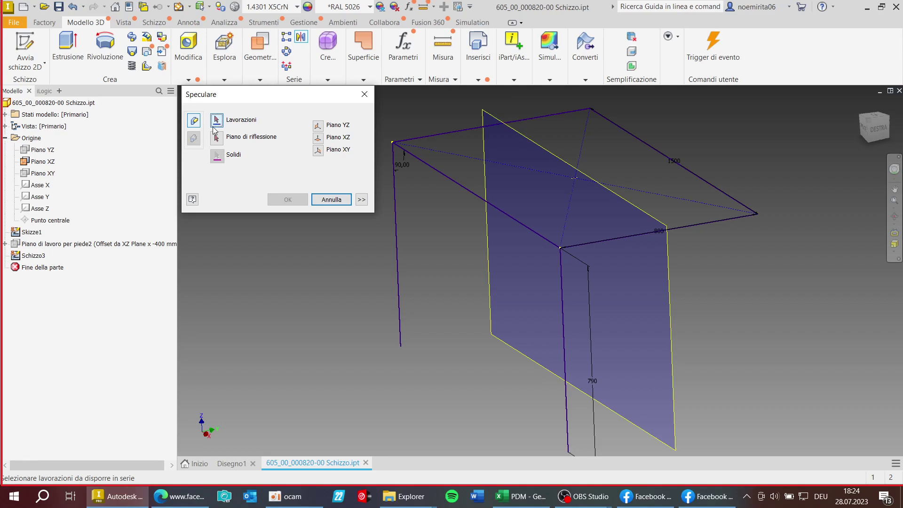
{"action": "left_click", "coordinate": [30, 257]}
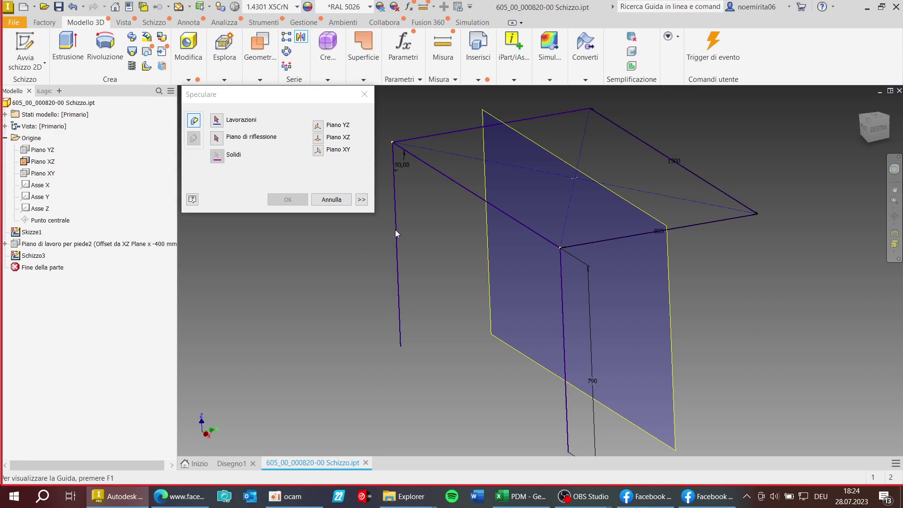
{"action": "left_click", "coordinate": [332, 201]}
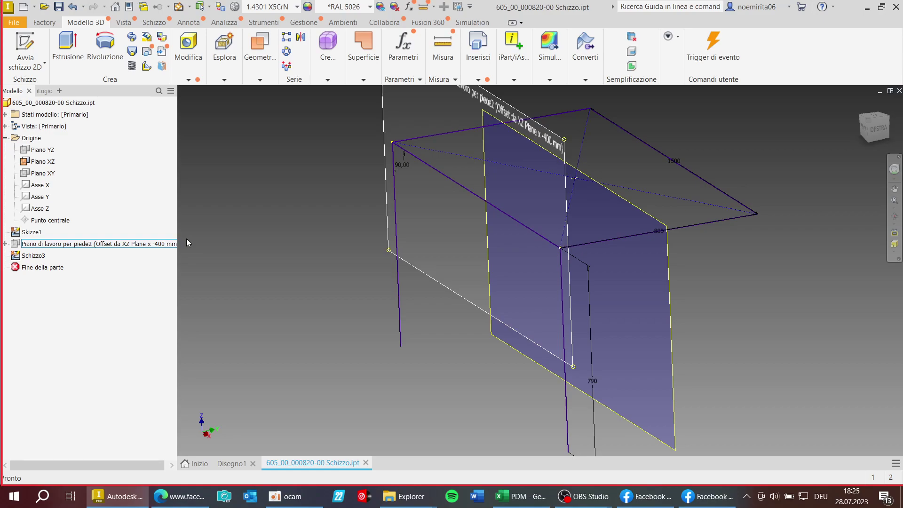
{"action": "left_click", "coordinate": [171, 243]}
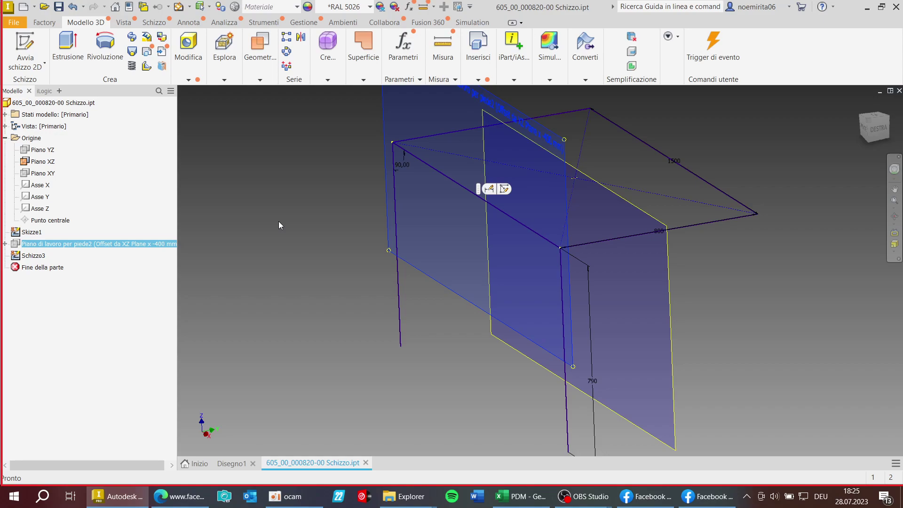
{"action": "left_click", "coordinate": [260, 52]}
{"action": "left_click", "coordinate": [316, 357]}
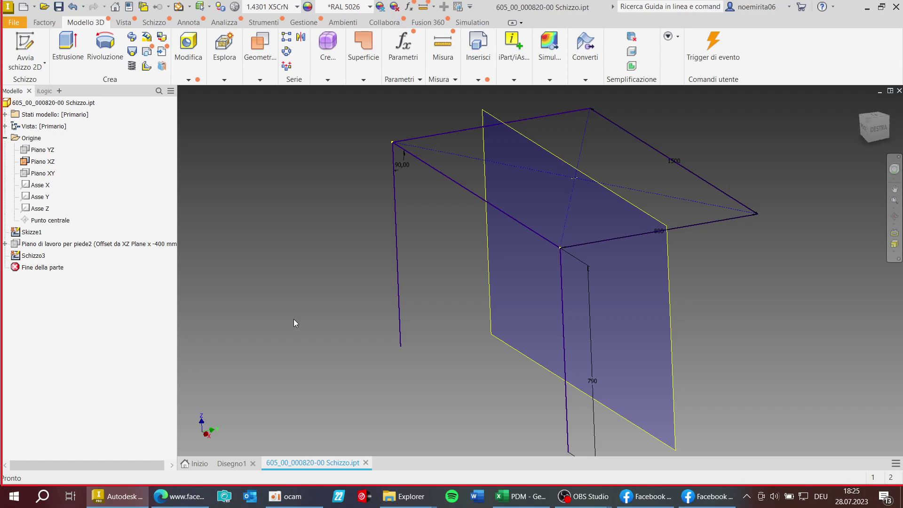
Create a work plane offset 400 mm from the XZ origin plane and hide the XZ plane.
{"action": "key", "text": "F6"}
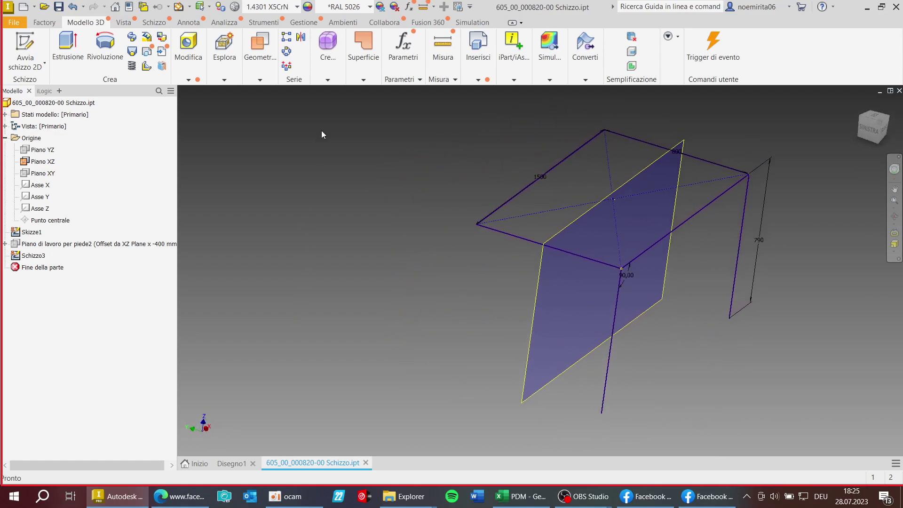
{"action": "left_click", "coordinate": [260, 54]}
{"action": "left_click", "coordinate": [258, 99]}
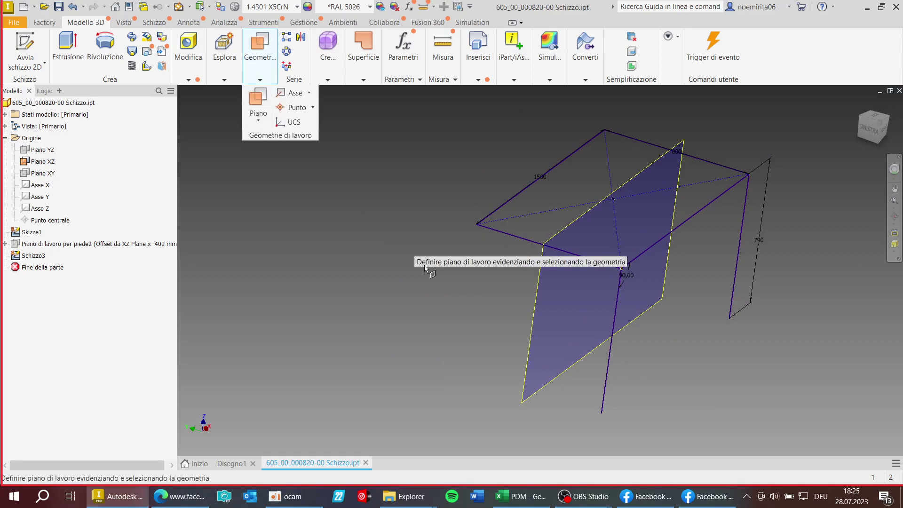
{"action": "left_click_drag", "start_coordinate": [518, 303], "coordinate": [459, 289]}
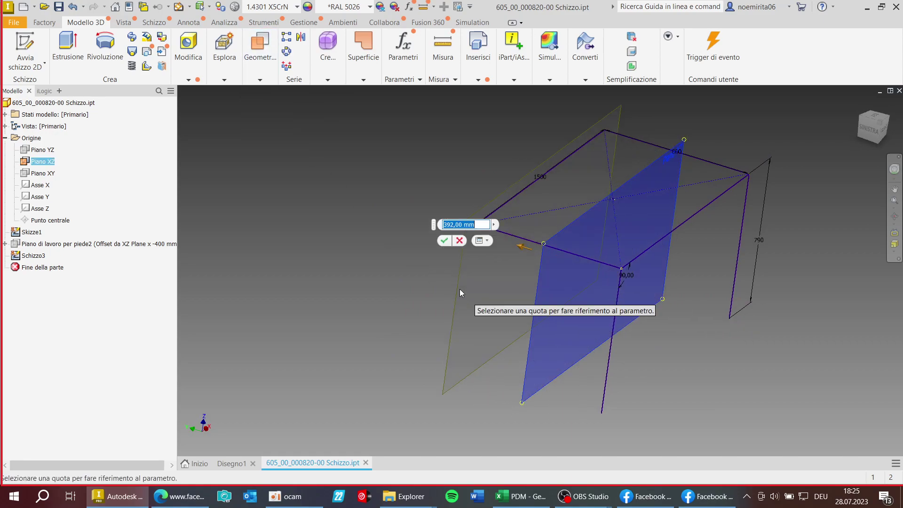
{"action": "type", "text": "400"}
{"action": "key", "text": "Return"}
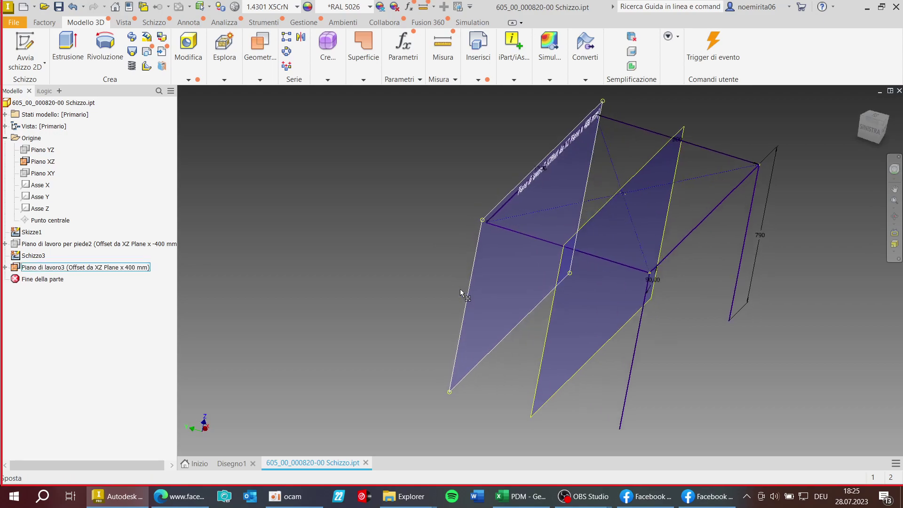
{"action": "right_click", "coordinate": [37, 161]}
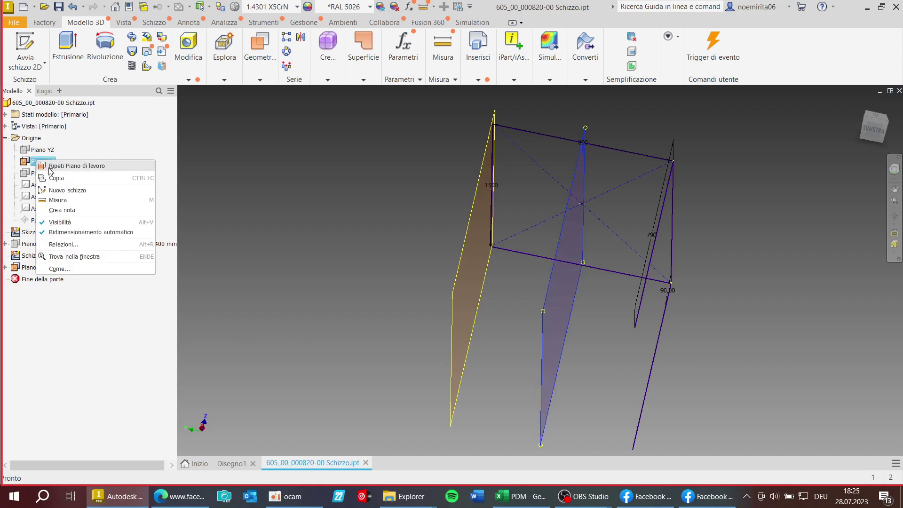
{"action": "left_click", "coordinate": [60, 221]}
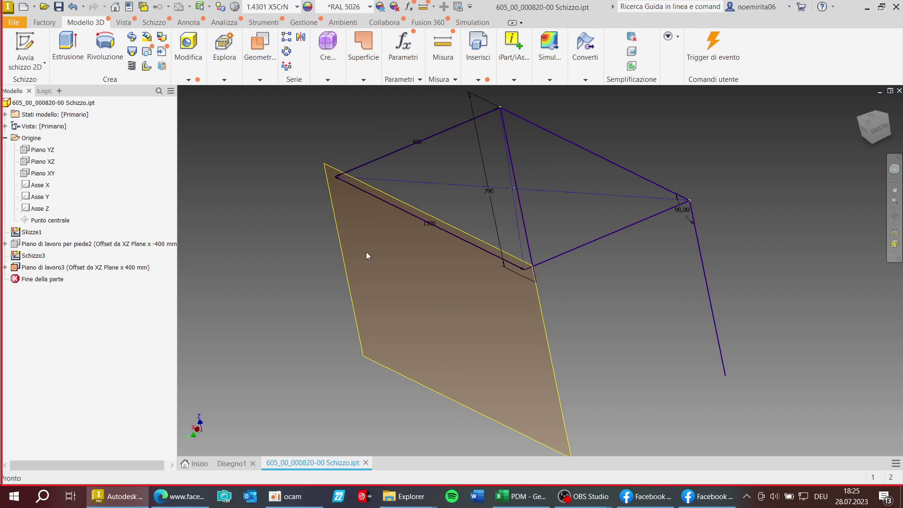
Sketch on the 400 mm offset work plane, projecting both existing leg lines onto it, and finish the sketch.
{"action": "left_click", "coordinate": [346, 239]}
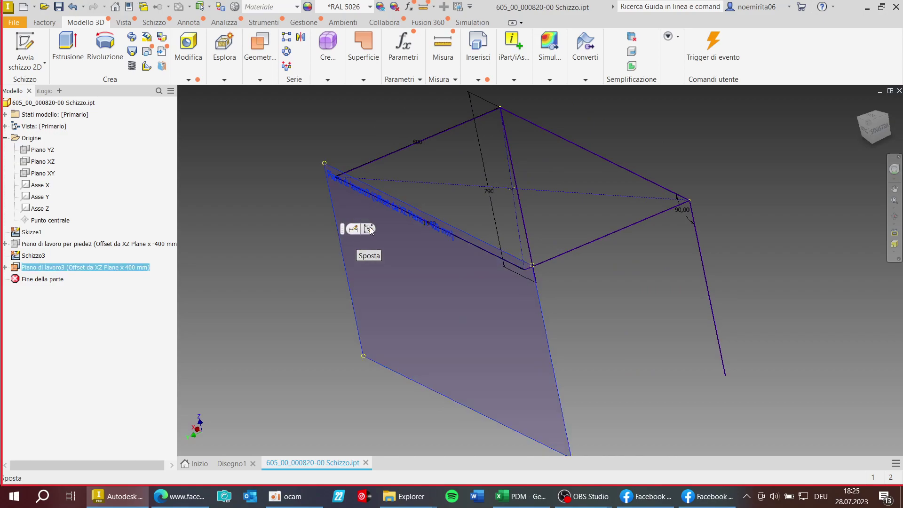
{"action": "left_click", "coordinate": [369, 229]}
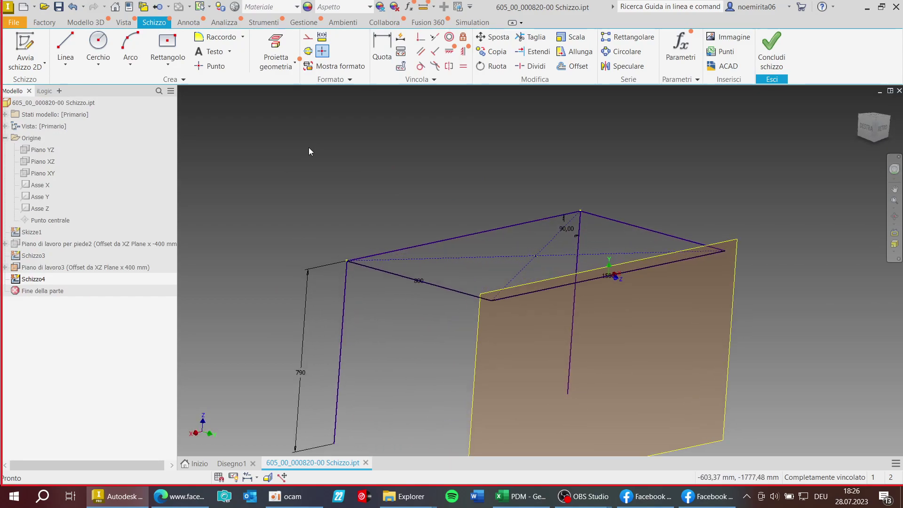
{"action": "scroll", "coordinate": [348, 146], "scroll_direction": "down", "scroll_amount": 3}
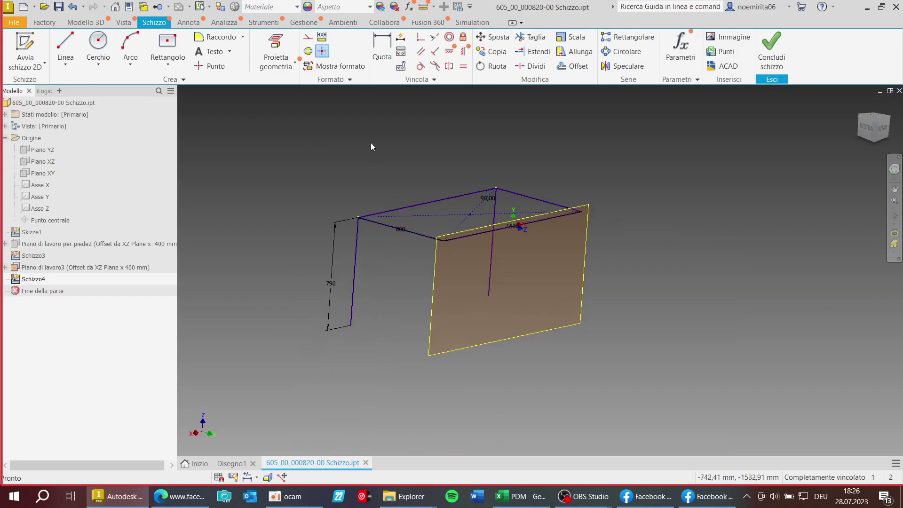
{"action": "left_click", "coordinate": [271, 46]}
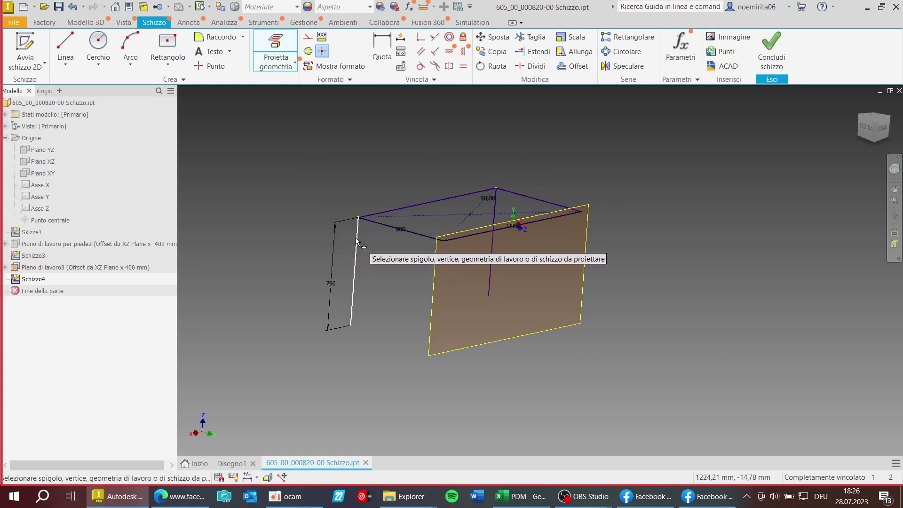
{"action": "scroll", "coordinate": [508, 198], "scroll_direction": "up", "scroll_amount": 5}
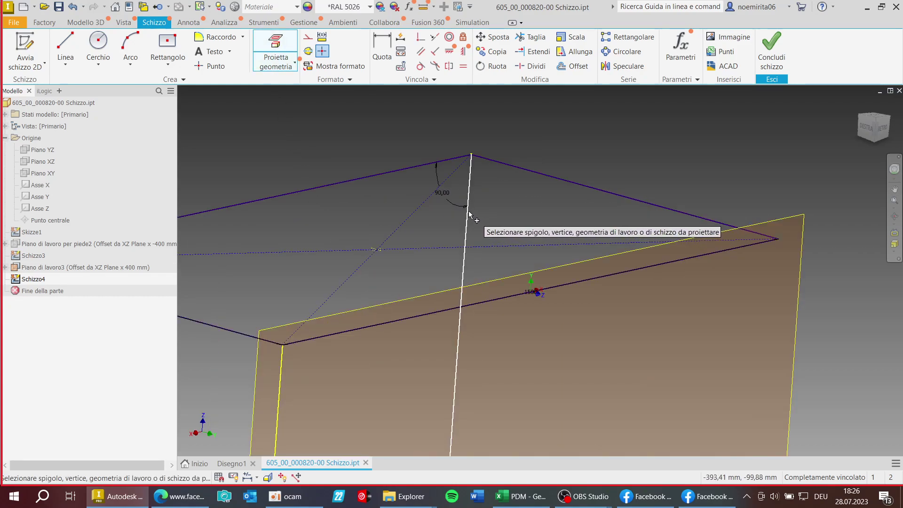
{"action": "scroll", "coordinate": [469, 212], "scroll_direction": "down", "scroll_amount": 3}
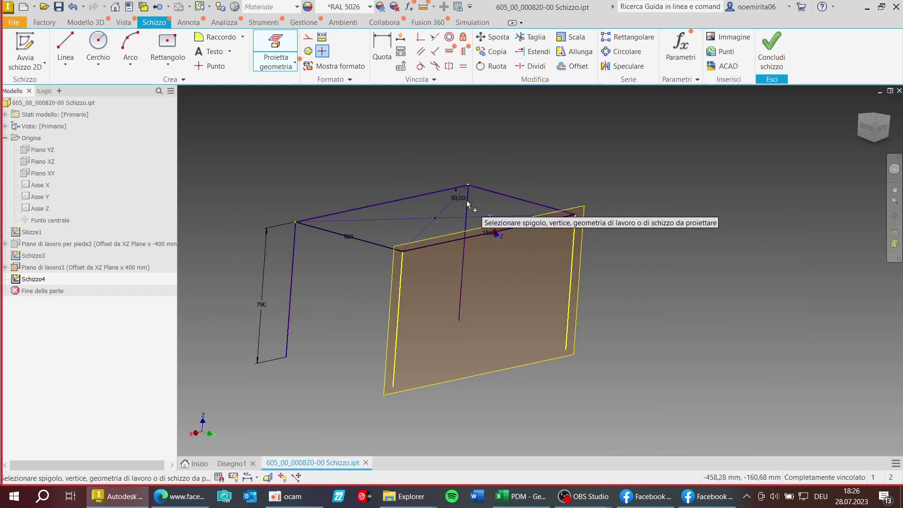
{"action": "right_click", "coordinate": [606, 134]}
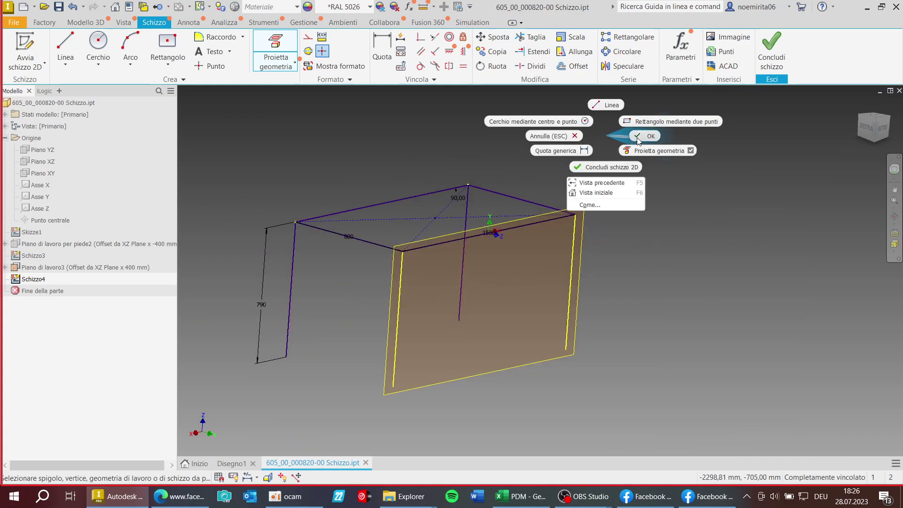
{"action": "left_click", "coordinate": [638, 138]}
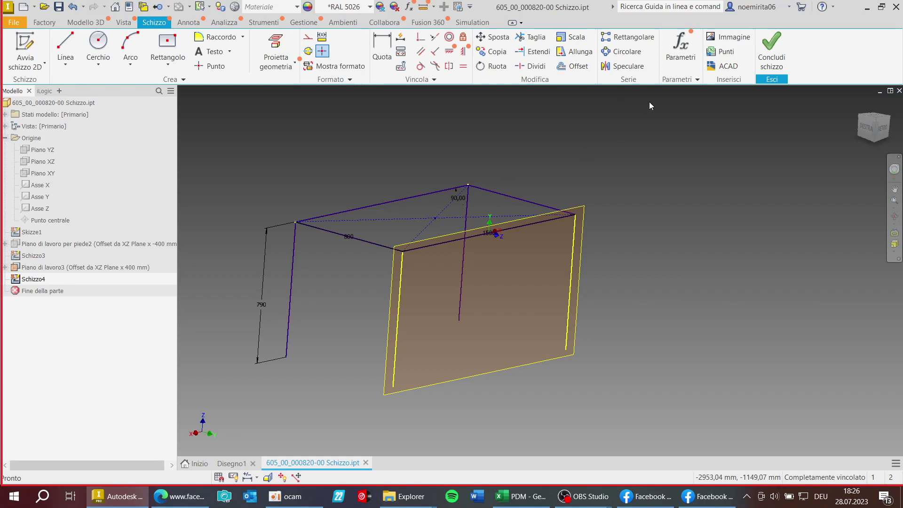
{"action": "left_click", "coordinate": [771, 47]}
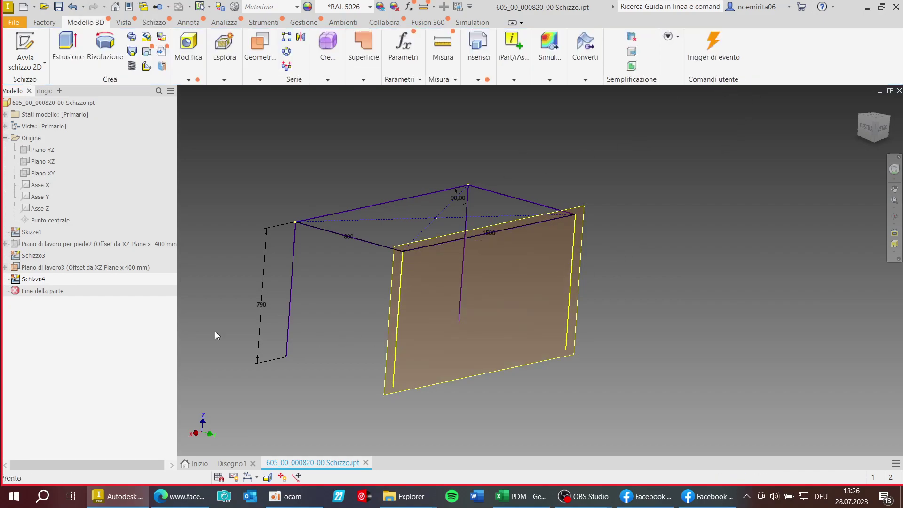
Hide the work plane offset 400 mm from the XZ plane.
{"action": "left_click", "coordinate": [40, 267]}
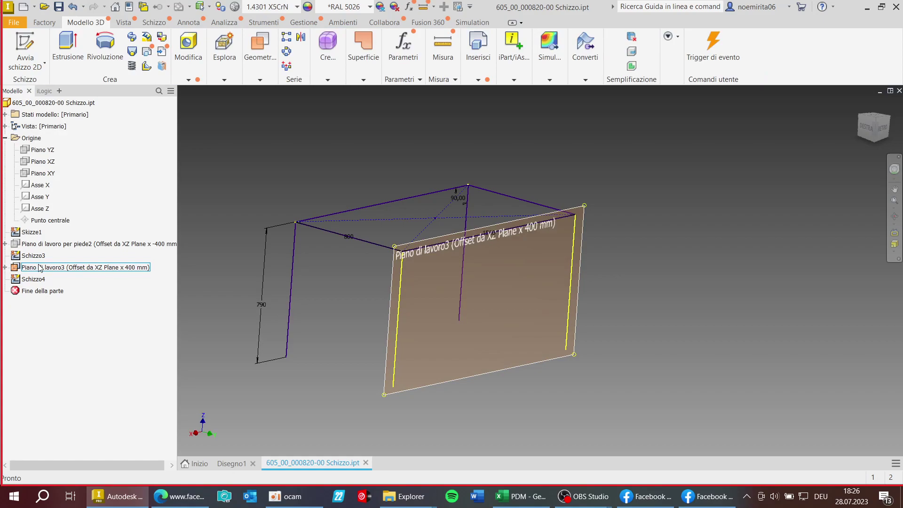
{"action": "right_click", "coordinate": [40, 268]}
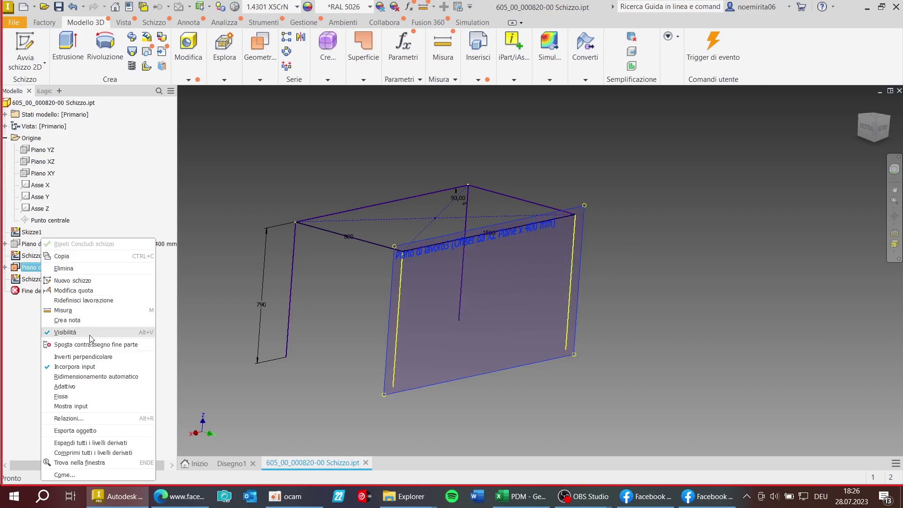
{"action": "left_click", "coordinate": [65, 332]}
{"action": "key", "text": "F5"}
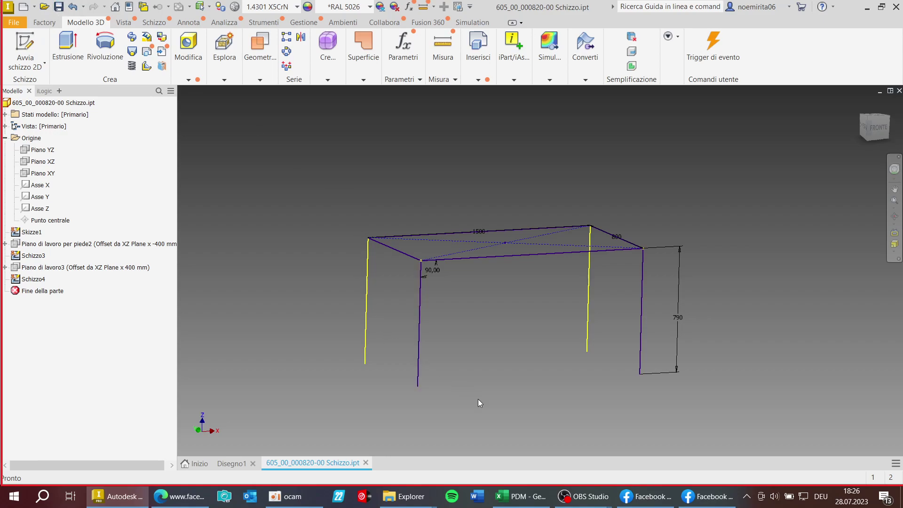
Set the leg height dimension to 890 mm.
{"action": "scroll", "coordinate": [480, 341], "scroll_direction": "up", "scroll_amount": 3}
{"action": "scroll", "coordinate": [480, 338], "scroll_direction": "down", "scroll_amount": 3}
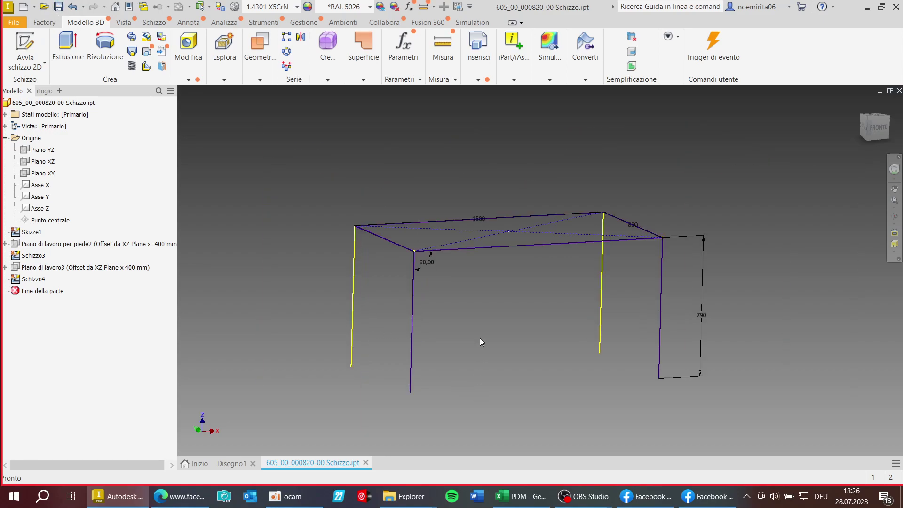
{"action": "double_click", "coordinate": [700, 316]}
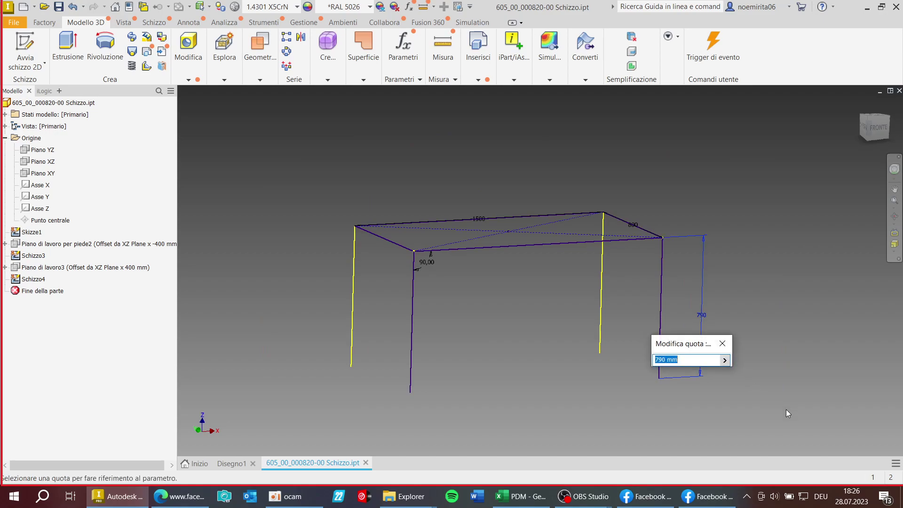
{"action": "type", "text": "890"}
{"action": "key", "text": "Return"}
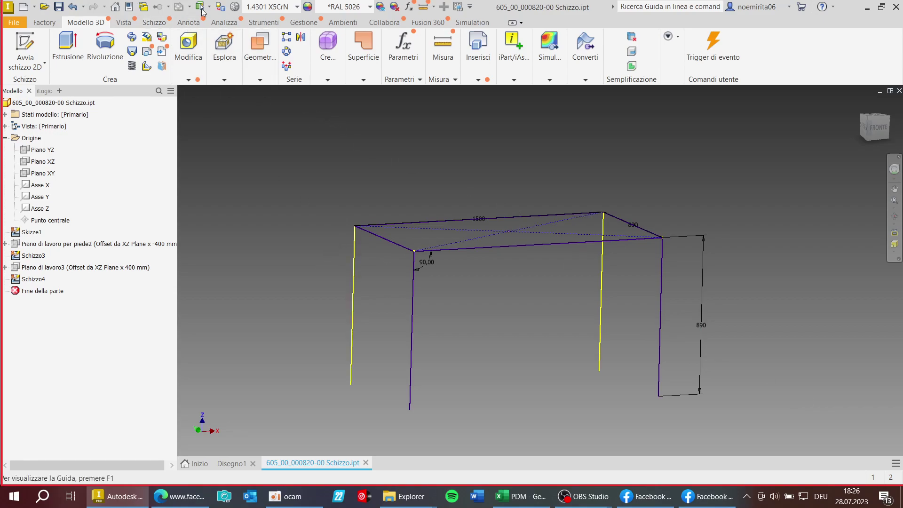
Set the leg height dimension back to 790 mm from the recent values and update the part.
{"action": "left_click", "coordinate": [878, 129]}
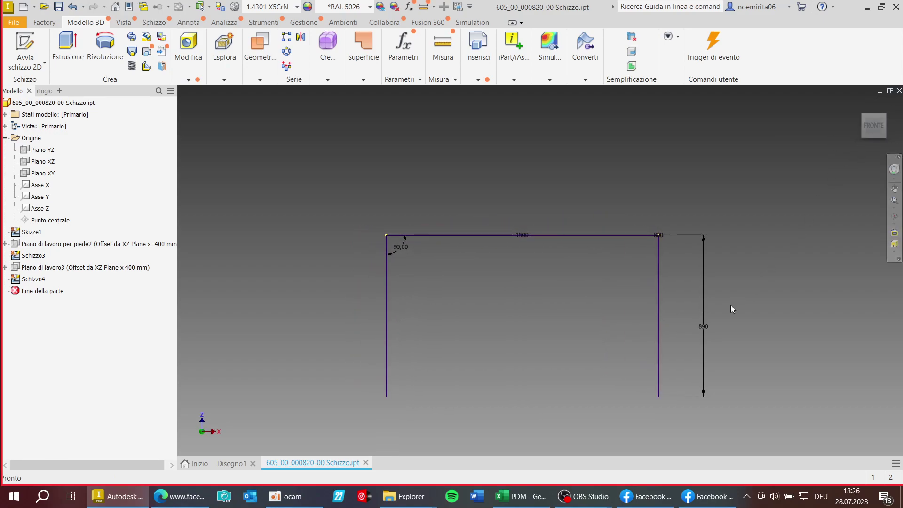
{"action": "double_click", "coordinate": [703, 326]}
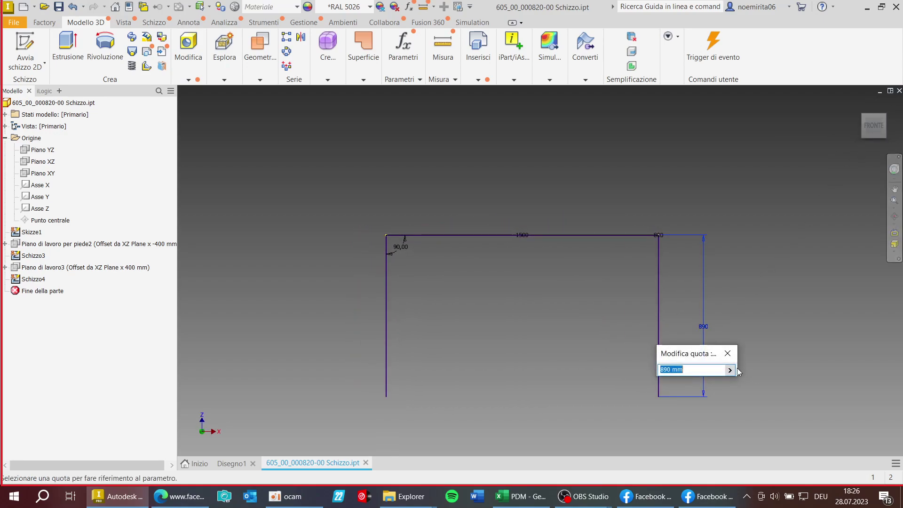
{"action": "left_click", "coordinate": [730, 372]}
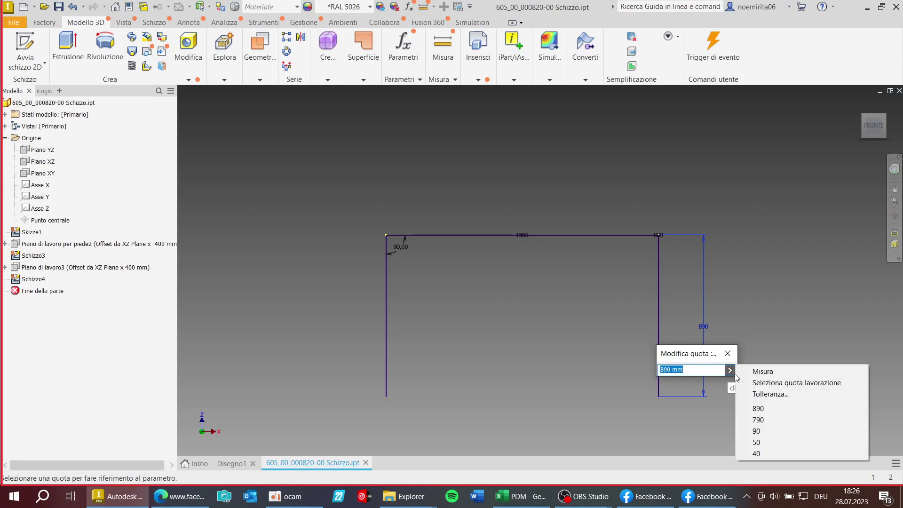
{"action": "left_click", "coordinate": [767, 419]}
{"action": "left_click", "coordinate": [731, 370]}
{"action": "left_click", "coordinate": [758, 408]}
{"action": "key", "text": "Return"}
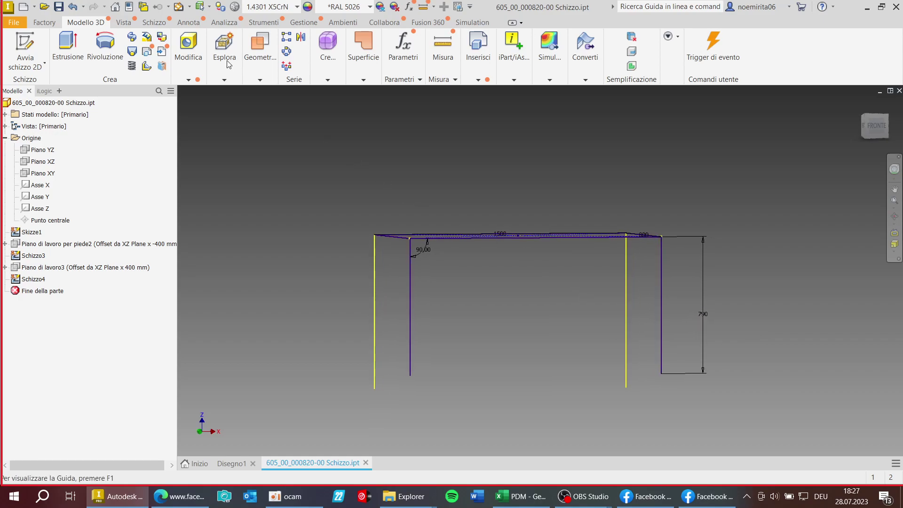
{"action": "left_click", "coordinate": [175, 7]}
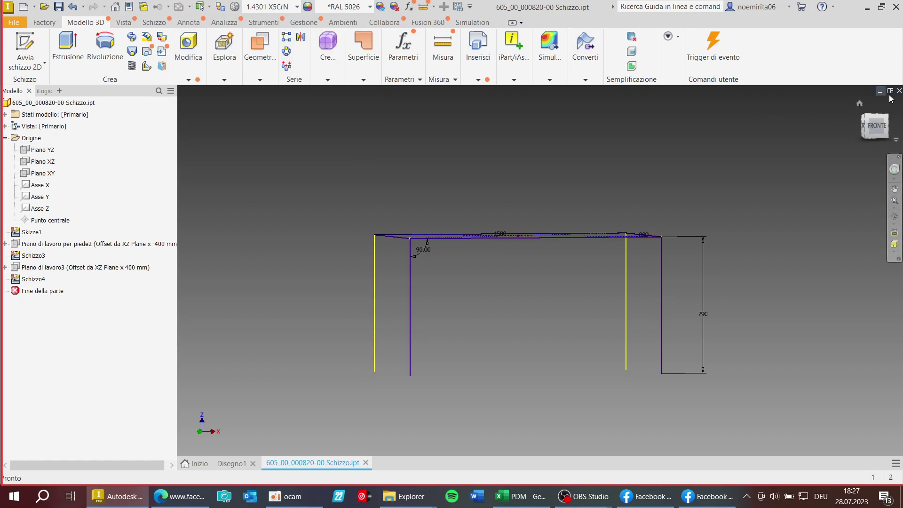
Copy the whole part 605_00_000820-00 Schizzo.ipt from the model tree.
{"action": "left_click", "coordinate": [878, 132]}
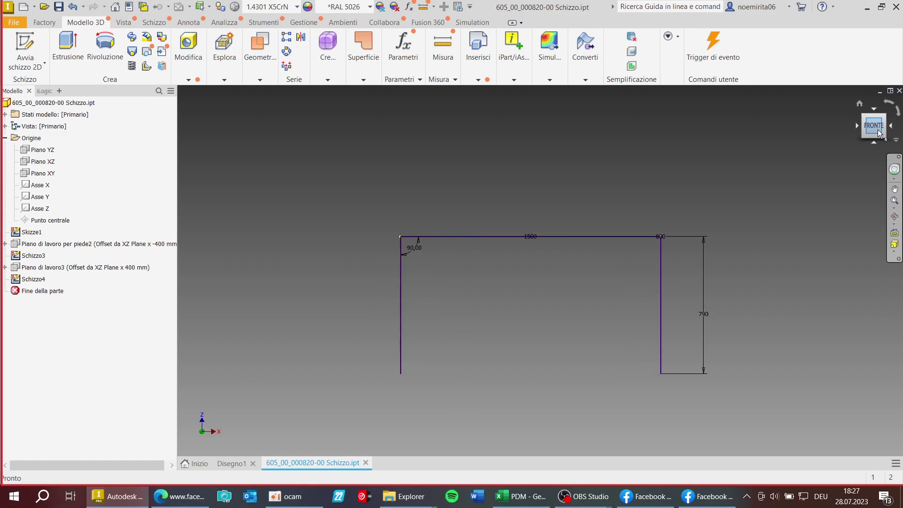
{"action": "left_click", "coordinate": [879, 133]}
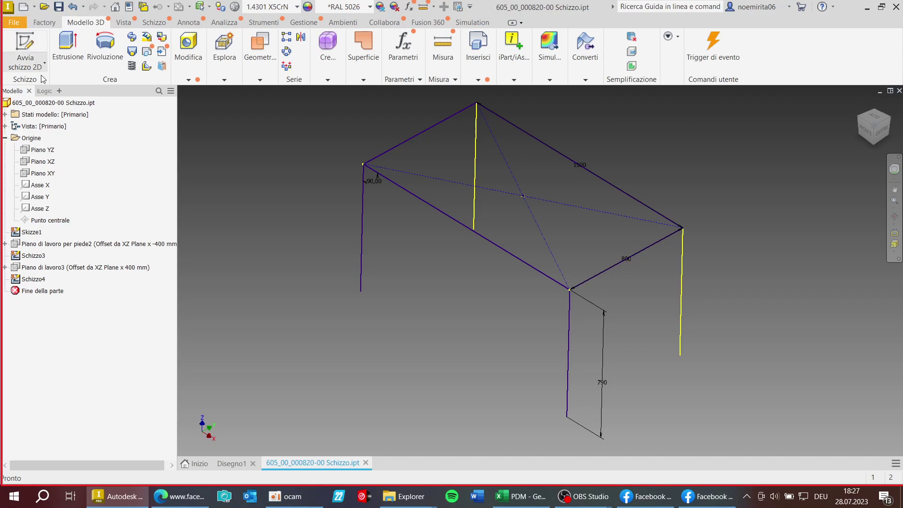
{"action": "right_click", "coordinate": [51, 102]}
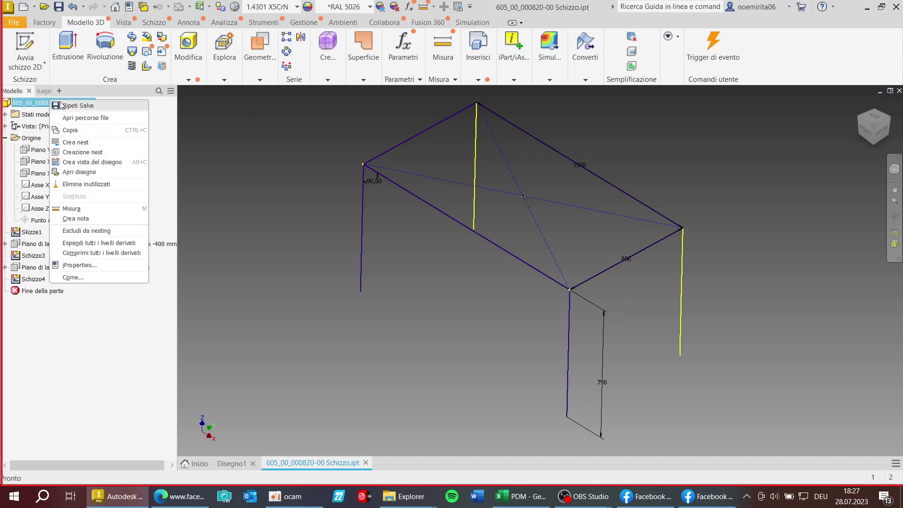
{"action": "left_click", "coordinate": [80, 131]}
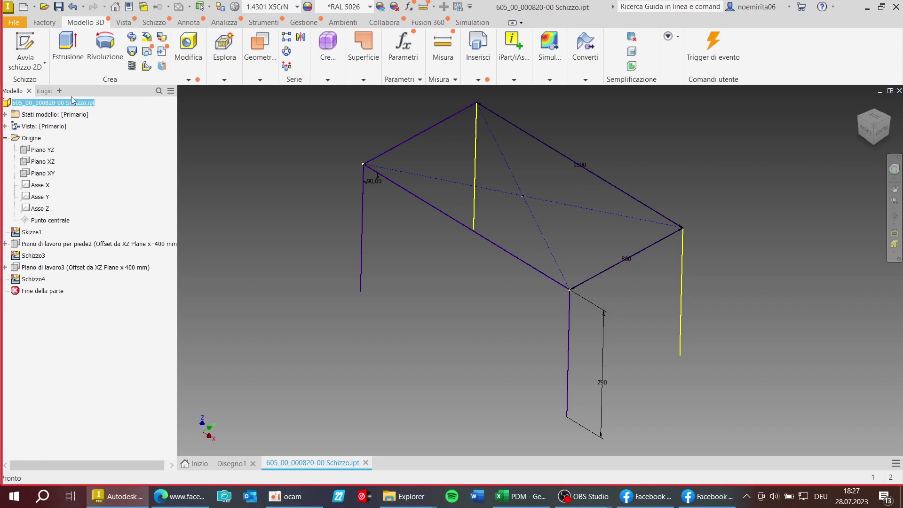
Create a new assembly from the Assieme 010520.iam template and paste the copied sketch part into it.
{"action": "left_click", "coordinate": [27, 7]}
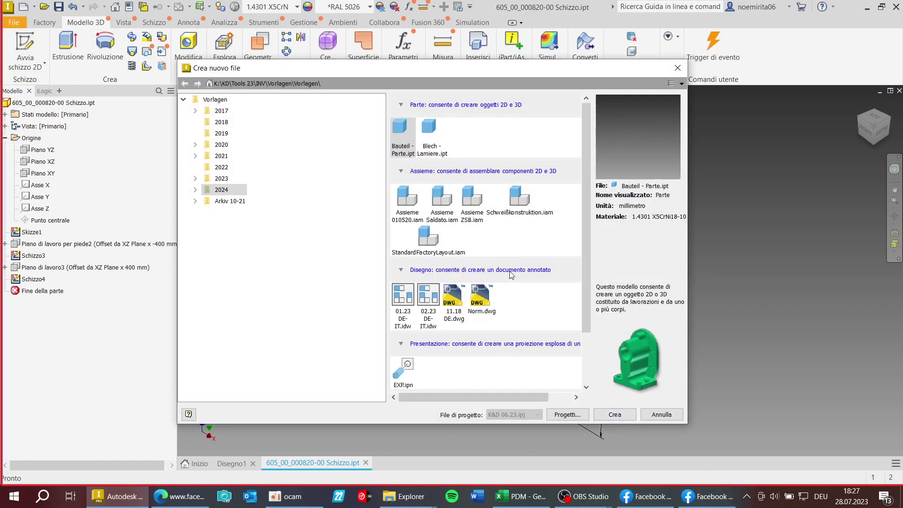
{"action": "double_click", "coordinate": [407, 203]}
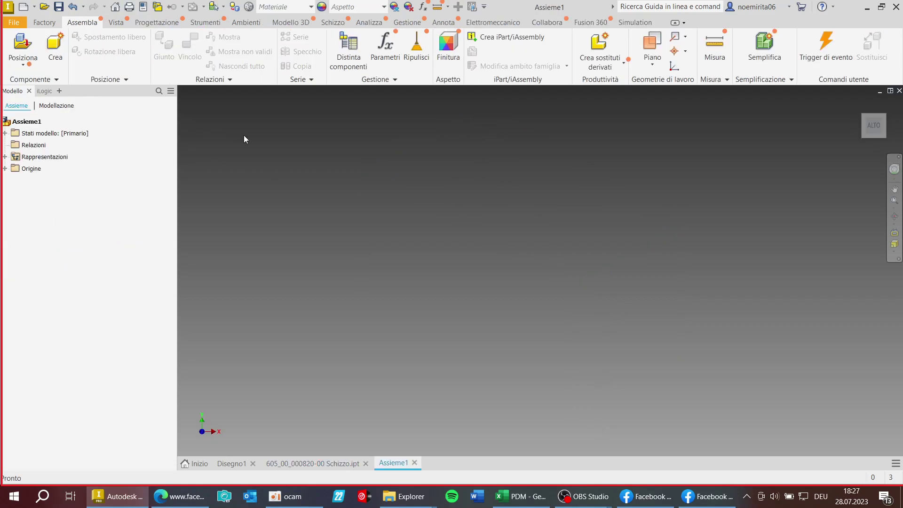
{"action": "right_click", "coordinate": [284, 164]}
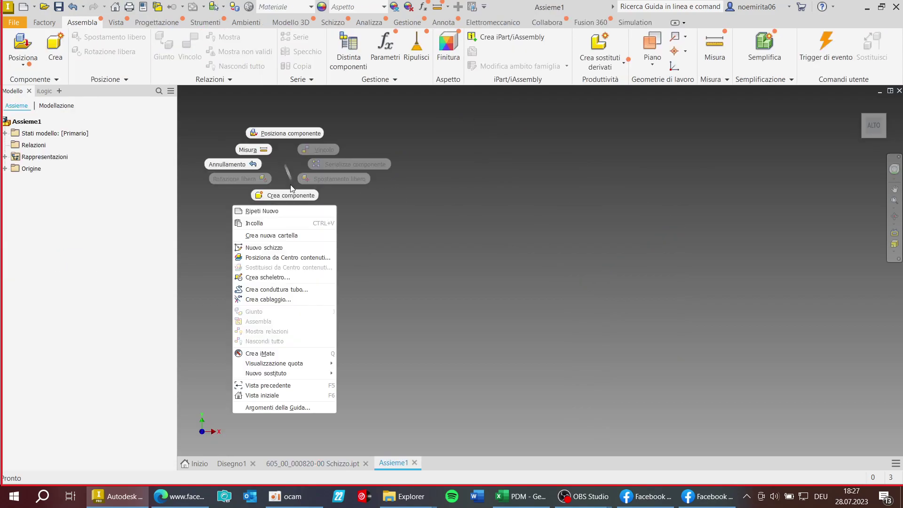
{"action": "left_click", "coordinate": [275, 222]}
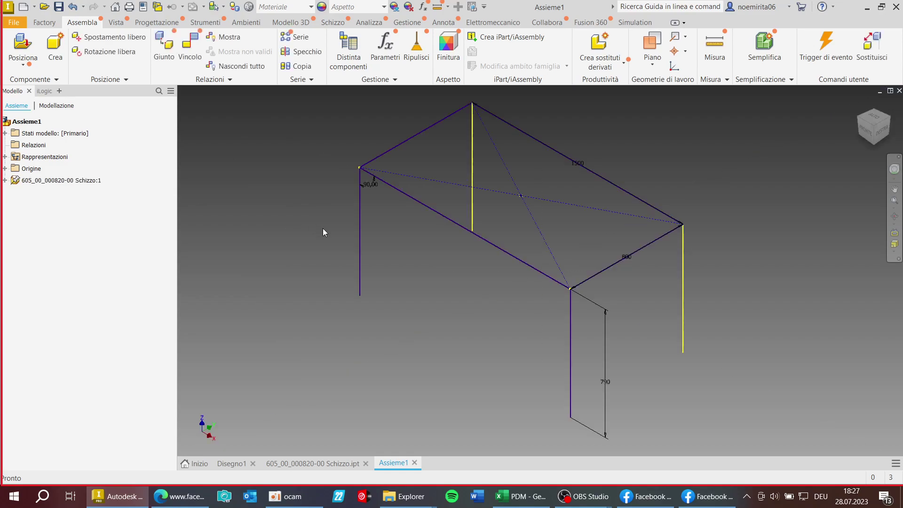
{"action": "left_click", "coordinate": [51, 183]}
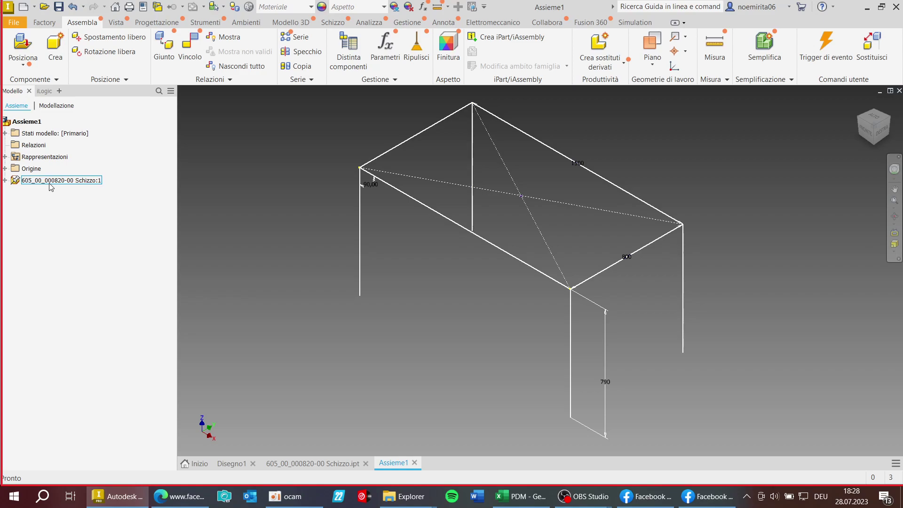
Start saving the assembly in folder 605, basing its name on 605_00_000820-00 Schizzo.ipt with the Inventor assembly (*.iam) file type.
{"action": "left_click", "coordinate": [58, 7]}
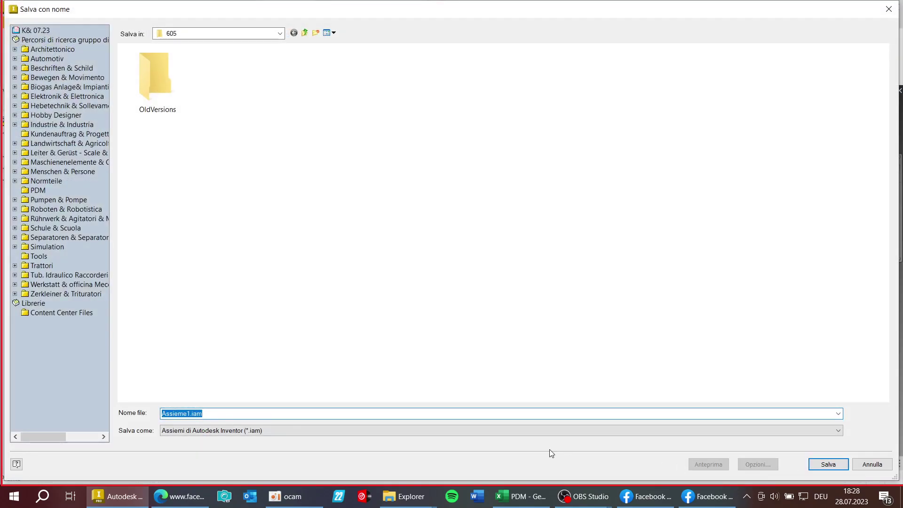
{"action": "left_click", "coordinate": [306, 430]}
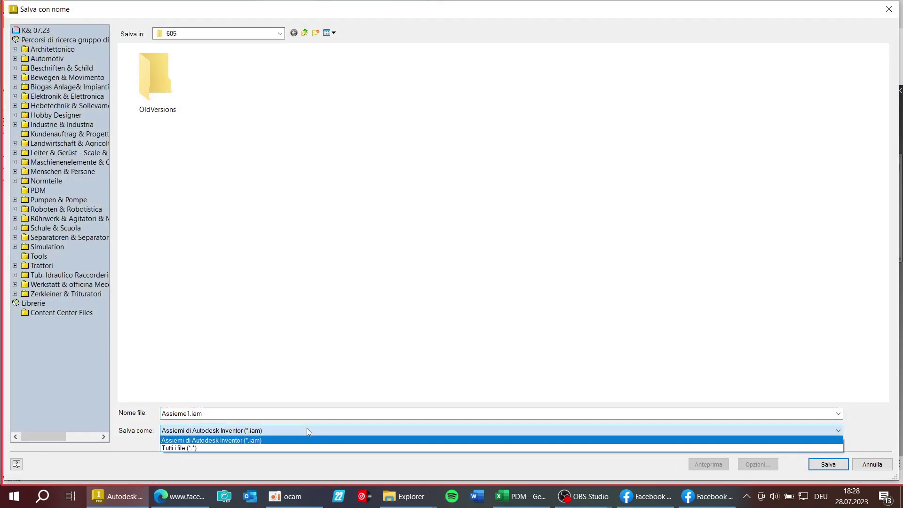
{"action": "left_click", "coordinate": [308, 447]}
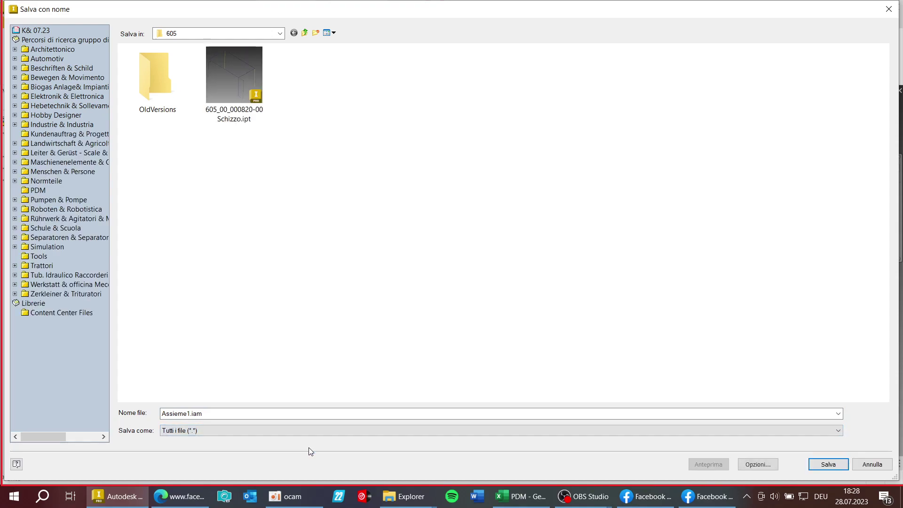
{"action": "left_click", "coordinate": [230, 108]}
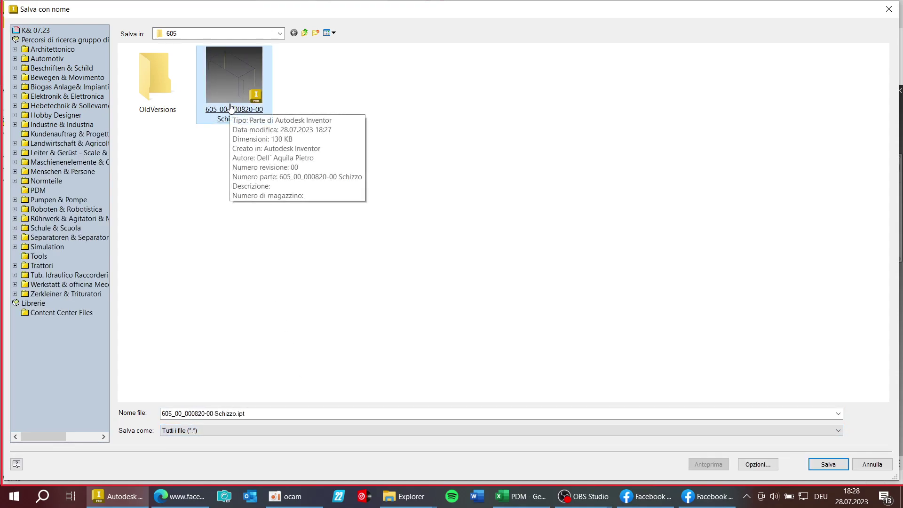
{"action": "left_click", "coordinate": [236, 413]}
{"action": "left_click", "coordinate": [236, 431]}
{"action": "left_click", "coordinate": [236, 440]}
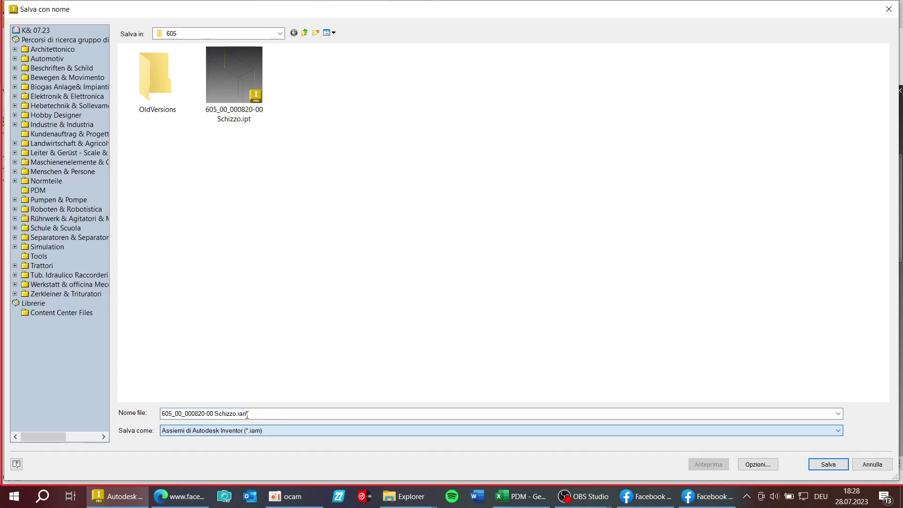
Change the file name to 605_02_000820-00.iam and save the assembly.
{"action": "key", "text": "shift+Tab"}
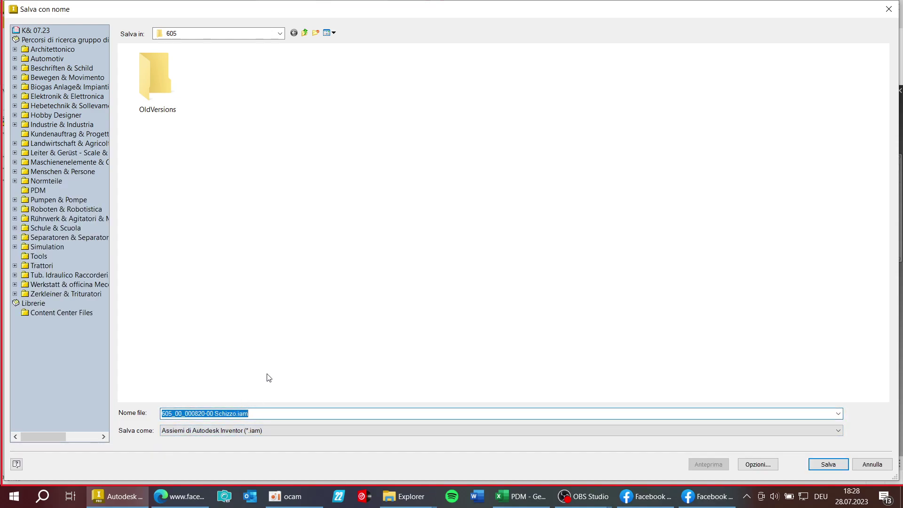
{"action": "left_click", "coordinate": [341, 365]}
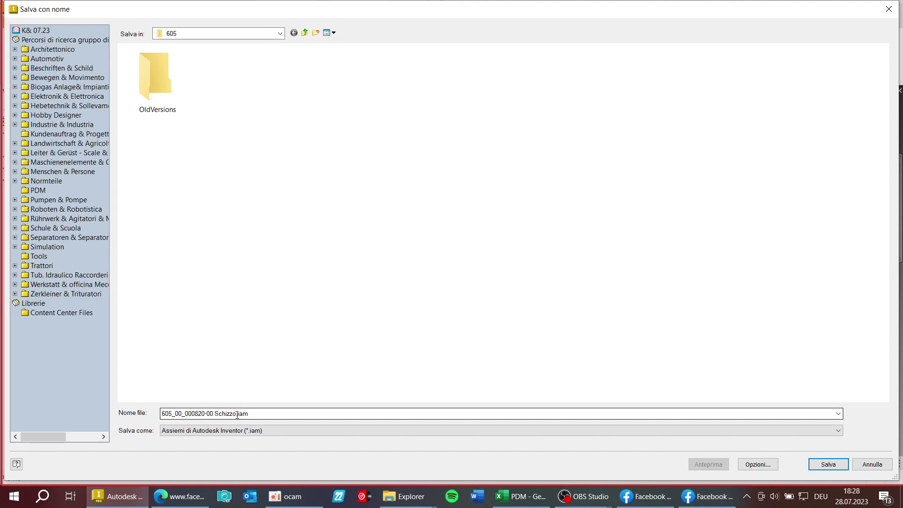
{"action": "key", "text": "Tab"}
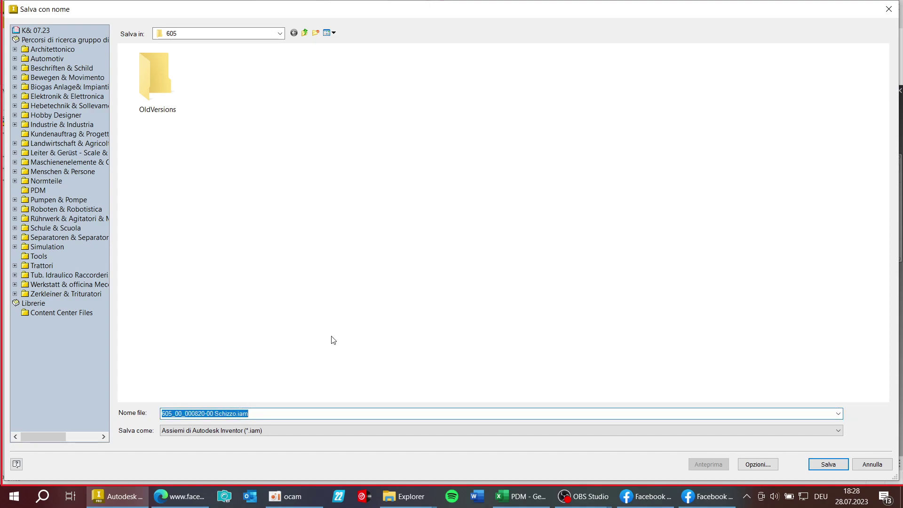
{"action": "left_click", "coordinate": [237, 416]}
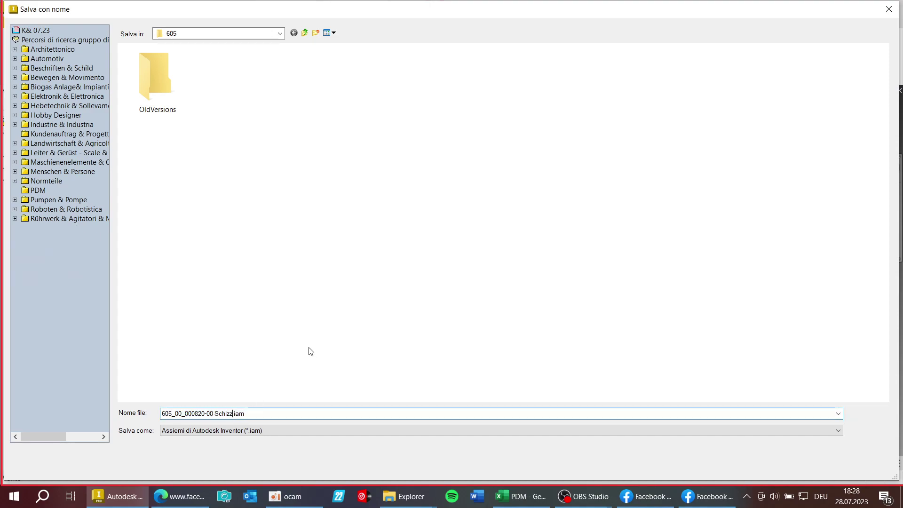
{"action": "key", "text": "BackSpace"}
{"action": "key", "text": "BackSpace"}
{"action": "key", "text": "BackSpace"}
{"action": "key", "text": "BackSpace"}
{"action": "key", "text": "BackSpace"}
{"action": "key", "text": "BackSpace"}
{"action": "key", "text": "BackSpace"}
{"action": "key", "text": "BackSpace"}
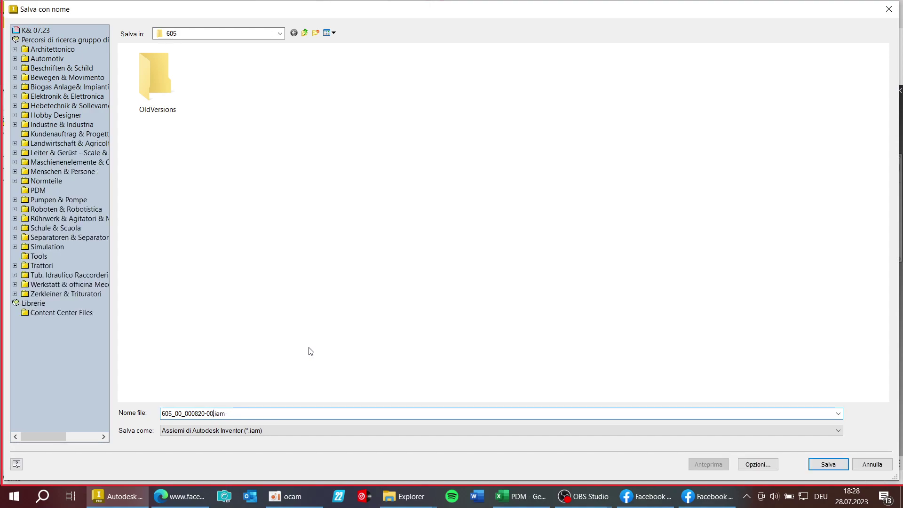
{"action": "key", "text": "Left"}
{"action": "key", "text": "Left"}
{"action": "key", "text": "Left"}
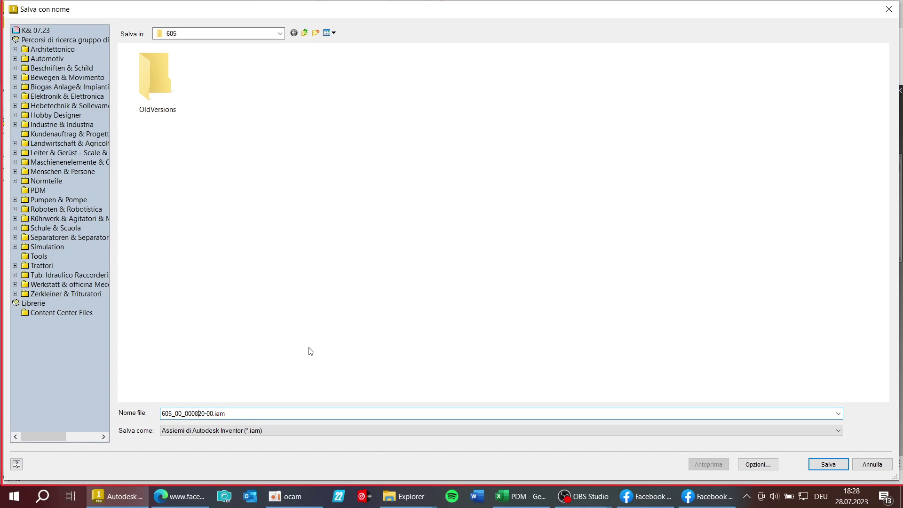
{"action": "key", "text": "BackSpace"}
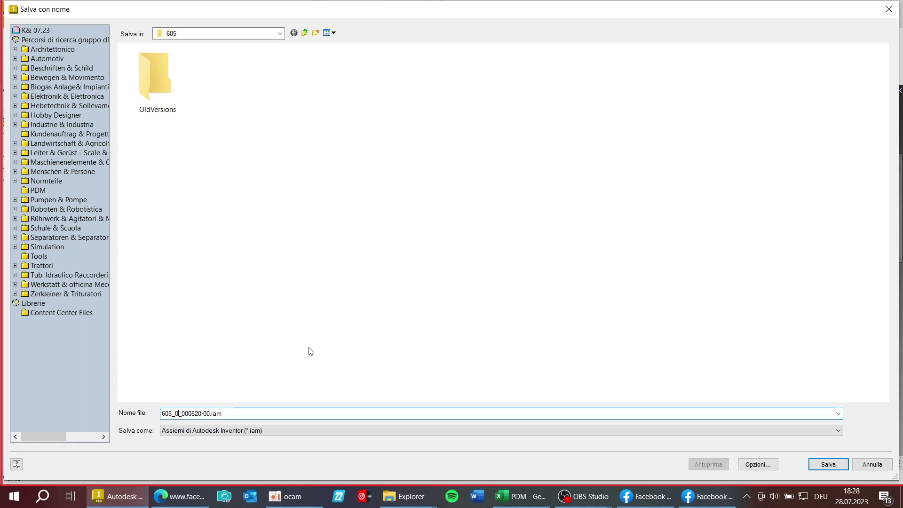
{"action": "type", "text": "2"}
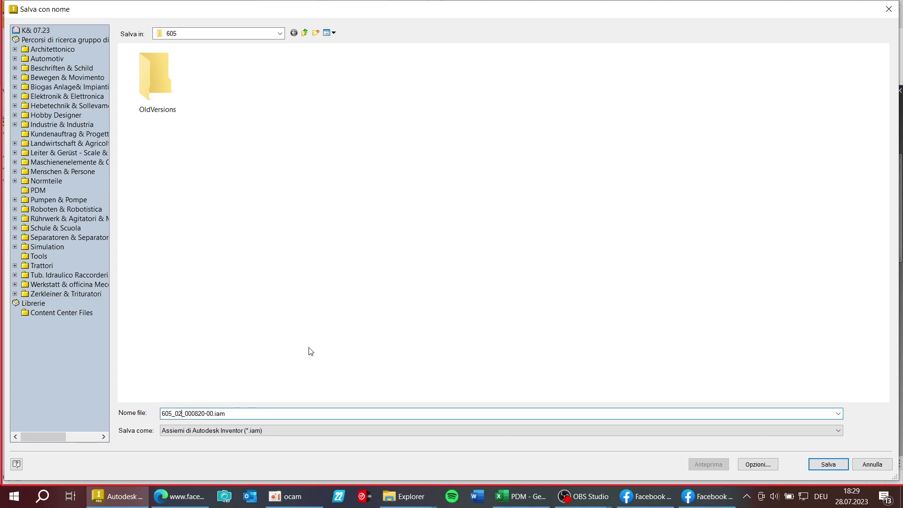
{"action": "left_click", "coordinate": [827, 464]}
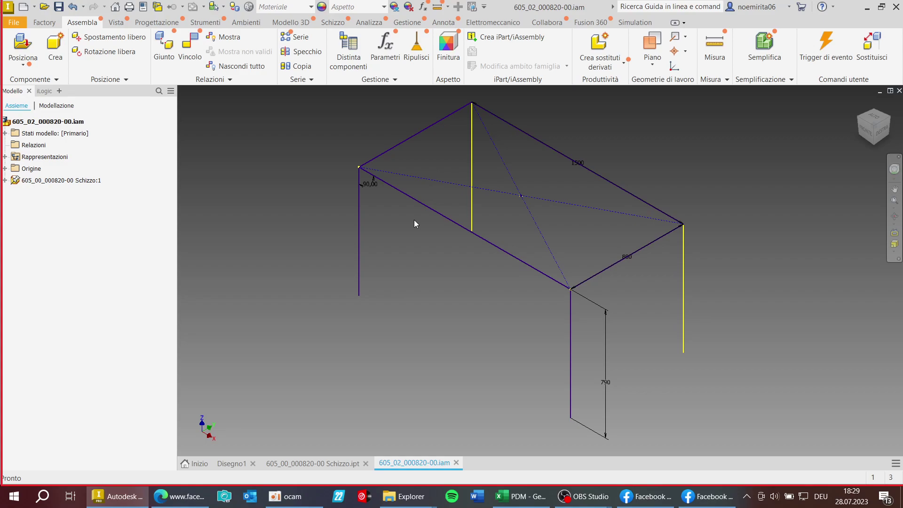
{"action": "scroll", "coordinate": [413, 219], "scroll_direction": "down", "scroll_amount": 2}
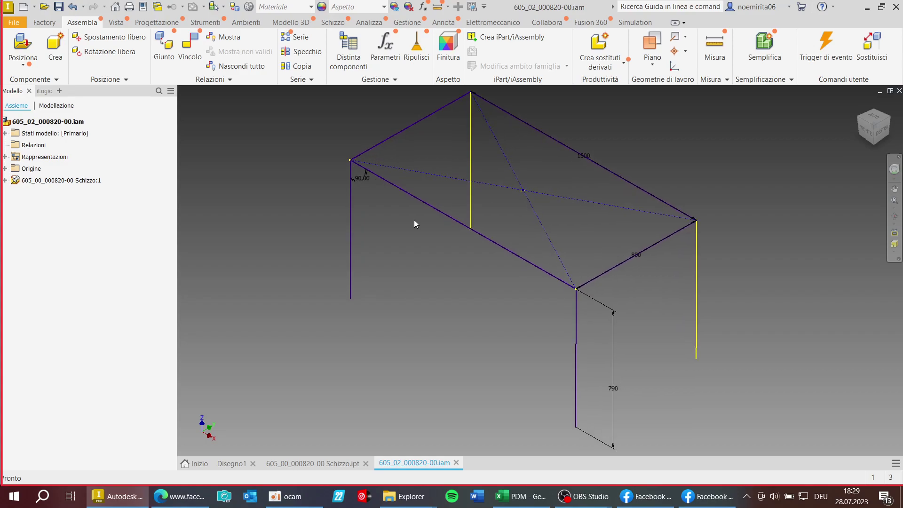
{"action": "scroll", "coordinate": [413, 219], "scroll_direction": "up", "scroll_amount": 1}
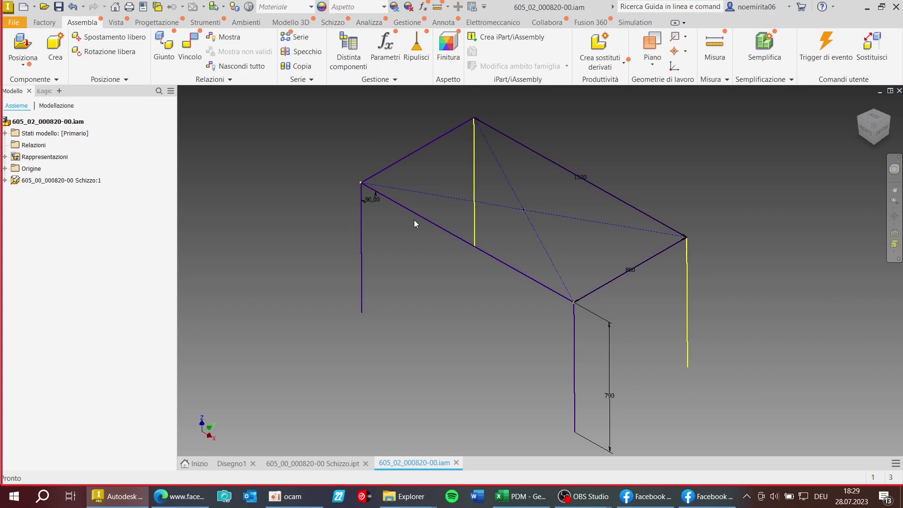
{"action": "left_click", "coordinate": [38, 181]}
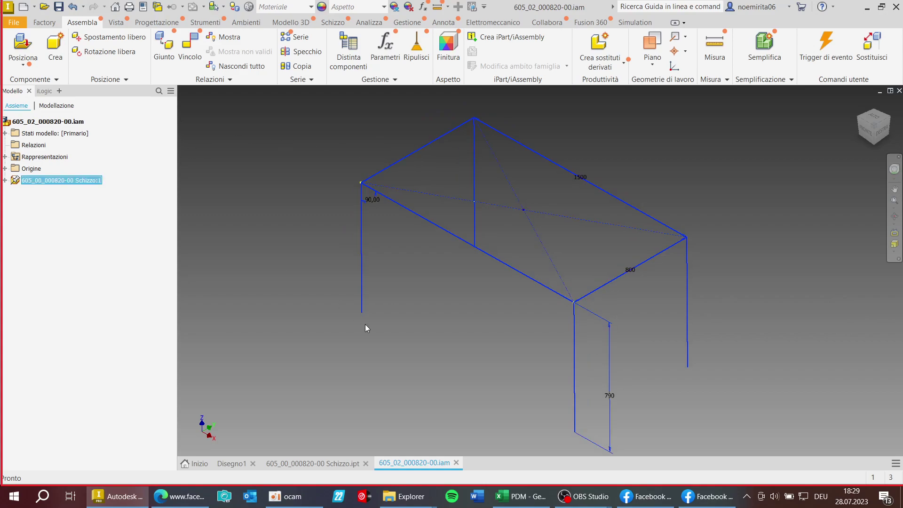
{"action": "left_click", "coordinate": [438, 388]}
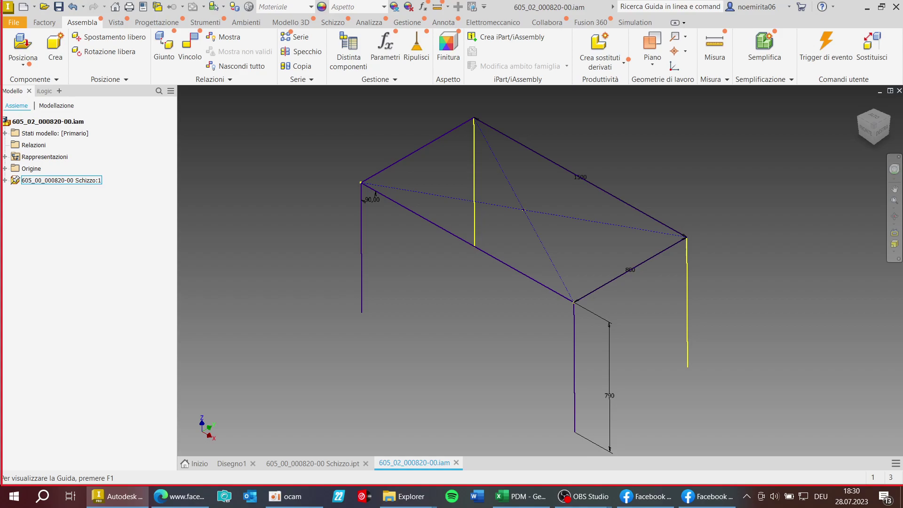
{"action": "key", "text": "Return"}
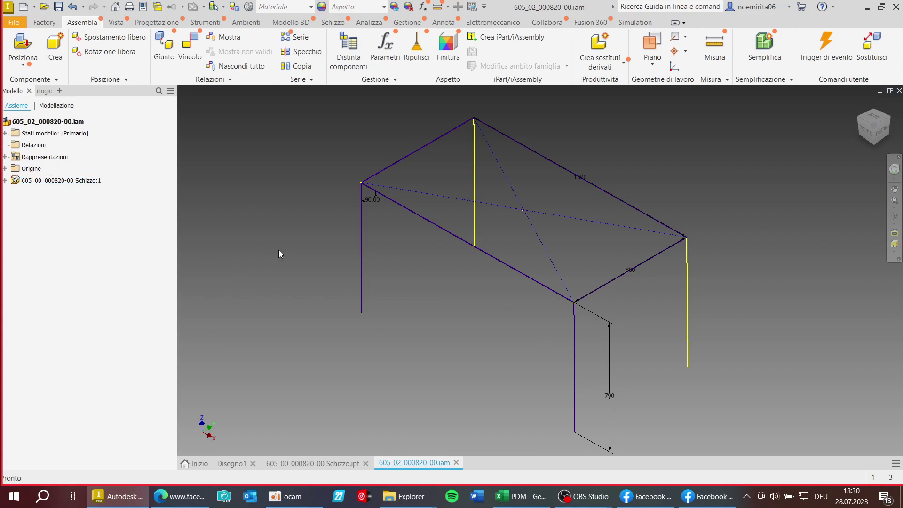
Start Insert Frame (Inserisci telaio), narrow its properties area to enlarge the model view, and set the member standard to UNI.
{"action": "left_click", "coordinate": [137, 23]}
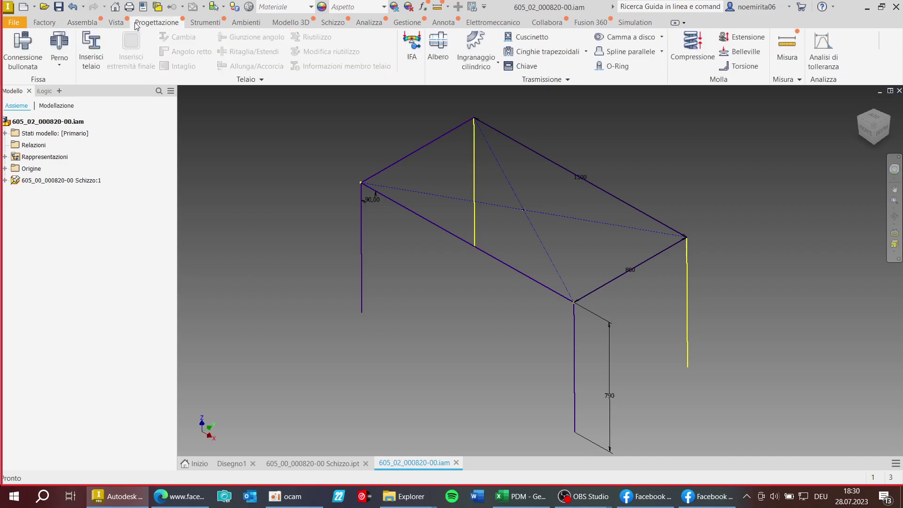
{"action": "left_click", "coordinate": [94, 45]}
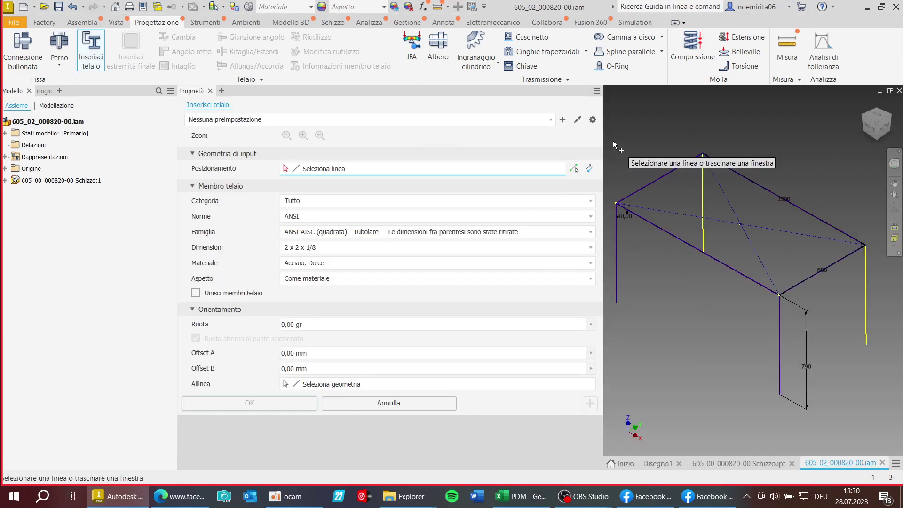
{"action": "left_click_drag", "start_coordinate": [604, 137], "coordinate": [358, 254]}
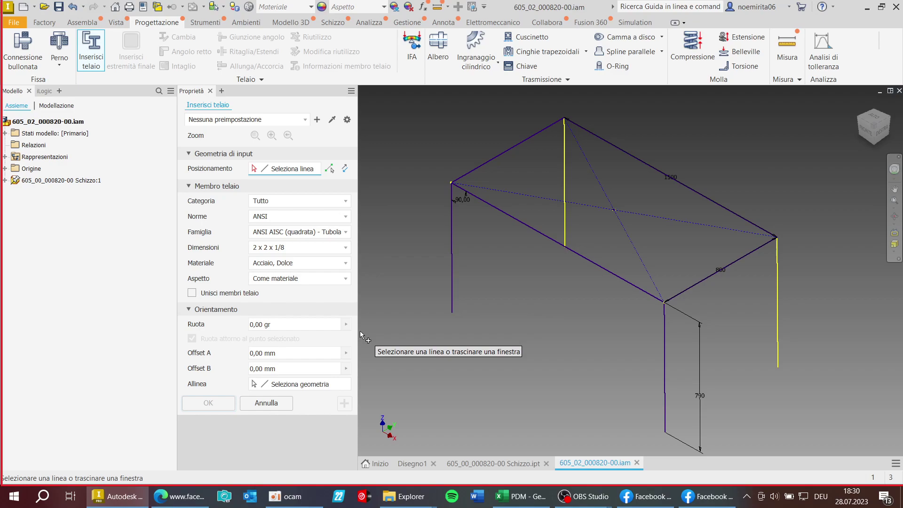
{"action": "left_click", "coordinate": [346, 219]}
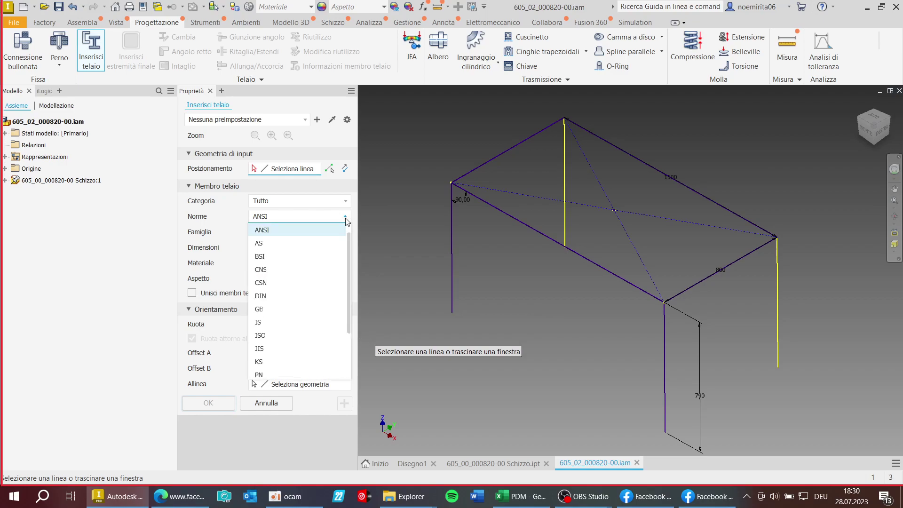
{"action": "scroll", "coordinate": [308, 271], "scroll_direction": "down", "scroll_amount": 3}
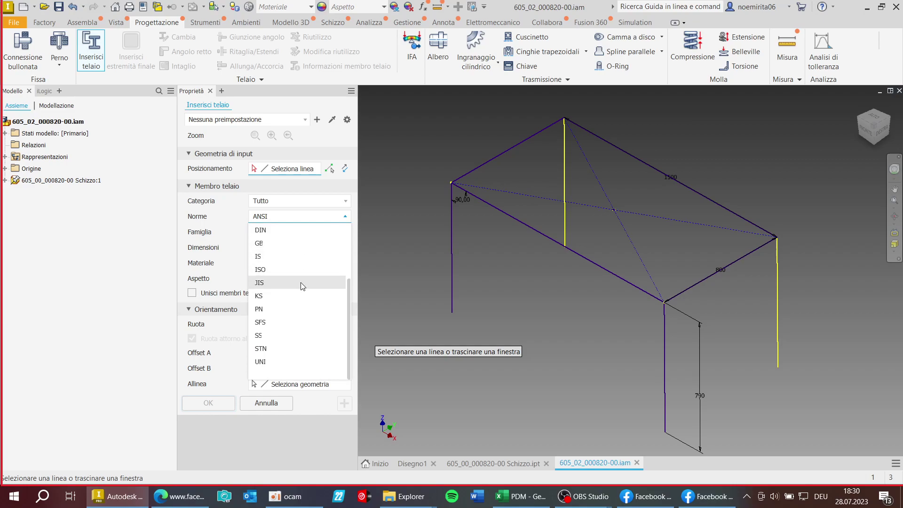
{"action": "left_click", "coordinate": [267, 362]}
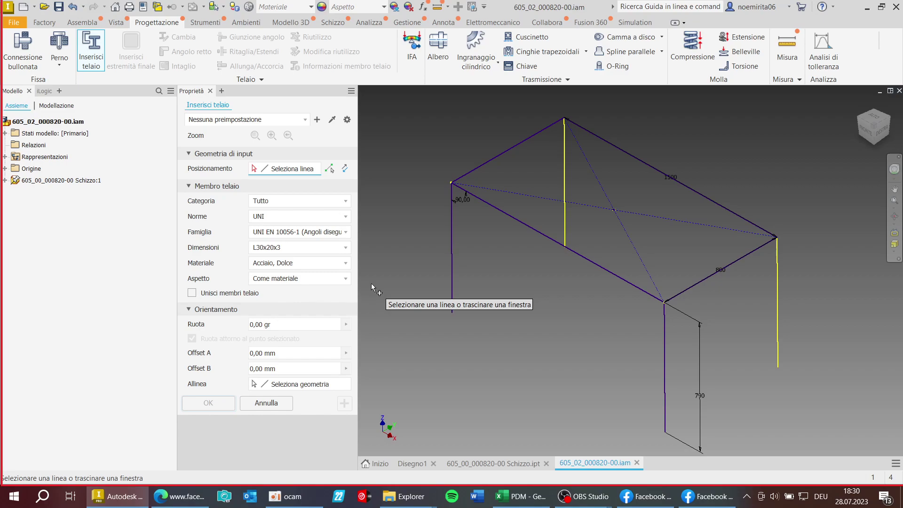
Look through the UNI profile families available for the frame member.
{"action": "left_click", "coordinate": [345, 231]}
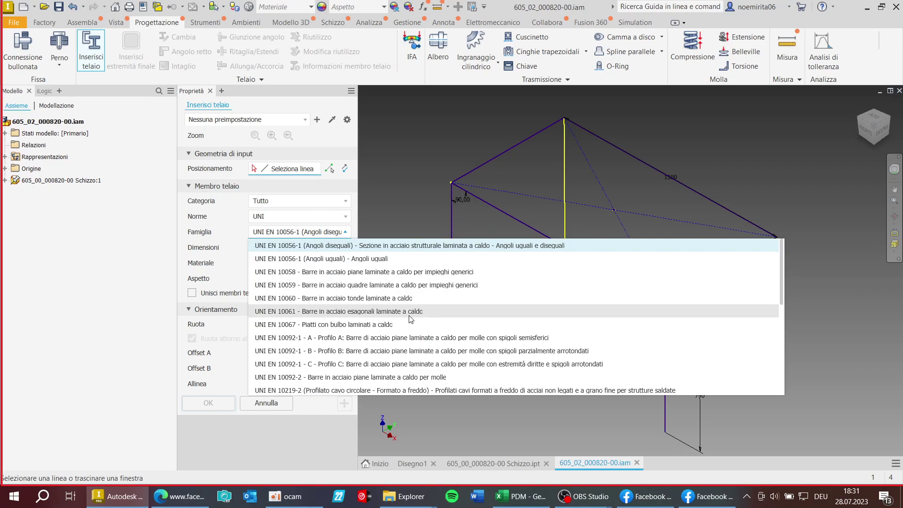
{"action": "scroll", "coordinate": [414, 318], "scroll_direction": "down", "scroll_amount": 2}
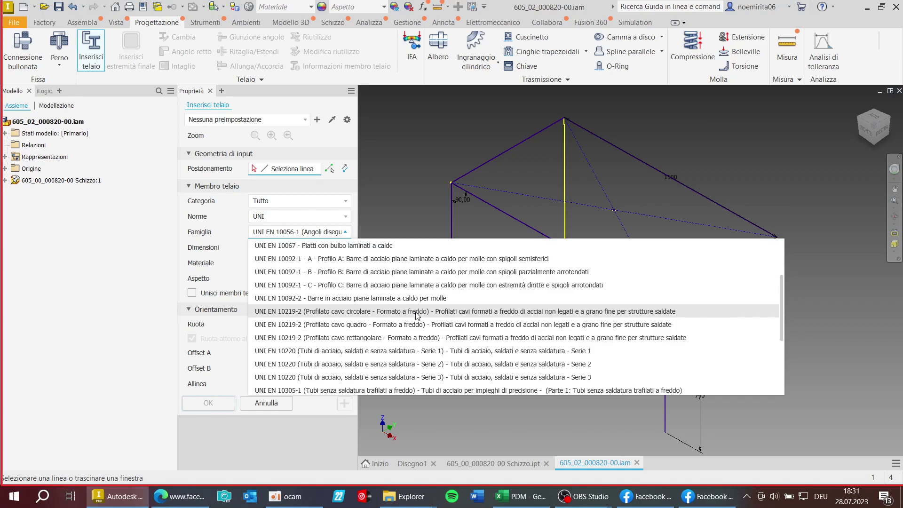
{"action": "scroll", "coordinate": [417, 316], "scroll_direction": "up", "scroll_amount": 2}
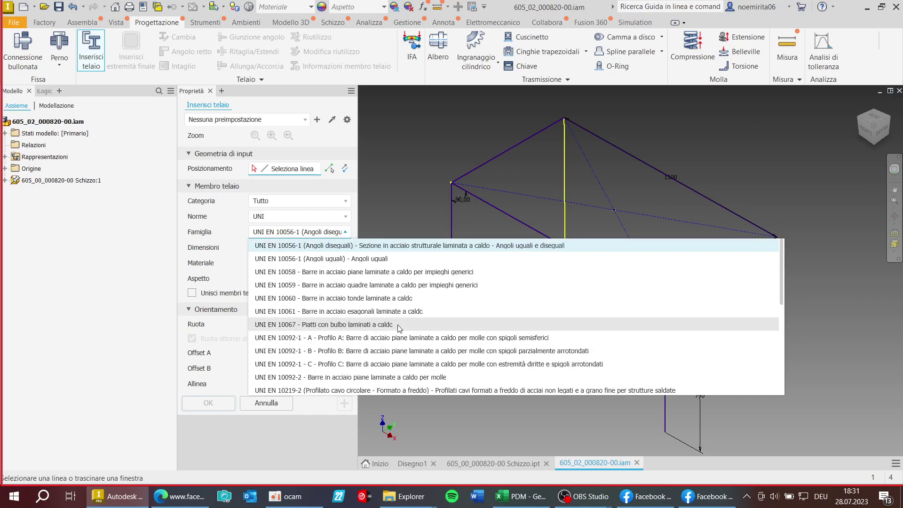
{"action": "left_click", "coordinate": [717, 136]}
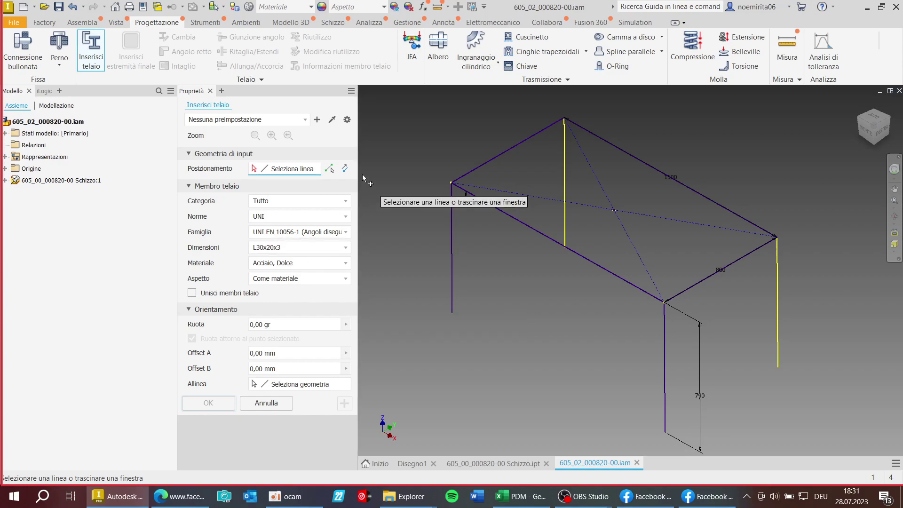
Set the frame member to square/rectangular tubes (Tubi quadrati/rettangolari), standard UNI, using the UNI EN 10219-2 square cold-formed hollow section family.
{"action": "left_click", "coordinate": [273, 203]}
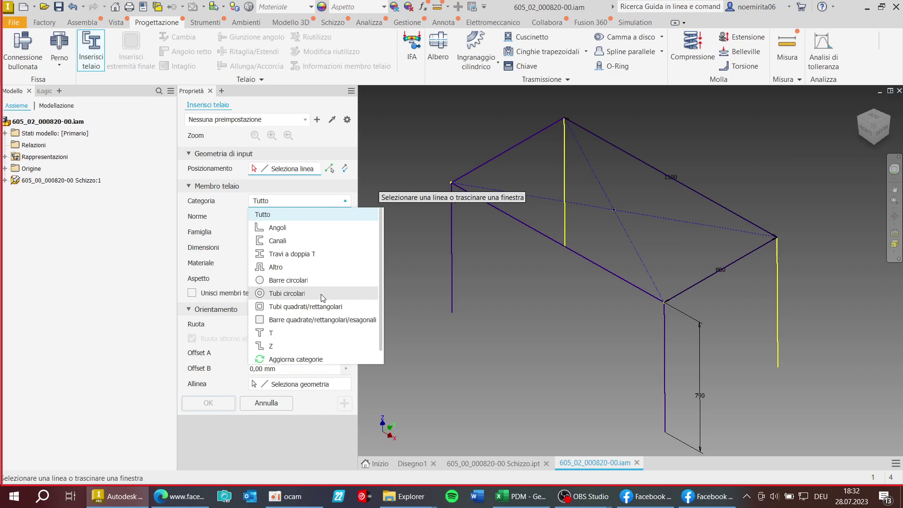
{"action": "left_click", "coordinate": [289, 309]}
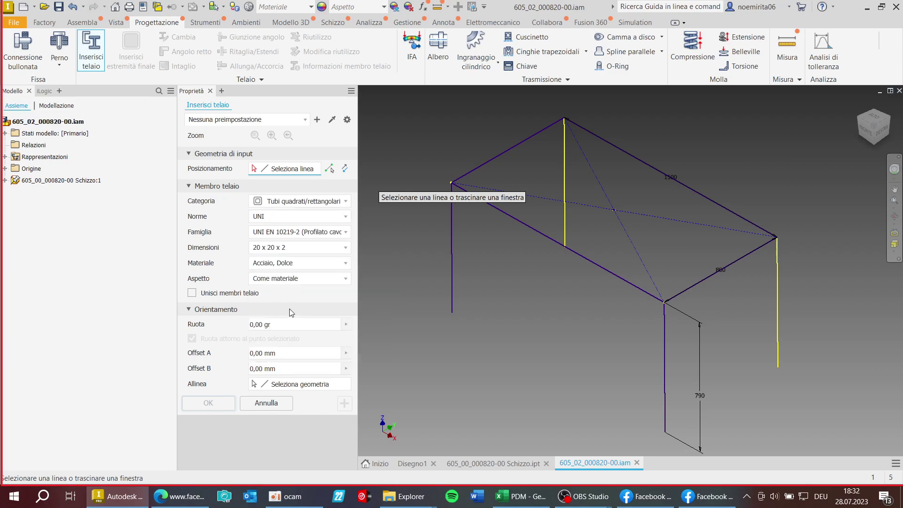
{"action": "left_click", "coordinate": [346, 217]}
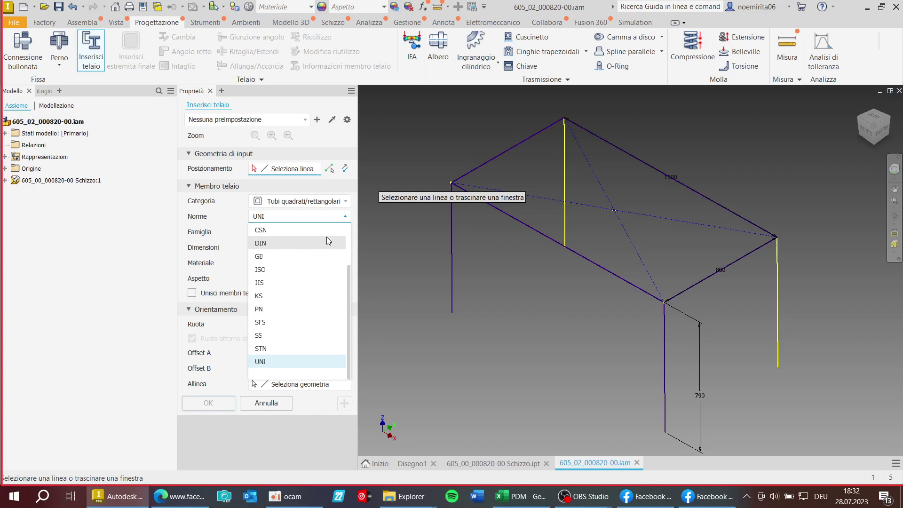
{"action": "left_click", "coordinate": [272, 365]}
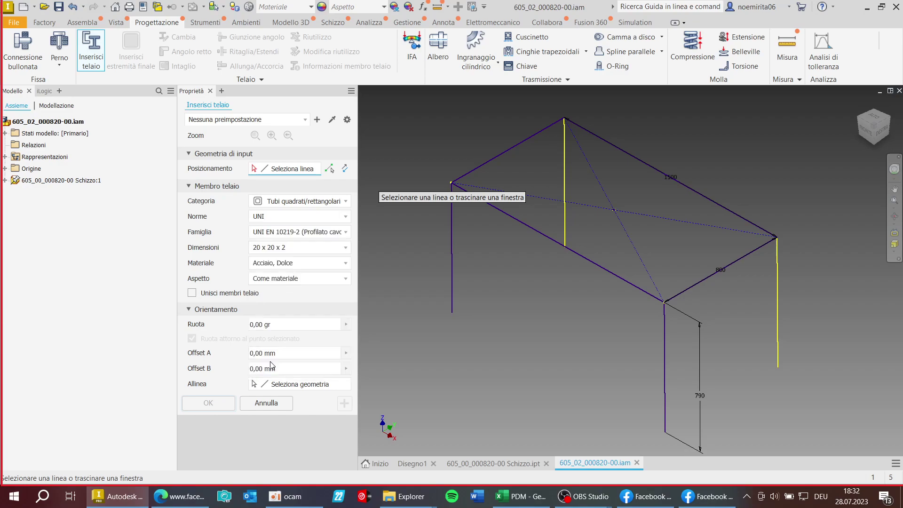
{"action": "left_click", "coordinate": [344, 232]}
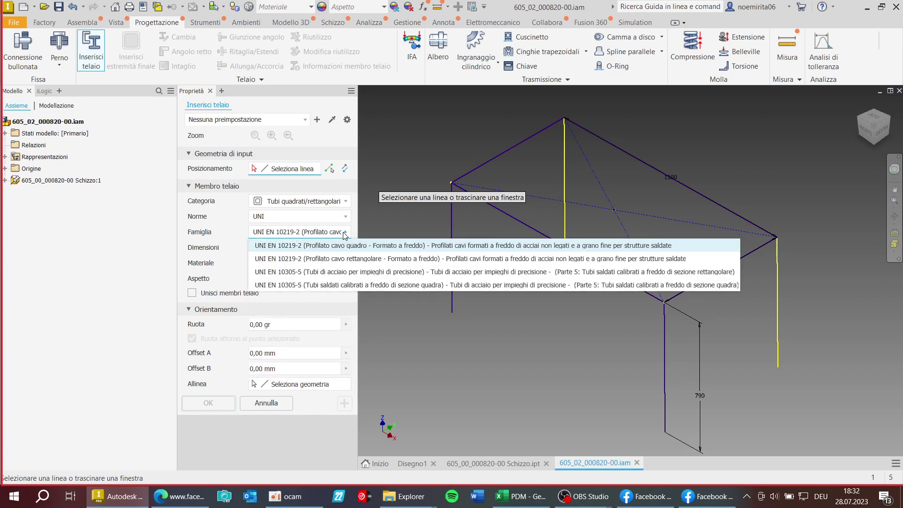
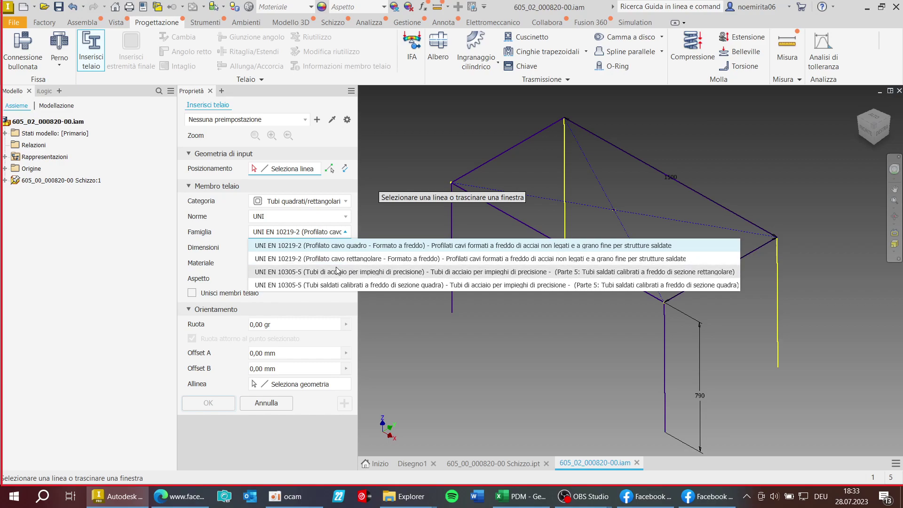
{"action": "left_click", "coordinate": [319, 245]}
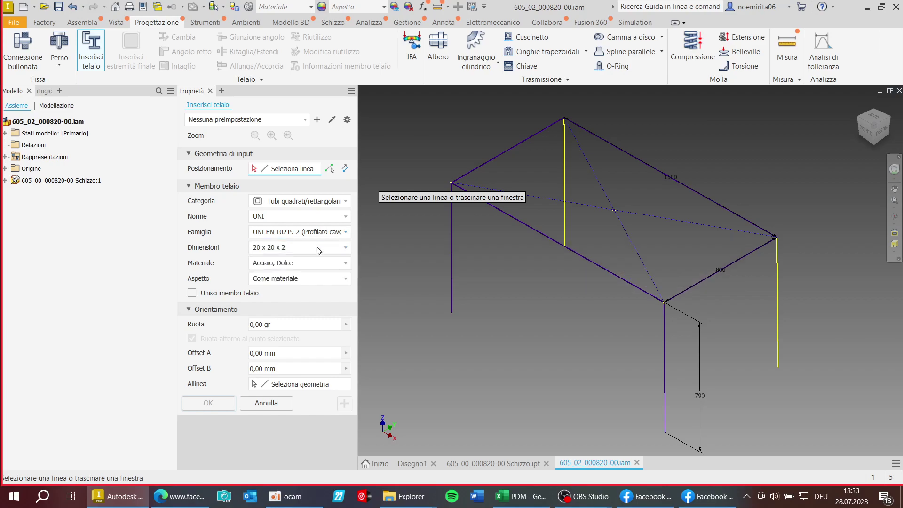
Look through the square tube sizes and set the member dimensions to 30 x 30 x 3.
{"action": "left_click", "coordinate": [345, 248]}
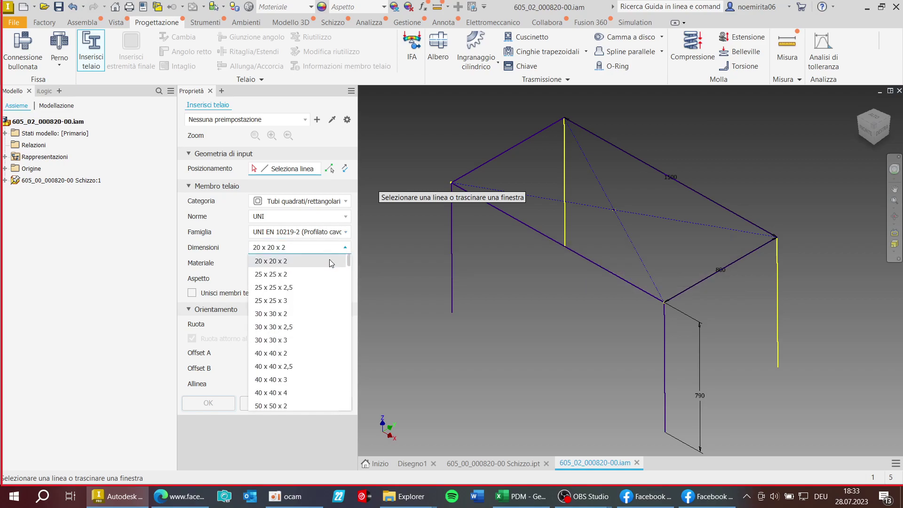
{"action": "scroll", "coordinate": [320, 266], "scroll_direction": "down", "scroll_amount": 15}
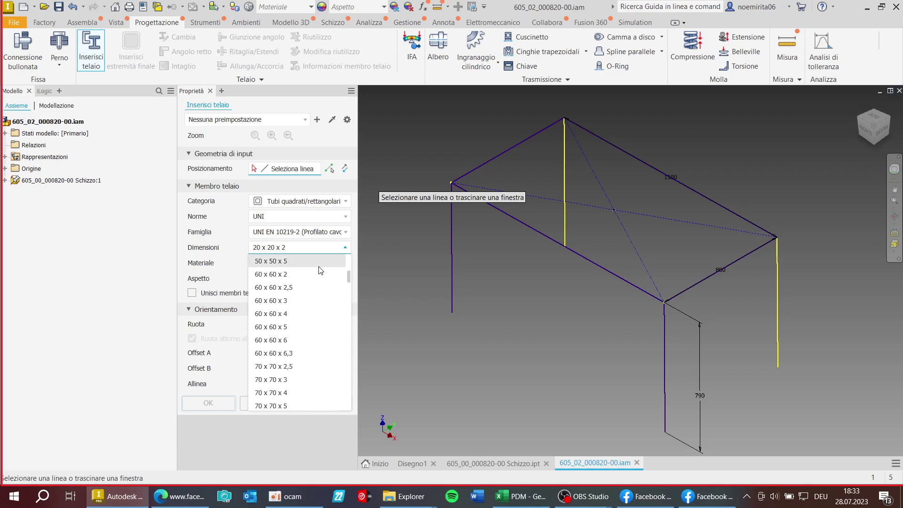
{"action": "scroll", "coordinate": [319, 270], "scroll_direction": "down", "scroll_amount": 2}
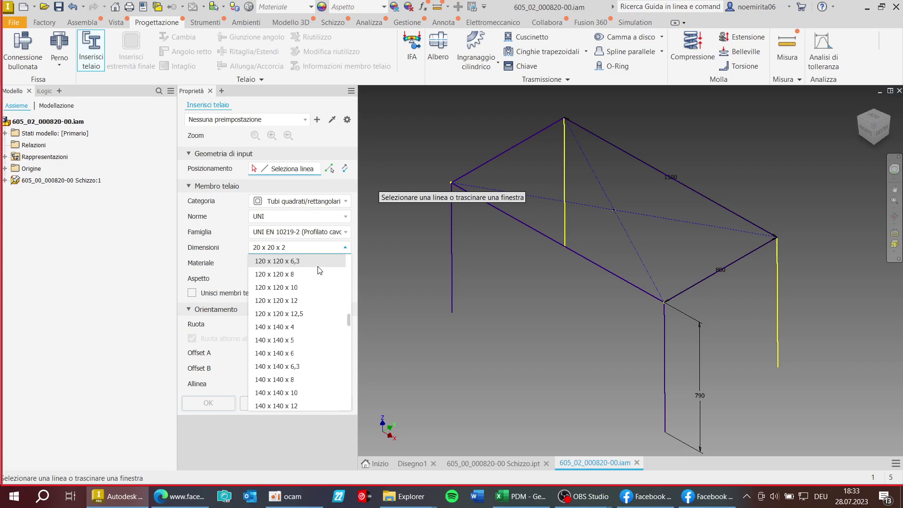
{"action": "scroll", "coordinate": [322, 308], "scroll_direction": "up", "scroll_amount": 3}
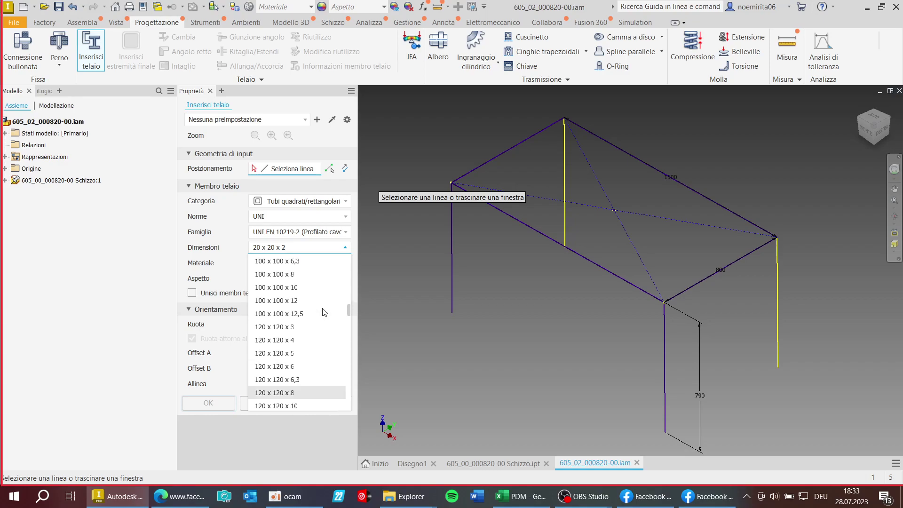
{"action": "scroll", "coordinate": [324, 311], "scroll_direction": "up", "scroll_amount": 13}
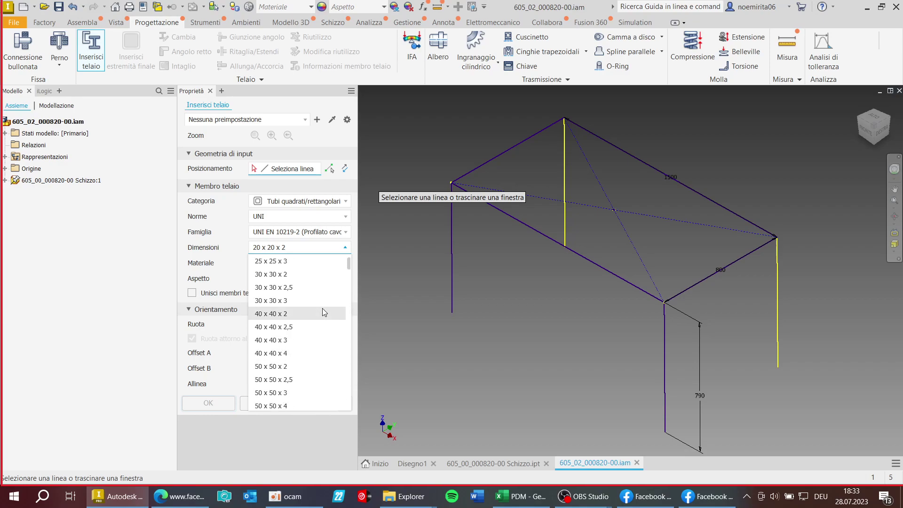
{"action": "scroll", "coordinate": [323, 312], "scroll_direction": "up", "scroll_amount": 1}
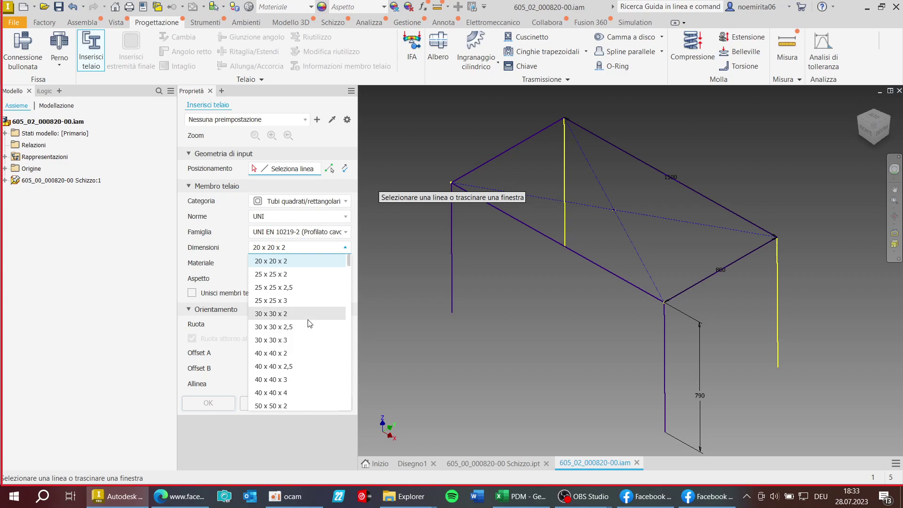
{"action": "left_click", "coordinate": [318, 338]}
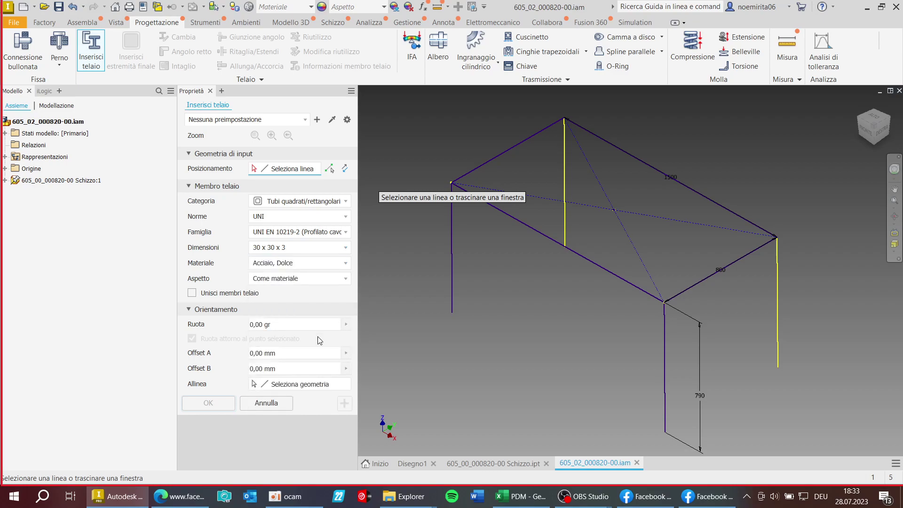
Set the square tube dimensions to 30 x 30 x 2,5.
{"action": "left_click", "coordinate": [346, 248]}
{"action": "scroll", "coordinate": [336, 272], "scroll_direction": "up", "scroll_amount": 1}
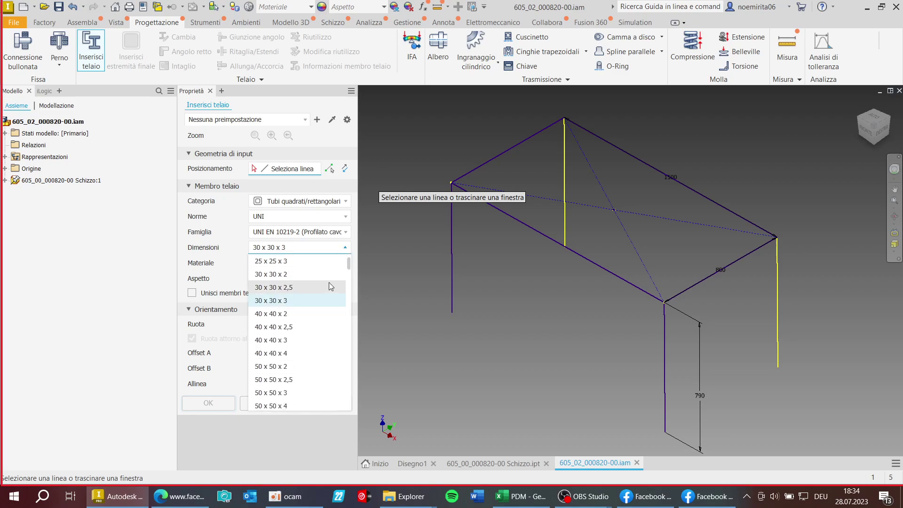
{"action": "left_click", "coordinate": [328, 287]}
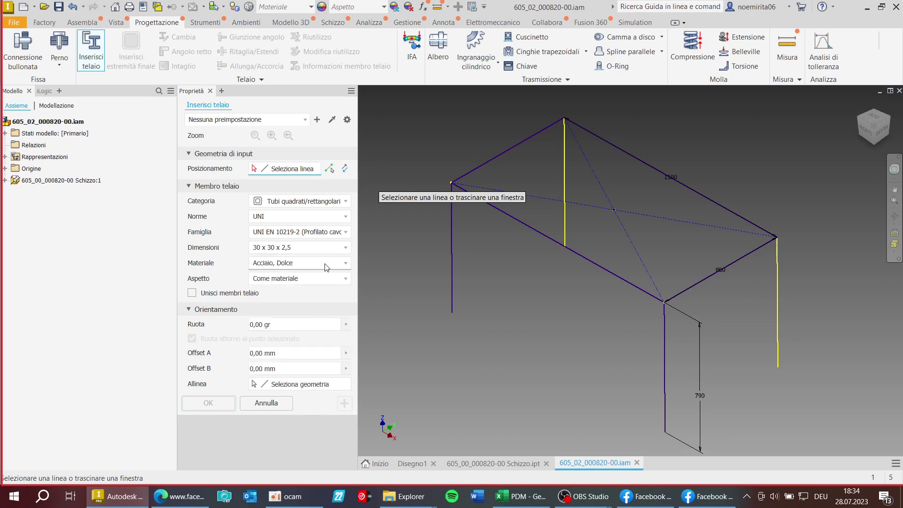
Set the frame member's material to Acciaio inox AISI 304, with Come materiale as its appearance.
{"action": "left_click", "coordinate": [346, 265]}
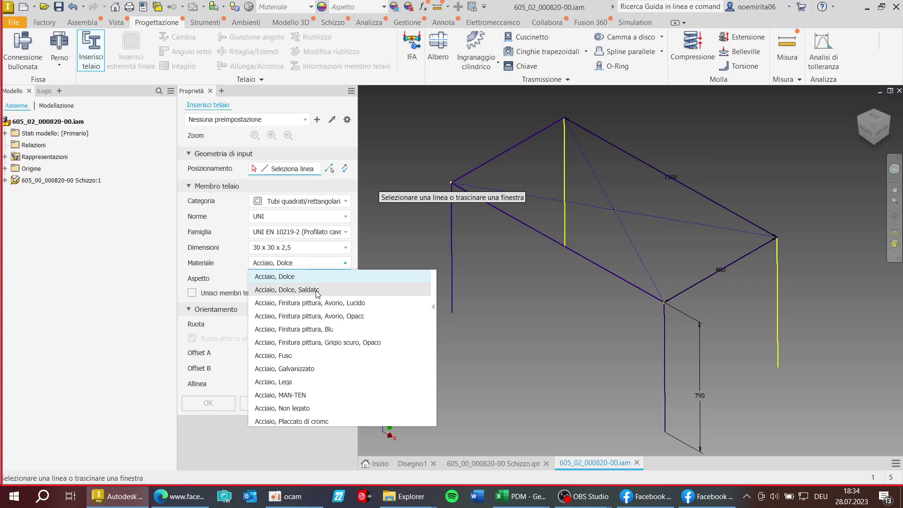
{"action": "scroll", "coordinate": [324, 310], "scroll_direction": "down", "scroll_amount": 10}
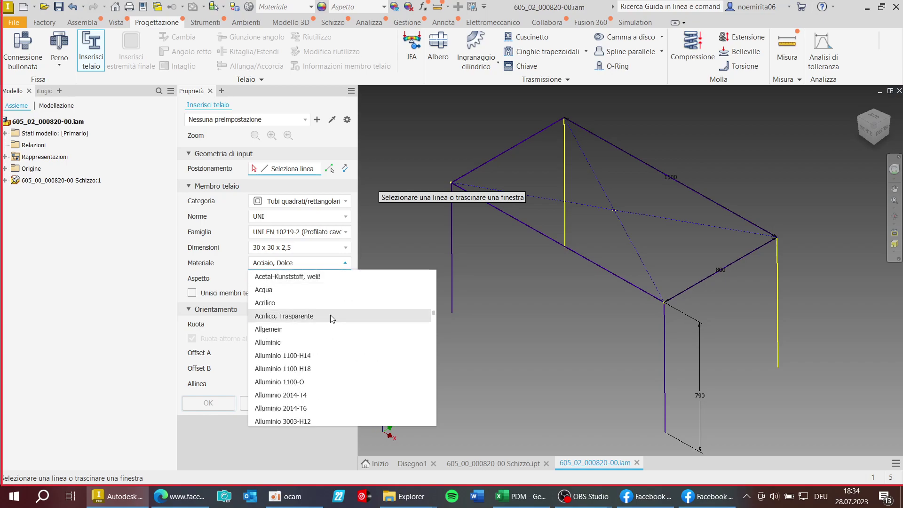
{"action": "scroll", "coordinate": [332, 325], "scroll_direction": "down", "scroll_amount": 10}
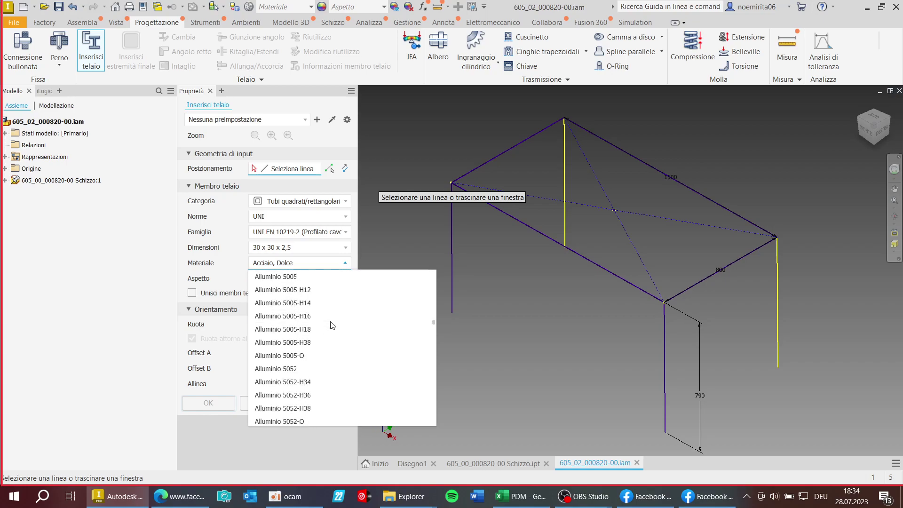
{"action": "scroll", "coordinate": [332, 325], "scroll_direction": "down", "scroll_amount": 5}
{"action": "scroll", "coordinate": [333, 325], "scroll_direction": "up", "scroll_amount": 7}
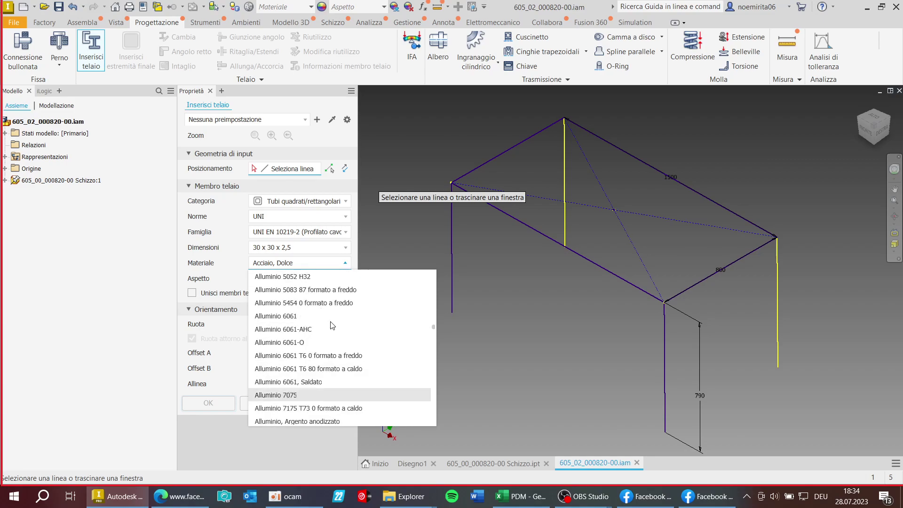
{"action": "scroll", "coordinate": [333, 325], "scroll_direction": "up", "scroll_amount": 6}
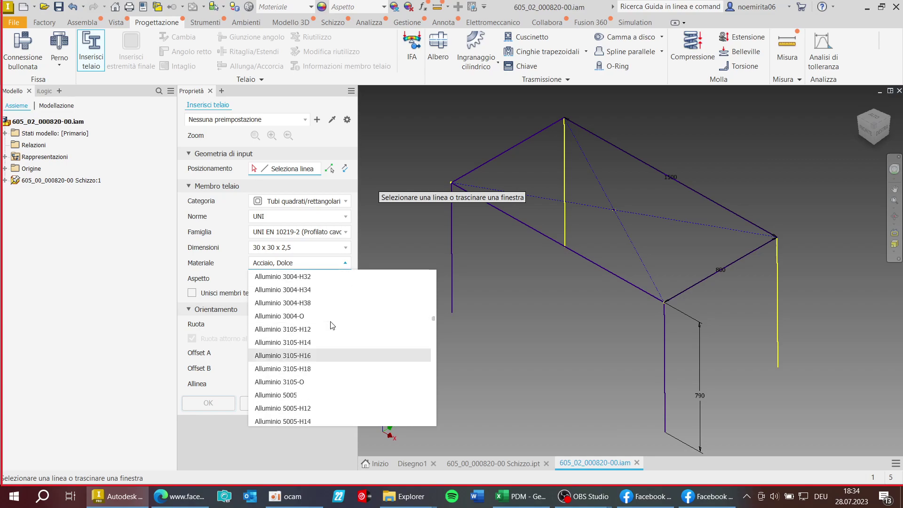
{"action": "scroll", "coordinate": [332, 325], "scroll_direction": "up", "scroll_amount": 5}
{"action": "scroll", "coordinate": [333, 325], "scroll_direction": "down", "scroll_amount": 2}
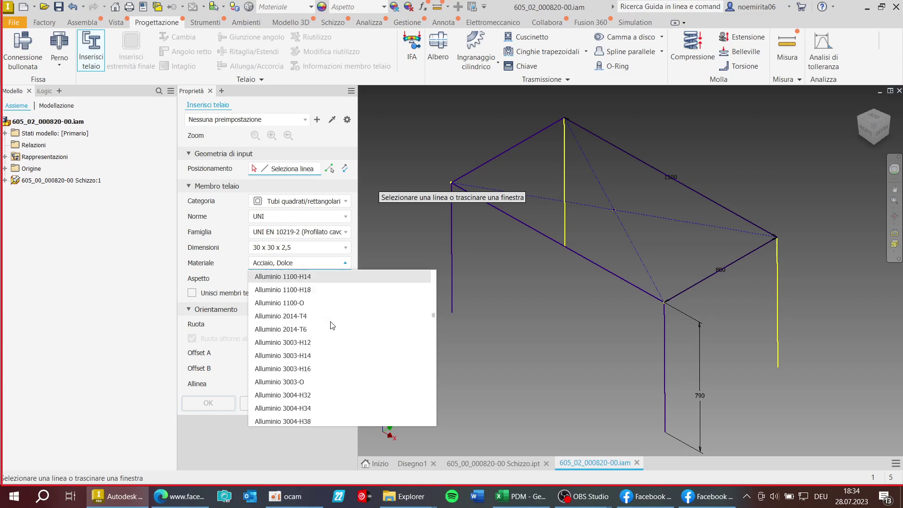
{"action": "scroll", "coordinate": [332, 325], "scroll_direction": "down", "scroll_amount": 4}
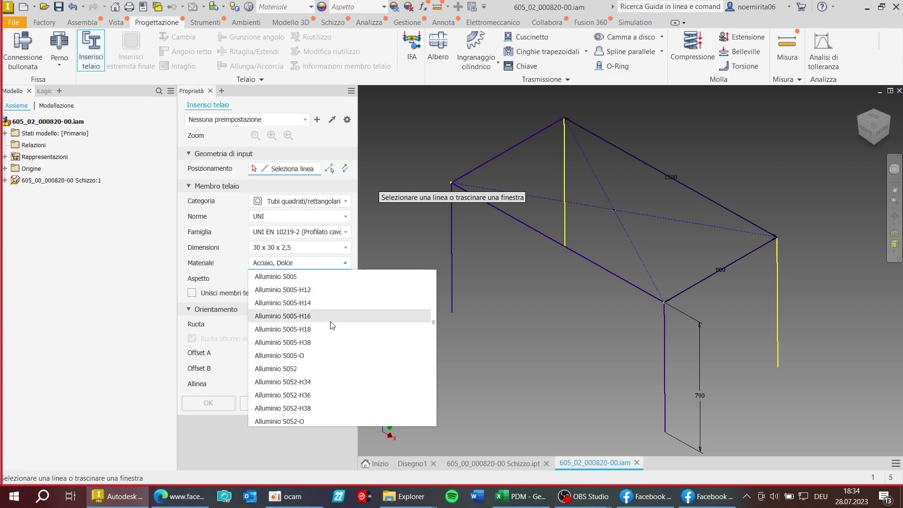
{"action": "scroll", "coordinate": [332, 325], "scroll_direction": "down", "scroll_amount": 8}
{"action": "scroll", "coordinate": [333, 325], "scroll_direction": "down", "scroll_amount": 10}
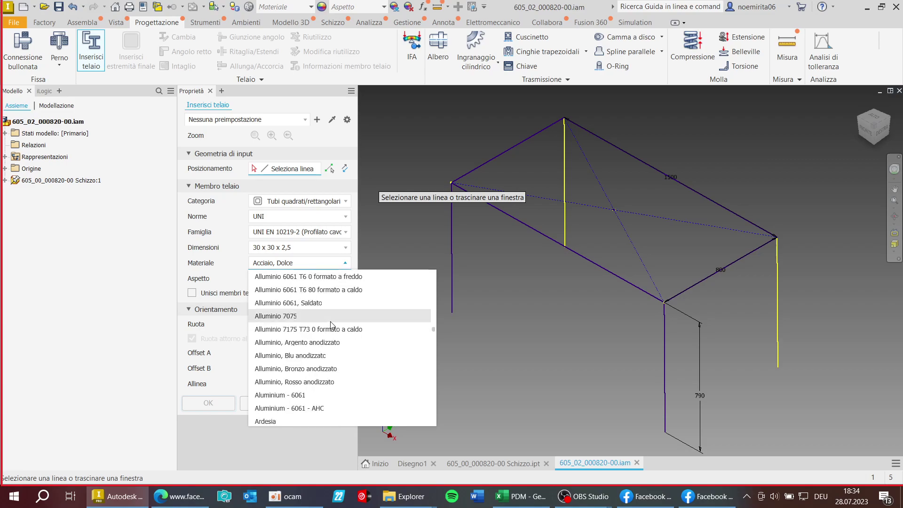
{"action": "scroll", "coordinate": [332, 325], "scroll_direction": "down", "scroll_amount": 5}
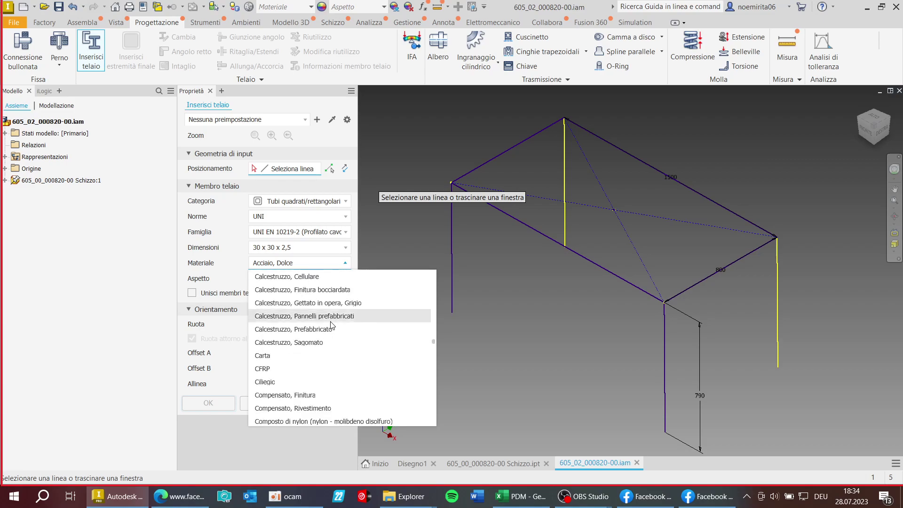
{"action": "scroll", "coordinate": [333, 325], "scroll_direction": "up", "scroll_amount": 10}
{"action": "scroll", "coordinate": [333, 325], "scroll_direction": "up", "scroll_amount": 12}
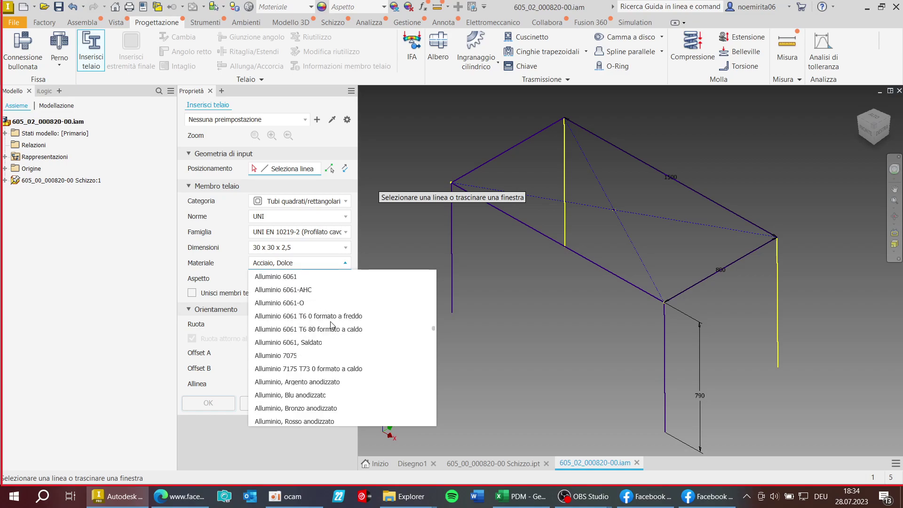
{"action": "scroll", "coordinate": [332, 325], "scroll_direction": "down", "scroll_amount": 5}
{"action": "scroll", "coordinate": [333, 325], "scroll_direction": "down", "scroll_amount": 15}
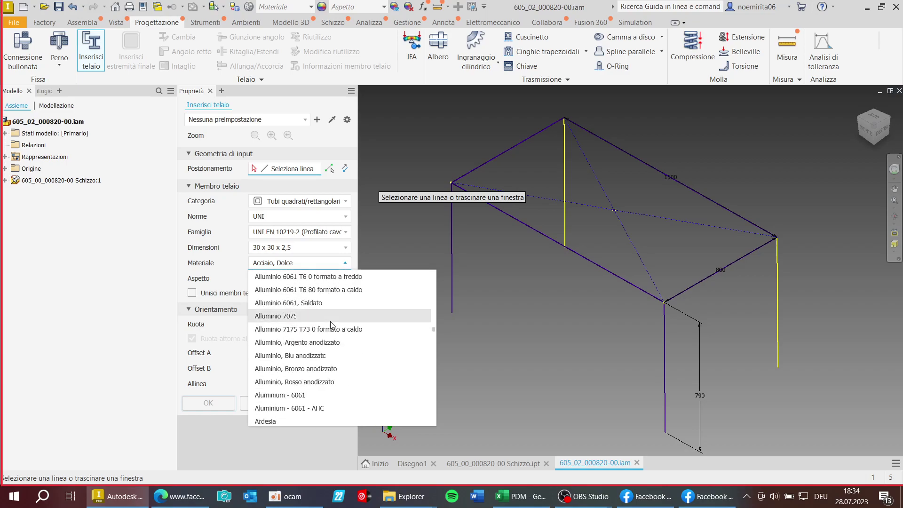
{"action": "scroll", "coordinate": [333, 325], "scroll_direction": "down", "scroll_amount": 10}
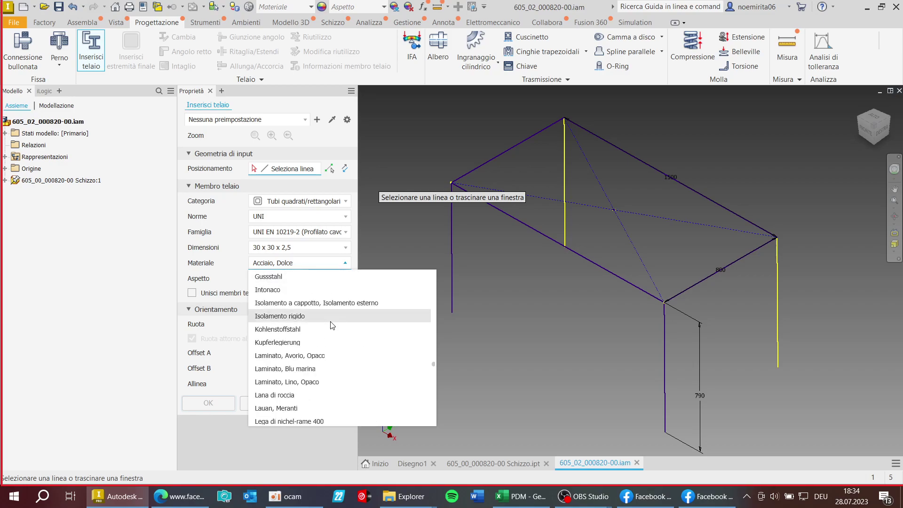
{"action": "scroll", "coordinate": [332, 325], "scroll_direction": "down", "scroll_amount": 12}
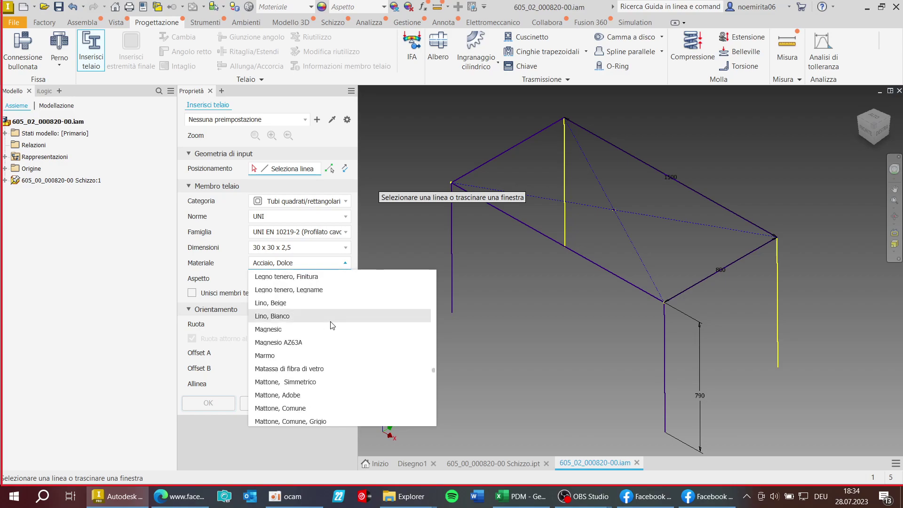
{"action": "scroll", "coordinate": [332, 325], "scroll_direction": "down", "scroll_amount": 4}
{"action": "scroll", "coordinate": [332, 325], "scroll_direction": "up", "scroll_amount": 14}
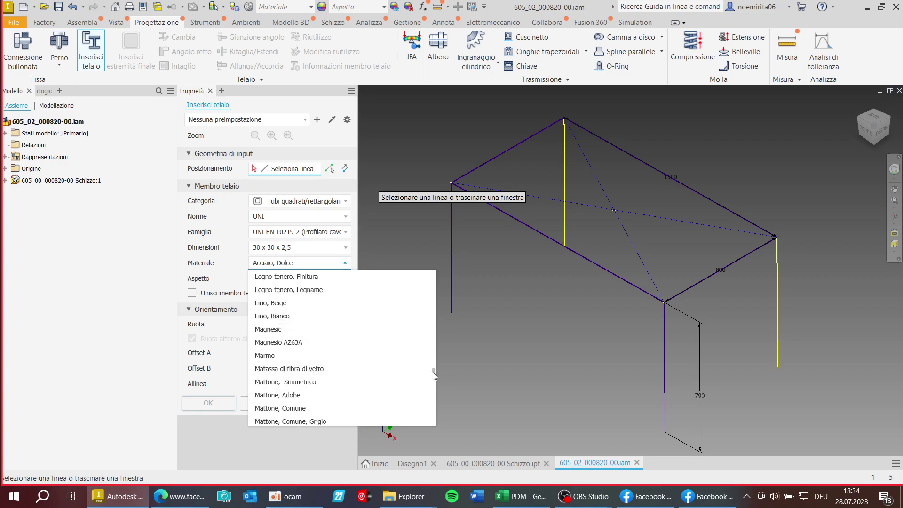
{"action": "left_click_drag", "start_coordinate": [433, 371], "coordinate": [430, 303]}
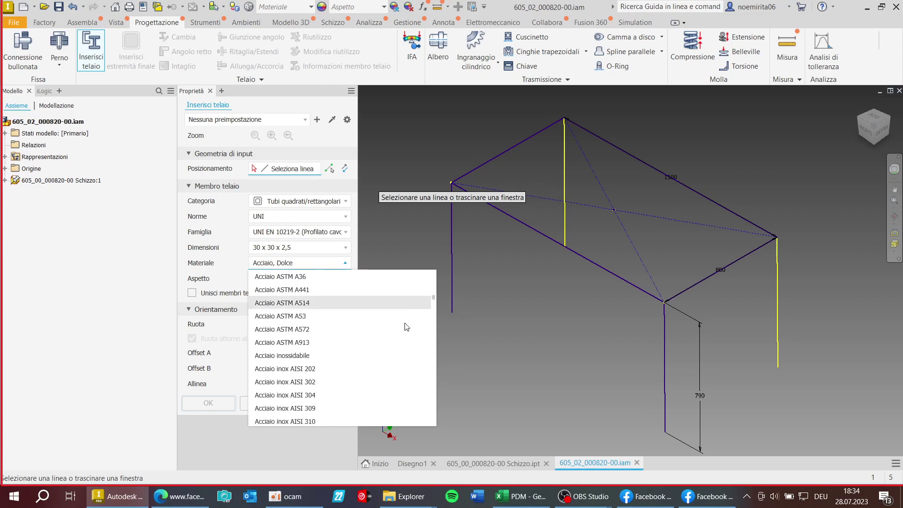
{"action": "scroll", "coordinate": [325, 375], "scroll_direction": "down", "scroll_amount": 1}
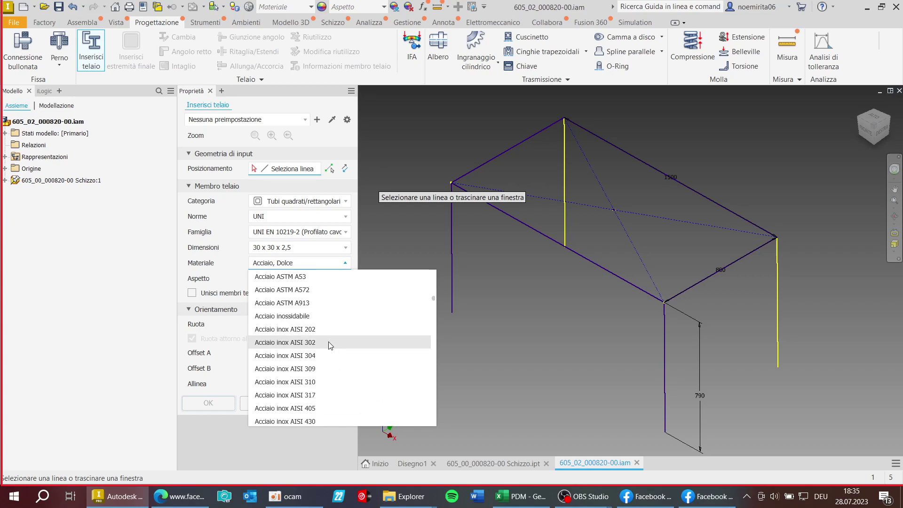
{"action": "left_click", "coordinate": [328, 361]}
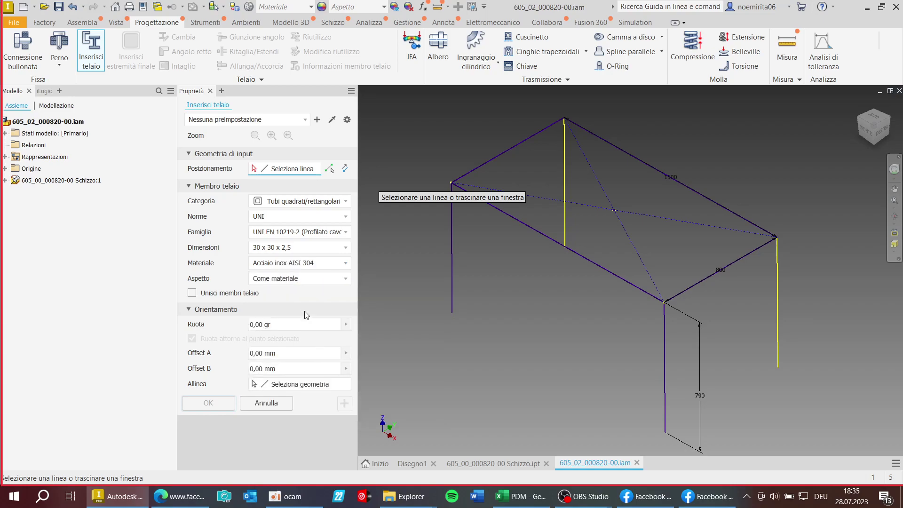
{"action": "left_click", "coordinate": [346, 281]}
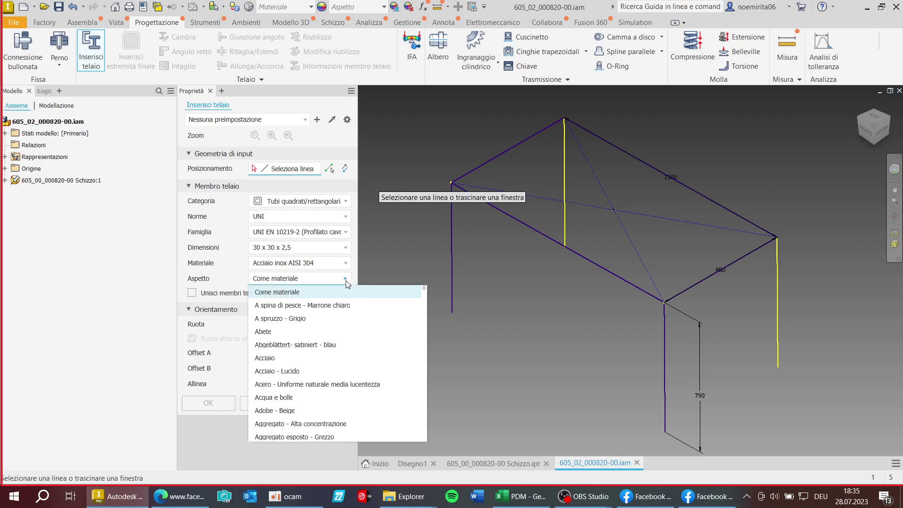
{"action": "left_click", "coordinate": [347, 281]}
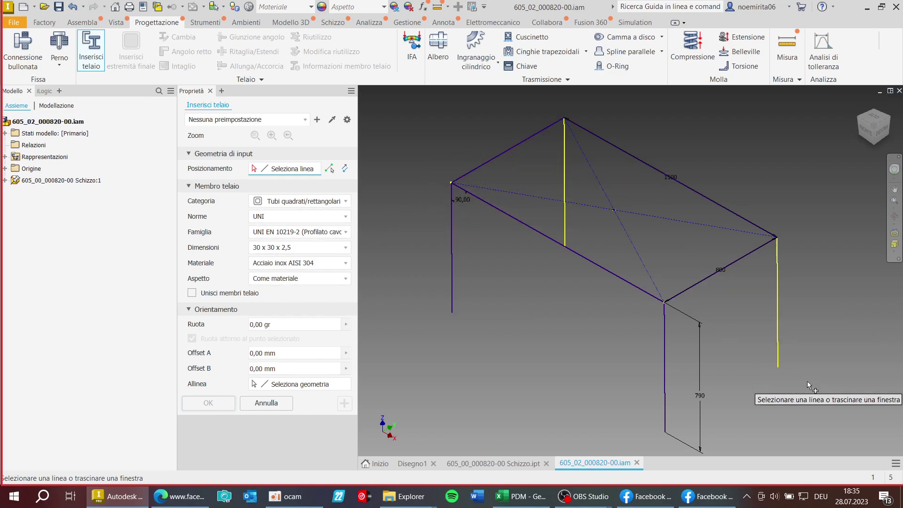
Place the square tube members on all lines of the layout sketch, including the diagonals, and create the frame with the default file and member names.
{"action": "scroll", "coordinate": [616, 172], "scroll_direction": "down", "scroll_amount": 2}
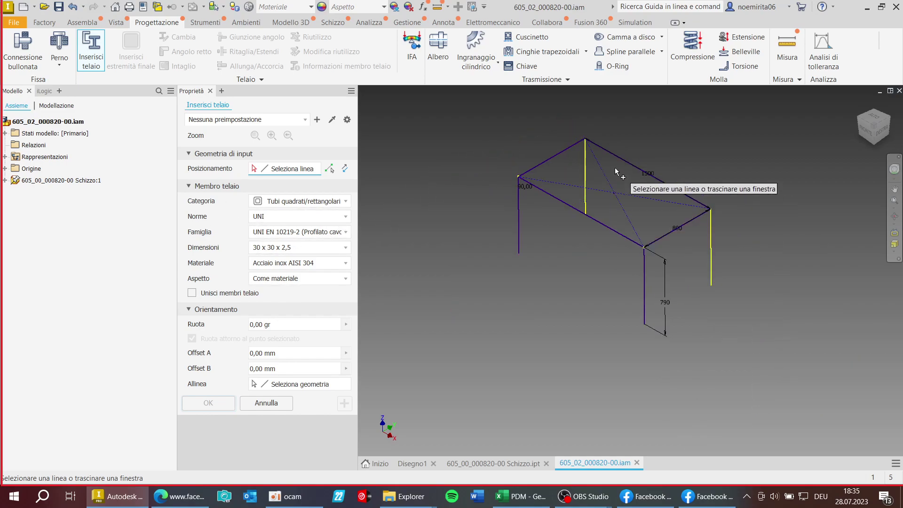
{"action": "mouse_move", "coordinate": [792, 317]}
{"action": "left_mouse_down"}
{"action": "mouse_move", "coordinate": [678, 268]}
{"action": "mouse_move", "coordinate": [475, 137]}
{"action": "left_mouse_up"}
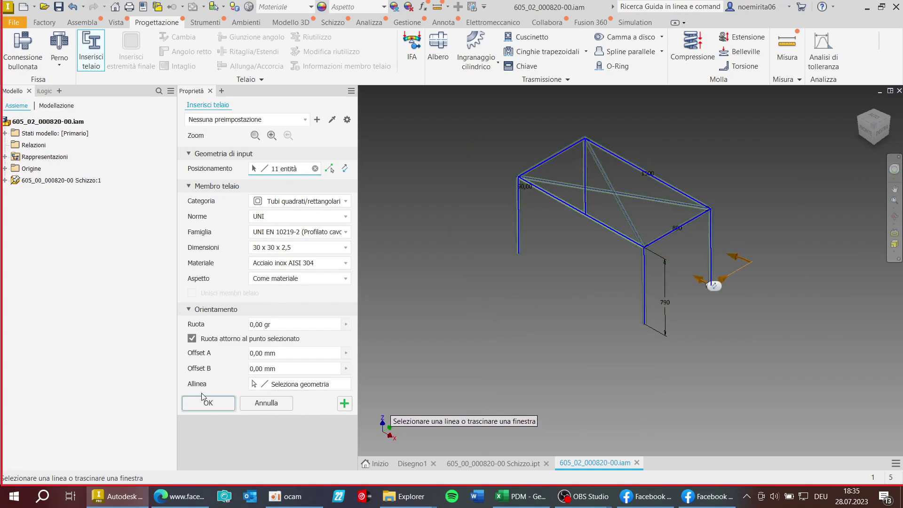
{"action": "left_click", "coordinate": [203, 398]}
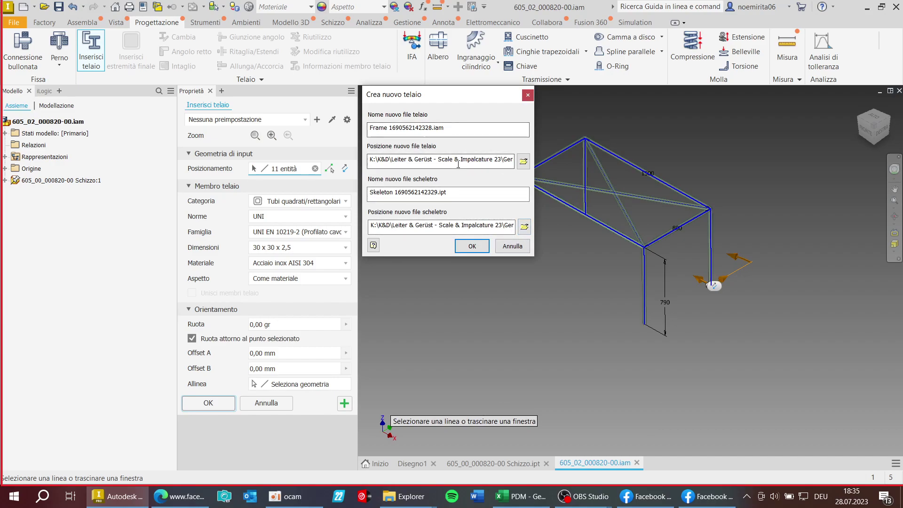
{"action": "left_click", "coordinate": [478, 248]}
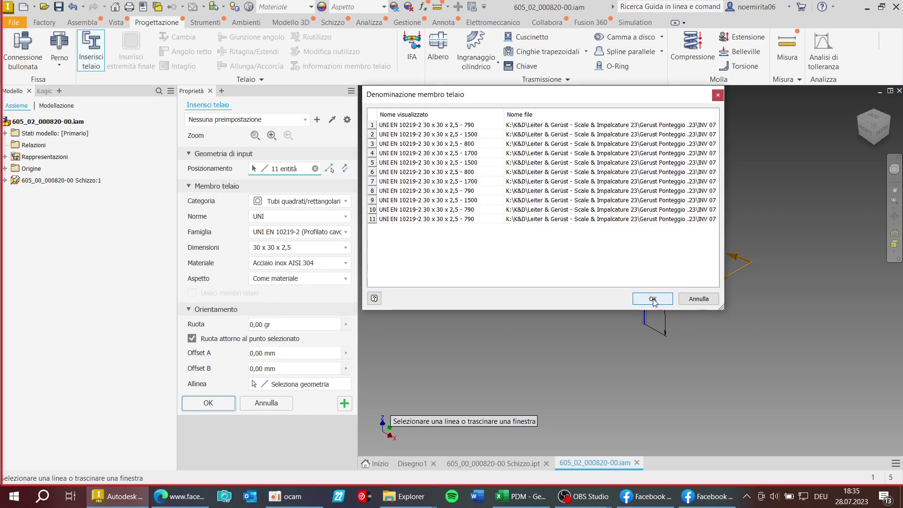
{"action": "left_click", "coordinate": [656, 297]}
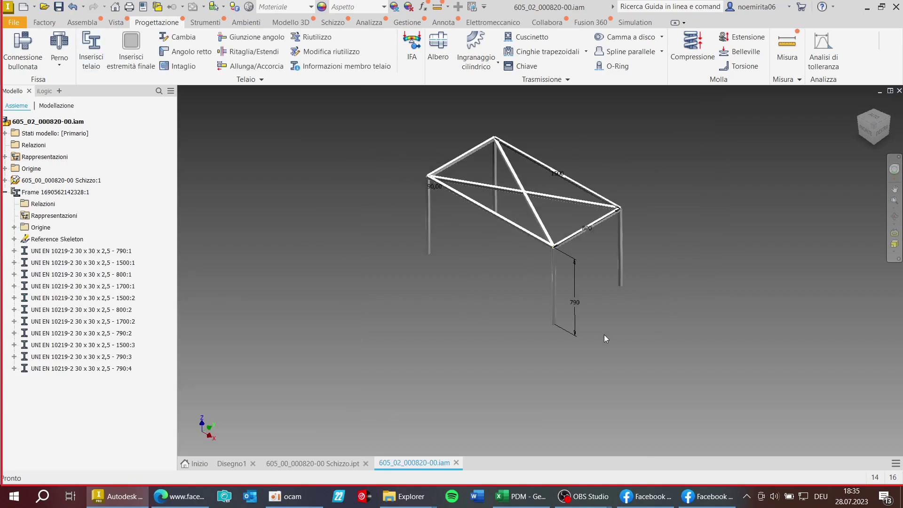
{"action": "scroll", "coordinate": [604, 334], "scroll_direction": "up", "scroll_amount": 5}
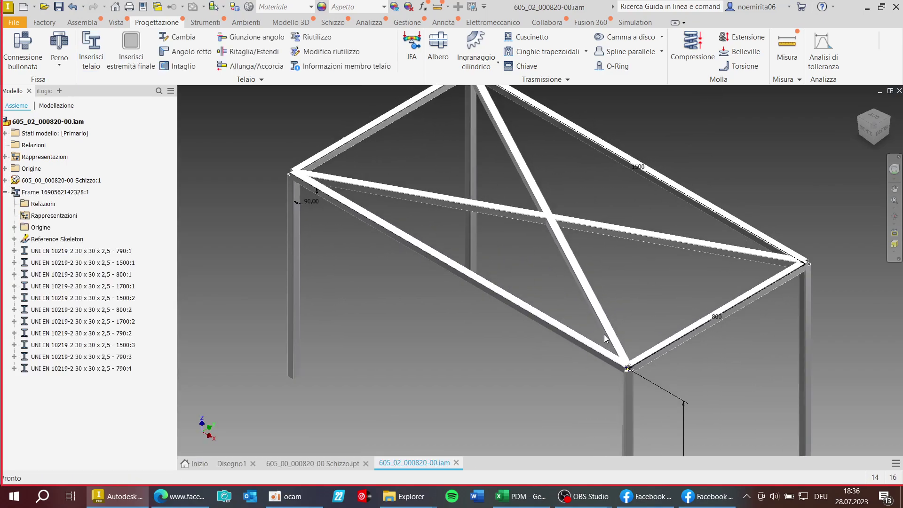
Save the table frame assembly, including its modified components.
{"action": "scroll", "coordinate": [604, 334], "scroll_direction": "down", "scroll_amount": 2}
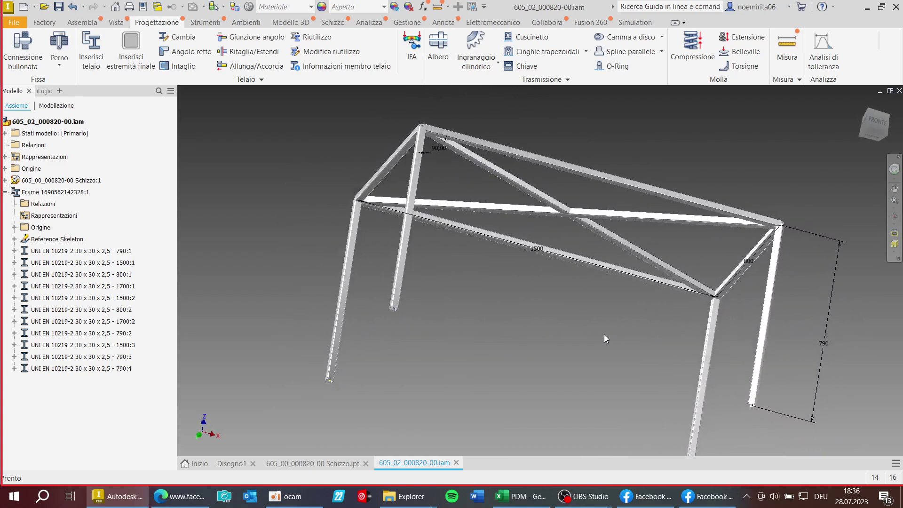
{"action": "key", "text": "F5"}
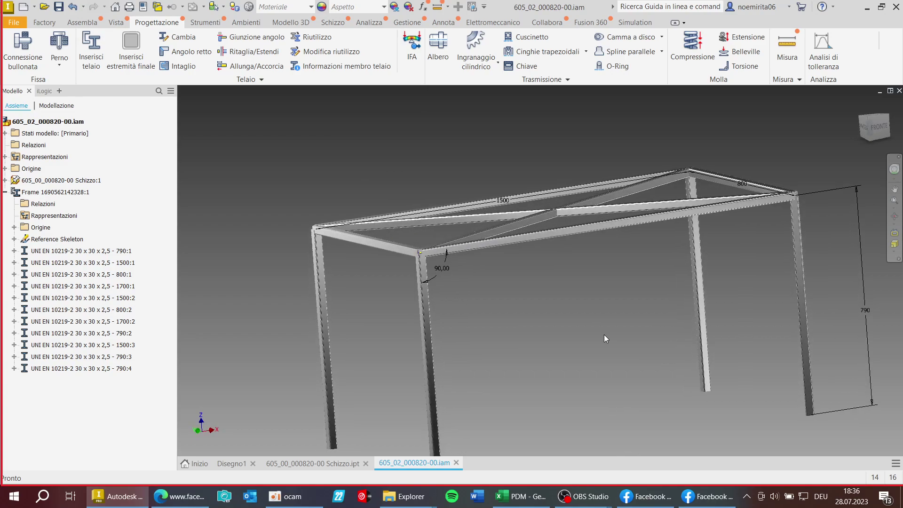
{"action": "key", "text": "F5"}
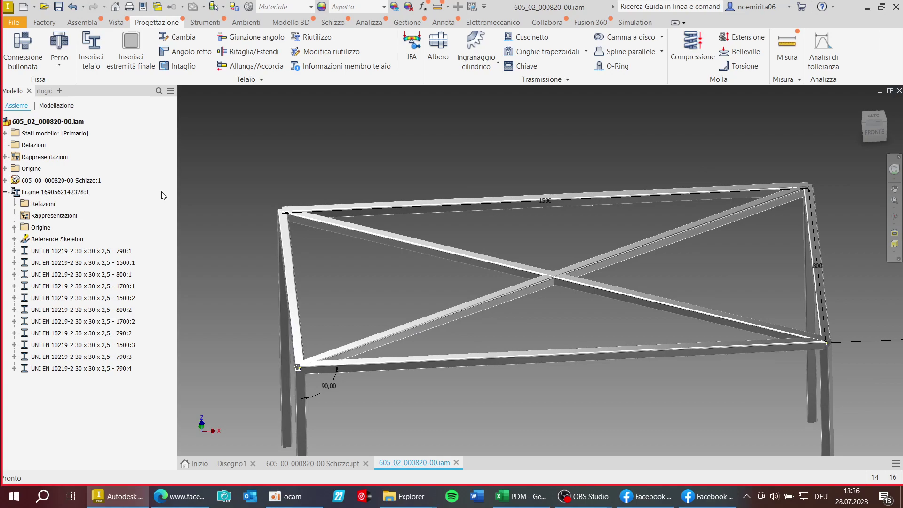
{"action": "left_click", "coordinate": [59, 7]}
{"action": "left_click", "coordinate": [418, 107]}
{"action": "scroll", "coordinate": [549, 294], "scroll_direction": "up", "scroll_amount": 5}
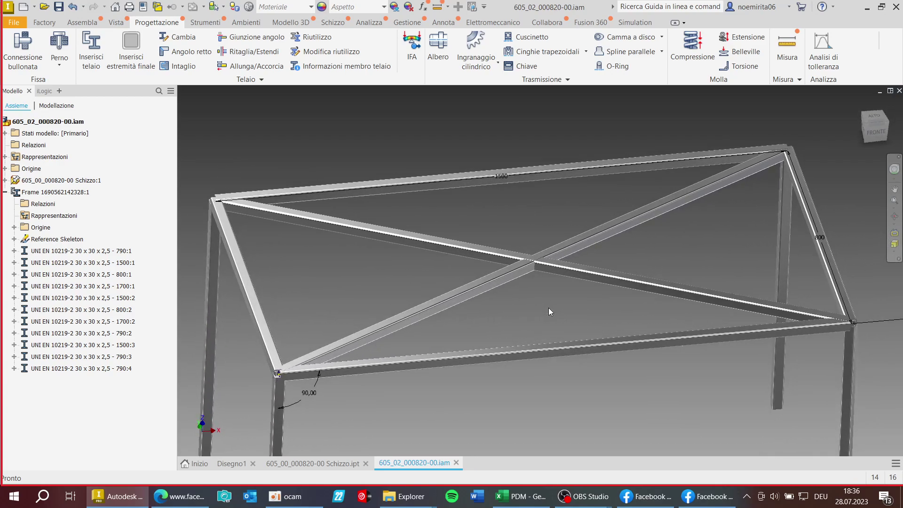
Open the frame subassembly for in-place editing within the main assembly.
{"action": "key", "text": "F6"}
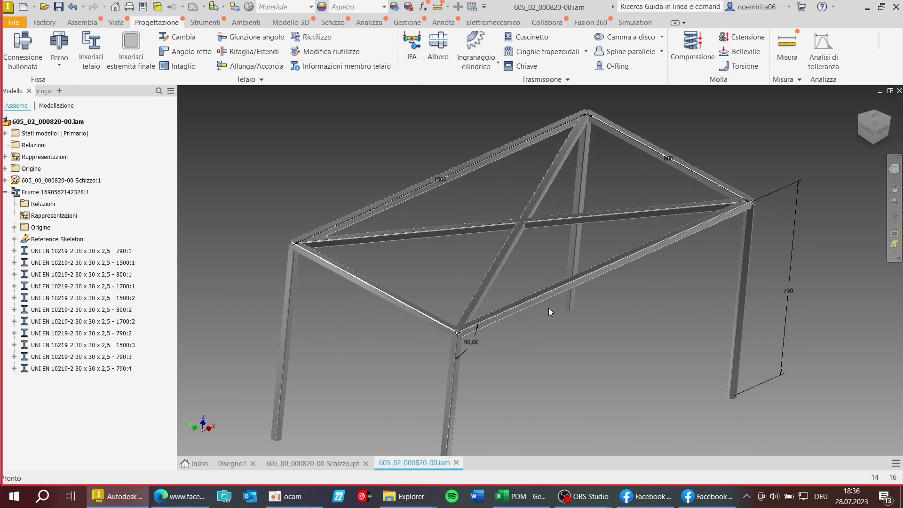
{"action": "left_click", "coordinate": [444, 229]}
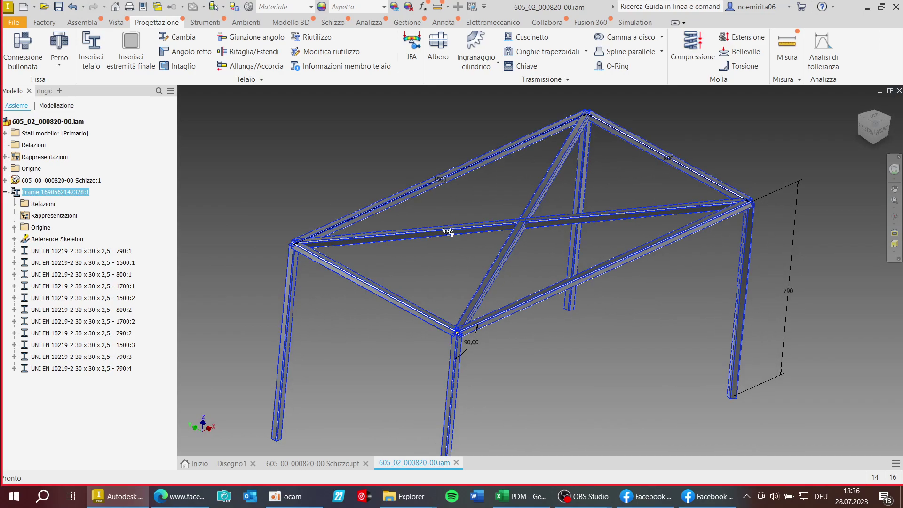
{"action": "left_click", "coordinate": [15, 193]}
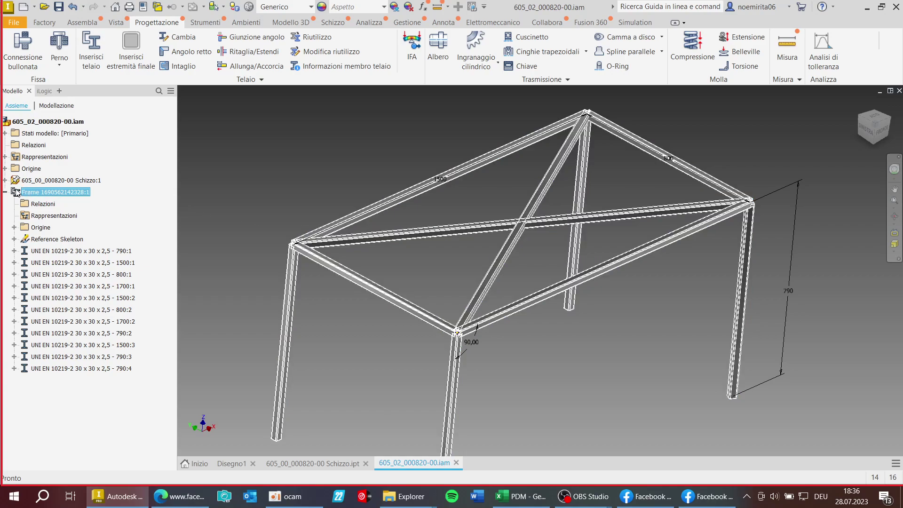
{"action": "right_click", "coordinate": [16, 192]}
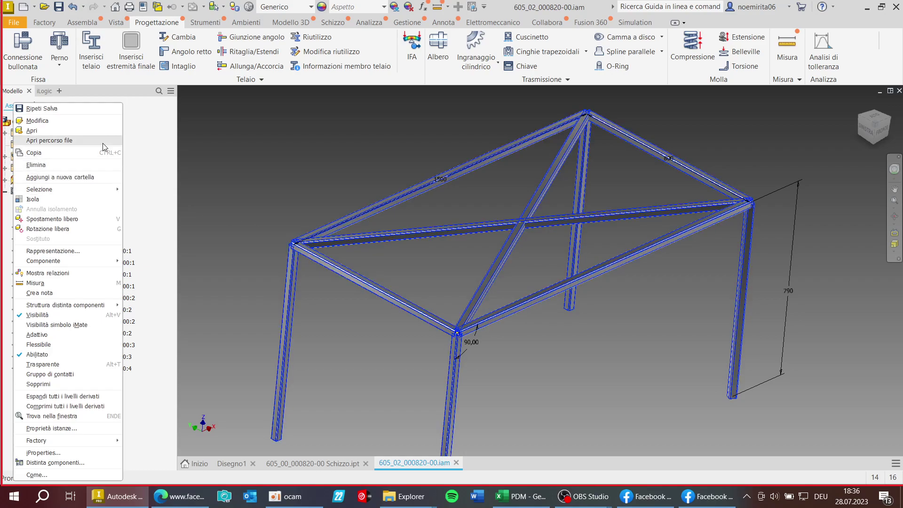
{"action": "left_click", "coordinate": [299, 218]}
{"action": "left_click", "coordinate": [5, 192]}
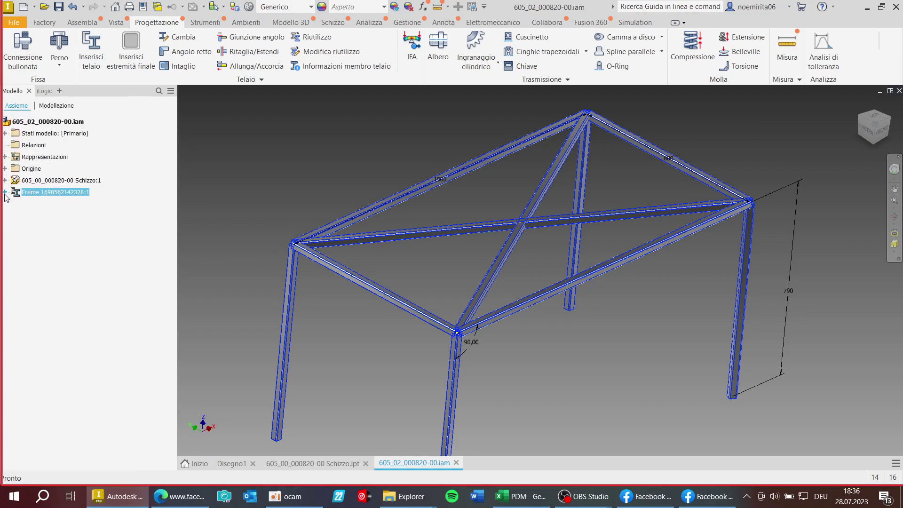
{"action": "right_click", "coordinate": [38, 193]}
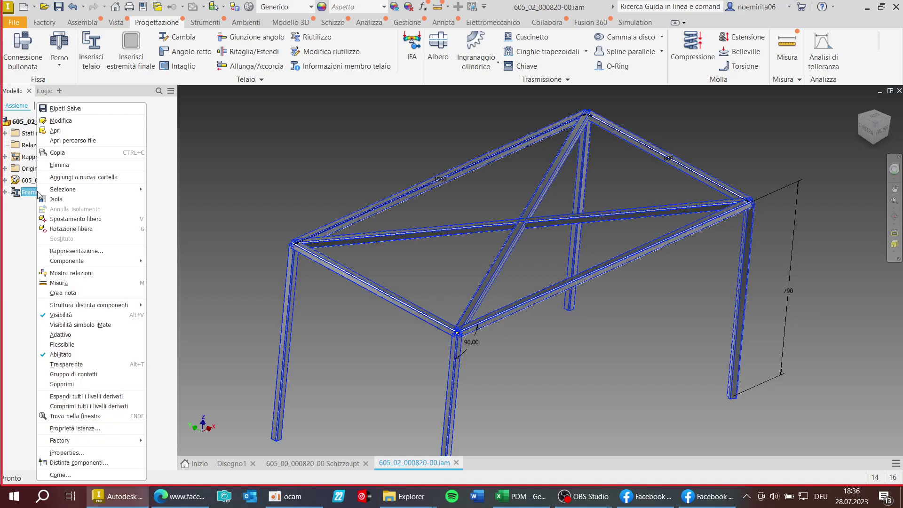
{"action": "left_click", "coordinate": [59, 121]}
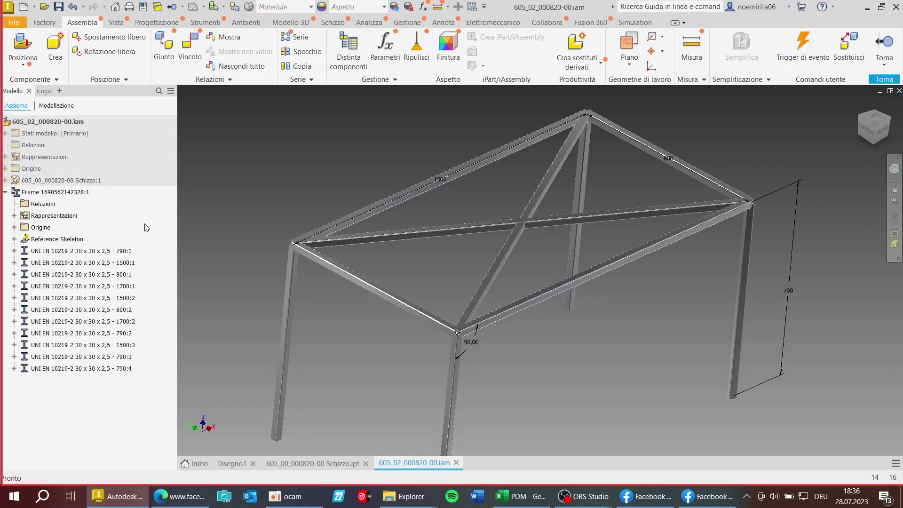
{"action": "right_click", "coordinate": [94, 287]}
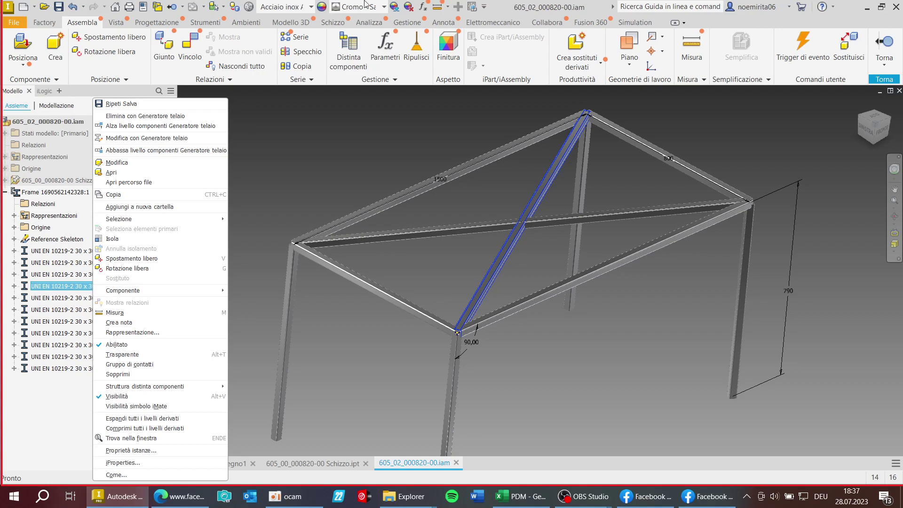
{"action": "scroll", "coordinate": [263, 400], "scroll_direction": "up", "scroll_amount": 3}
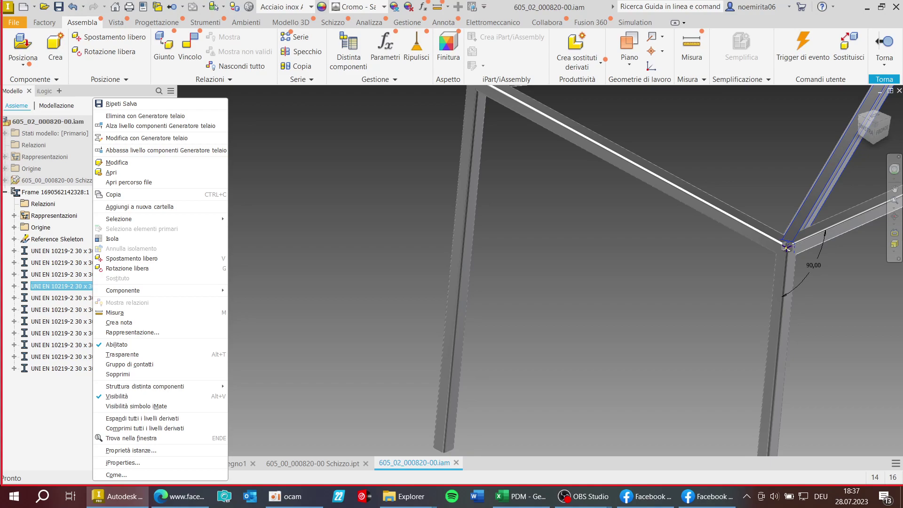
{"action": "left_click", "coordinate": [321, 233]}
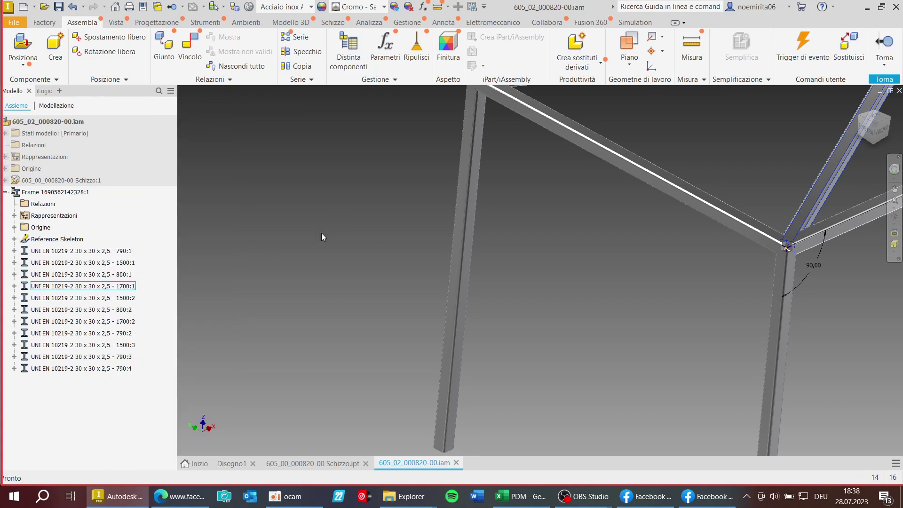
{"action": "scroll", "coordinate": [321, 232], "scroll_direction": "down", "scroll_amount": 5}
{"action": "scroll", "coordinate": [476, 167], "scroll_direction": "up", "scroll_amount": 5}
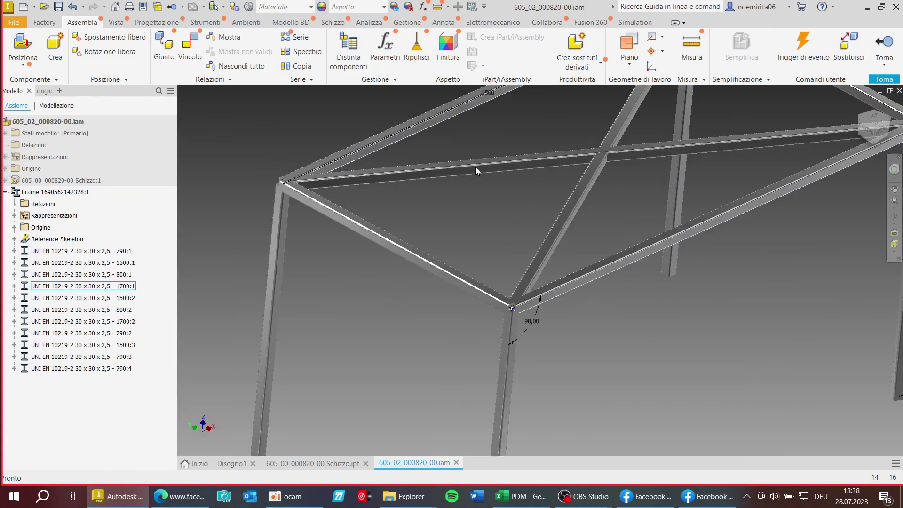
{"action": "left_click", "coordinate": [526, 164]}
{"action": "scroll", "coordinate": [529, 168], "scroll_direction": "down", "scroll_amount": 5}
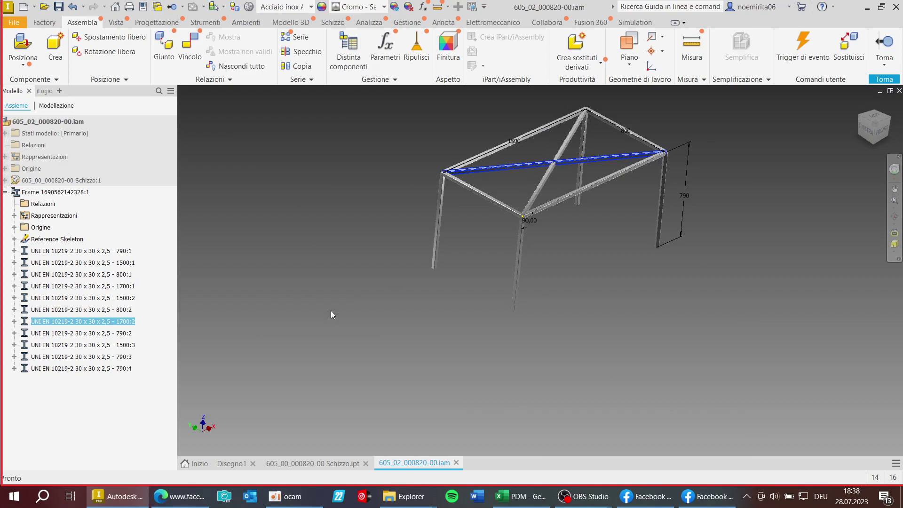
{"action": "right_click", "coordinate": [120, 323]}
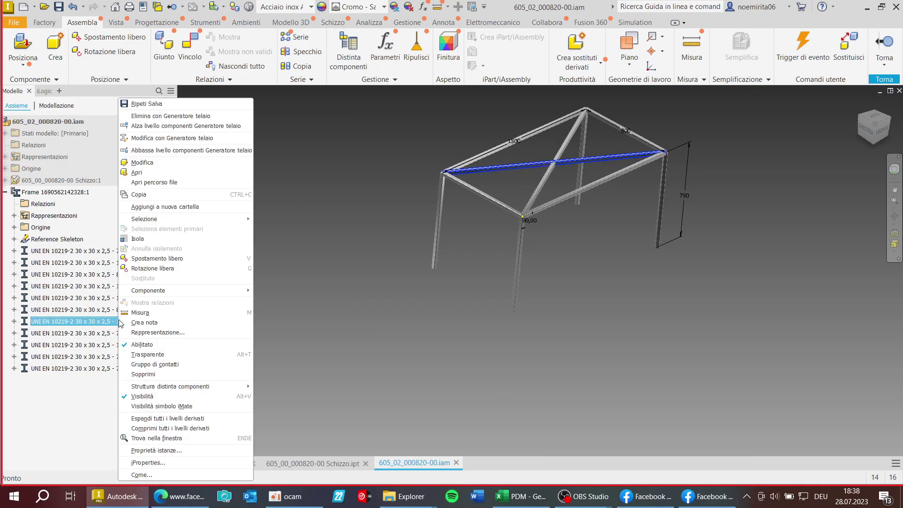
{"action": "left_click", "coordinate": [146, 164]}
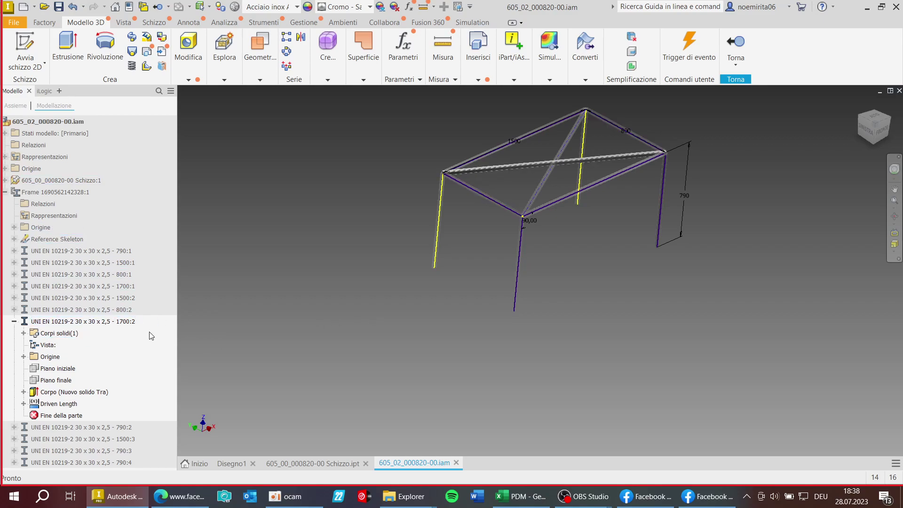
{"action": "left_click", "coordinate": [92, 322]}
{"action": "right_click", "coordinate": [92, 322]}
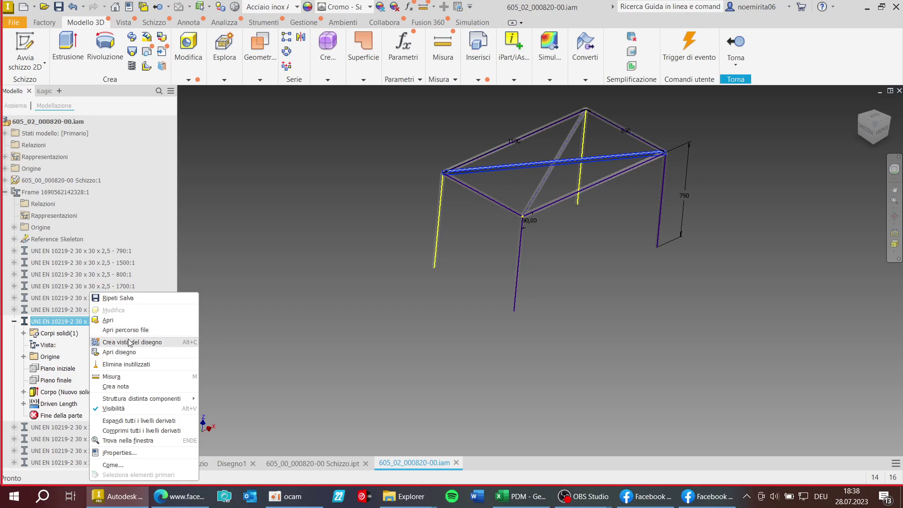
{"action": "left_click", "coordinate": [381, 337]}
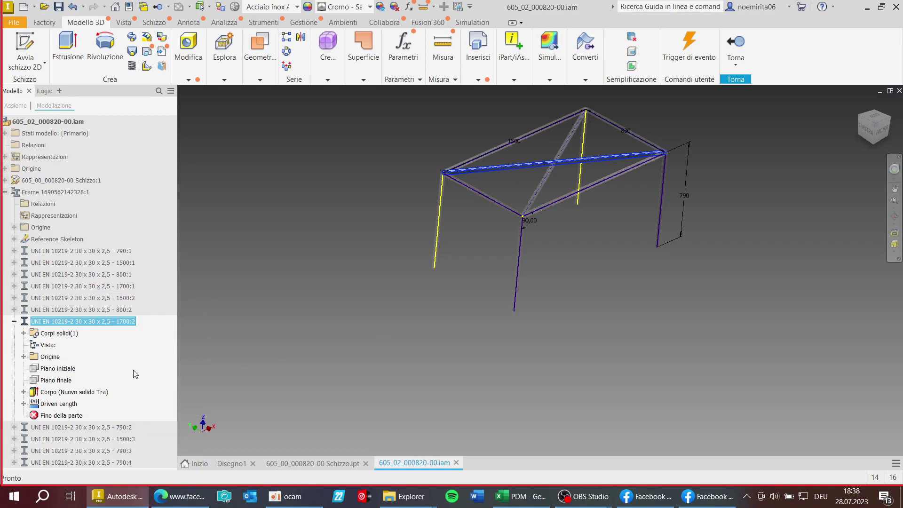
{"action": "right_click", "coordinate": [29, 323]}
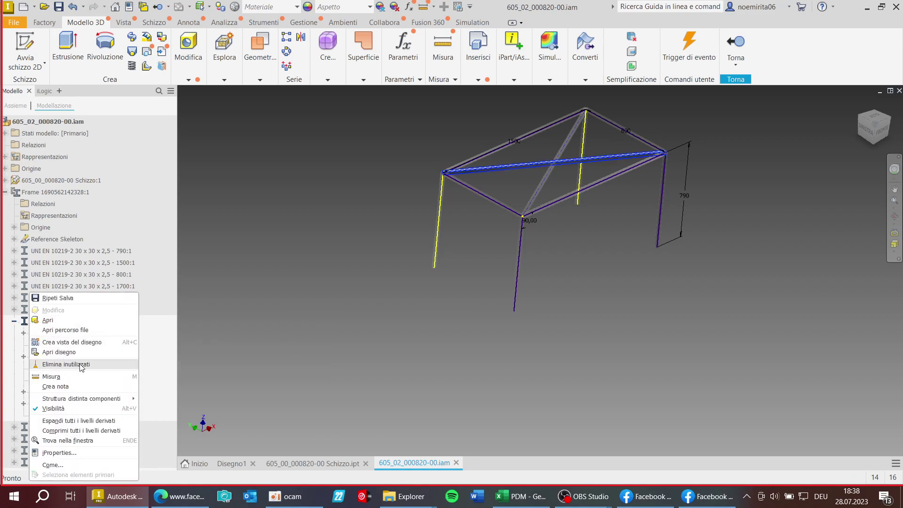
{"action": "key", "text": "Escape"}
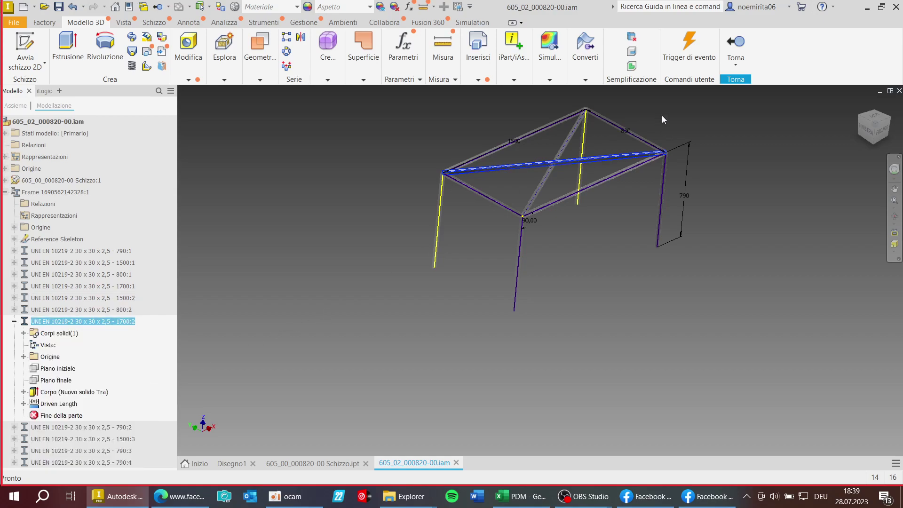
{"action": "left_click", "coordinate": [730, 45]}
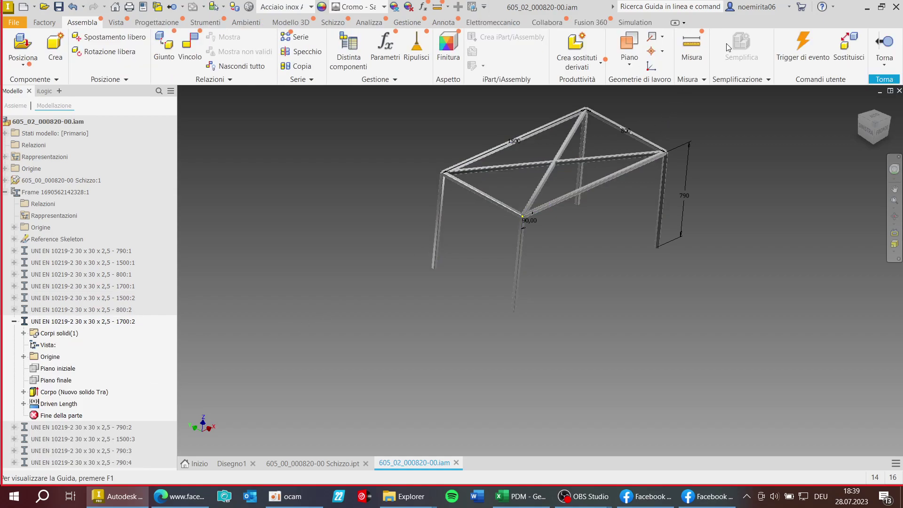
Delete the diagonal member UNI EN 10219-2 30 x 30 x 2,5 - 1700:2 with the Frame Generator.
{"action": "left_click", "coordinate": [117, 322]}
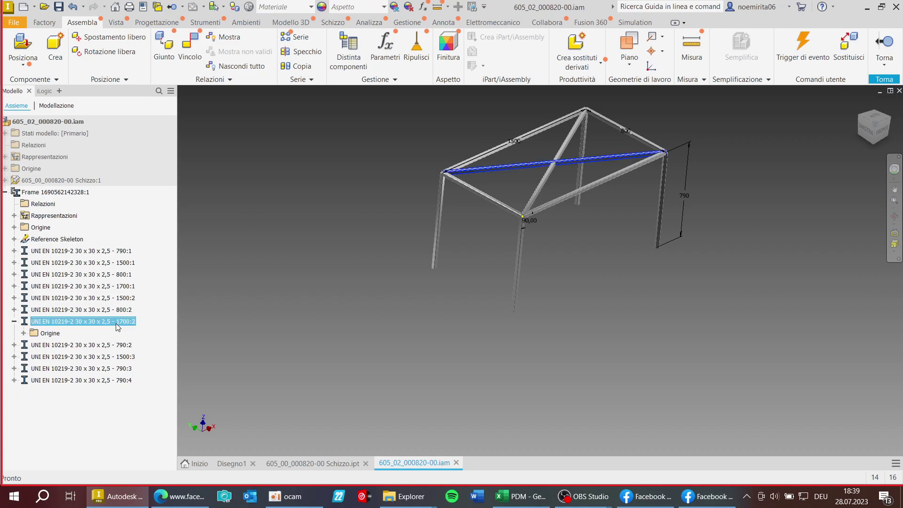
{"action": "right_click", "coordinate": [117, 327]}
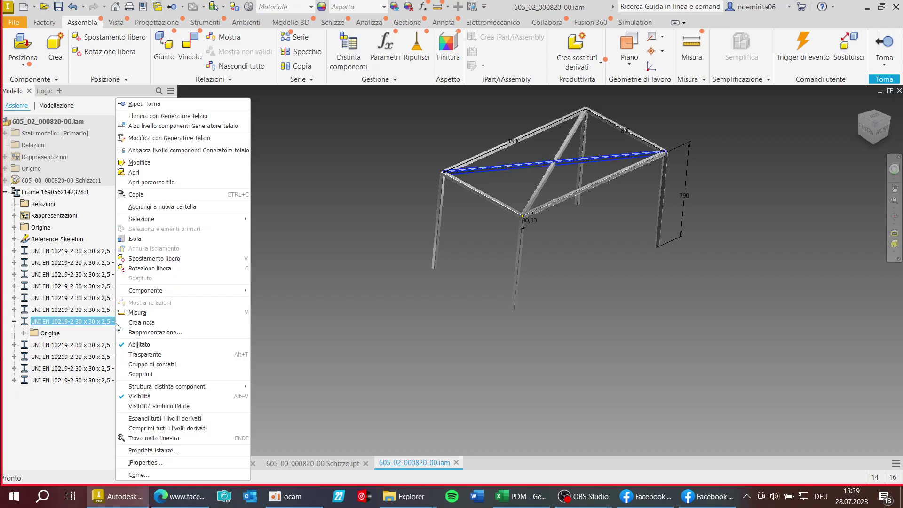
{"action": "left_click", "coordinate": [157, 119]}
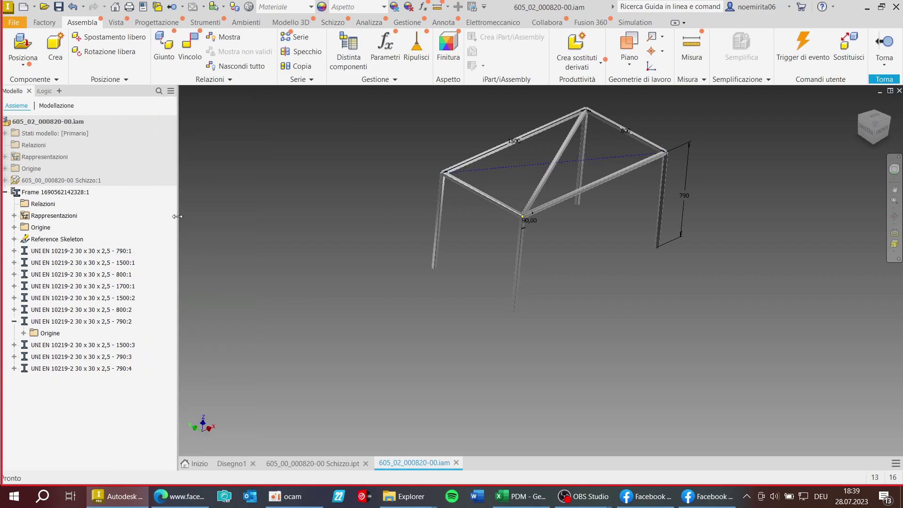
Delete the remaining diagonal member, UNI EN 10219-2 30 x 30 x 2,5 - 1700:1, with the Frame Generator.
{"action": "scroll", "coordinate": [564, 155], "scroll_direction": "up", "scroll_amount": 6}
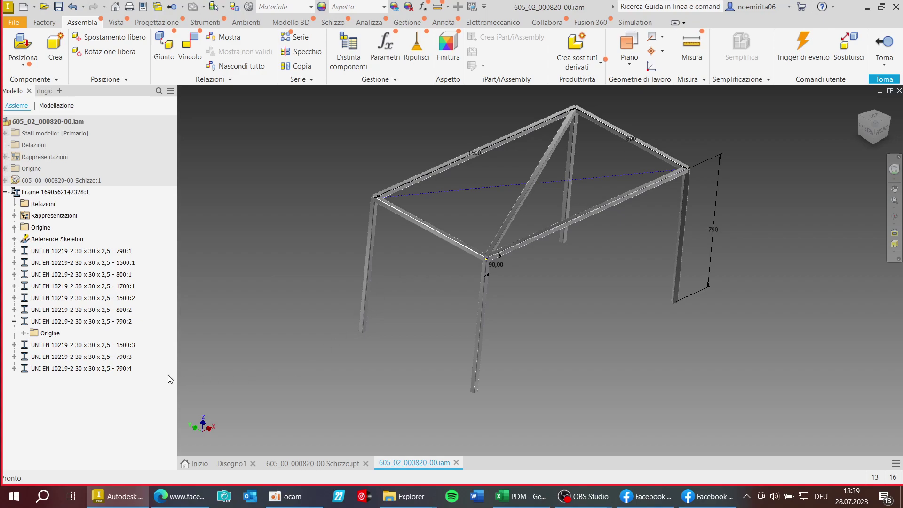
{"action": "left_click", "coordinate": [70, 347]}
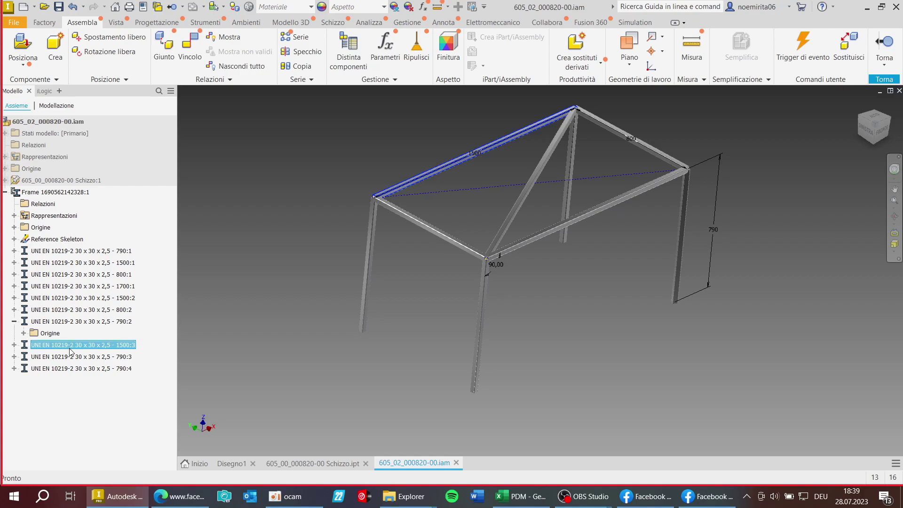
{"action": "left_click", "coordinate": [67, 322]}
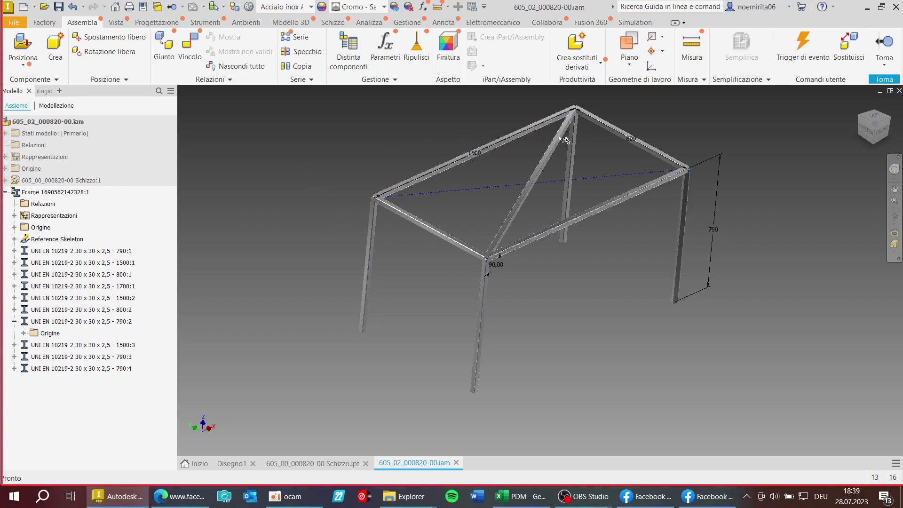
{"action": "left_click", "coordinate": [553, 155]}
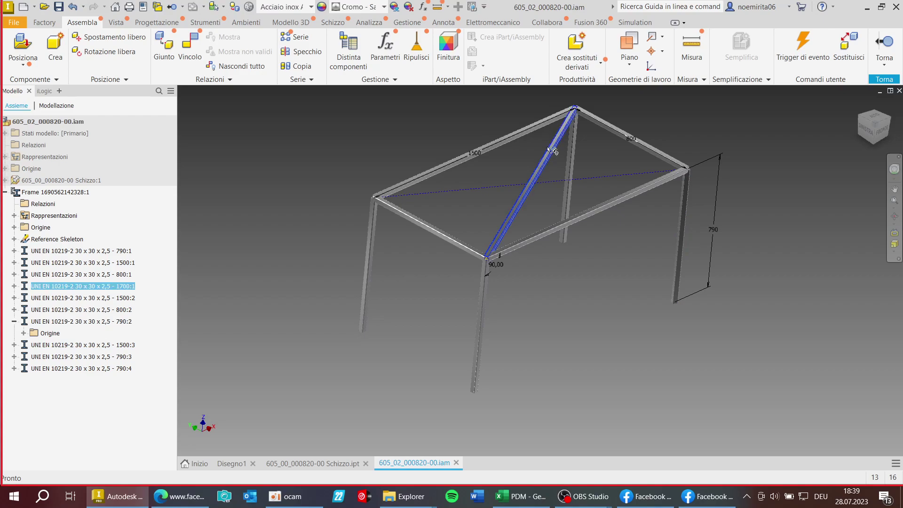
{"action": "right_click", "coordinate": [27, 291]}
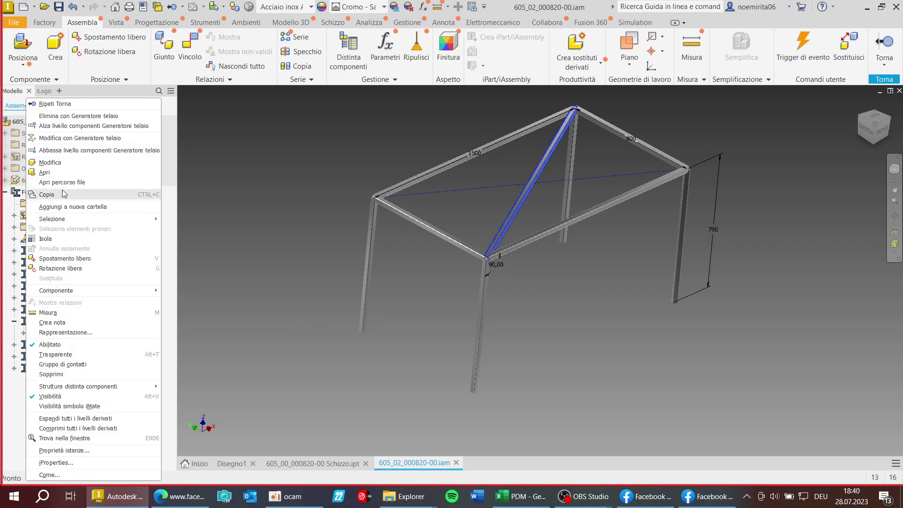
{"action": "left_click", "coordinate": [93, 117]}
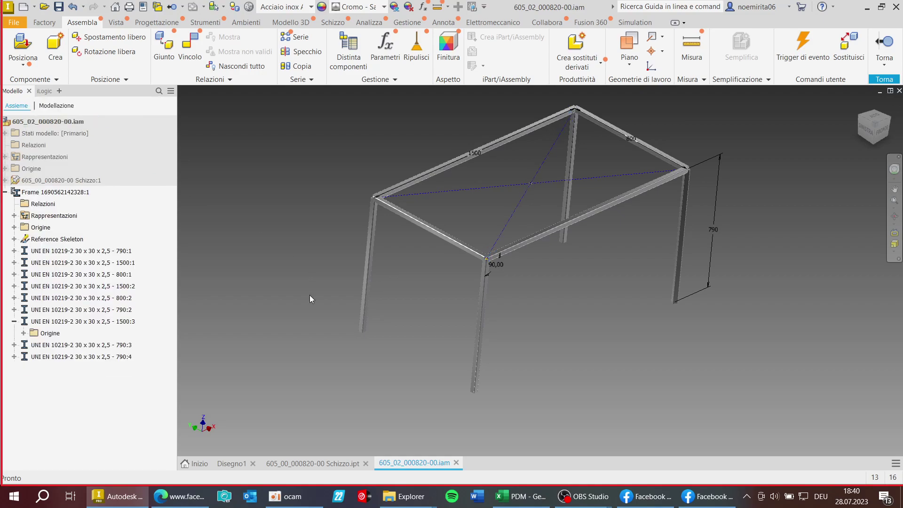
Finish editing the frame, return to the main assembly and save it with its modified components.
{"action": "scroll", "coordinate": [307, 298], "scroll_direction": "up", "scroll_amount": 5}
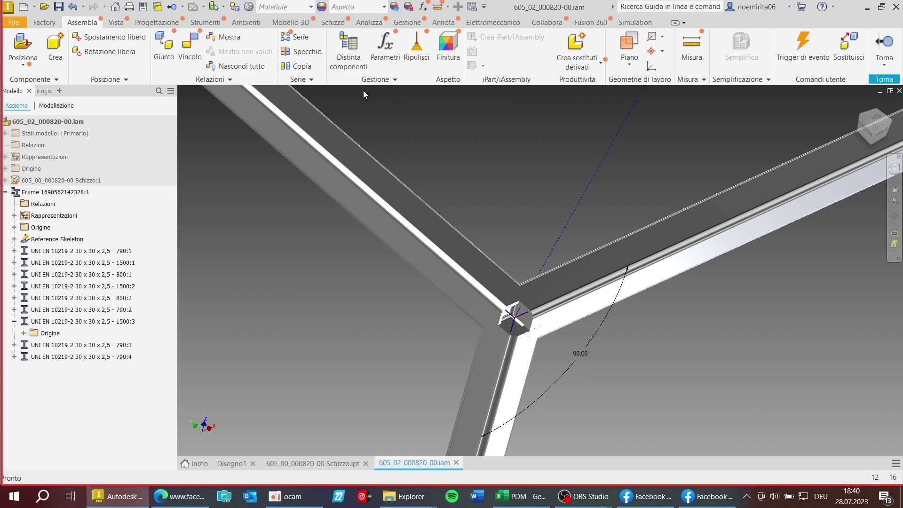
{"action": "left_click", "coordinate": [884, 44]}
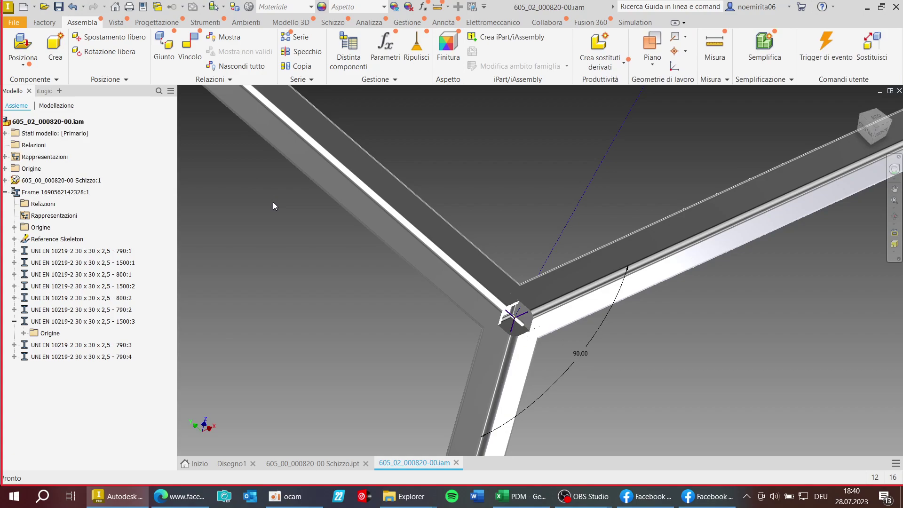
{"action": "left_click", "coordinate": [59, 7]}
{"action": "left_click", "coordinate": [417, 107]}
{"action": "scroll", "coordinate": [428, 150], "scroll_direction": "down", "scroll_amount": 6}
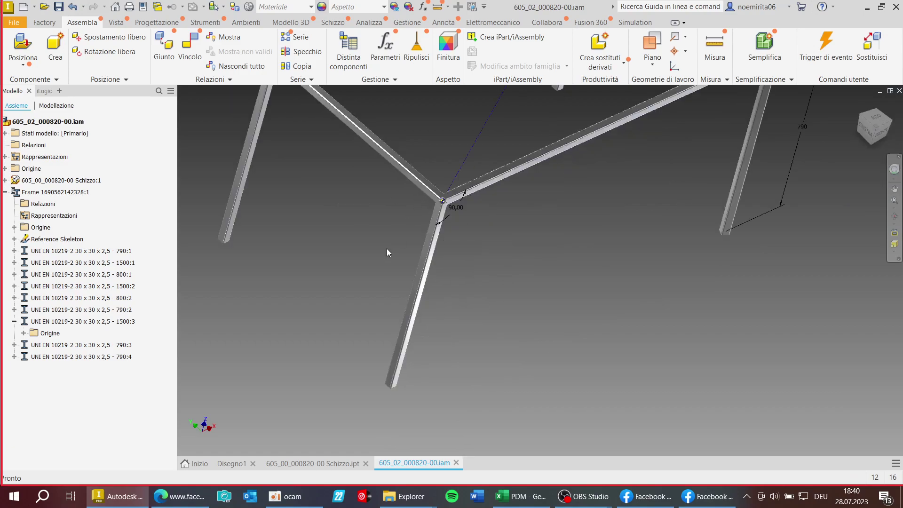
Switch to the sketch part 605_00_000820-00 Schizzo.ipt and dismiss the incoming message notification.
{"action": "scroll", "coordinate": [315, 259], "scroll_direction": "down", "scroll_amount": 5}
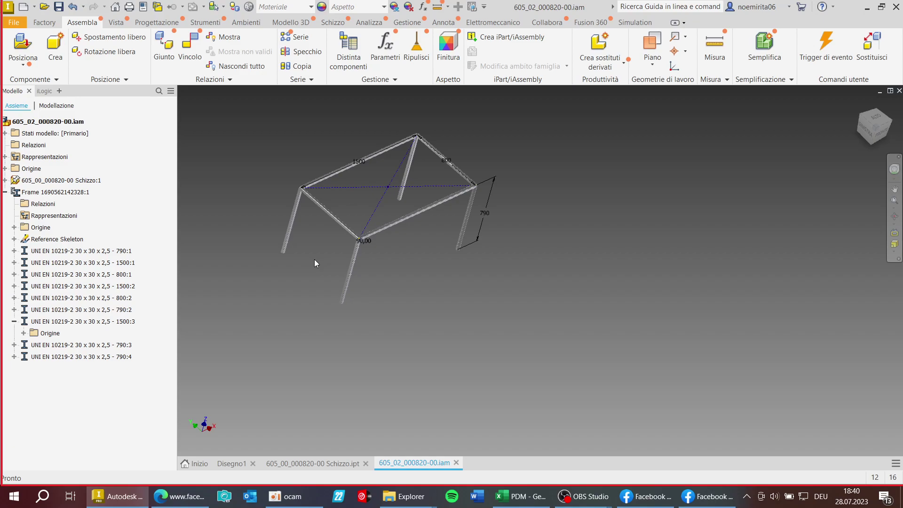
{"action": "key", "text": "F6"}
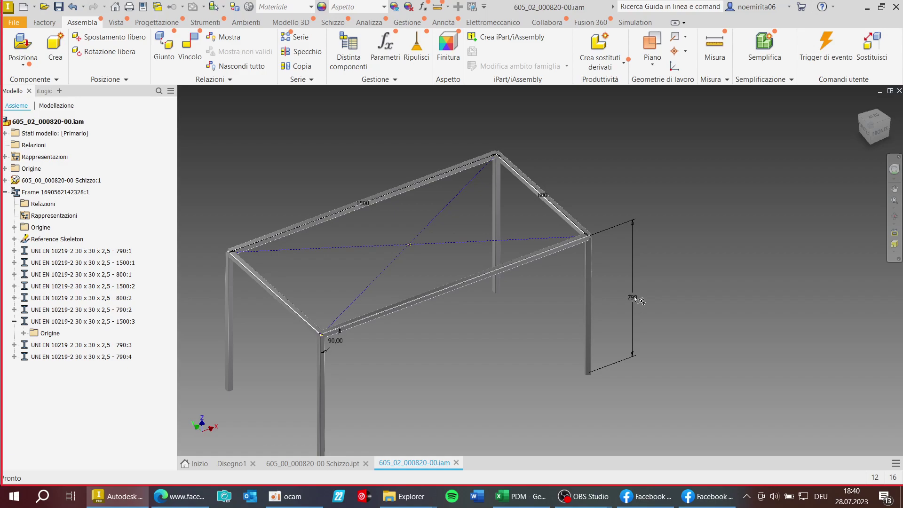
{"action": "left_click", "coordinate": [238, 464]}
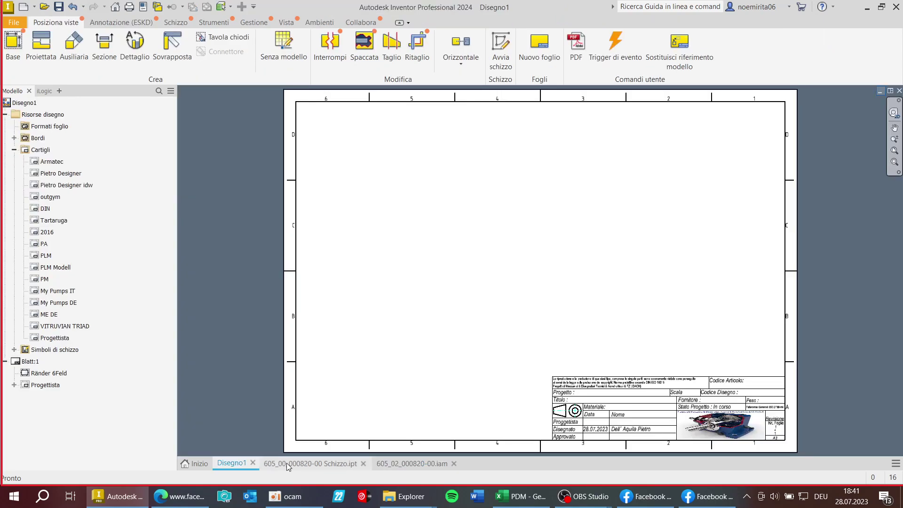
{"action": "left_click", "coordinate": [288, 463]}
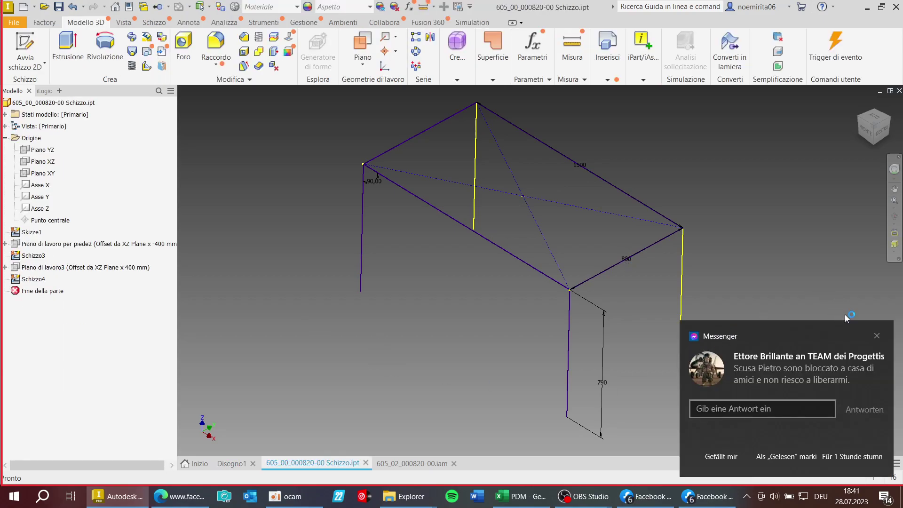
{"action": "left_click", "coordinate": [877, 335]}
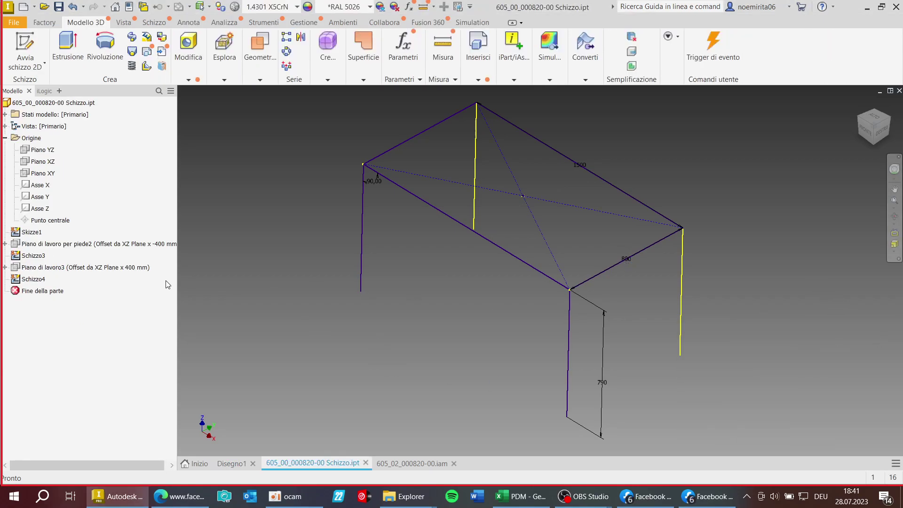
Move the 800 and 1500 dimensions of Skizze1 outward, clear of the rectangle, and finish the sketch.
{"action": "double_click", "coordinate": [19, 233]}
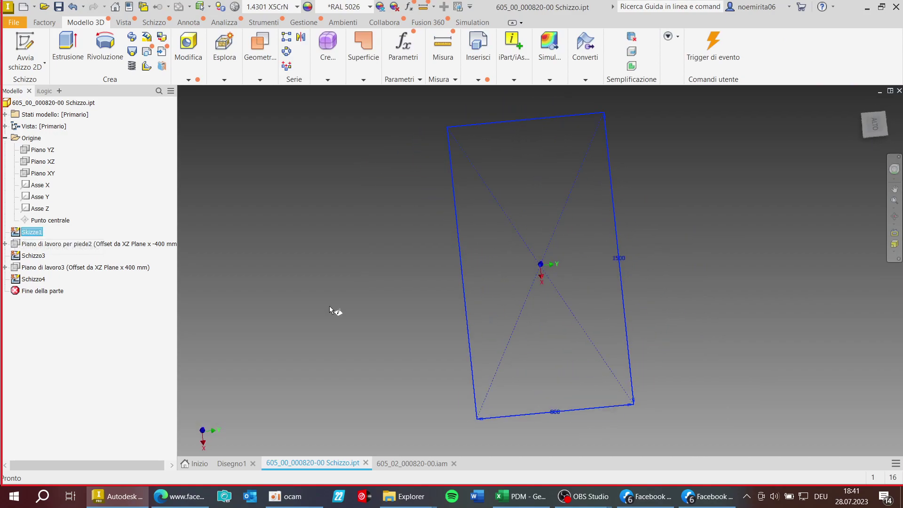
{"action": "left_click_drag", "start_coordinate": [540, 420], "coordinate": [540, 439]}
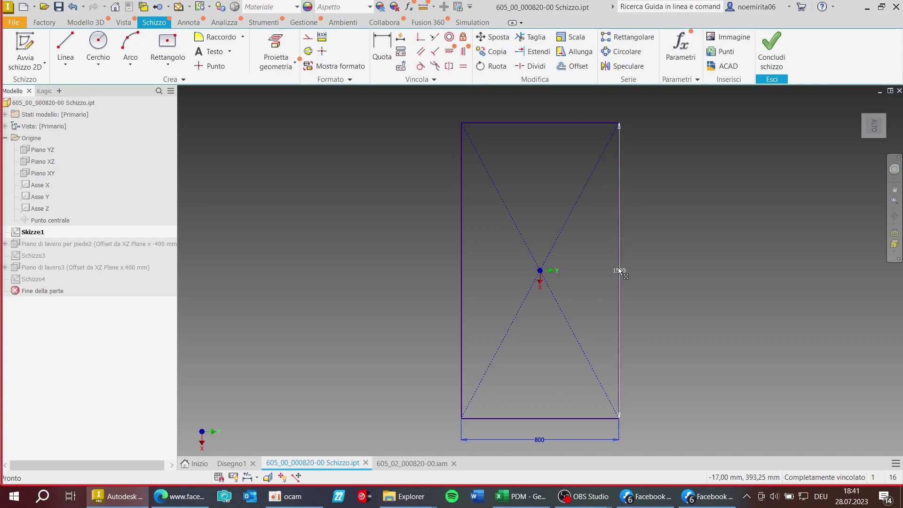
{"action": "left_click_drag", "start_coordinate": [618, 267], "coordinate": [676, 266]}
{"action": "left_click", "coordinate": [771, 50]}
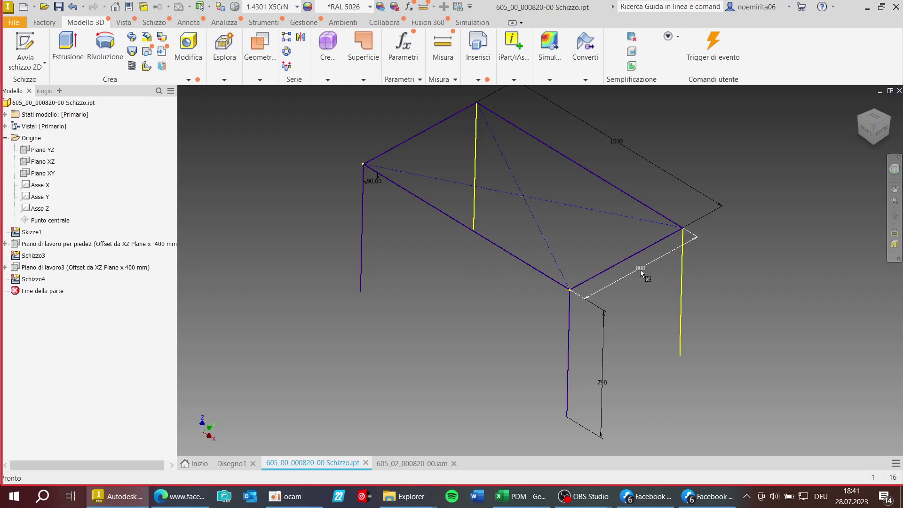
{"action": "left_click", "coordinate": [660, 277]}
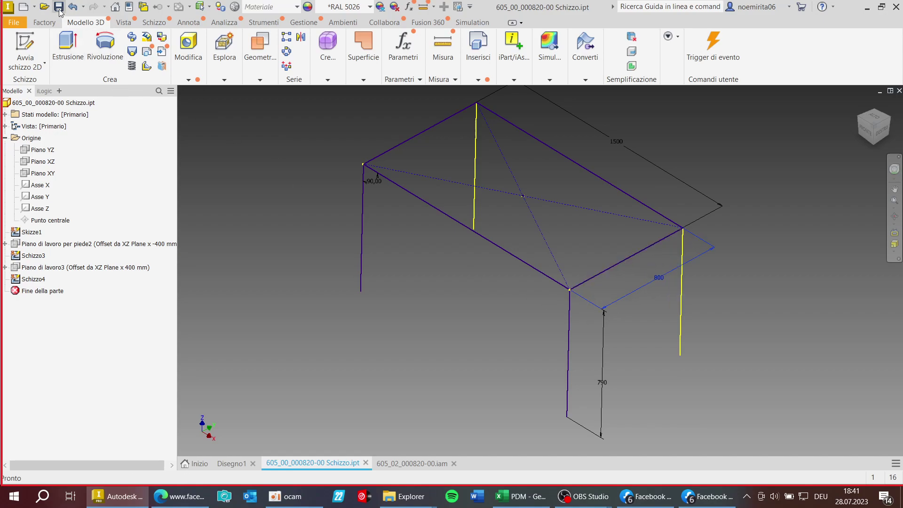
Save and close the sketch part, and return to the assembly 605_02_000820-00.iam.
{"action": "key", "text": "Escape"}
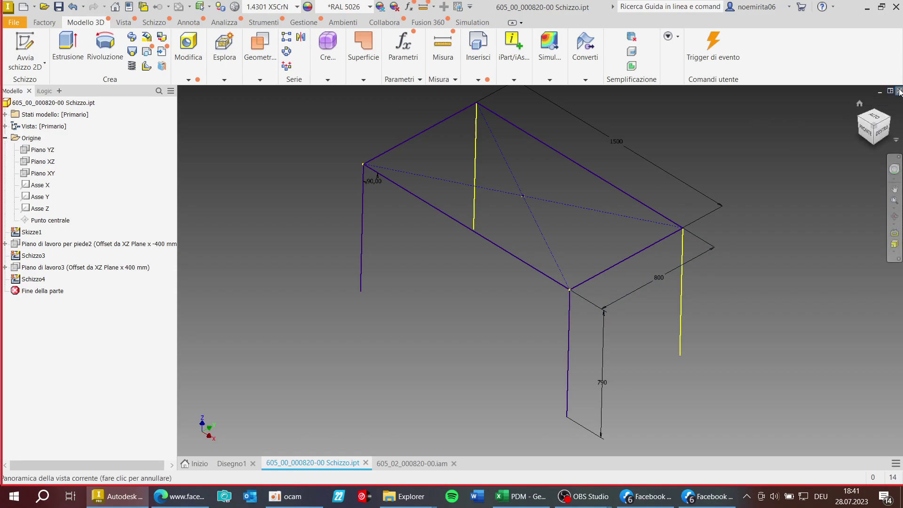
{"action": "left_click", "coordinate": [880, 92]}
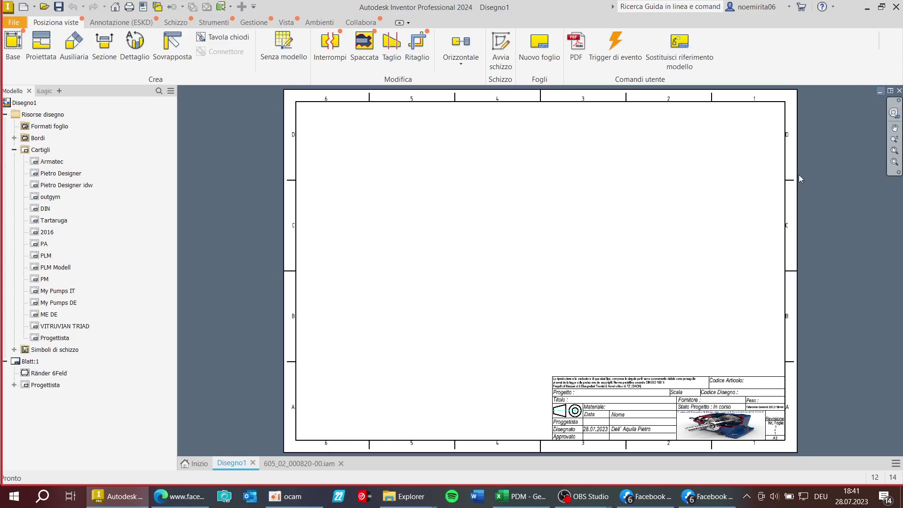
{"action": "key", "text": "ctrl+Tab"}
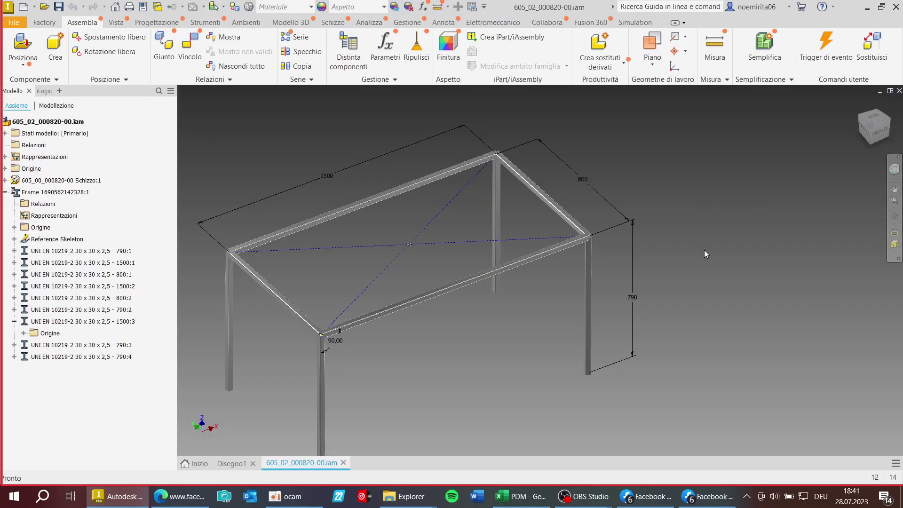
{"action": "scroll", "coordinate": [749, 201], "scroll_direction": "up", "scroll_amount": 3}
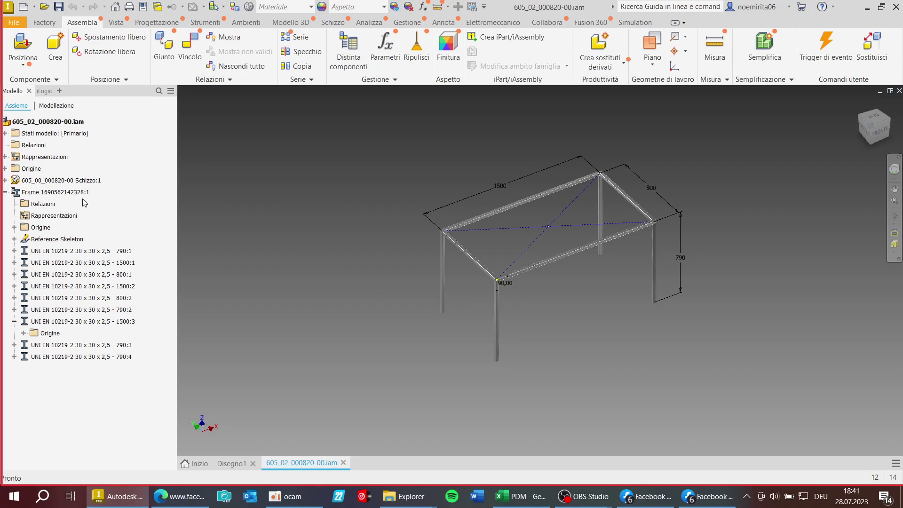
Try deleting the sketch component 605_00_000820-00 Schizzo:1 from the assembly, and undo the deletion.
{"action": "right_click", "coordinate": [40, 182]}
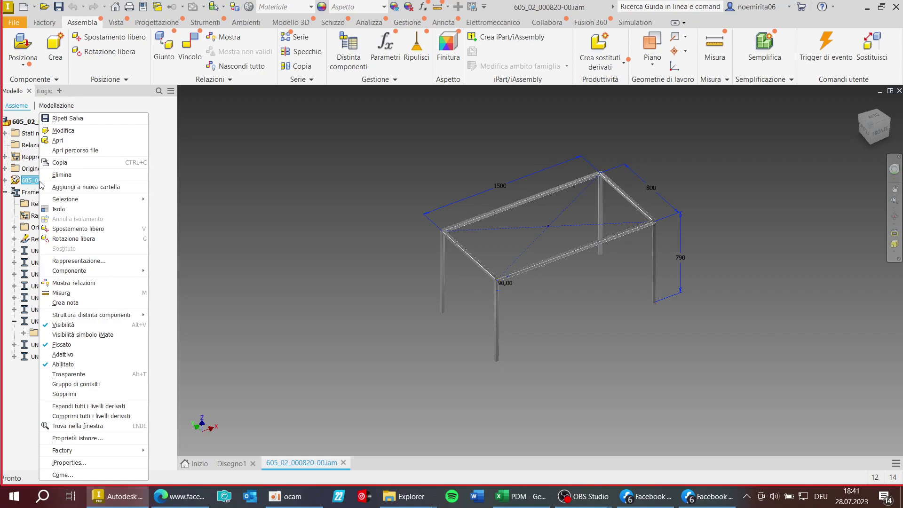
{"action": "left_click", "coordinate": [68, 177]}
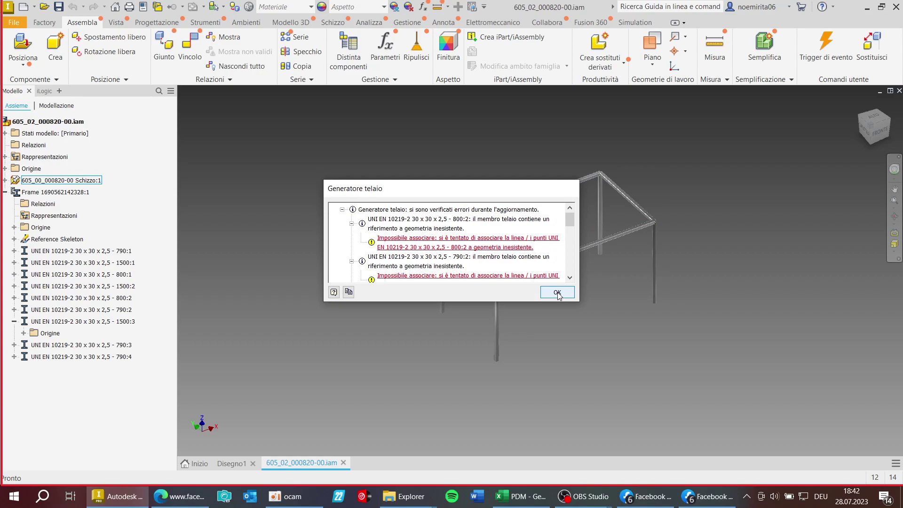
{"action": "left_click", "coordinate": [557, 292]}
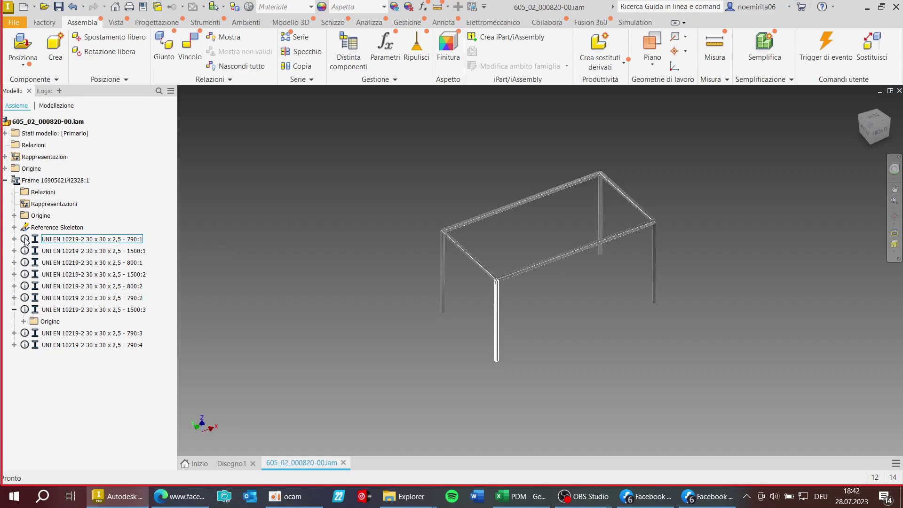
{"action": "mouse_move", "coordinate": [22, 268]}
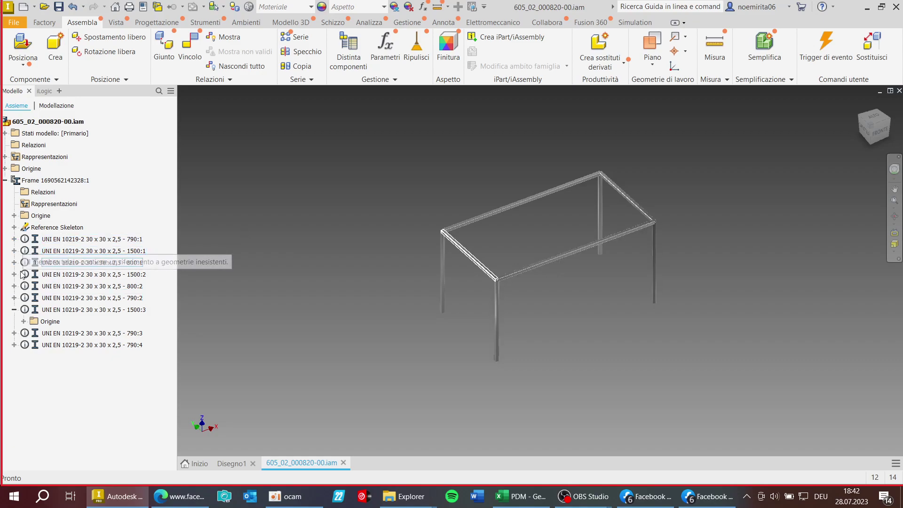
{"action": "left_click", "coordinate": [72, 8]}
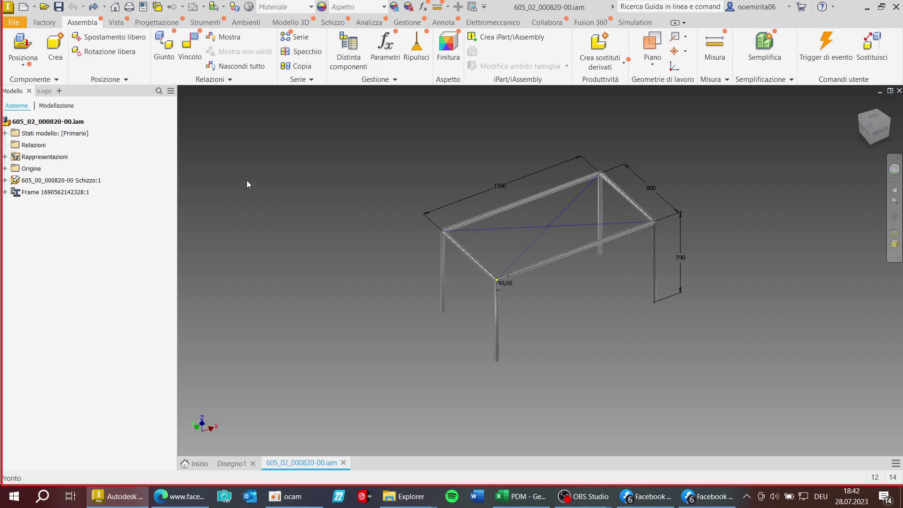
Hide the sketch component 605_00_000820-00 Schizzo:1 in the assembly by turning off its visibility.
{"action": "left_click", "coordinate": [4, 192]}
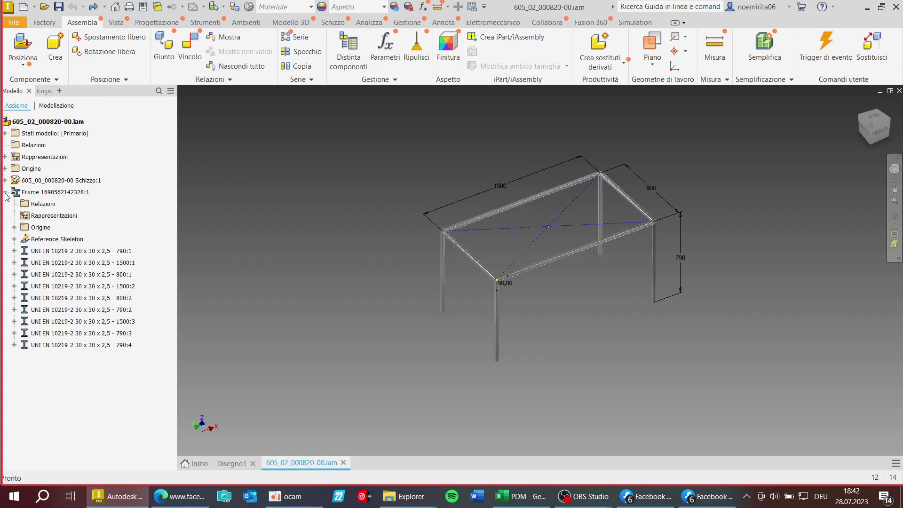
{"action": "left_click", "coordinate": [15, 182]}
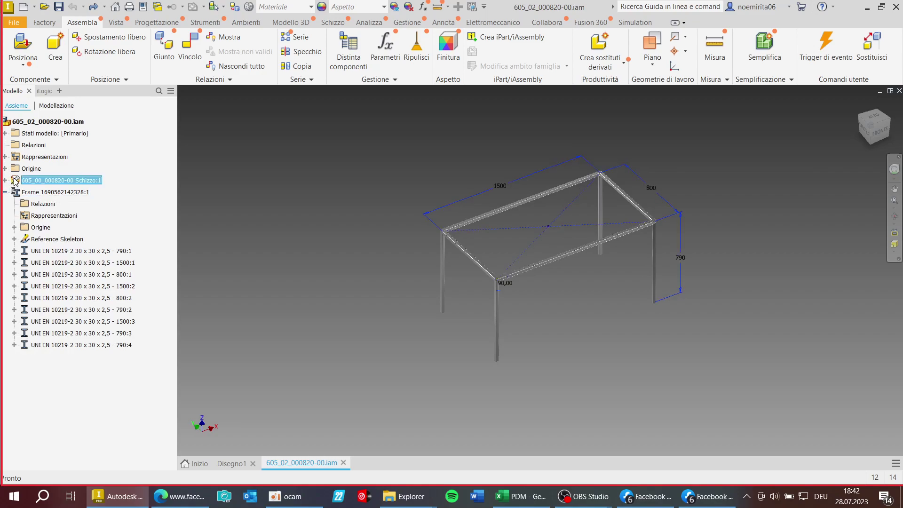
{"action": "right_click", "coordinate": [16, 181]}
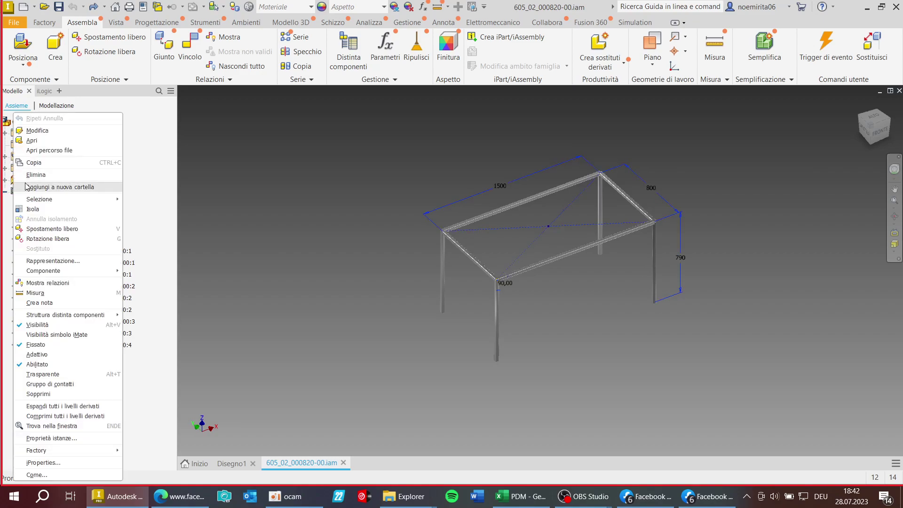
{"action": "left_click", "coordinate": [35, 325]}
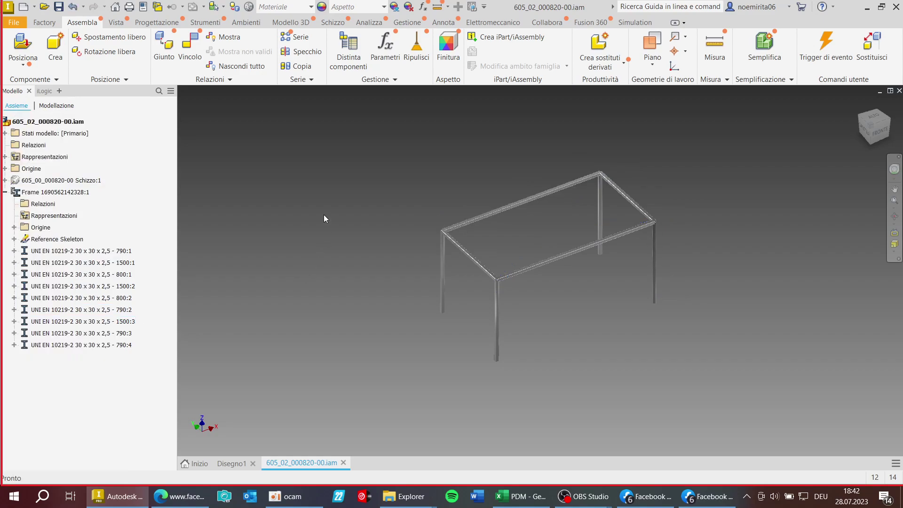
Save the assembly 605_02_000820-00.iam, accepting the exclusion of the context-dependent documents.
{"action": "left_click", "coordinate": [58, 7]}
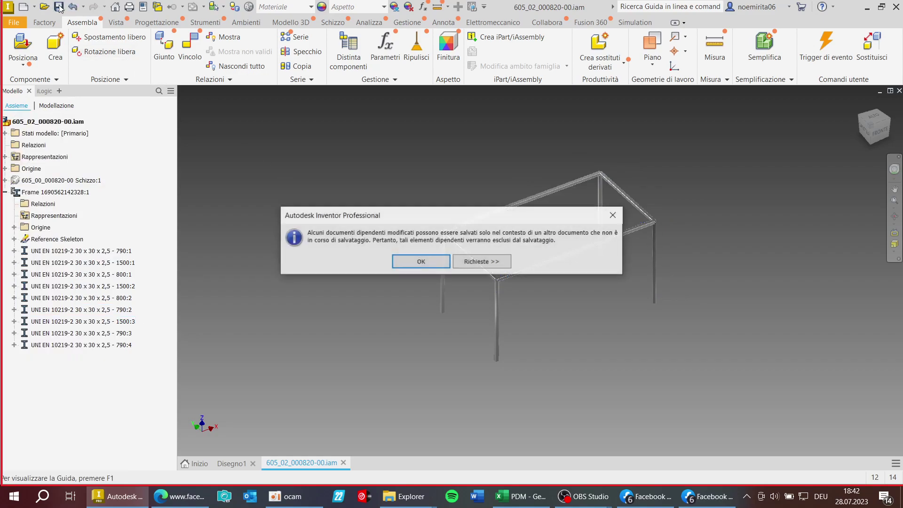
{"action": "left_click", "coordinate": [426, 262]}
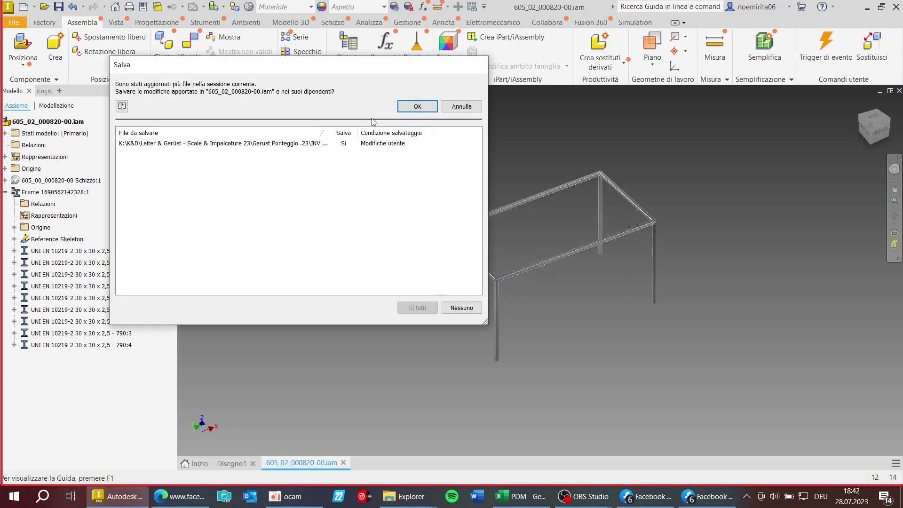
{"action": "left_click", "coordinate": [418, 107]}
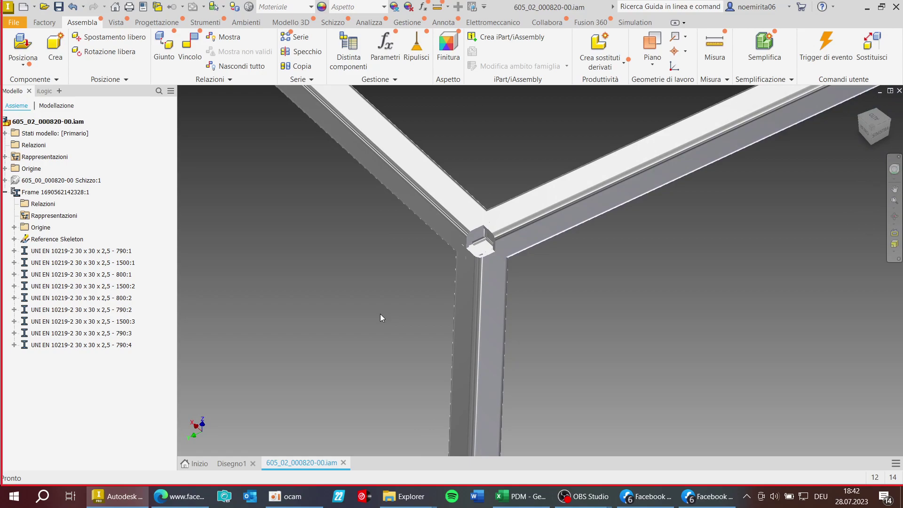
Miter the top members 30 x 30 x 2,5 - 1500:3 and 800:1 at their shared corner with a 1,5 mm gap.
{"action": "scroll", "coordinate": [380, 314], "scroll_direction": "up", "scroll_amount": 5}
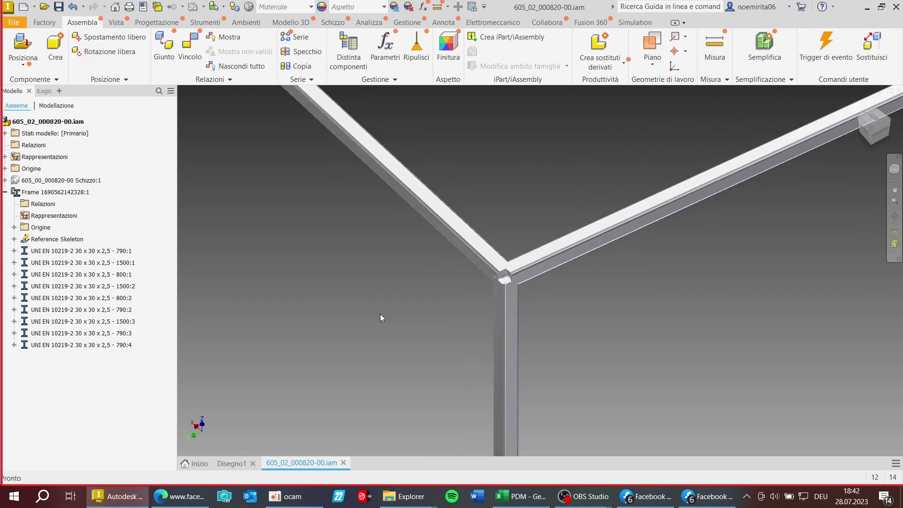
{"action": "scroll", "coordinate": [380, 314], "scroll_direction": "down", "scroll_amount": 5}
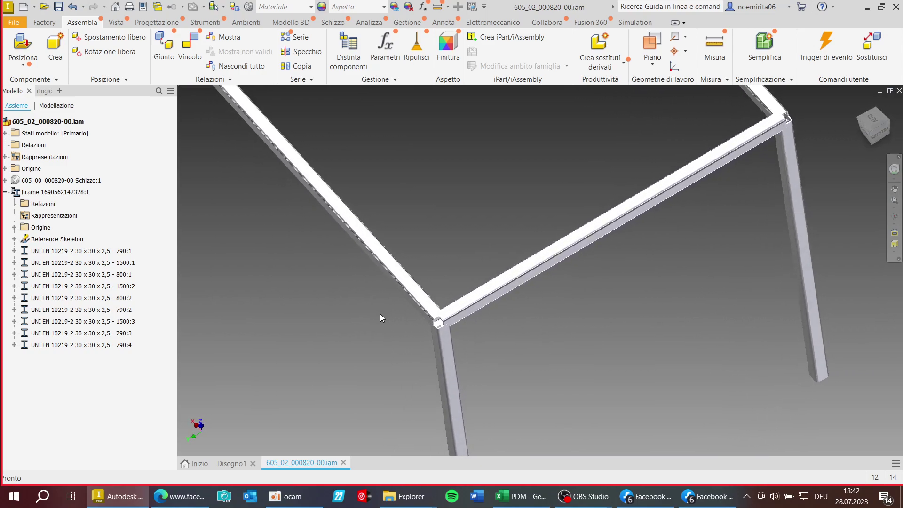
{"action": "left_click", "coordinate": [158, 22]}
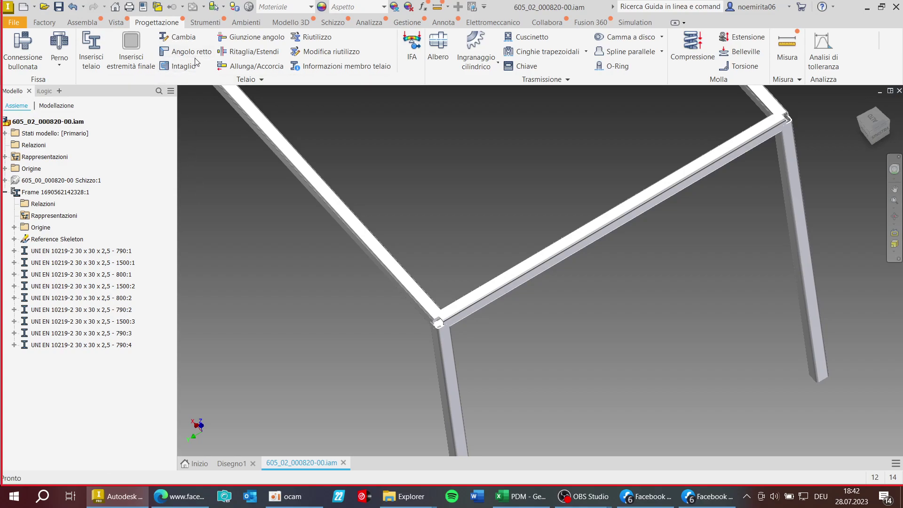
{"action": "scroll", "coordinate": [492, 158], "scroll_direction": "up", "scroll_amount": 3}
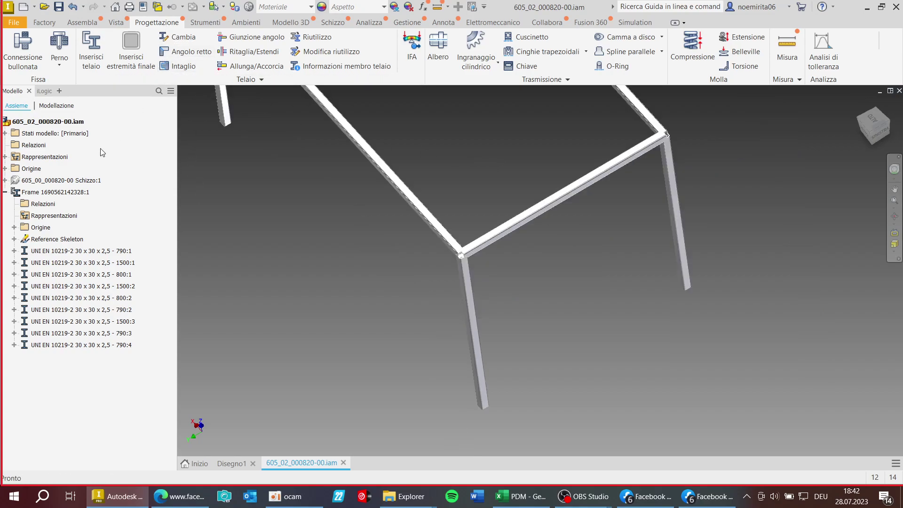
{"action": "left_click", "coordinate": [174, 51]}
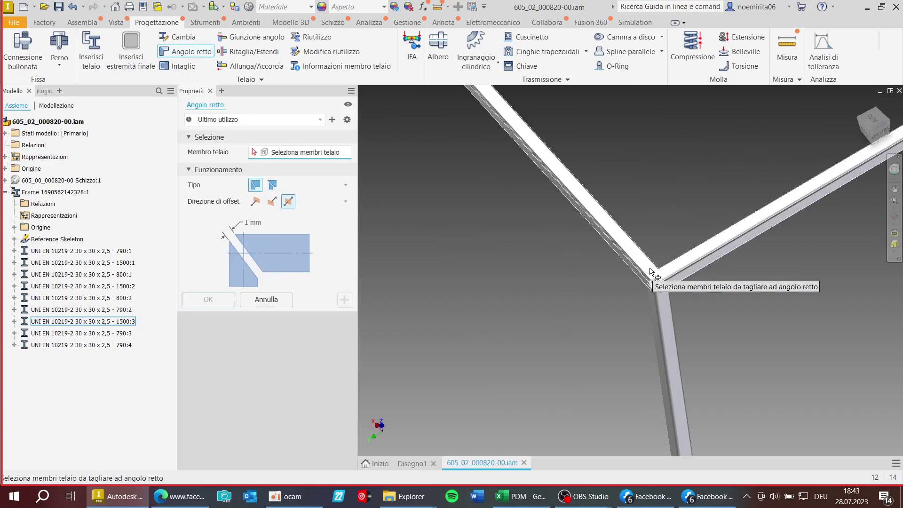
{"action": "left_click", "coordinate": [625, 243]}
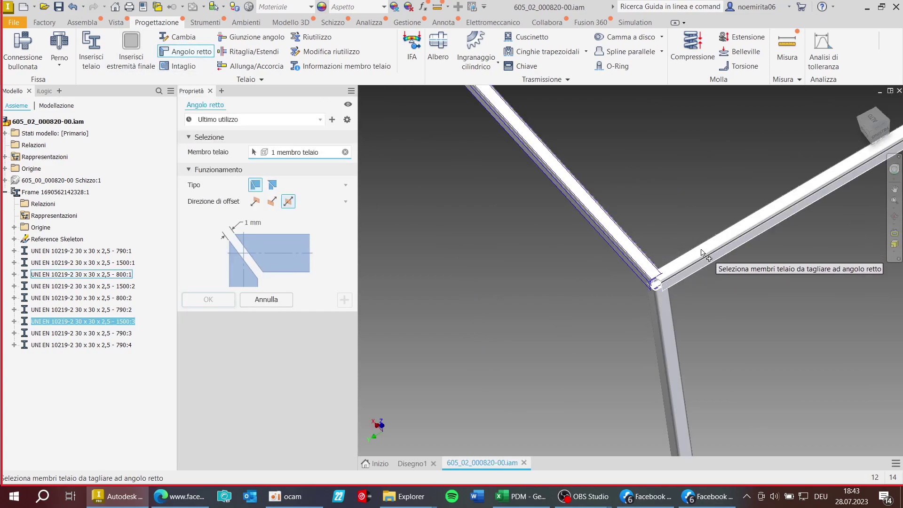
{"action": "left_click", "coordinate": [700, 249]}
{"action": "scroll", "coordinate": [626, 254], "scroll_direction": "up", "scroll_amount": 5}
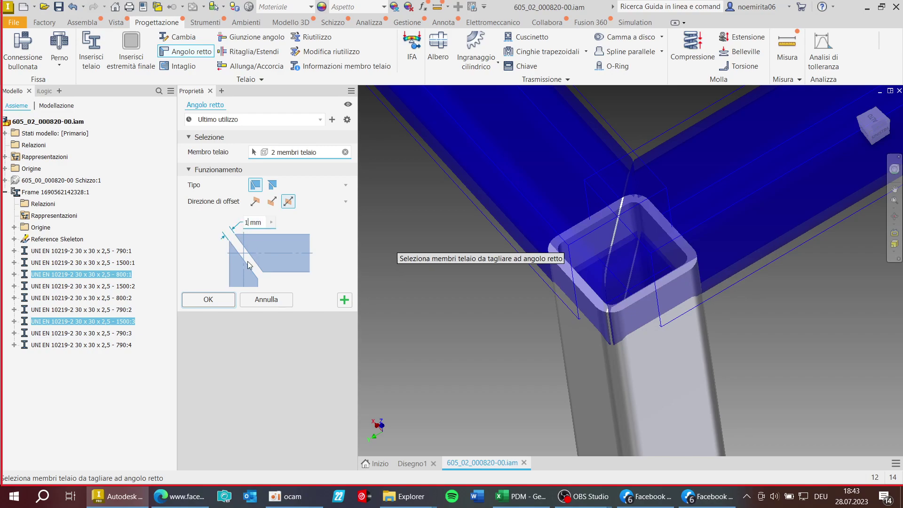
{"action": "type", "text": "54"}
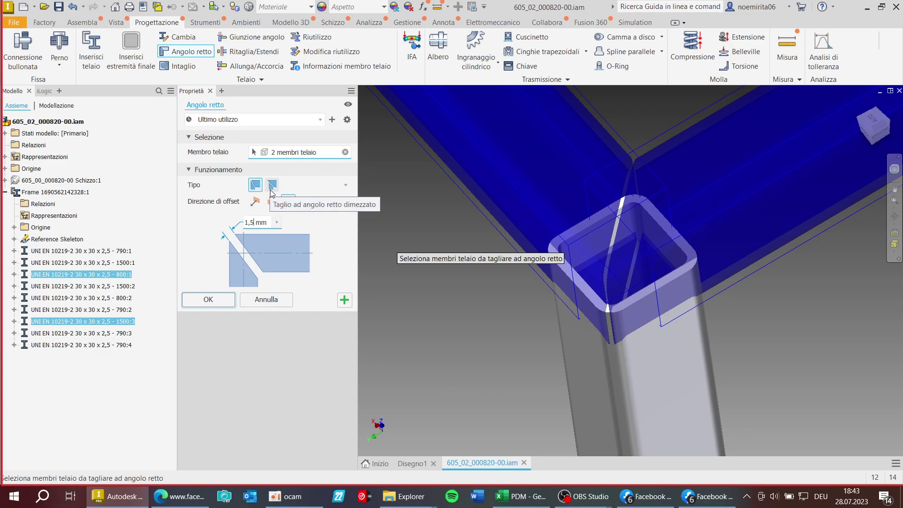
{"action": "scroll", "coordinate": [446, 273], "scroll_direction": "down", "scroll_amount": 5}
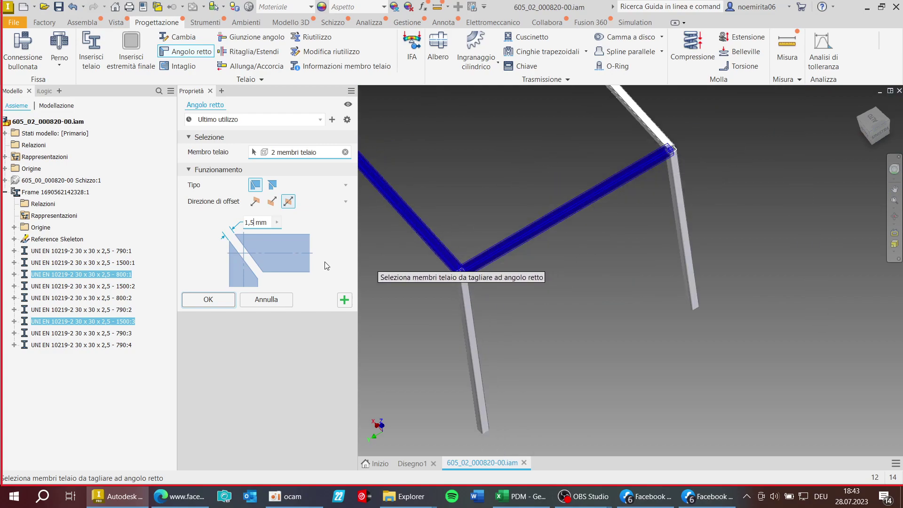
{"action": "left_click", "coordinate": [207, 300]}
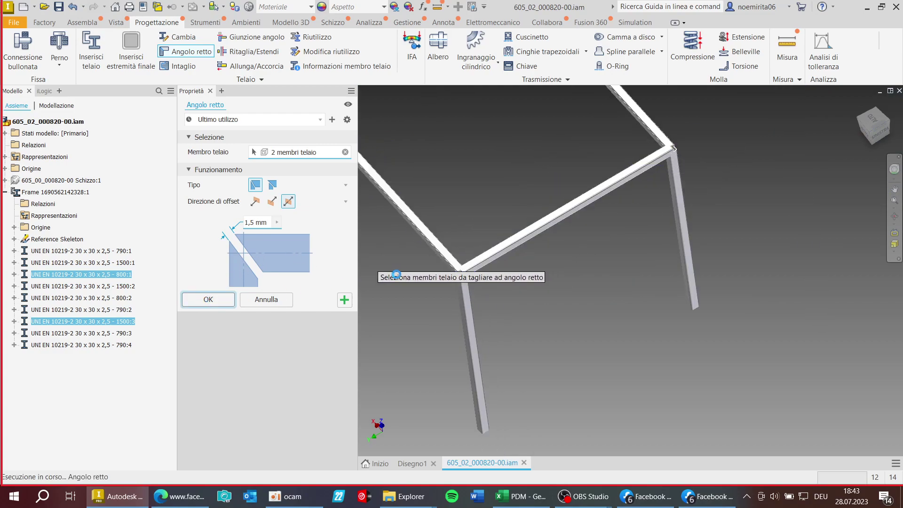
Examine the gap at the mitered top corner up close and from the side.
{"action": "scroll", "coordinate": [421, 283], "scroll_direction": "up", "scroll_amount": 6}
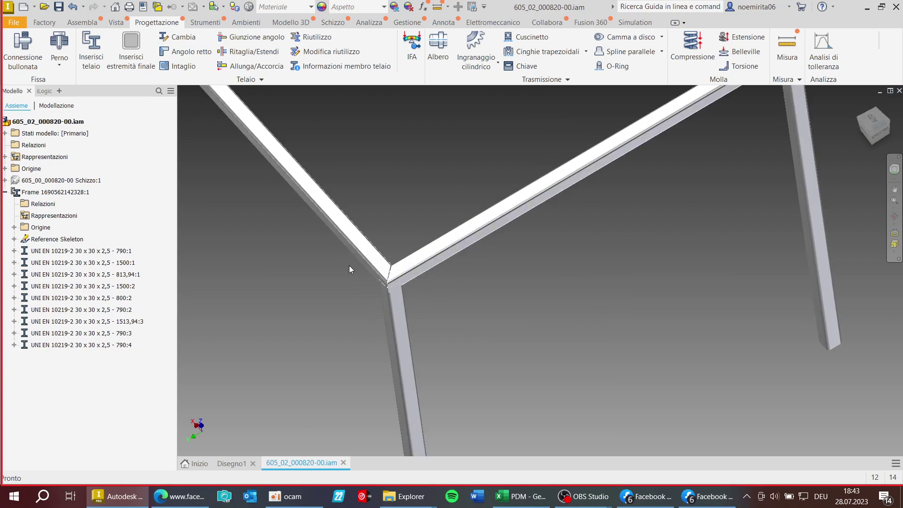
{"action": "scroll", "coordinate": [418, 285], "scroll_direction": "up", "scroll_amount": 3}
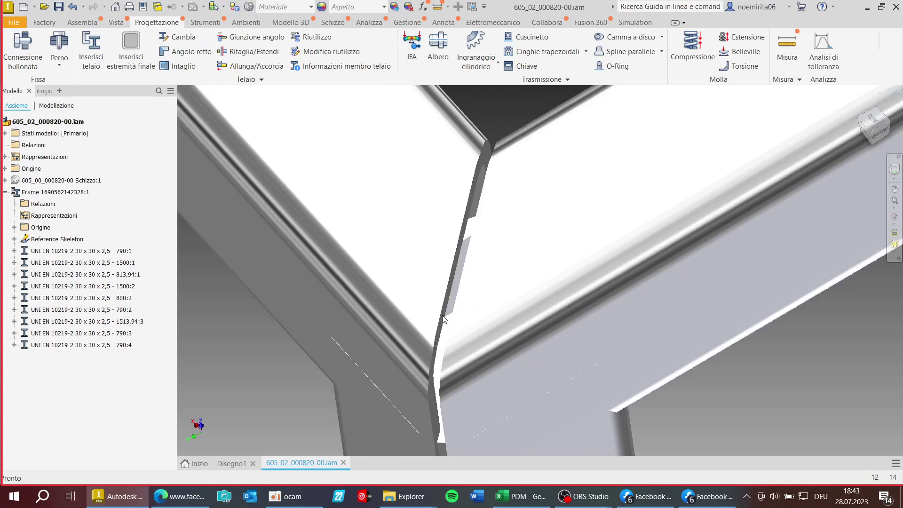
{"action": "scroll", "coordinate": [442, 319], "scroll_direction": "down", "scroll_amount": 6}
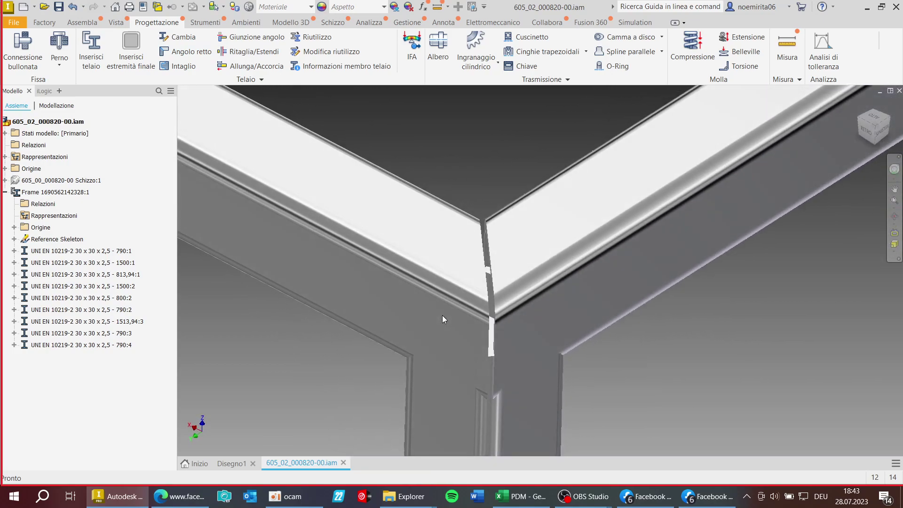
{"action": "scroll", "coordinate": [442, 319], "scroll_direction": "down", "scroll_amount": 5}
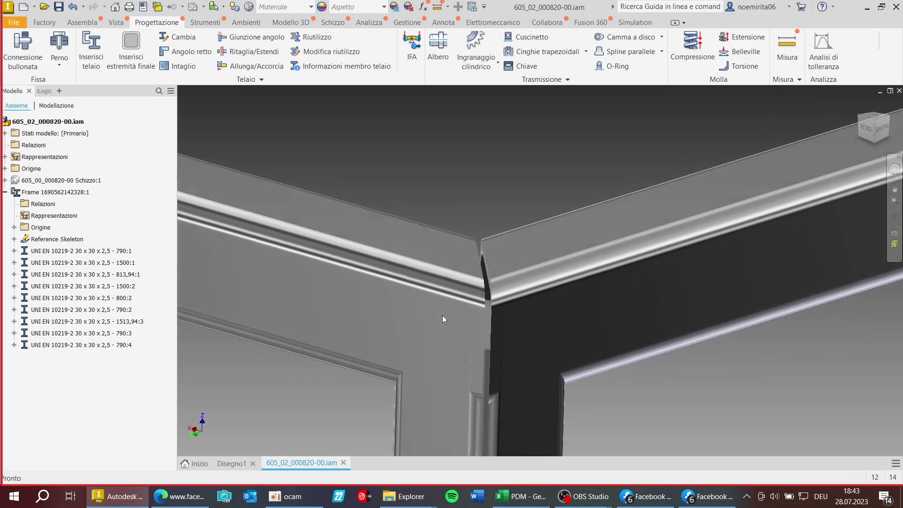
{"action": "scroll", "coordinate": [442, 315], "scroll_direction": "down", "scroll_amount": 2}
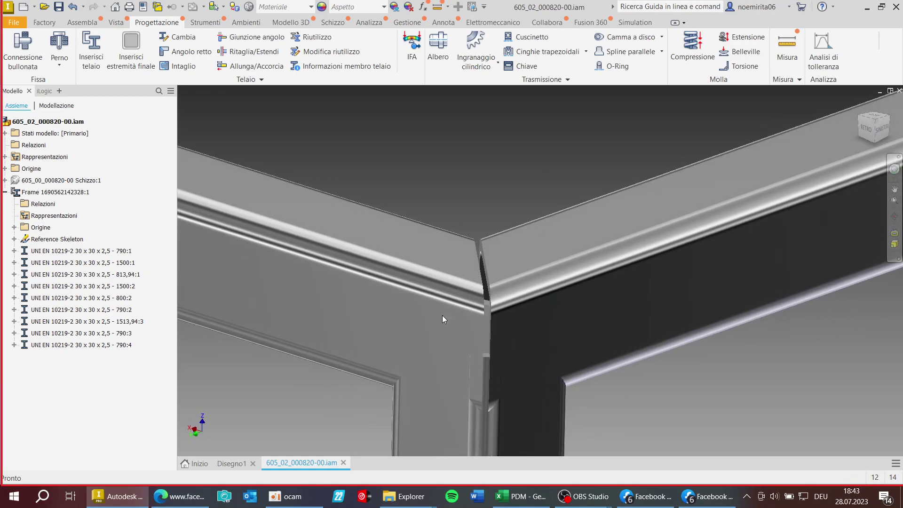
{"action": "scroll", "coordinate": [442, 316], "scroll_direction": "down", "scroll_amount": 8}
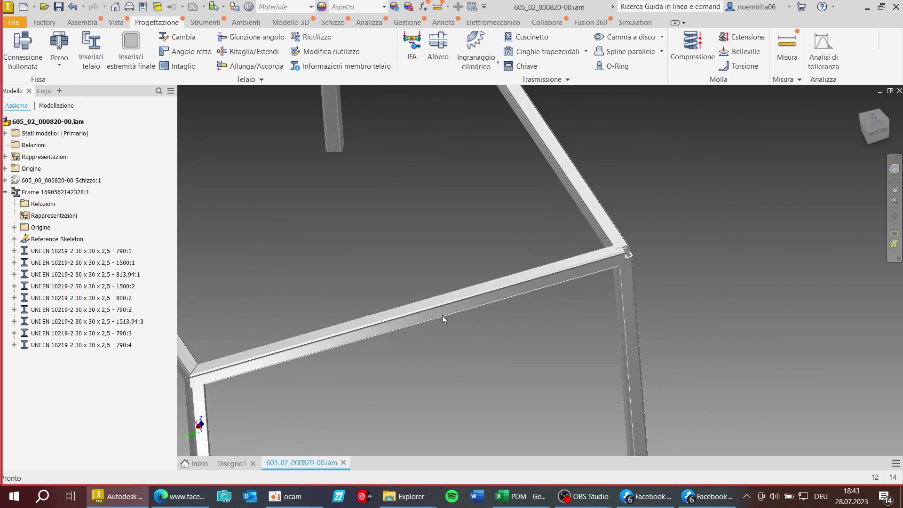
Miter the top members 813,94:1 and 1500:2 at their shared corner with a 0,5 mm gap.
{"action": "scroll", "coordinate": [442, 316], "scroll_direction": "up", "scroll_amount": 4}
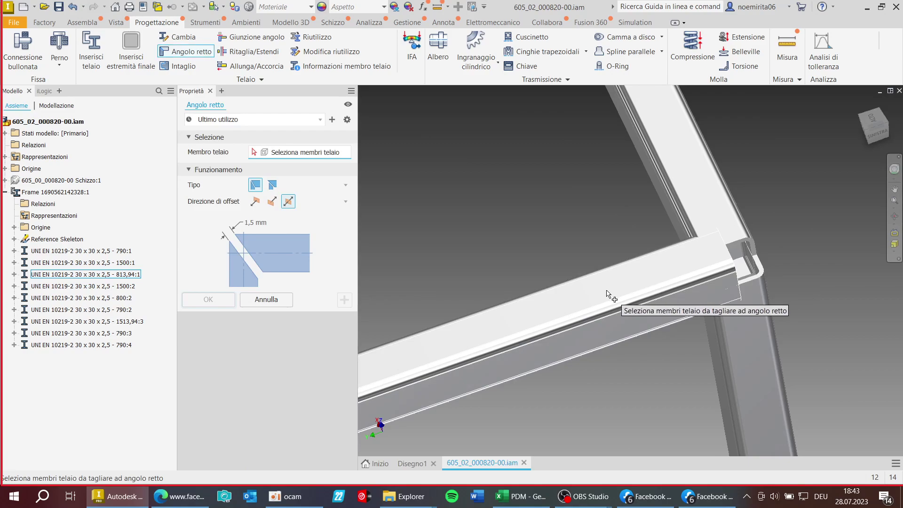
{"action": "left_click", "coordinate": [619, 282]}
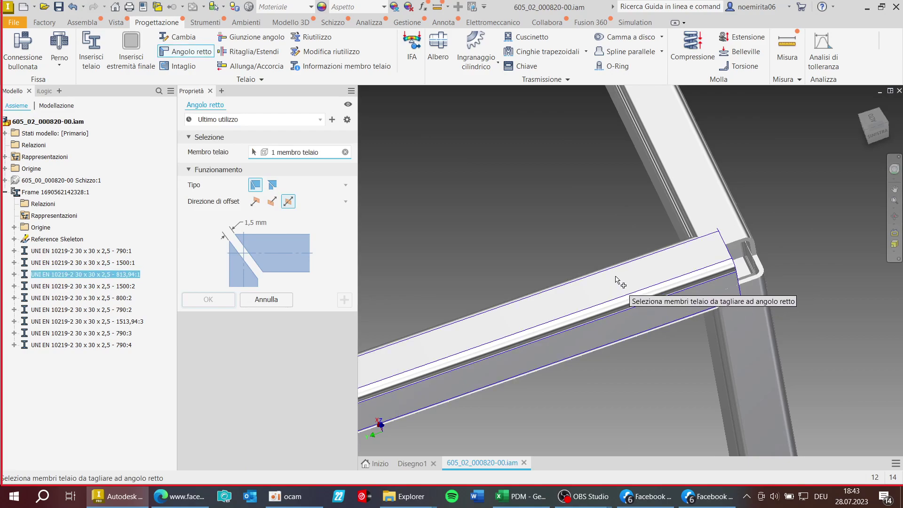
{"action": "left_click", "coordinate": [673, 182]}
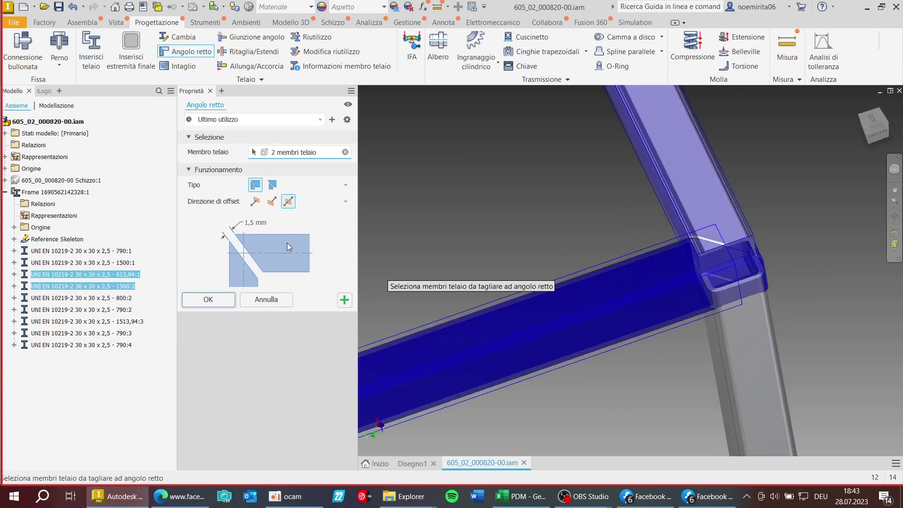
{"action": "left_click", "coordinate": [251, 224]}
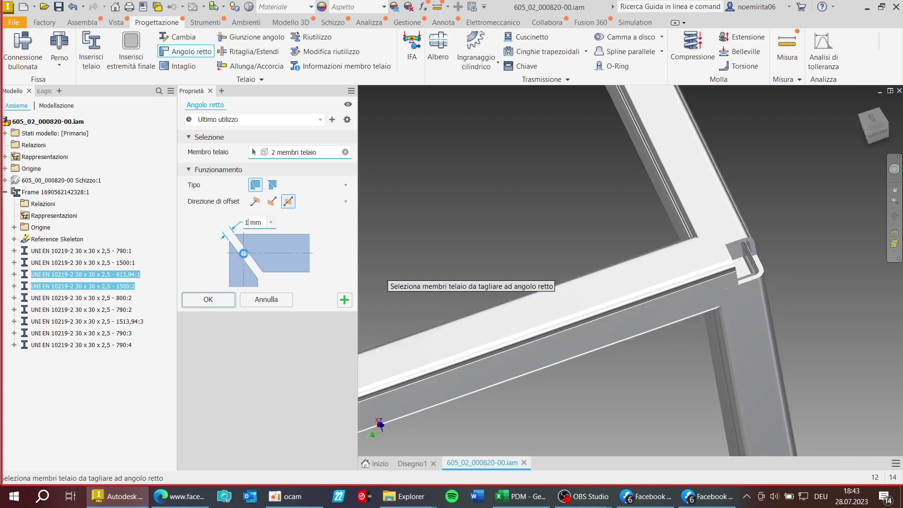
{"action": "key", "text": "BackSpace"}
{"action": "type", "text": "0,5"}
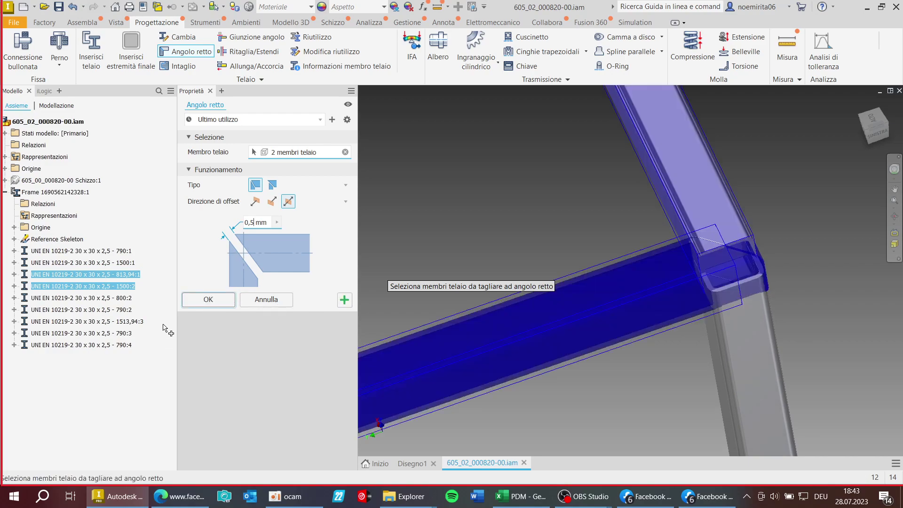
{"action": "left_click", "coordinate": [190, 300]}
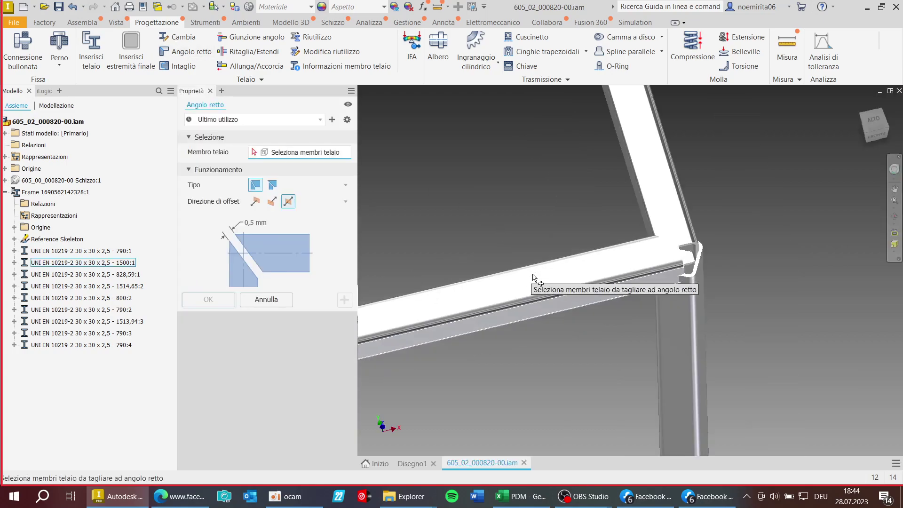
{"action": "left_click", "coordinate": [610, 280]}
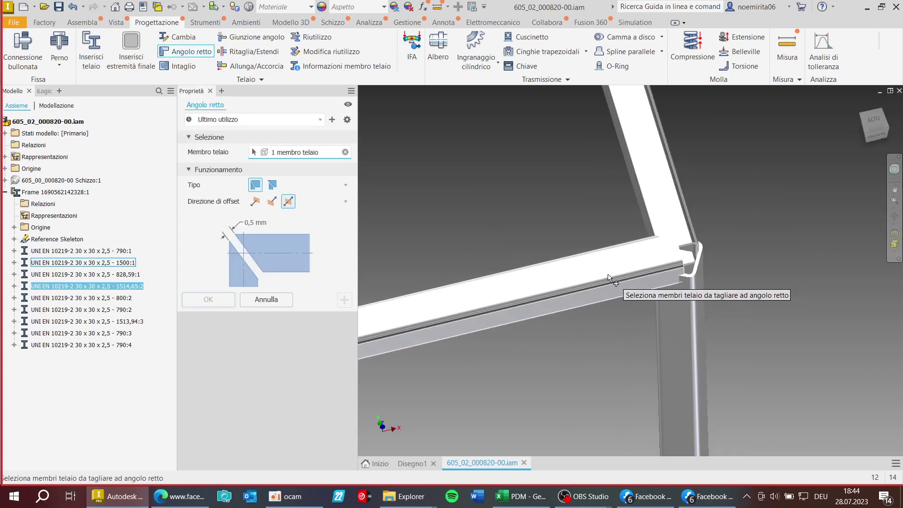
{"action": "left_click", "coordinate": [604, 288]}
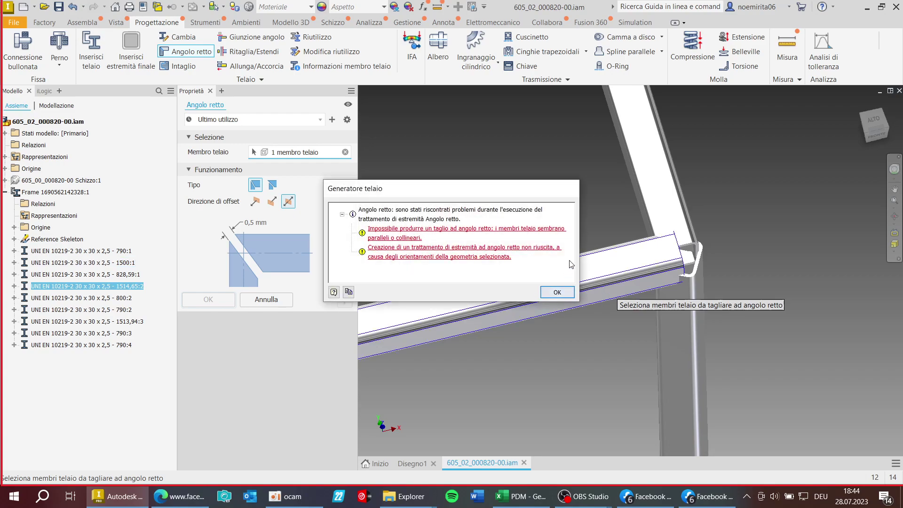
{"action": "left_click", "coordinate": [545, 291]}
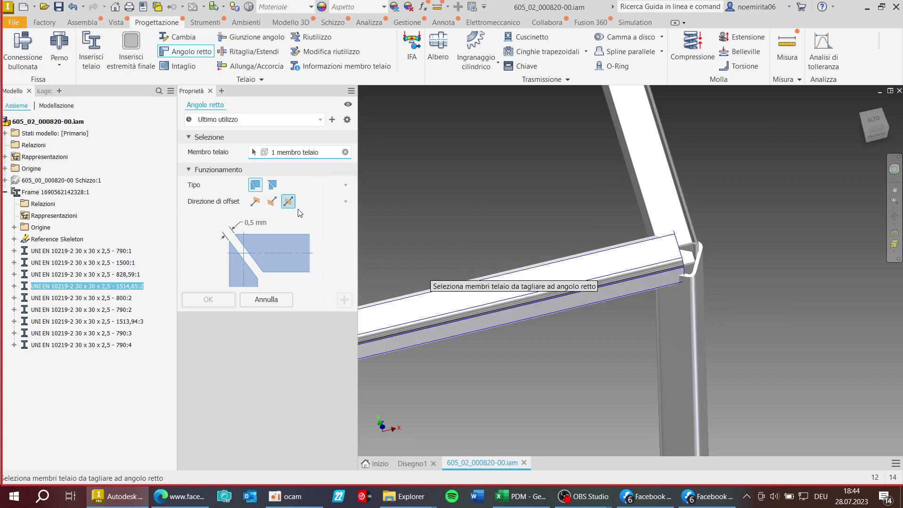
{"action": "scroll", "coordinate": [540, 218], "scroll_direction": "down", "scroll_amount": 5}
{"action": "middle_click_drag", "start_coordinate": [585, 225], "coordinate": [629, 285]}
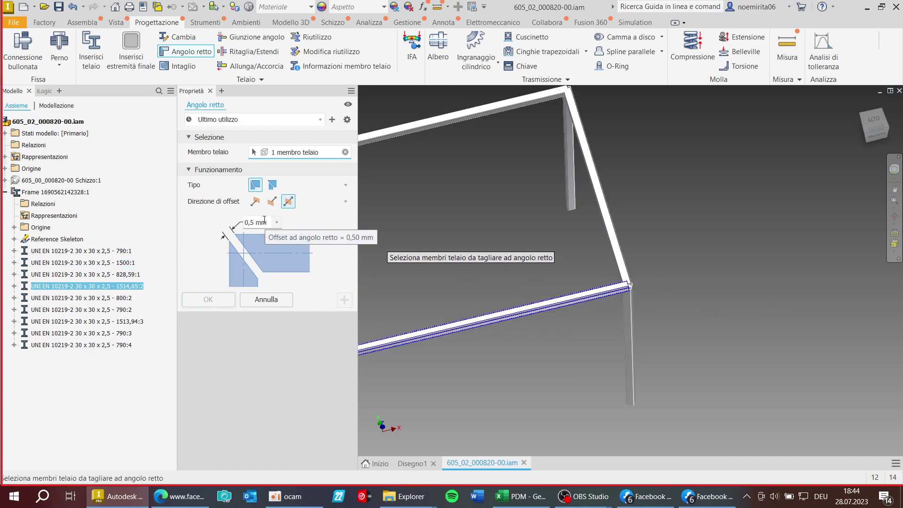
{"action": "left_click", "coordinate": [265, 299]}
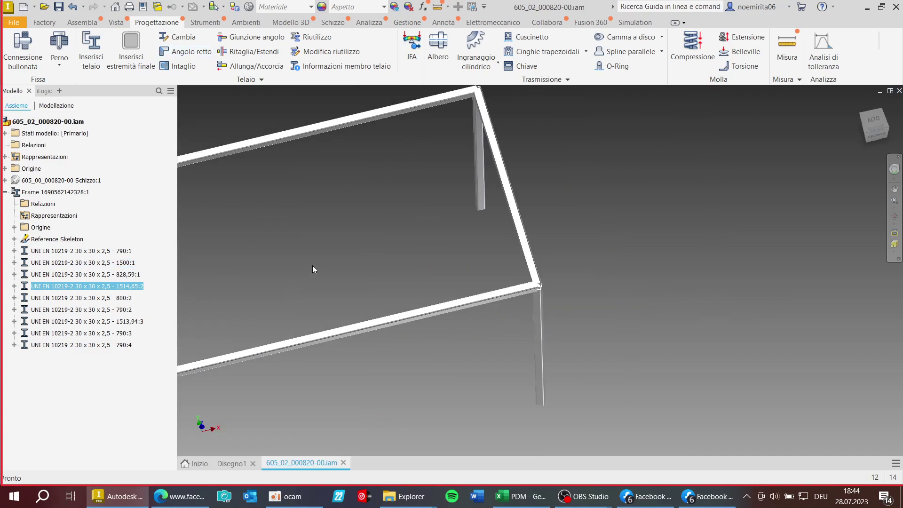
Examine the table frame's top corners from several angles to find the joints without a miter.
{"action": "scroll", "coordinate": [473, 249], "scroll_direction": "up", "scroll_amount": 4}
{"action": "scroll", "coordinate": [547, 275], "scroll_direction": "down", "scroll_amount": 2}
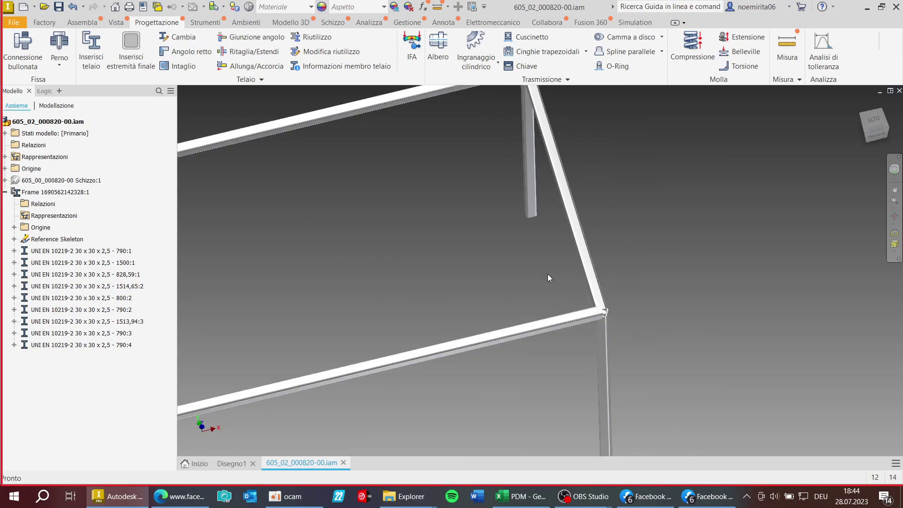
{"action": "key", "text": "F5"}
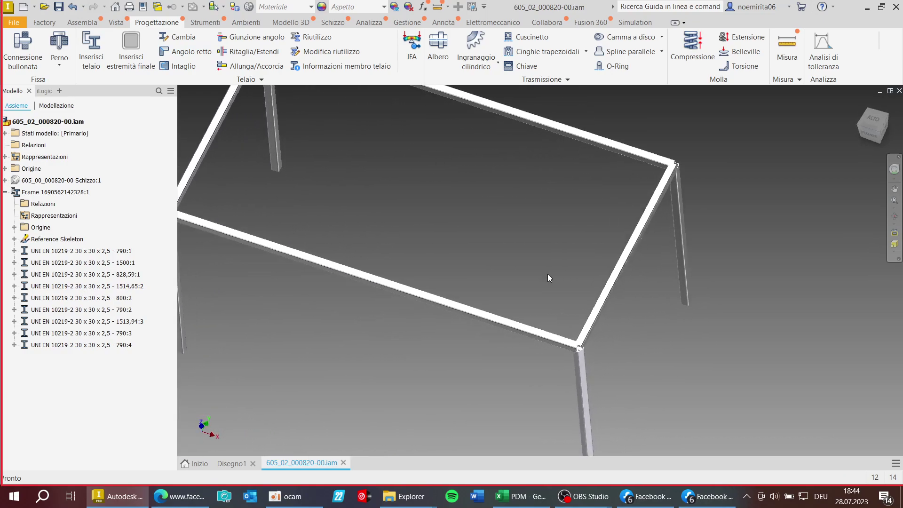
{"action": "key", "text": "F5"}
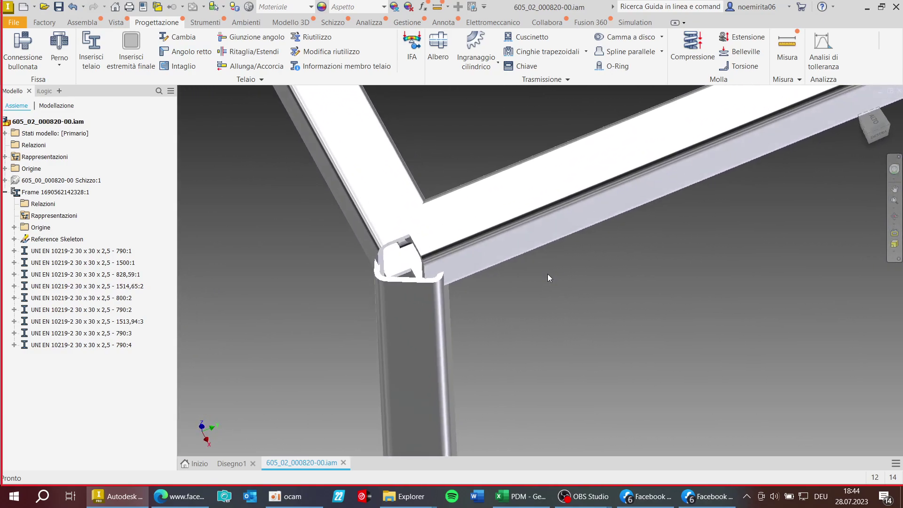
{"action": "key", "text": "F5"}
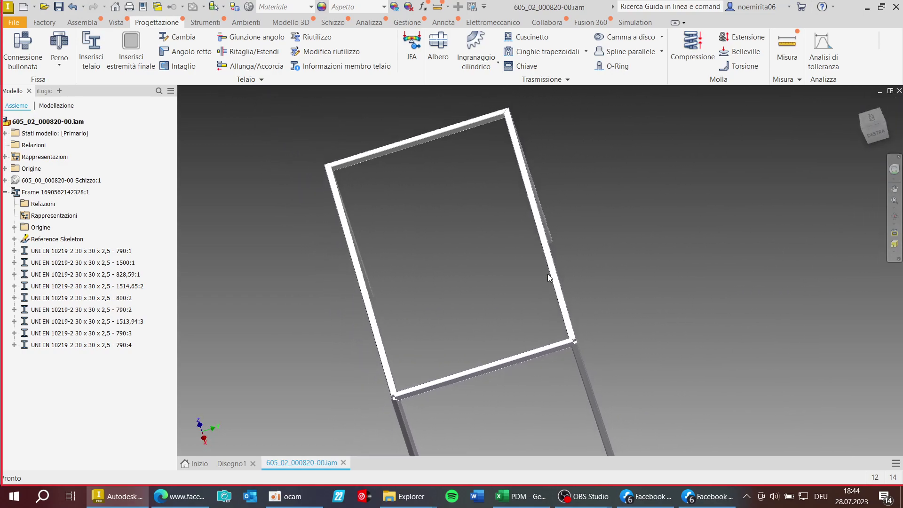
{"action": "key", "text": "F5"}
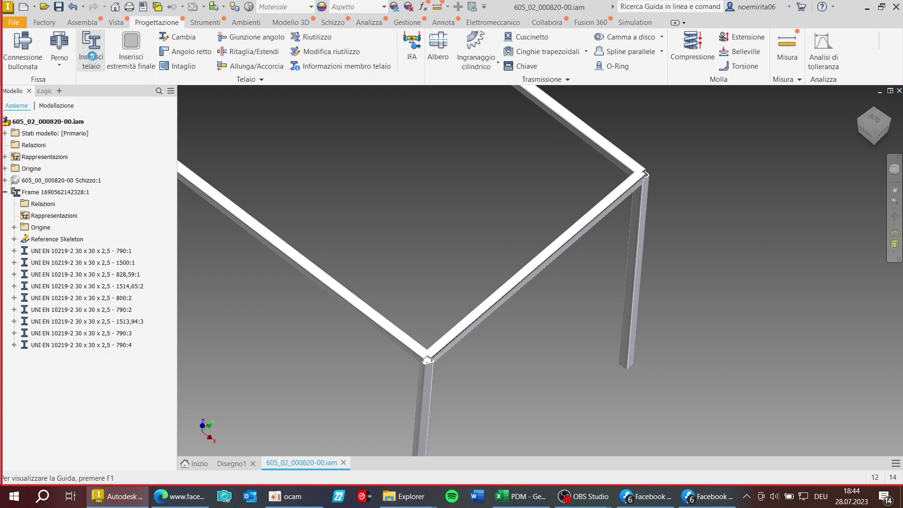
{"action": "left_click", "coordinate": [91, 56]}
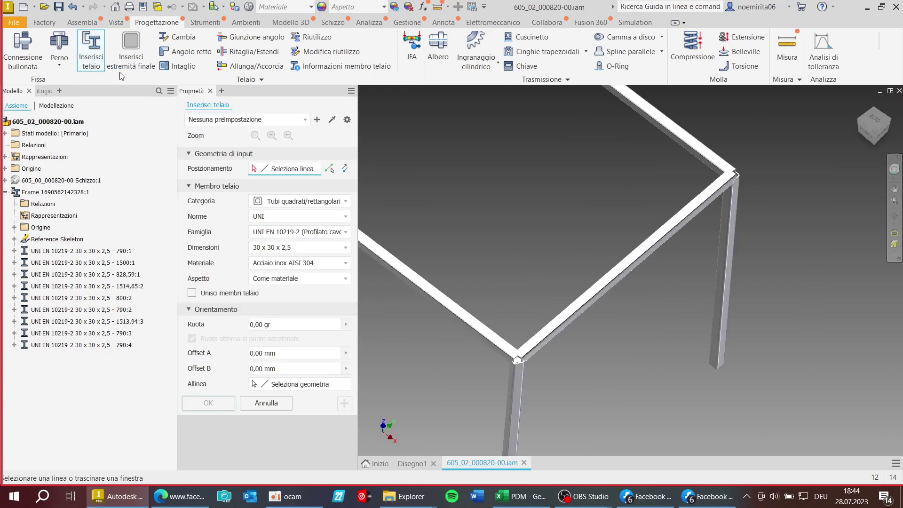
{"action": "left_click", "coordinate": [274, 403]}
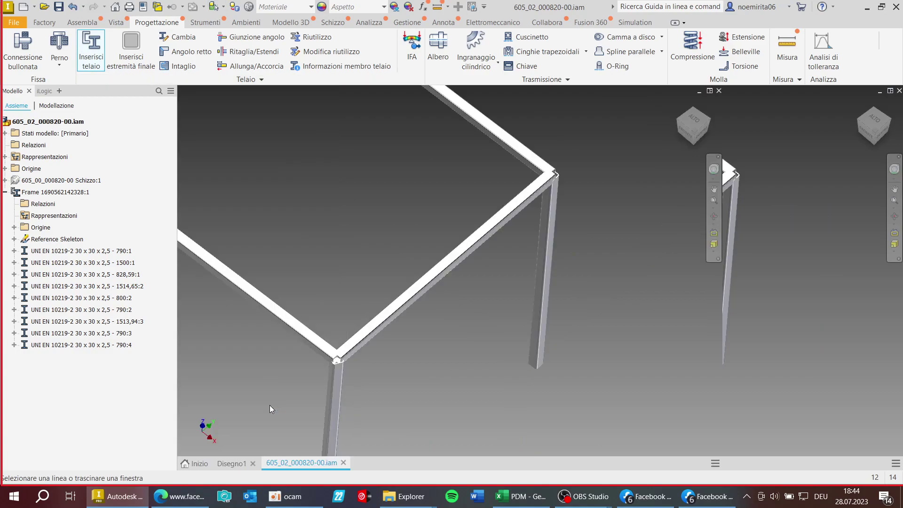
{"action": "left_click", "coordinate": [185, 51]}
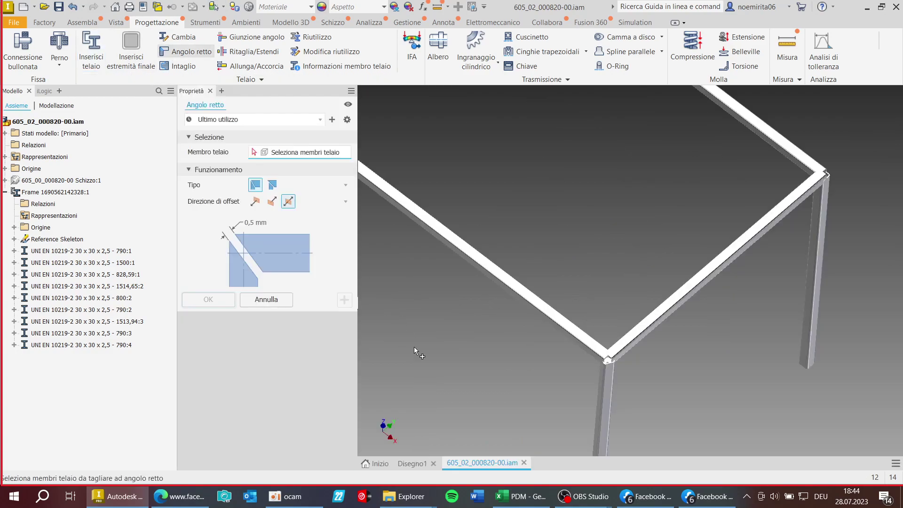
{"action": "left_click", "coordinate": [494, 328]}
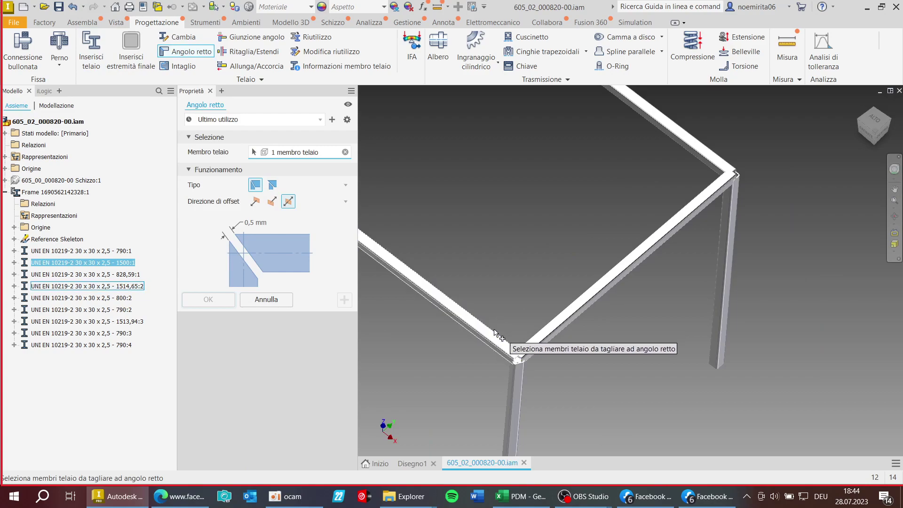
{"action": "left_click", "coordinate": [495, 339]}
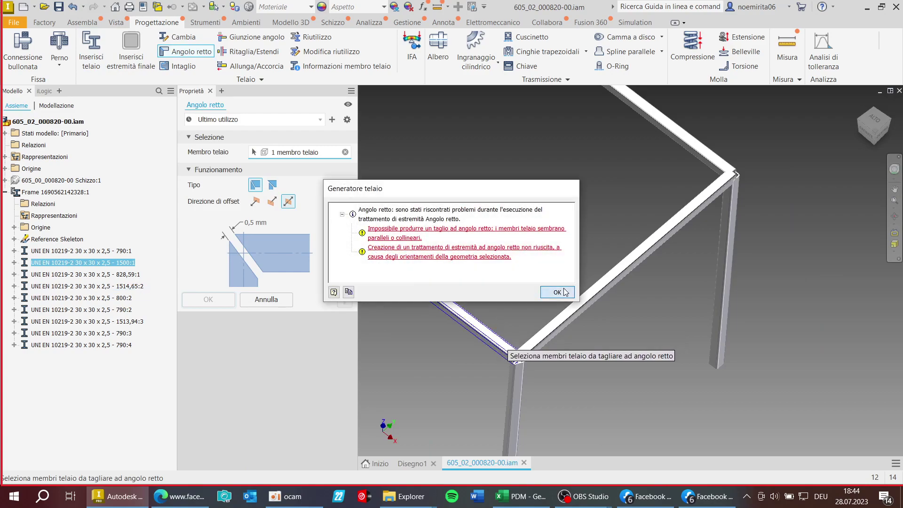
{"action": "left_click", "coordinate": [557, 292]}
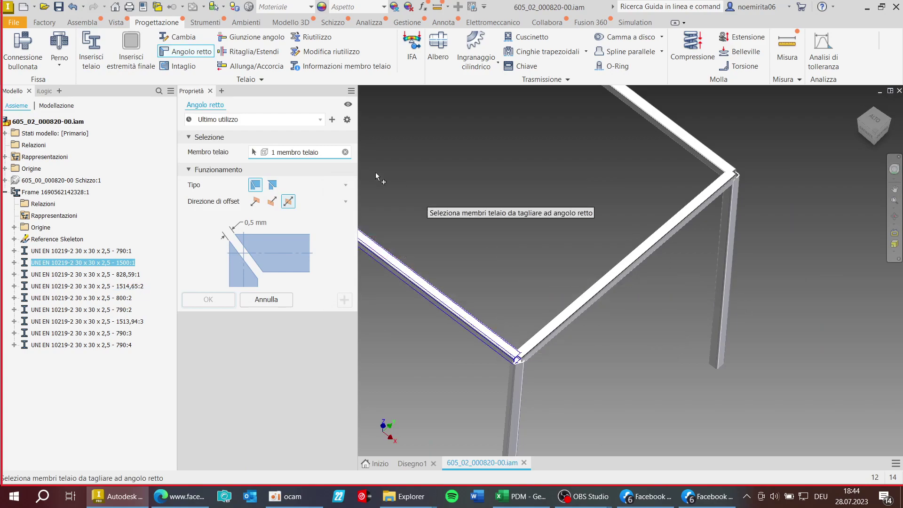
{"action": "left_click", "coordinate": [210, 91]}
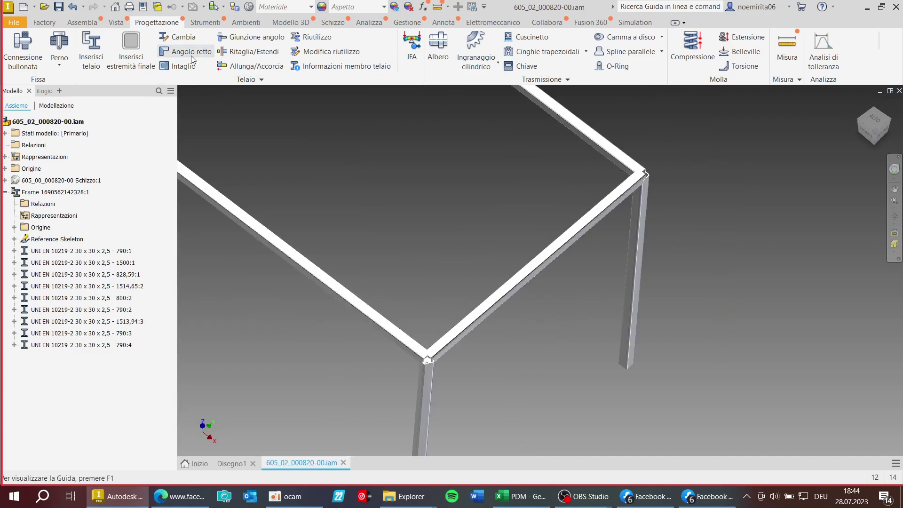
Miter the top members 1513,94:3 and 800:2 at their shared corner with a 0,5 mm gap and inspect the neighbouring corner.
{"action": "left_click", "coordinate": [710, 147]}
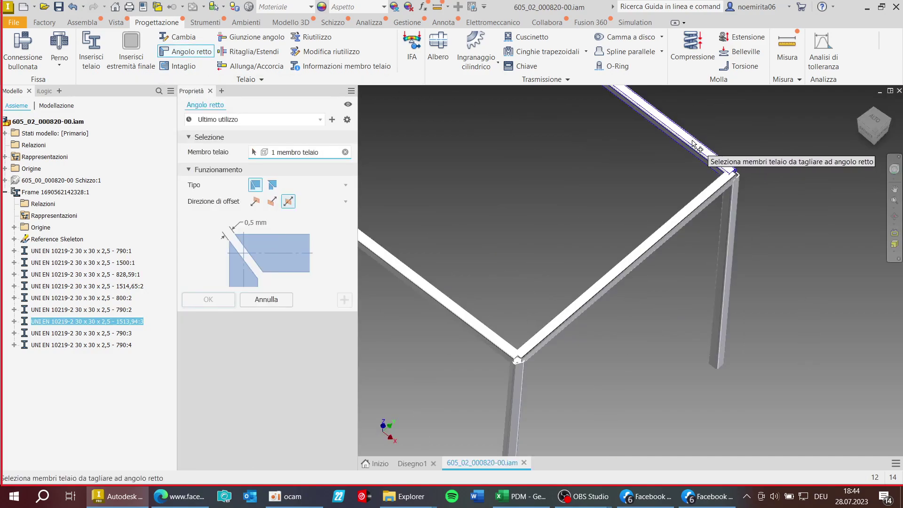
{"action": "left_click", "coordinate": [701, 191]}
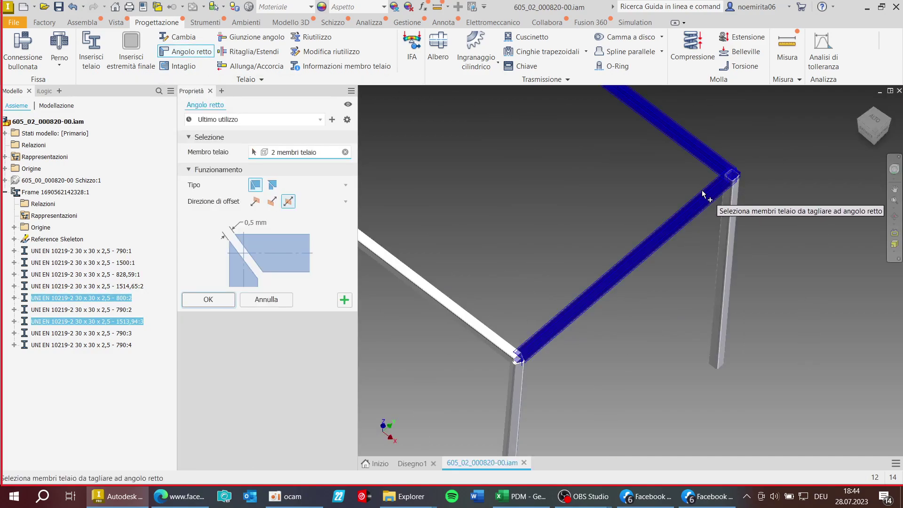
{"action": "left_click", "coordinate": [214, 301]}
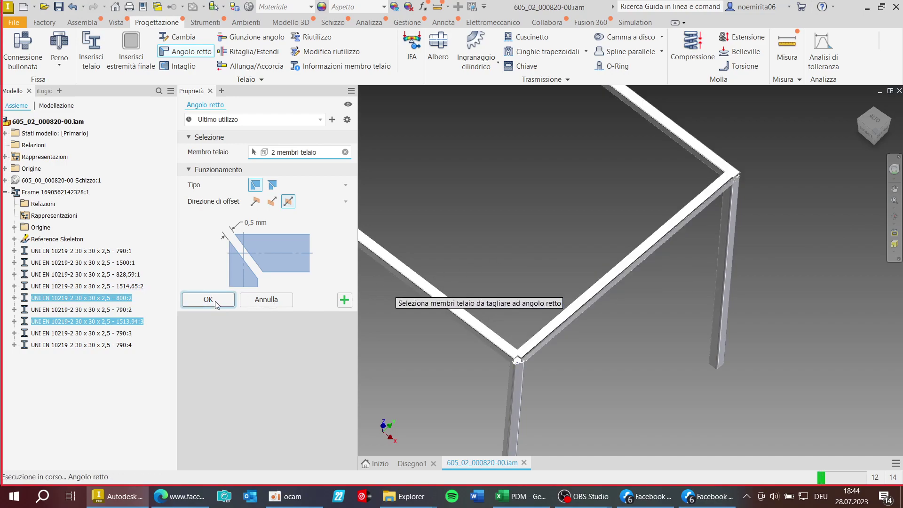
{"action": "scroll", "coordinate": [387, 356], "scroll_direction": "down", "scroll_amount": 10}
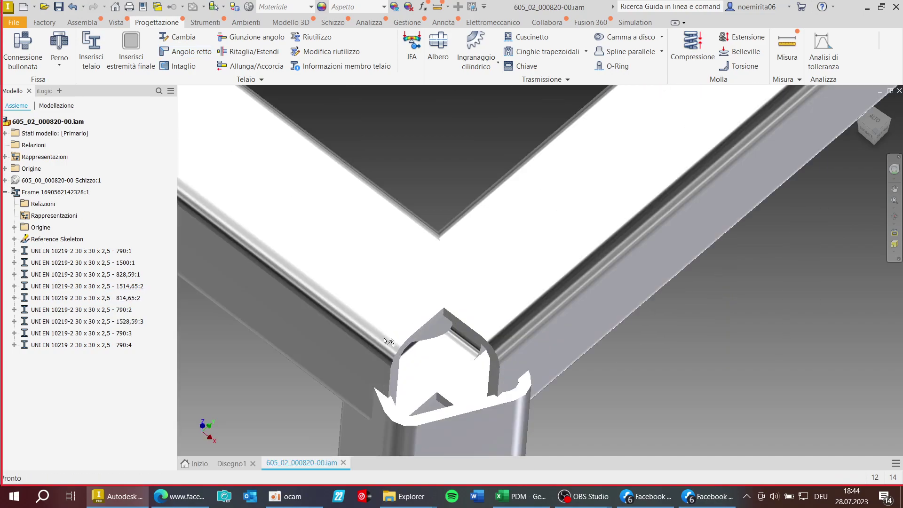
{"action": "scroll", "coordinate": [426, 338], "scroll_direction": "up", "scroll_amount": 10}
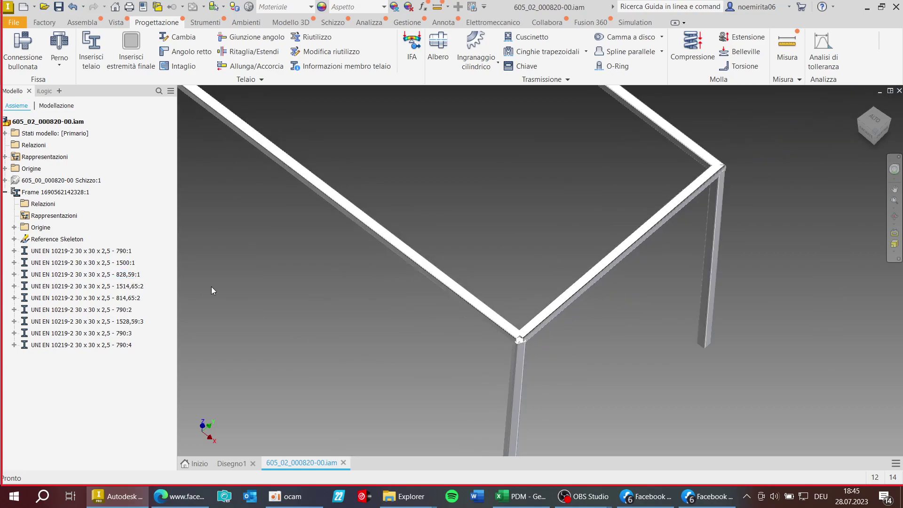
{"action": "left_click", "coordinate": [518, 369]}
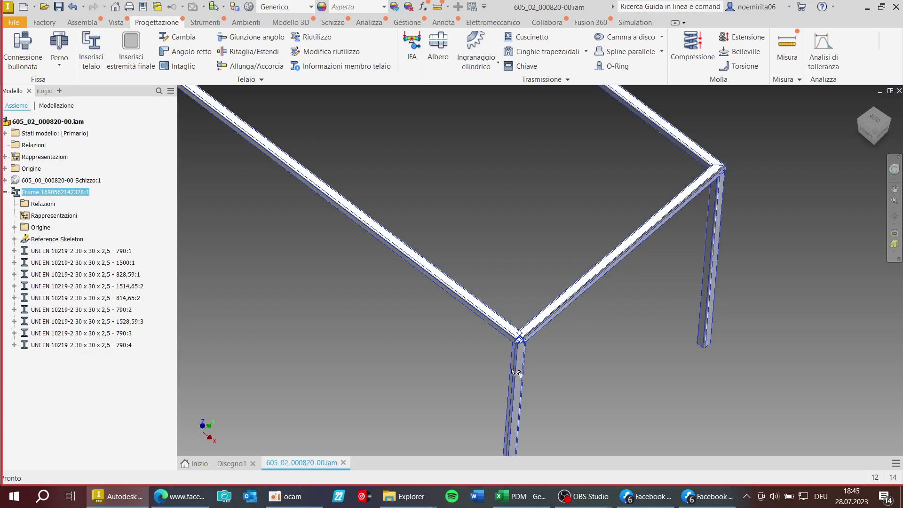
Open the frame for editing and start modifying leg 790:2 with the Frame Generator.
{"action": "right_click", "coordinate": [50, 195]}
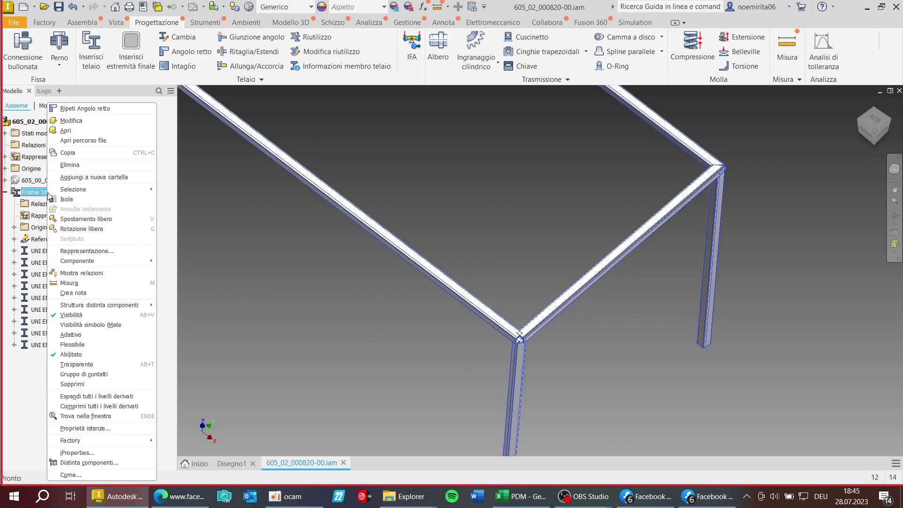
{"action": "left_click", "coordinate": [71, 121]}
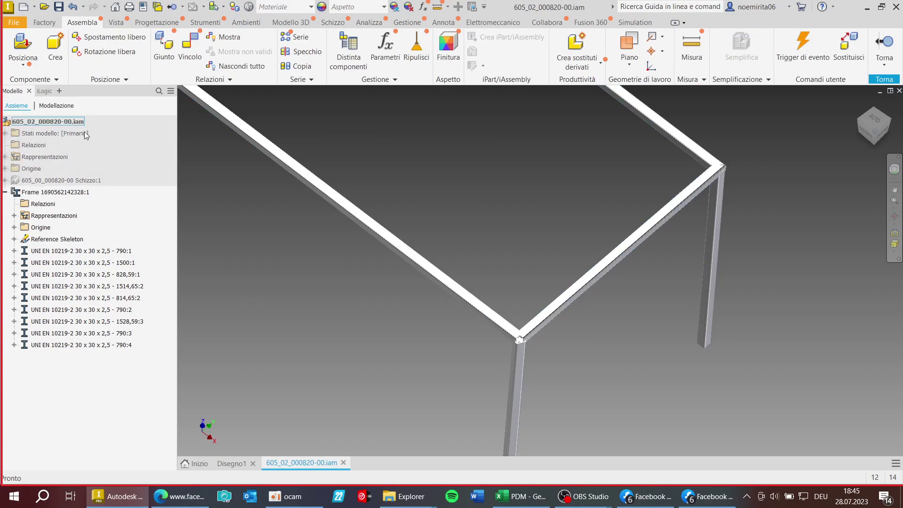
{"action": "left_click", "coordinate": [522, 357]}
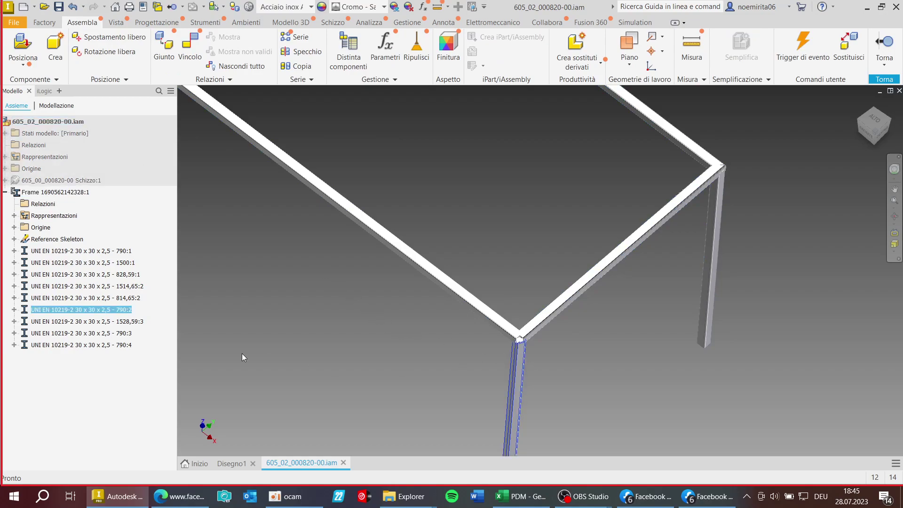
{"action": "right_click", "coordinate": [95, 310]}
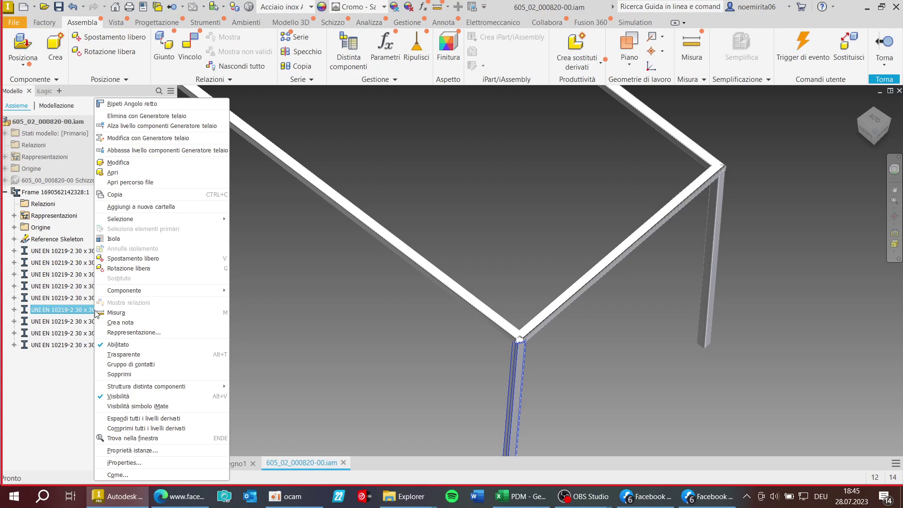
{"action": "left_click", "coordinate": [139, 138]}
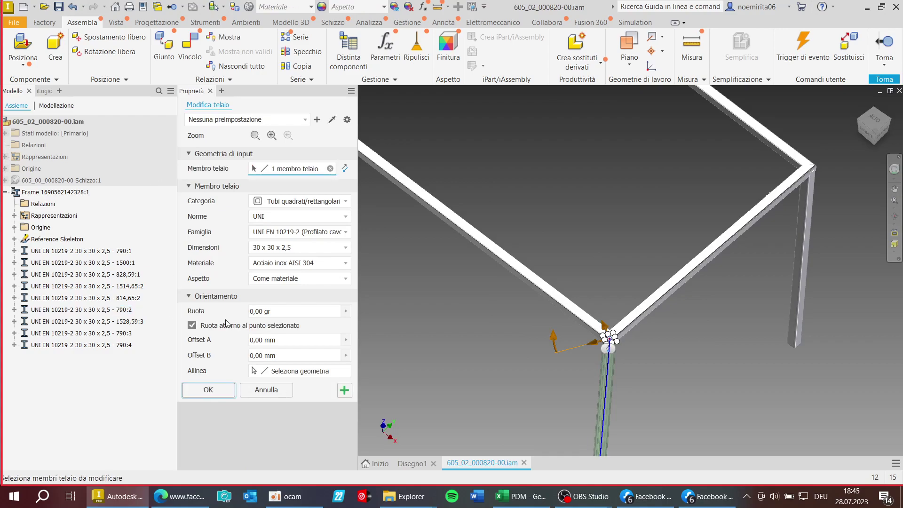
{"action": "scroll", "coordinate": [658, 357], "scroll_direction": "up", "scroll_amount": 3}
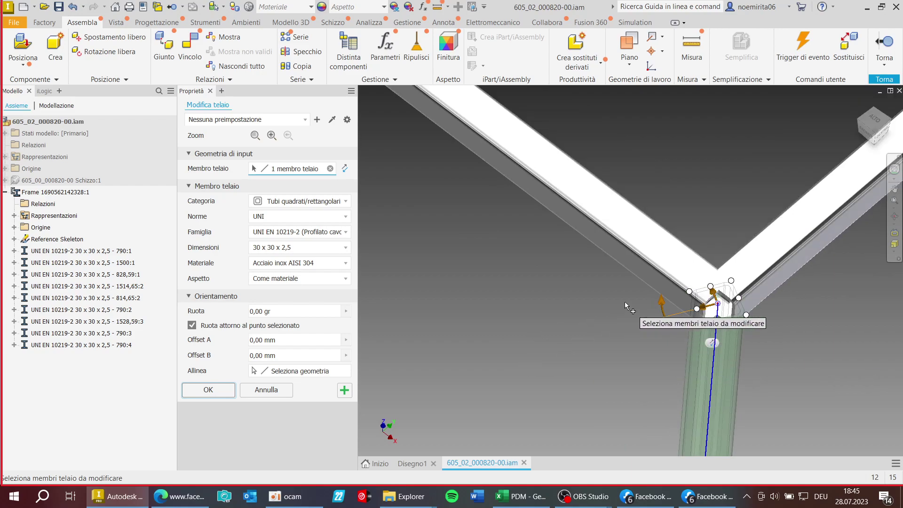
Try rotating the leg freehand to -25 and -15 degrees about its axis, comparing its fit under the corner.
{"action": "left_click_drag", "start_coordinate": [661, 301], "coordinate": [668, 324]}
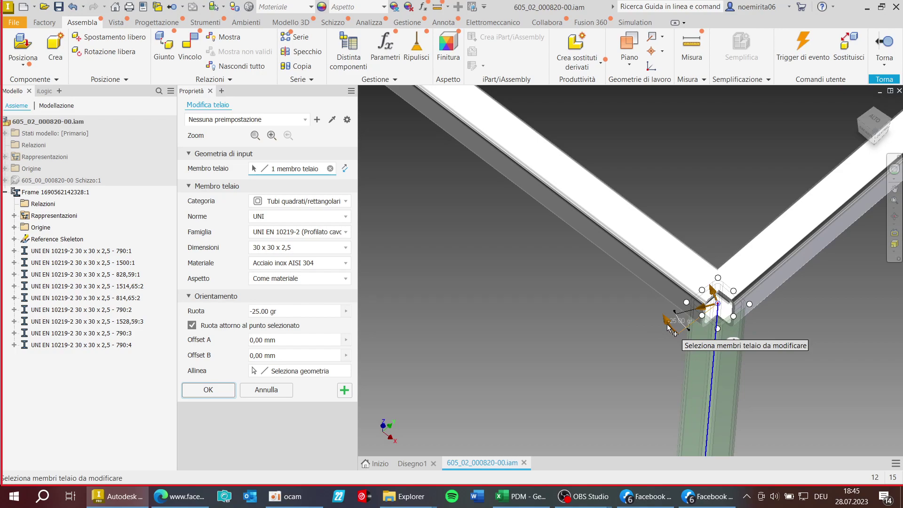
{"action": "left_click", "coordinate": [256, 313]}
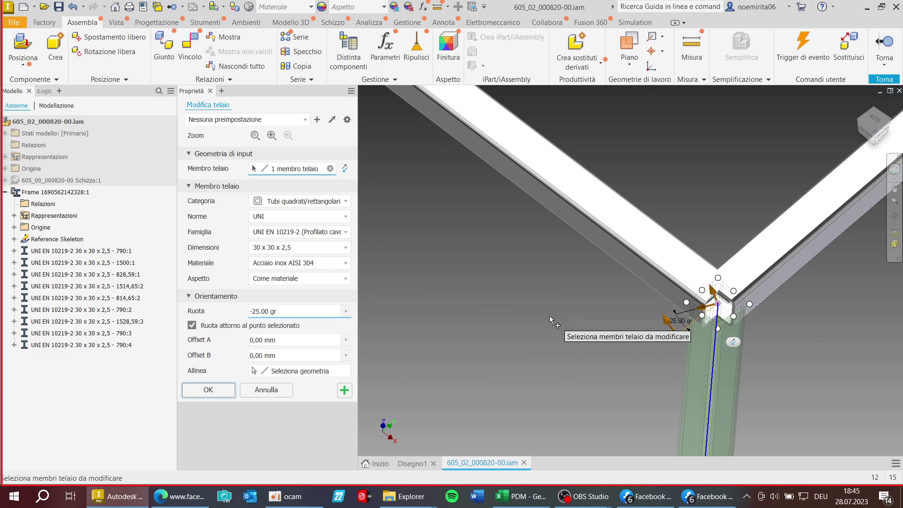
{"action": "scroll", "coordinate": [732, 340], "scroll_direction": "up", "scroll_amount": 5}
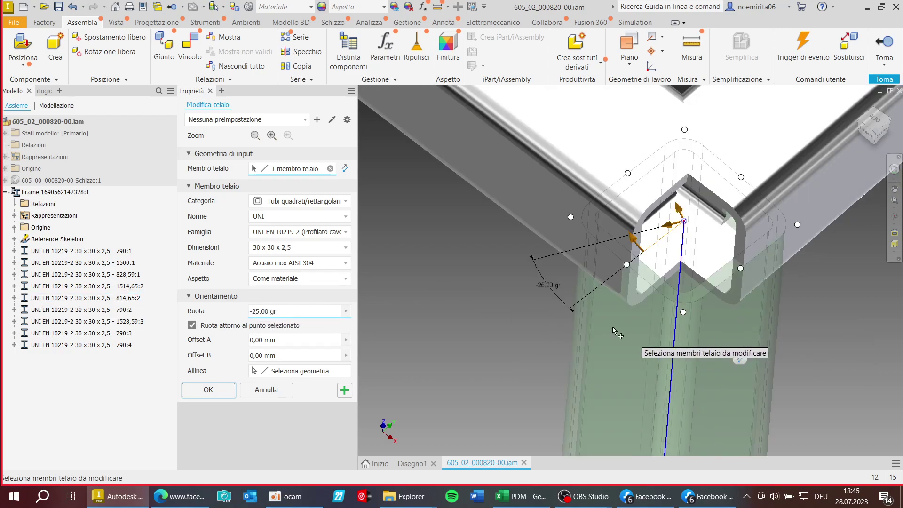
{"action": "scroll", "coordinate": [635, 284], "scroll_direction": "down", "scroll_amount": 2}
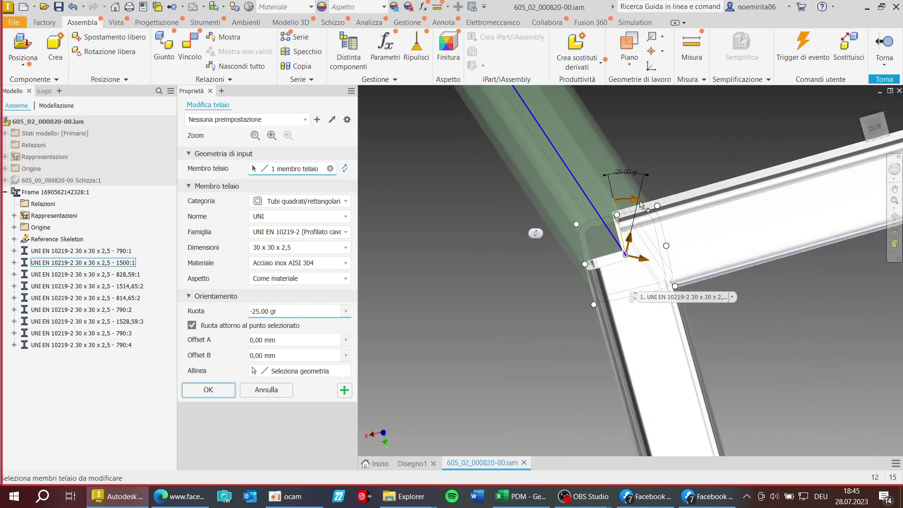
{"action": "mouse_move", "coordinate": [627, 199]}
{"action": "left_mouse_down"}
{"action": "mouse_move", "coordinate": [617, 201]}
{"action": "mouse_move", "coordinate": [642, 202]}
{"action": "left_mouse_up"}
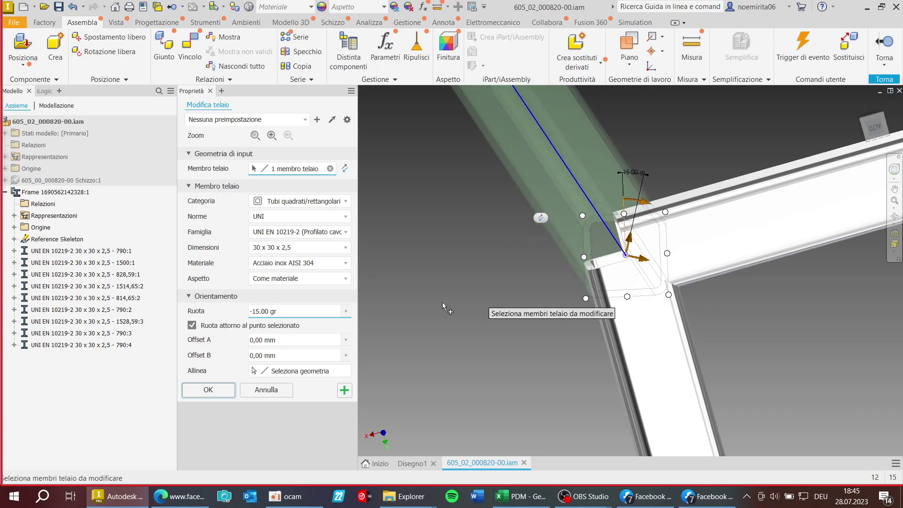
Try leg rotations of -45, -25 and -35 degrees and dismiss the mail notification.
{"action": "type", "text": "-"}
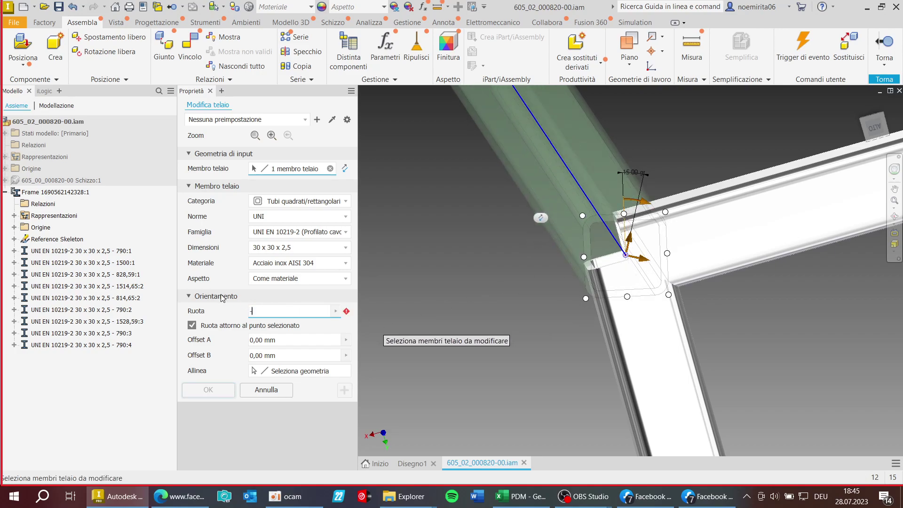
{"action": "type", "text": "45"}
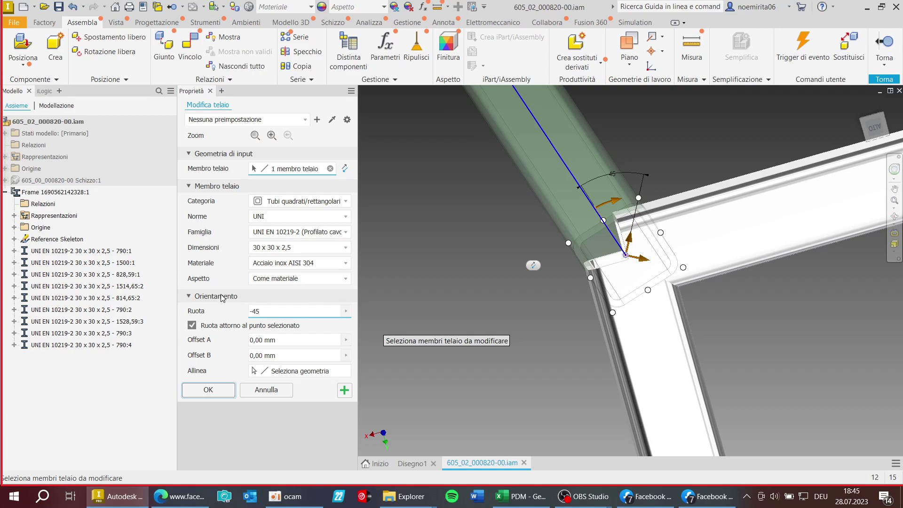
{"action": "key", "text": "BackSpace"}
{"action": "key", "text": "BackSpace"}
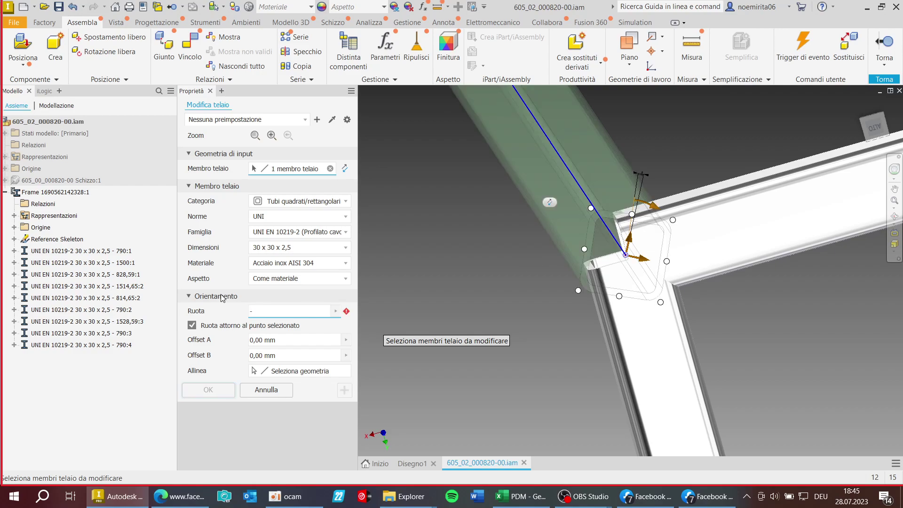
{"action": "type", "text": "25"}
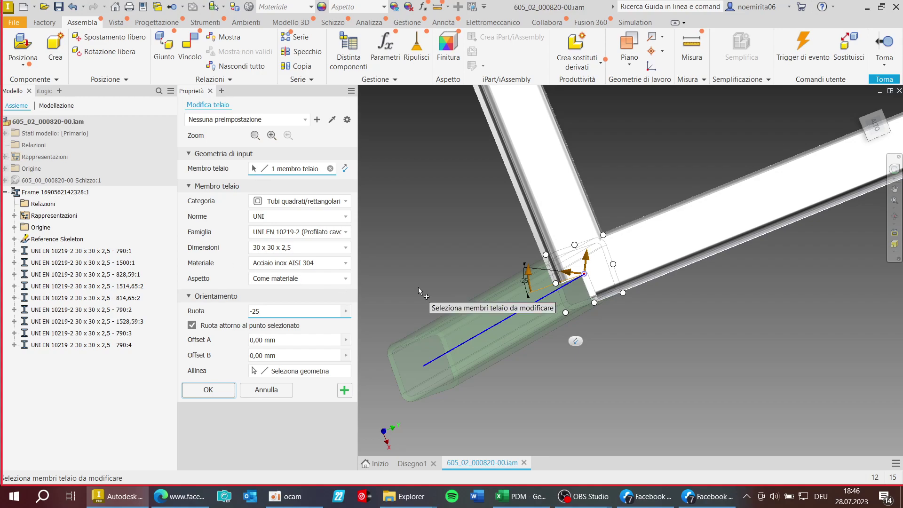
{"action": "left_click_drag", "start_coordinate": [531, 272], "coordinate": [513, 286]}
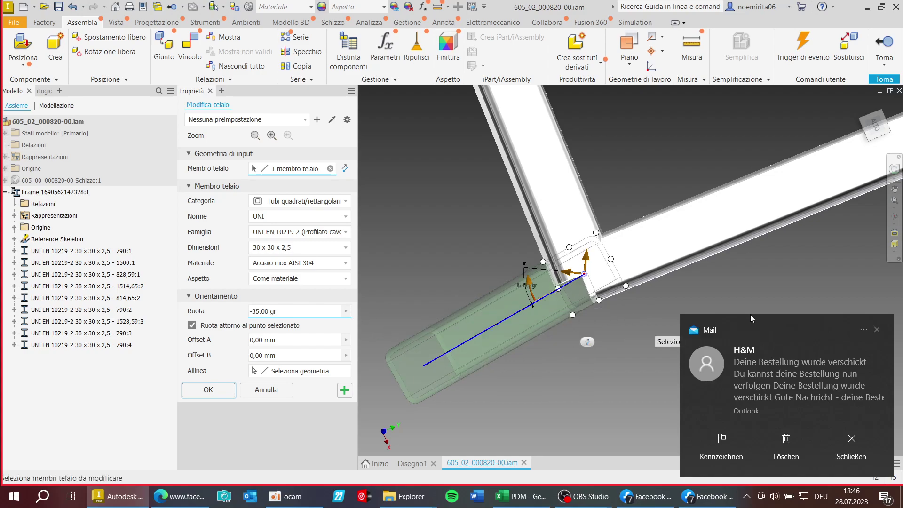
{"action": "left_click", "coordinate": [877, 331]}
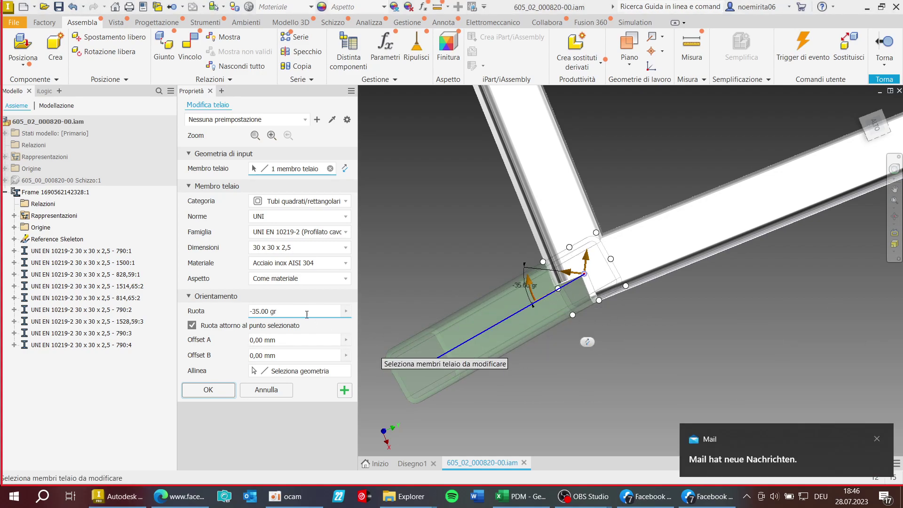
Set the leg's rotation to -25 degrees and apply the change.
{"action": "left_click", "coordinate": [257, 314]}
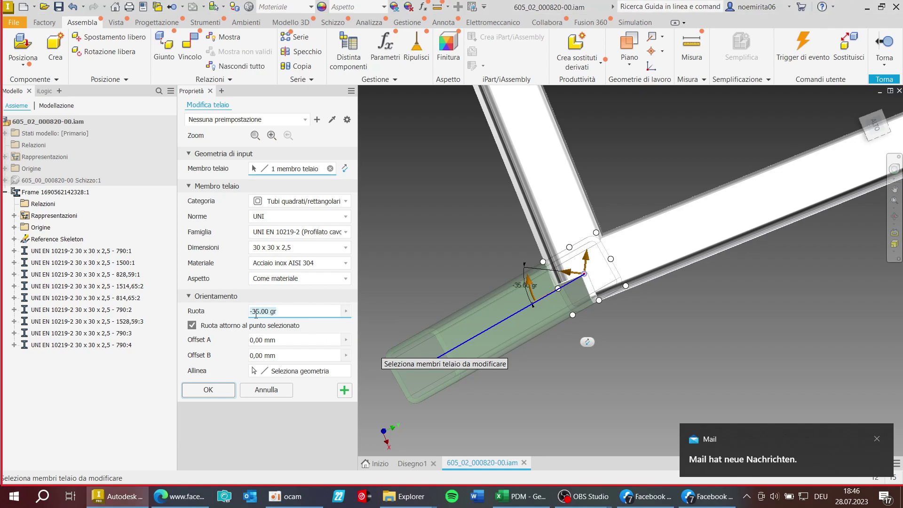
{"action": "left_click", "coordinate": [257, 312]}
{"action": "key", "text": "BackSpace"}
{"action": "type", "text": "2"}
{"action": "key", "text": "Return"}
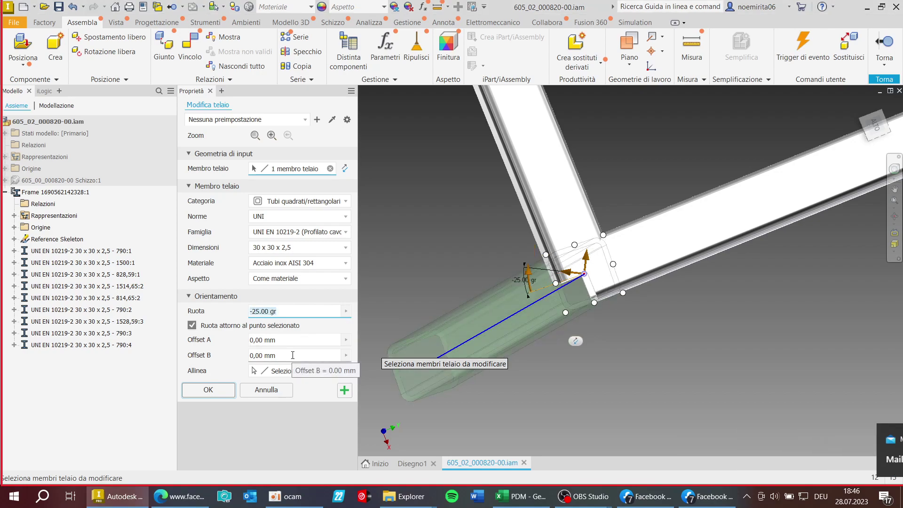
{"action": "left_click", "coordinate": [220, 391]}
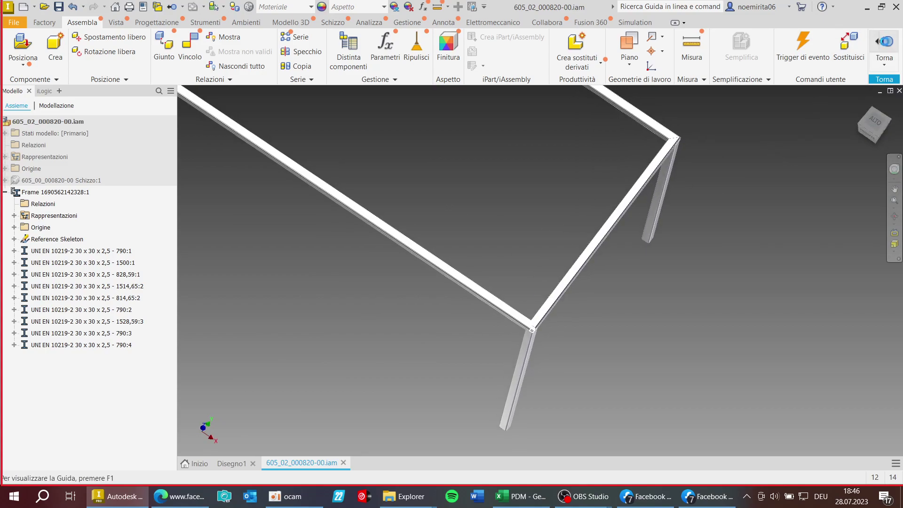
Return from the frame to the top-level assembly and save it.
{"action": "left_click", "coordinate": [874, 51]}
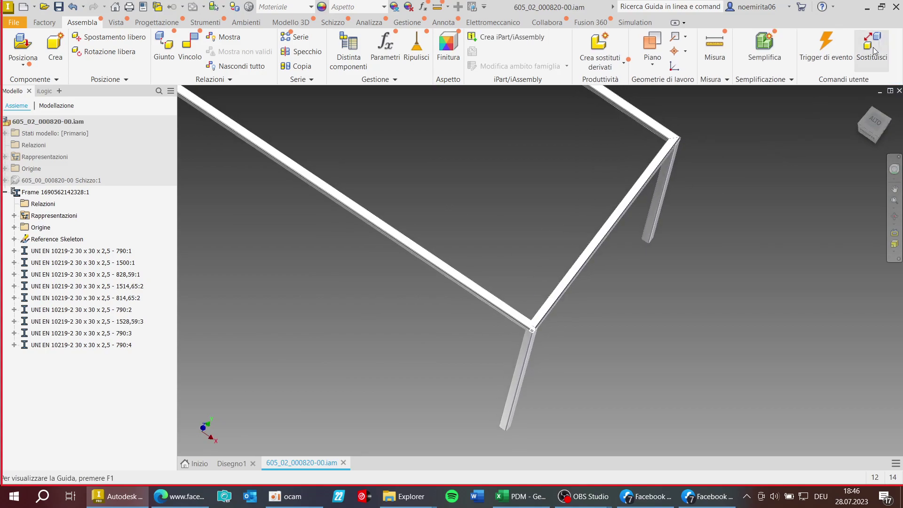
{"action": "left_click", "coordinate": [59, 8]}
{"action": "left_click", "coordinate": [413, 106]}
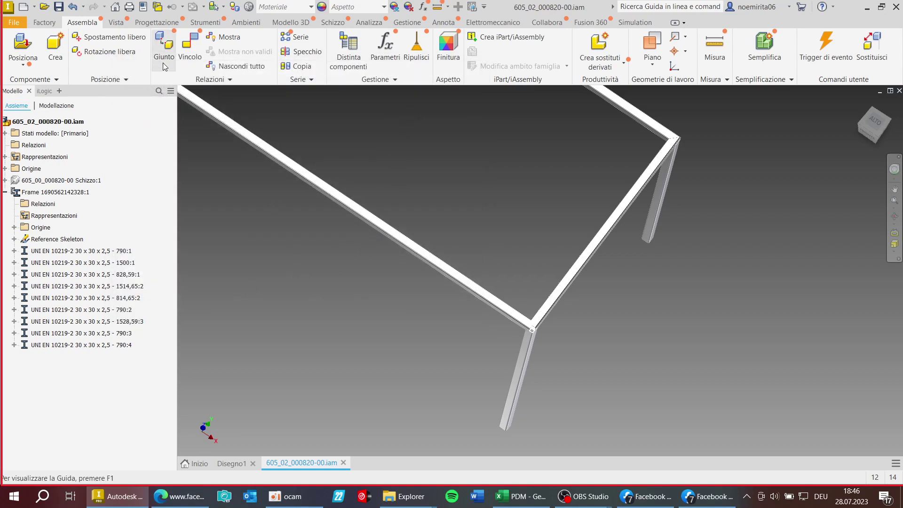
Miter the top members 1500:1 and 814,65:2 at their shared corner with a 0,5 mm gap.
{"action": "left_click", "coordinate": [159, 25]}
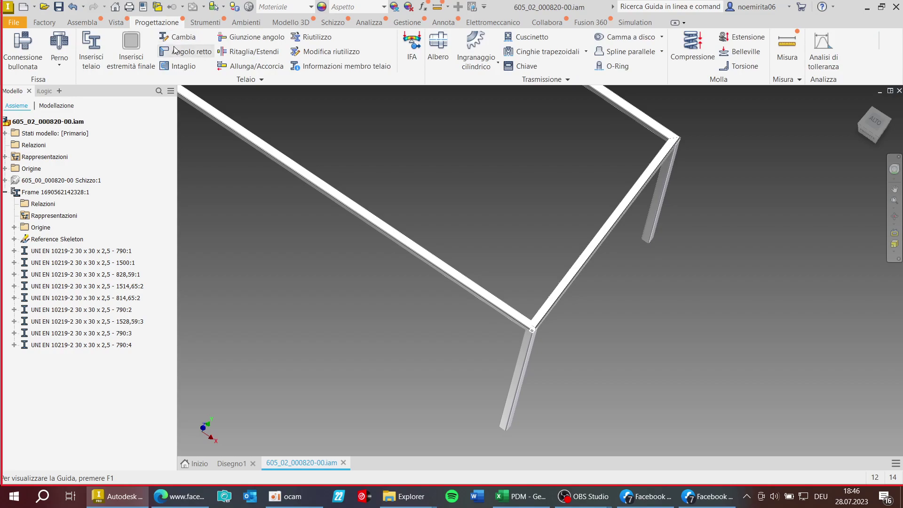
{"action": "left_click", "coordinate": [186, 51]}
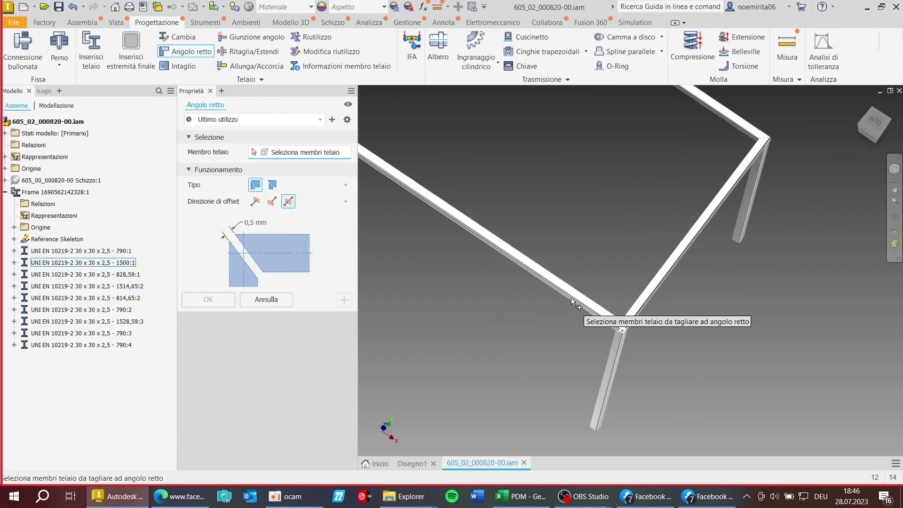
{"action": "left_click", "coordinate": [607, 314]}
{"action": "left_click", "coordinate": [646, 301]}
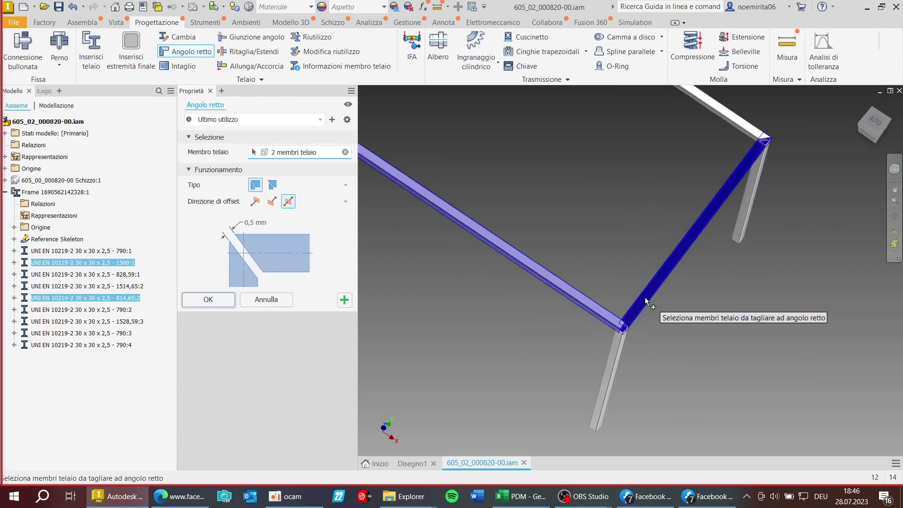
{"action": "scroll", "coordinate": [630, 339], "scroll_direction": "down", "scroll_amount": 4}
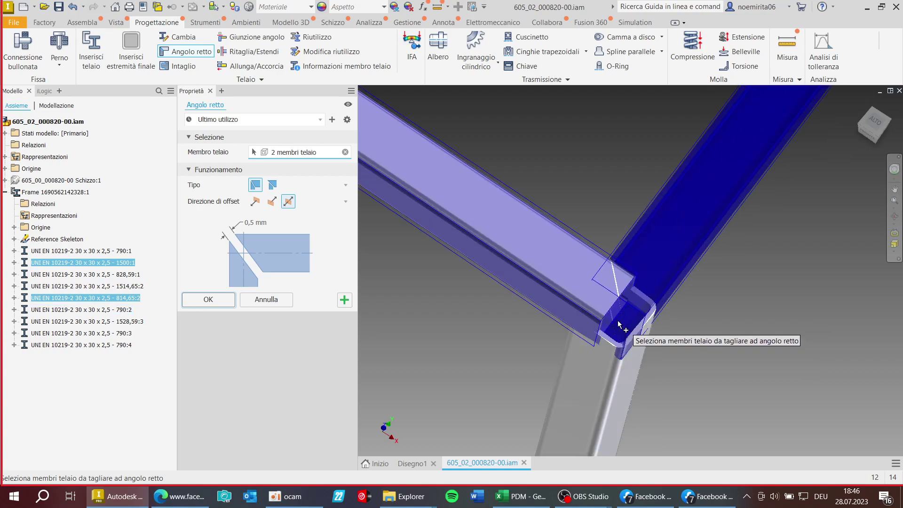
{"action": "left_click", "coordinate": [209, 299]}
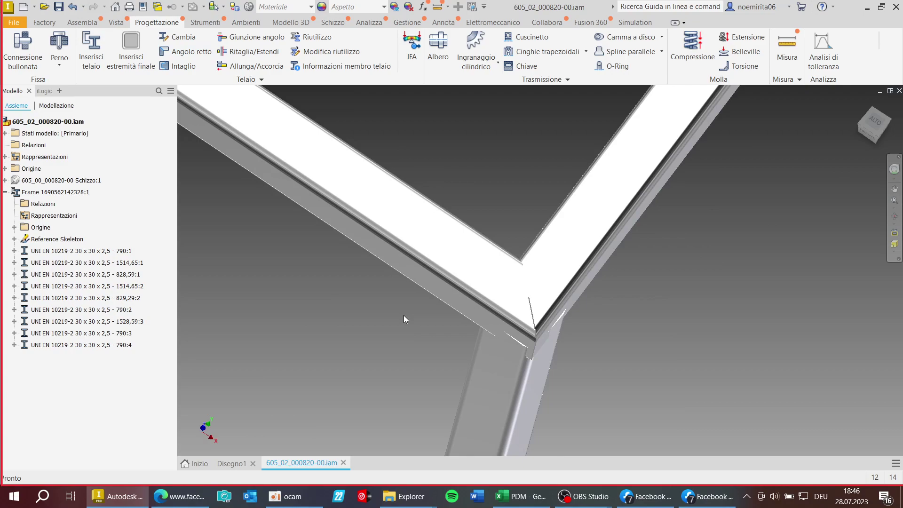
Examine from below how the legs meet the mitered top members, up close and across the whole frame.
{"action": "key", "text": "F6"}
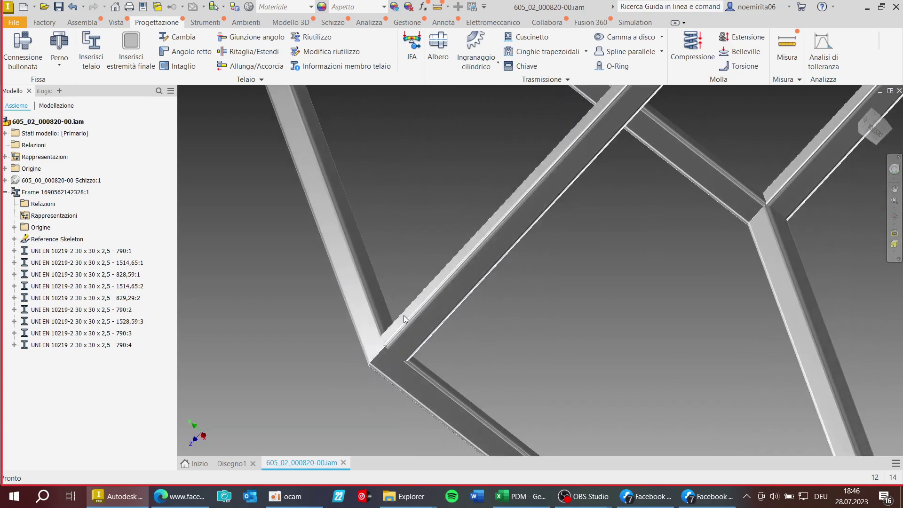
{"action": "left_click", "coordinate": [401, 325]}
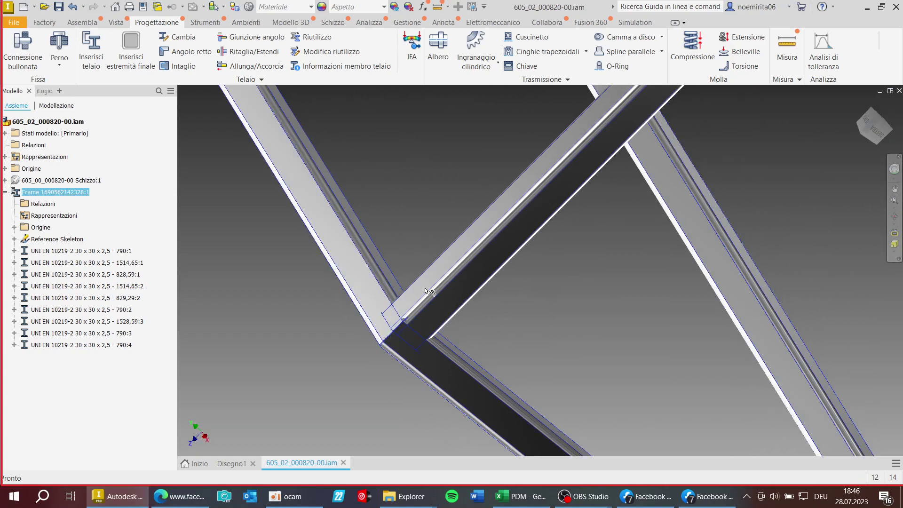
{"action": "scroll", "coordinate": [400, 324], "scroll_direction": "up", "scroll_amount": 3}
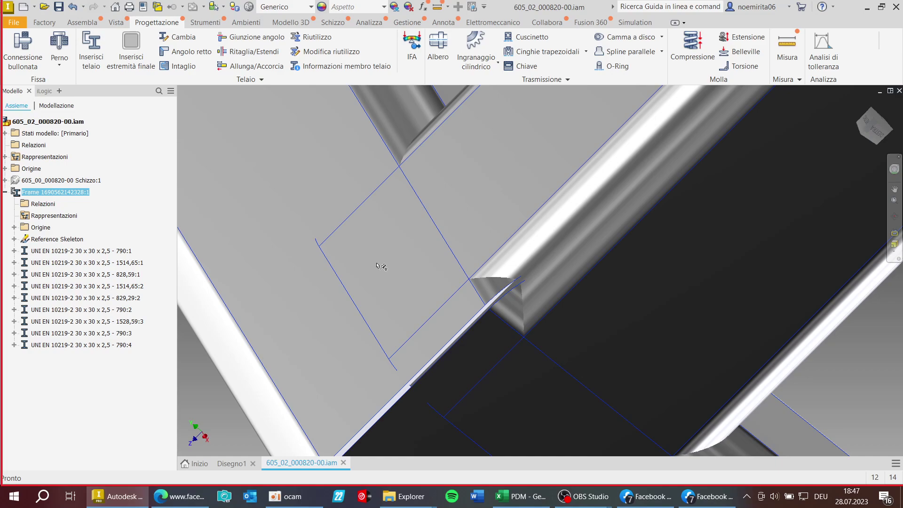
{"action": "key", "text": "F5"}
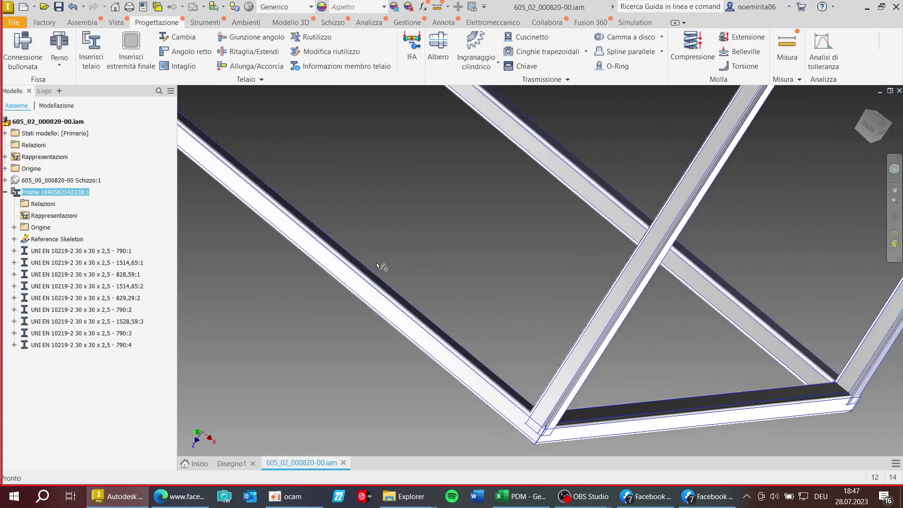
{"action": "scroll", "coordinate": [381, 267], "scroll_direction": "up", "scroll_amount": 6}
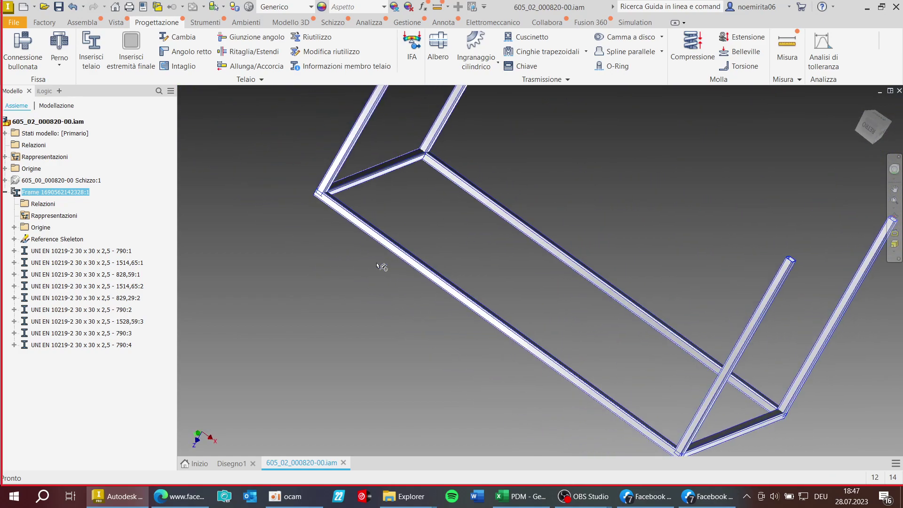
{"action": "key", "text": "F5"}
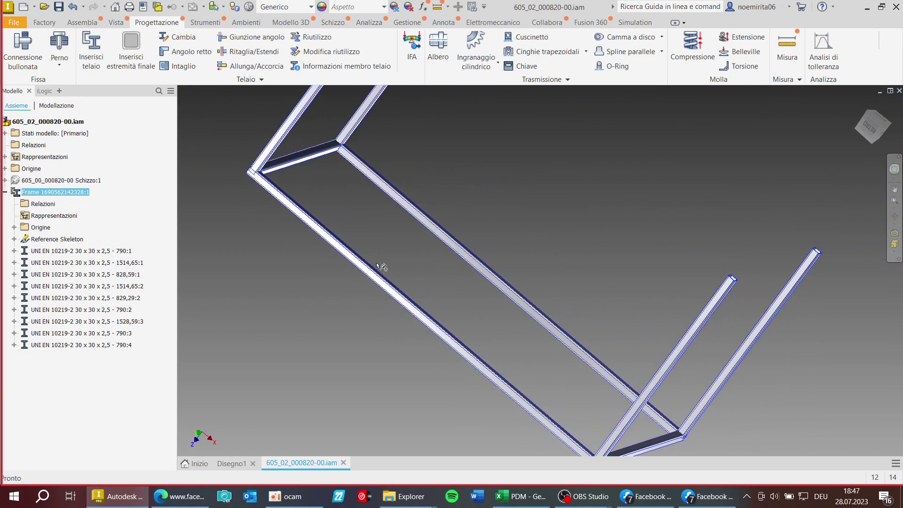
{"action": "key", "text": "F5"}
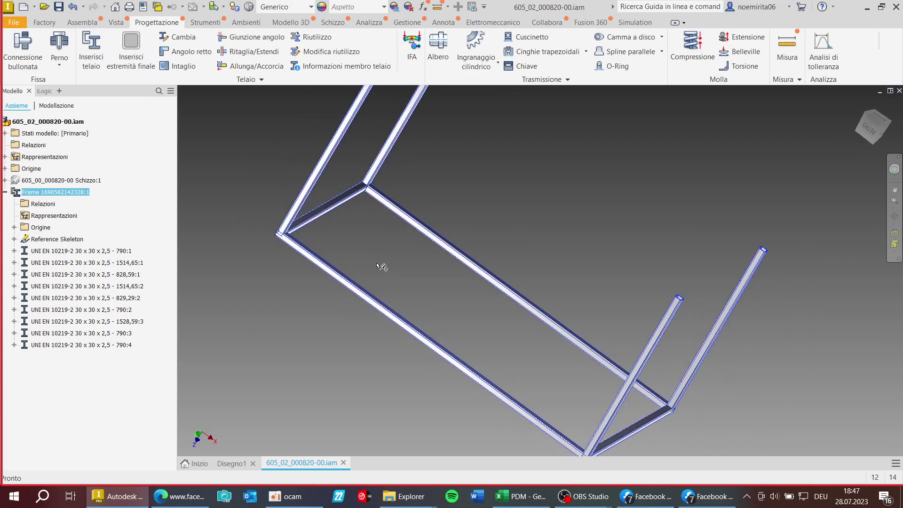
{"action": "scroll", "coordinate": [381, 267], "scroll_direction": "down", "scroll_amount": 3}
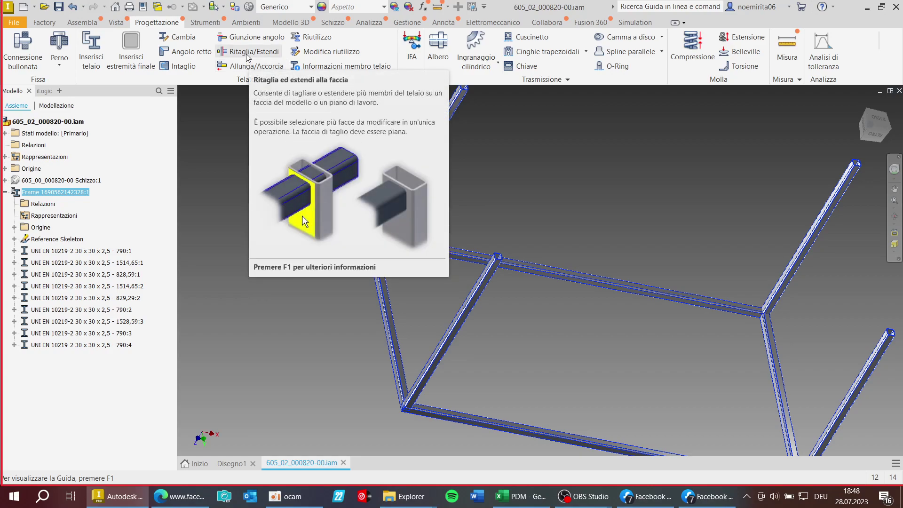
{"action": "left_click", "coordinate": [247, 53]}
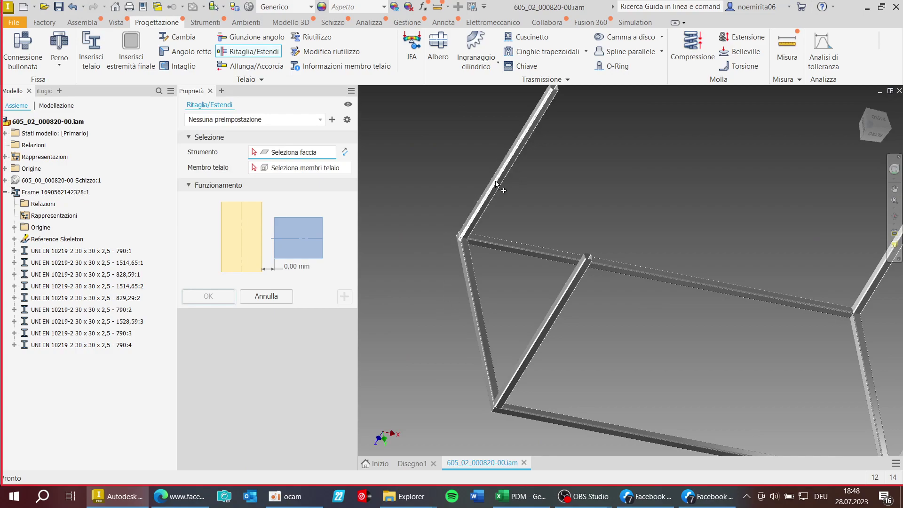
{"action": "scroll", "coordinate": [514, 167], "scroll_direction": "down", "scroll_amount": 3}
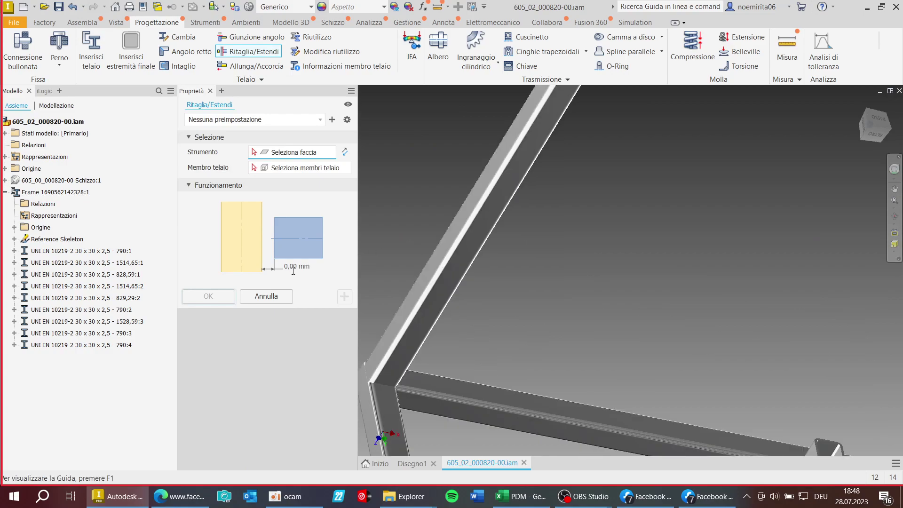
{"action": "left_click", "coordinate": [266, 296]}
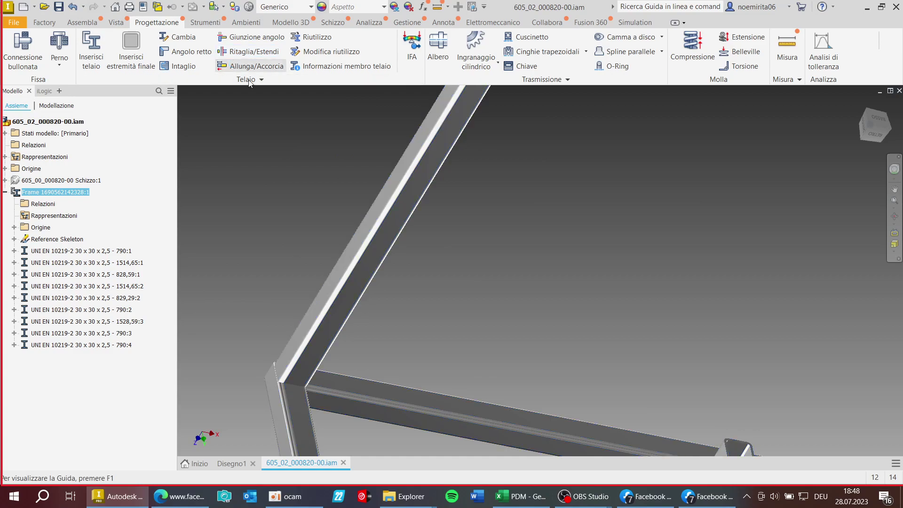
Try applying Lengthen/Shorten to all four legs with a 0,00 mm offset.
{"action": "left_click", "coordinate": [234, 69]}
{"action": "left_click", "coordinate": [471, 255]}
{"action": "scroll", "coordinate": [470, 254], "scroll_direction": "up", "scroll_amount": 5}
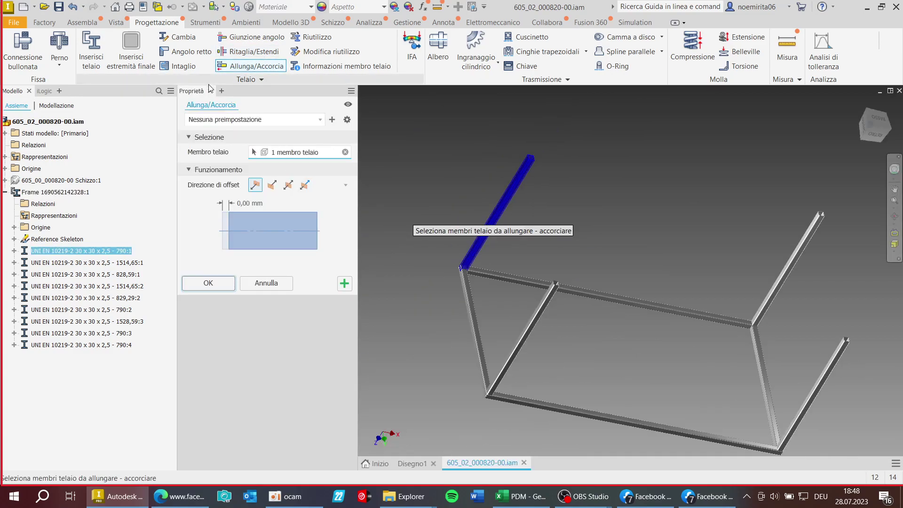
{"action": "scroll", "coordinate": [538, 339], "scroll_direction": "down", "scroll_amount": 3}
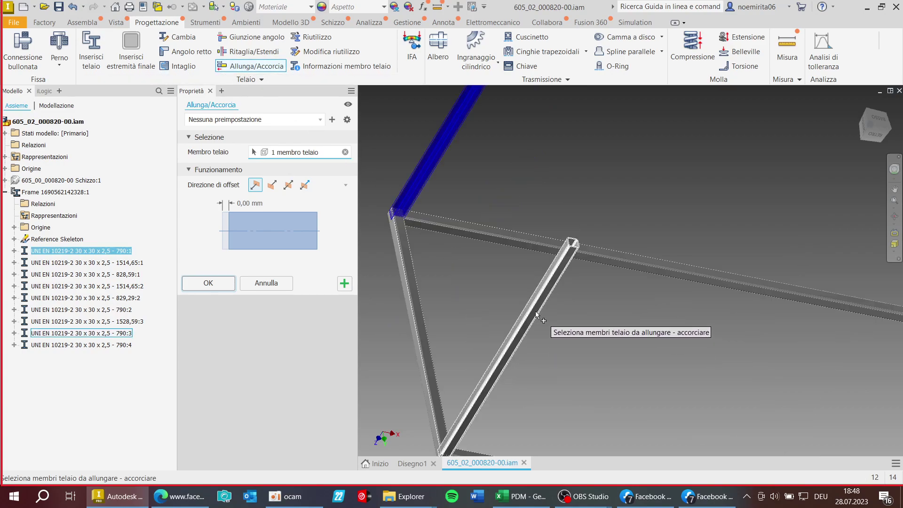
{"action": "left_click", "coordinate": [536, 311]}
{"action": "scroll", "coordinate": [534, 312], "scroll_direction": "up", "scroll_amount": 4}
{"action": "scroll", "coordinate": [724, 273], "scroll_direction": "down", "scroll_amount": 5}
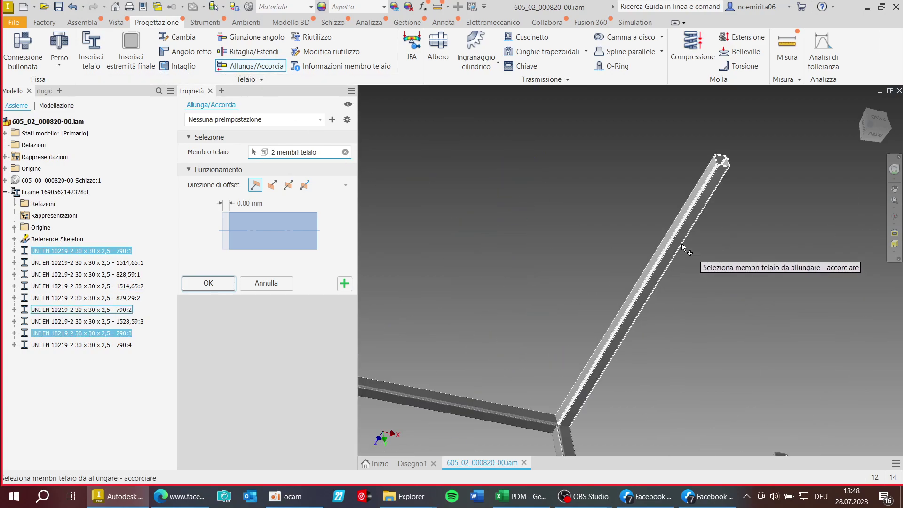
{"action": "left_click", "coordinate": [682, 238]}
{"action": "scroll", "coordinate": [682, 238], "scroll_direction": "up", "scroll_amount": 4}
{"action": "left_click", "coordinate": [704, 330]}
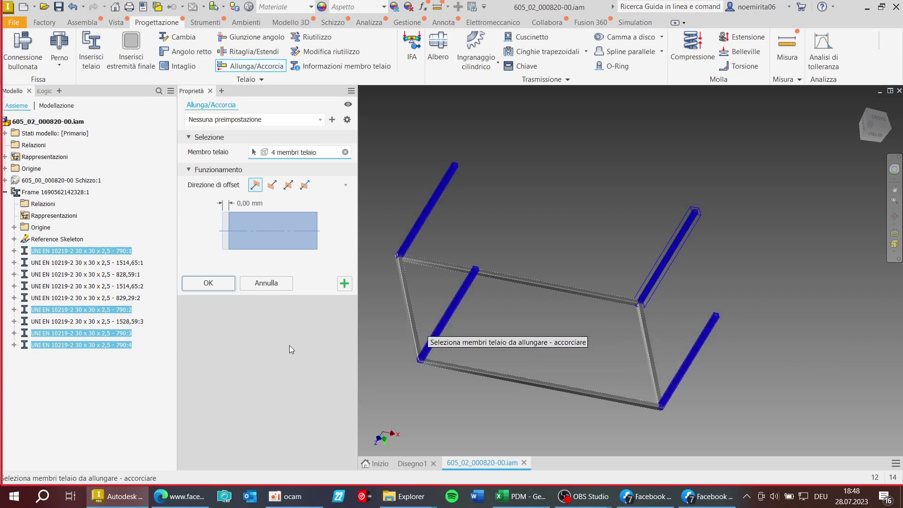
{"action": "scroll", "coordinate": [416, 291], "scroll_direction": "up", "scroll_amount": 3}
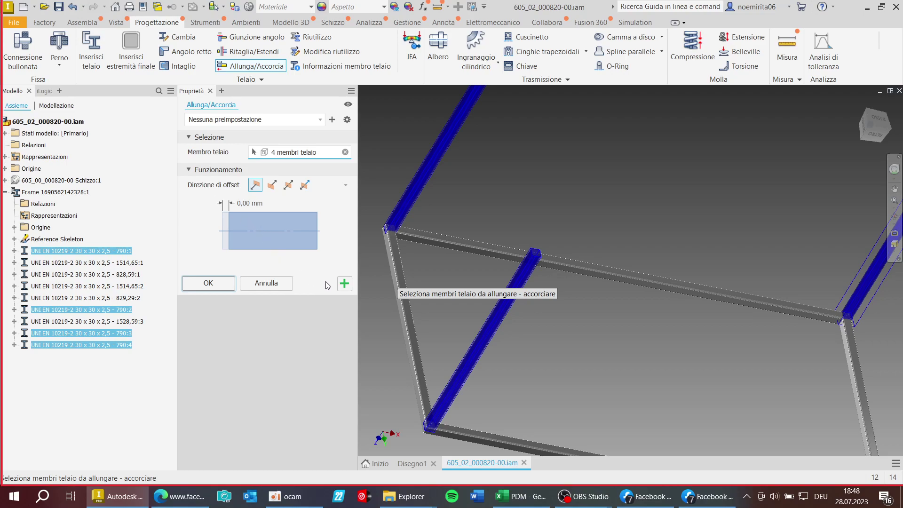
{"action": "left_click", "coordinate": [342, 285]}
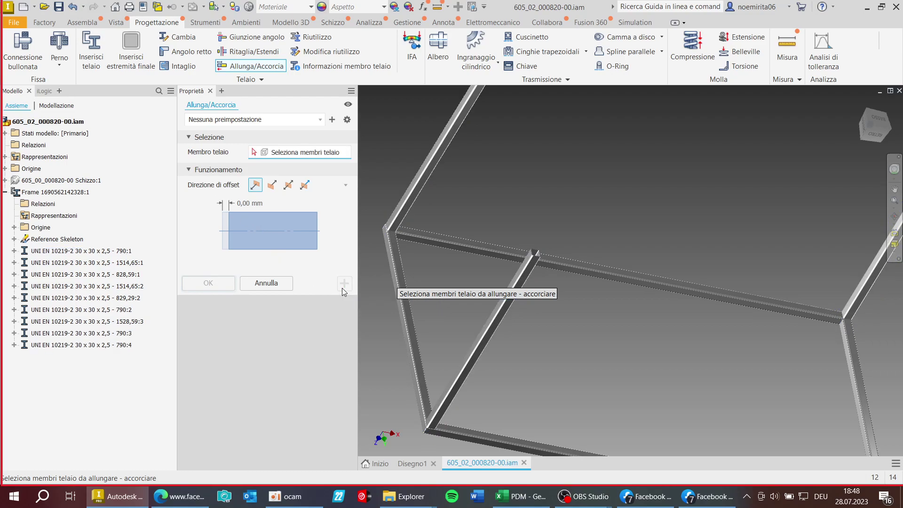
{"action": "scroll", "coordinate": [464, 286], "scroll_direction": "down", "scroll_amount": 2}
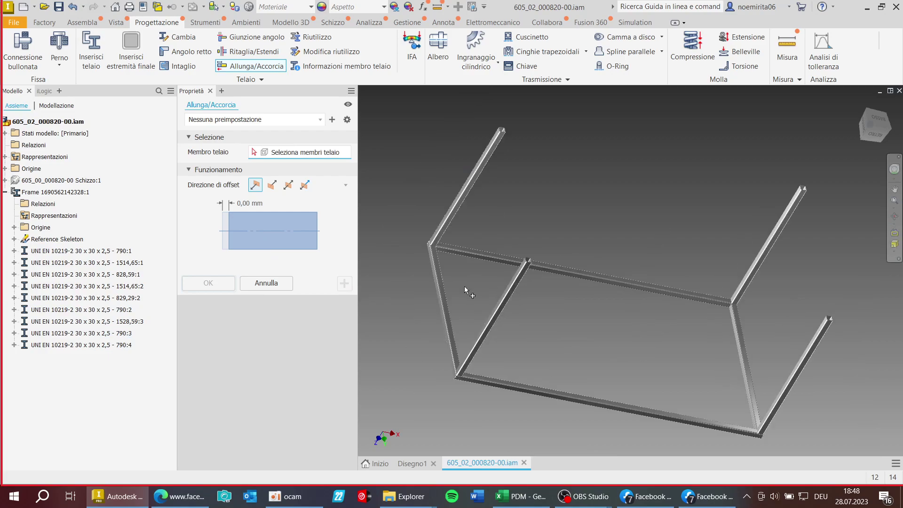
{"action": "left_click", "coordinate": [271, 283]}
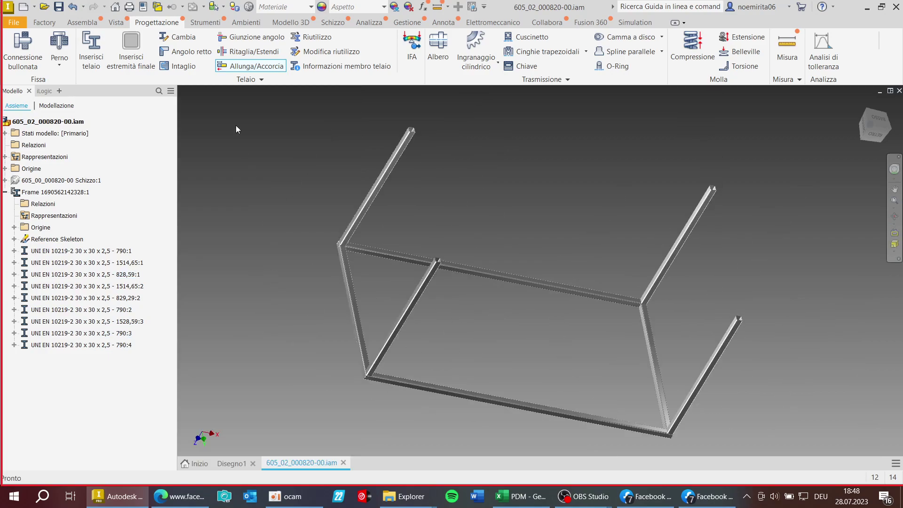
{"action": "left_click", "coordinate": [242, 52]}
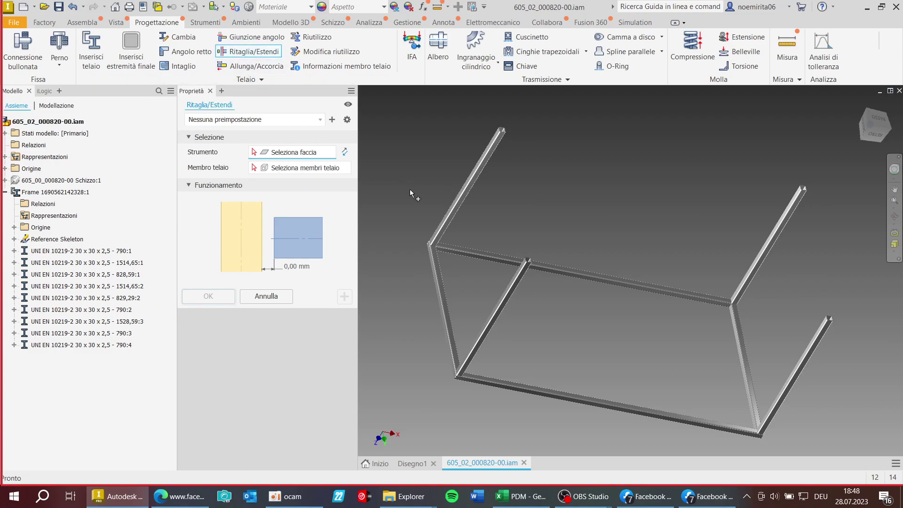
{"action": "left_click", "coordinate": [470, 176]}
{"action": "scroll", "coordinate": [470, 176], "scroll_direction": "down", "scroll_amount": 3}
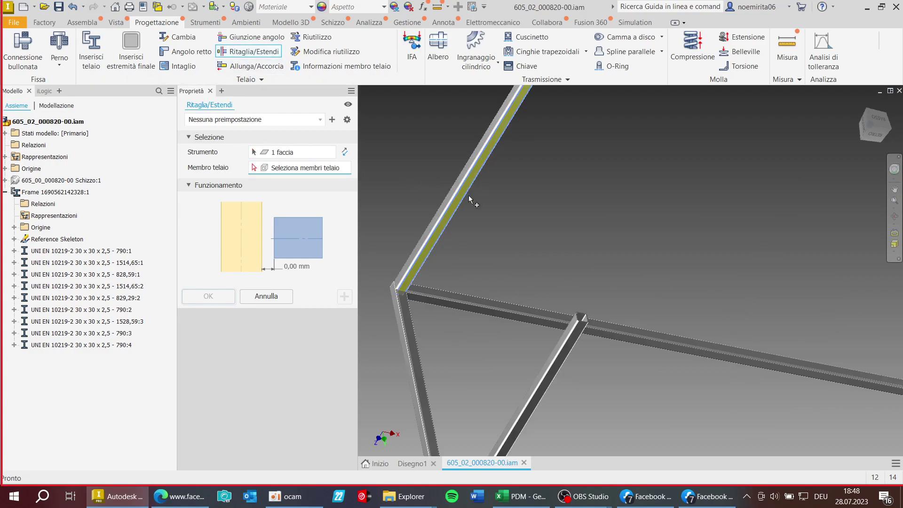
{"action": "left_click", "coordinate": [263, 297]}
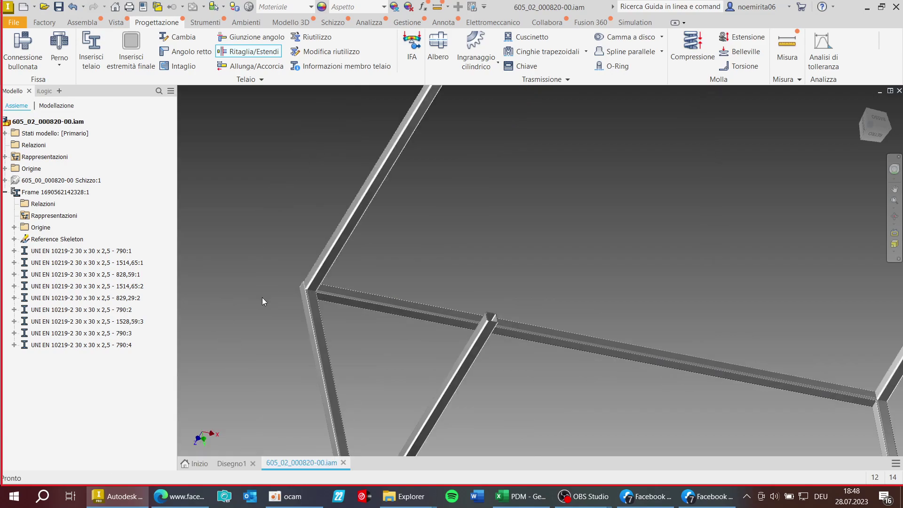
Trim leg 790:1 to the inner face of the adjoining short top member with a 0,00 mm offset.
{"action": "left_click", "coordinate": [244, 53]}
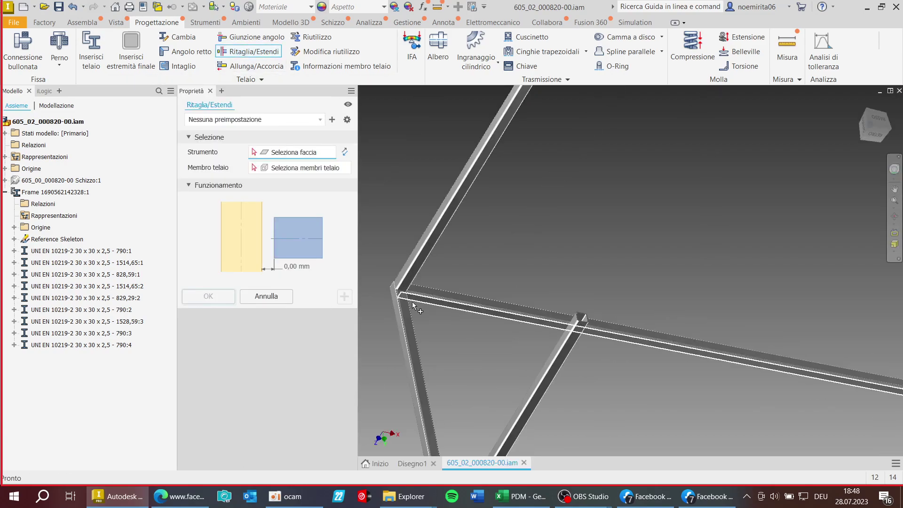
{"action": "scroll", "coordinate": [419, 297], "scroll_direction": "down", "scroll_amount": 3}
{"action": "left_click", "coordinate": [445, 280]}
{"action": "scroll", "coordinate": [449, 266], "scroll_direction": "up", "scroll_amount": 3}
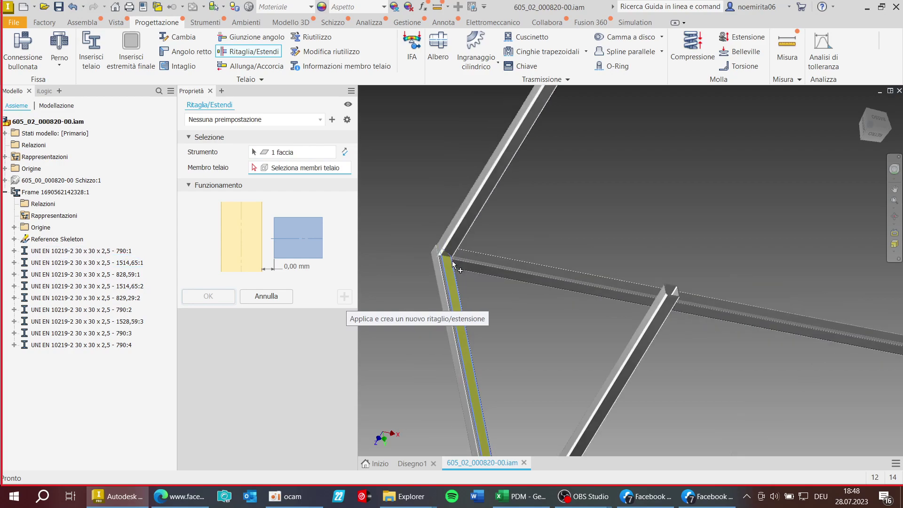
{"action": "left_click", "coordinate": [458, 227]}
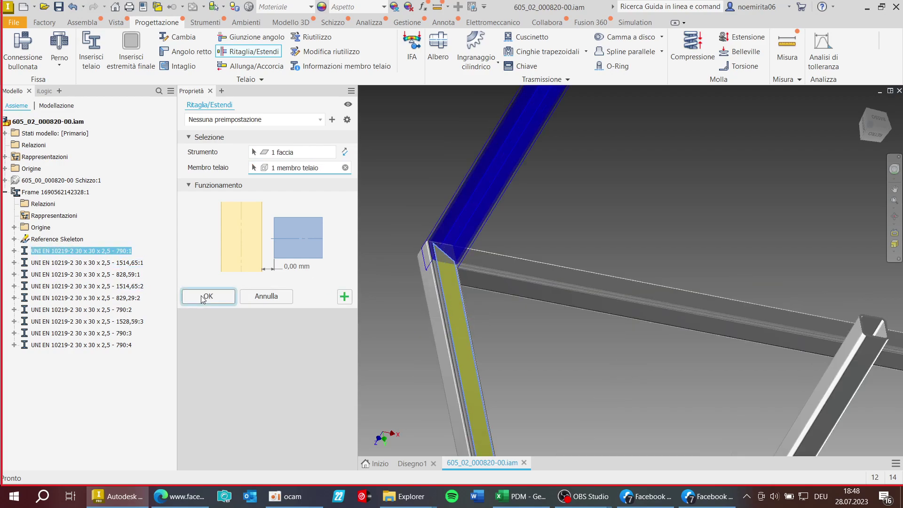
{"action": "left_click", "coordinate": [202, 296]}
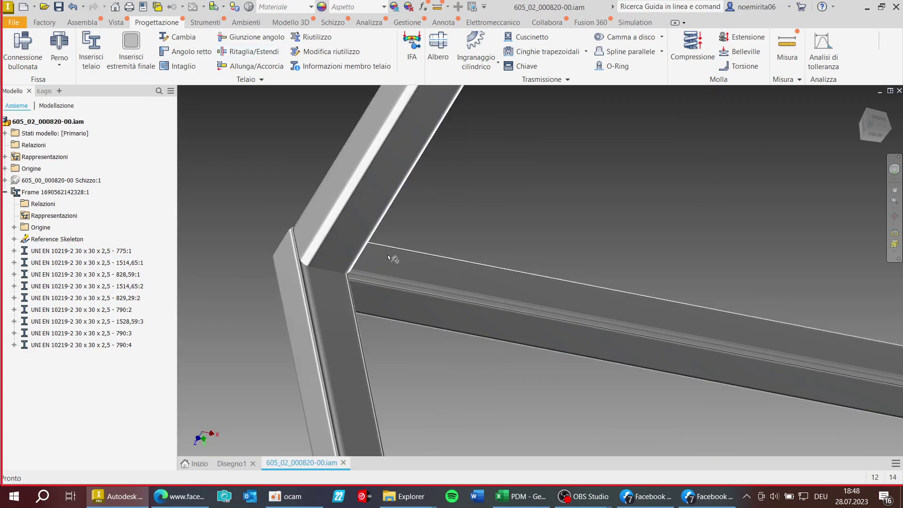
Trim top members 828,59:1 and 1528,59:3 to the side face of the leg at their shared corner with a 0,00 mm offset.
{"action": "key", "text": "F6"}
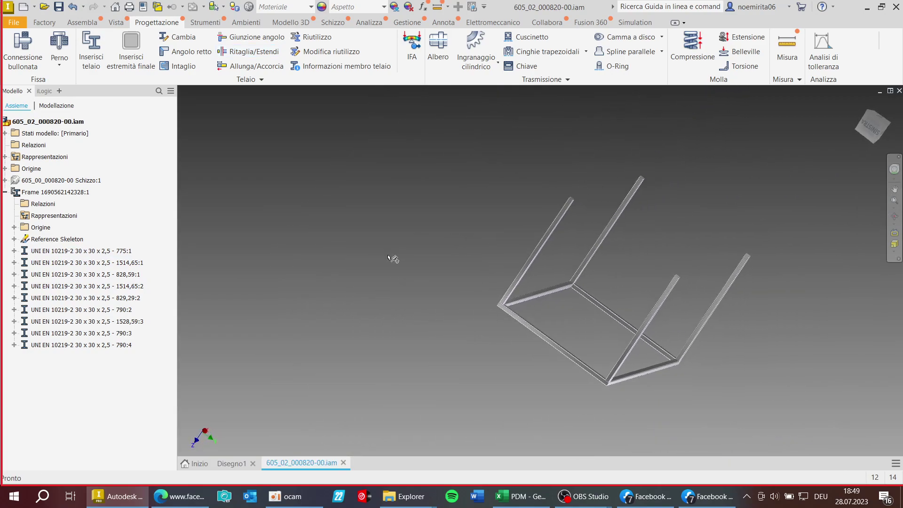
{"action": "scroll", "coordinate": [393, 259], "scroll_direction": "up", "scroll_amount": 6}
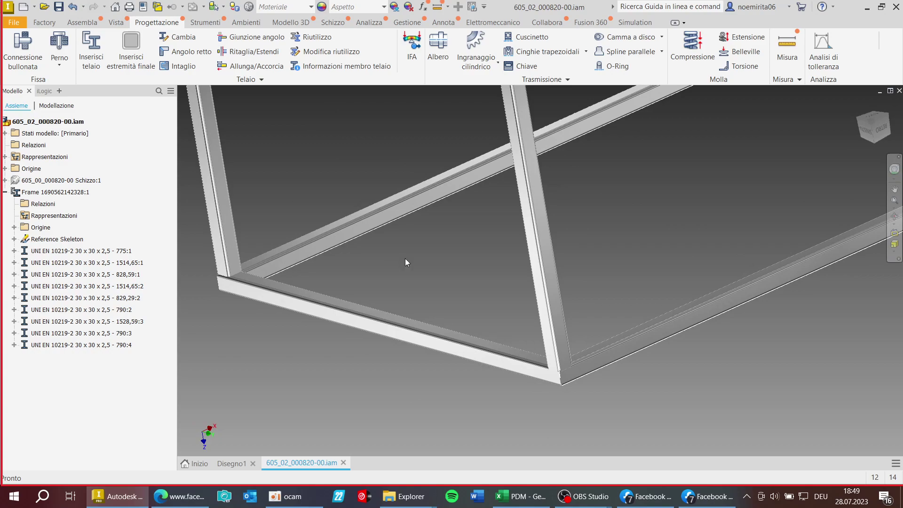
{"action": "scroll", "coordinate": [543, 291], "scroll_direction": "down", "scroll_amount": 3}
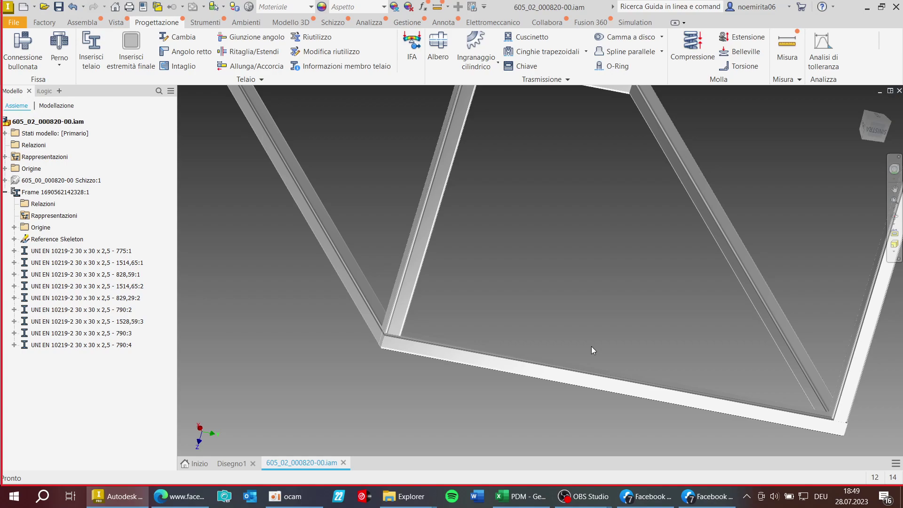
{"action": "scroll", "coordinate": [390, 233], "scroll_direction": "up", "scroll_amount": 3}
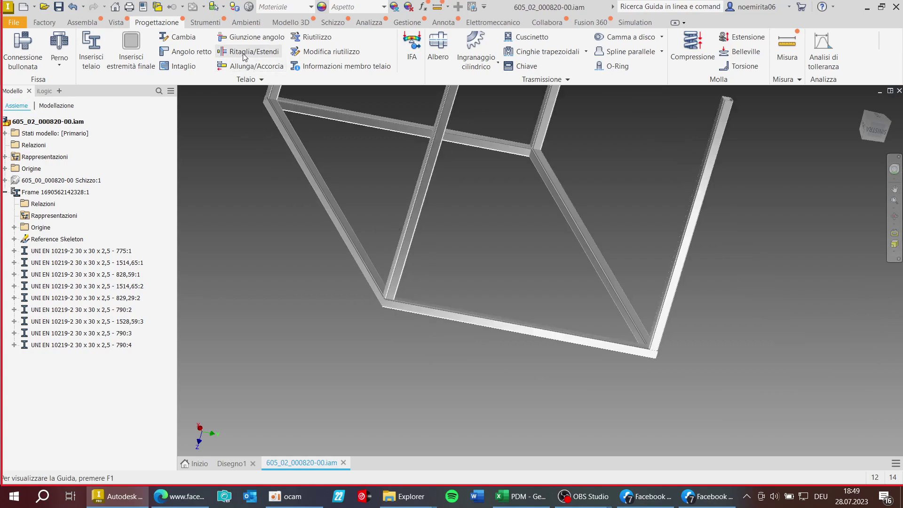
{"action": "left_click", "coordinate": [242, 53]}
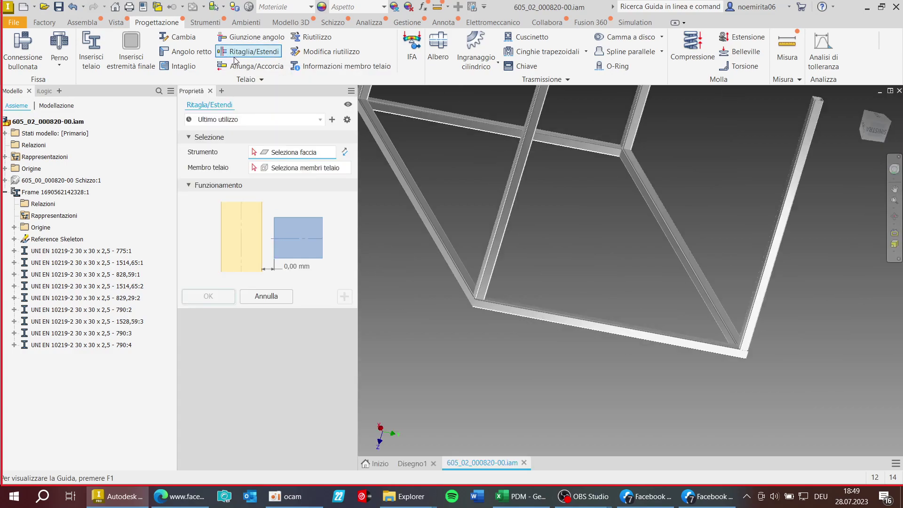
{"action": "left_click", "coordinate": [771, 268]}
{"action": "scroll", "coordinate": [741, 329], "scroll_direction": "up", "scroll_amount": 4}
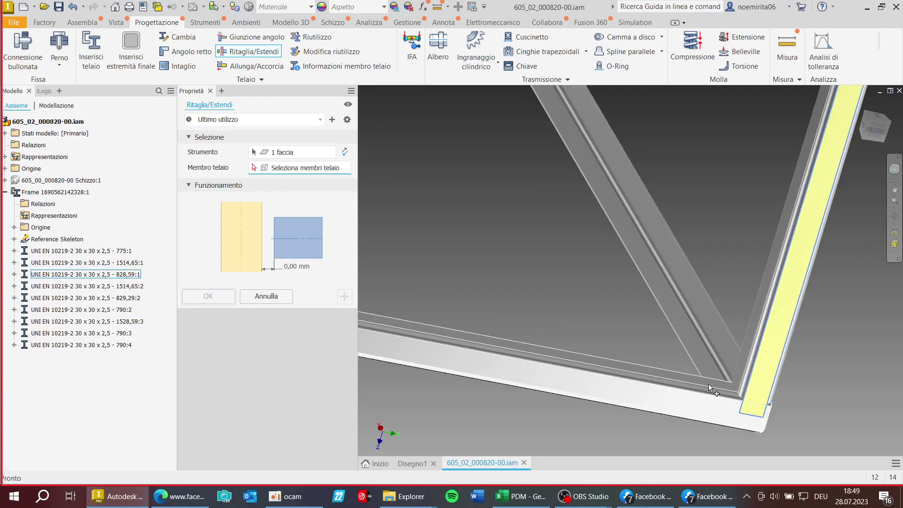
{"action": "left_click", "coordinate": [710, 388]}
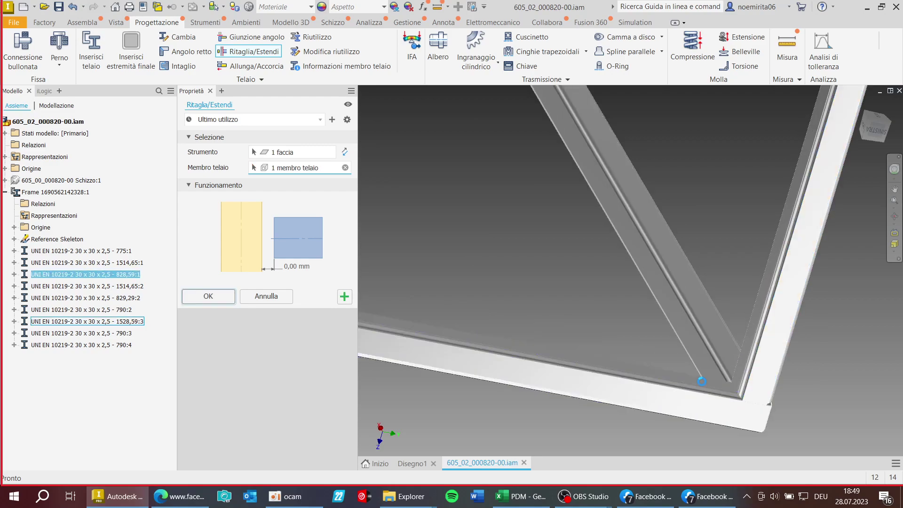
{"action": "left_click", "coordinate": [703, 385]}
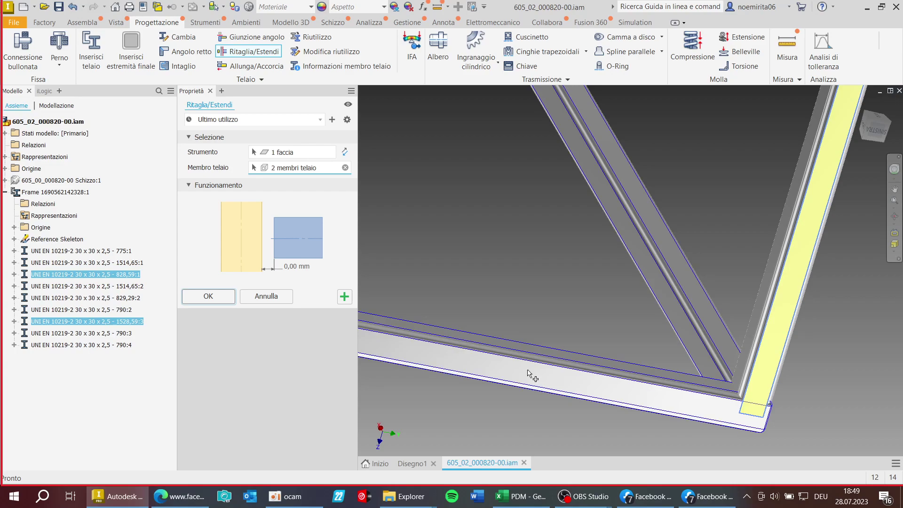
{"action": "left_click", "coordinate": [208, 296]}
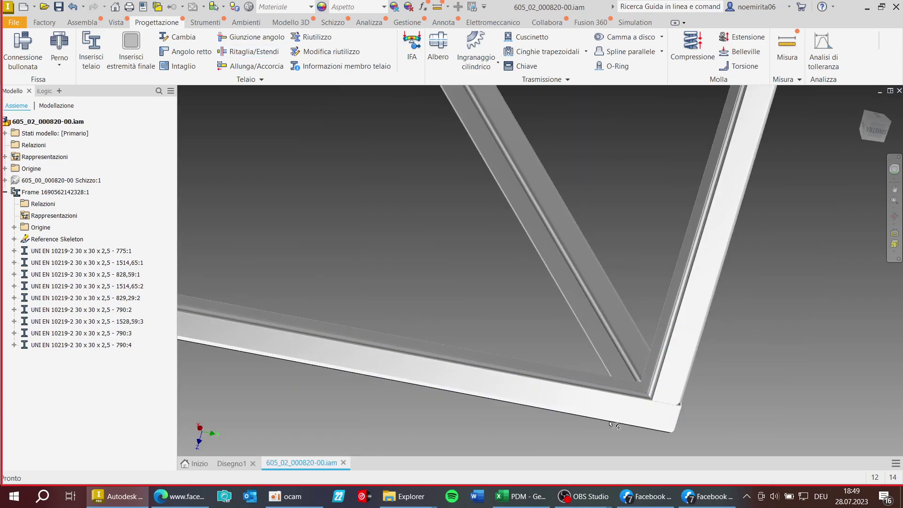
Examine the trimmed corner up close and from other sides, checking how the leg meets the two top members.
{"action": "scroll", "coordinate": [656, 400], "scroll_direction": "down", "scroll_amount": 3}
{"action": "key", "text": "F5"}
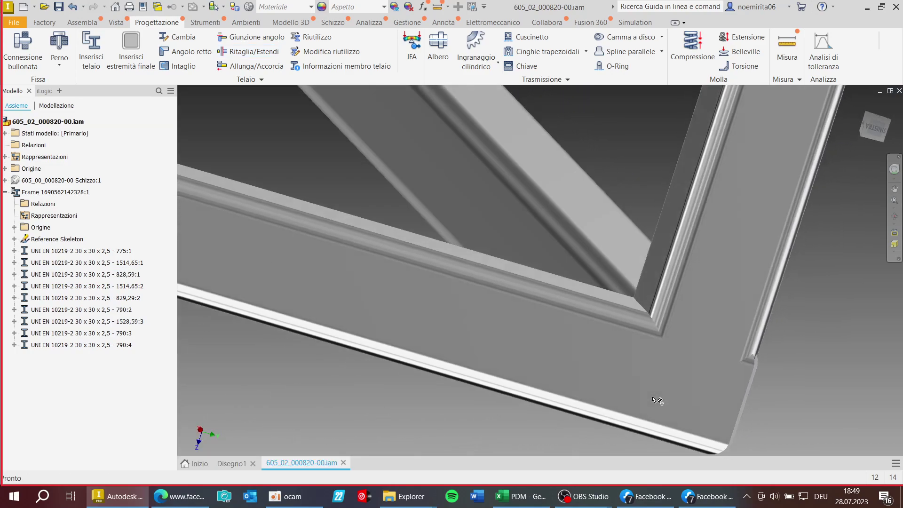
{"action": "key", "text": "F5"}
{"action": "key", "text": "F5"}
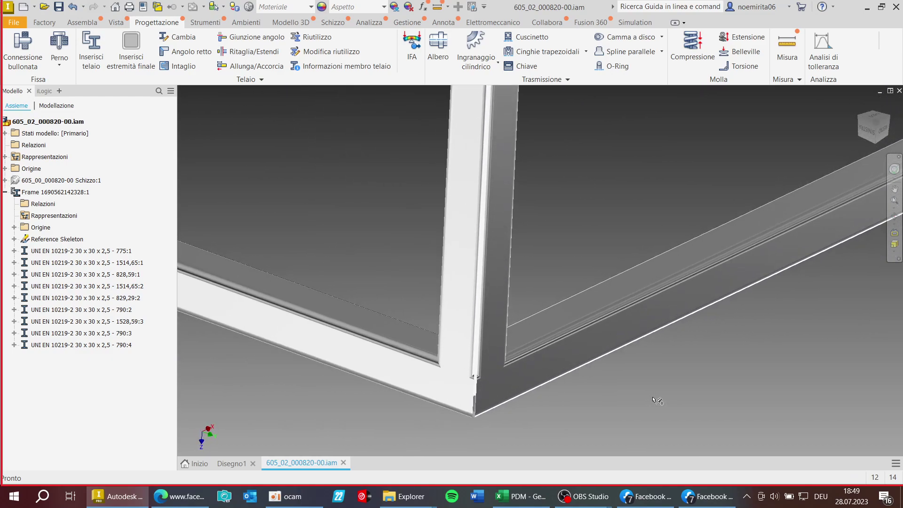
{"action": "key", "text": "F5"}
{"action": "key", "text": "F5"}
{"action": "key", "text": "F5"}
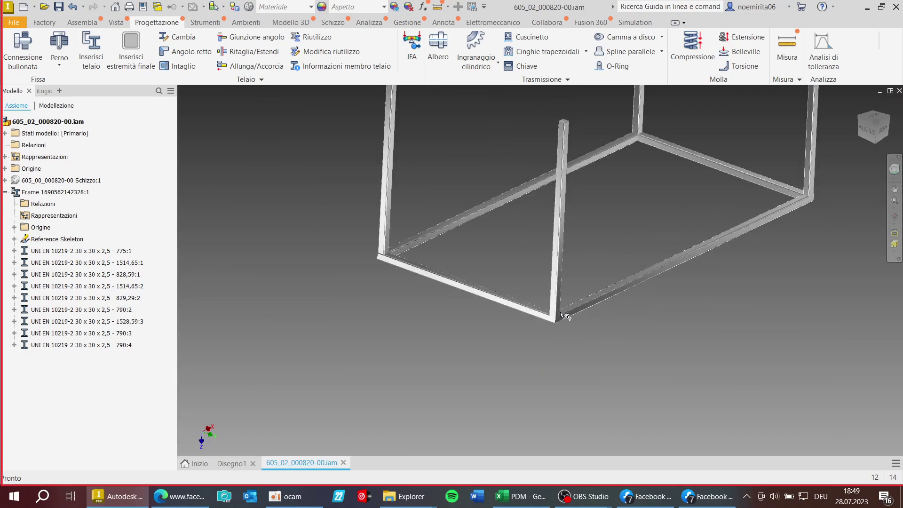
{"action": "key", "text": "F5"}
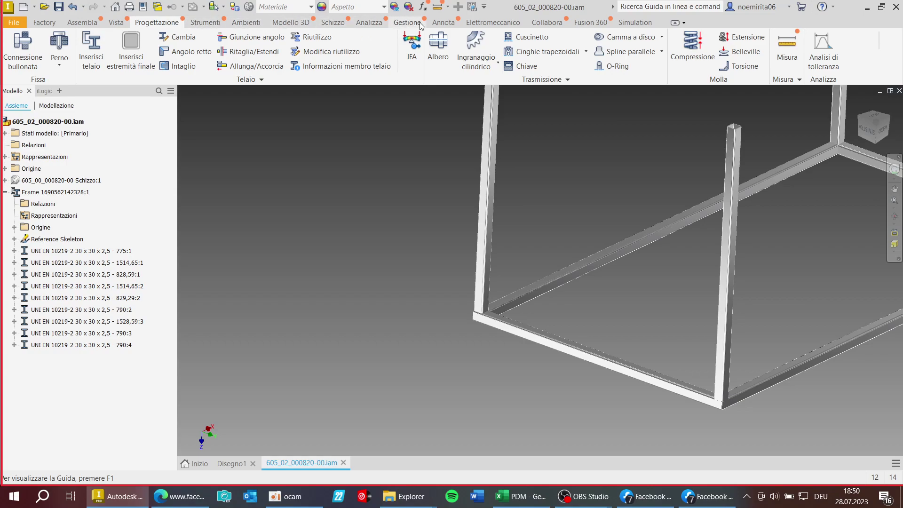
Create a half section view of the assembly on the origin YZ plane with an offset of -748,00 mm.
{"action": "left_click", "coordinate": [117, 23]}
{"action": "left_click", "coordinate": [146, 51]}
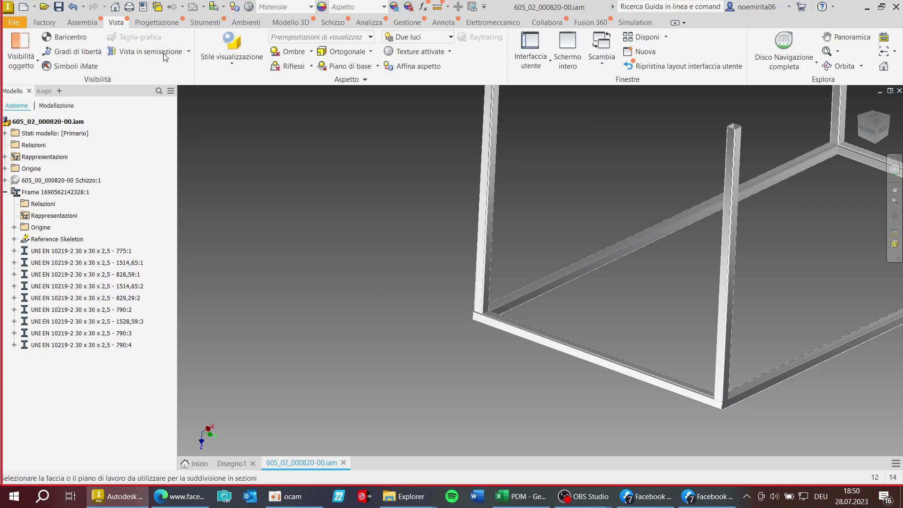
{"action": "left_click", "coordinate": [5, 168]}
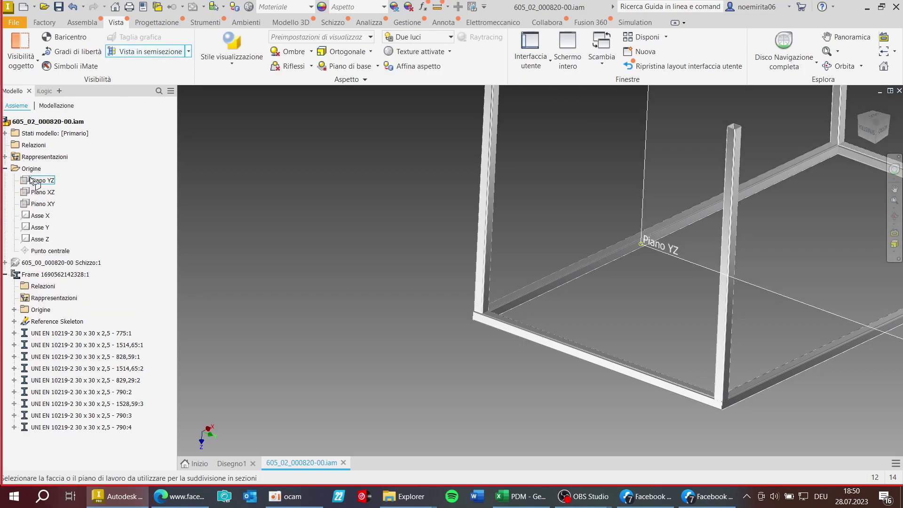
{"action": "left_click", "coordinate": [41, 180]}
{"action": "scroll", "coordinate": [312, 196], "scroll_direction": "down", "scroll_amount": 5}
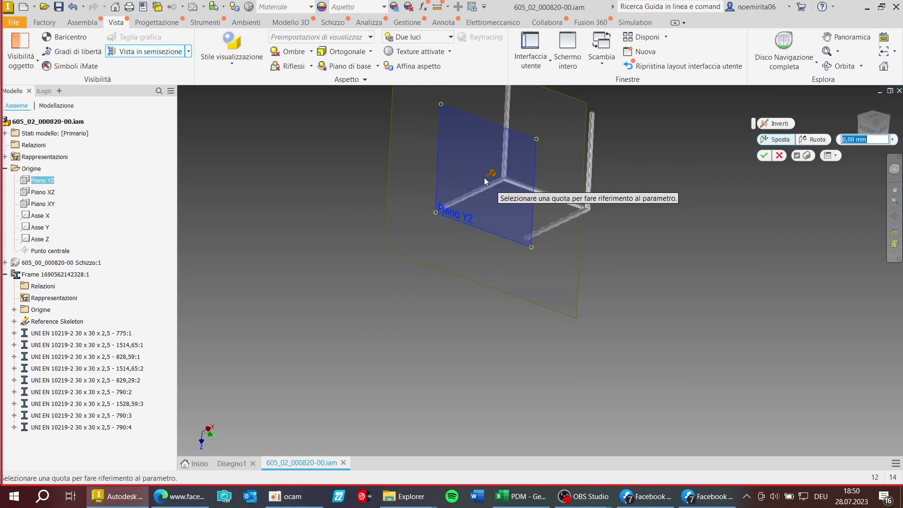
{"action": "left_click_drag", "start_coordinate": [479, 189], "coordinate": [434, 206]}
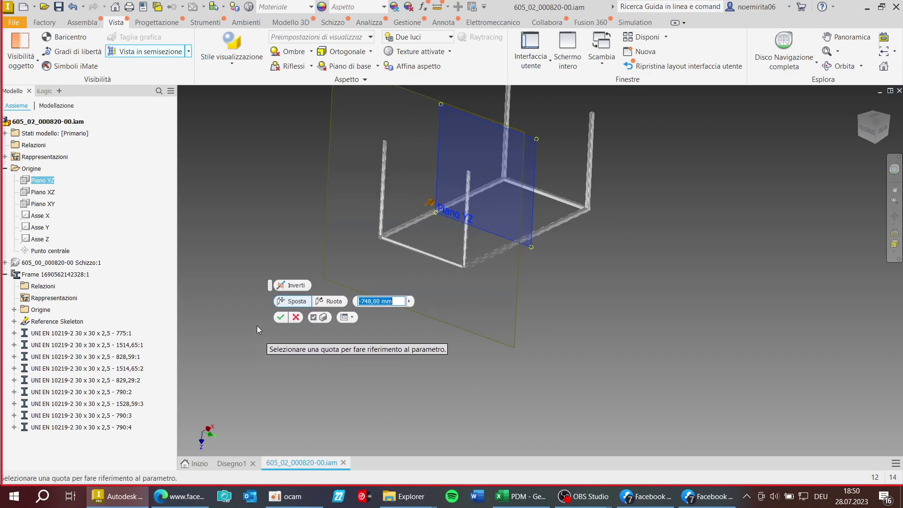
{"action": "left_click", "coordinate": [278, 318]}
{"action": "key", "text": "F6"}
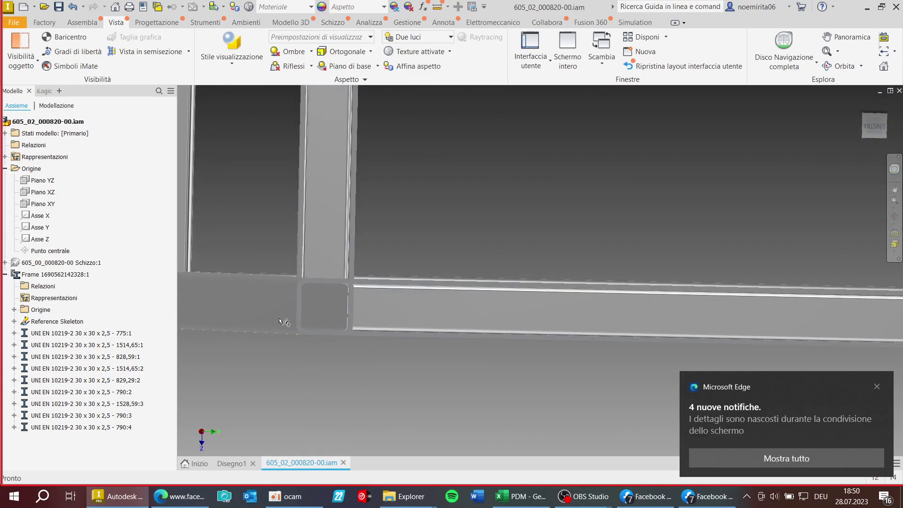
{"action": "left_click", "coordinate": [877, 386]}
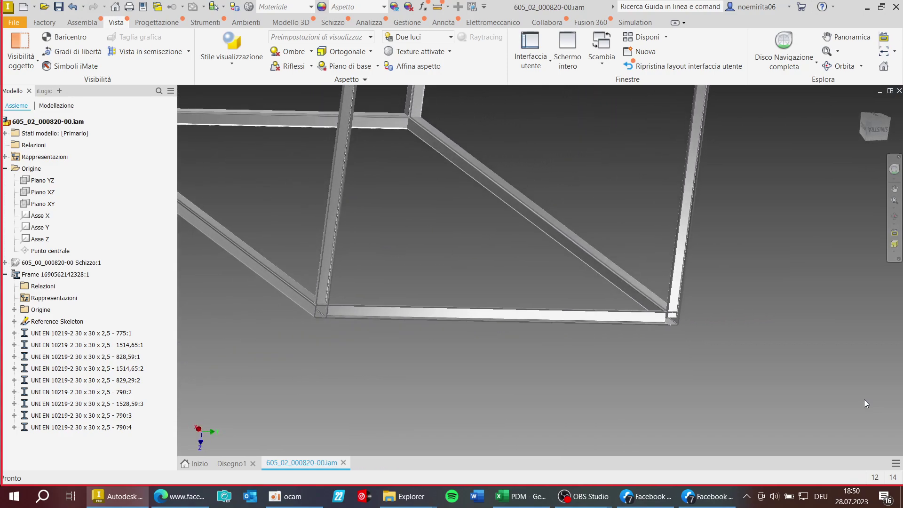
Try trimming long top member 1528,59:3 to a face of leg 790:3 with a 0,00 mm offset.
{"action": "left_click", "coordinate": [154, 25]}
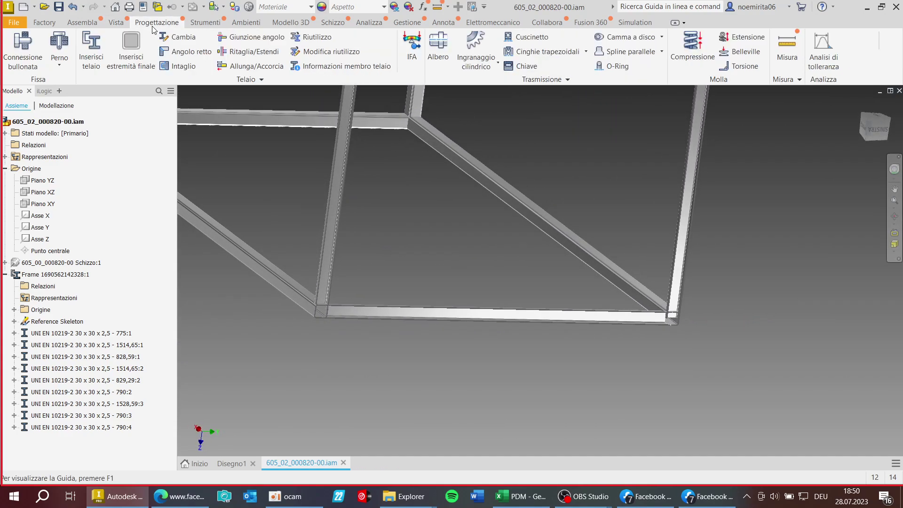
{"action": "left_click", "coordinate": [255, 52]}
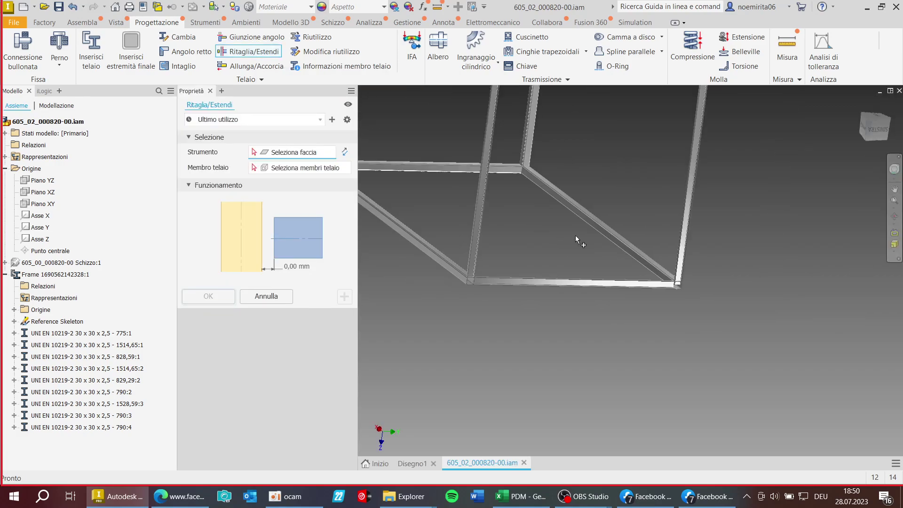
{"action": "scroll", "coordinate": [678, 279], "scroll_direction": "down", "scroll_amount": 2}
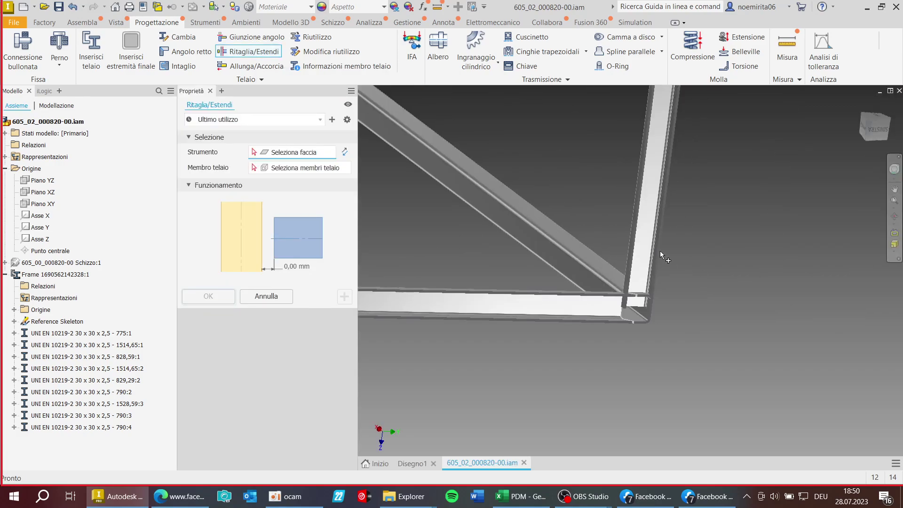
{"action": "left_click", "coordinate": [645, 251]}
{"action": "scroll", "coordinate": [633, 289], "scroll_direction": "down", "scroll_amount": 3}
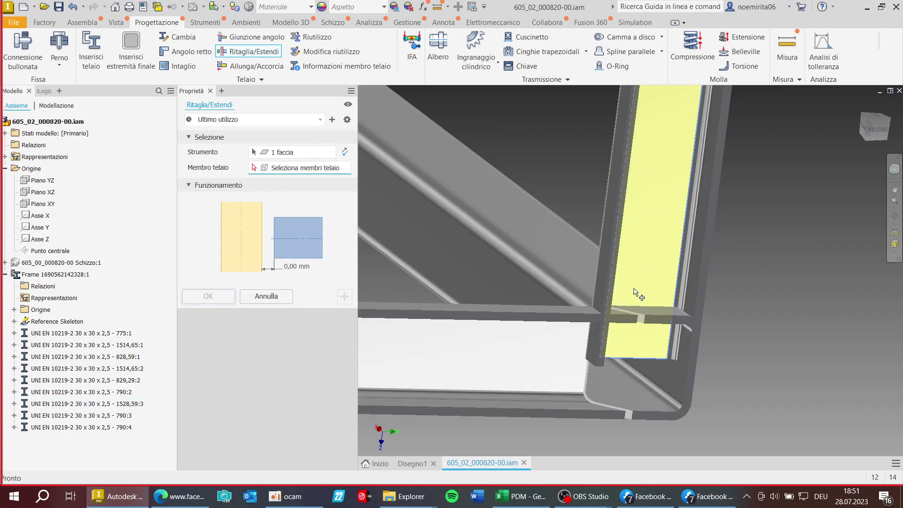
{"action": "left_click", "coordinate": [529, 237]}
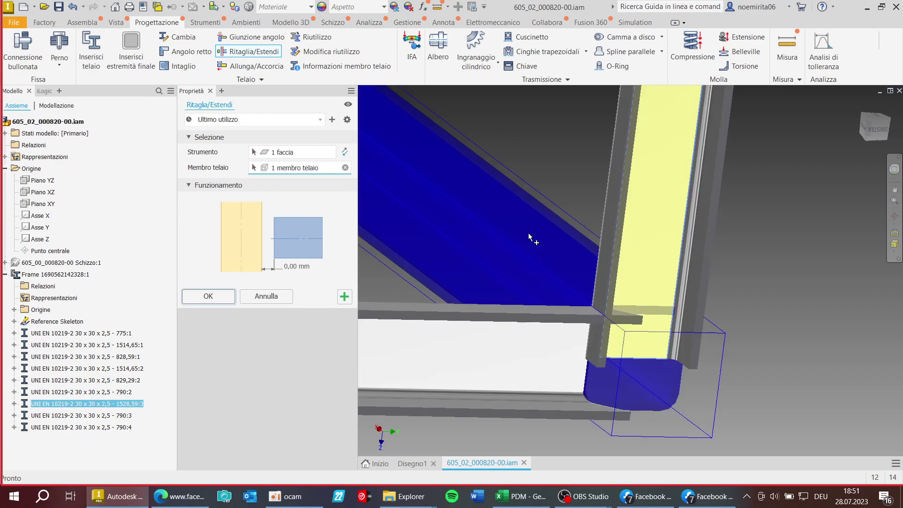
{"action": "left_click", "coordinate": [202, 297]}
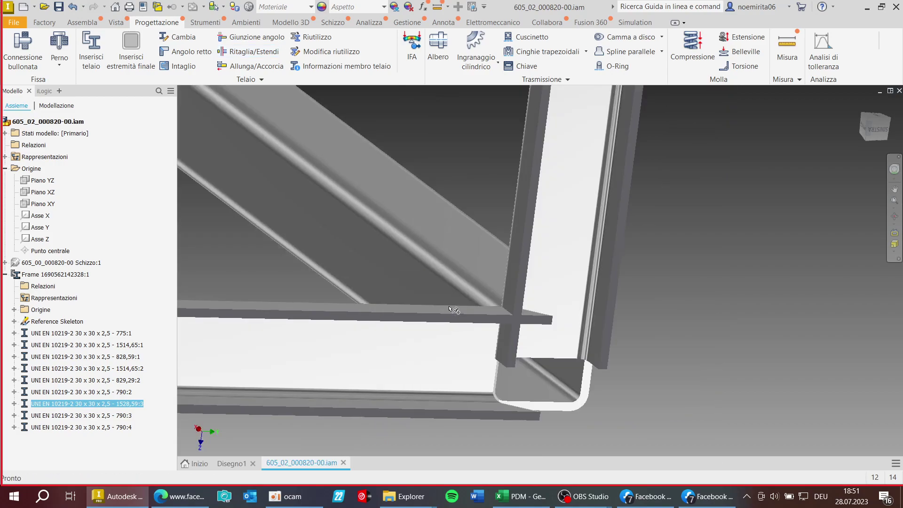
{"action": "scroll", "coordinate": [622, 344], "scroll_direction": "down", "scroll_amount": 1}
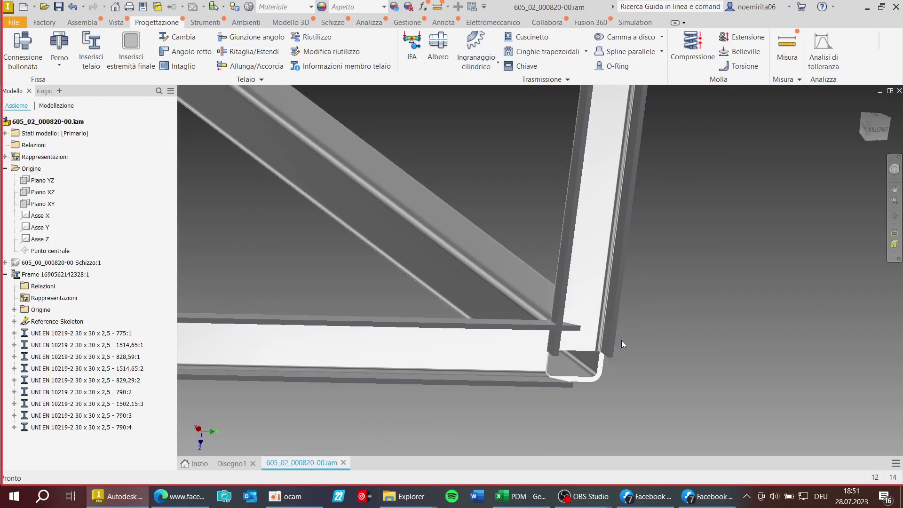
{"action": "left_click", "coordinate": [73, 7]}
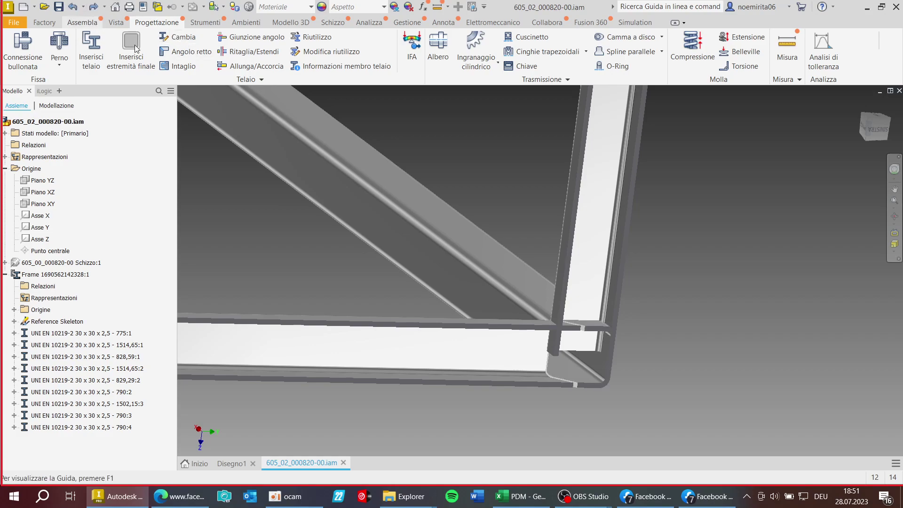
Apply a corner joint between leg 790:3 and long top member 1528,59:3 with both offsets at 0,00 mm.
{"action": "left_click", "coordinate": [254, 38]}
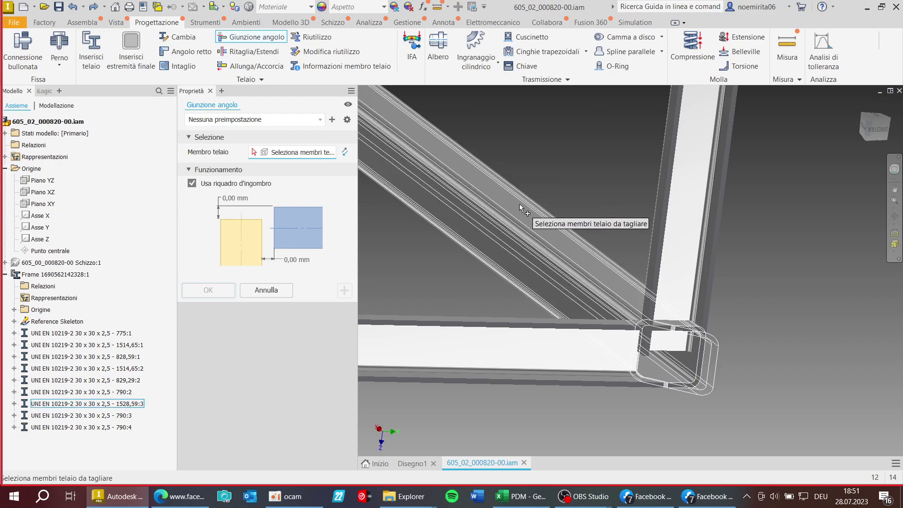
{"action": "left_click", "coordinate": [661, 243]}
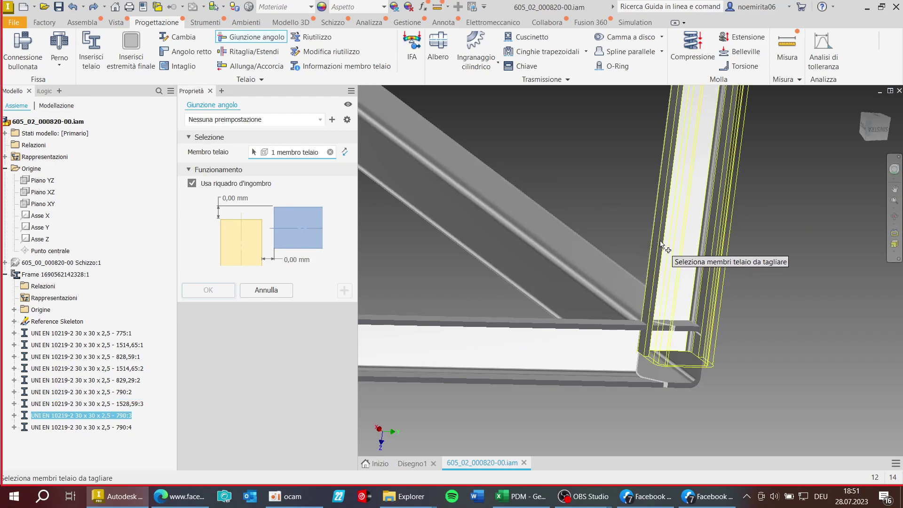
{"action": "scroll", "coordinate": [776, 254], "scroll_direction": "down", "scroll_amount": 3}
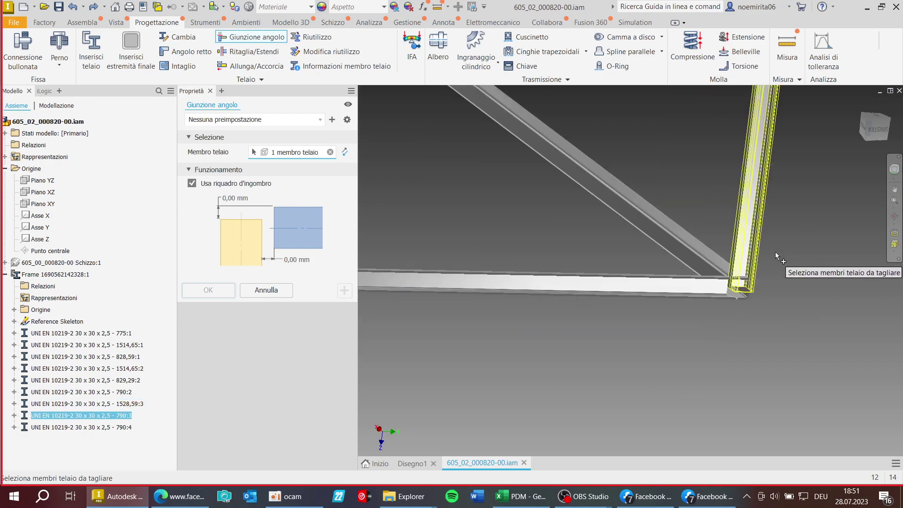
{"action": "left_click", "coordinate": [674, 231]}
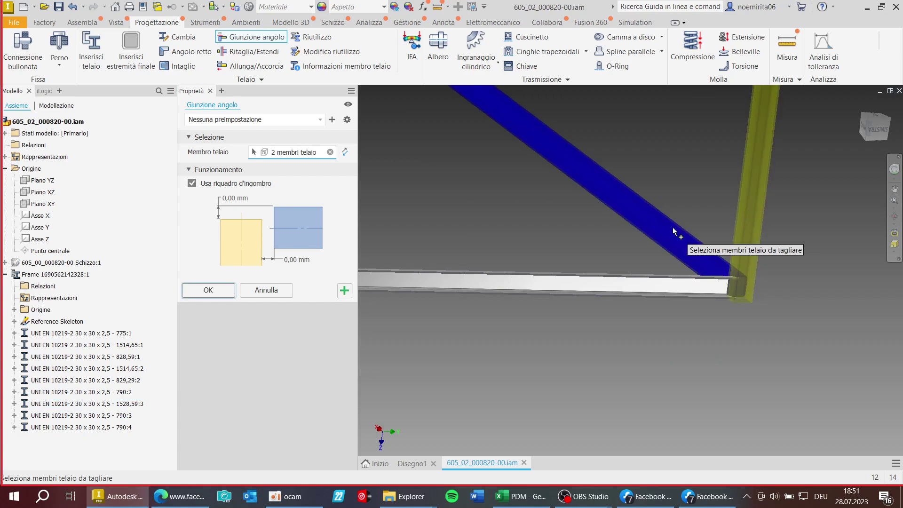
{"action": "left_click", "coordinate": [211, 288]}
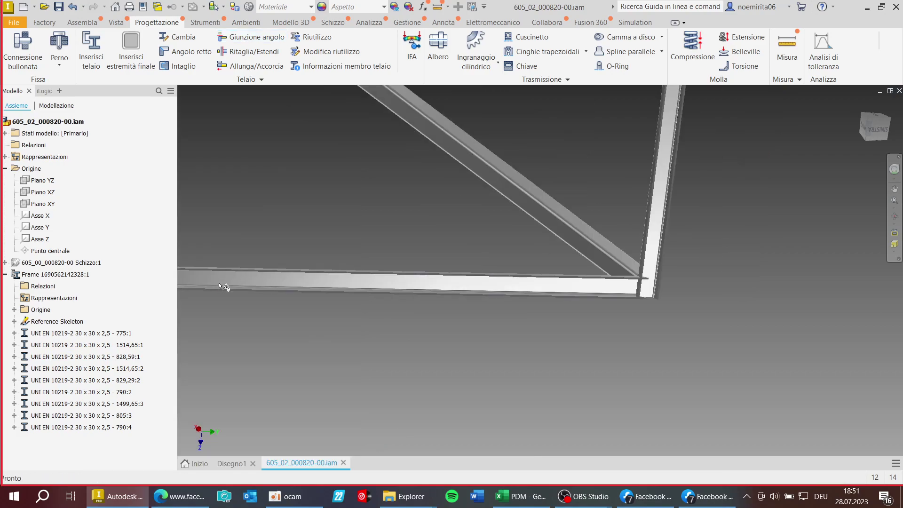
{"action": "key", "text": "F6"}
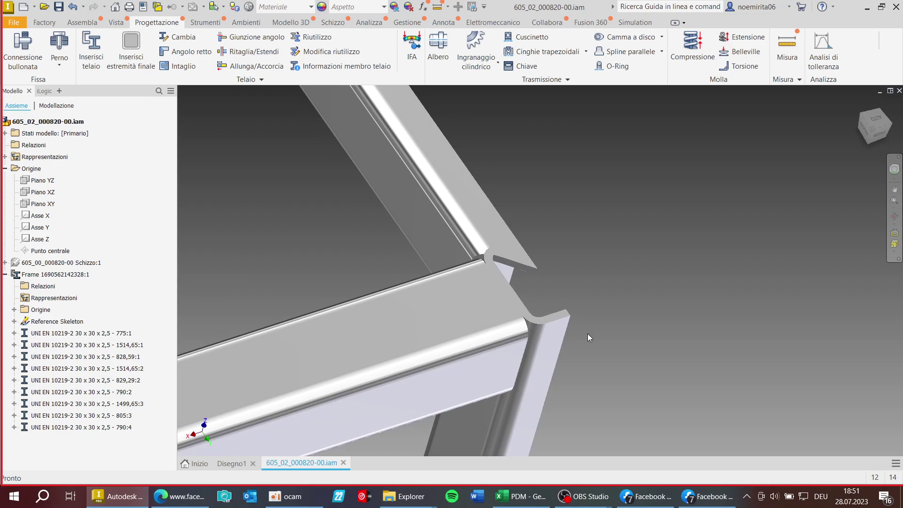
{"action": "scroll", "coordinate": [510, 344], "scroll_direction": "down", "scroll_amount": 2}
{"action": "scroll", "coordinate": [507, 271], "scroll_direction": "up", "scroll_amount": 2}
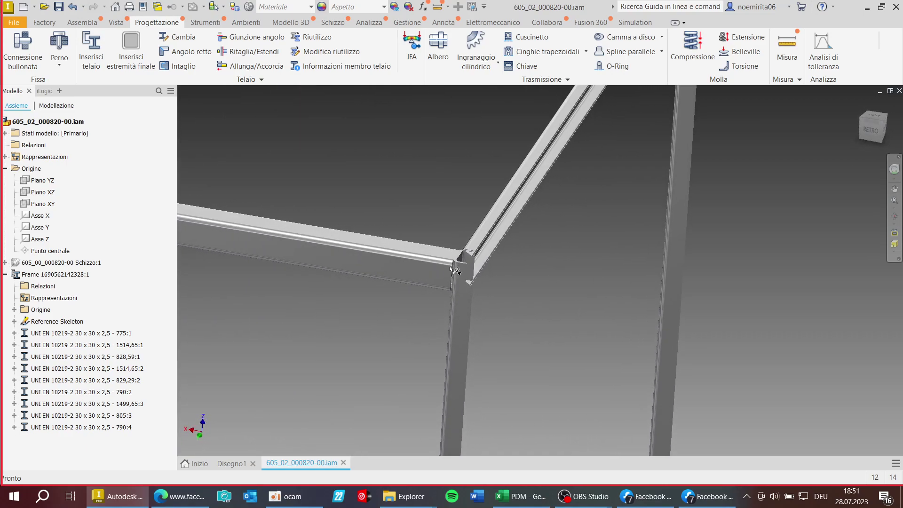
Open the frame subassembly for in-place editing from the main assembly.
{"action": "left_click", "coordinate": [463, 281]}
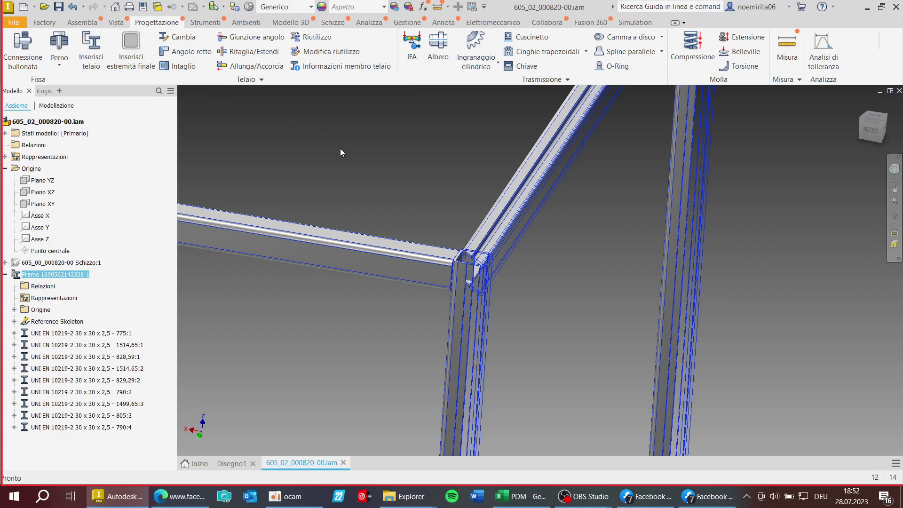
{"action": "left_click", "coordinate": [352, 162]}
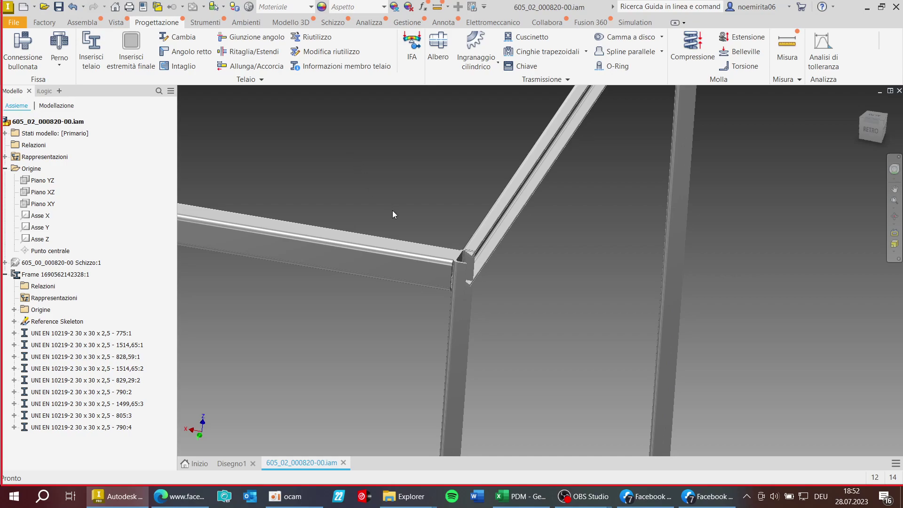
{"action": "left_click", "coordinate": [462, 276]}
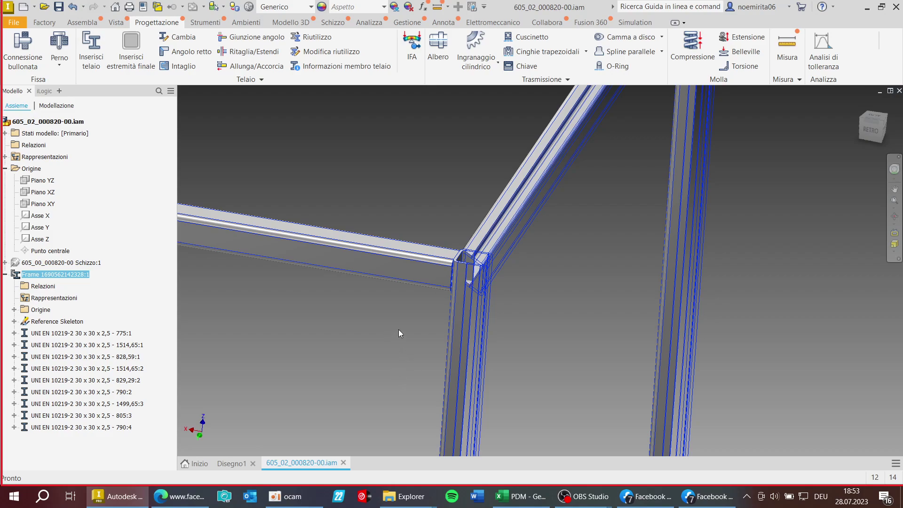
{"action": "right_click", "coordinate": [36, 276]}
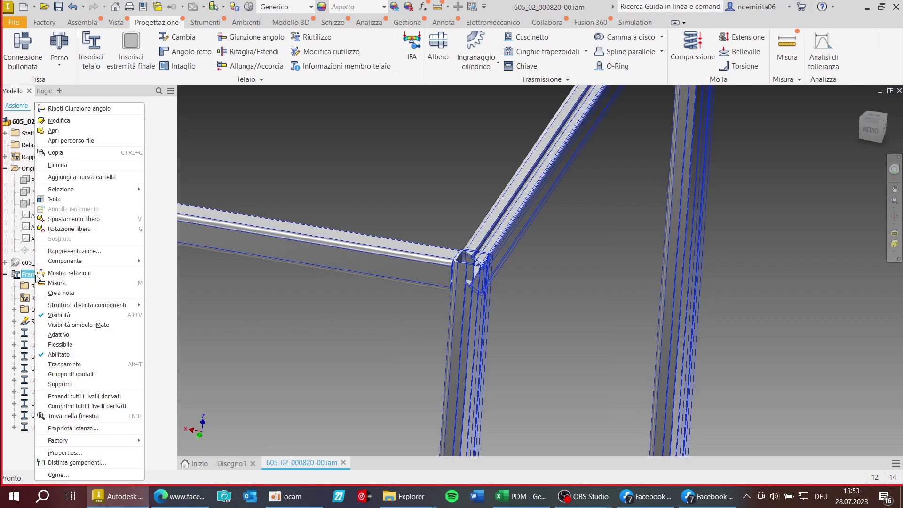
{"action": "left_click", "coordinate": [57, 121]}
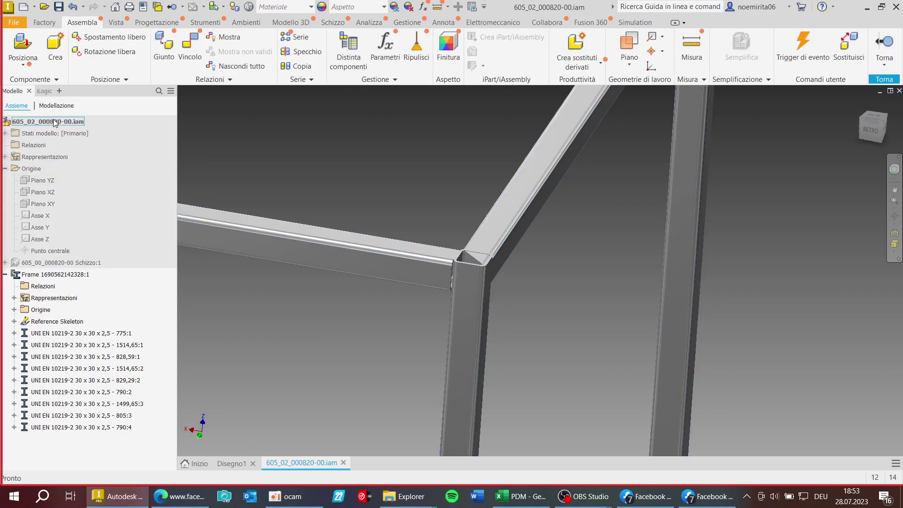
{"action": "scroll", "coordinate": [492, 279], "scroll_direction": "down", "scroll_amount": 3}
{"action": "scroll", "coordinate": [492, 280], "scroll_direction": "up", "scroll_amount": 3}
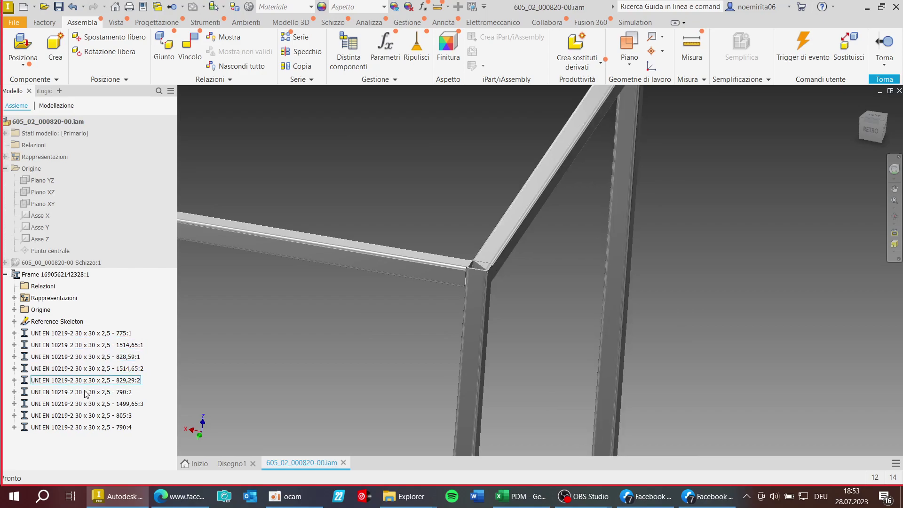
Delete the corner joint and the length modification from leg 805:3 with the Frame Generator.
{"action": "left_click", "coordinate": [84, 418]}
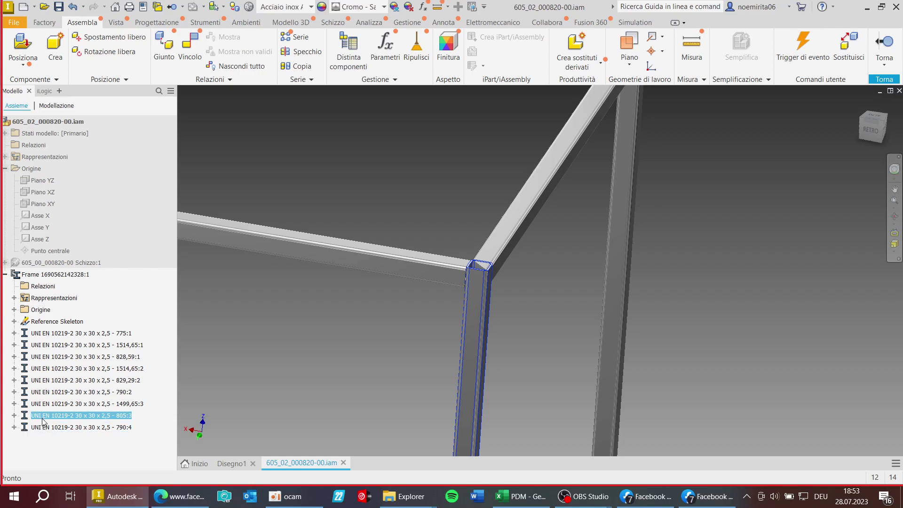
{"action": "left_click", "coordinate": [14, 416]}
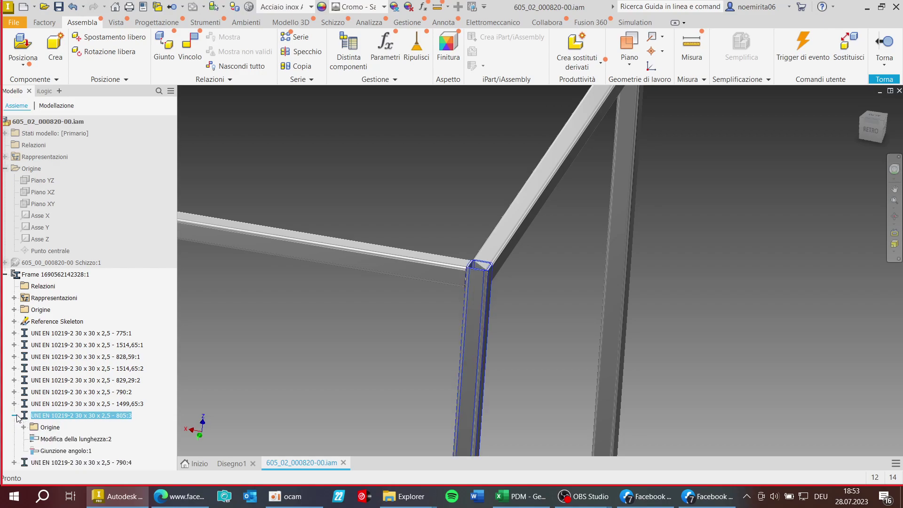
{"action": "left_click", "coordinate": [42, 439]}
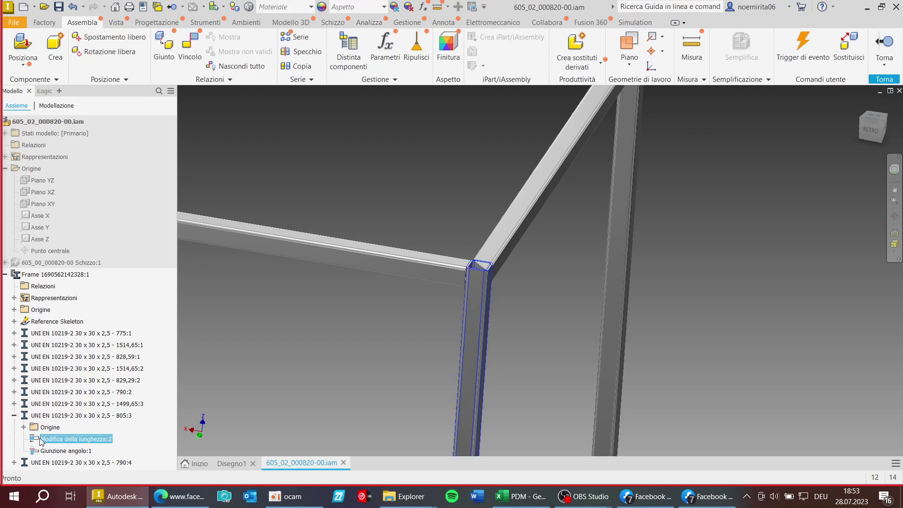
{"action": "left_click", "coordinate": [49, 452]}
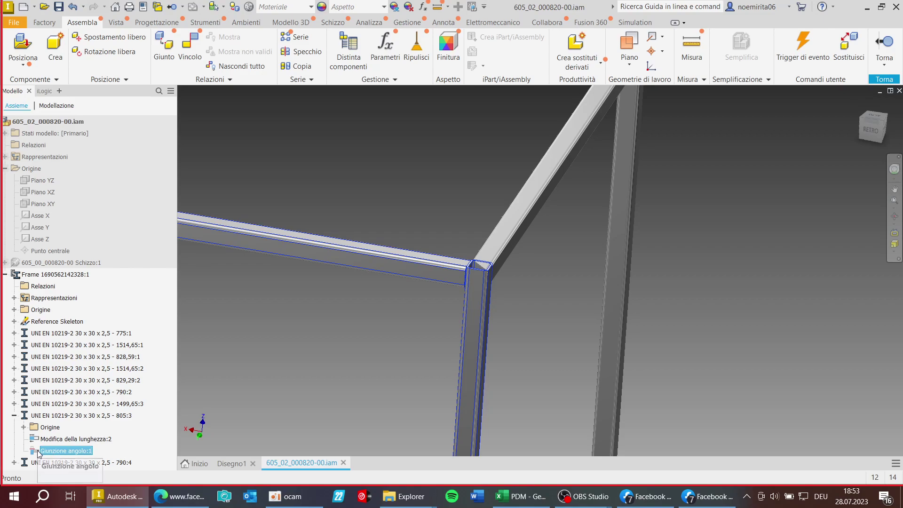
{"action": "right_click", "coordinate": [37, 451]}
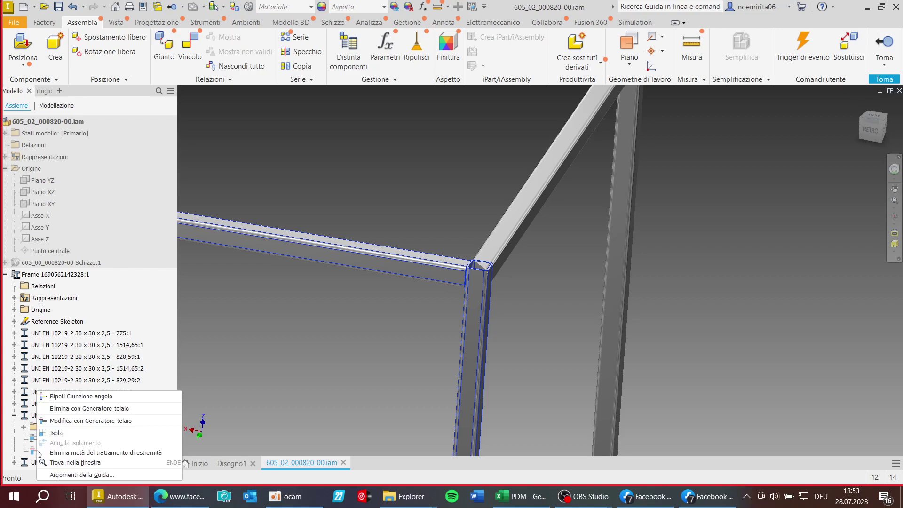
{"action": "left_click", "coordinate": [61, 410]}
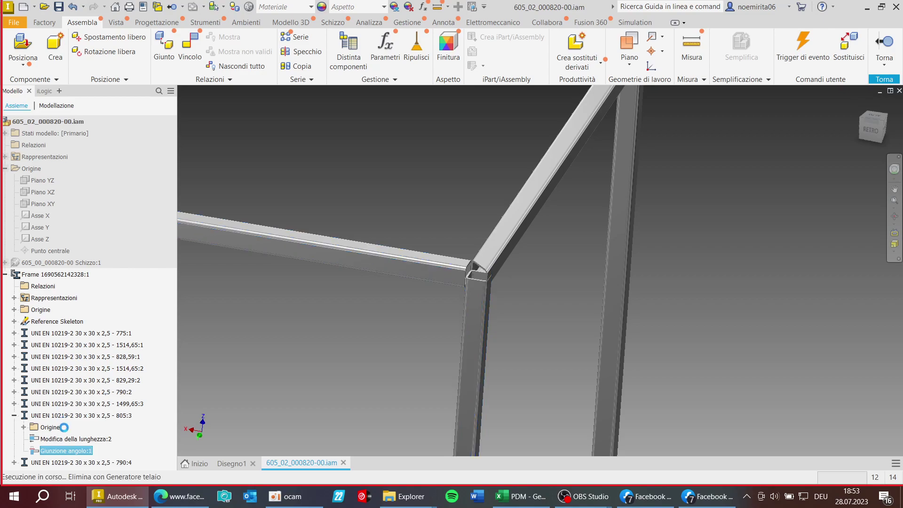
{"action": "right_click", "coordinate": [34, 439]}
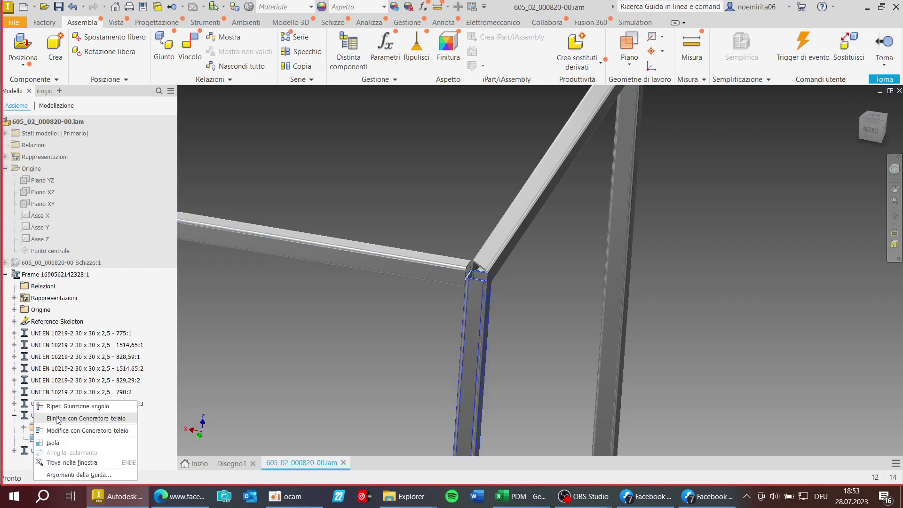
{"action": "left_click", "coordinate": [119, 419]}
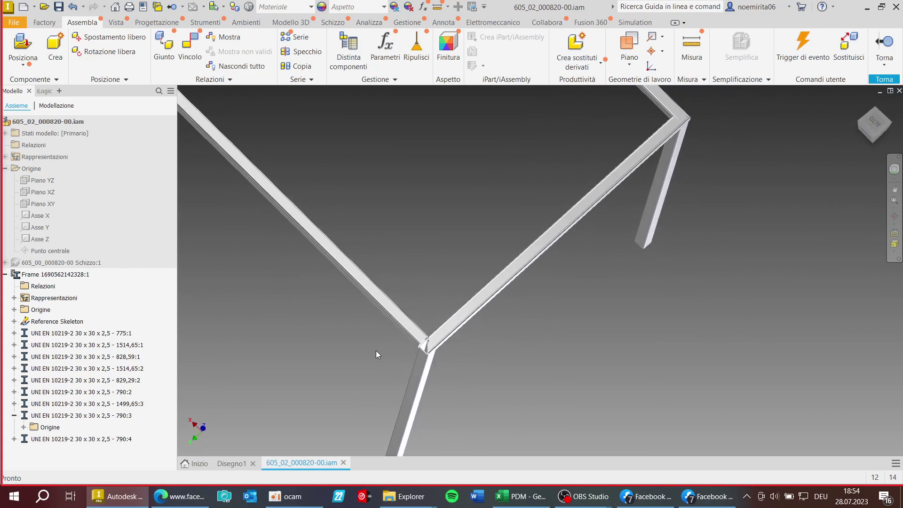
Undo the deletion of the corner joint and the length modification on leg 790:3.
{"action": "left_click", "coordinate": [480, 309]}
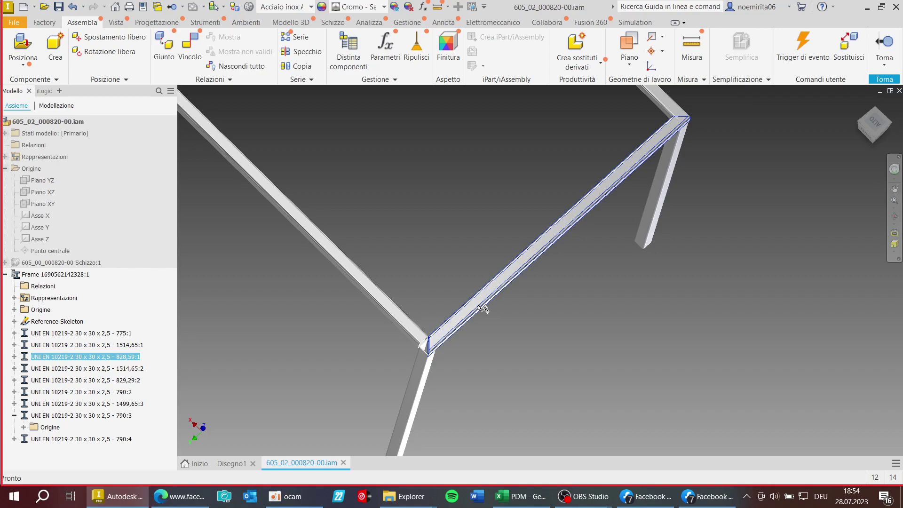
{"action": "left_click", "coordinate": [72, 7]}
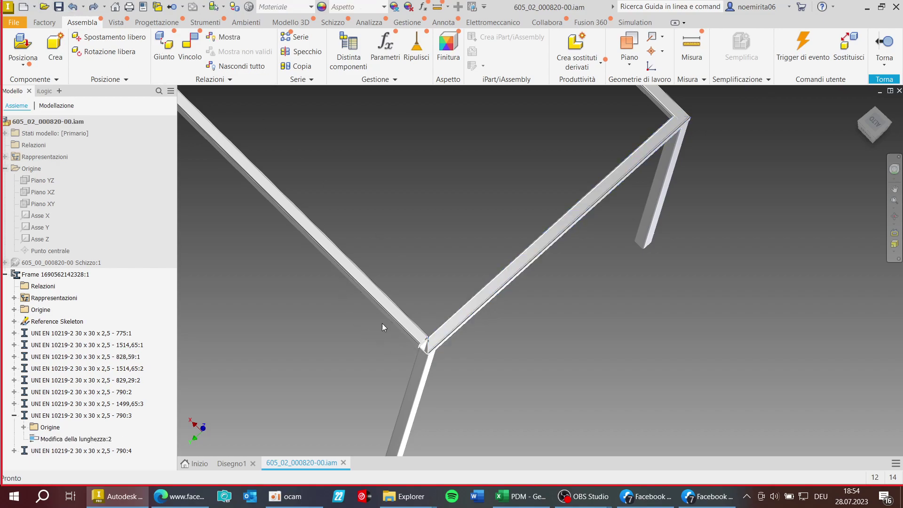
{"action": "left_click", "coordinate": [73, 7]}
{"action": "left_click", "coordinate": [72, 8]}
{"action": "scroll", "coordinate": [433, 361], "scroll_direction": "down", "scroll_amount": 5}
{"action": "scroll", "coordinate": [435, 349], "scroll_direction": "up", "scroll_amount": 4}
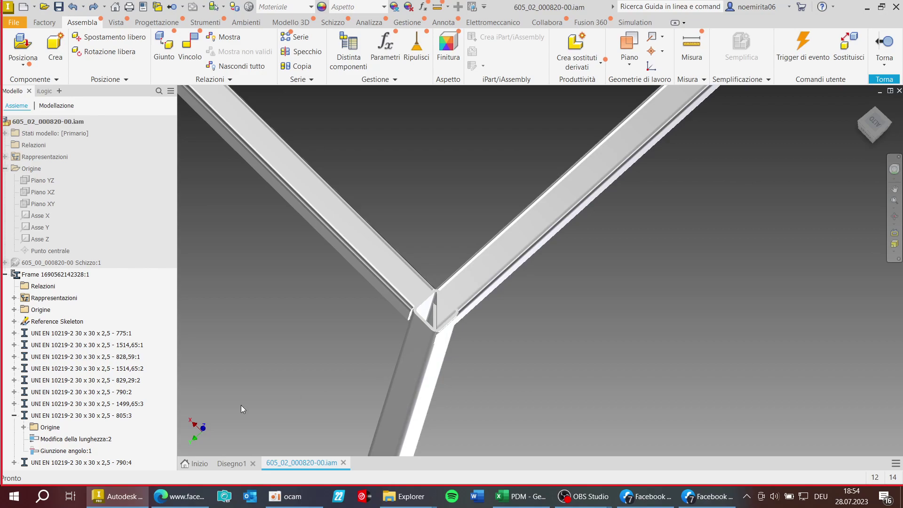
Remove the length modification and the corner joint from leg 805:3 with the Frame Generator.
{"action": "right_click", "coordinate": [78, 440]}
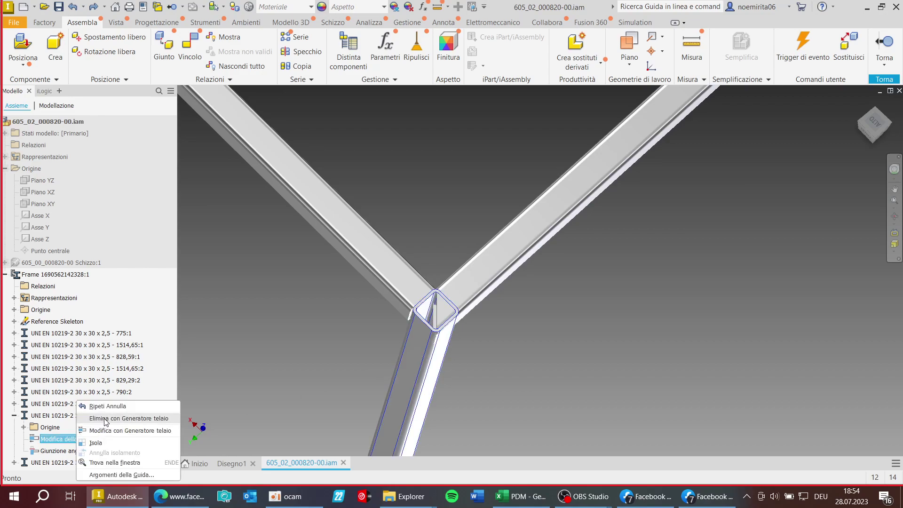
{"action": "left_click", "coordinate": [105, 419]}
{"action": "right_click", "coordinate": [75, 439]}
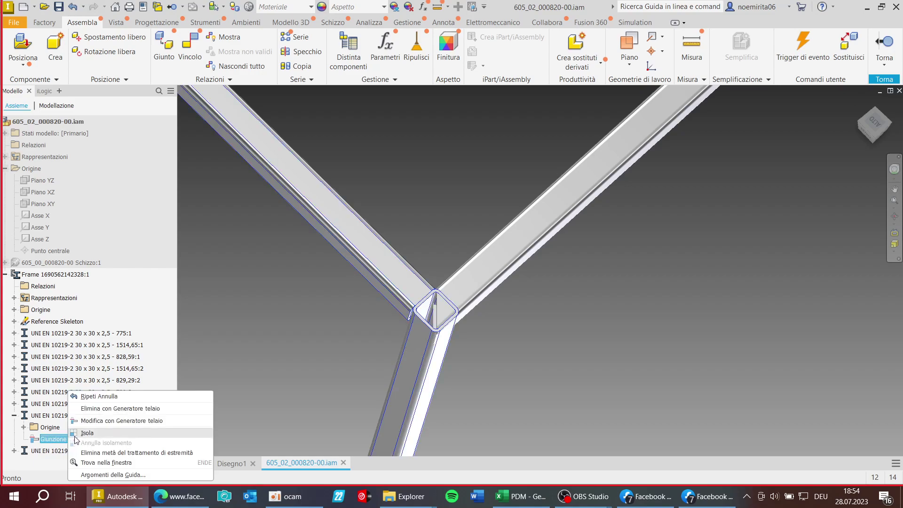
{"action": "left_click", "coordinate": [91, 413]}
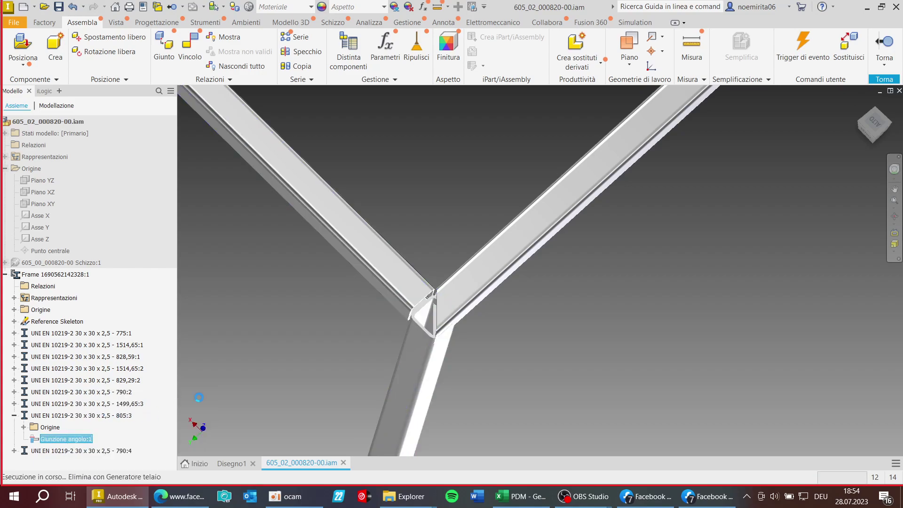
Delete the first miter of short top member 828,59:1 with the Frame Generator.
{"action": "left_click", "coordinate": [481, 287]}
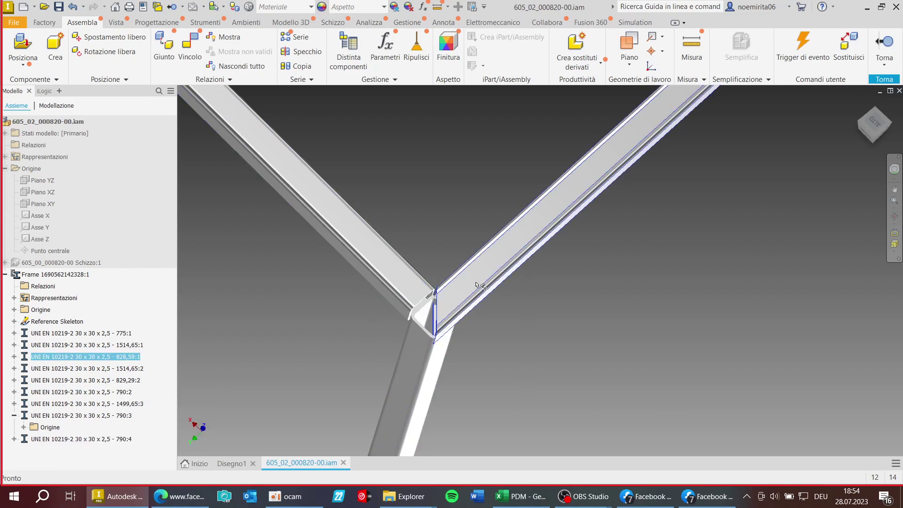
{"action": "left_click", "coordinate": [14, 356]}
{"action": "left_click", "coordinate": [46, 380]}
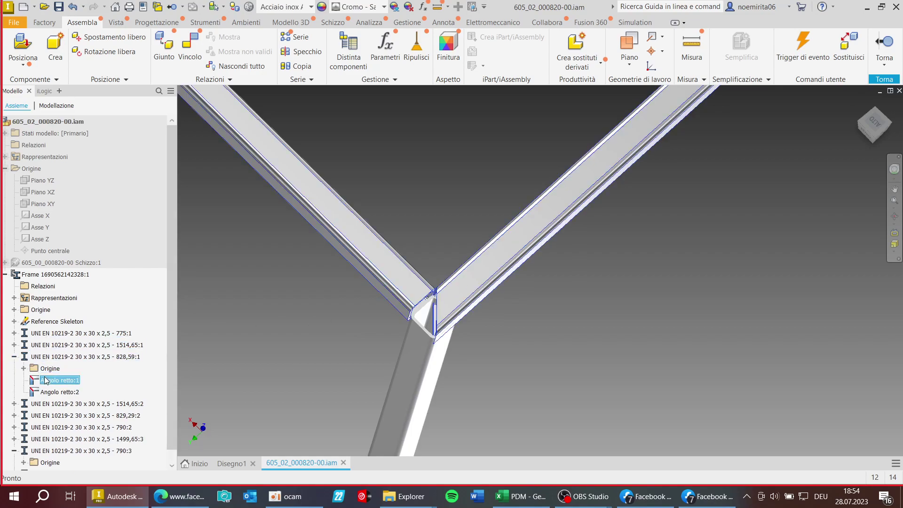
{"action": "left_click", "coordinate": [44, 391], "text": "ctrl"}
{"action": "left_click", "coordinate": [45, 392]}
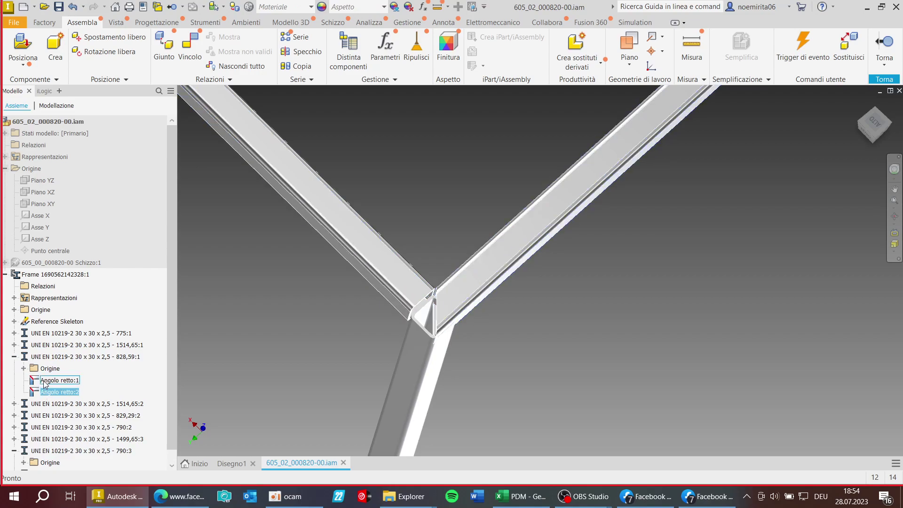
{"action": "left_click", "coordinate": [52, 380]}
{"action": "scroll", "coordinate": [282, 332], "scroll_direction": "up", "scroll_amount": 3}
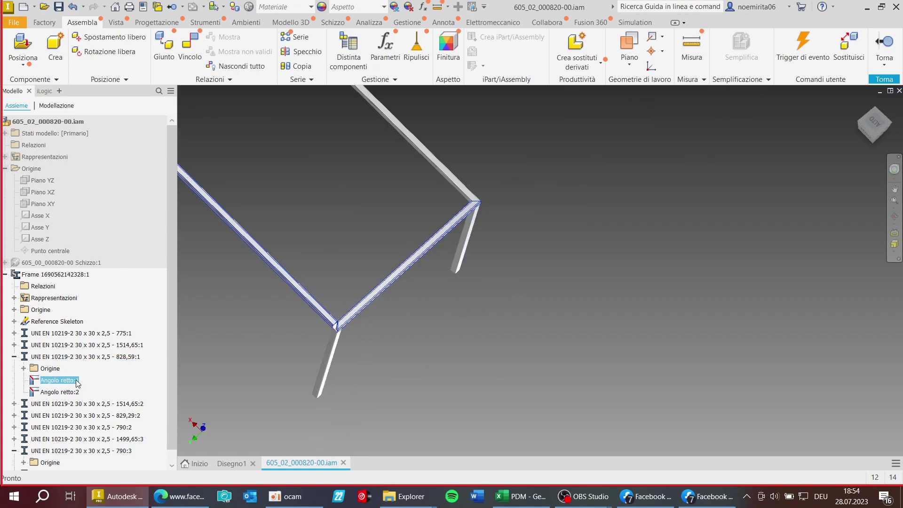
{"action": "right_click", "coordinate": [39, 383]}
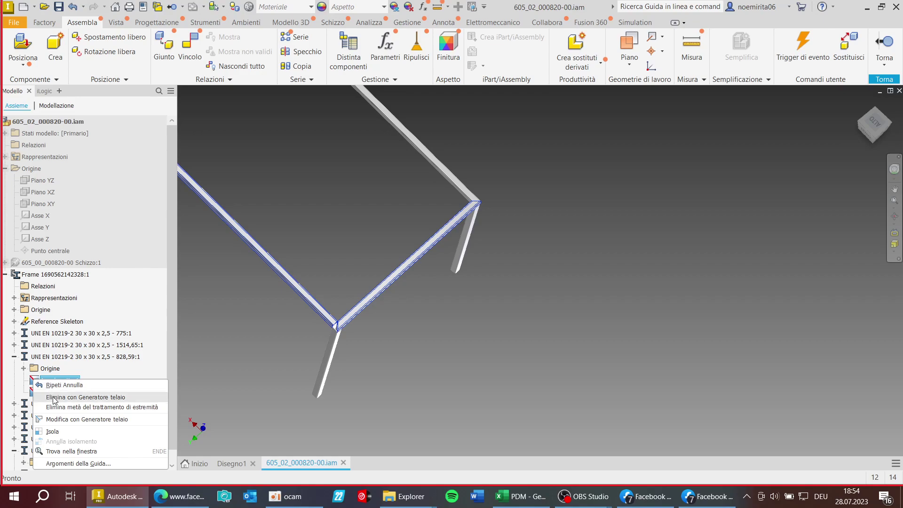
{"action": "left_click", "coordinate": [53, 400]}
Miter short top member 814,65:1 with long top member 1514,65:3 using a 0,5 mm gap.
{"action": "scroll", "coordinate": [395, 322], "scroll_direction": "down", "scroll_amount": 3}
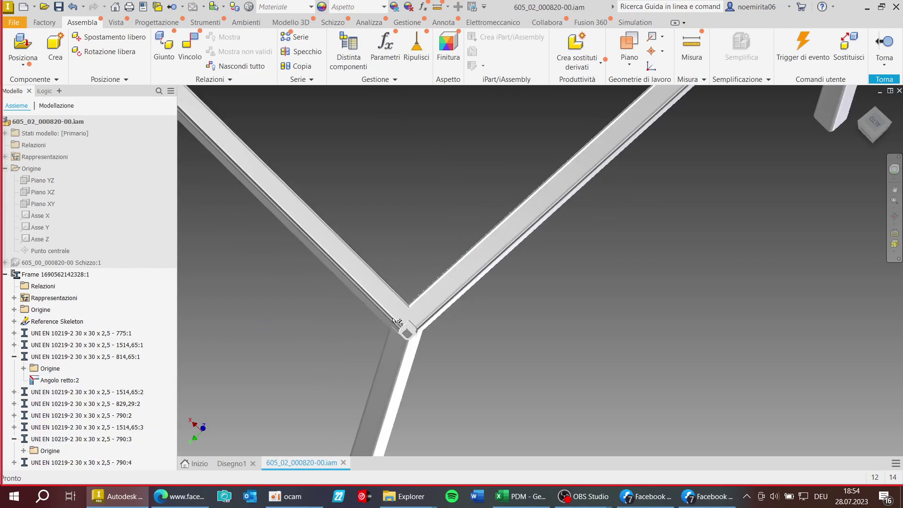
{"action": "scroll", "coordinate": [426, 315], "scroll_direction": "down", "scroll_amount": 2}
{"action": "scroll", "coordinate": [428, 333], "scroll_direction": "up", "scroll_amount": 3}
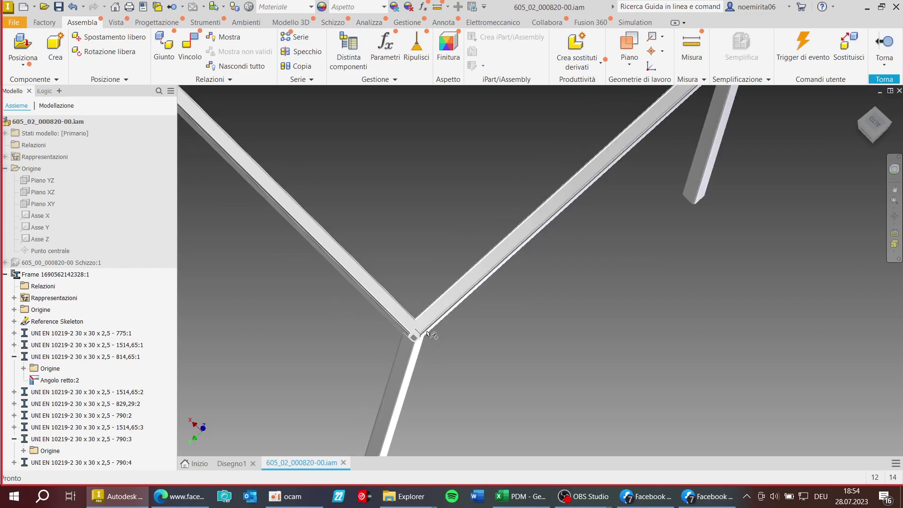
{"action": "scroll", "coordinate": [428, 333], "scroll_direction": "up", "scroll_amount": 5}
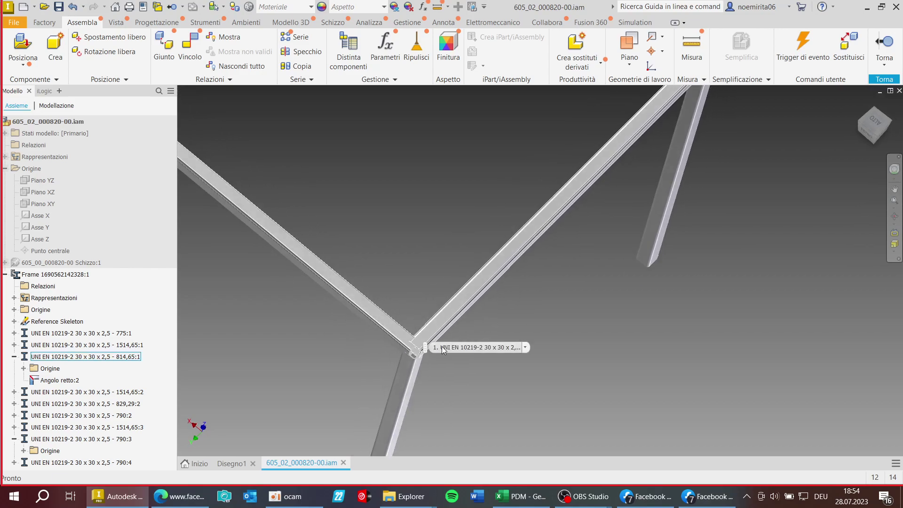
{"action": "scroll", "coordinate": [443, 351], "scroll_direction": "down", "scroll_amount": 4}
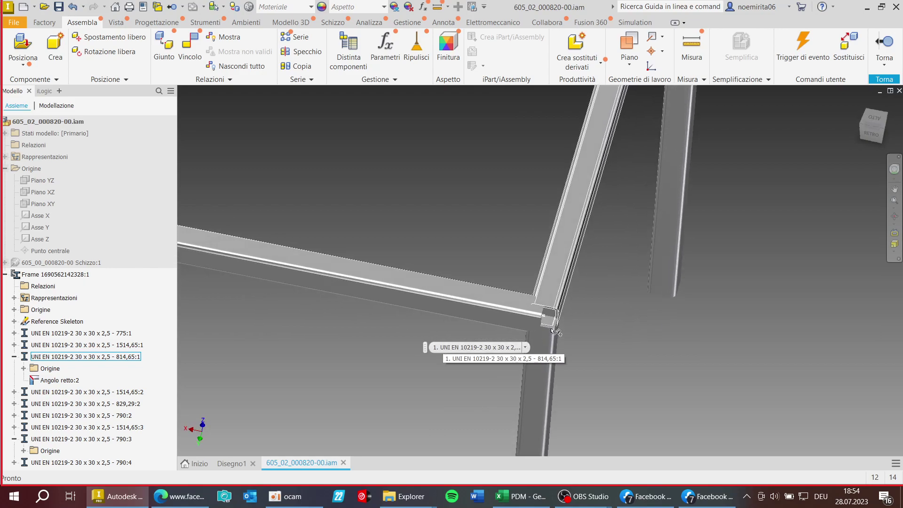
{"action": "scroll", "coordinate": [443, 350], "scroll_direction": "down", "scroll_amount": 2}
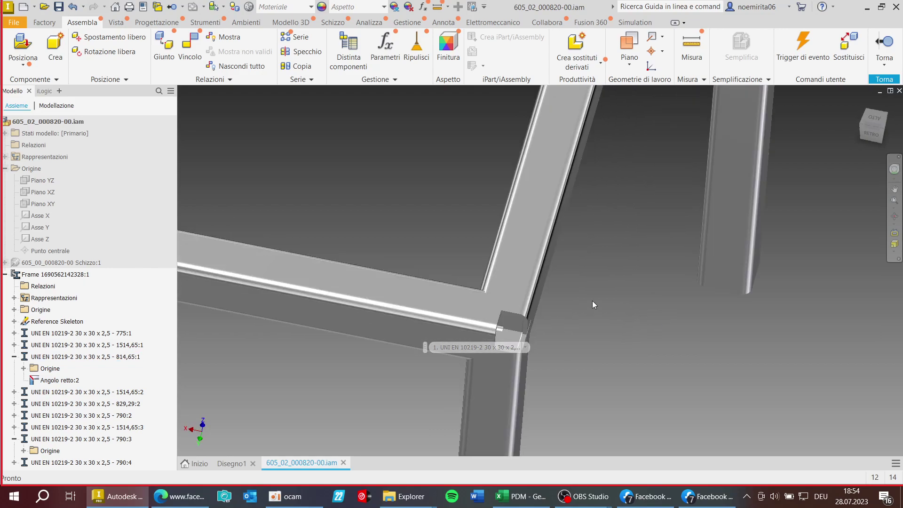
{"action": "left_click", "coordinate": [157, 22]}
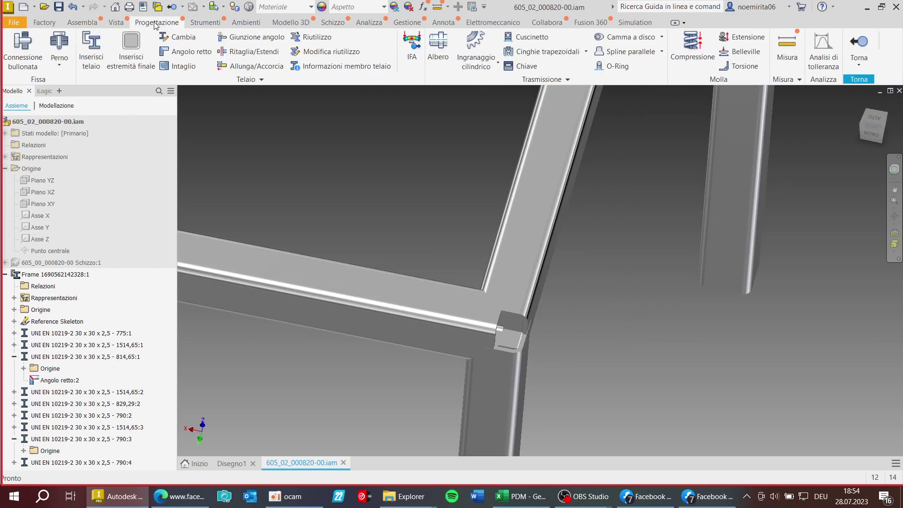
{"action": "left_click", "coordinate": [165, 53]}
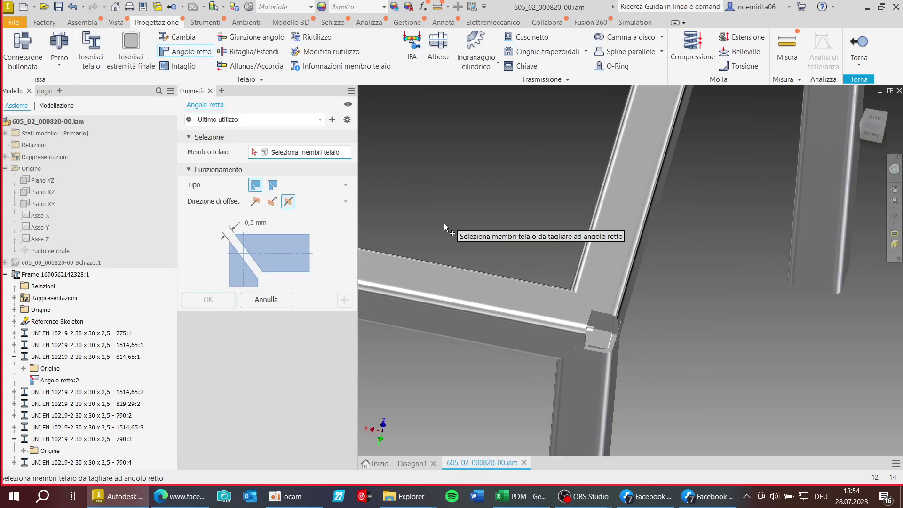
{"action": "left_click", "coordinate": [467, 308]}
{"action": "left_click", "coordinate": [615, 246]}
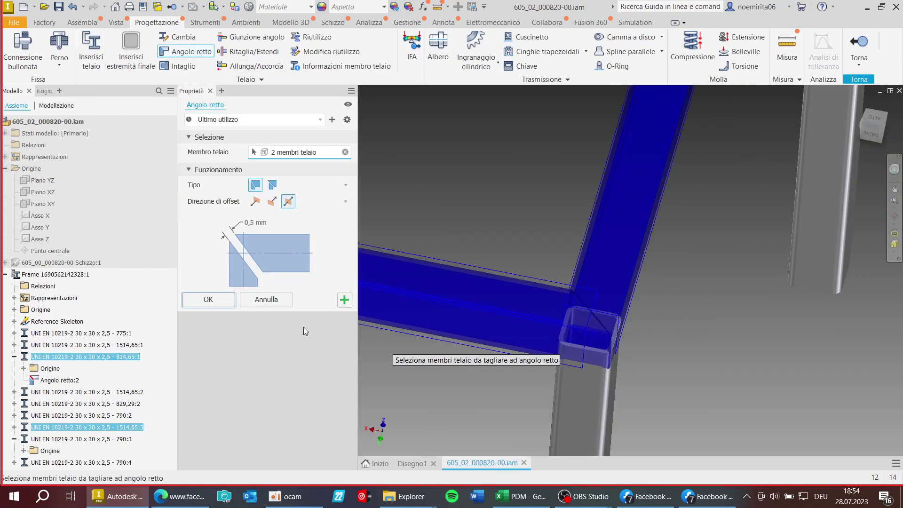
{"action": "left_click", "coordinate": [183, 296]}
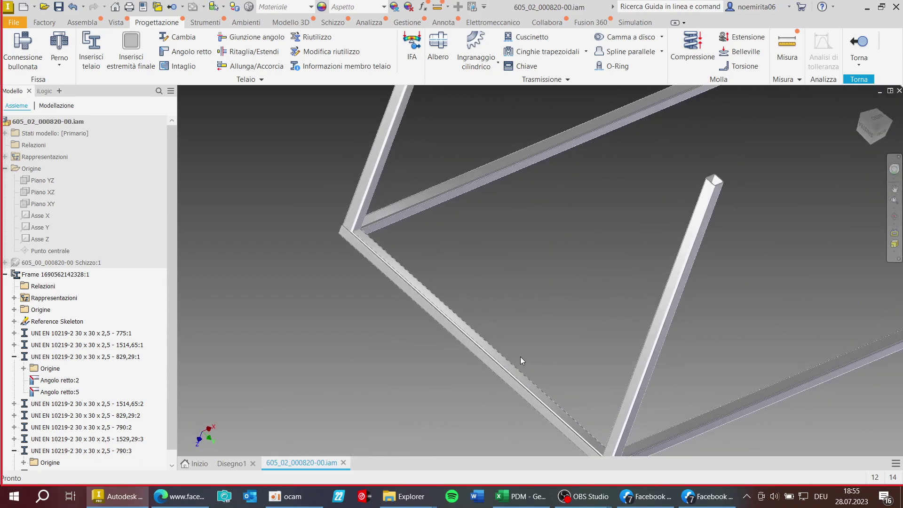
{"action": "left_click", "coordinate": [244, 37]}
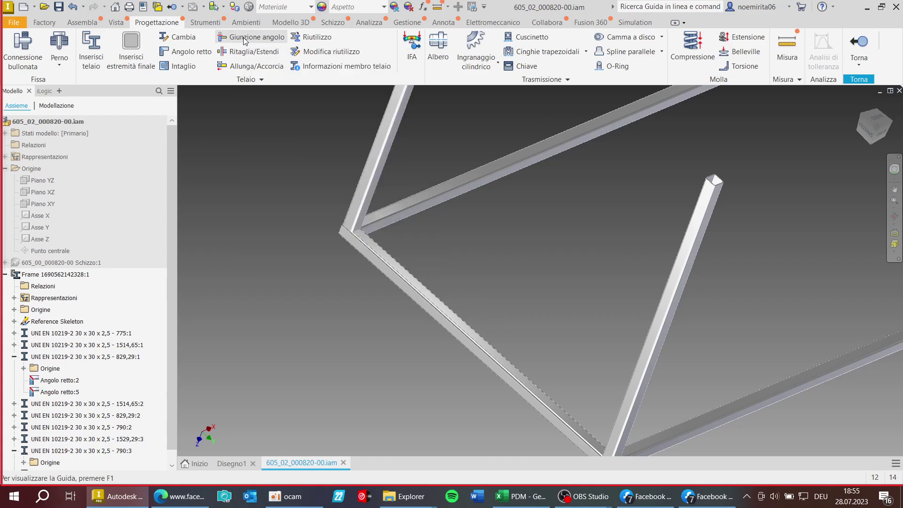
{"action": "scroll", "coordinate": [511, 219], "scroll_direction": "up", "scroll_amount": 5}
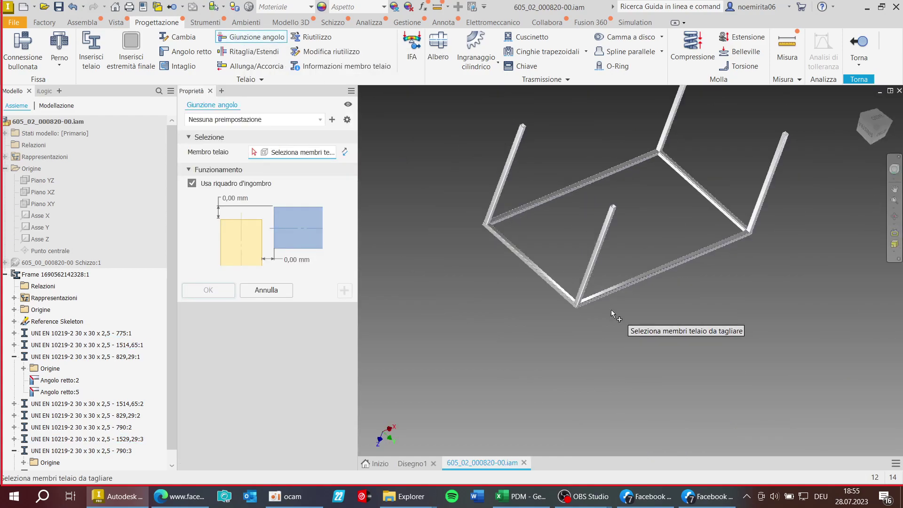
{"action": "scroll", "coordinate": [556, 302], "scroll_direction": "down", "scroll_amount": 5}
{"action": "scroll", "coordinate": [563, 340], "scroll_direction": "up", "scroll_amount": 5}
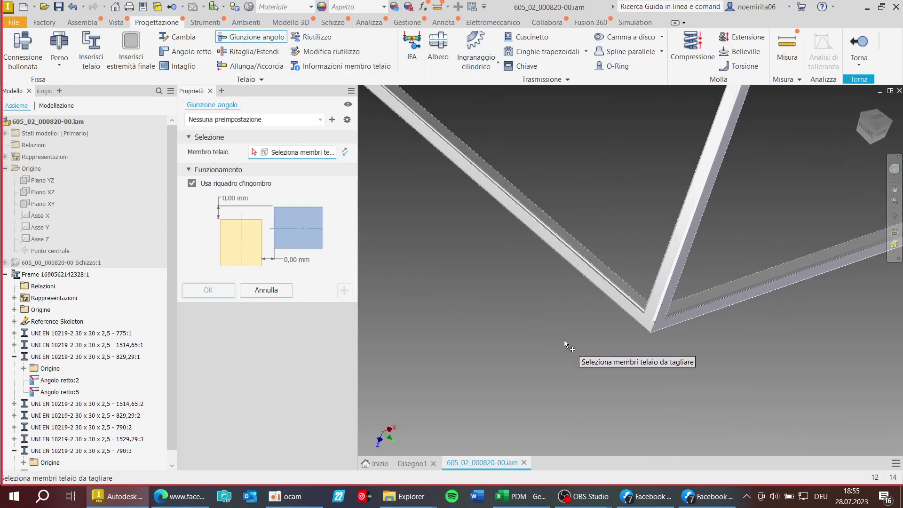
{"action": "scroll", "coordinate": [563, 340], "scroll_direction": "down", "scroll_amount": 5}
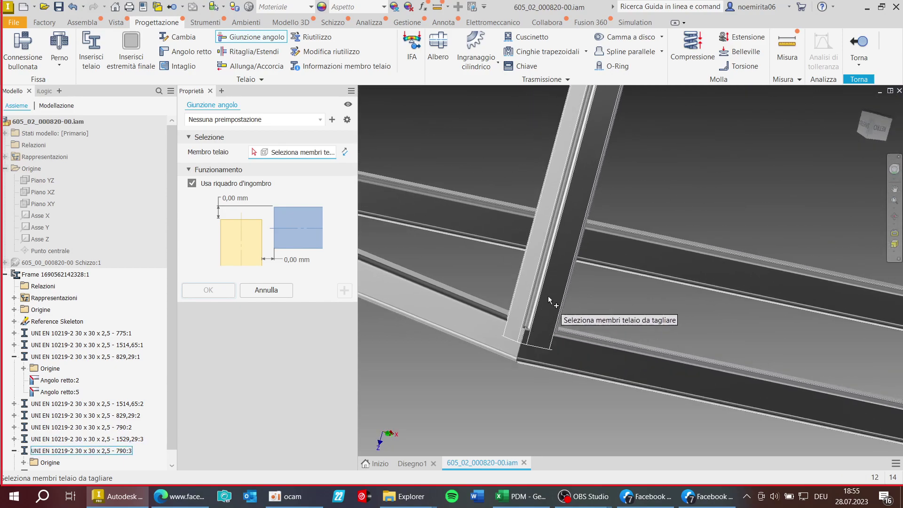
{"action": "left_click", "coordinate": [551, 280]}
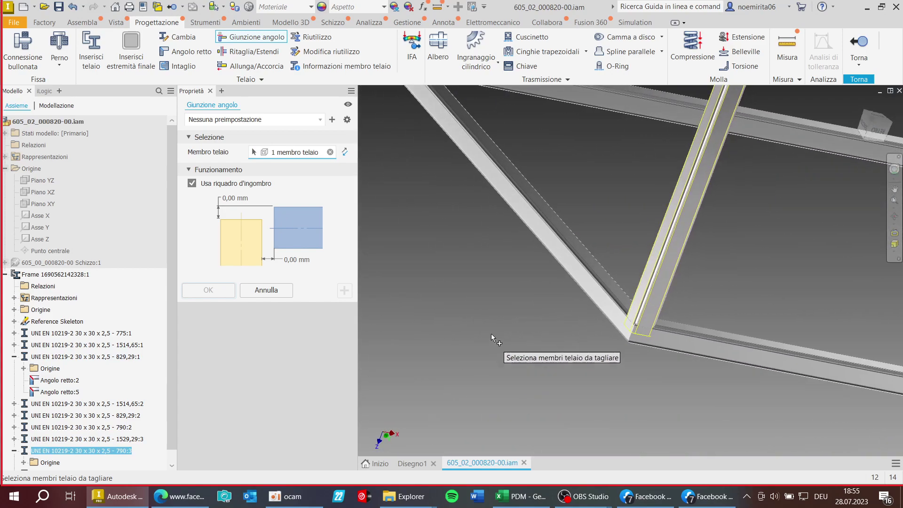
{"action": "left_click", "coordinate": [588, 258]}
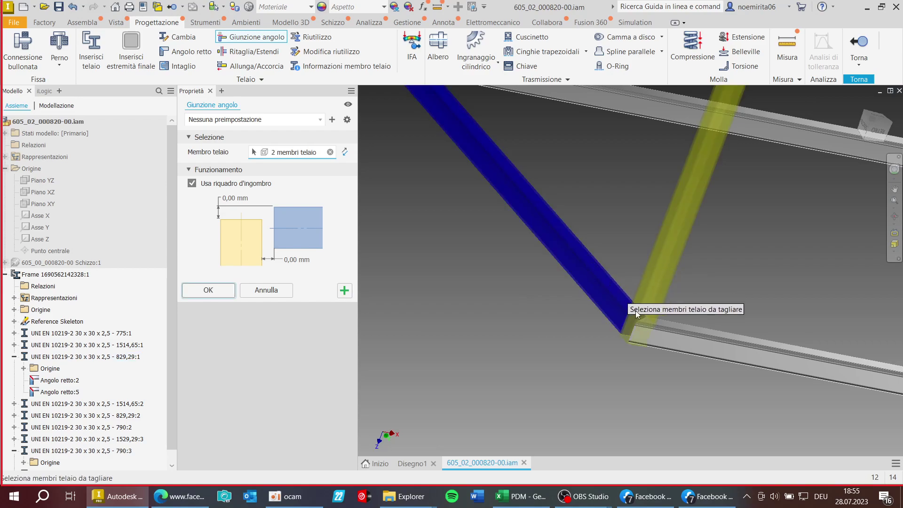
{"action": "scroll", "coordinate": [633, 325], "scroll_direction": "up", "scroll_amount": 3}
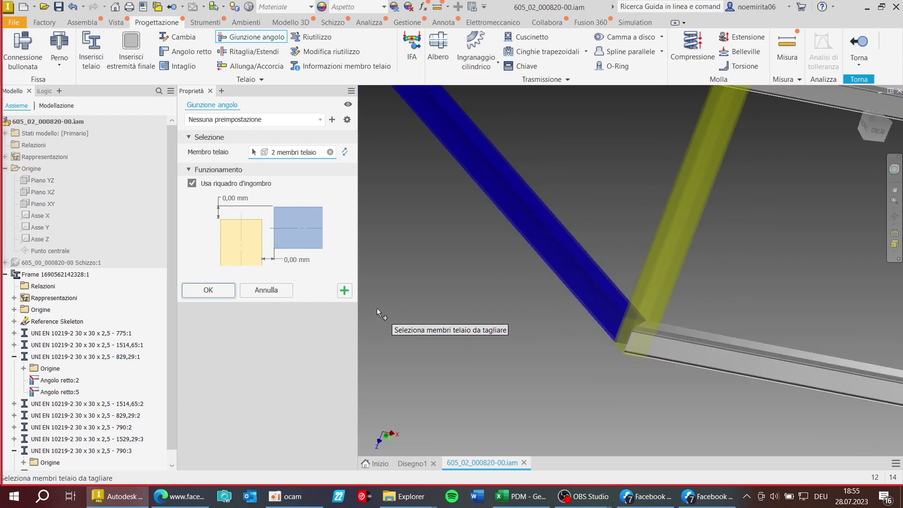
{"action": "left_click", "coordinate": [280, 295]}
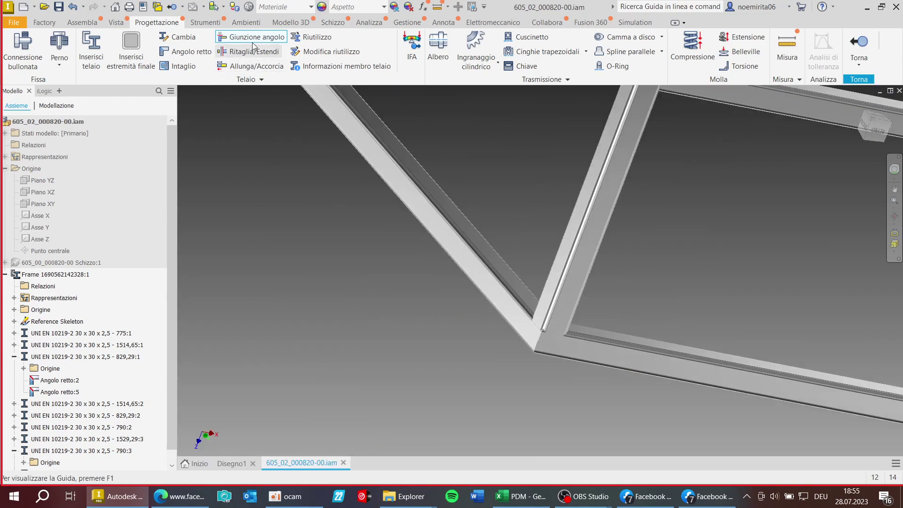
{"action": "left_click", "coordinate": [255, 51]}
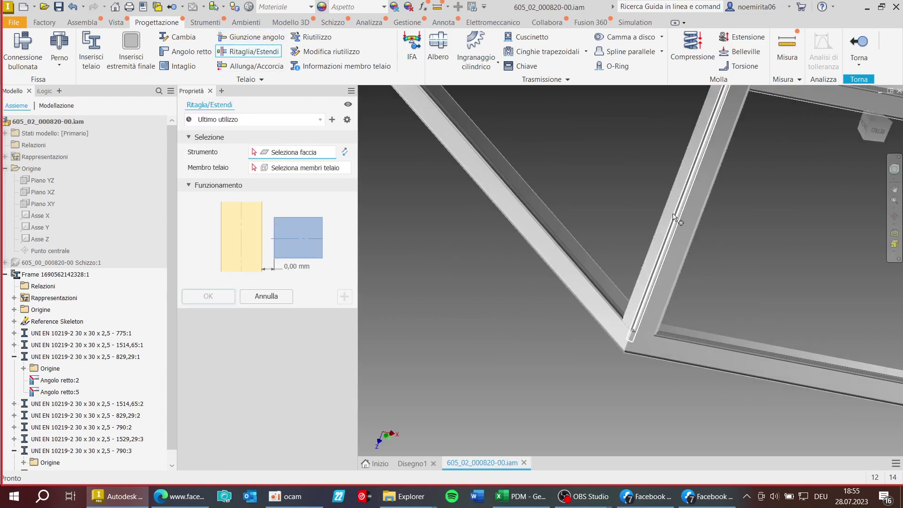
{"action": "left_click", "coordinate": [671, 217]}
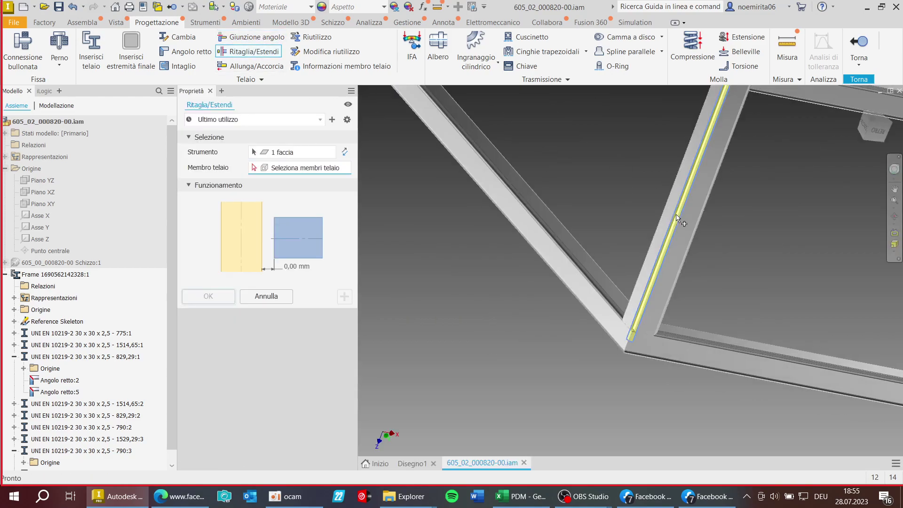
{"action": "left_click", "coordinate": [269, 298]}
Try to lengthen the four legs together with a 0,00 mm offset using Lengthen/Shorten.
{"action": "left_click", "coordinate": [245, 71]}
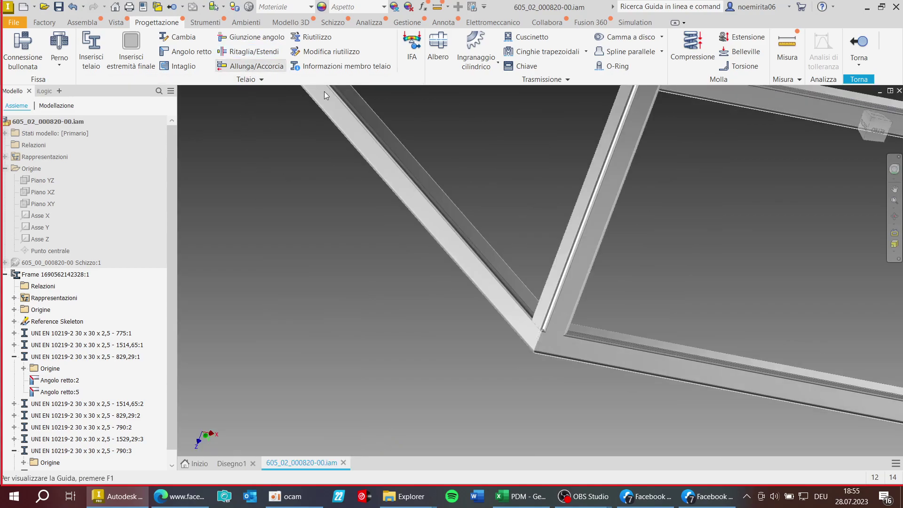
{"action": "left_click", "coordinate": [661, 226]}
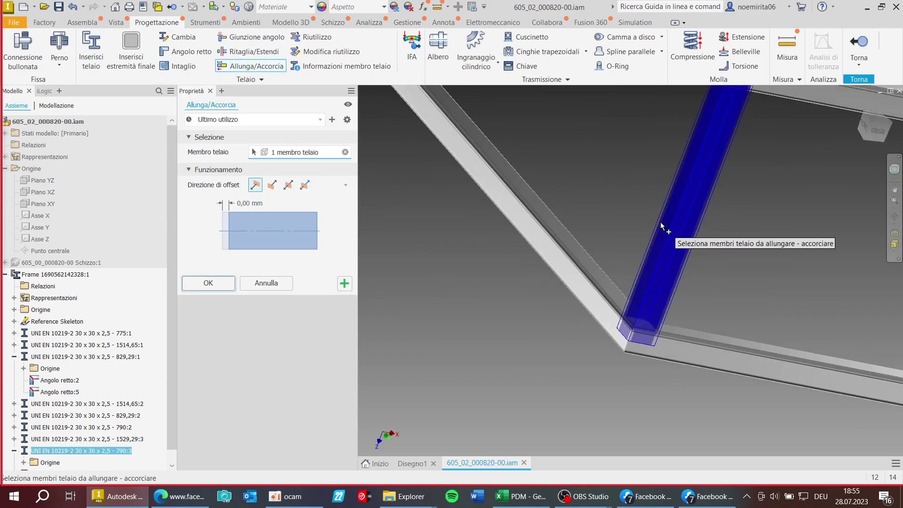
{"action": "scroll", "coordinate": [518, 297], "scroll_direction": "down", "scroll_amount": 5}
{"action": "scroll", "coordinate": [514, 325], "scroll_direction": "up", "scroll_amount": 5}
{"action": "scroll", "coordinate": [806, 339], "scroll_direction": "up", "scroll_amount": 1}
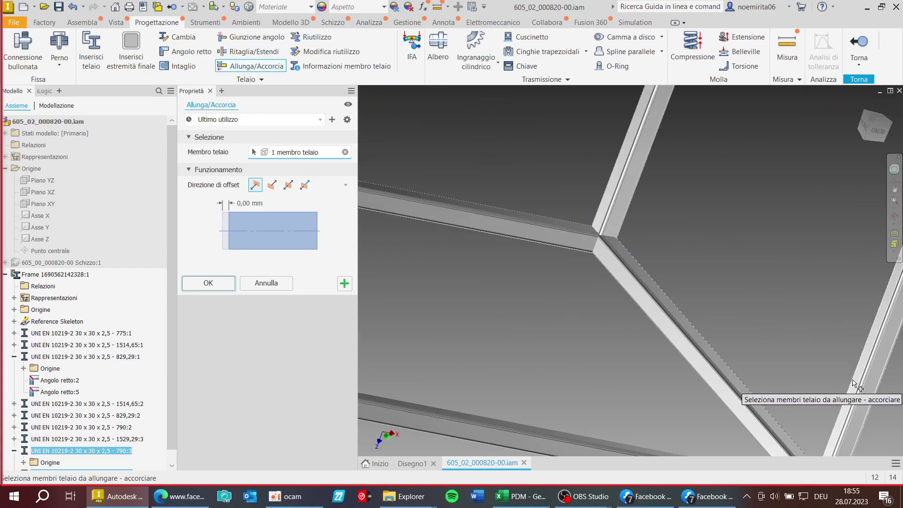
{"action": "left_click", "coordinate": [853, 379]}
{"action": "scroll", "coordinate": [828, 366], "scroll_direction": "down", "scroll_amount": 2}
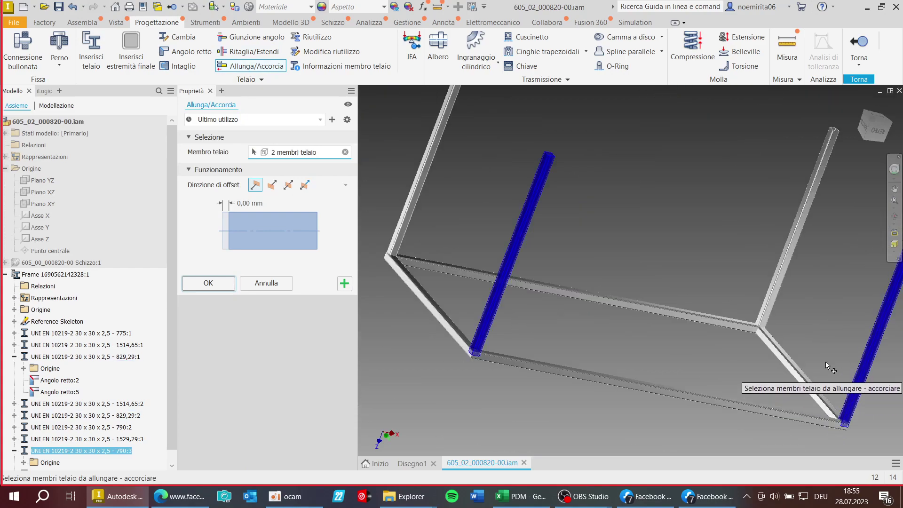
{"action": "left_click", "coordinate": [781, 264]}
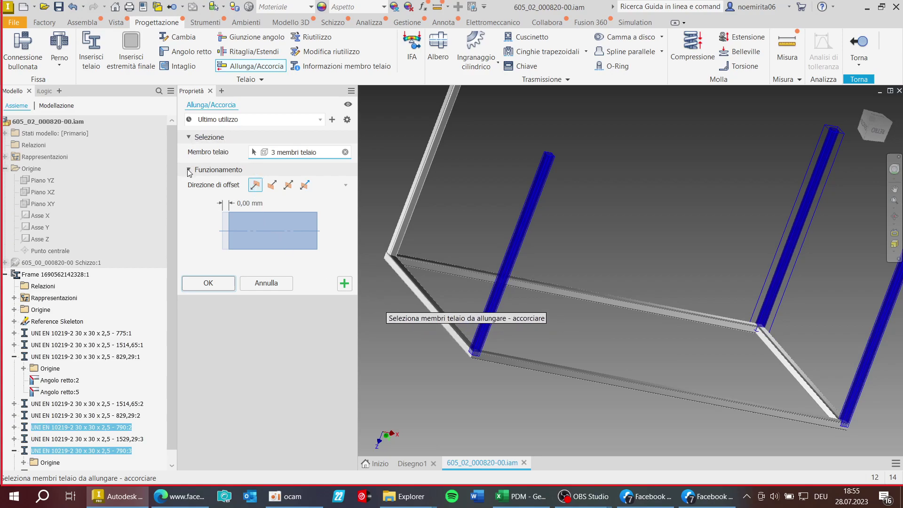
{"action": "scroll", "coordinate": [432, 327], "scroll_direction": "down", "scroll_amount": 5}
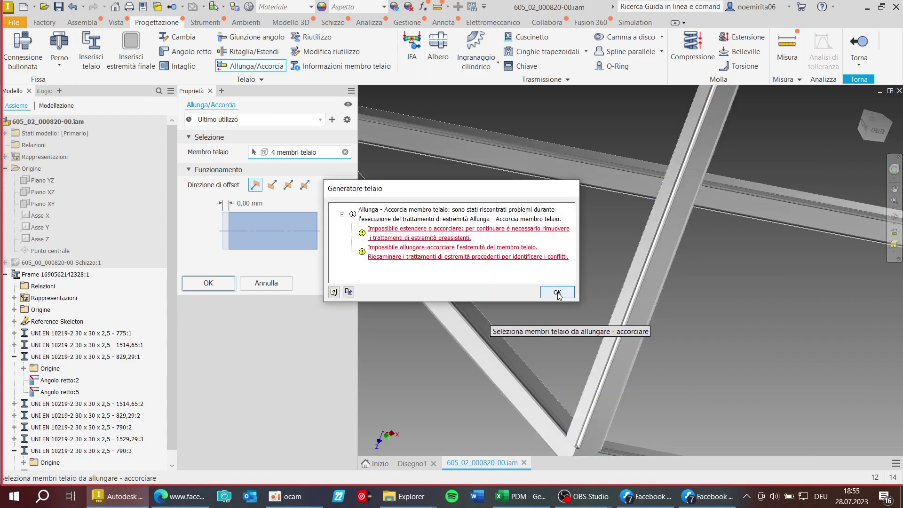
{"action": "left_click", "coordinate": [558, 294]}
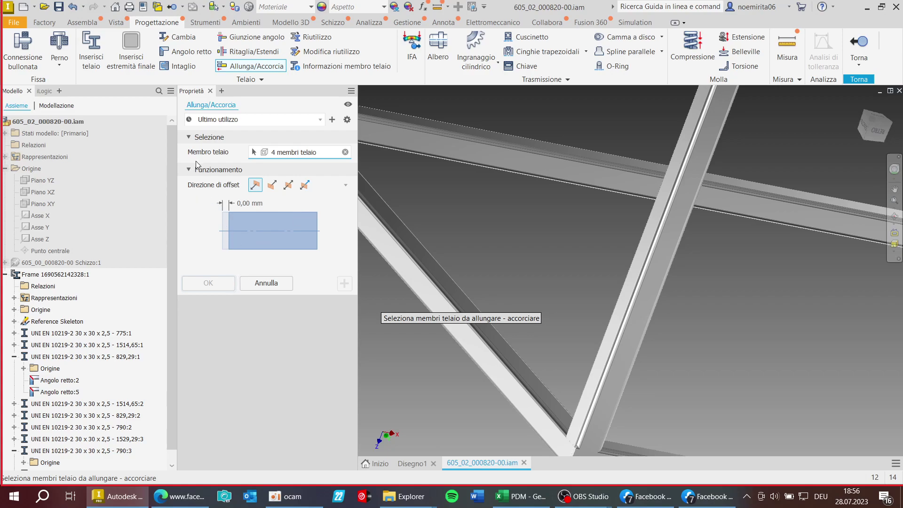
{"action": "left_click", "coordinate": [266, 283]}
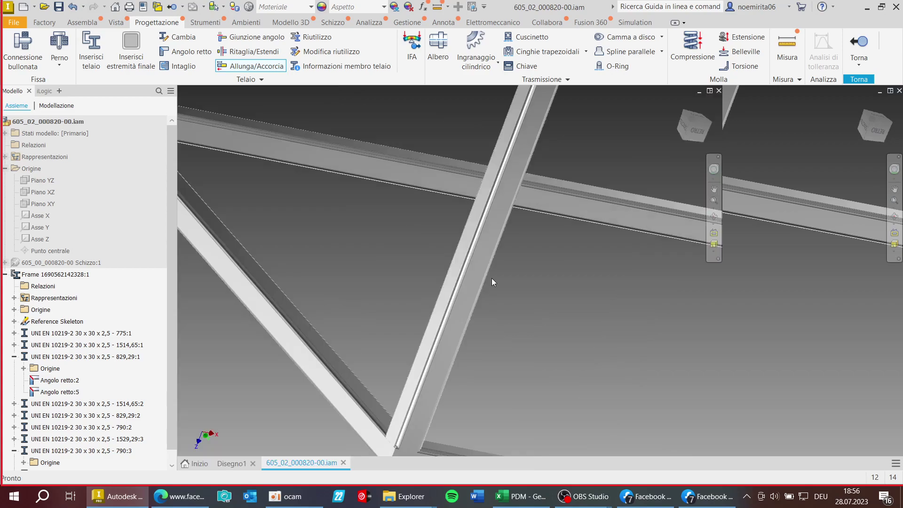
Try to trim short top member 829,29:1 to the face of leg 790:3 with Trim/Extend and a 0,00 mm gap.
{"action": "scroll", "coordinate": [487, 272], "scroll_direction": "down", "scroll_amount": 3}
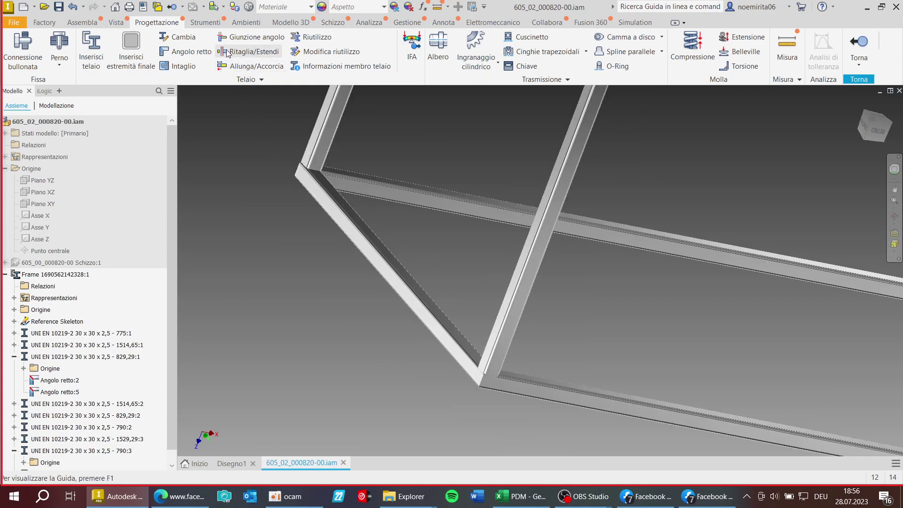
{"action": "left_click", "coordinate": [236, 55]}
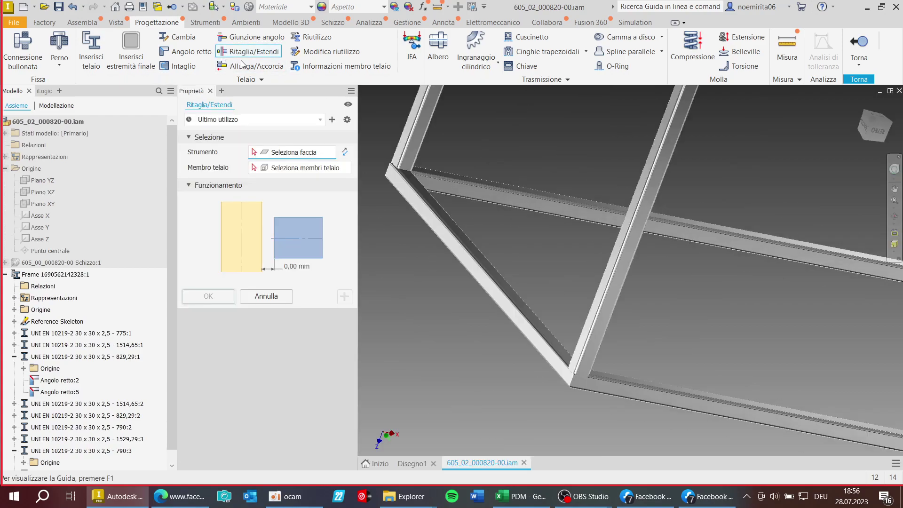
{"action": "left_click", "coordinate": [634, 238]}
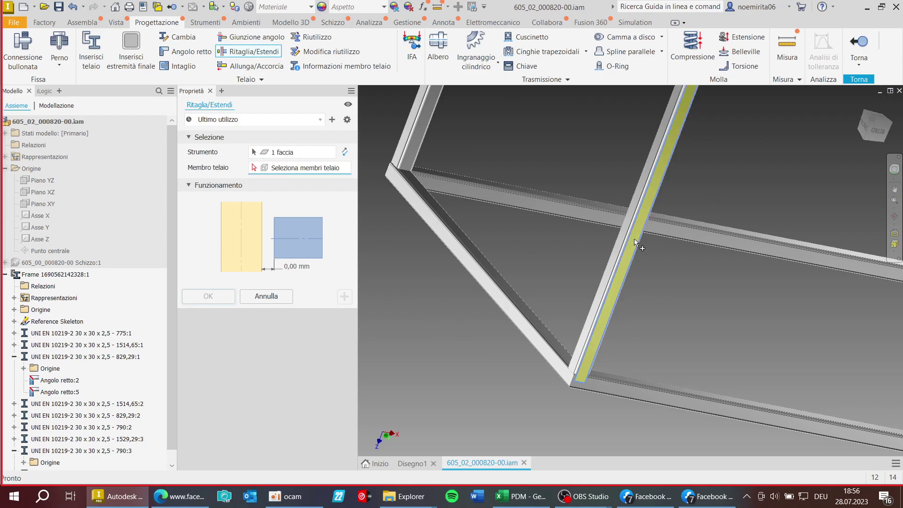
{"action": "scroll", "coordinate": [584, 339], "scroll_direction": "down", "scroll_amount": 5}
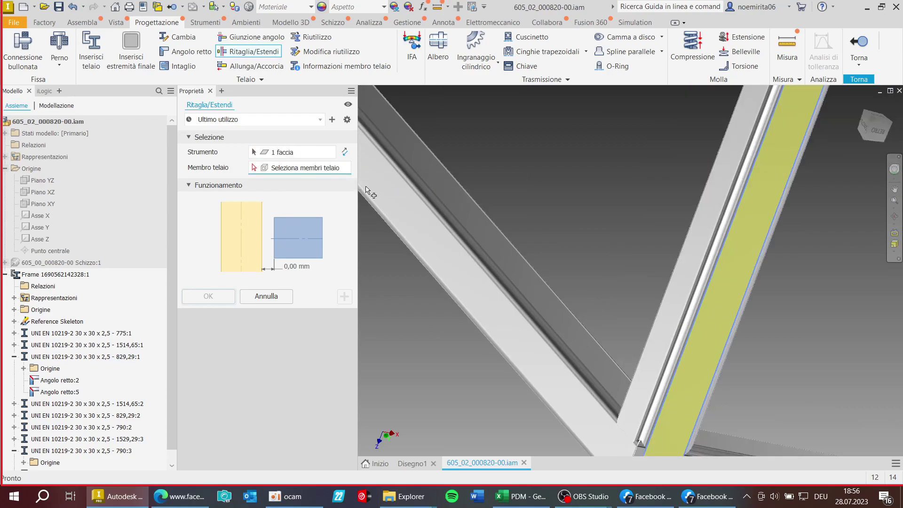
{"action": "left_click", "coordinate": [513, 260]}
{"action": "scroll", "coordinate": [513, 260], "scroll_direction": "up", "scroll_amount": 5}
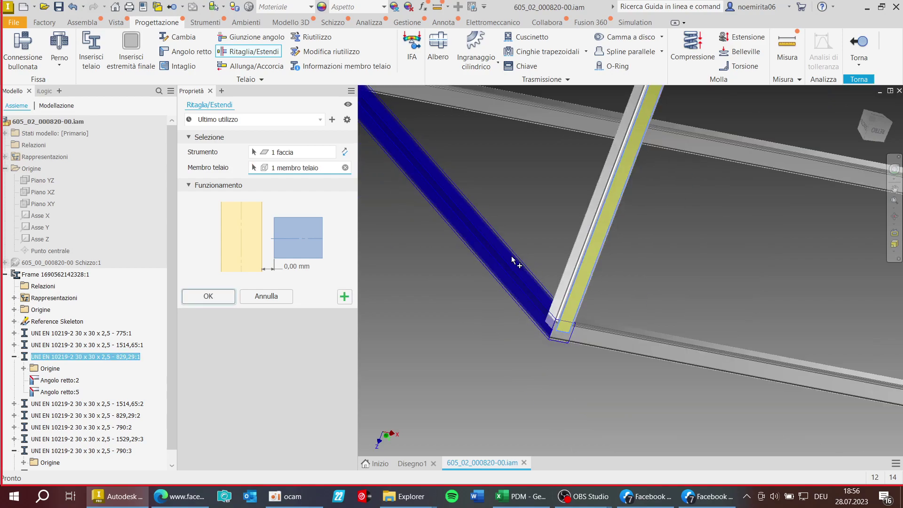
{"action": "left_click", "coordinate": [217, 297]}
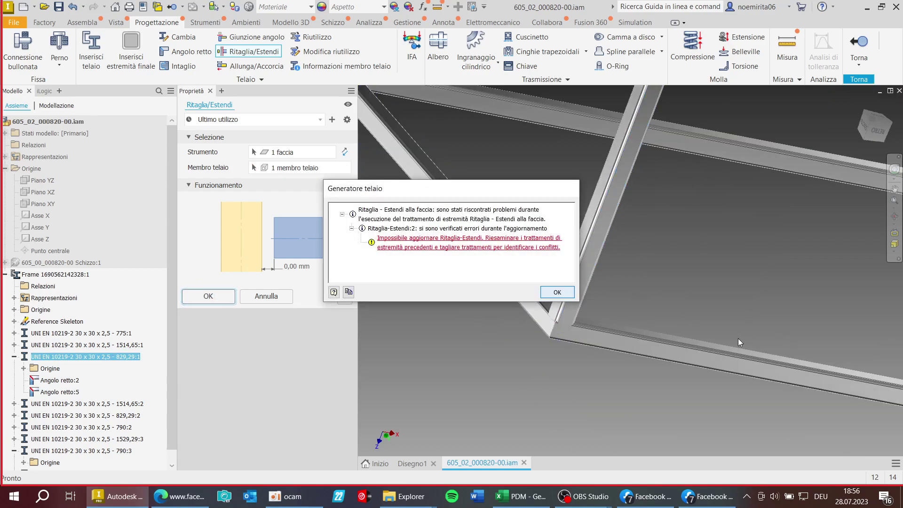
{"action": "left_click", "coordinate": [555, 291]}
{"action": "left_click", "coordinate": [266, 297]}
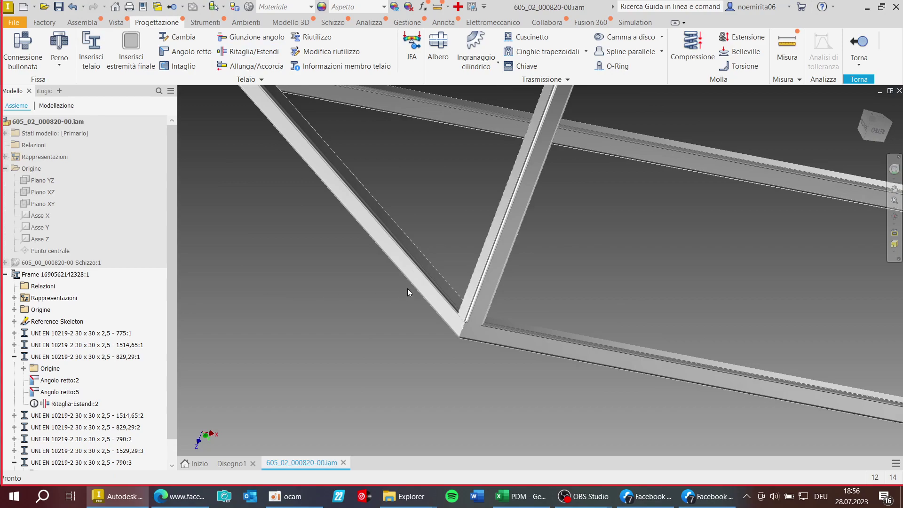
Undo the Trim/Extend treatment on short top member 829,29:1.
{"action": "scroll", "coordinate": [468, 320], "scroll_direction": "down", "scroll_amount": 2}
{"action": "left_click", "coordinate": [476, 301]}
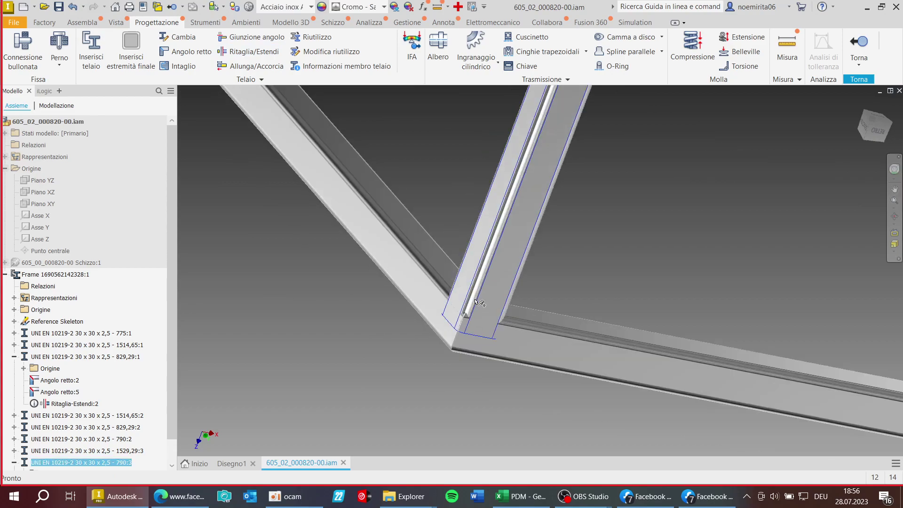
{"action": "scroll", "coordinate": [476, 302], "scroll_direction": "up", "scroll_amount": 3}
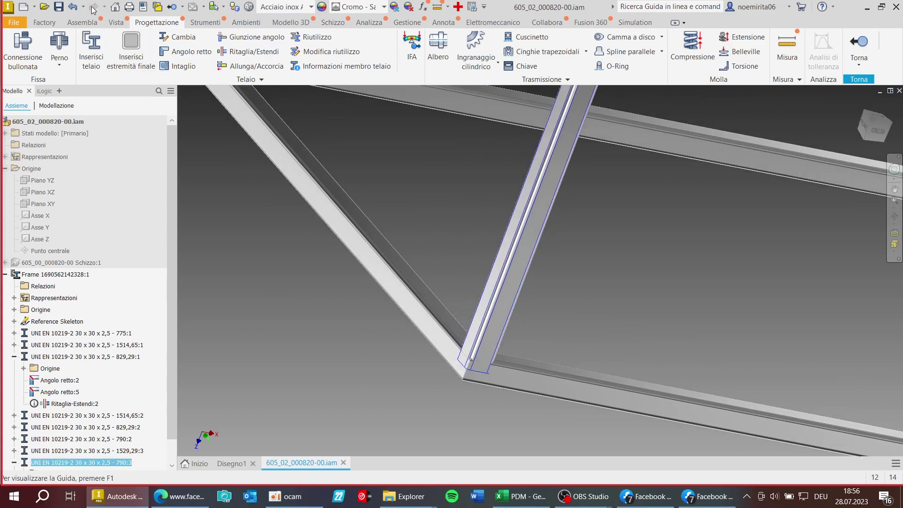
{"action": "left_click", "coordinate": [73, 7]}
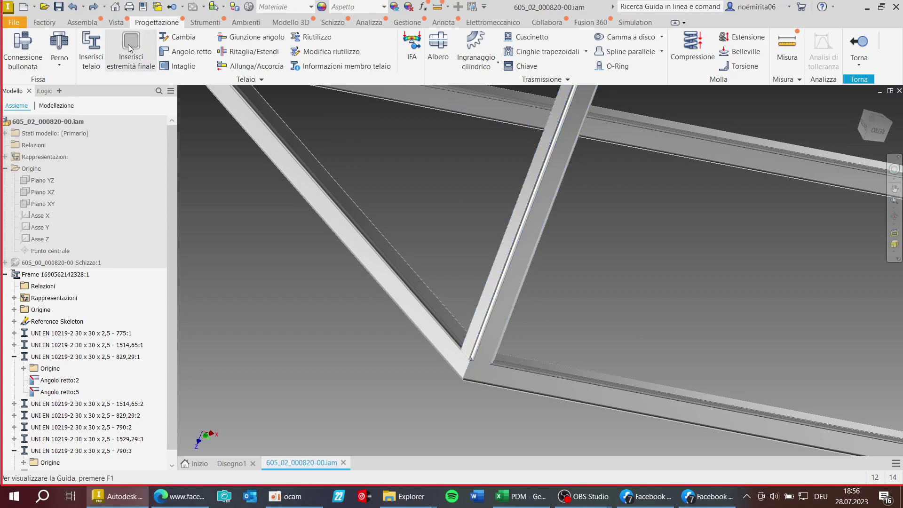
Apply a corner joint between leg 790:3 and short top member 829,29:1 with 0,00 mm offsets and the bounding box option off.
{"action": "left_click", "coordinate": [240, 43]}
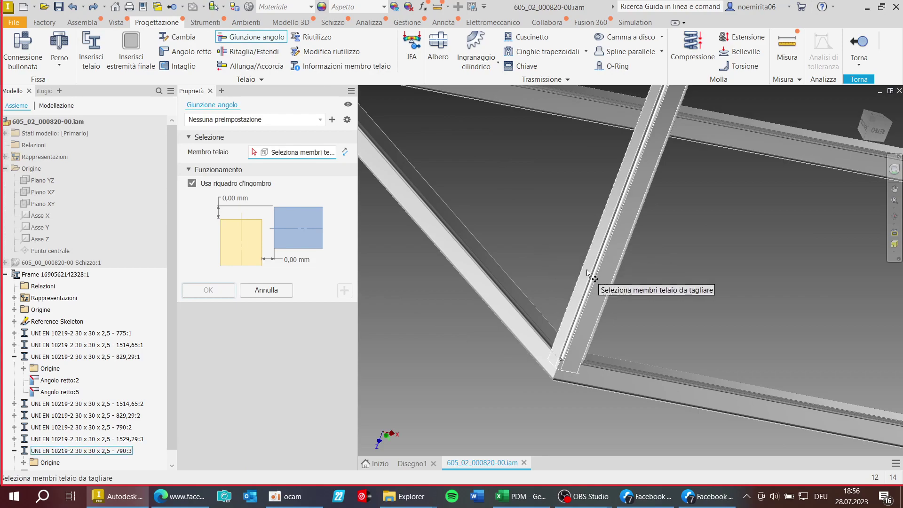
{"action": "left_click", "coordinate": [596, 271]}
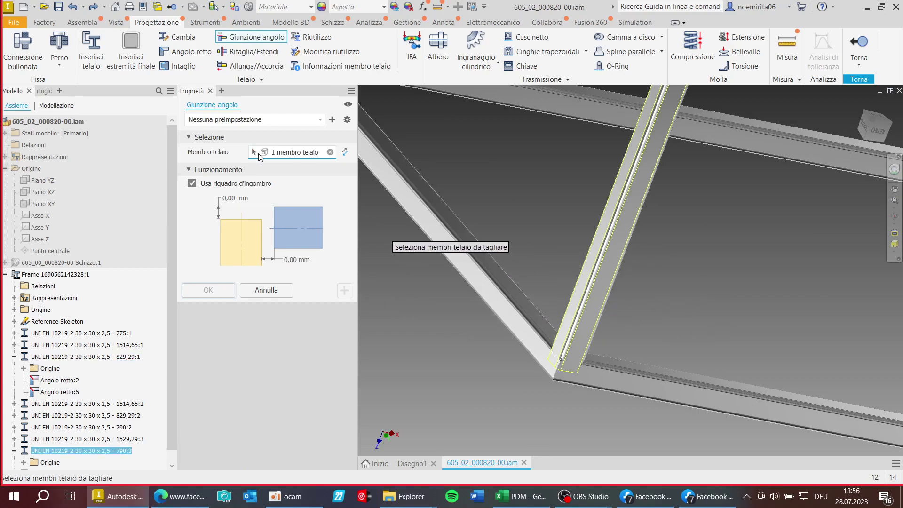
{"action": "left_click", "coordinate": [235, 186]}
{"action": "left_click", "coordinate": [509, 282]}
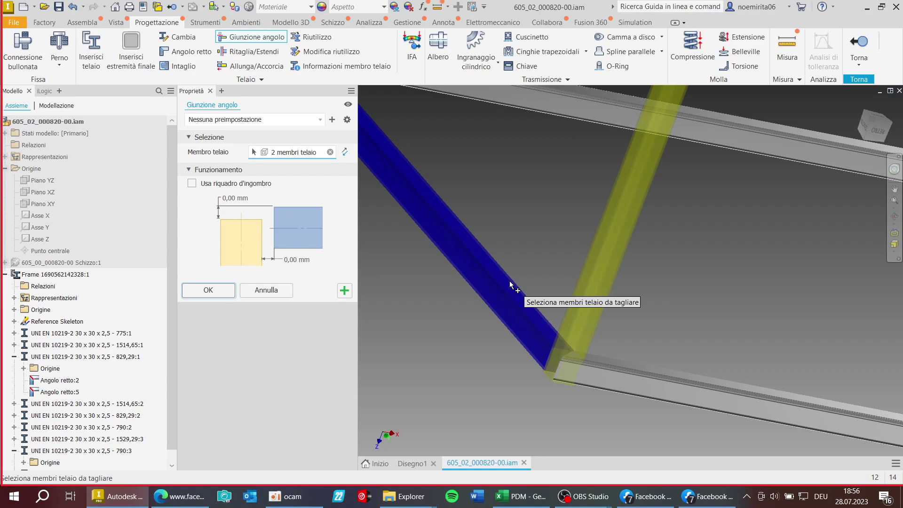
{"action": "left_click", "coordinate": [344, 291]}
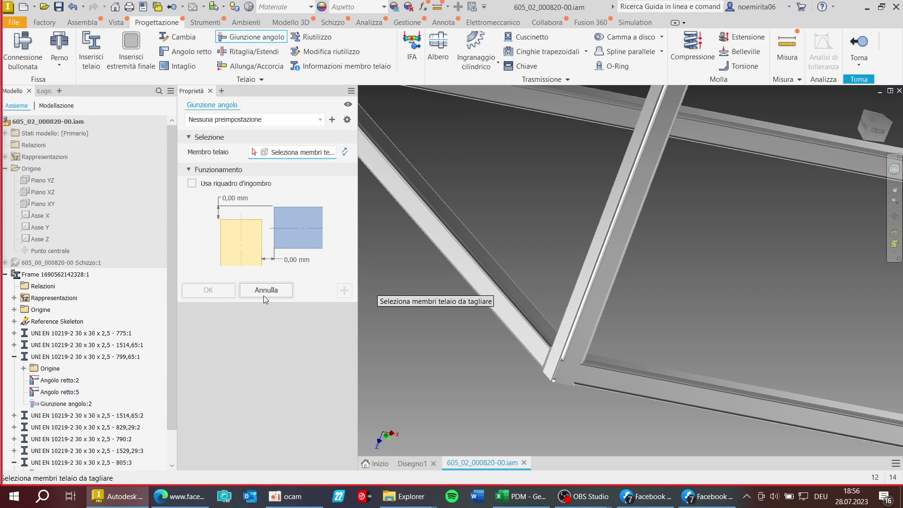
{"action": "left_click", "coordinate": [265, 291]}
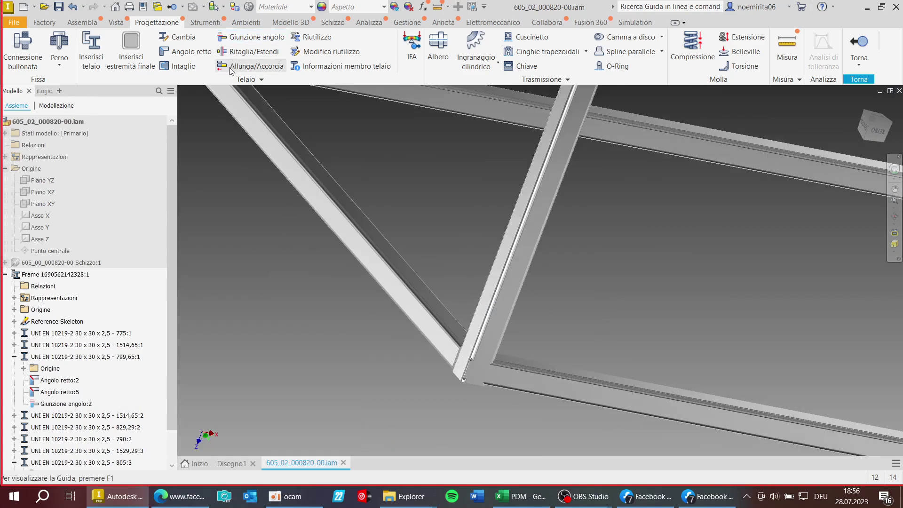
Reapply the corner joint between leg 805:3 and short top member 799,65:1 with the bounding box option enabled and 0,00 mm offsets.
{"action": "left_click", "coordinate": [239, 81]}
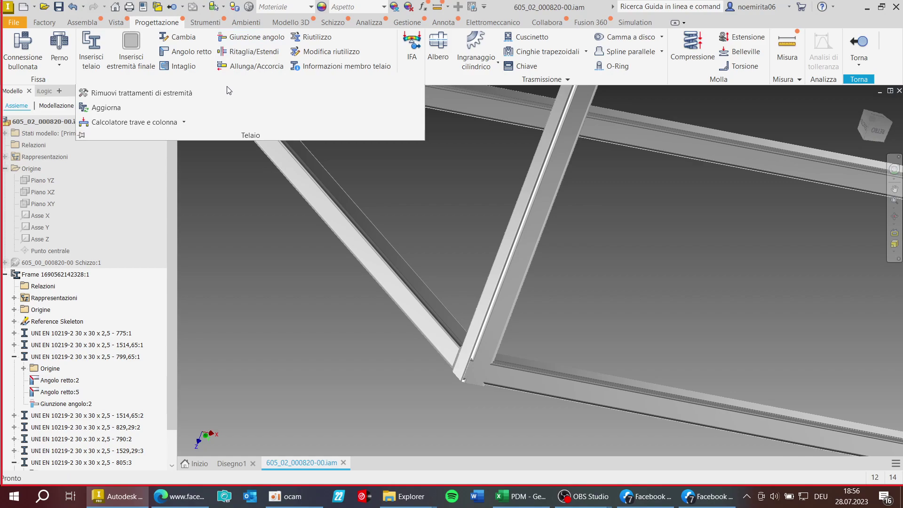
{"action": "left_click", "coordinate": [231, 39]}
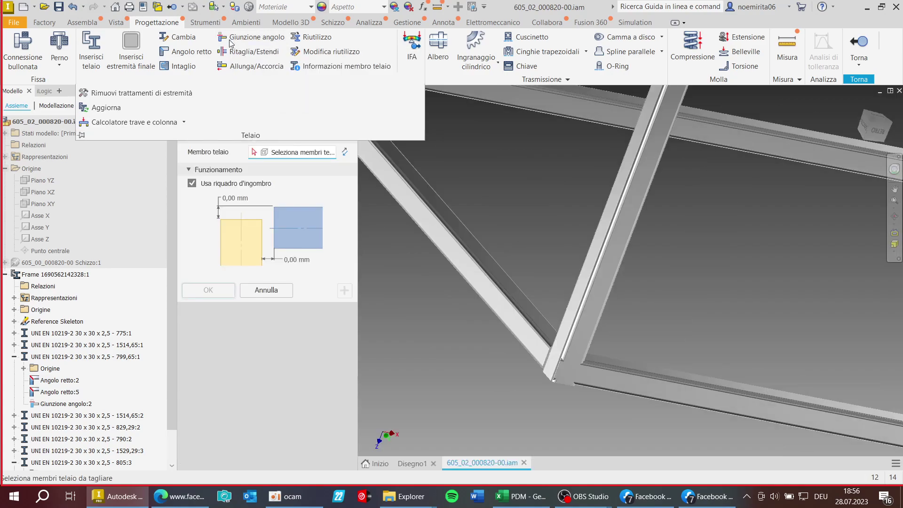
{"action": "left_click", "coordinate": [614, 242]}
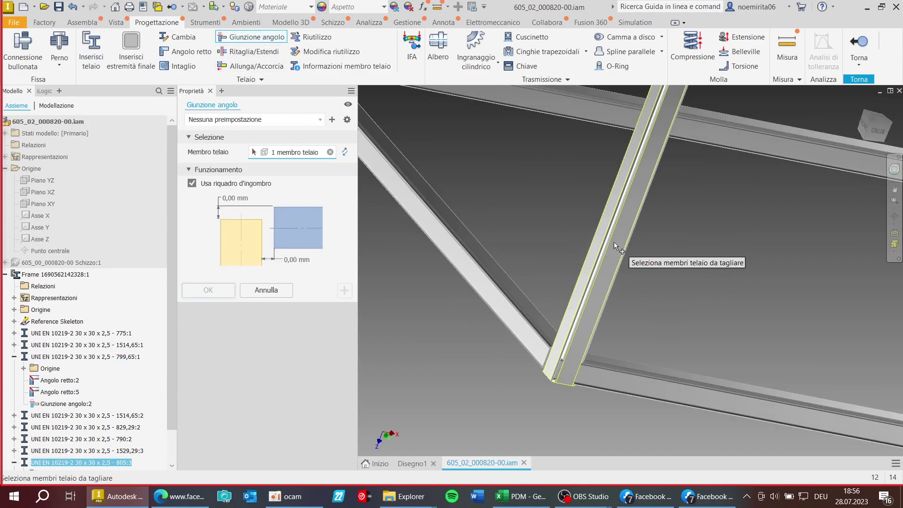
{"action": "left_click", "coordinate": [520, 285]}
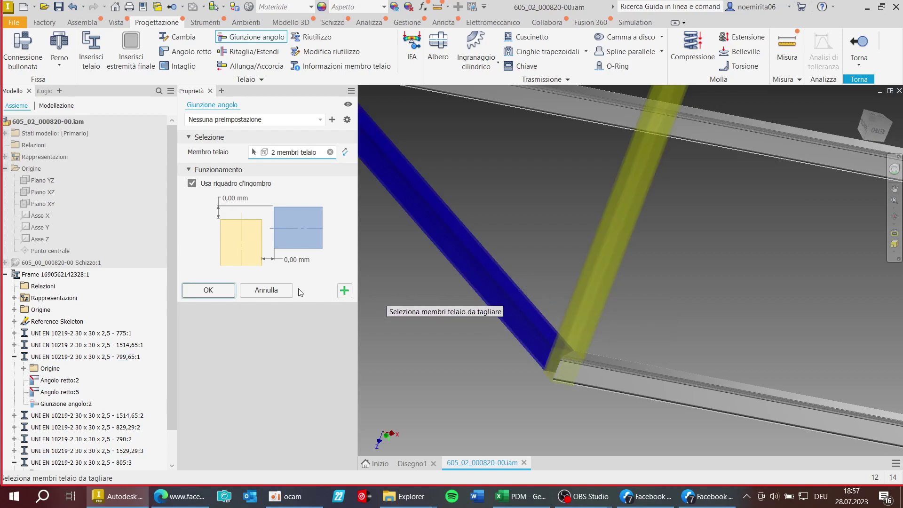
{"action": "left_click", "coordinate": [229, 292]}
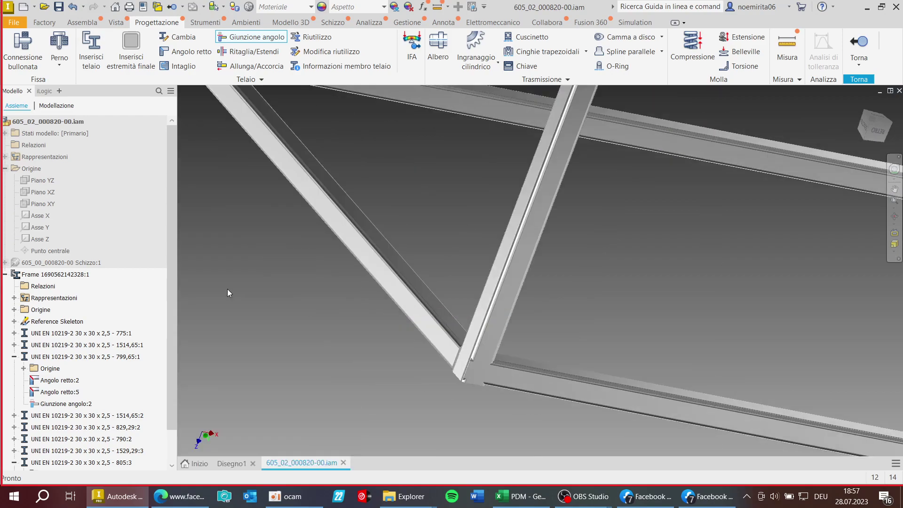
Inspect the corner at leg 805:3 and undo both corner joint operations.
{"action": "scroll", "coordinate": [475, 367], "scroll_direction": "down", "scroll_amount": 2}
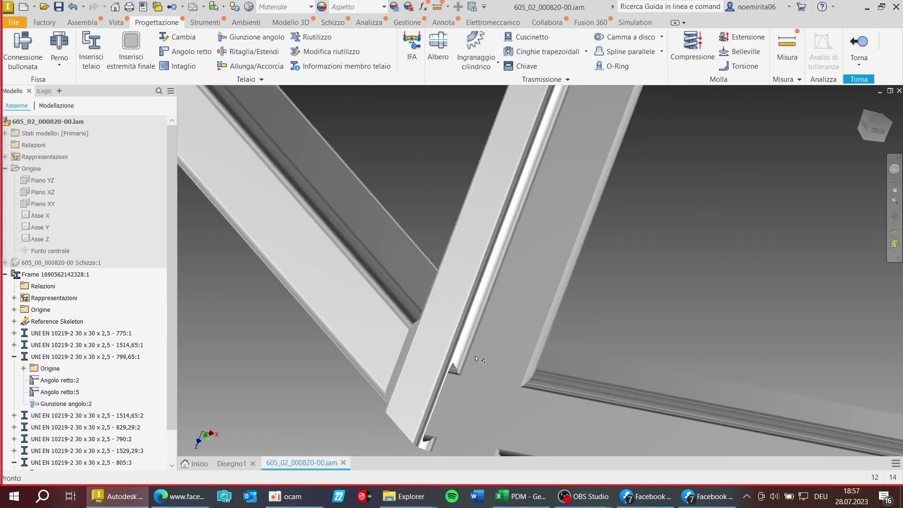
{"action": "mouse_move", "coordinate": [480, 360]}
{"action": "middle_mouse_down", "text": "shift"}
{"action": "mouse_move", "coordinate": [489, 374]}
{"action": "mouse_move", "coordinate": [477, 373]}
{"action": "mouse_move", "coordinate": [490, 374]}
{"action": "middle_mouse_up", "text": "shift"}
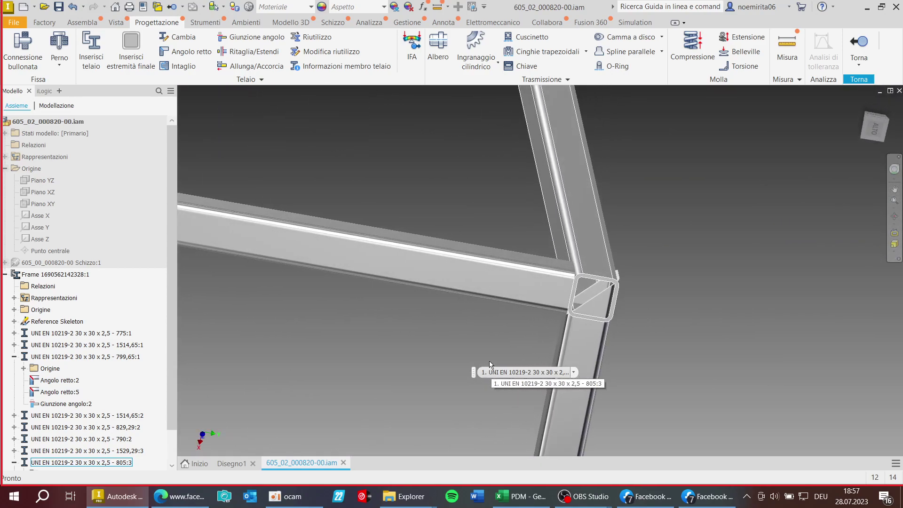
{"action": "left_click", "coordinate": [554, 287]}
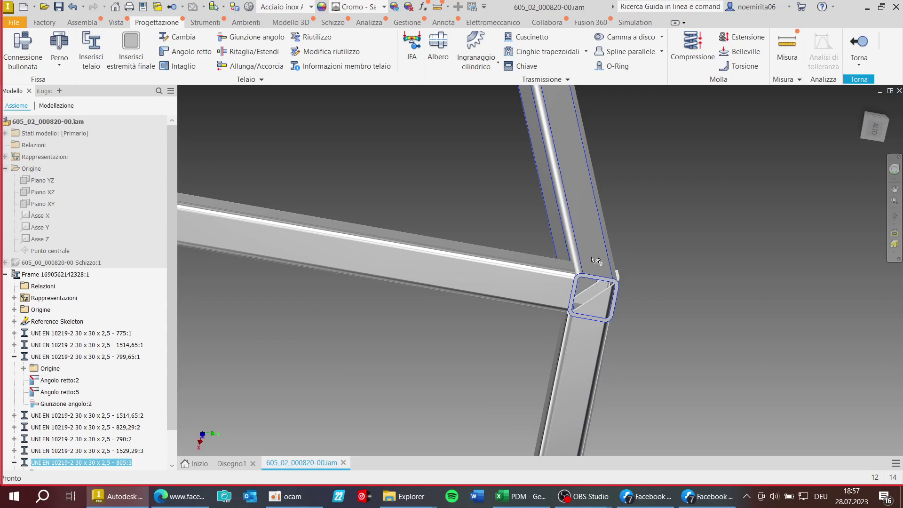
{"action": "middle_click_drag", "start_coordinate": [595, 260], "coordinate": [595, 260], "text": "shift"}
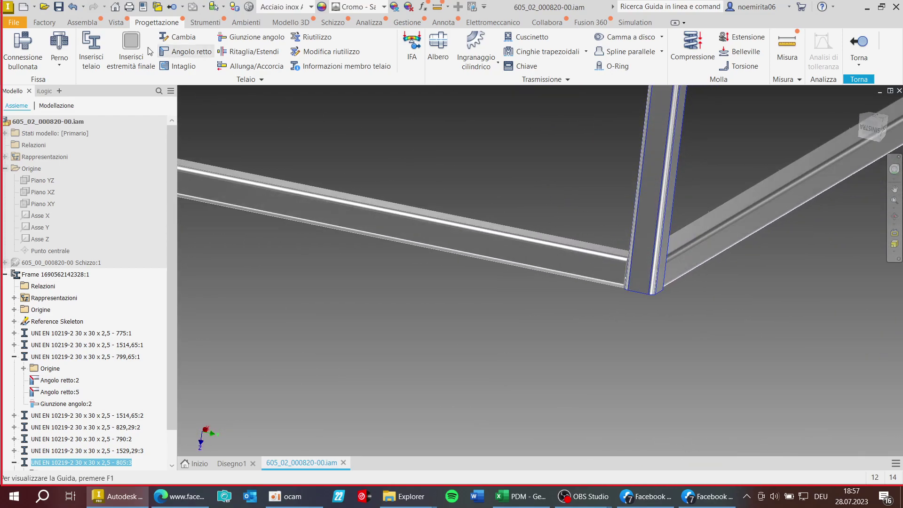
{"action": "left_click", "coordinate": [73, 7]}
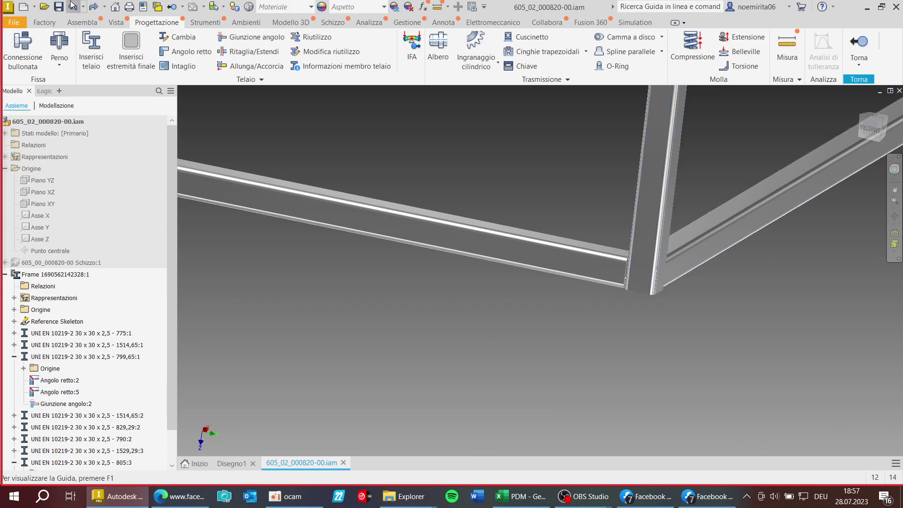
{"action": "left_click", "coordinate": [73, 6]}
Start Lengthen/Shorten for the legs and open the selector style options for the offset direction.
{"action": "scroll", "coordinate": [553, 233], "scroll_direction": "up", "scroll_amount": 2}
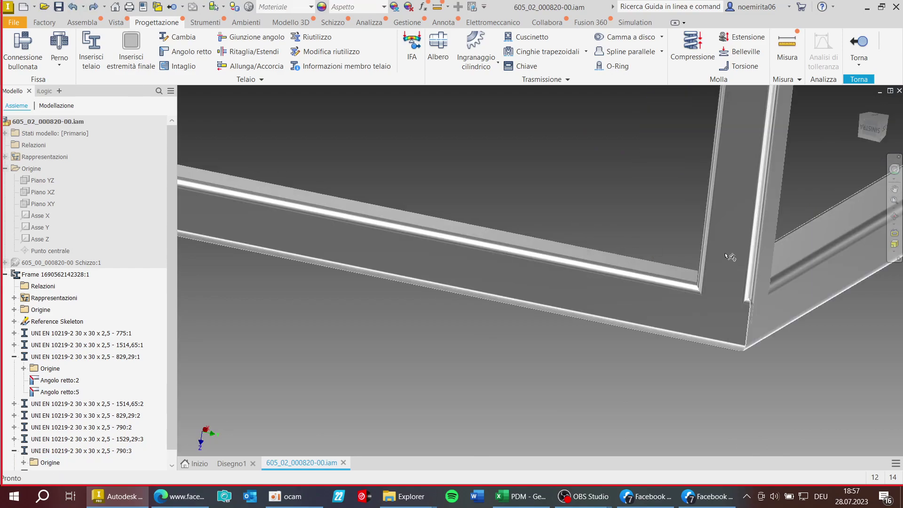
{"action": "left_click", "coordinate": [730, 248]}
{"action": "middle_click_drag", "start_coordinate": [729, 248], "coordinate": [730, 248], "text": "shift"}
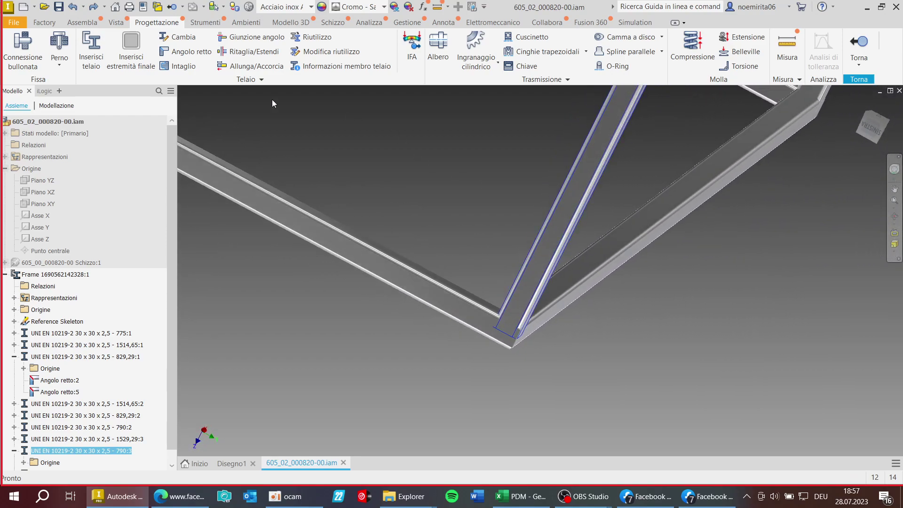
{"action": "left_click", "coordinate": [450, 174]}
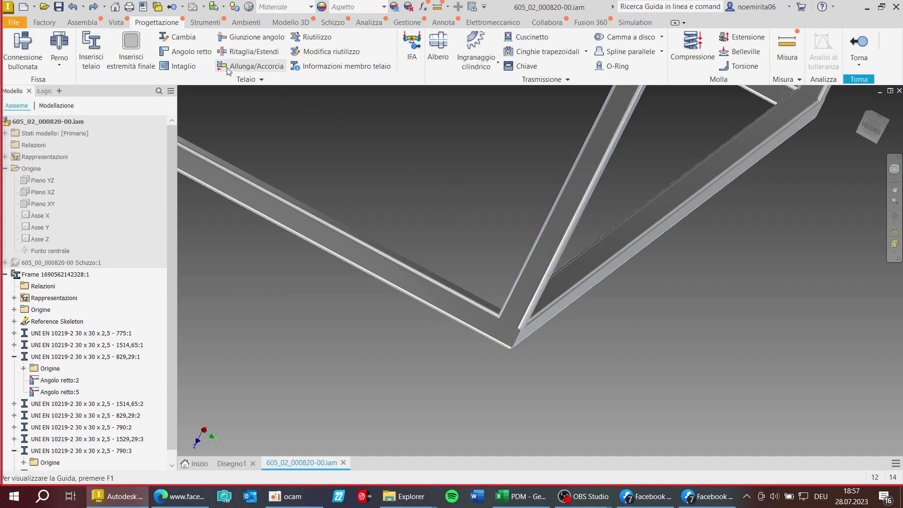
{"action": "left_click", "coordinate": [229, 70]}
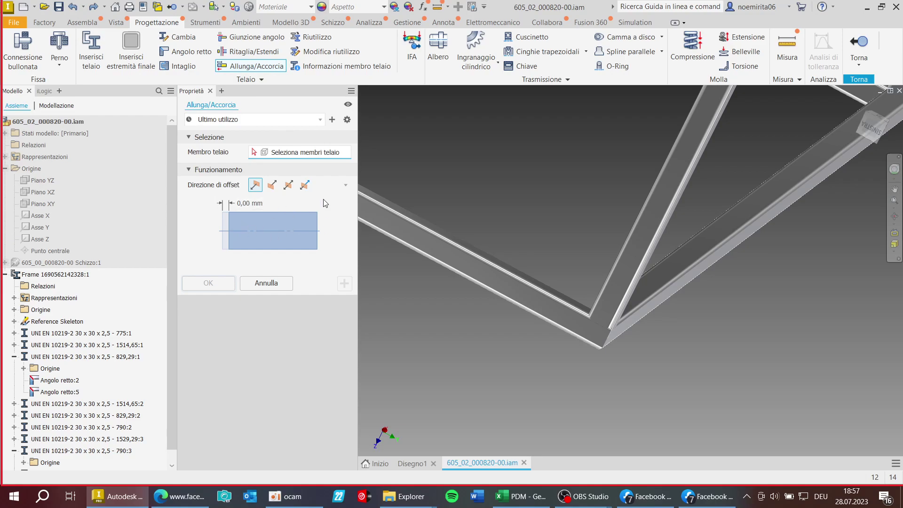
{"action": "left_click", "coordinate": [346, 187]}
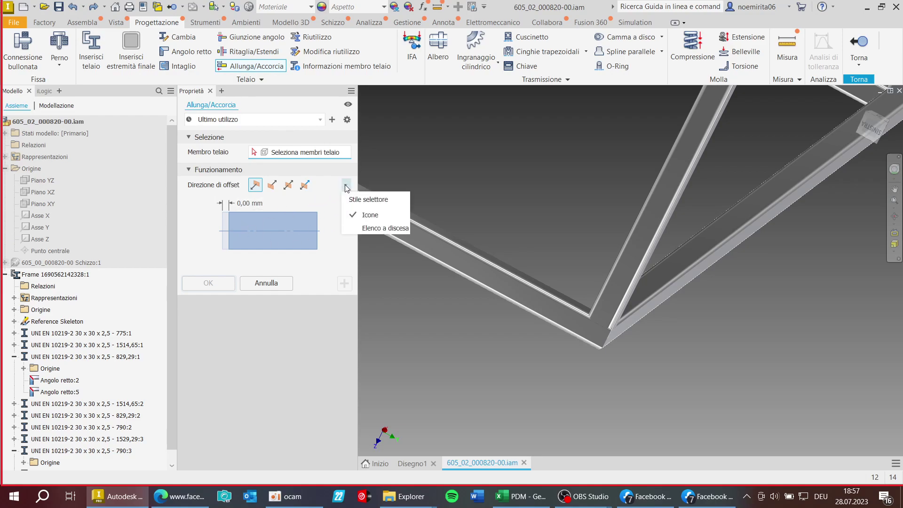
{"action": "left_click", "coordinate": [654, 205]}
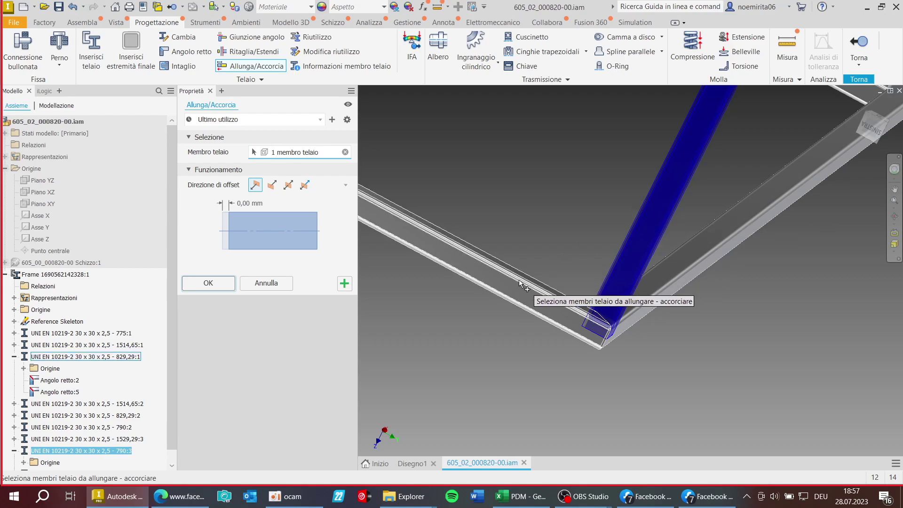
{"action": "scroll", "coordinate": [563, 303], "scroll_direction": "up", "scroll_amount": 3}
{"action": "scroll", "coordinate": [563, 306], "scroll_direction": "up", "scroll_amount": 3}
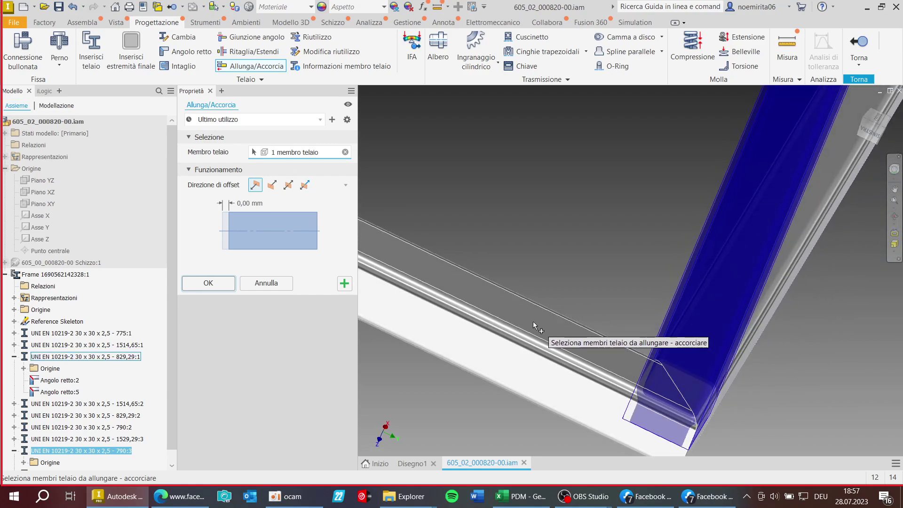
{"action": "left_click", "coordinate": [533, 320]}
{"action": "left_click", "coordinate": [557, 292]}
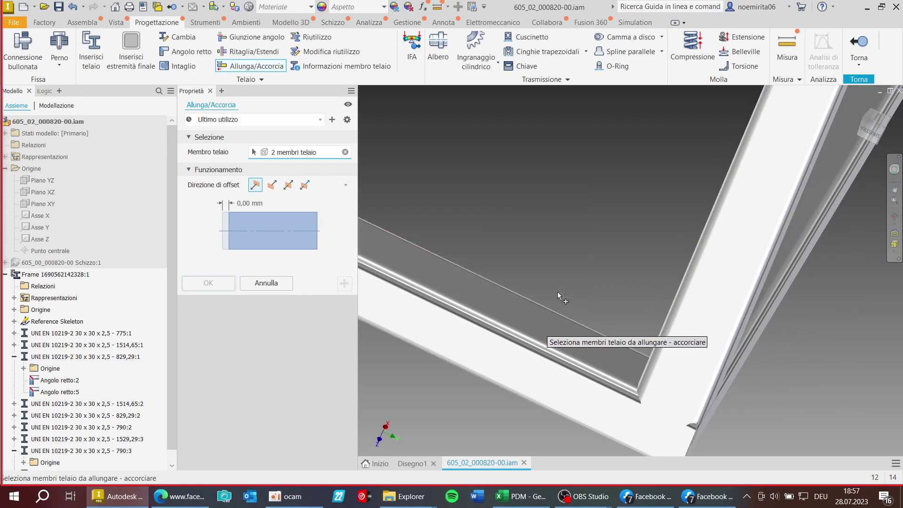
{"action": "scroll", "coordinate": [557, 292], "scroll_direction": "down", "scroll_amount": 2}
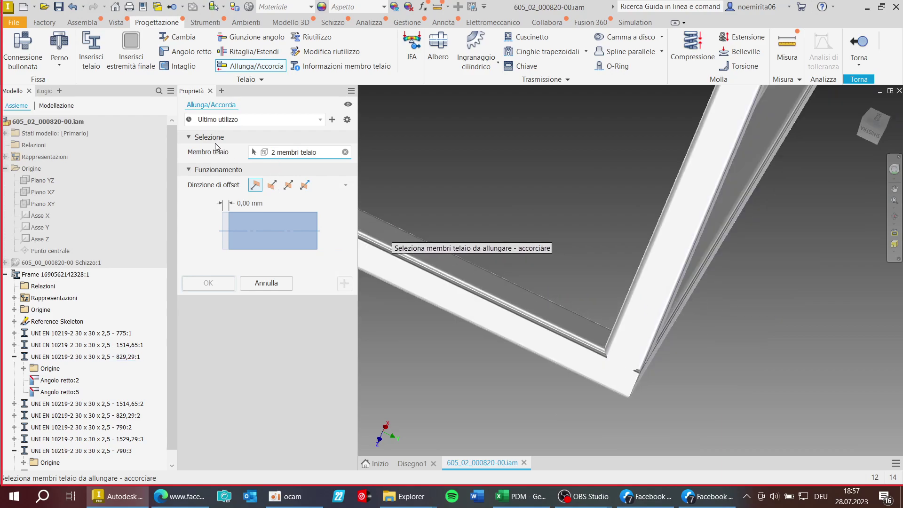
{"action": "left_click", "coordinate": [194, 139]}
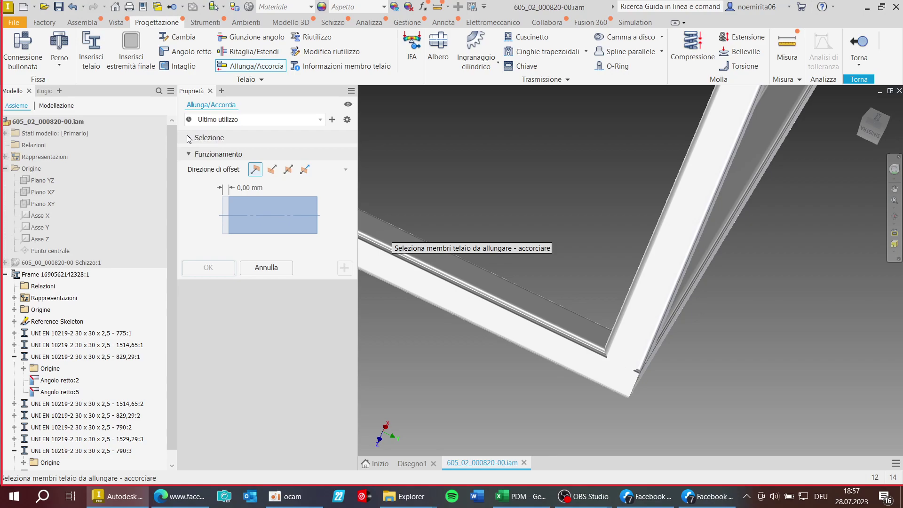
{"action": "left_click", "coordinate": [187, 138]}
{"action": "left_click", "coordinate": [266, 283]}
{"action": "scroll", "coordinate": [365, 299], "scroll_direction": "up", "scroll_amount": 5}
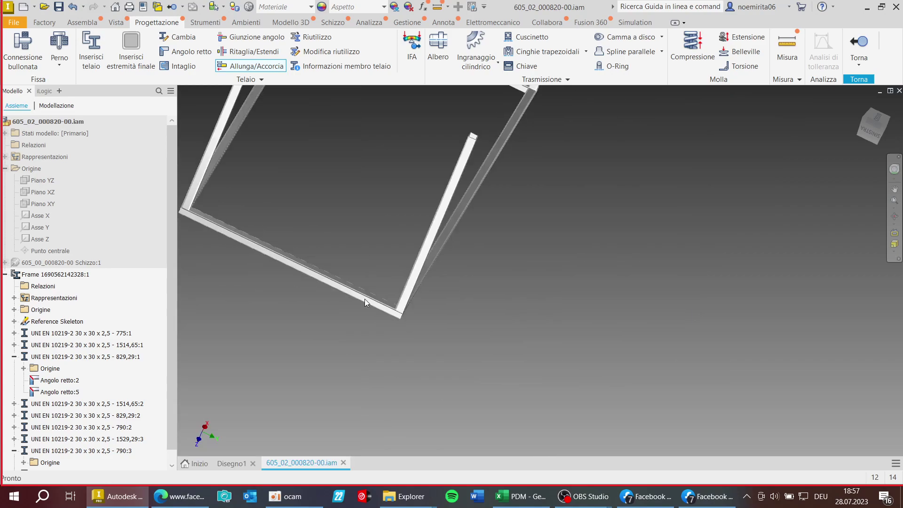
{"action": "scroll", "coordinate": [365, 299], "scroll_direction": "down", "scroll_amount": 3}
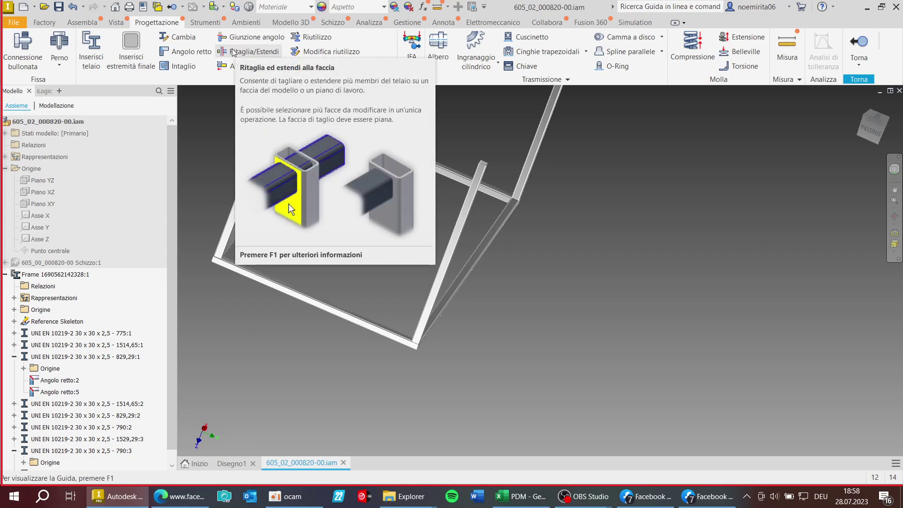
{"action": "left_click", "coordinate": [234, 52]}
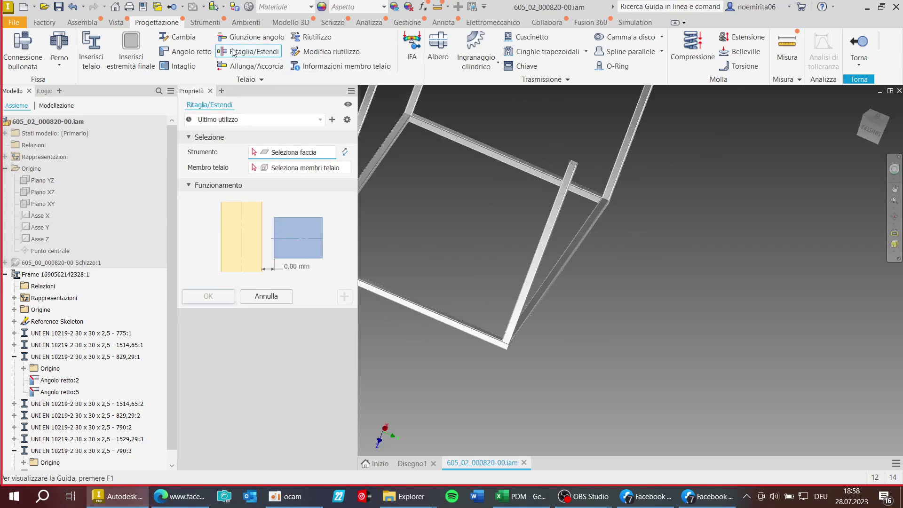
{"action": "left_click", "coordinate": [556, 210]}
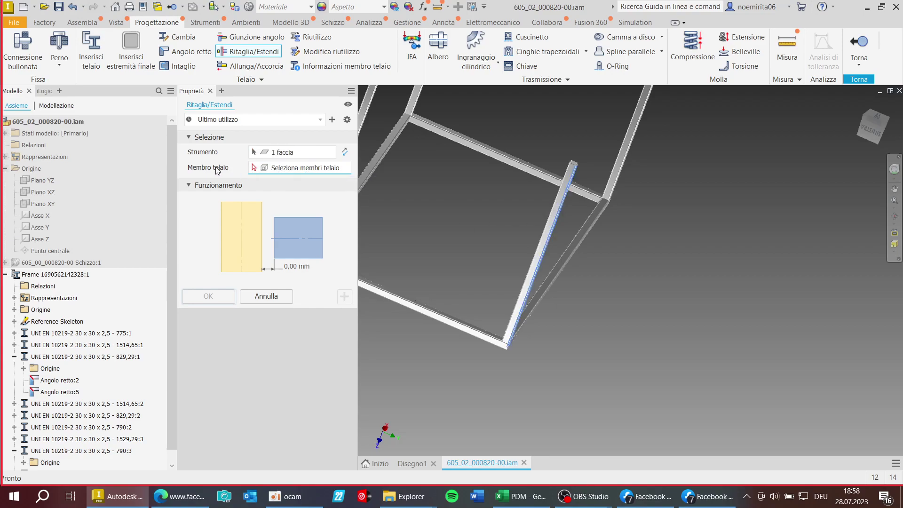
{"action": "left_click", "coordinate": [276, 158]}
{"action": "left_click", "coordinate": [266, 296]}
{"action": "left_click", "coordinate": [248, 51]}
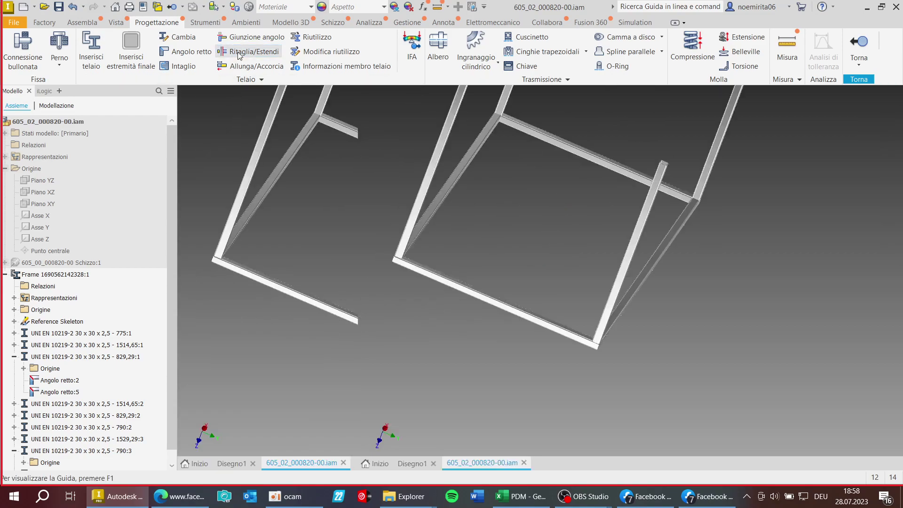
{"action": "scroll", "coordinate": [516, 230], "scroll_direction": "up", "scroll_amount": 2}
{"action": "left_click", "coordinate": [518, 343]}
{"action": "scroll", "coordinate": [514, 308], "scroll_direction": "up", "scroll_amount": 3}
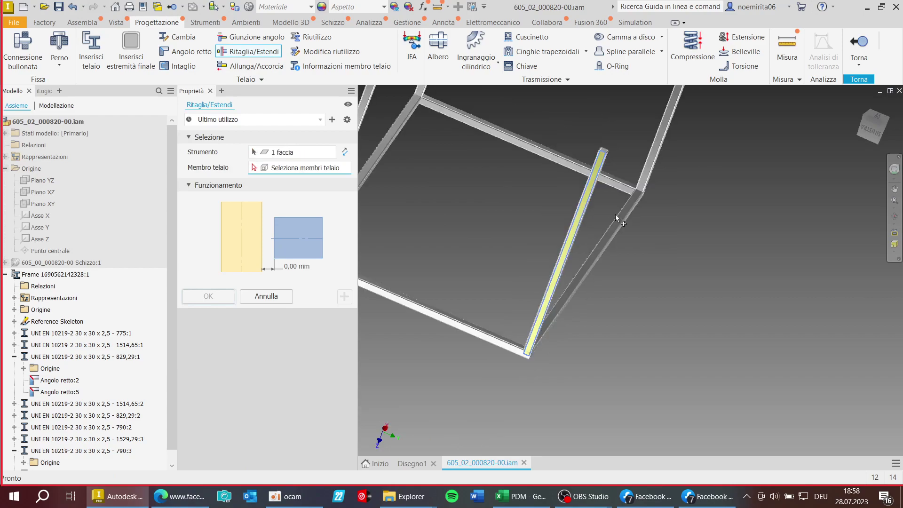
{"action": "left_click", "coordinate": [257, 296]}
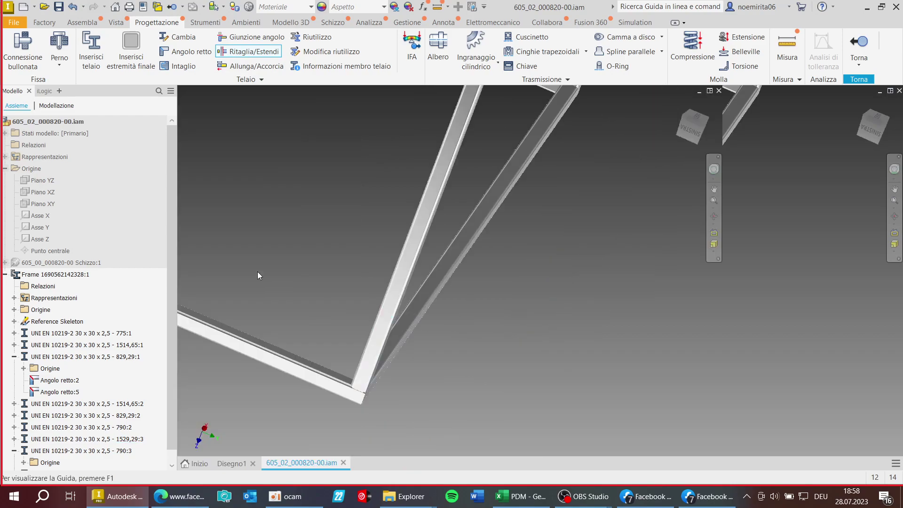
Trim the free-standing upright tube at the lower corner to the inner face of the adjoining base tube with Trim/Extend.
{"action": "scroll", "coordinate": [471, 354], "scroll_direction": "up", "scroll_amount": 3}
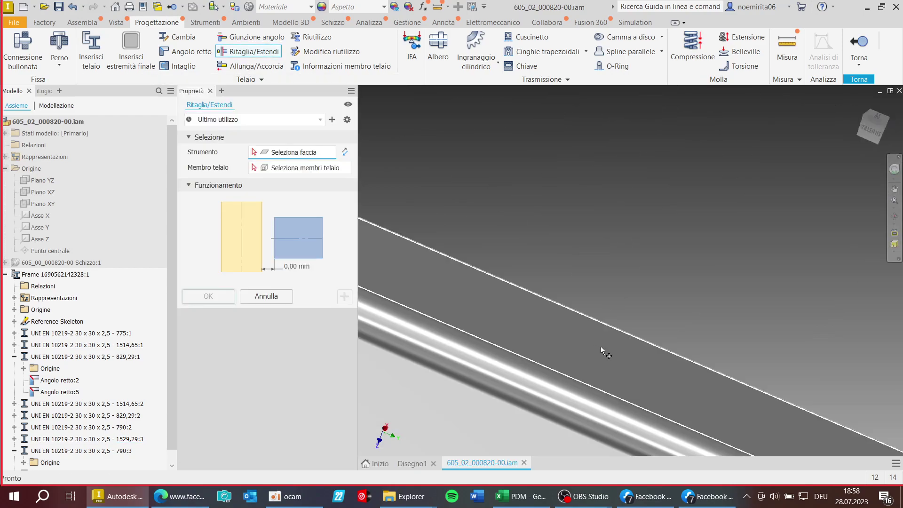
{"action": "left_click", "coordinate": [607, 357]}
{"action": "scroll", "coordinate": [541, 349], "scroll_direction": "down", "scroll_amount": 2}
{"action": "scroll", "coordinate": [594, 282], "scroll_direction": "down", "scroll_amount": 1}
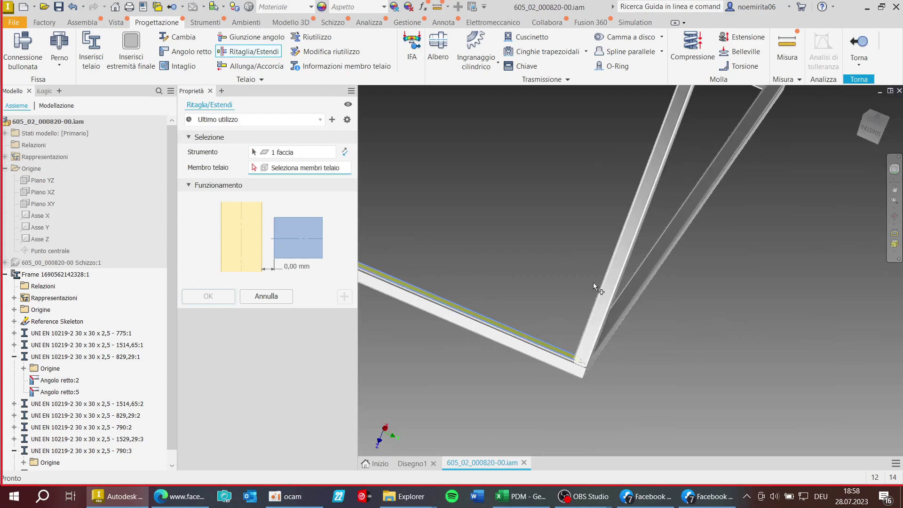
{"action": "left_click", "coordinate": [625, 244]}
{"action": "left_click", "coordinate": [209, 296]}
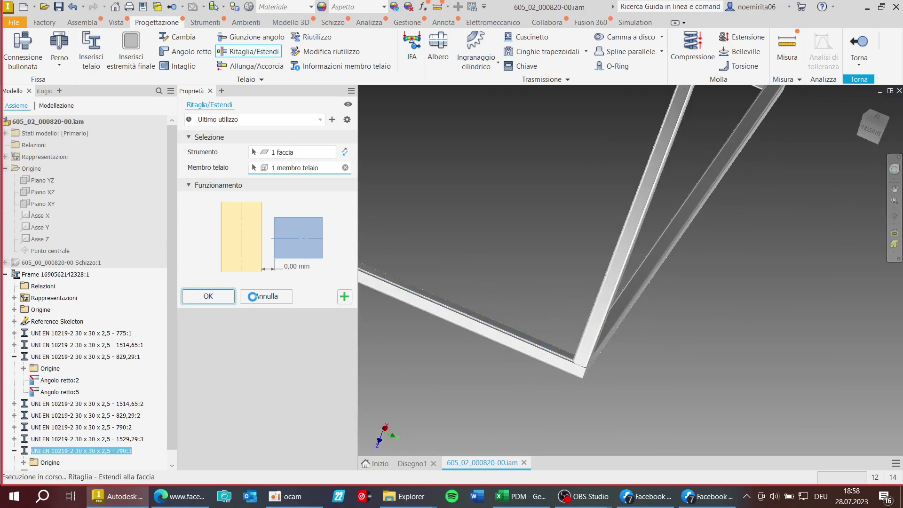
Examine the trimmed joint between the upright and the base tubes from several sides.
{"action": "scroll", "coordinate": [595, 366], "scroll_direction": "up", "scroll_amount": 3}
{"action": "scroll", "coordinate": [595, 366], "scroll_direction": "down", "scroll_amount": 4}
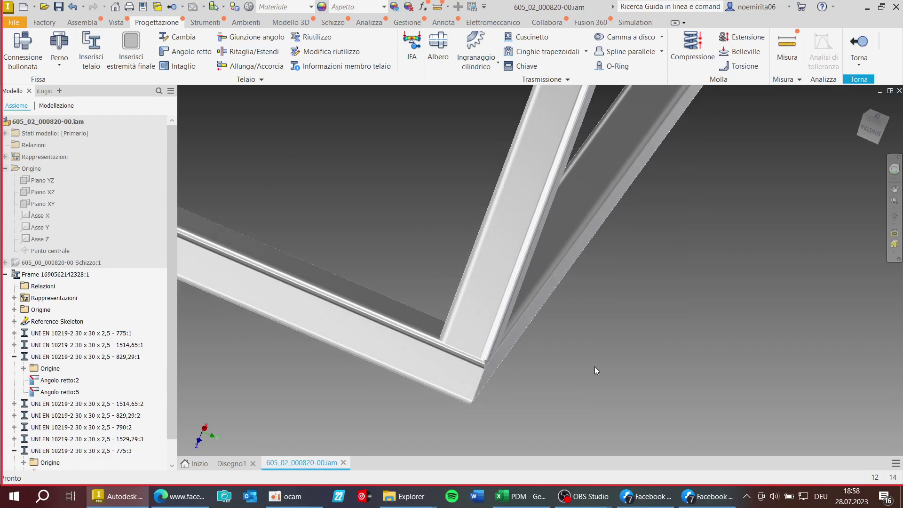
{"action": "scroll", "coordinate": [594, 366], "scroll_direction": "down", "scroll_amount": 2}
{"action": "scroll", "coordinate": [594, 366], "scroll_direction": "up", "scroll_amount": 5}
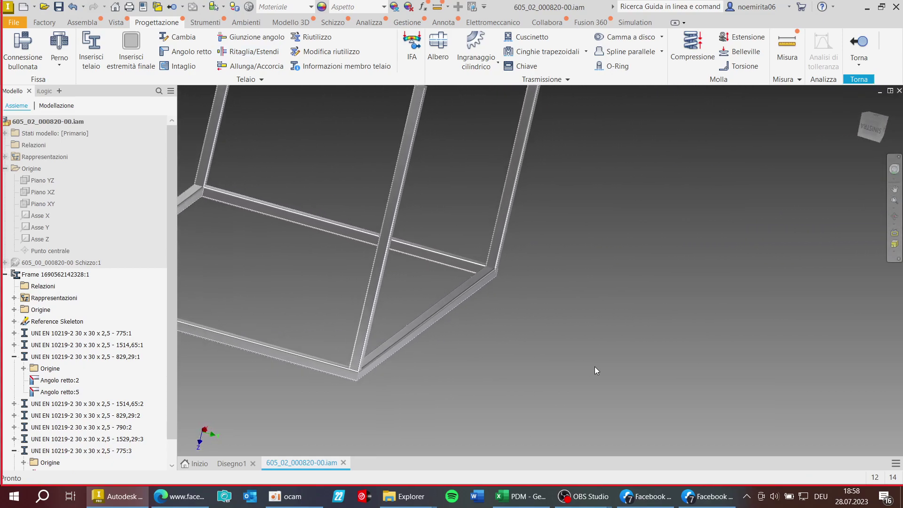
{"action": "scroll", "coordinate": [594, 366], "scroll_direction": "down", "scroll_amount": 3}
{"action": "scroll", "coordinate": [595, 366], "scroll_direction": "up", "scroll_amount": 3}
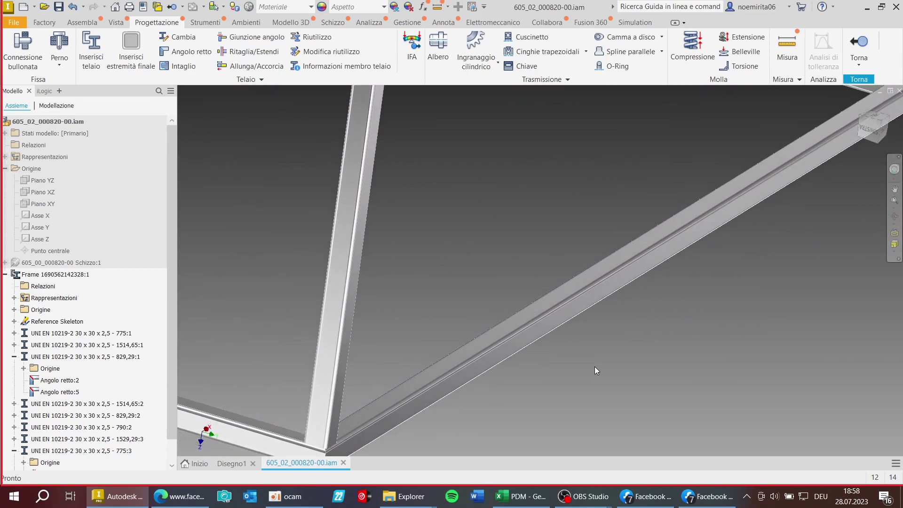
{"action": "scroll", "coordinate": [594, 366], "scroll_direction": "down", "scroll_amount": 2}
{"action": "scroll", "coordinate": [594, 366], "scroll_direction": "up", "scroll_amount": 3}
{"action": "scroll", "coordinate": [594, 366], "scroll_direction": "down", "scroll_amount": 3}
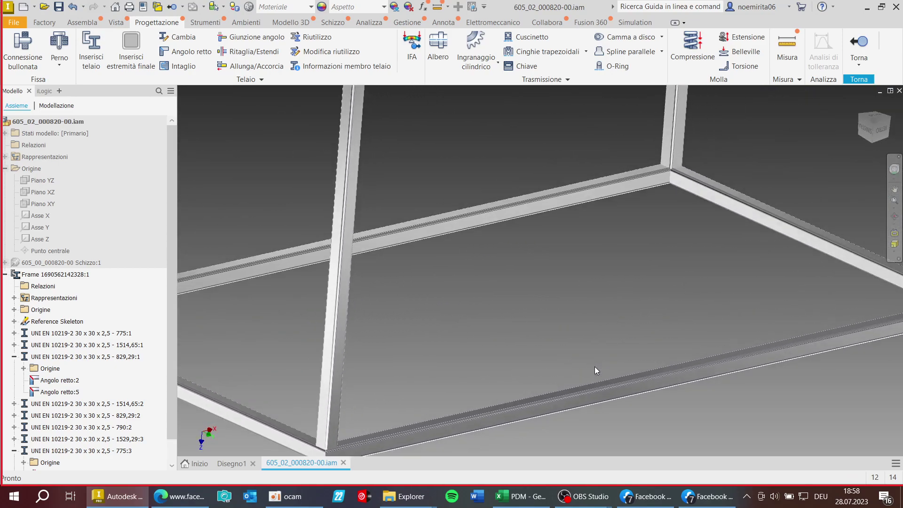
{"action": "scroll", "coordinate": [594, 366], "scroll_direction": "up", "scroll_amount": 3}
{"action": "scroll", "coordinate": [594, 366], "scroll_direction": "down", "scroll_amount": 3}
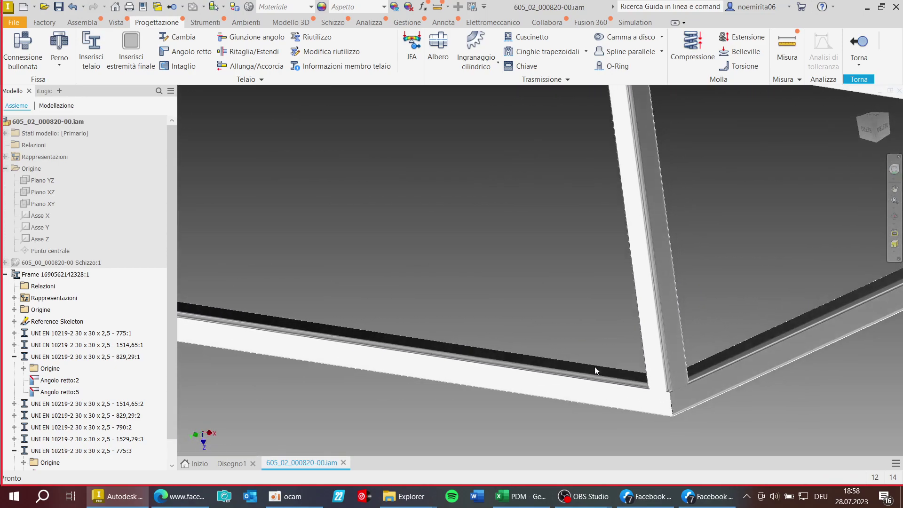
{"action": "scroll", "coordinate": [594, 366], "scroll_direction": "up", "scroll_amount": 3}
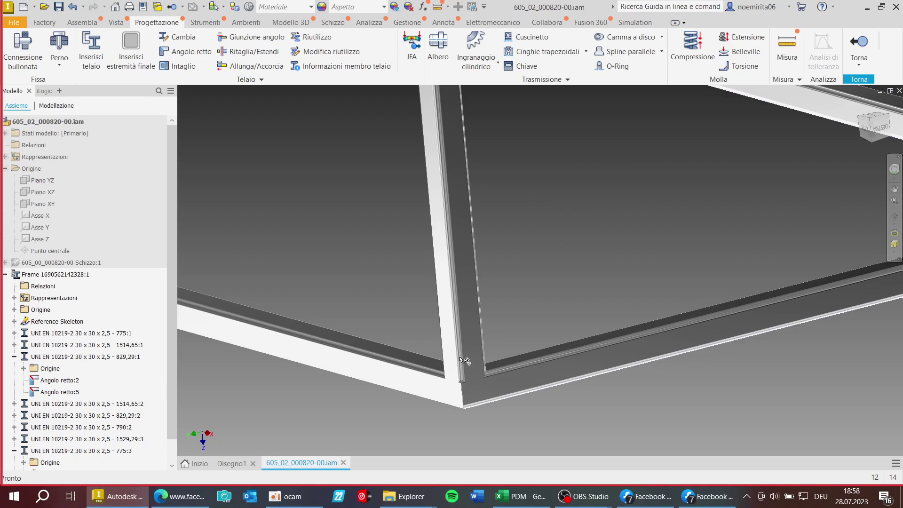
{"action": "left_click", "coordinate": [472, 346]}
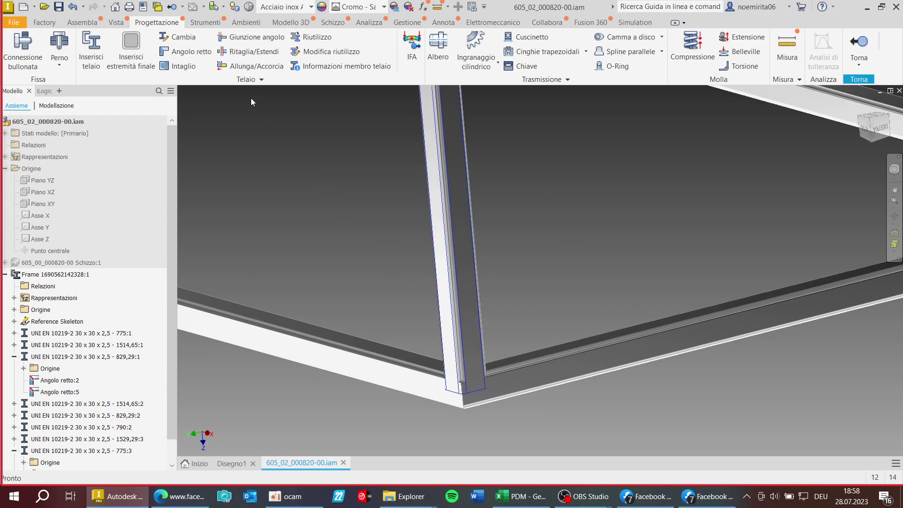
{"action": "left_click", "coordinate": [244, 39]}
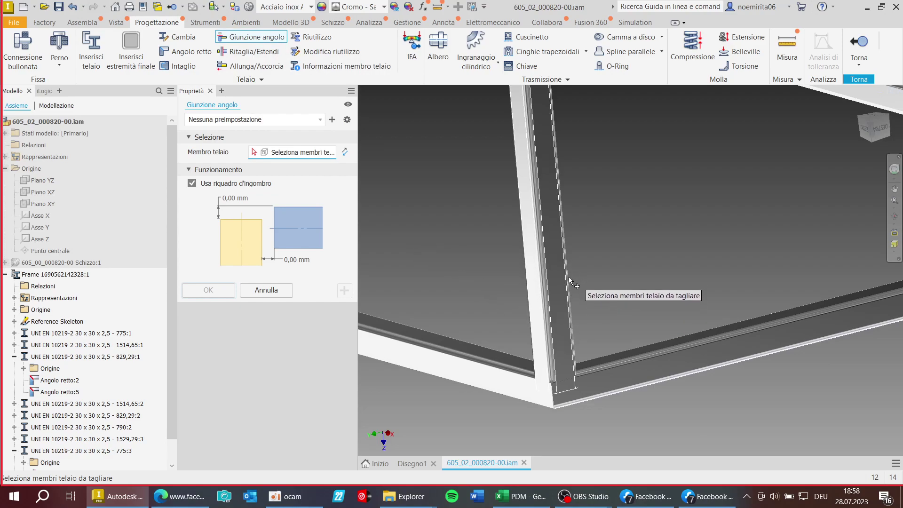
{"action": "key", "text": "F5"}
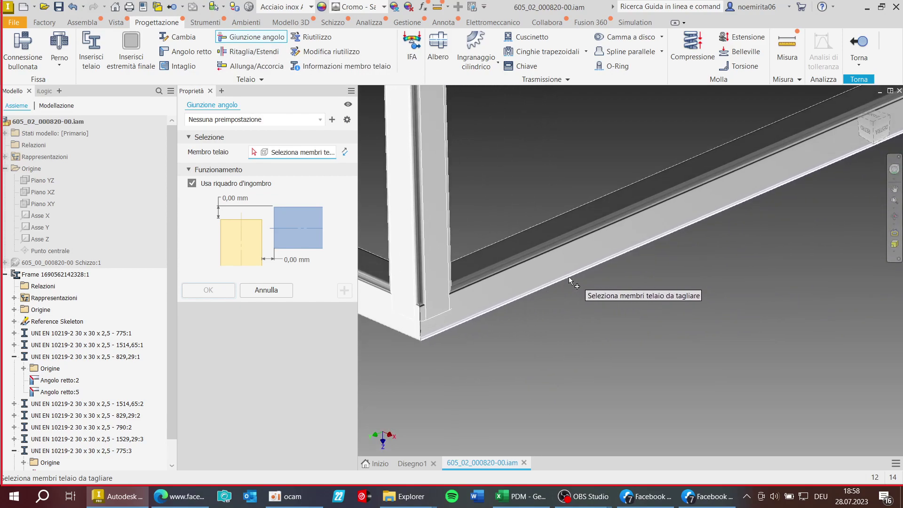
{"action": "left_click", "coordinate": [515, 258]}
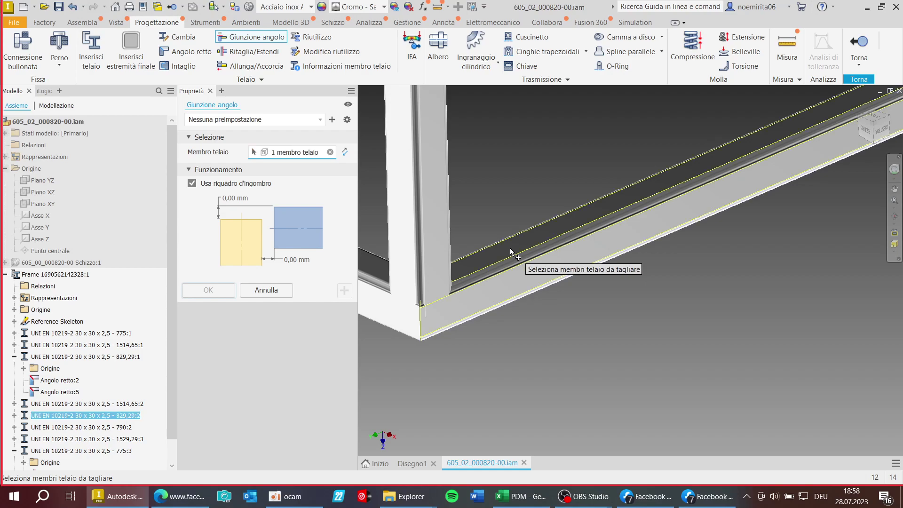
{"action": "left_click", "coordinate": [277, 293]}
{"action": "left_click", "coordinate": [236, 51]}
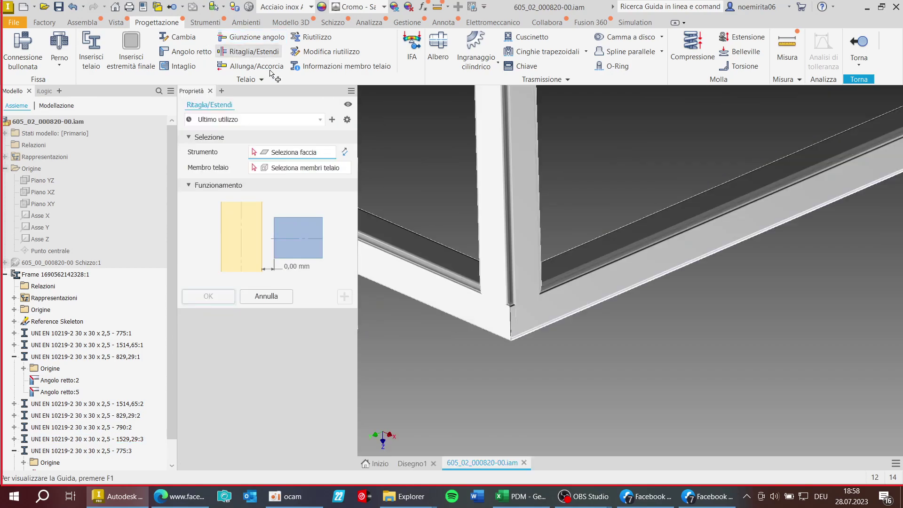
{"action": "left_click", "coordinate": [509, 243]}
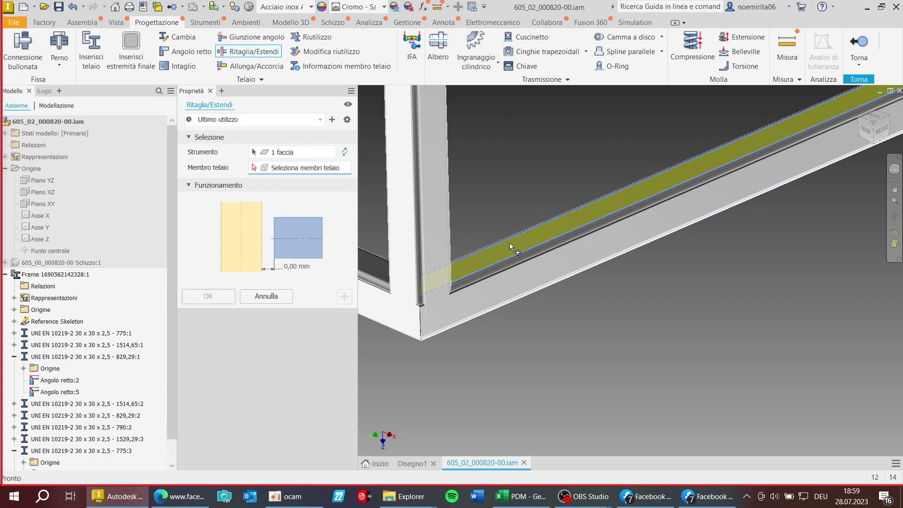
{"action": "left_click", "coordinate": [266, 297]}
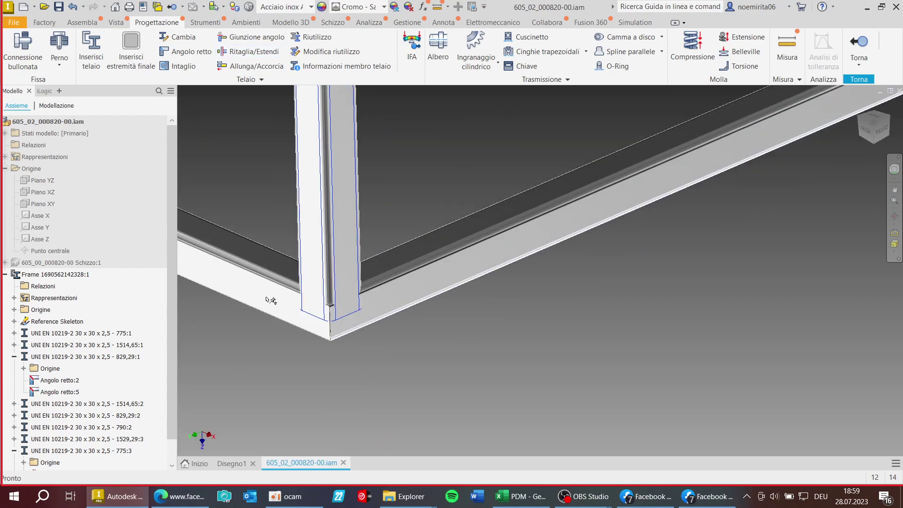
{"action": "scroll", "coordinate": [271, 301], "scroll_direction": "down", "scroll_amount": 5}
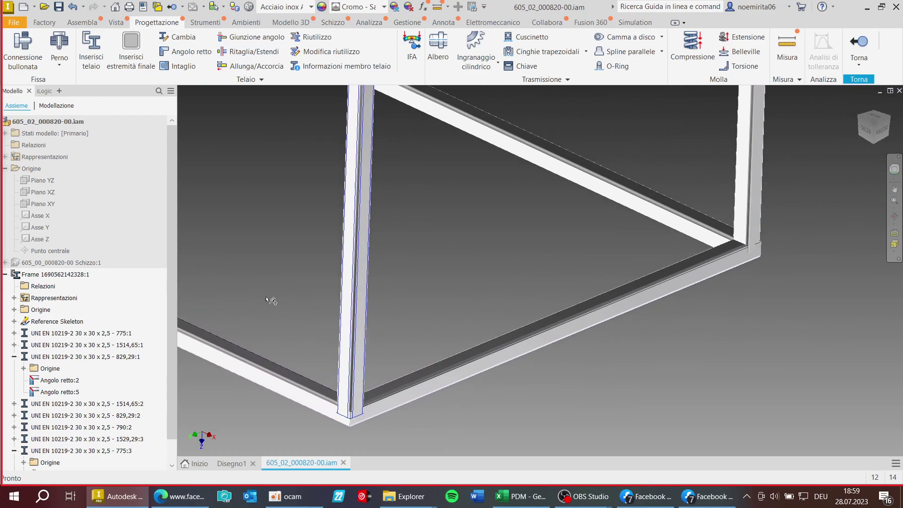
{"action": "scroll", "coordinate": [342, 325], "scroll_direction": "down", "scroll_amount": 3}
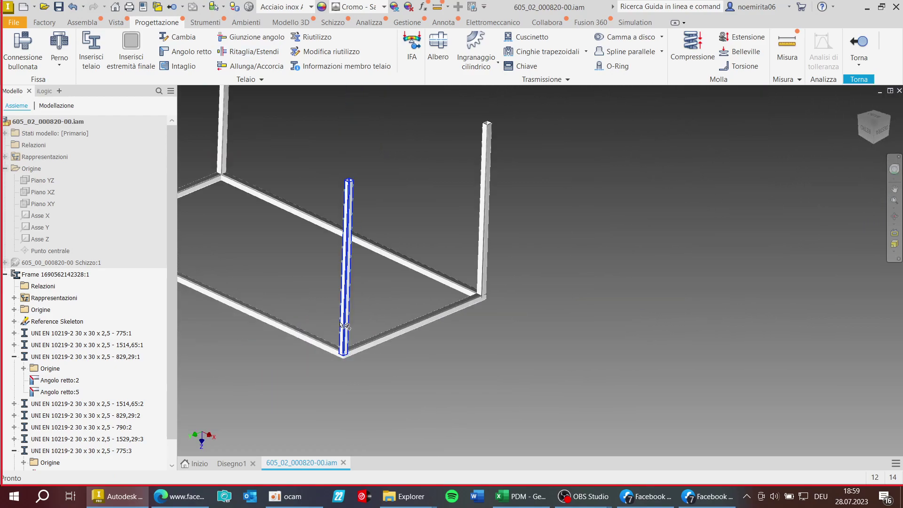
{"action": "scroll", "coordinate": [367, 268], "scroll_direction": "up", "scroll_amount": 3}
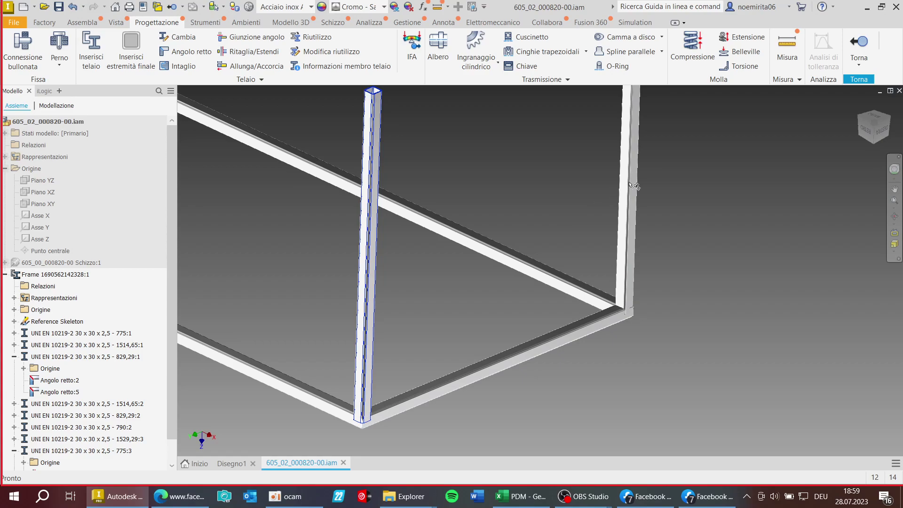
{"action": "left_click", "coordinate": [469, 323]}
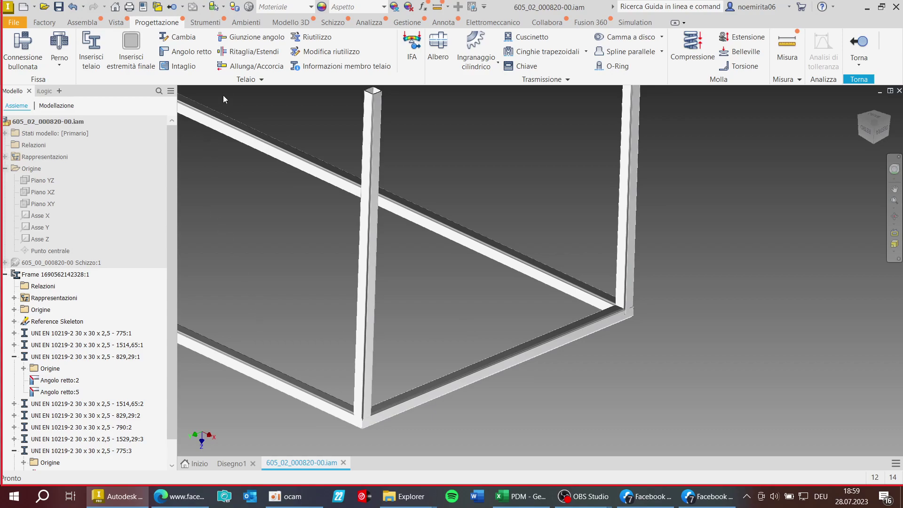
{"action": "left_click", "coordinate": [238, 66]}
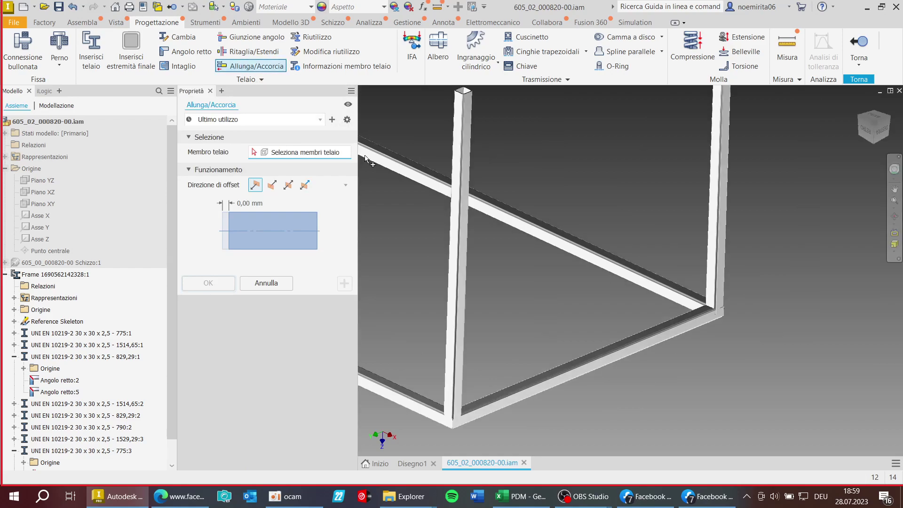
{"action": "left_click", "coordinate": [460, 237]}
{"action": "left_click", "coordinate": [720, 189]}
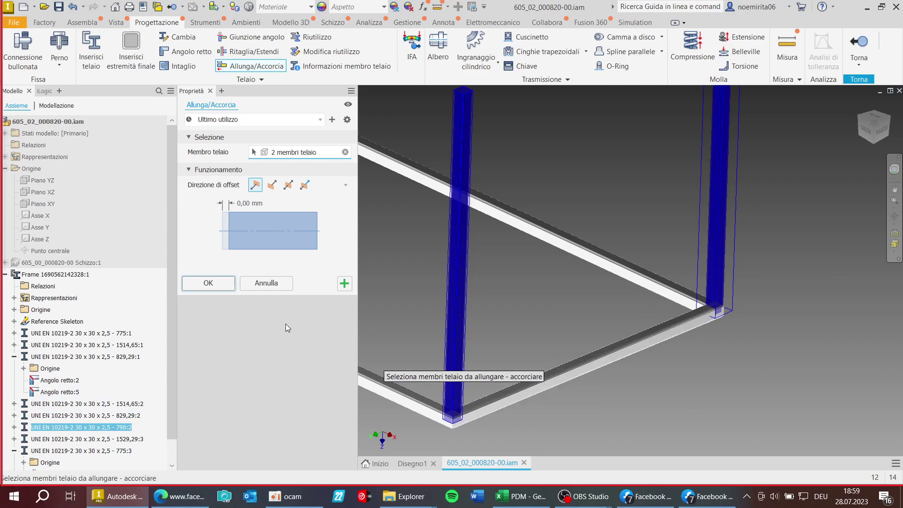
{"action": "left_click", "coordinate": [259, 282]}
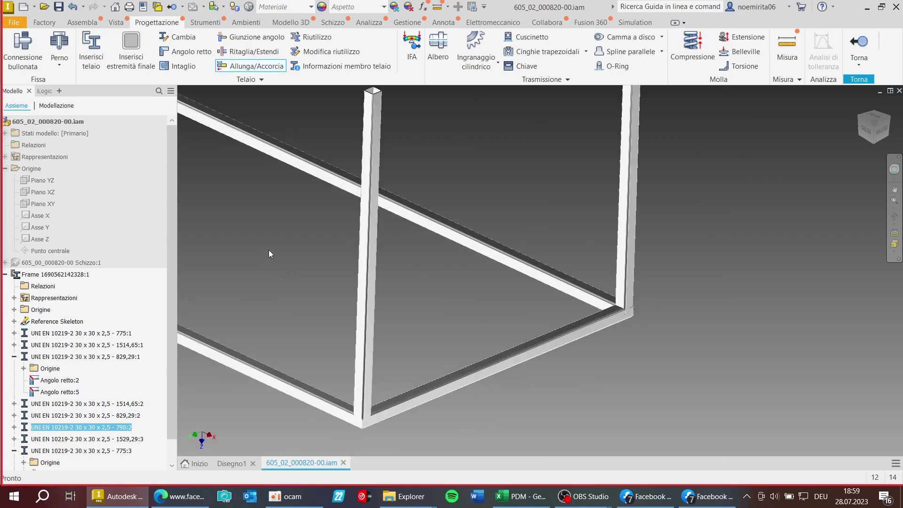
Trim the two uprights at the ends of the short base tube to its inner face with Trim/Extend, at 0,00 mm offset.
{"action": "left_click", "coordinate": [249, 51]}
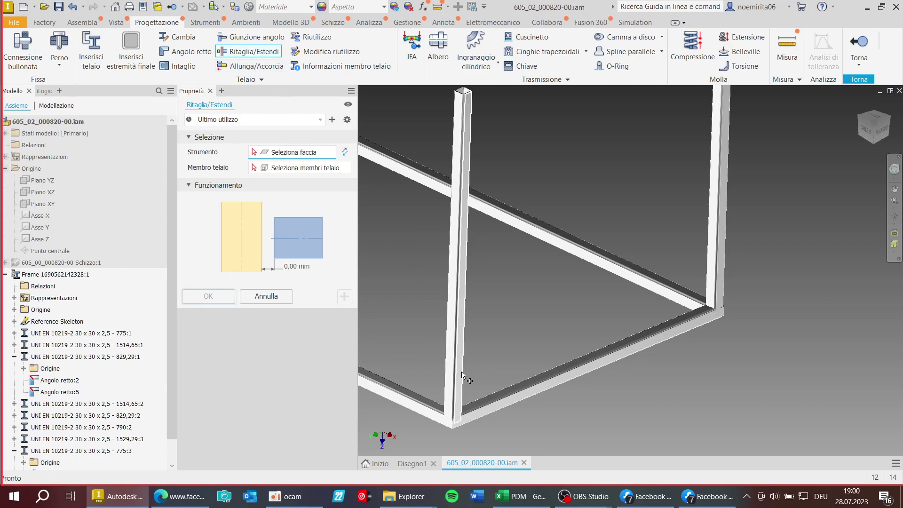
{"action": "scroll", "coordinate": [463, 376], "scroll_direction": "up", "scroll_amount": 5}
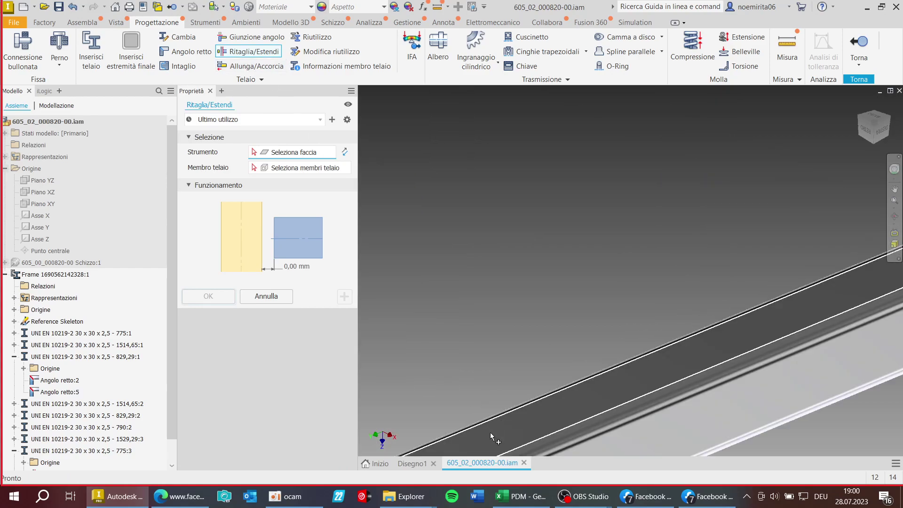
{"action": "left_click", "coordinate": [490, 433]}
{"action": "scroll", "coordinate": [582, 412], "scroll_direction": "up", "scroll_amount": 2}
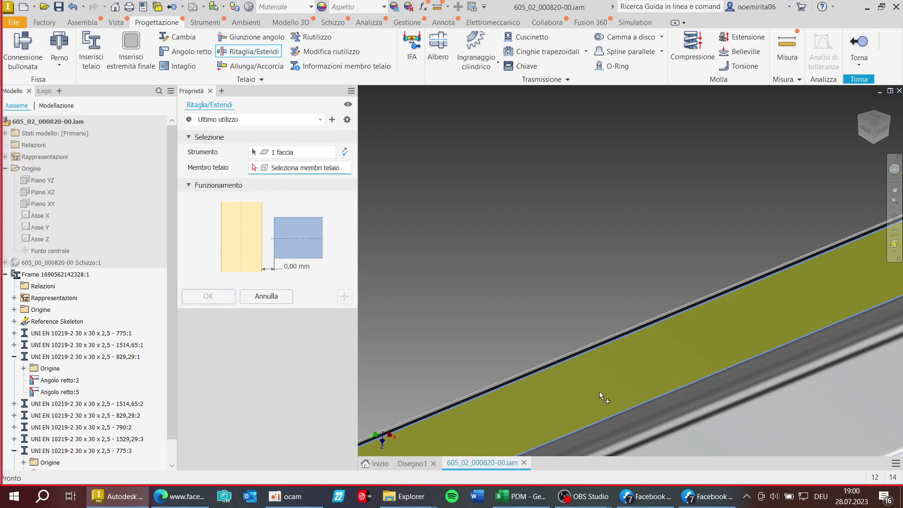
{"action": "scroll", "coordinate": [626, 358], "scroll_direction": "down", "scroll_amount": 2}
{"action": "scroll", "coordinate": [627, 357], "scroll_direction": "down", "scroll_amount": 2}
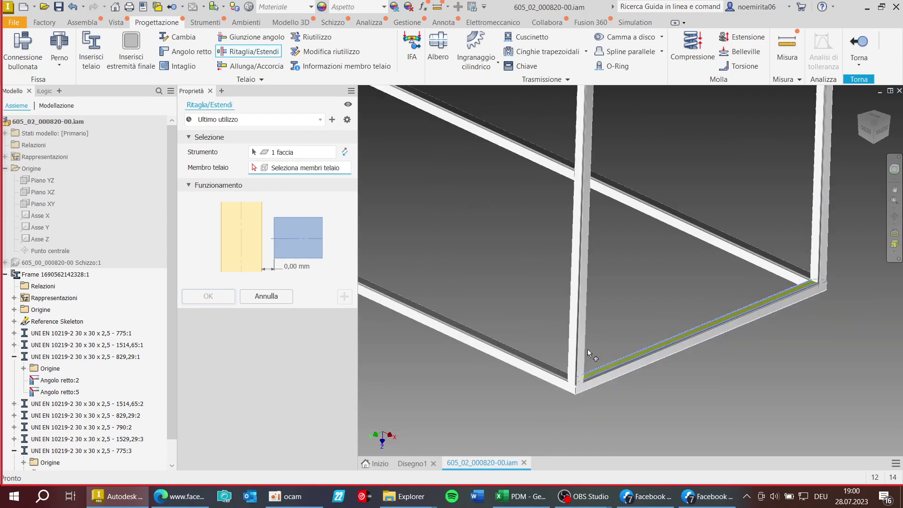
{"action": "scroll", "coordinate": [589, 353], "scroll_direction": "up", "scroll_amount": 4}
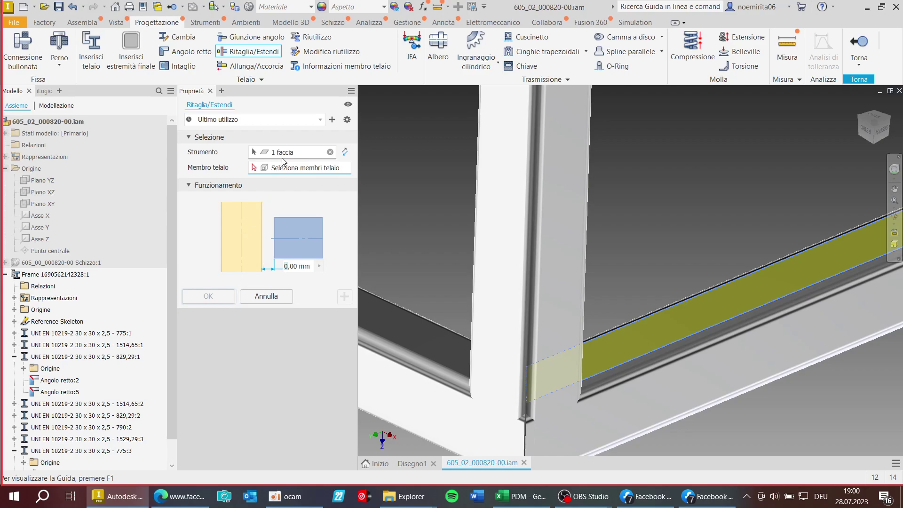
{"action": "scroll", "coordinate": [547, 297], "scroll_direction": "down", "scroll_amount": 3}
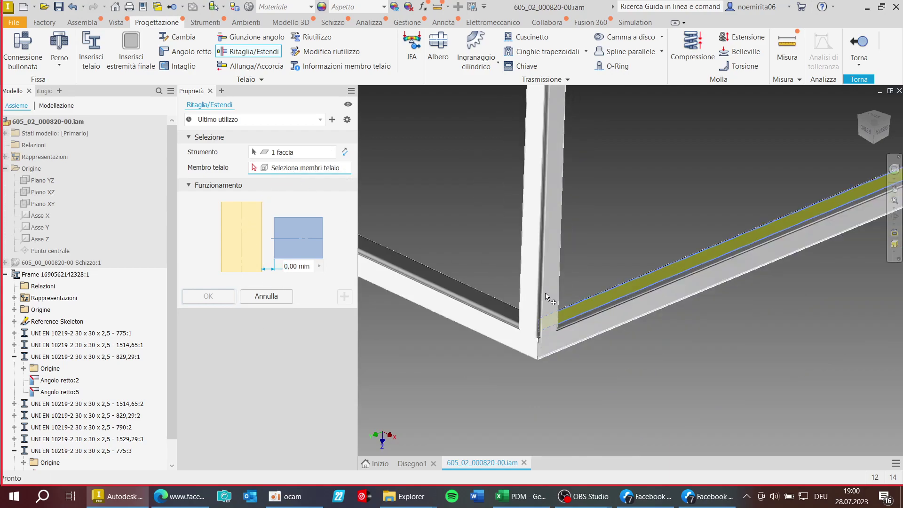
{"action": "left_click", "coordinate": [530, 218]}
{"action": "scroll", "coordinate": [502, 265], "scroll_direction": "down", "scroll_amount": 3}
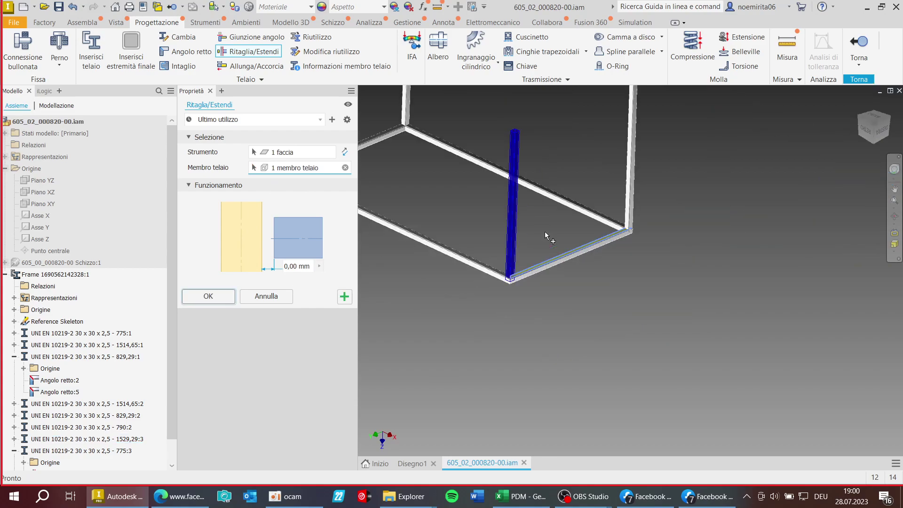
{"action": "left_click", "coordinate": [629, 148]}
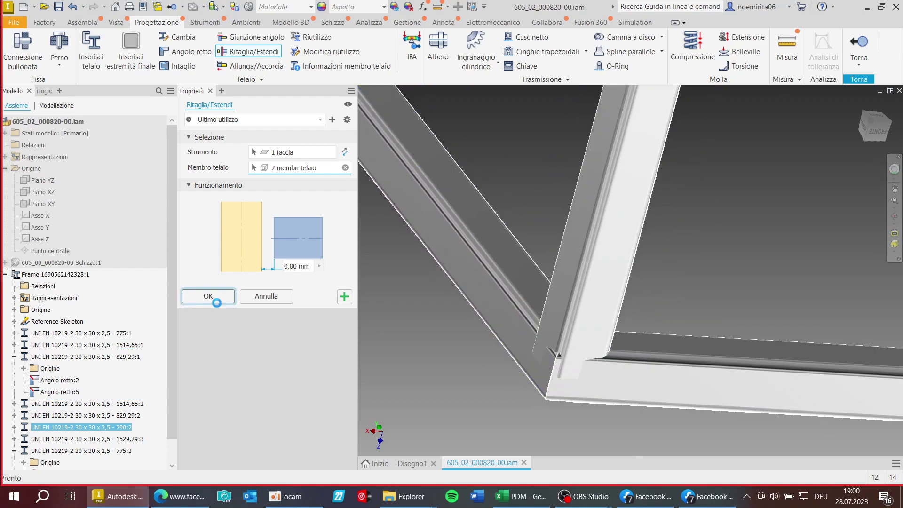
{"action": "left_click", "coordinate": [221, 297]}
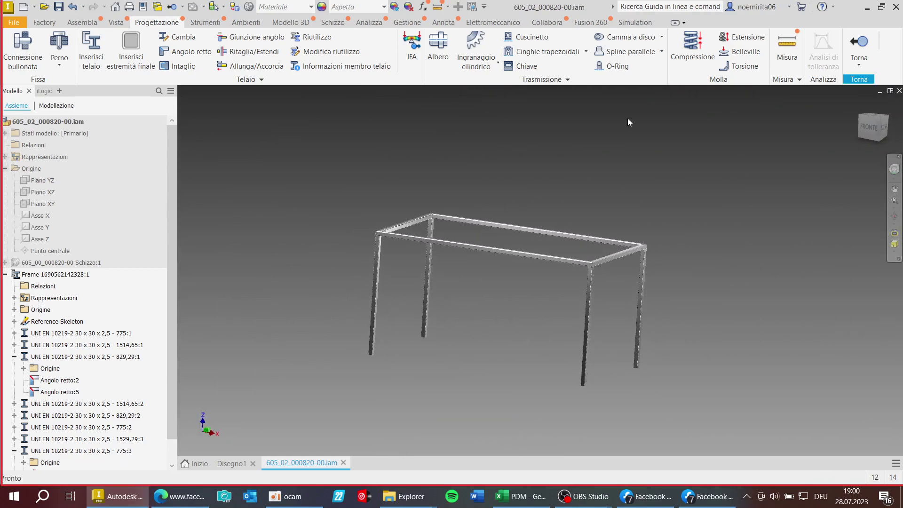
Return from the frame to the top-level assembly and save it together with its modified files.
{"action": "left_click", "coordinate": [859, 47]}
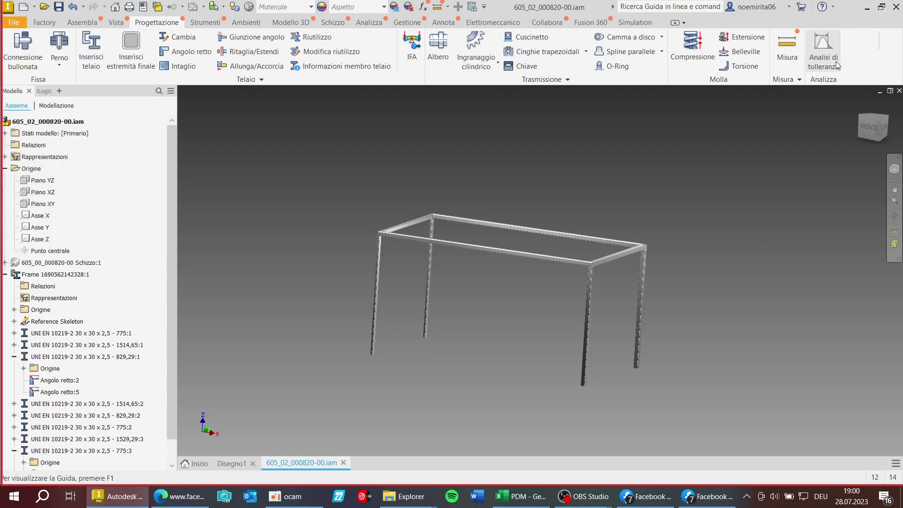
{"action": "left_click", "coordinate": [58, 6]}
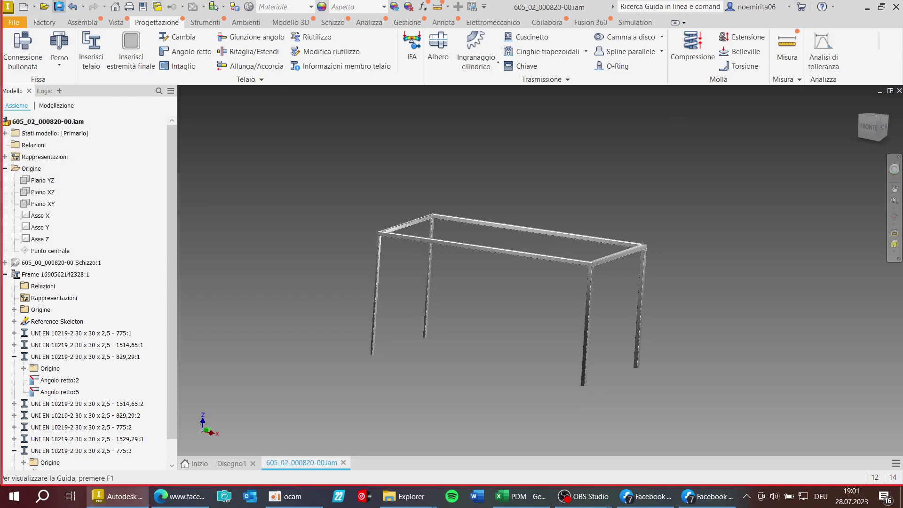
{"action": "left_click", "coordinate": [418, 107]}
{"action": "left_click", "coordinate": [144, 6]}
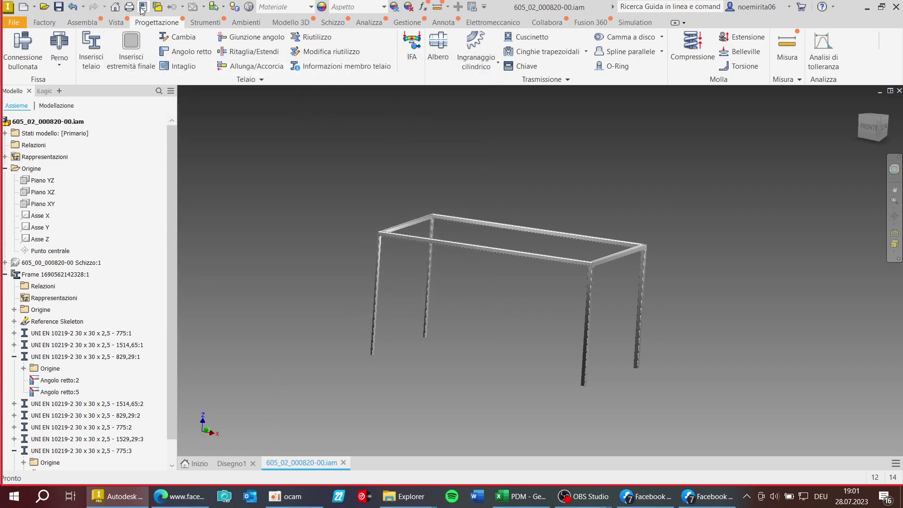
{"action": "left_click_drag", "start_coordinate": [445, 151], "coordinate": [176, 149]}
{"action": "left_click", "coordinate": [380, 380]}
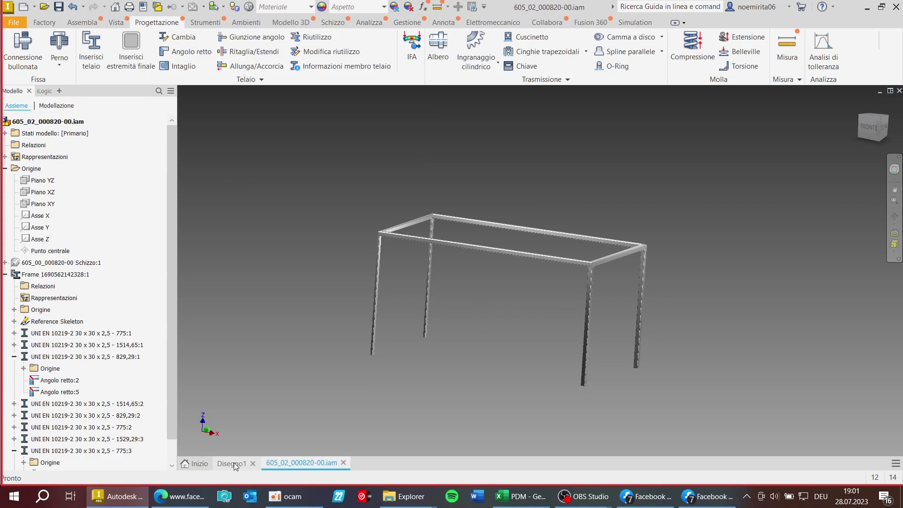
On the Disegno1 sheet, place a 1:20 base view of the frame assembly and turn it to the long side elevation.
{"action": "mouse_move", "coordinate": [234, 466]}
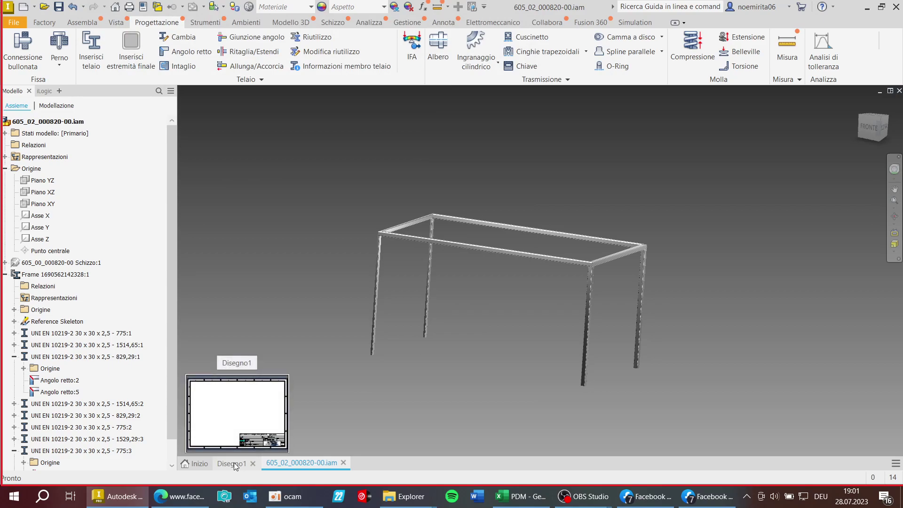
{"action": "left_click", "coordinate": [235, 464]}
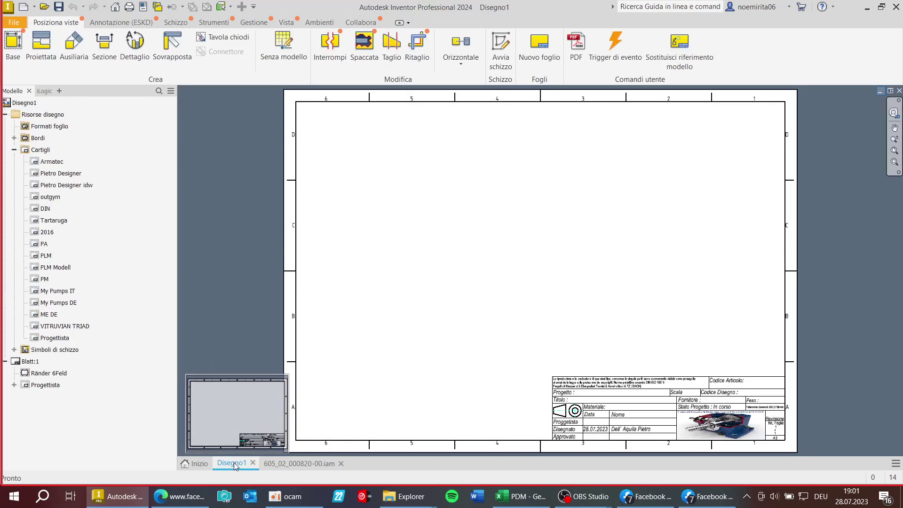
{"action": "left_click", "coordinate": [24, 45]}
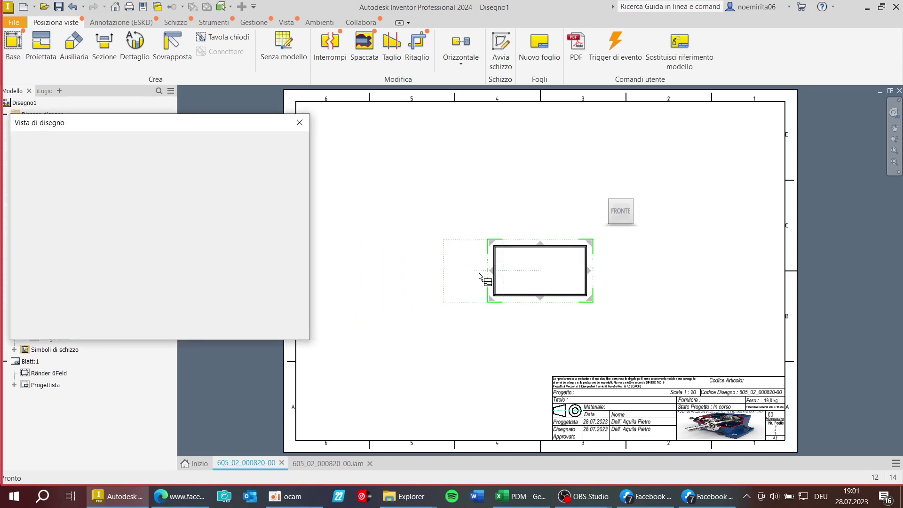
{"action": "left_click", "coordinate": [365, 236]}
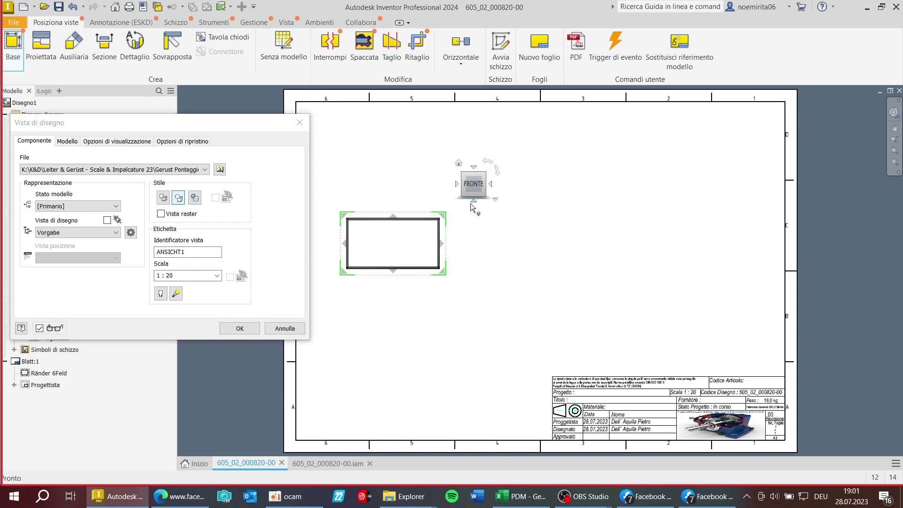
{"action": "left_click", "coordinate": [473, 201]}
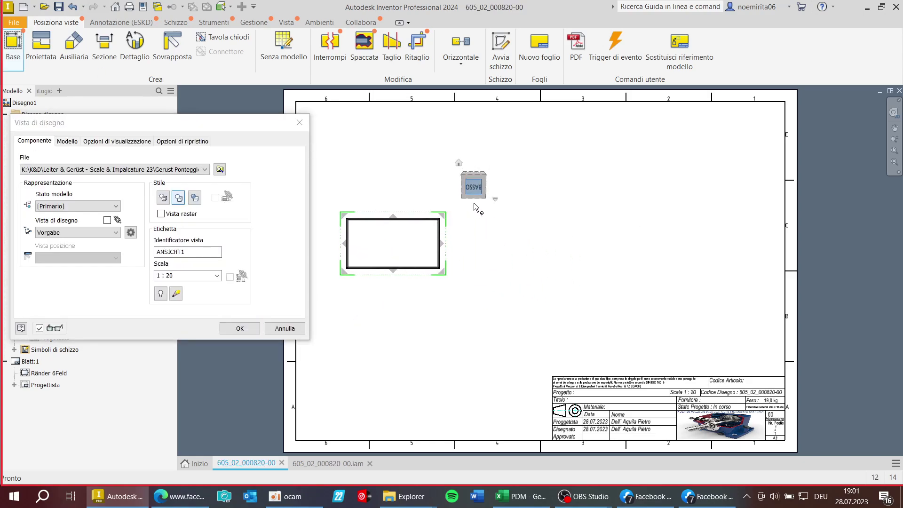
Add a projected end view beside the base view, a plan view below it and an isometric view diagonally, and create them.
{"action": "left_click", "coordinate": [443, 244]}
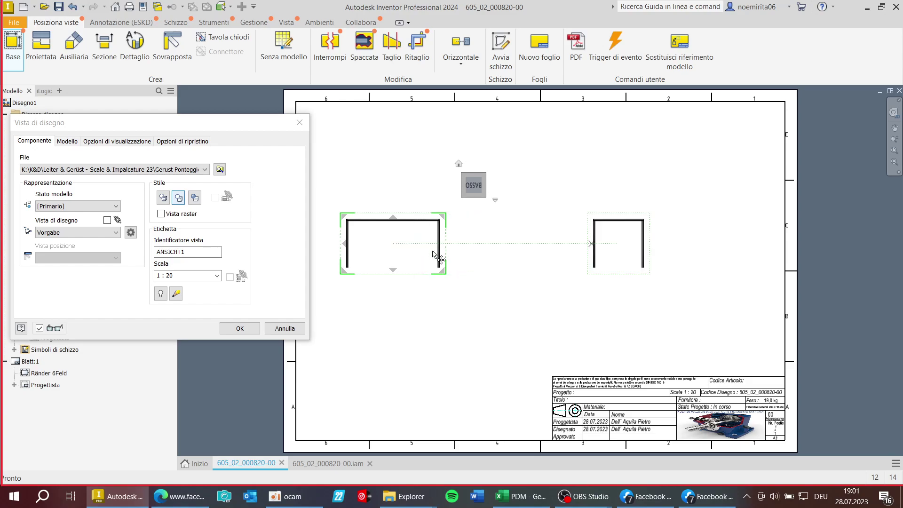
{"action": "left_click", "coordinate": [394, 271]}
{"action": "left_click", "coordinate": [442, 272]}
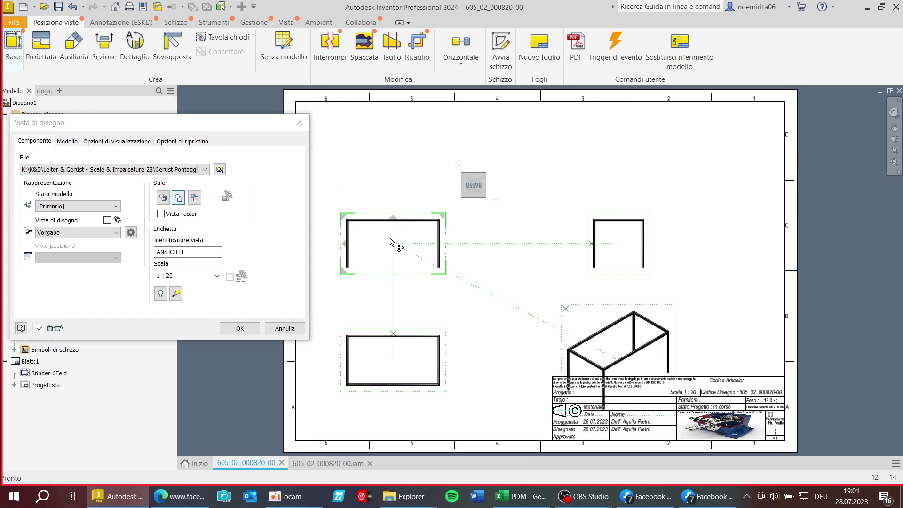
{"action": "left_click", "coordinate": [240, 328]}
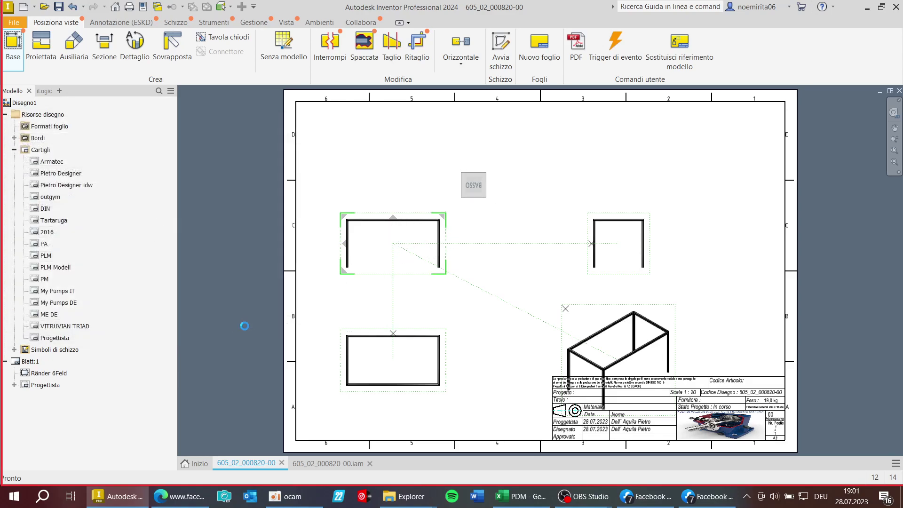
Move the base view up toward the sheet's upper edge and the isometric view clear of the title block, keeping its view settings.
{"action": "left_click_drag", "start_coordinate": [414, 216], "coordinate": [426, 156]}
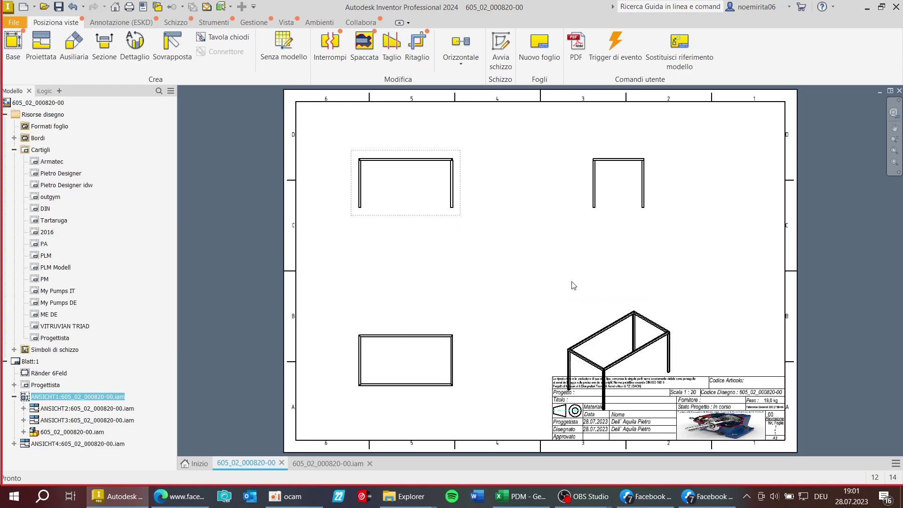
{"action": "left_click_drag", "start_coordinate": [654, 301], "coordinate": [726, 243]}
{"action": "scroll", "coordinate": [728, 249], "scroll_direction": "up", "scroll_amount": 3}
{"action": "double_click", "coordinate": [728, 255]}
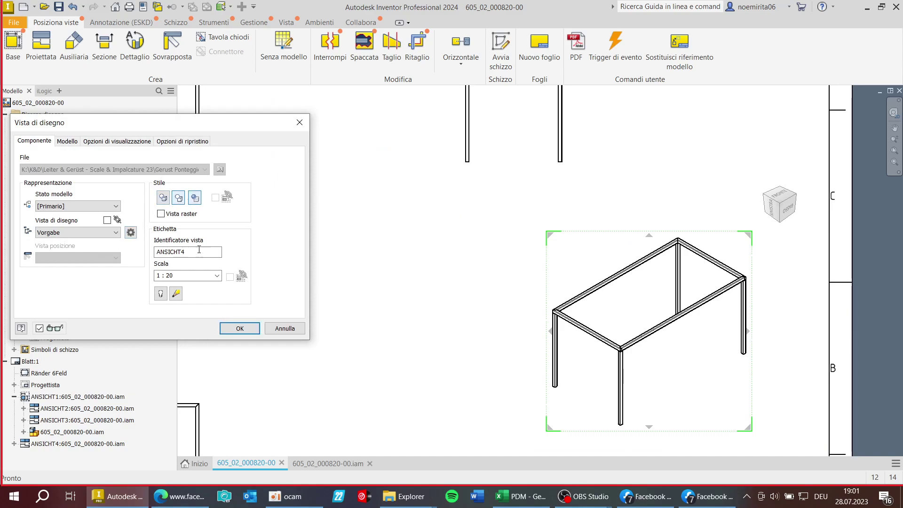
{"action": "left_click", "coordinate": [237, 328]}
{"action": "scroll", "coordinate": [547, 330], "scroll_direction": "down", "scroll_amount": 3}
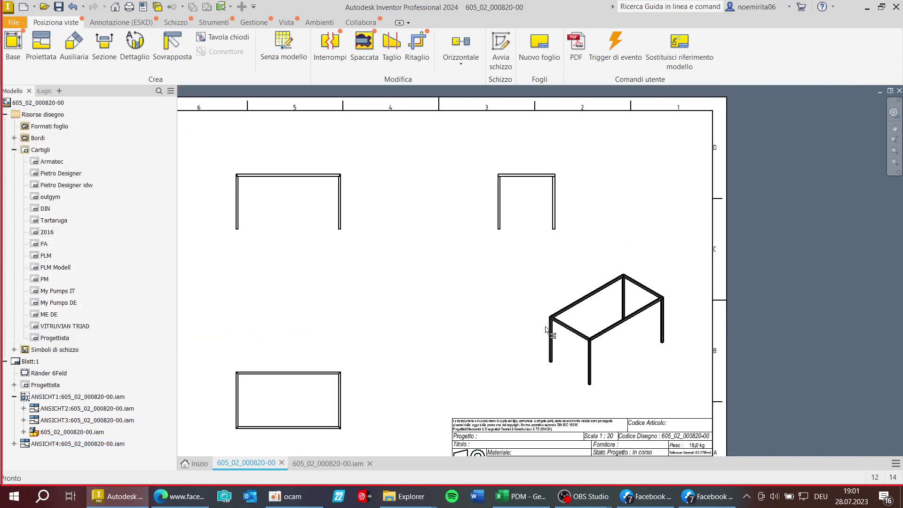
Examine the tube joints at the frame corners in the elevation and plan views.
{"action": "scroll", "coordinate": [262, 160], "scroll_direction": "up", "scroll_amount": 2}
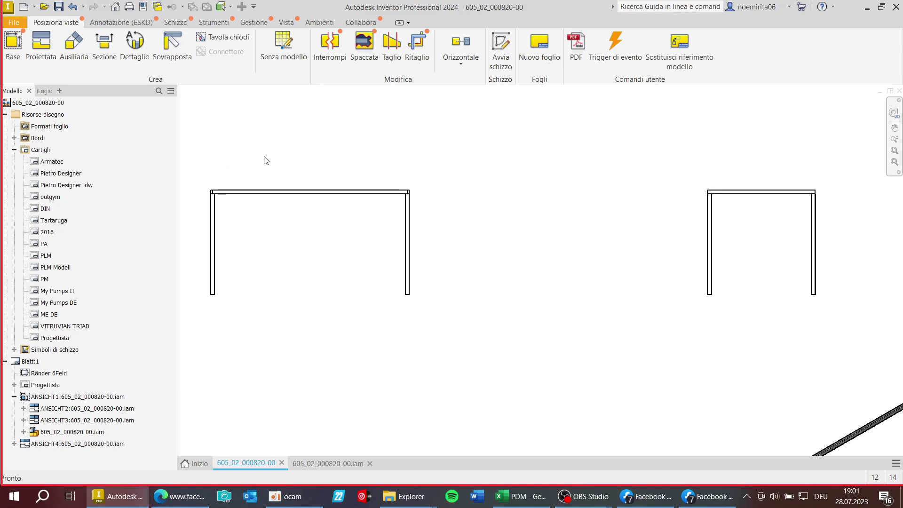
{"action": "scroll", "coordinate": [207, 208], "scroll_direction": "up", "scroll_amount": 2}
{"action": "scroll", "coordinate": [235, 204], "scroll_direction": "down", "scroll_amount": 2}
{"action": "scroll", "coordinate": [405, 209], "scroll_direction": "up", "scroll_amount": 2}
{"action": "scroll", "coordinate": [413, 204], "scroll_direction": "down", "scroll_amount": 2}
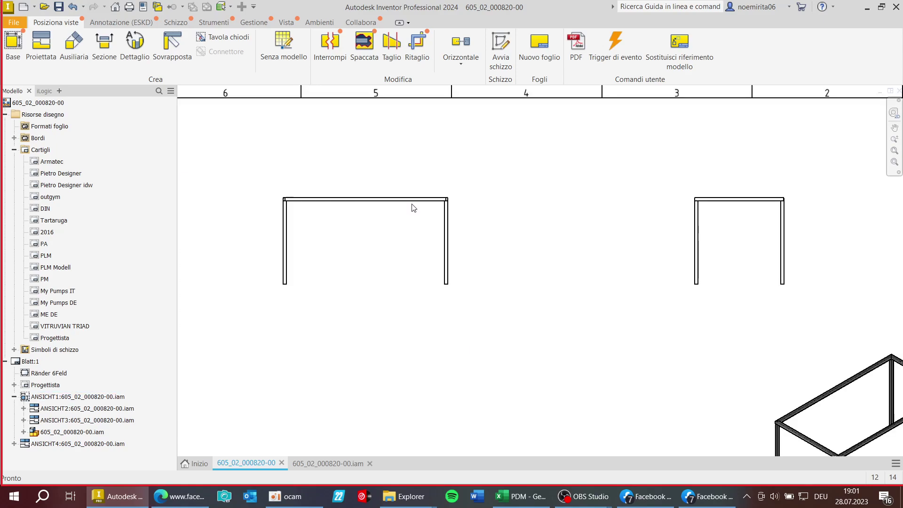
{"action": "scroll", "coordinate": [497, 205], "scroll_direction": "up", "scroll_amount": 2}
{"action": "scroll", "coordinate": [497, 205], "scroll_direction": "up", "scroll_amount": 3}
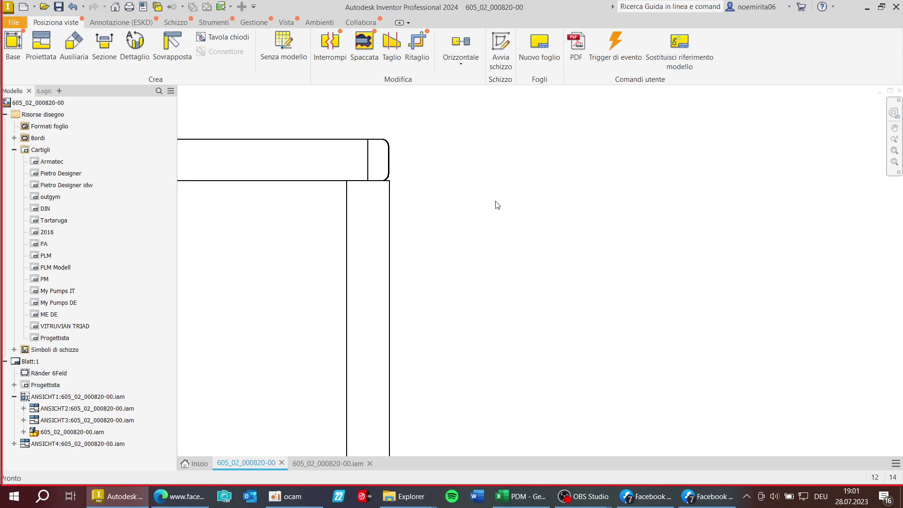
{"action": "scroll", "coordinate": [497, 205], "scroll_direction": "down", "scroll_amount": 5}
{"action": "scroll", "coordinate": [518, 316], "scroll_direction": "up", "scroll_amount": 4}
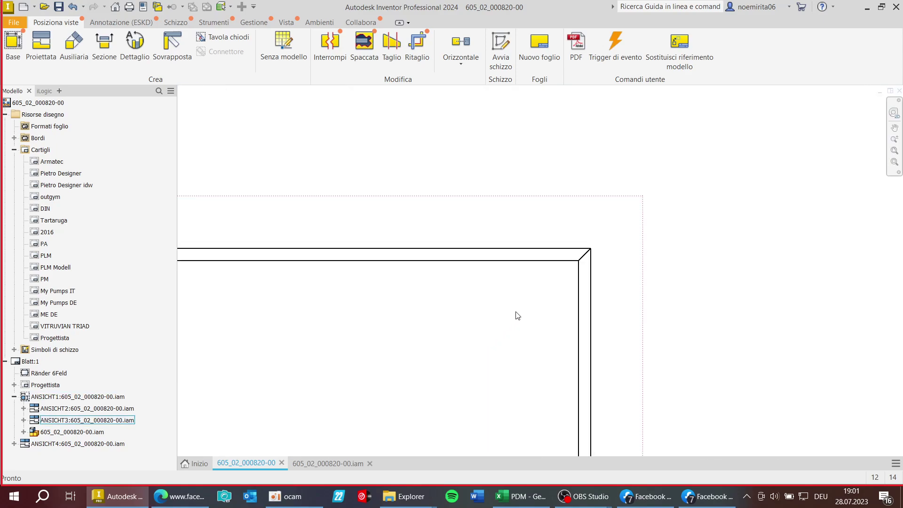
{"action": "scroll", "coordinate": [559, 329], "scroll_direction": "down", "scroll_amount": 4}
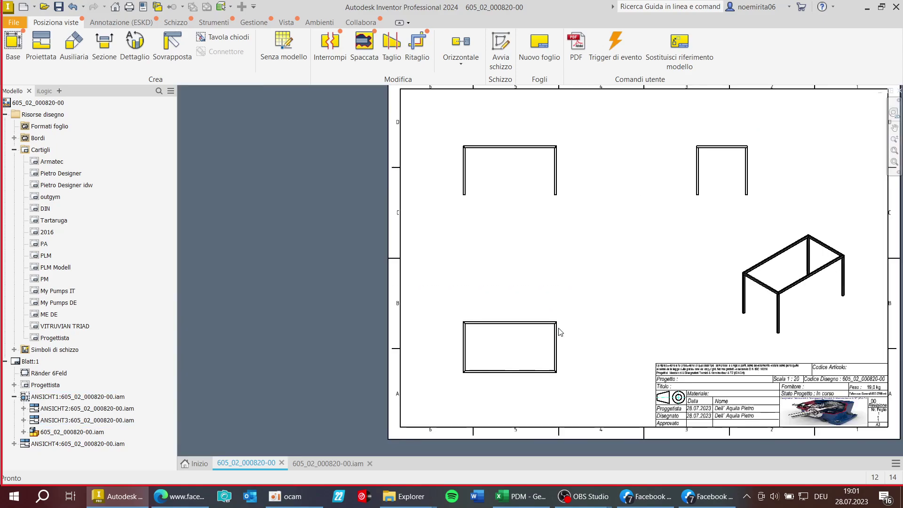
{"action": "scroll", "coordinate": [559, 332], "scroll_direction": "down", "scroll_amount": 3}
Move the end view closer to the base view and place the isometric view beside it in the sheet's upper right area.
{"action": "left_click_drag", "start_coordinate": [562, 178], "coordinate": [461, 180]}
{"action": "left_click", "coordinate": [624, 246]}
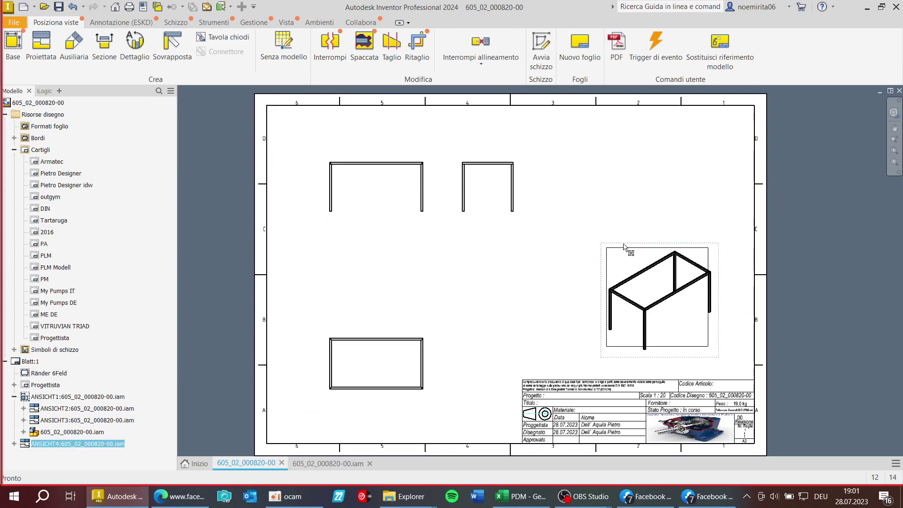
{"action": "left_click_drag", "start_coordinate": [624, 246], "coordinate": [574, 156]}
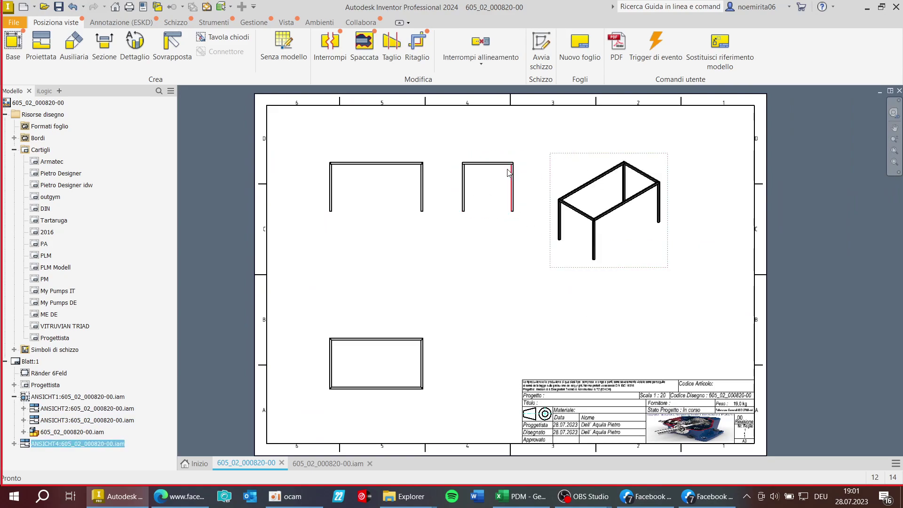
Save the drawing as 605_02_000820-00.idw in the 605 folder, accepting the exclusion of dependent documents.
{"action": "left_click", "coordinate": [58, 8]}
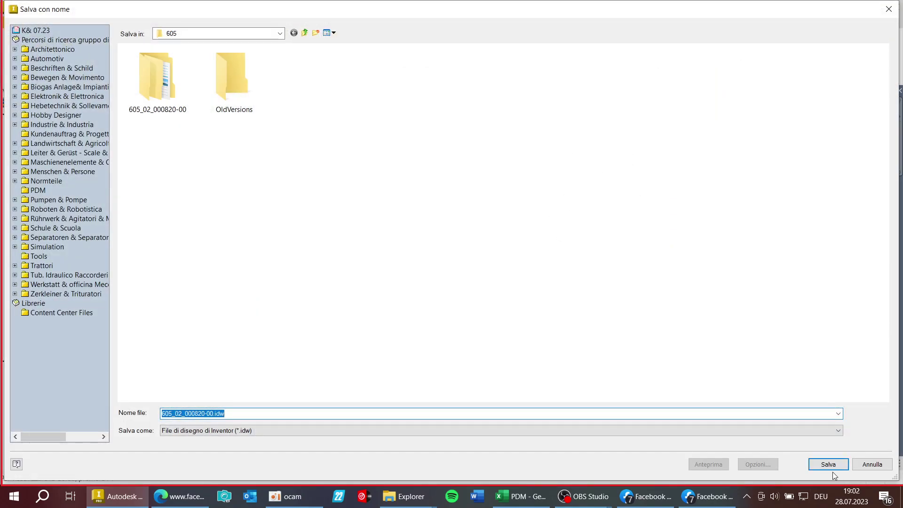
{"action": "left_click", "coordinate": [826, 464]}
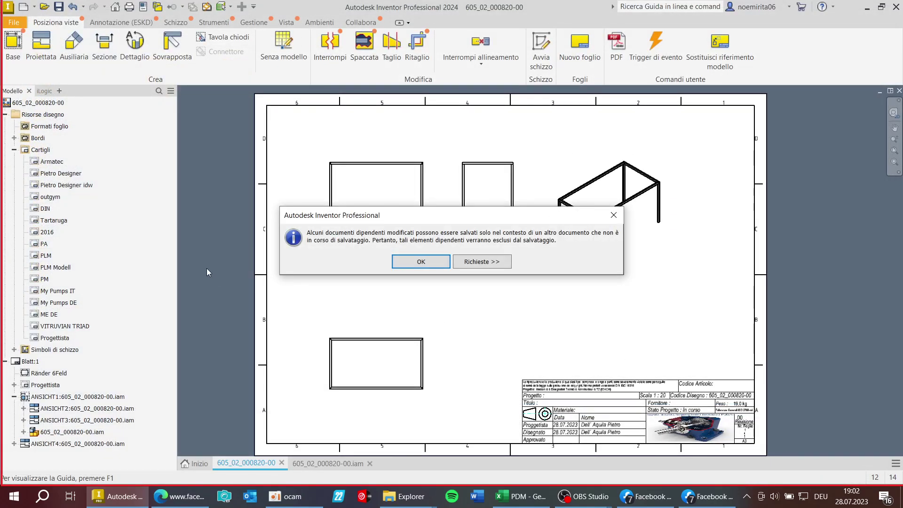
{"action": "left_click", "coordinate": [412, 265]}
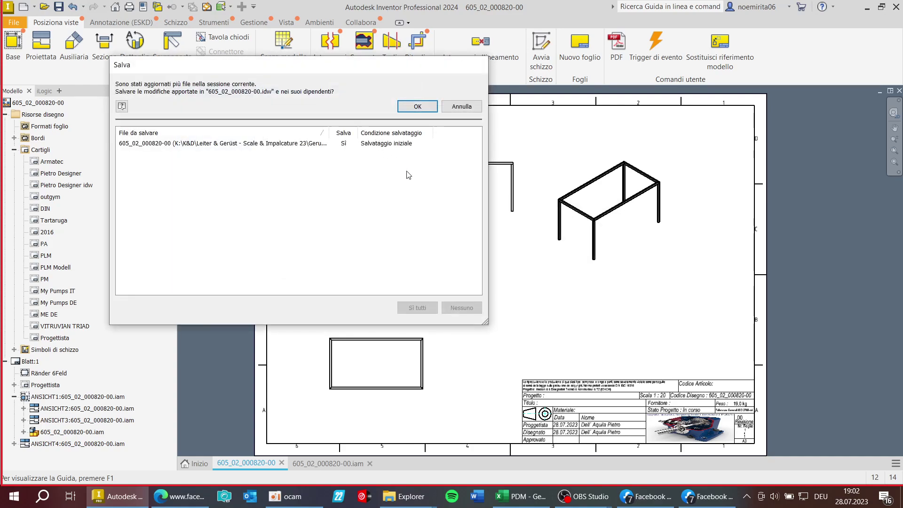
{"action": "left_click", "coordinate": [418, 106]}
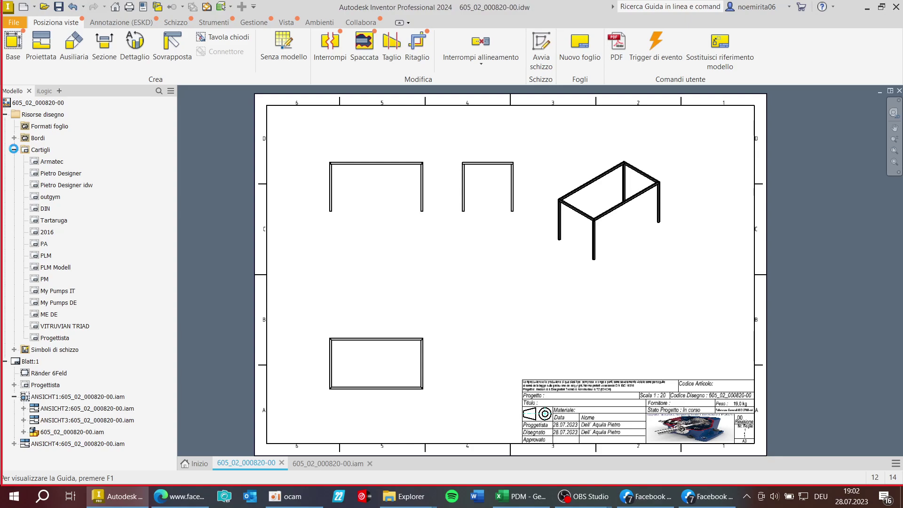
Create a parts list from the isometric view with the assembly's BOM View enabled and place it above the title block.
{"action": "left_click", "coordinate": [14, 151]}
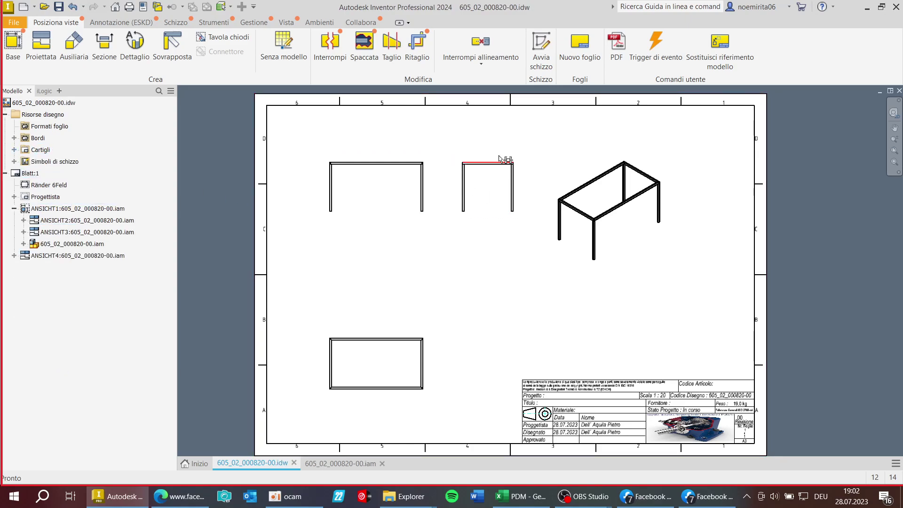
{"action": "left_click", "coordinate": [127, 24]}
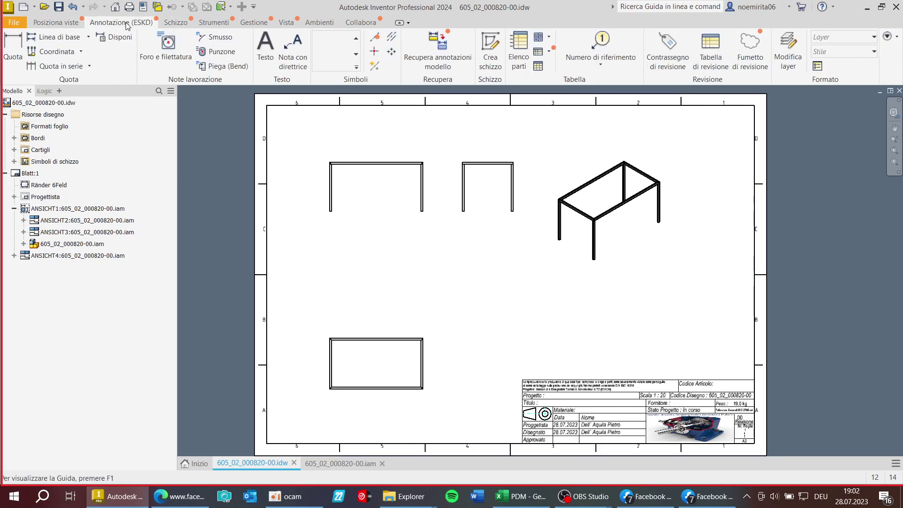
{"action": "left_click", "coordinate": [518, 52]}
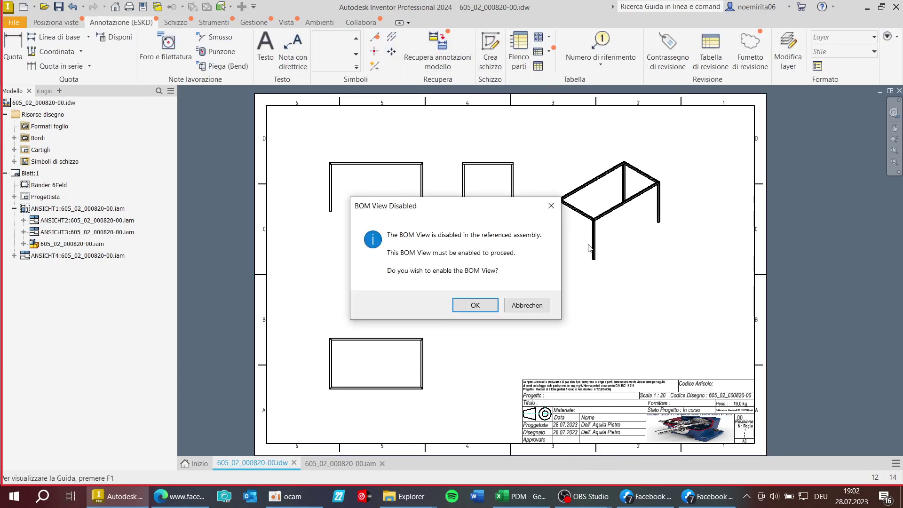
{"action": "left_click", "coordinate": [475, 304]}
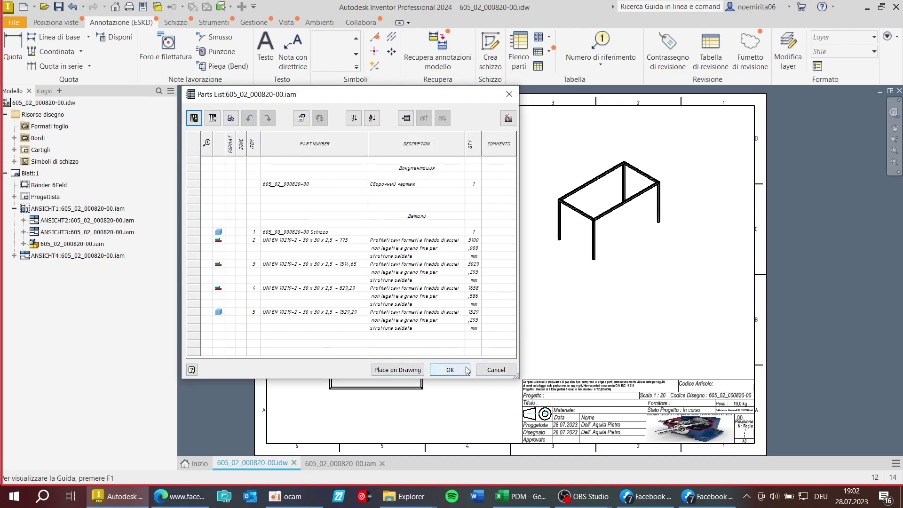
{"action": "left_click", "coordinate": [450, 370]}
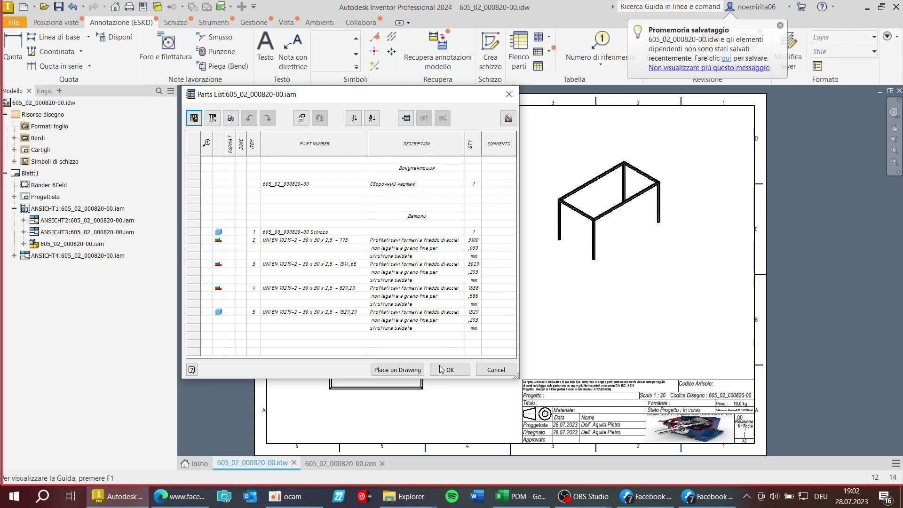
{"action": "left_click", "coordinate": [609, 234]}
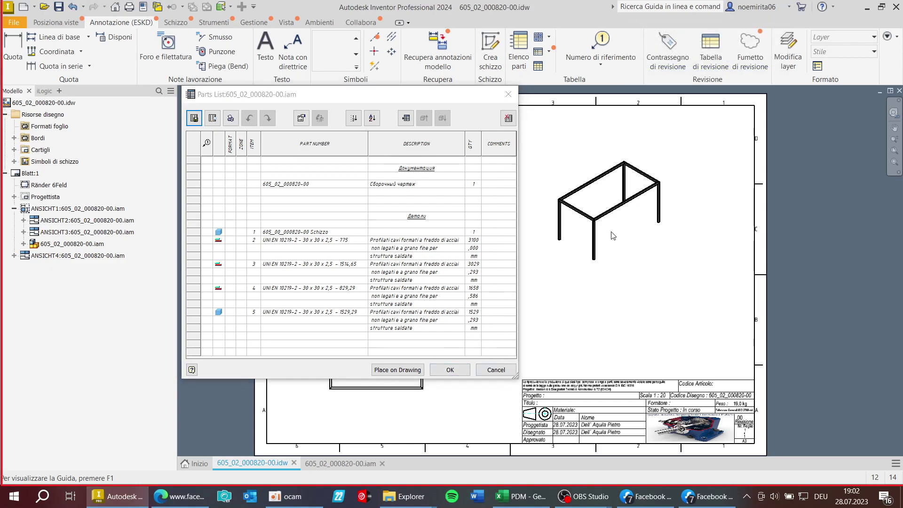
{"action": "left_click", "coordinate": [405, 370]}
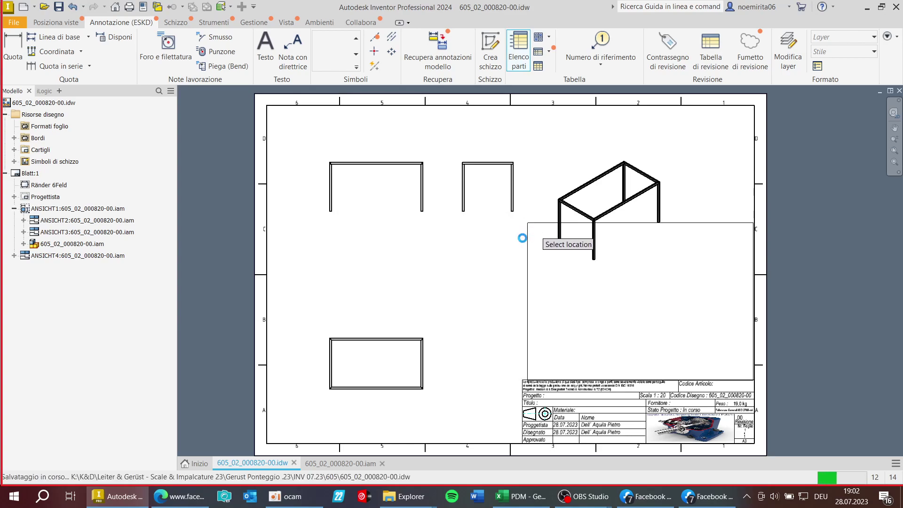
{"action": "left_click", "coordinate": [523, 238]}
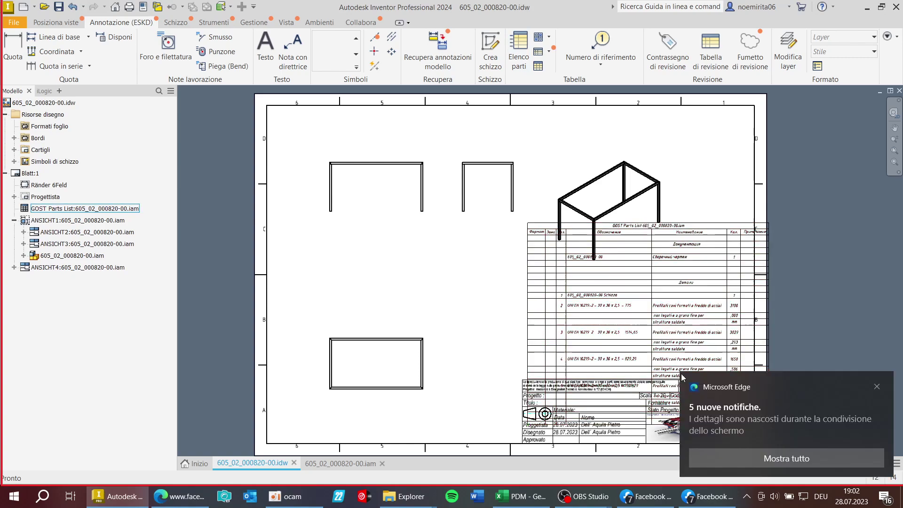
{"action": "left_click", "coordinate": [877, 387]}
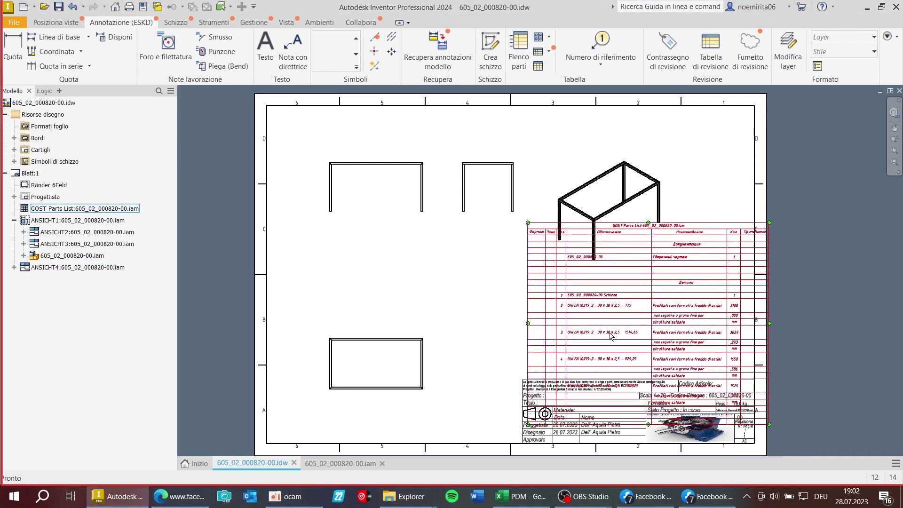
Apply the Tabelle_STANDARD table style to the parts list.
{"action": "scroll", "coordinate": [611, 334], "scroll_direction": "up", "scroll_amount": 3}
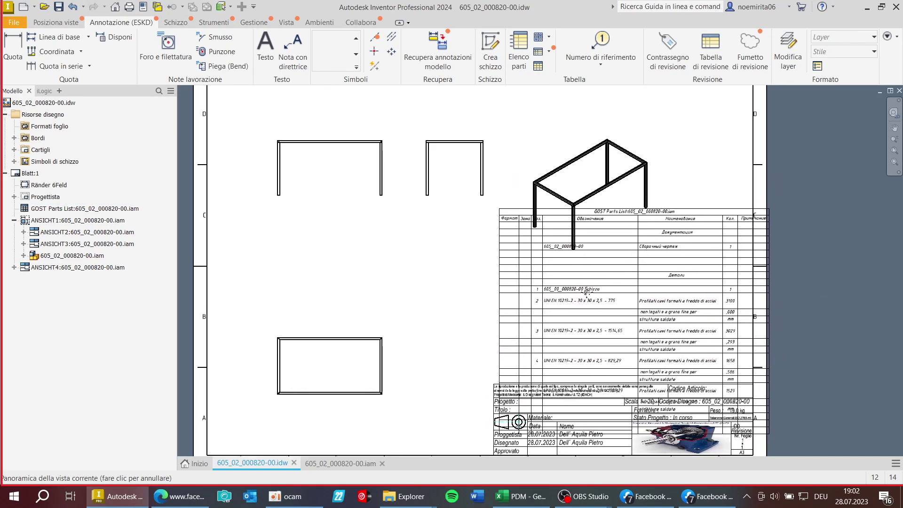
{"action": "left_click", "coordinate": [624, 258]}
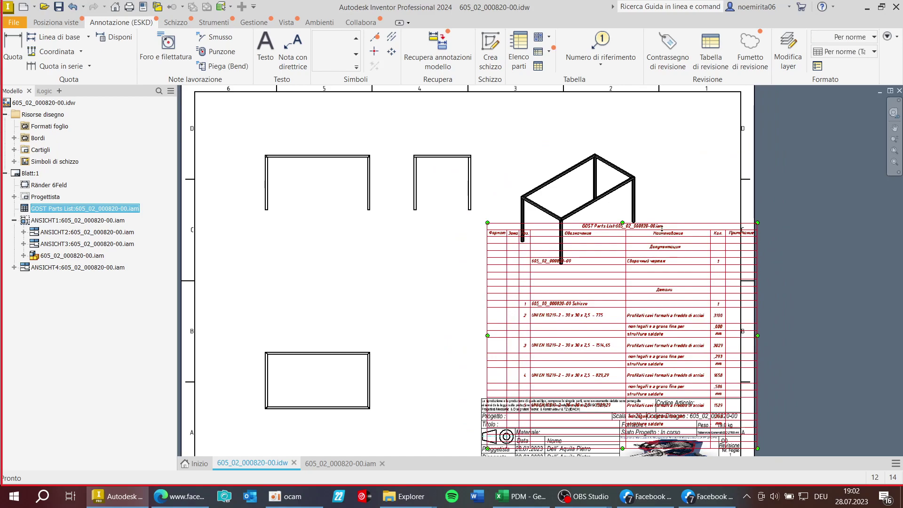
{"action": "left_click", "coordinate": [864, 53]}
{"action": "left_click", "coordinate": [855, 78]}
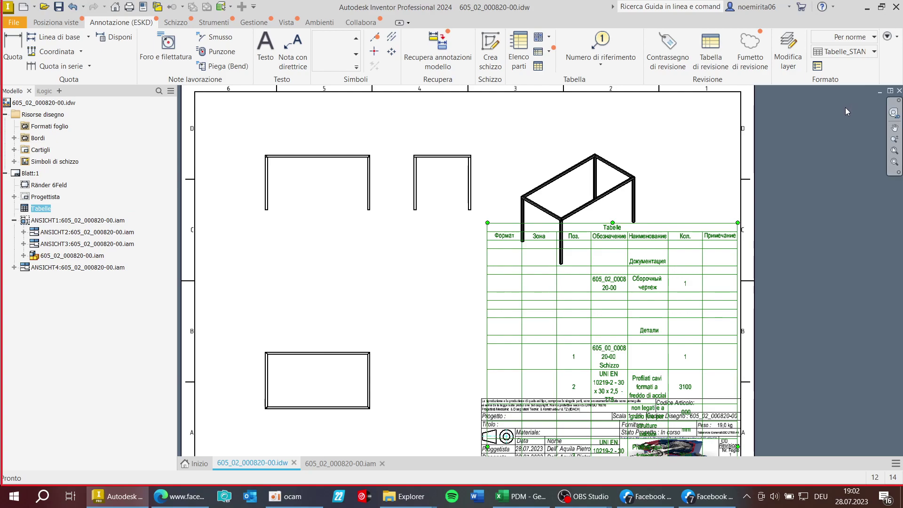
Set the parts list's style to Tabella (DIN).
{"action": "left_click", "coordinate": [864, 53]}
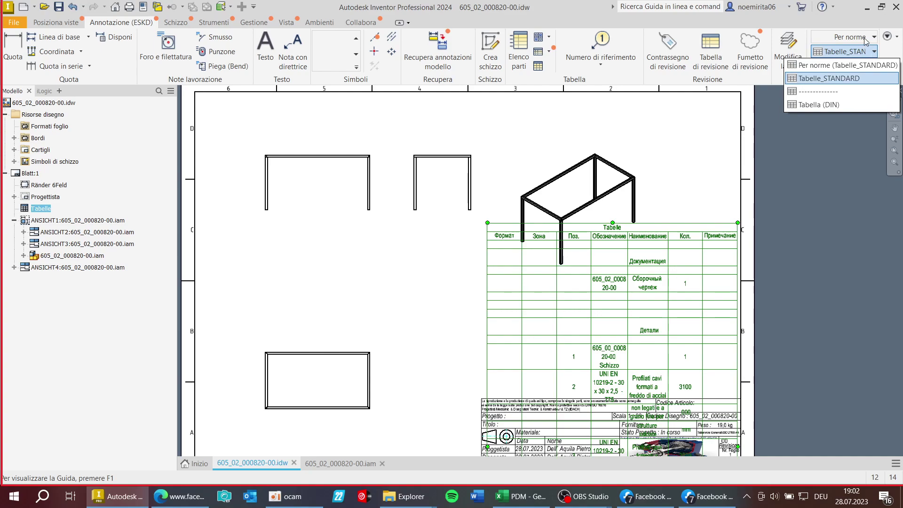
{"action": "left_click", "coordinate": [865, 37]}
{"action": "left_click", "coordinate": [866, 38]}
{"action": "left_click", "coordinate": [865, 40]}
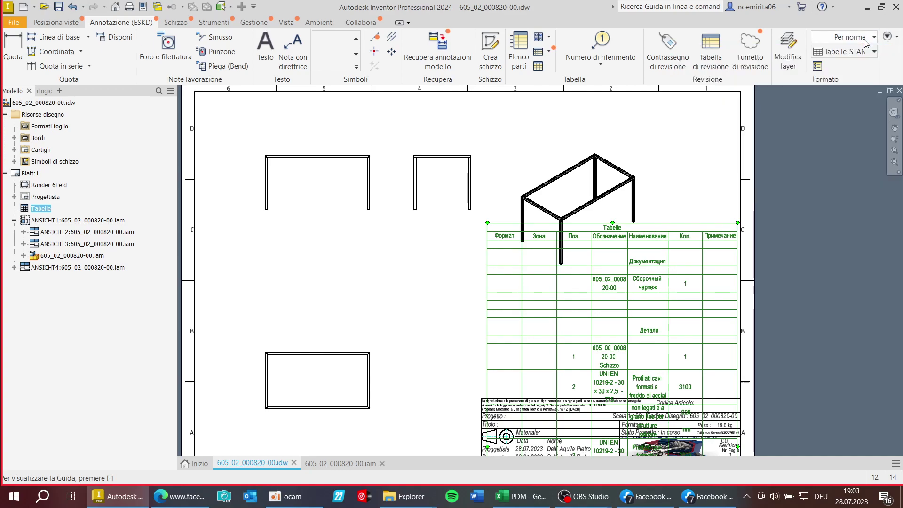
{"action": "left_click", "coordinate": [860, 53]}
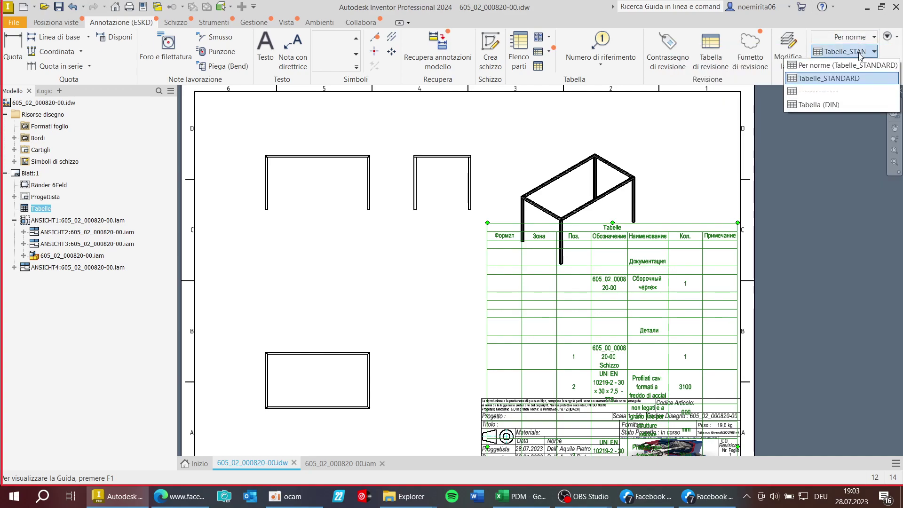
{"action": "left_click", "coordinate": [821, 104]}
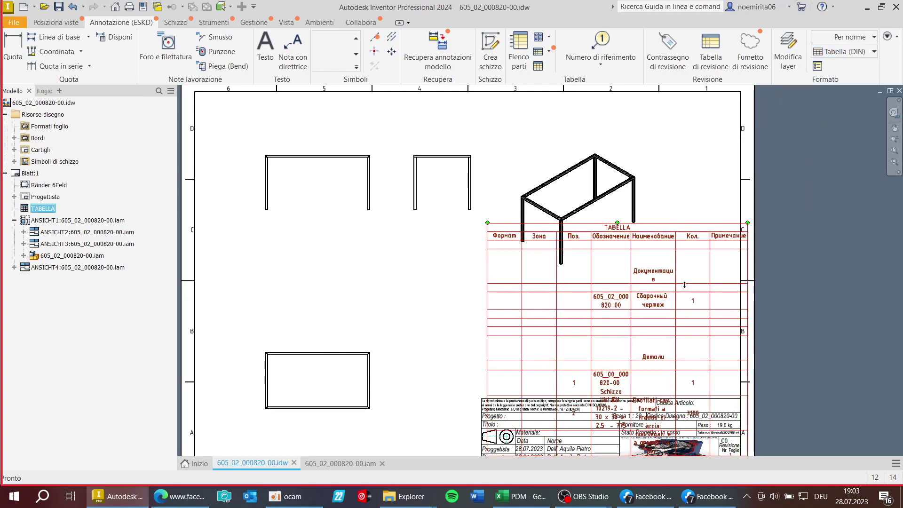
Resize the table columns, making Формат, Поз. and Примечание wider and Кол. narrower.
{"action": "scroll", "coordinate": [684, 284], "scroll_direction": "up", "scroll_amount": 3}
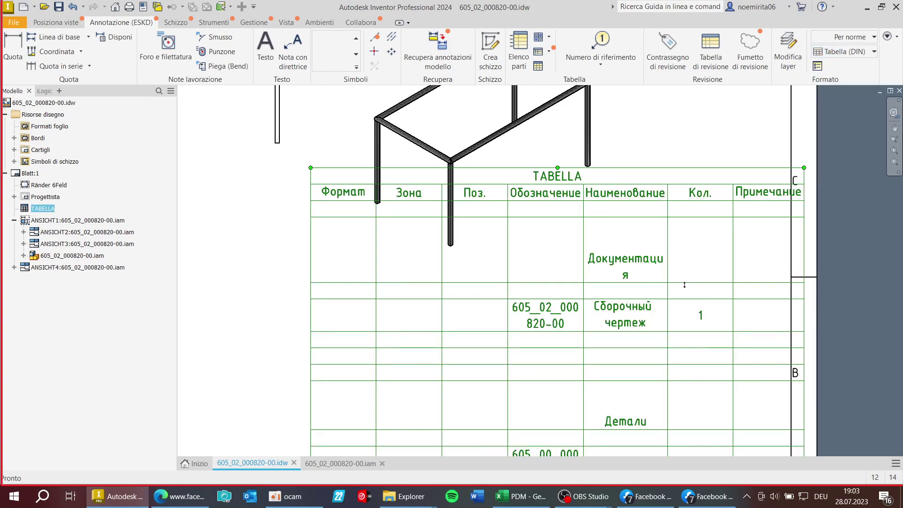
{"action": "scroll", "coordinate": [684, 284], "scroll_direction": "down", "scroll_amount": 3}
{"action": "scroll", "coordinate": [599, 186], "scroll_direction": "up", "scroll_amount": 1}
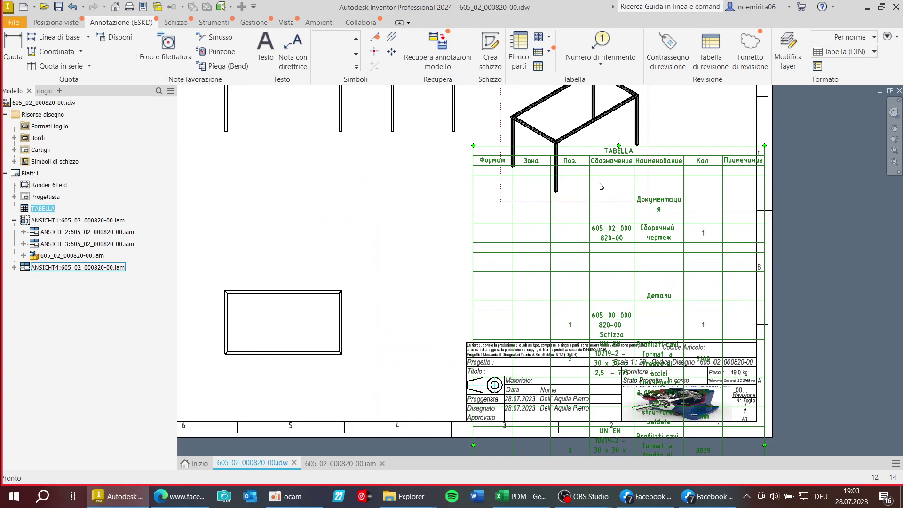
{"action": "left_click_drag", "start_coordinate": [589, 172], "coordinate": [598, 172]}
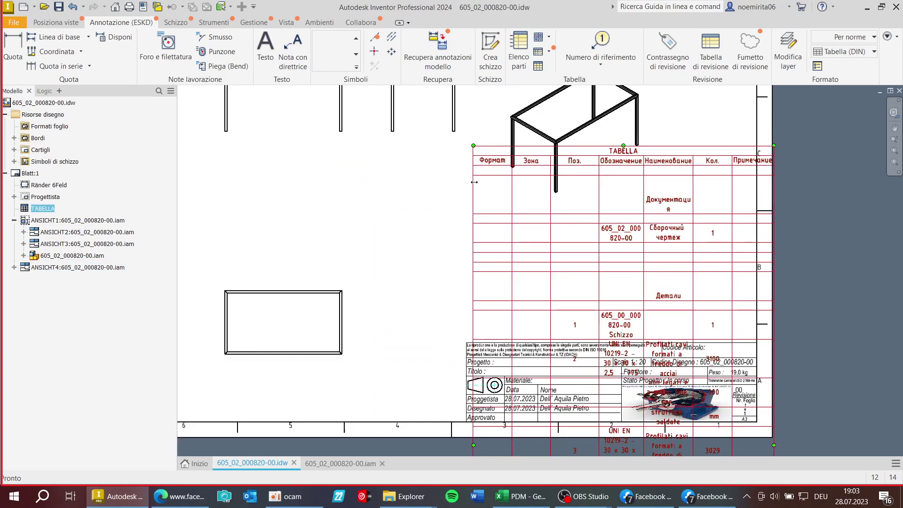
{"action": "left_click", "coordinate": [495, 191]}
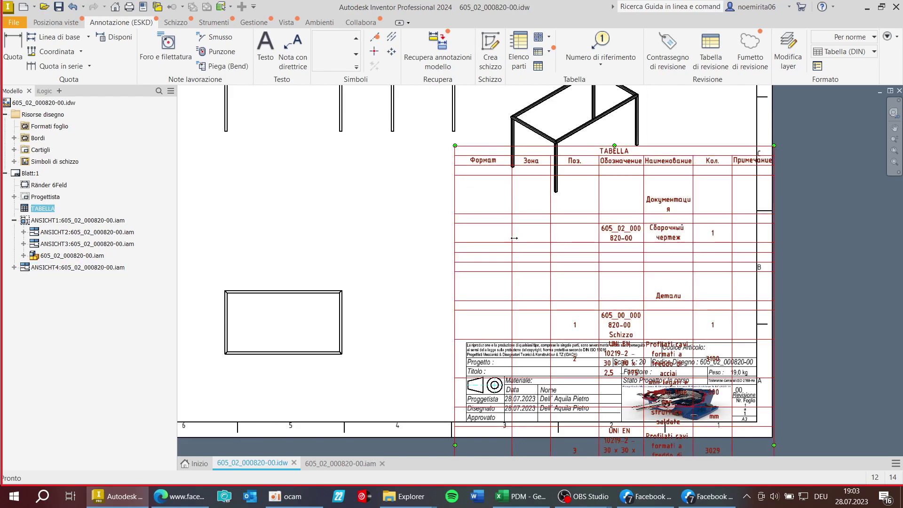
{"action": "left_click_drag", "start_coordinate": [514, 238], "coordinate": [502, 238]}
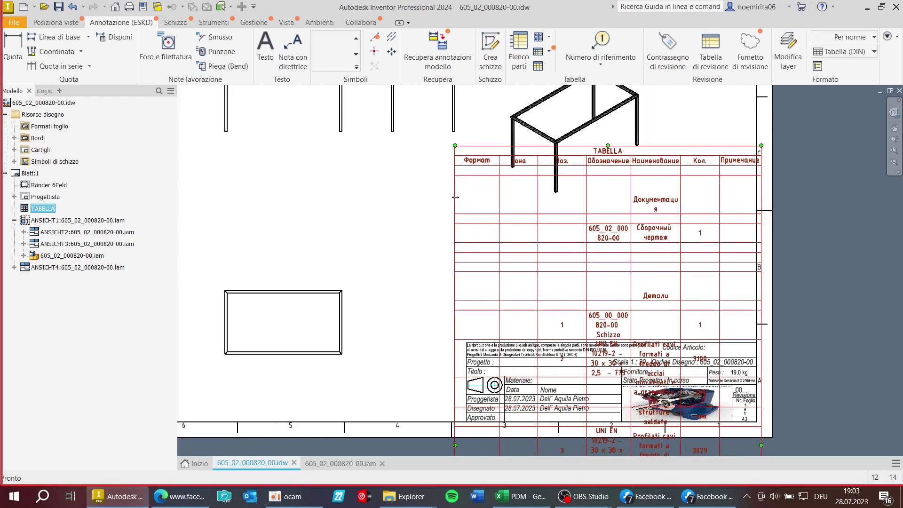
{"action": "left_click_drag", "start_coordinate": [443, 197], "coordinate": [424, 196]}
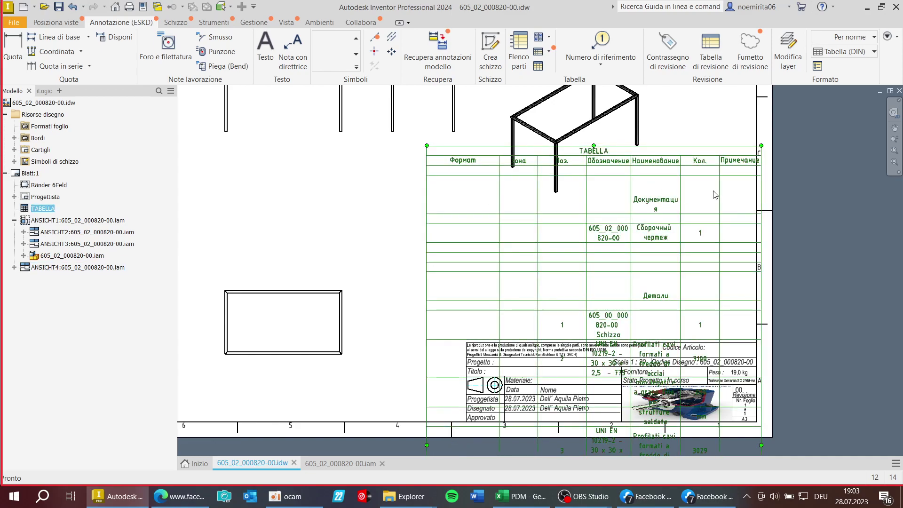
{"action": "left_click_drag", "start_coordinate": [719, 195], "coordinate": [705, 195]}
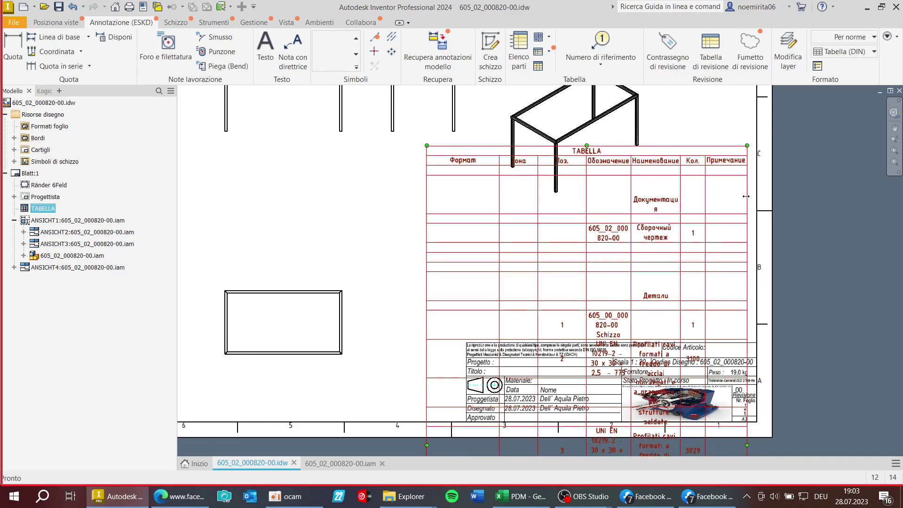
{"action": "left_click_drag", "start_coordinate": [770, 194], "coordinate": [820, 194]}
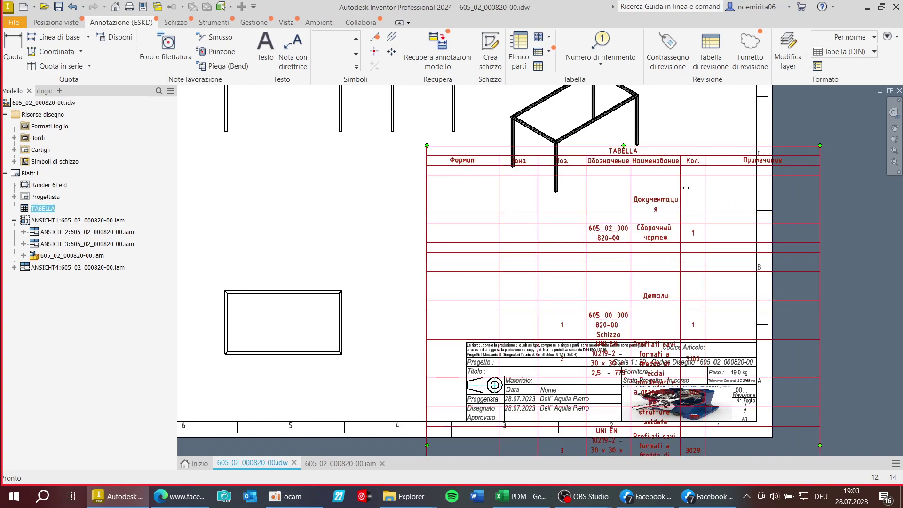
Widen the Наименование and Обозначение columns, and shift the table down clear of the isometric view.
{"action": "left_click_drag", "start_coordinate": [685, 188], "coordinate": [709, 187]}
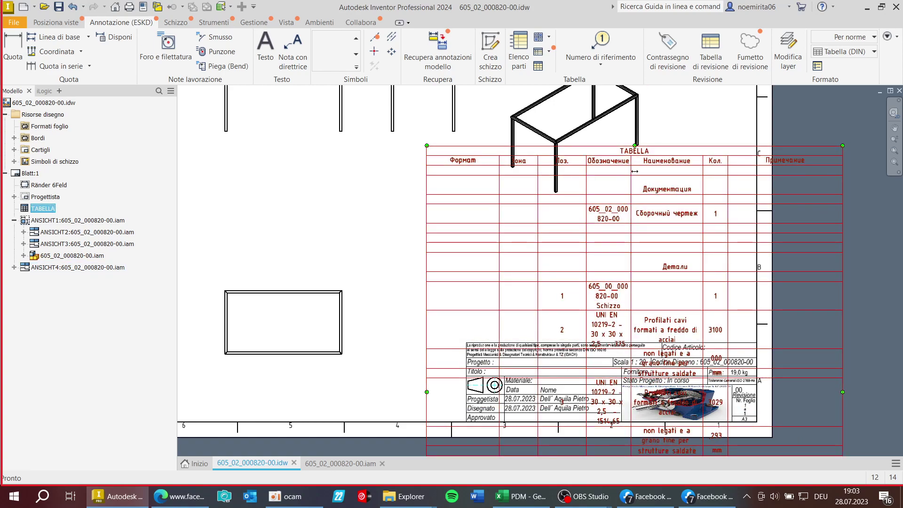
{"action": "left_click_drag", "start_coordinate": [636, 168], "coordinate": [736, 199]}
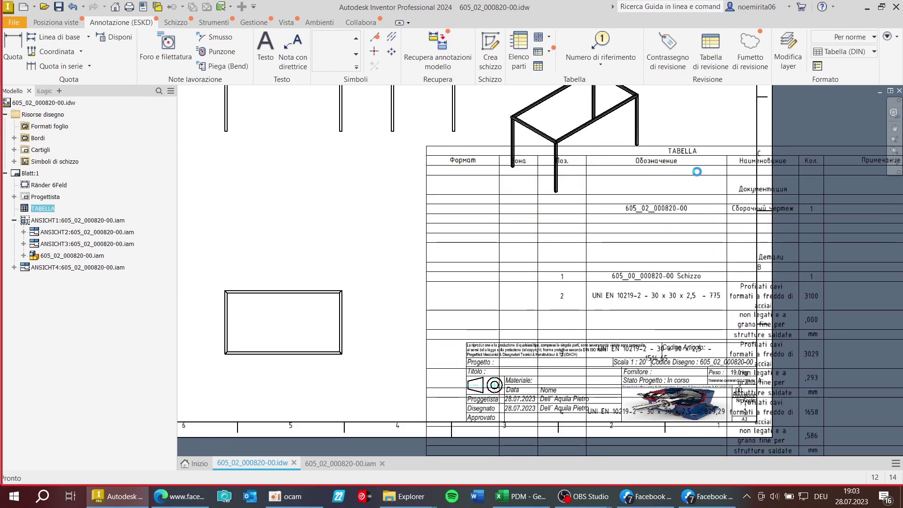
{"action": "left_click_drag", "start_coordinate": [686, 155], "coordinate": [661, 211]}
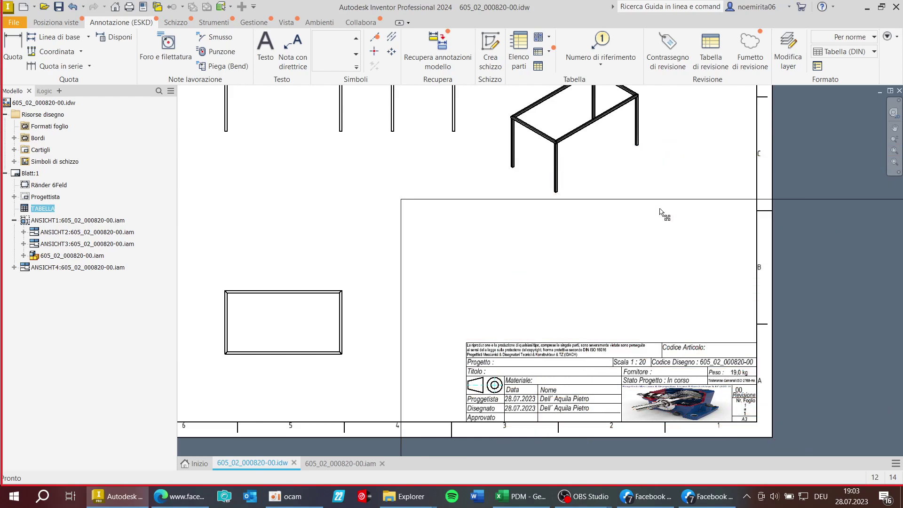
Widen the table's Кол. and Наименование columns so the profile descriptions take fewer lines.
{"action": "scroll", "coordinate": [417, 229], "scroll_direction": "up", "scroll_amount": 5}
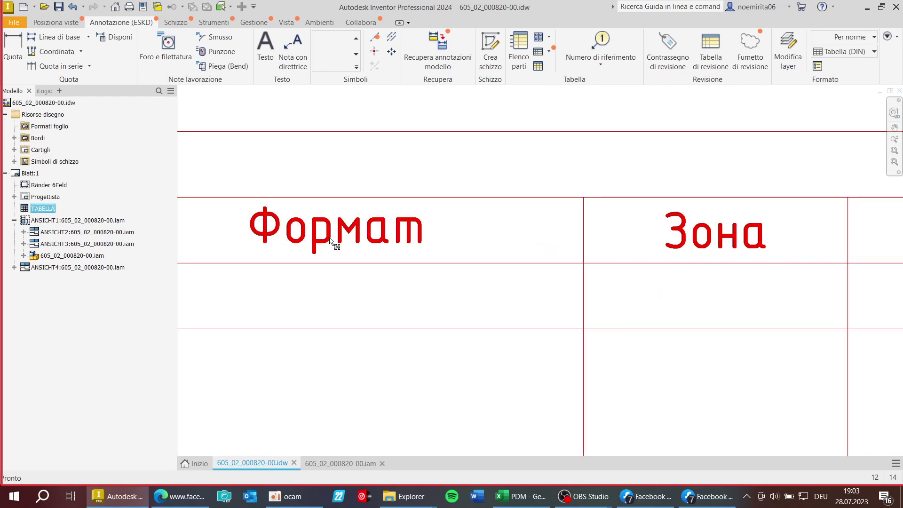
{"action": "scroll", "coordinate": [332, 242], "scroll_direction": "down", "scroll_amount": 5}
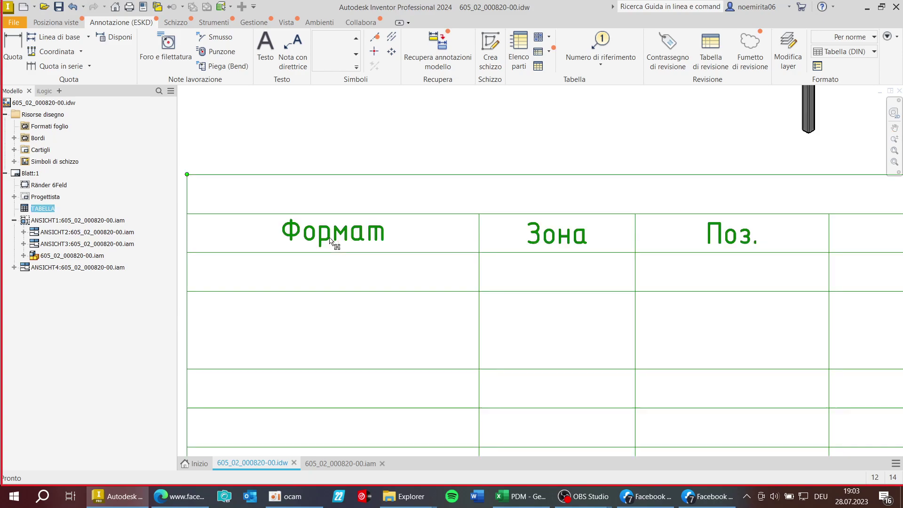
{"action": "scroll", "coordinate": [504, 278], "scroll_direction": "down", "scroll_amount": 2}
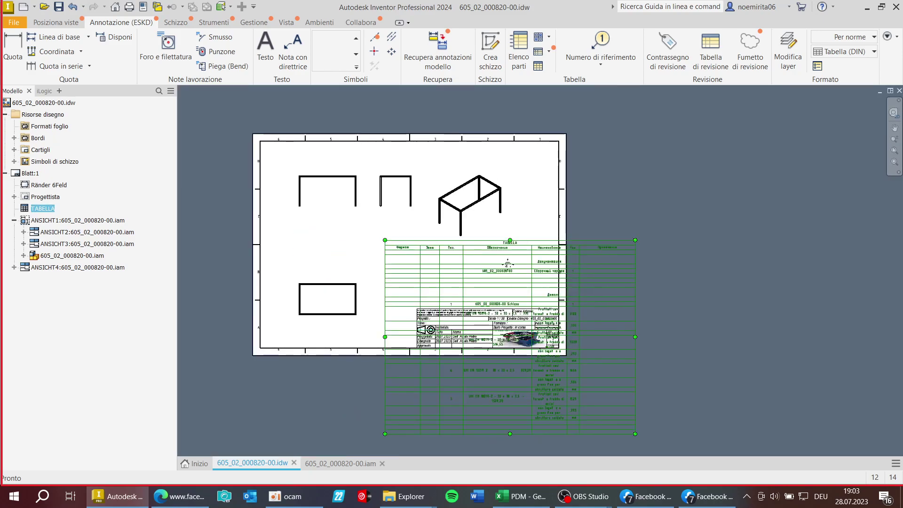
{"action": "scroll", "coordinate": [524, 405], "scroll_direction": "up", "scroll_amount": 5}
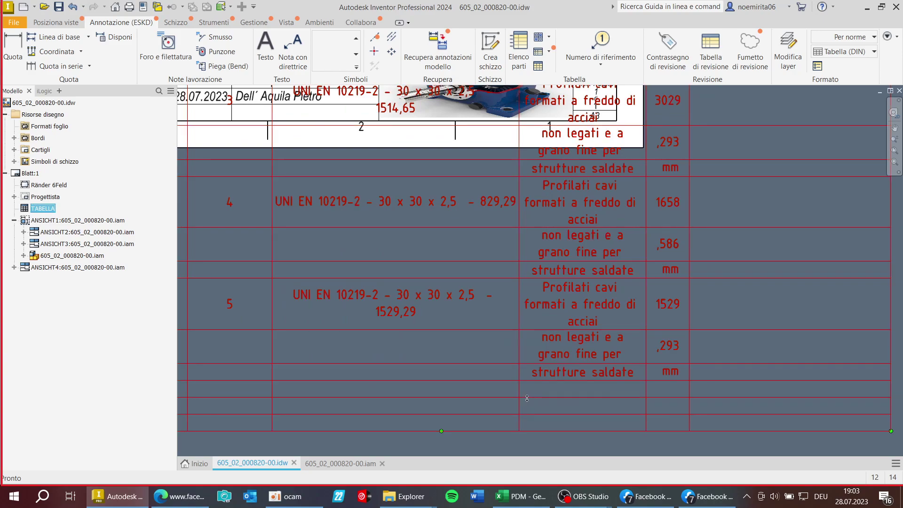
{"action": "scroll", "coordinate": [523, 405], "scroll_direction": "down", "scroll_amount": 5}
{"action": "left_click_drag", "start_coordinate": [582, 188], "coordinate": [638, 188]}
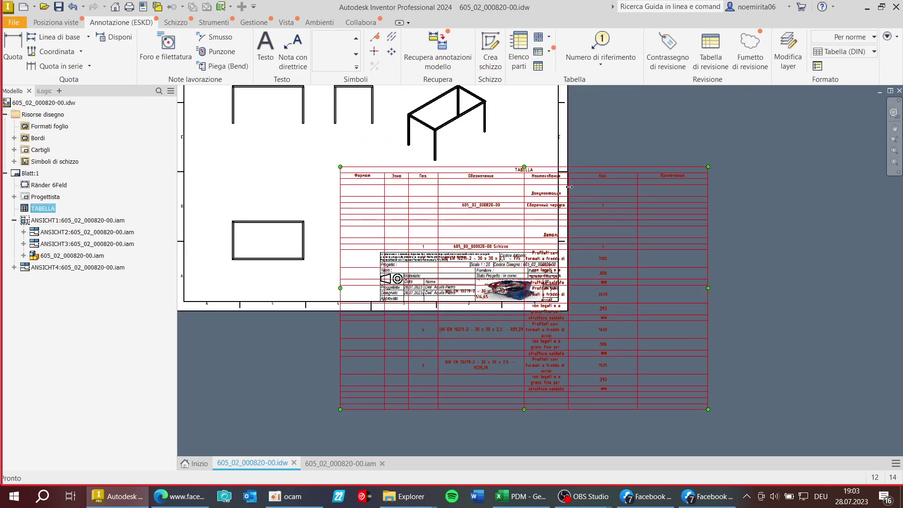
{"action": "left_click_drag", "start_coordinate": [569, 187], "coordinate": [615, 203]}
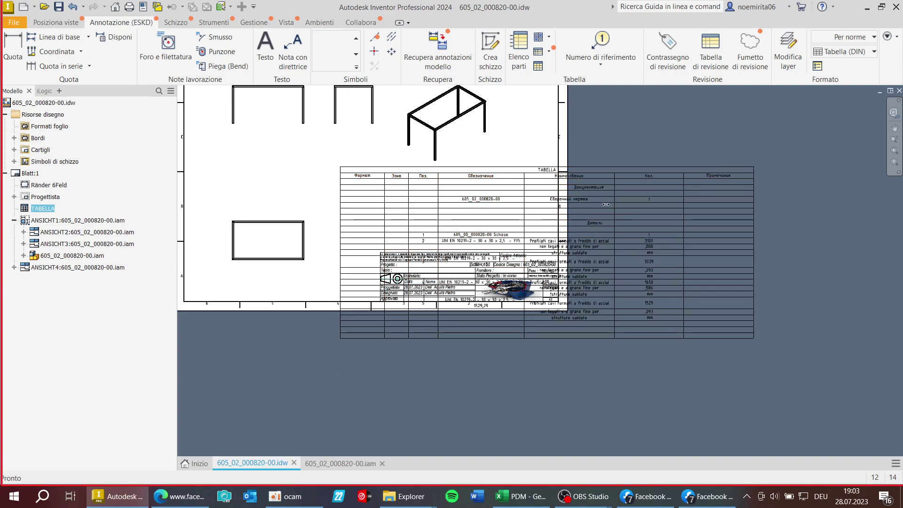
Move the table up and to the left, bringing more of it onto the sheet.
{"action": "scroll", "coordinate": [476, 177], "scroll_direction": "up", "scroll_amount": 3}
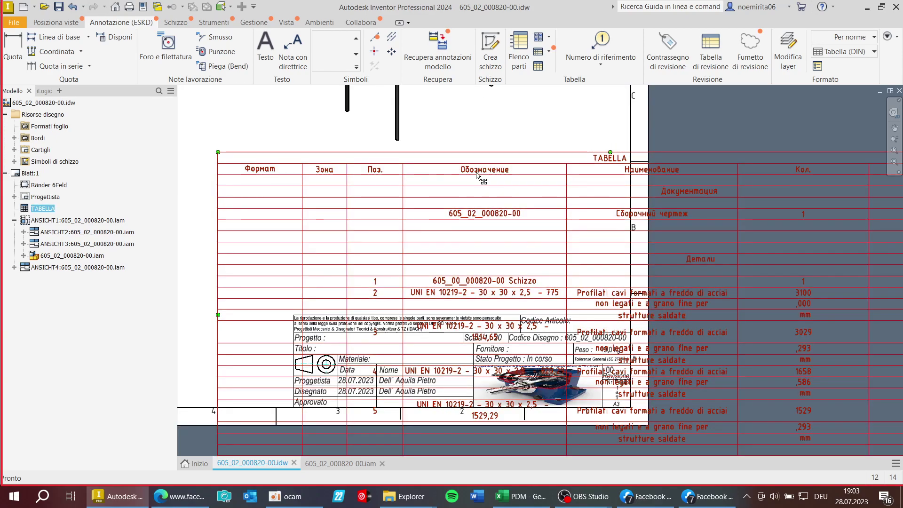
{"action": "left_click_drag", "start_coordinate": [477, 175], "coordinate": [479, 176]}
{"action": "left_click_drag", "start_coordinate": [438, 156], "coordinate": [319, 82]}
{"action": "left_click_drag", "start_coordinate": [449, 203], "coordinate": [414, 196]}
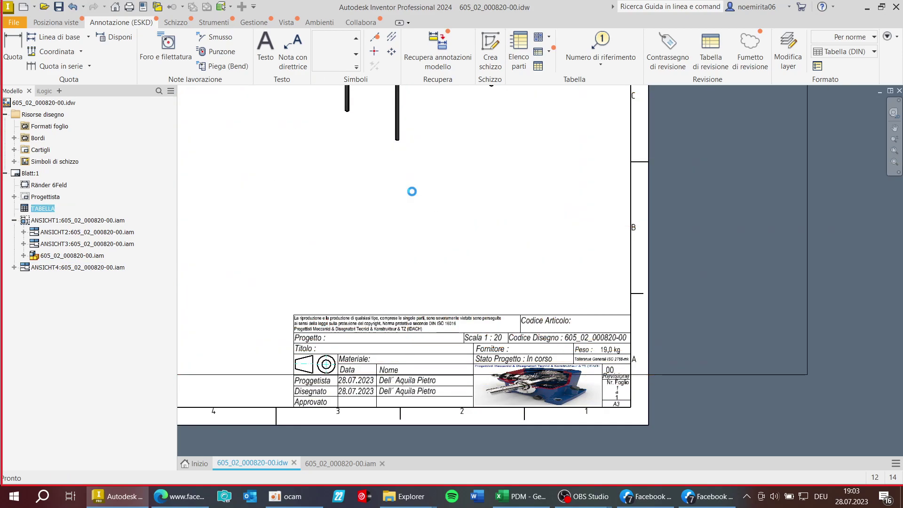
Delete the TABELLA parts list that overlaps the views and title block on the sheet.
{"action": "scroll", "coordinate": [412, 191], "scroll_direction": "up", "scroll_amount": 3}
{"action": "mouse_move", "coordinate": [734, 225]}
{"action": "middle_mouse_down"}
{"action": "mouse_move", "coordinate": [733, 261]}
{"action": "mouse_move", "coordinate": [642, 307]}
{"action": "middle_mouse_up"}
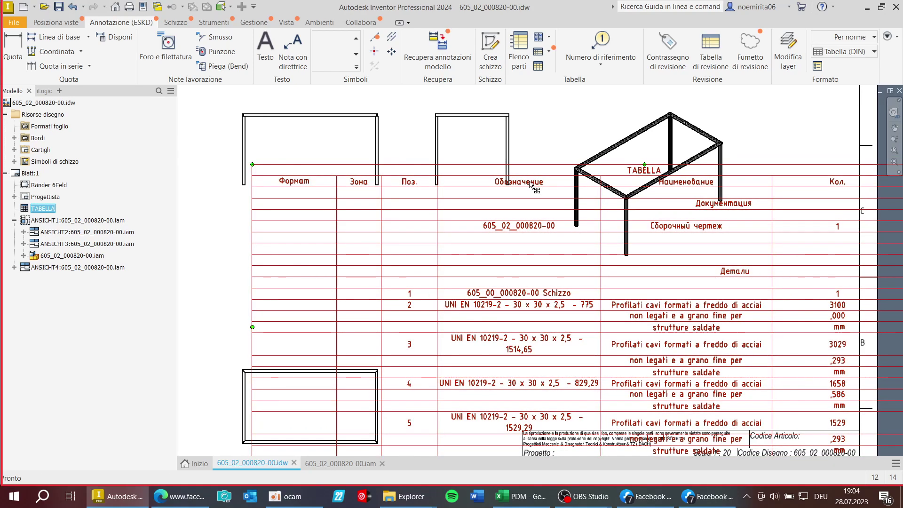
{"action": "key", "text": "Delete"}
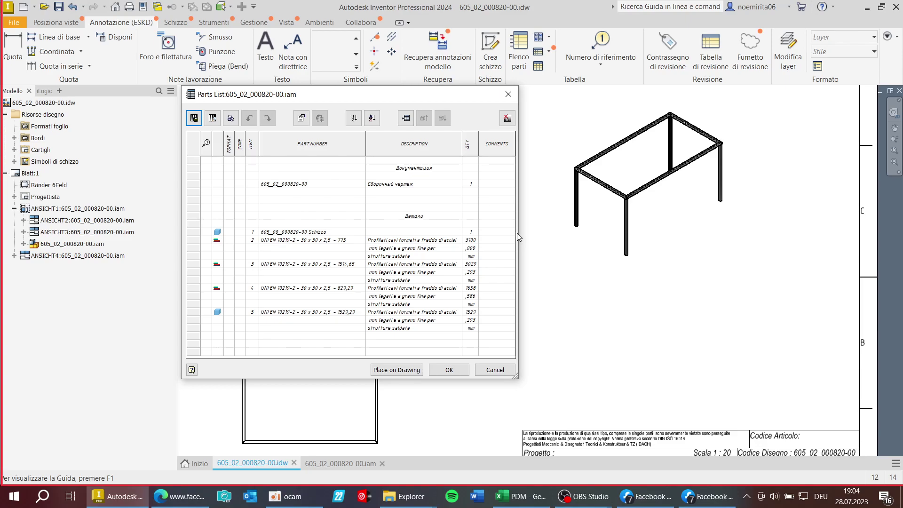
{"action": "left_click_drag", "start_coordinate": [517, 233], "coordinate": [579, 253]}
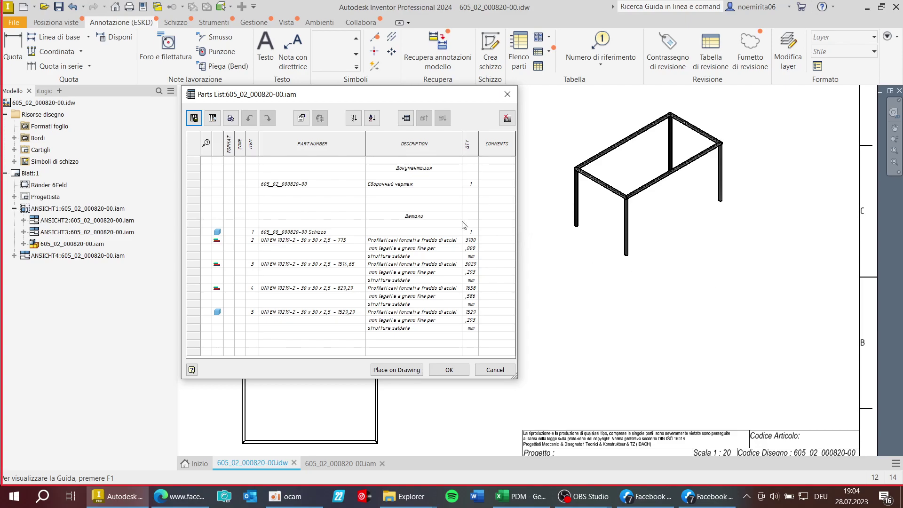
{"action": "left_click", "coordinate": [212, 118]}
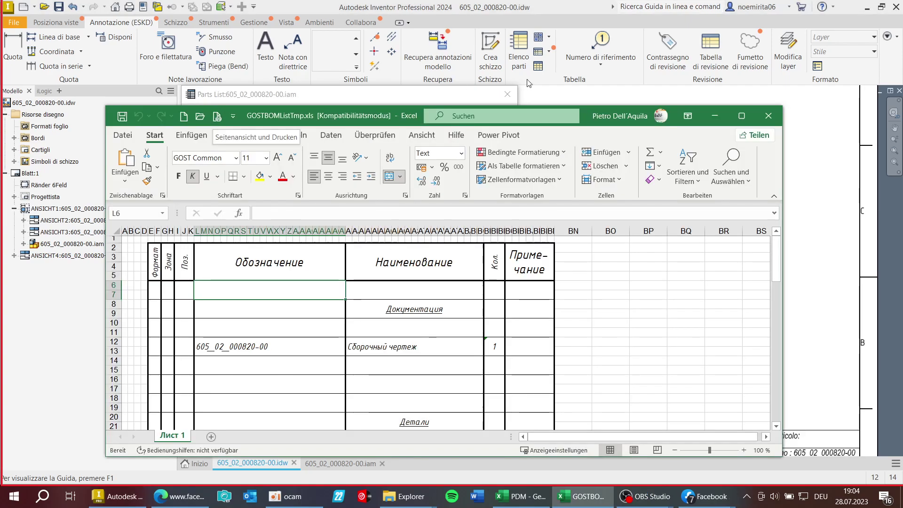
{"action": "left_click", "coordinate": [767, 118]}
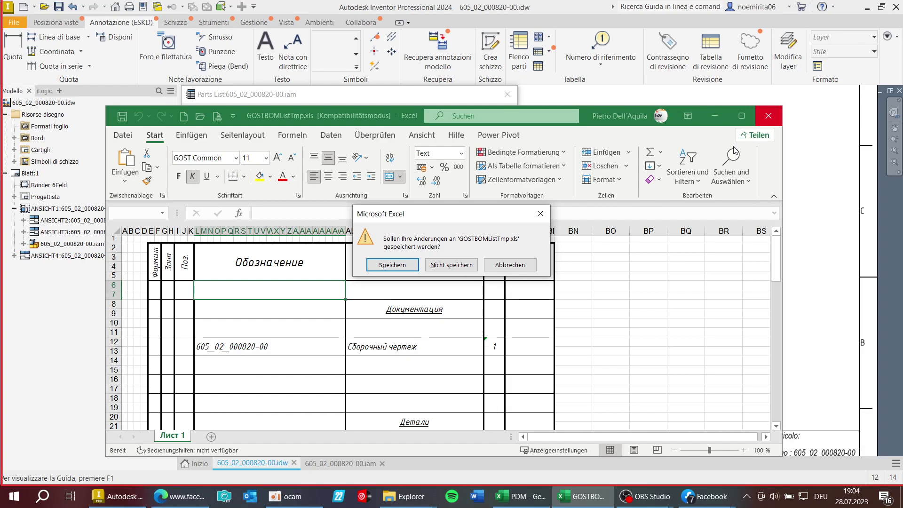
{"action": "left_click", "coordinate": [452, 264]}
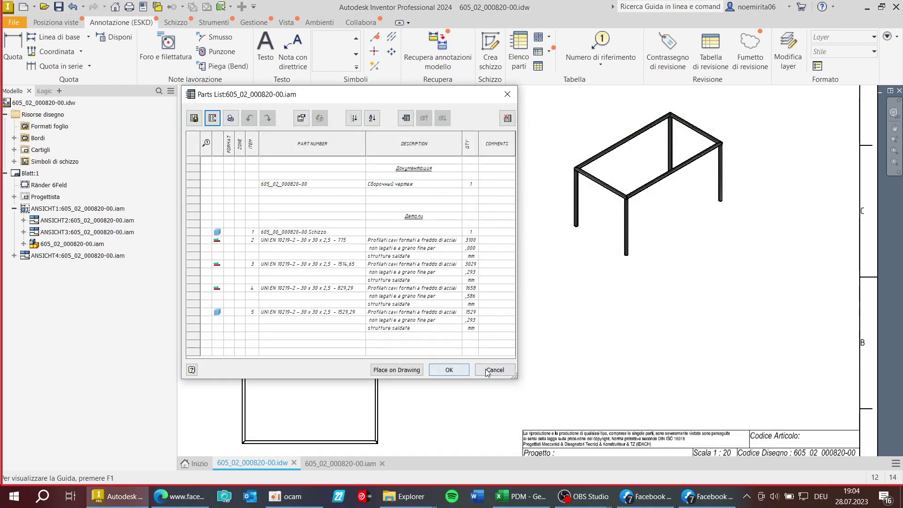
{"action": "left_click", "coordinate": [486, 371]}
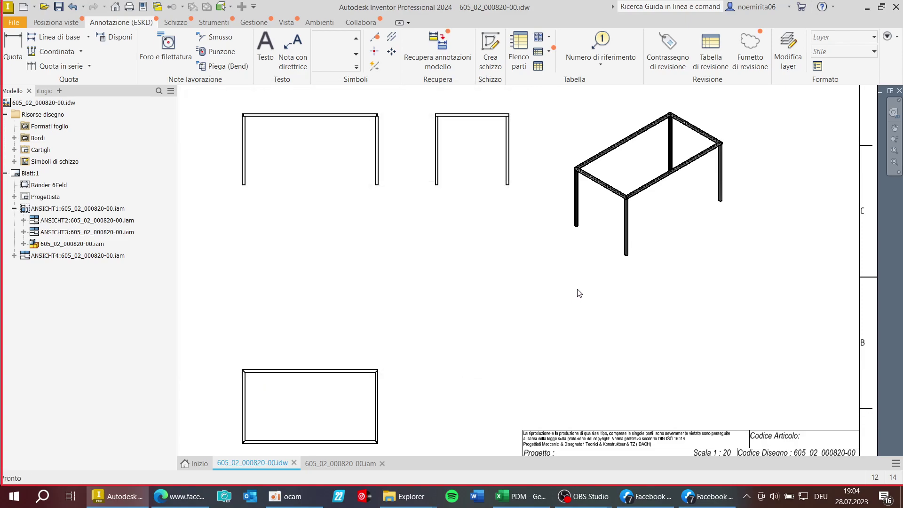
Dimension the frame's overall height and the leg height beside the front view.
{"action": "scroll", "coordinate": [524, 310], "scroll_direction": "down", "scroll_amount": 3}
{"action": "scroll", "coordinate": [524, 286], "scroll_direction": "up", "scroll_amount": 2}
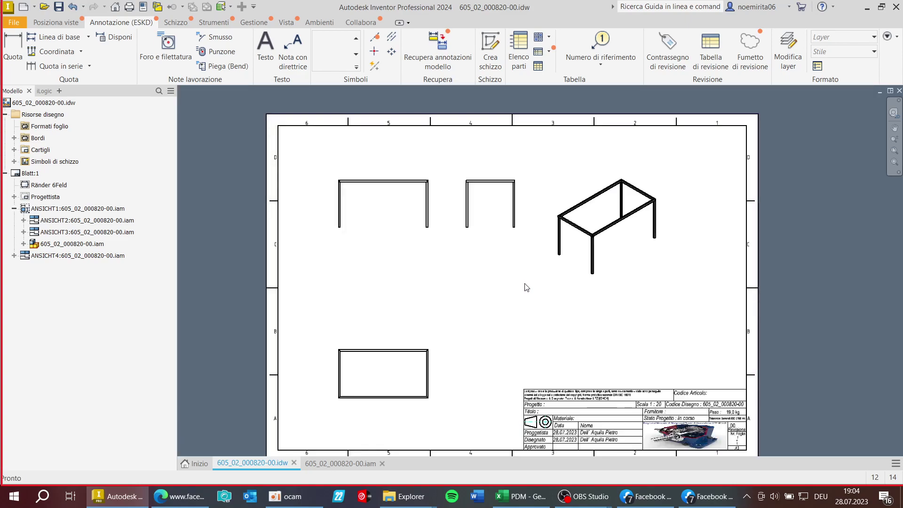
{"action": "scroll", "coordinate": [393, 168], "scroll_direction": "up", "scroll_amount": 5}
{"action": "middle_click_drag", "start_coordinate": [394, 167], "coordinate": [449, 111]}
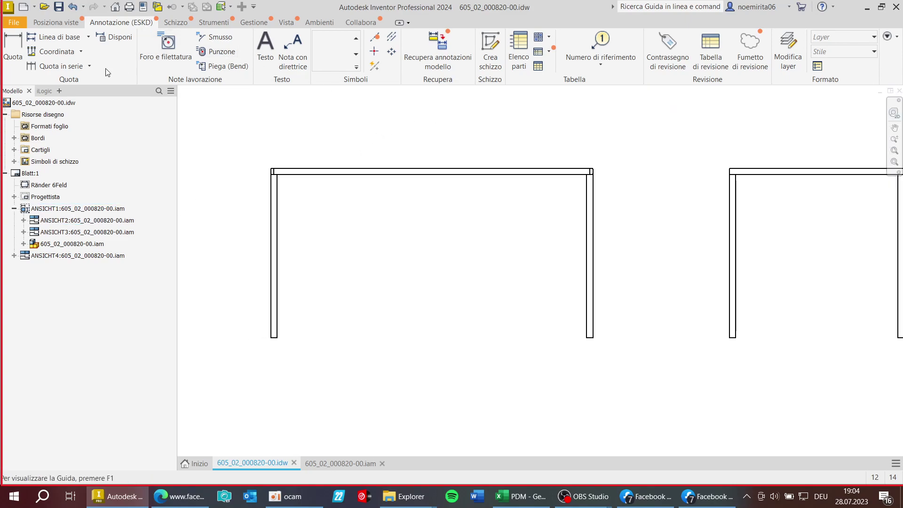
{"action": "left_click", "coordinate": [13, 50]}
{"action": "left_click", "coordinate": [578, 173]}
{"action": "scroll", "coordinate": [593, 344], "scroll_direction": "up", "scroll_amount": 8}
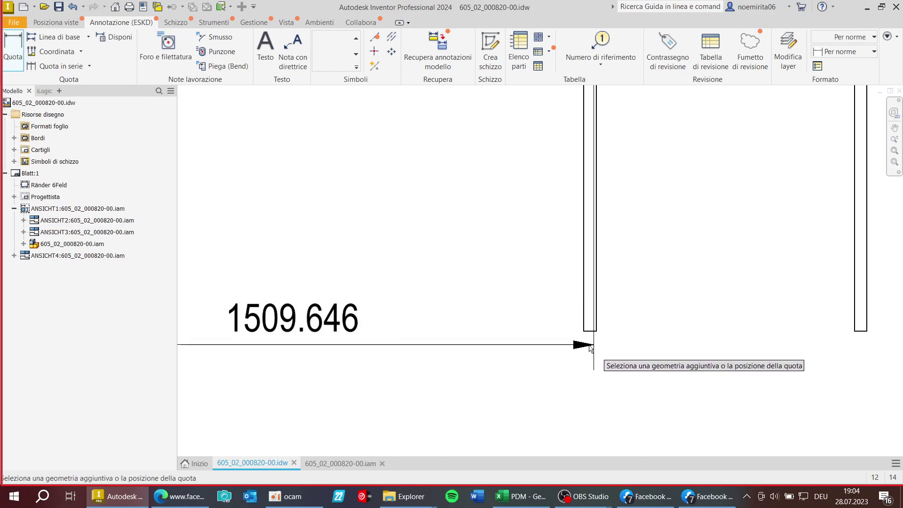
{"action": "scroll", "coordinate": [659, 256], "scroll_direction": "down", "scroll_amount": 3}
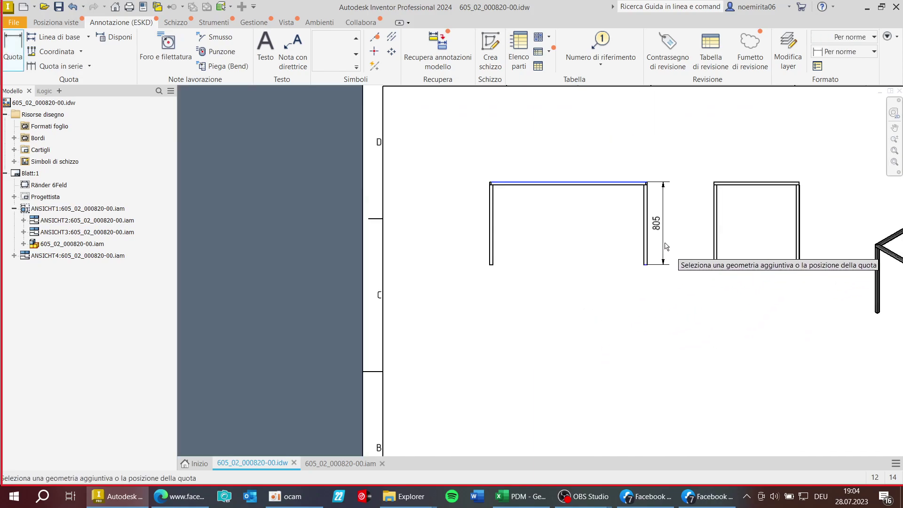
{"action": "left_click", "coordinate": [660, 226]}
{"action": "scroll", "coordinate": [667, 222], "scroll_direction": "up", "scroll_amount": 3}
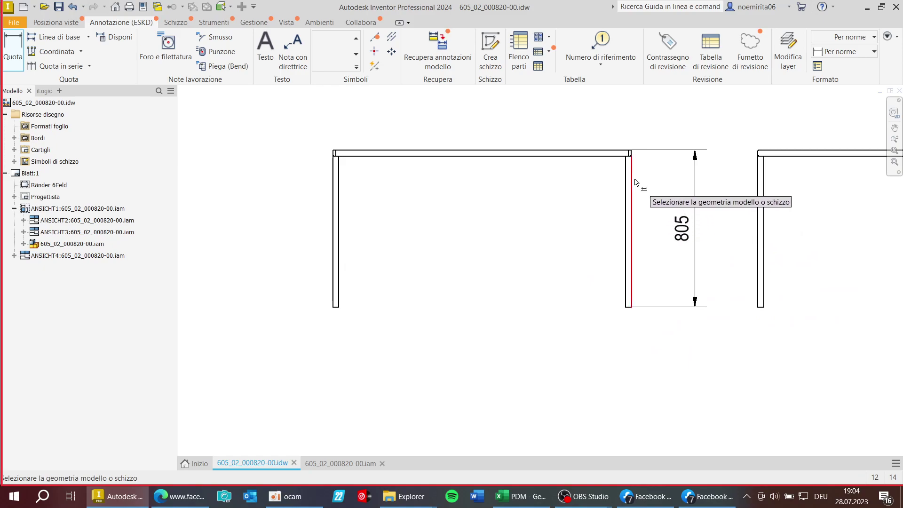
{"action": "left_click", "coordinate": [631, 185]}
{"action": "left_click", "coordinate": [668, 215]}
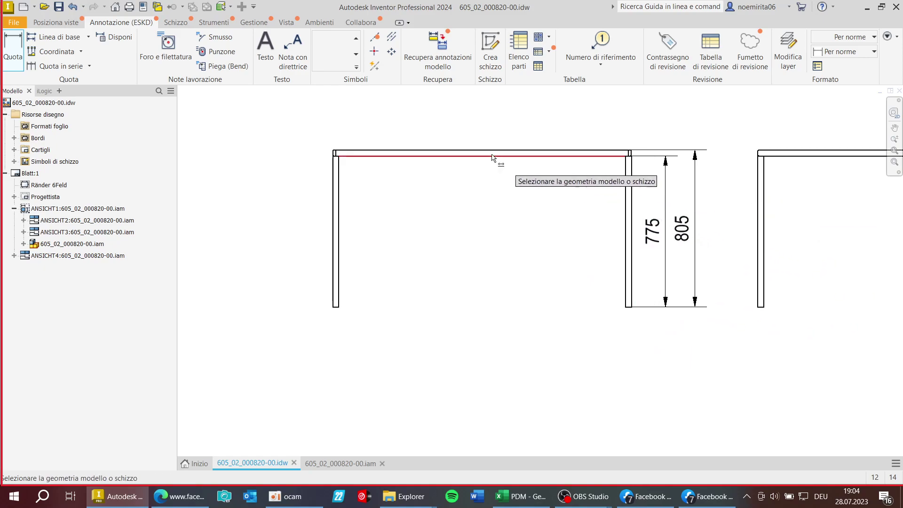
Dimension the frame's overall length above the top view.
{"action": "scroll", "coordinate": [510, 165], "scroll_direction": "down", "scroll_amount": 4}
{"action": "scroll", "coordinate": [509, 275], "scroll_direction": "up", "scroll_amount": 4}
{"action": "scroll", "coordinate": [505, 272], "scroll_direction": "up", "scroll_amount": 3}
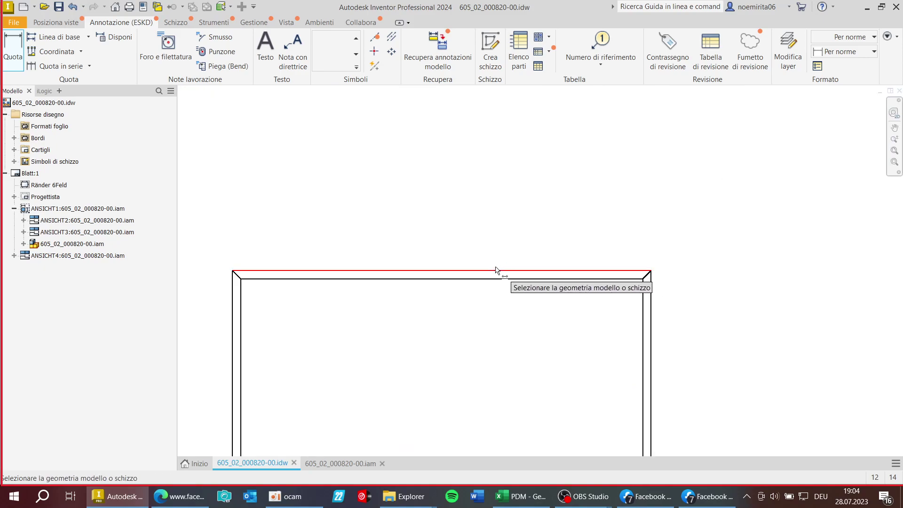
{"action": "left_click", "coordinate": [497, 269]}
{"action": "scroll", "coordinate": [511, 219], "scroll_direction": "down", "scroll_amount": 3}
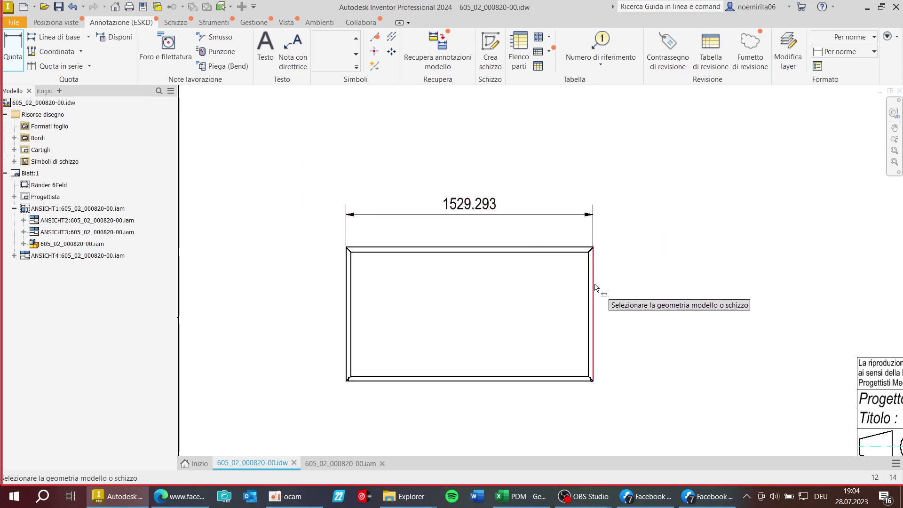
Dimension the frame's overall width beside the top view and finish dimensioning.
{"action": "scroll", "coordinate": [595, 281], "scroll_direction": "up", "scroll_amount": 3}
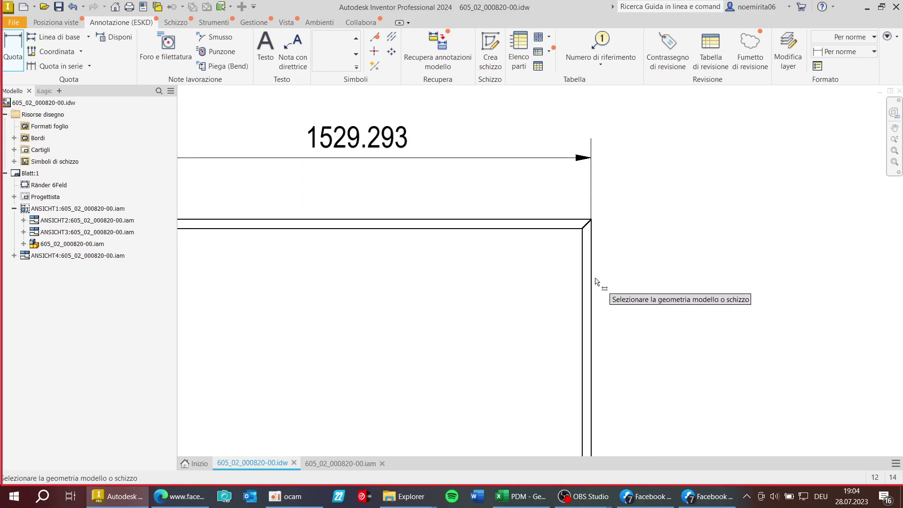
{"action": "left_click", "coordinate": [565, 220]}
{"action": "scroll", "coordinate": [561, 218], "scroll_direction": "down", "scroll_amount": 3}
{"action": "scroll", "coordinate": [561, 292], "scroll_direction": "up", "scroll_amount": 3}
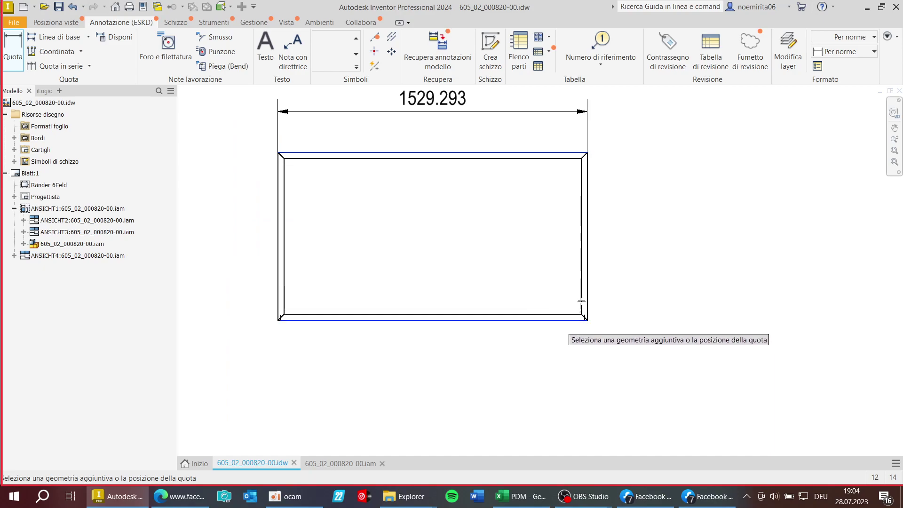
{"action": "left_click", "coordinate": [555, 319]}
{"action": "left_click", "coordinate": [629, 248]}
{"action": "scroll", "coordinate": [594, 238], "scroll_direction": "down", "scroll_amount": 3}
{"action": "scroll", "coordinate": [544, 175], "scroll_direction": "up", "scroll_amount": 3}
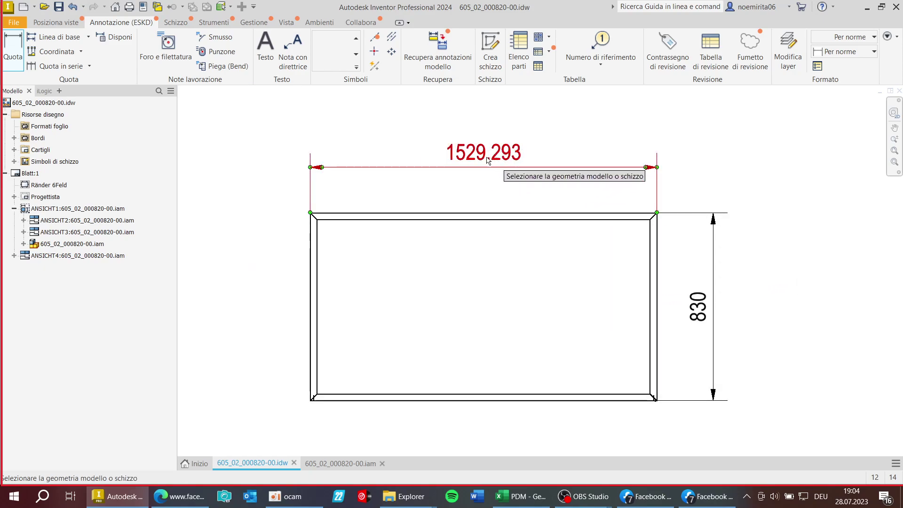
{"action": "right_click", "coordinate": [440, 173]}
{"action": "left_click", "coordinate": [461, 174]}
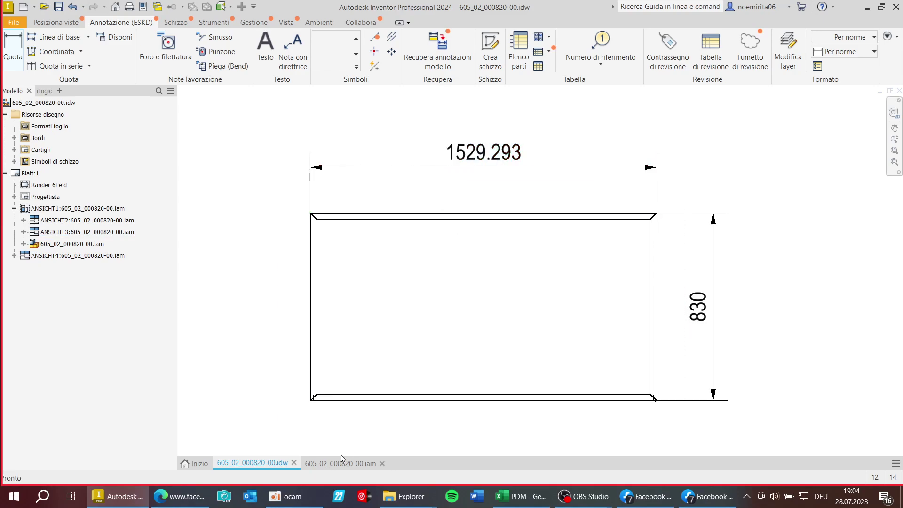
Switch to the 605_02_000820-00.iam assembly and make the 605_00_000820-00 Schizzo skeleton part visible.
{"action": "left_click", "coordinate": [334, 470]}
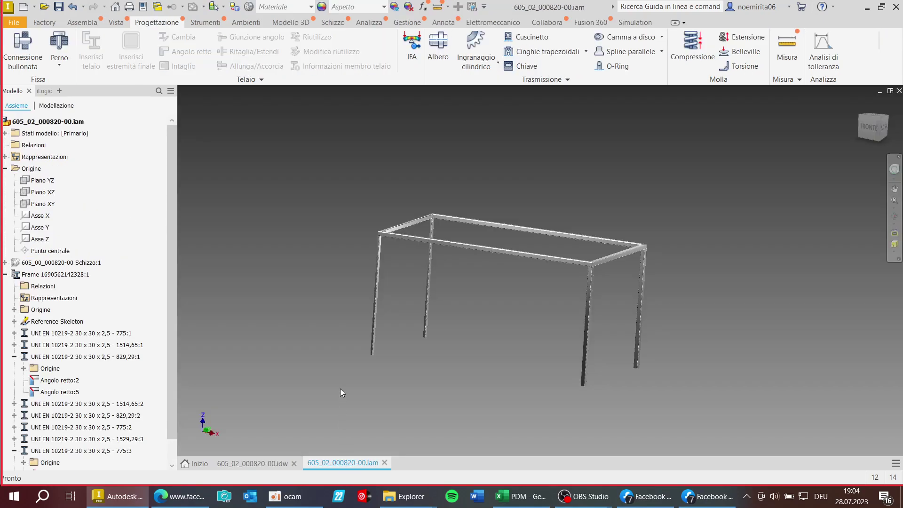
{"action": "right_click", "coordinate": [19, 273]}
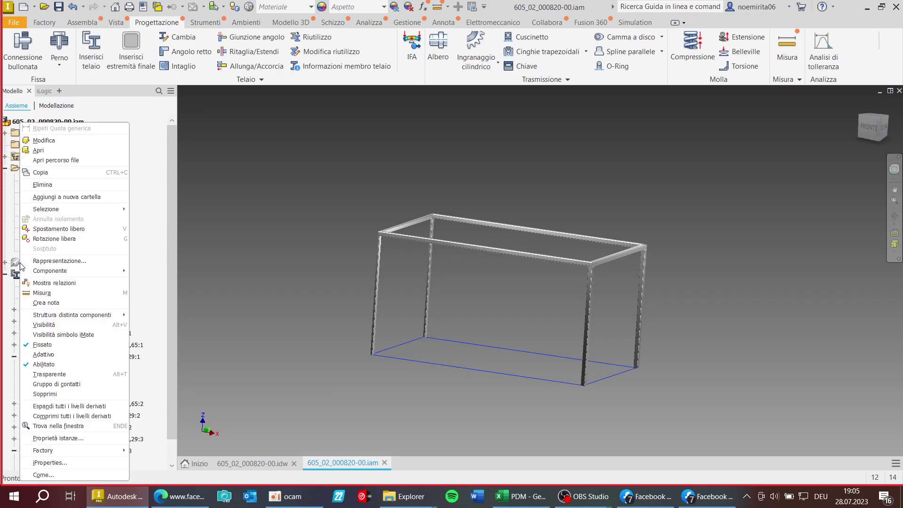
{"action": "left_click", "coordinate": [52, 334]}
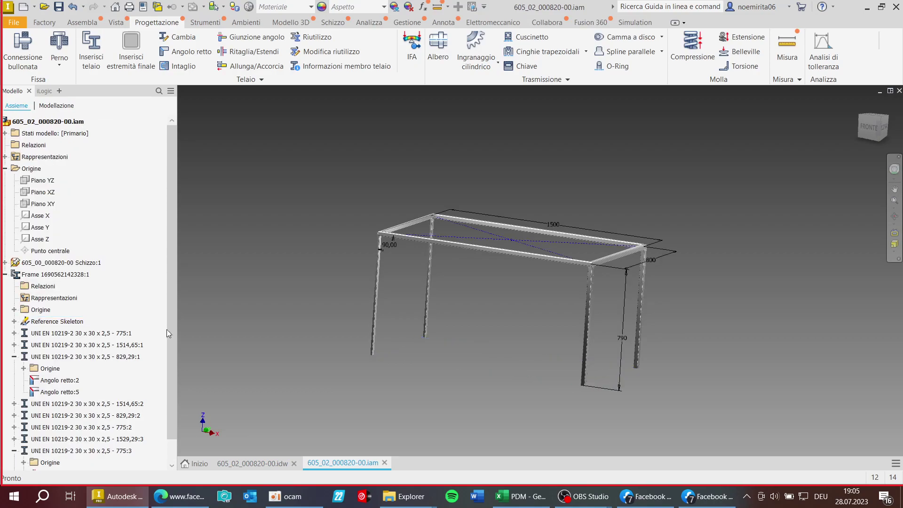
{"action": "key", "text": "F6"}
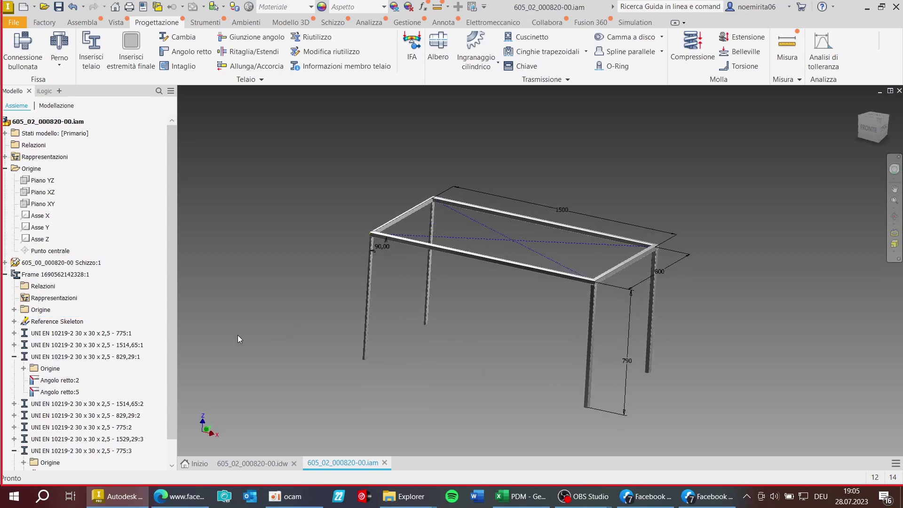
Edit the skeleton part in place and set the top rectangle's length to 1300 mm.
{"action": "left_click", "coordinate": [565, 207]}
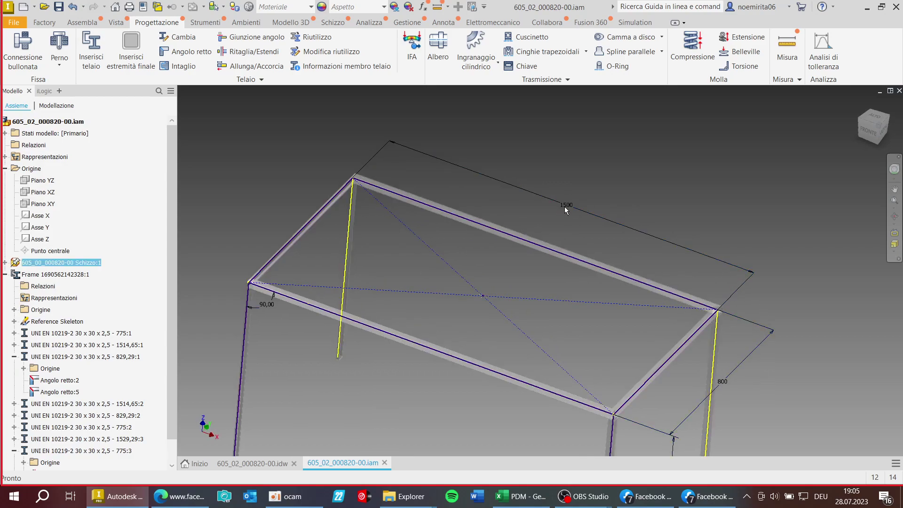
{"action": "double_click", "coordinate": [565, 207]}
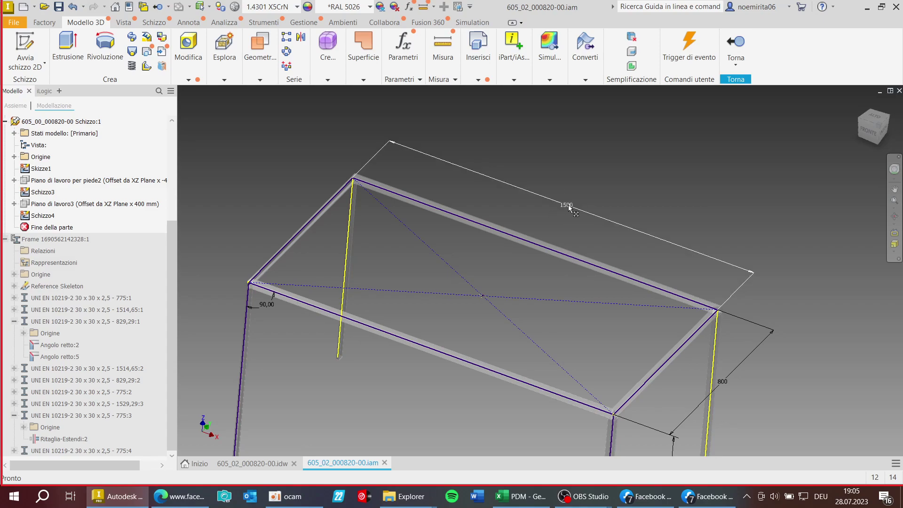
{"action": "double_click", "coordinate": [567, 206]}
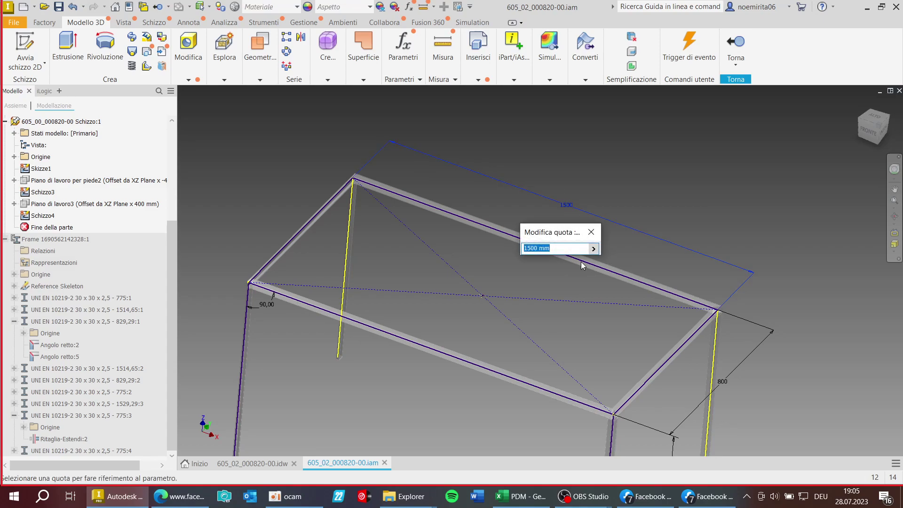
{"action": "type", "text": "1300"}
{"action": "key", "text": "Return"}
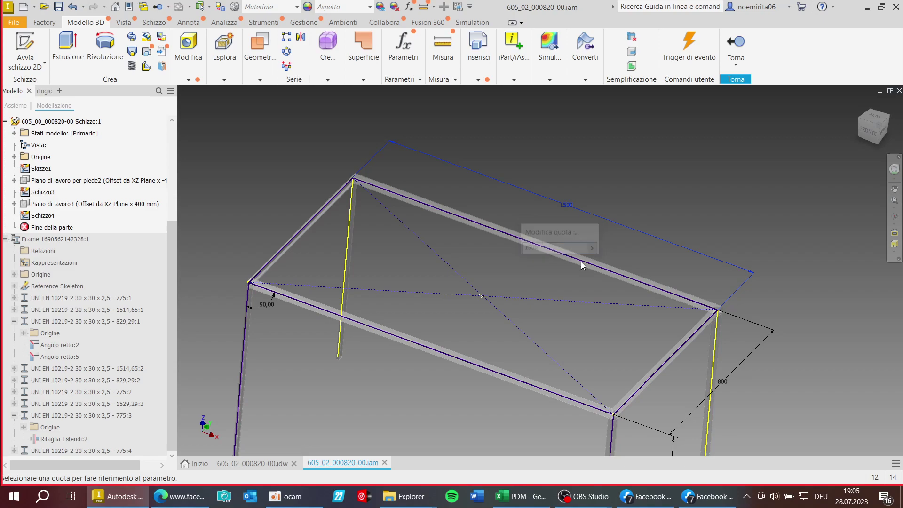
Set the skeleton's top rectangle to 1450 mm long and 1000 mm wide.
{"action": "double_click", "coordinate": [566, 206]}
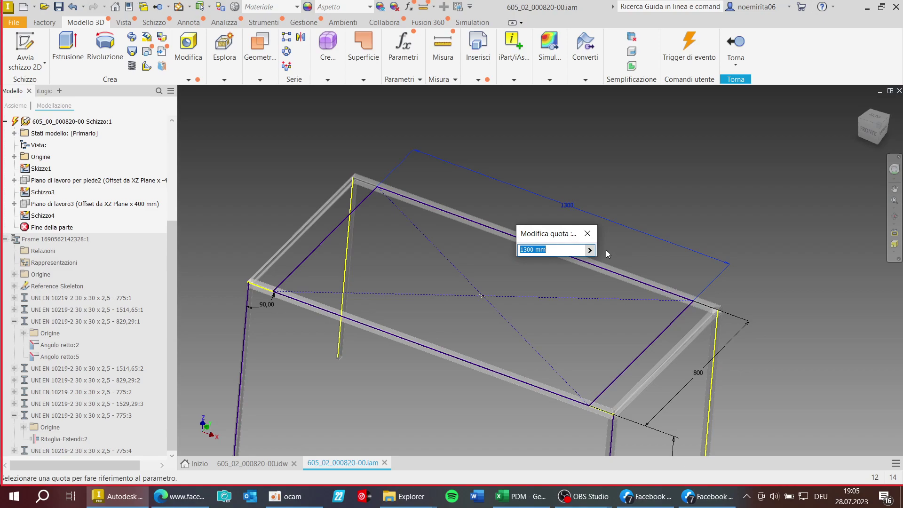
{"action": "type", "text": "1450"}
{"action": "key", "text": "Return"}
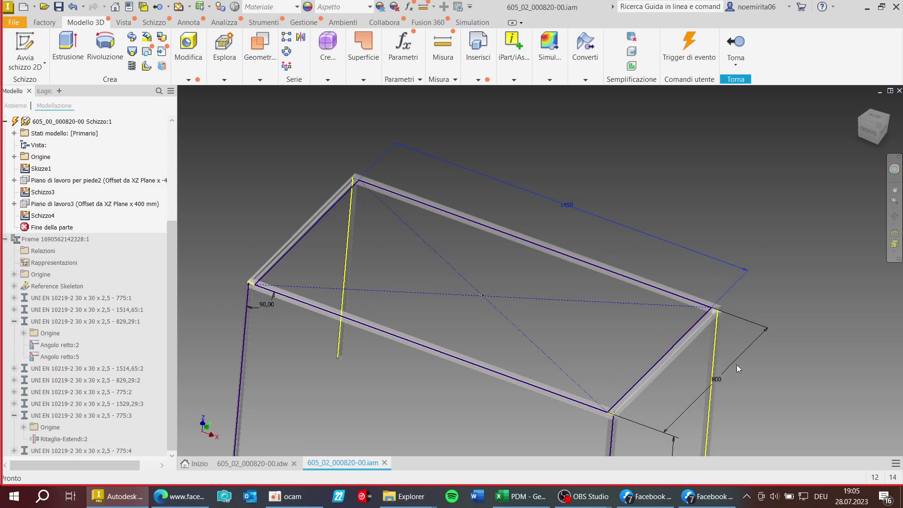
{"action": "double_click", "coordinate": [735, 363]}
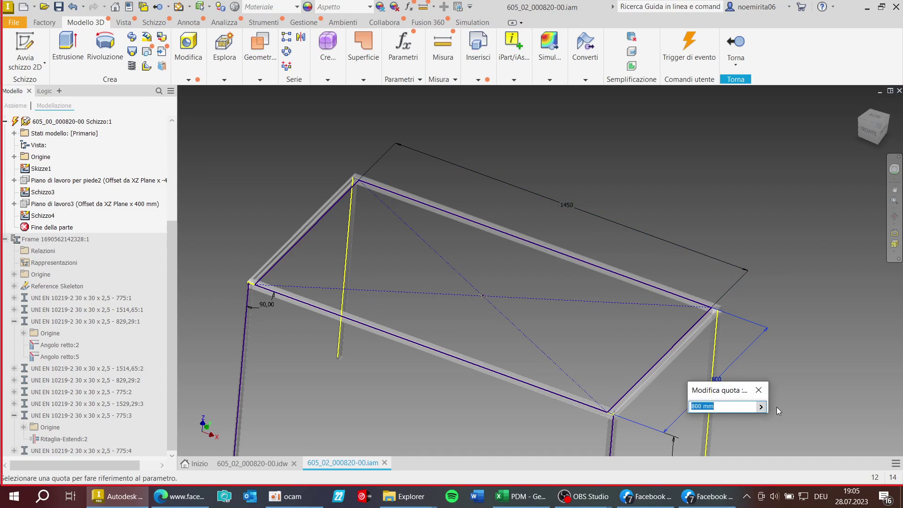
{"action": "type", "text": "1000"}
{"action": "key", "text": "Return"}
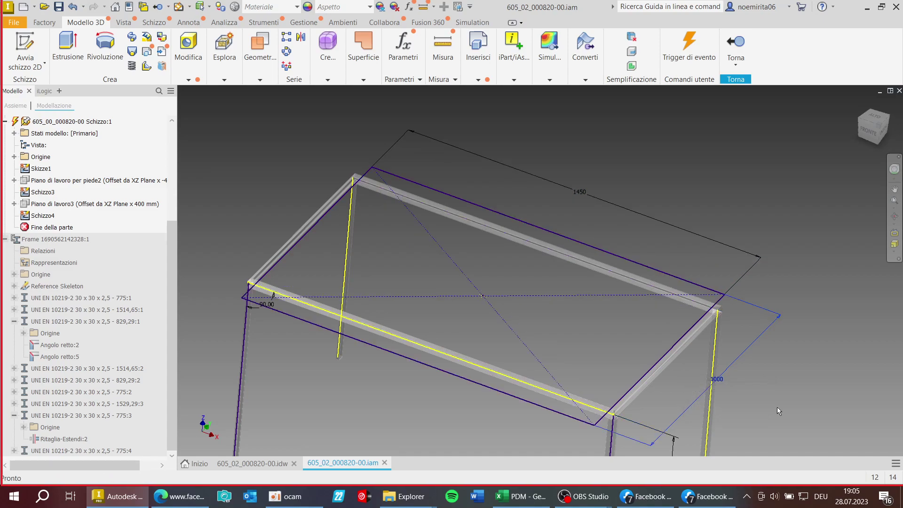
Check the resized frame in the drawing's top view and inspect how its tubes meet at the corners in the assembly.
{"action": "left_click", "coordinate": [261, 466]}
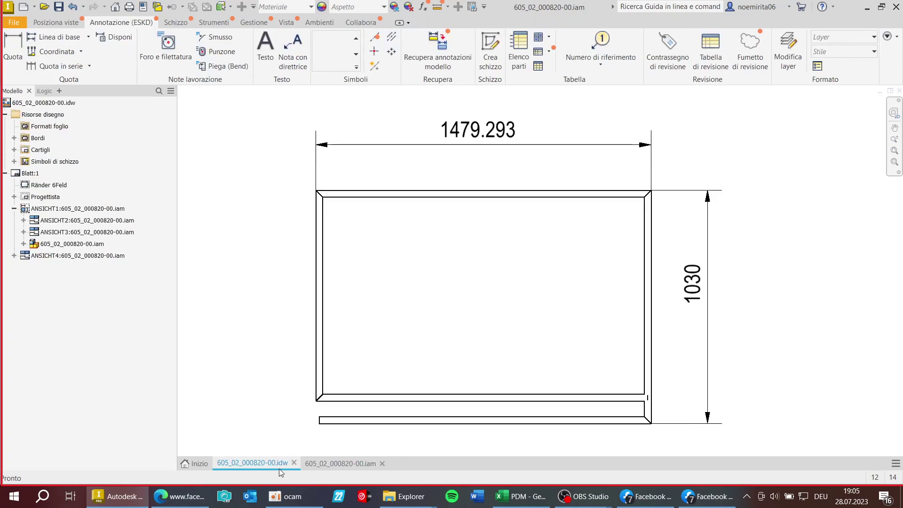
{"action": "left_click", "coordinate": [339, 463]}
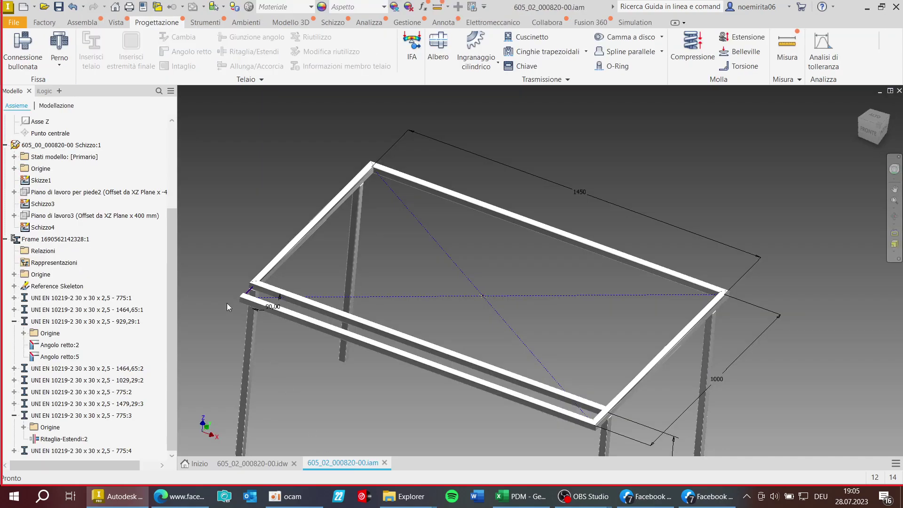
{"action": "key", "text": "F6"}
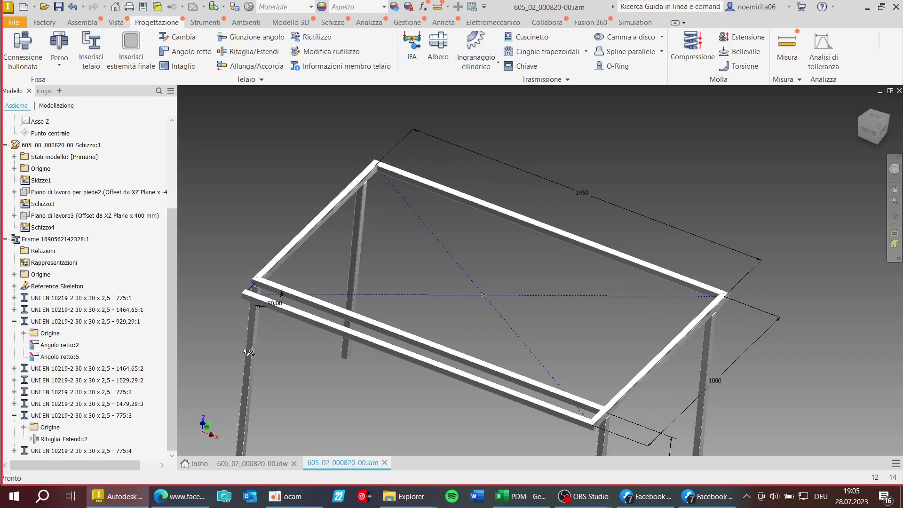
{"action": "scroll", "coordinate": [243, 349], "scroll_direction": "up", "scroll_amount": 8}
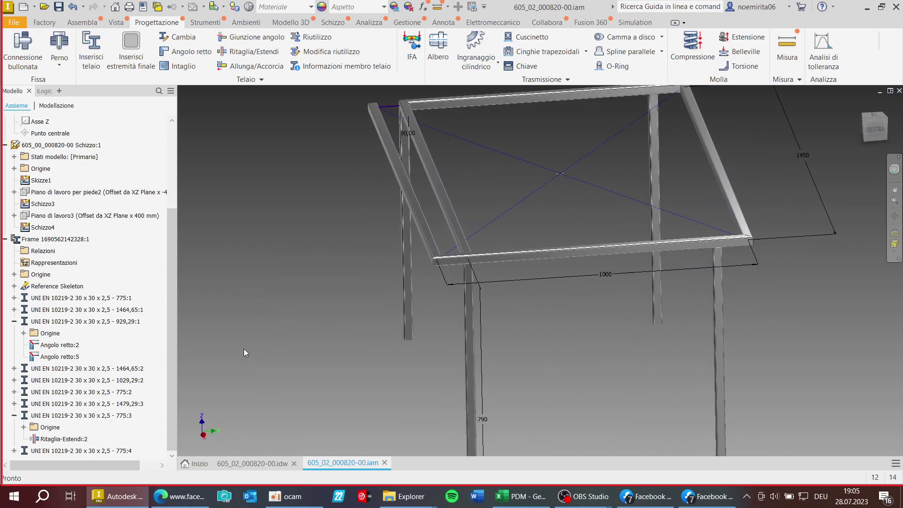
Open the 605_00_000820-00 Schizzo skeleton part from the assembly in its own window.
{"action": "scroll", "coordinate": [244, 349], "scroll_direction": "down", "scroll_amount": 8}
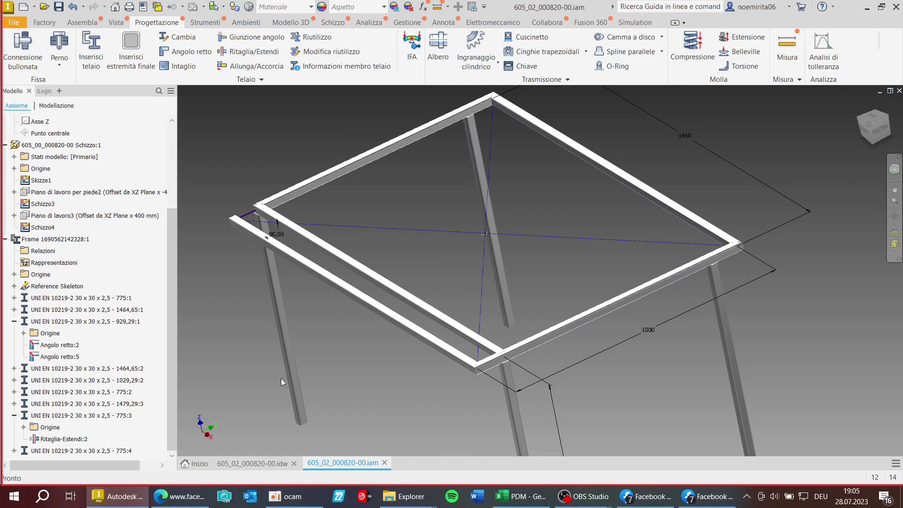
{"action": "scroll", "coordinate": [239, 302], "scroll_direction": "down", "scroll_amount": 5}
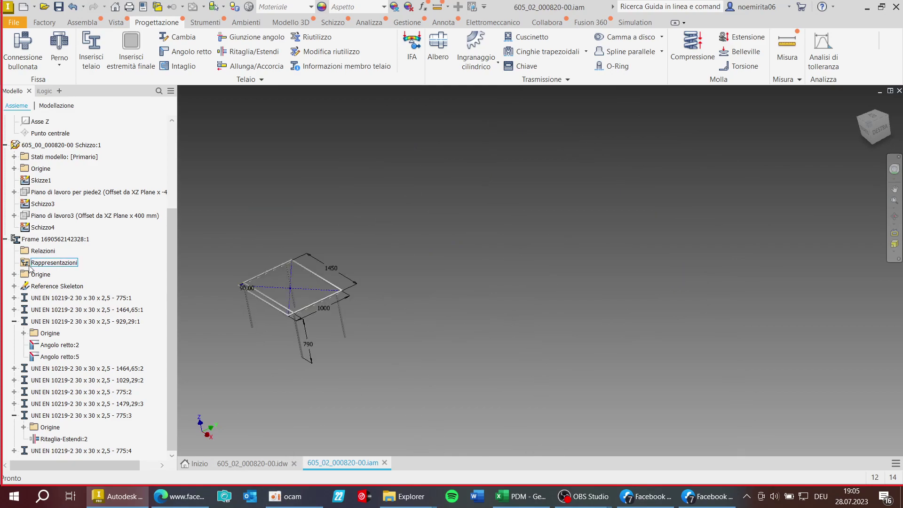
{"action": "scroll", "coordinate": [47, 254], "scroll_direction": "up", "scroll_amount": 3}
{"action": "right_click", "coordinate": [46, 253]}
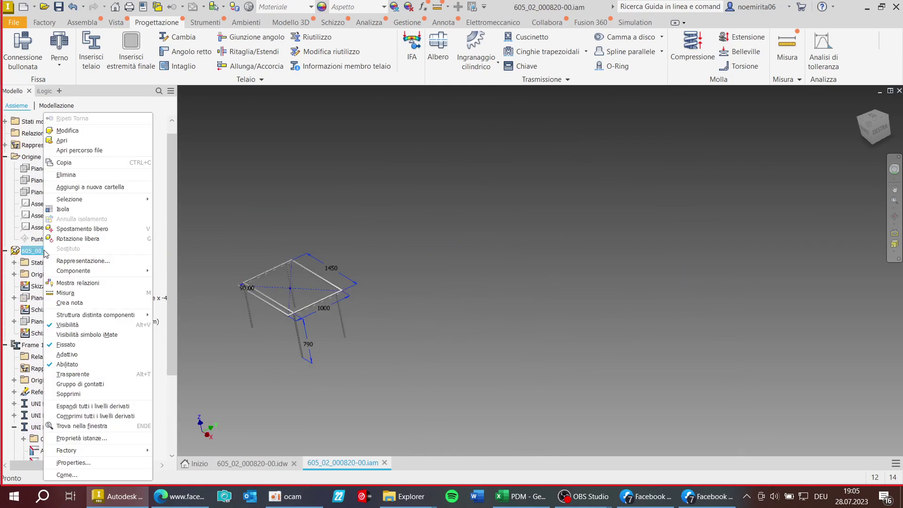
{"action": "left_click", "coordinate": [63, 148]}
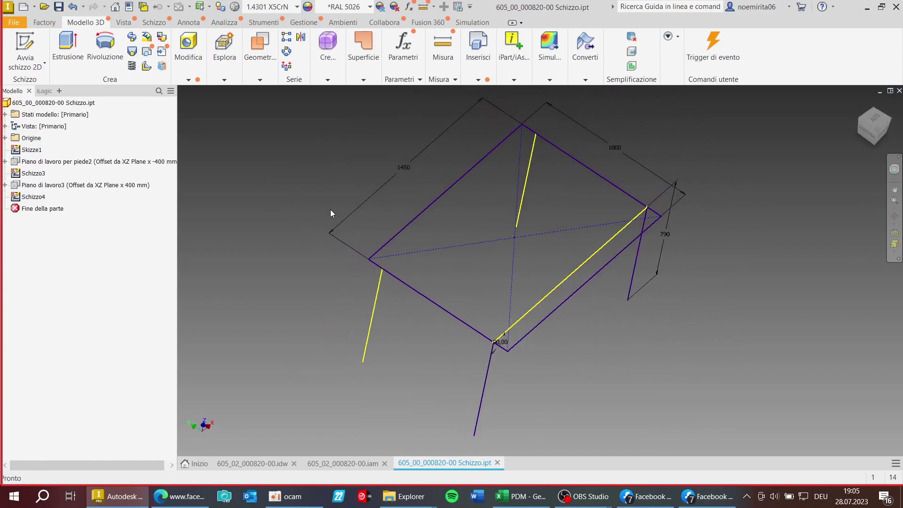
Set the skeleton's leg work plane offsets to -500 mm for Piano di lavoro per piede2 and 500 mm for Piano di lavoro3.
{"action": "double_click", "coordinate": [17, 163]}
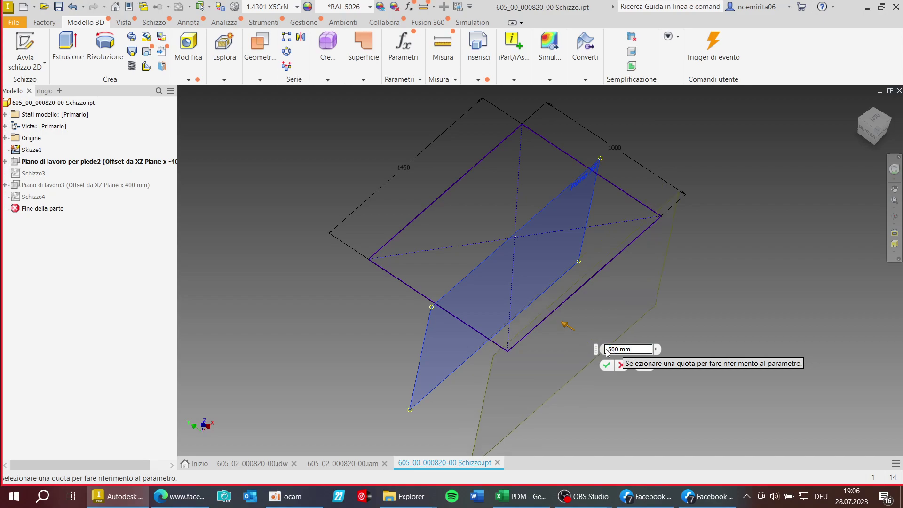
{"action": "left_click", "coordinate": [606, 365]}
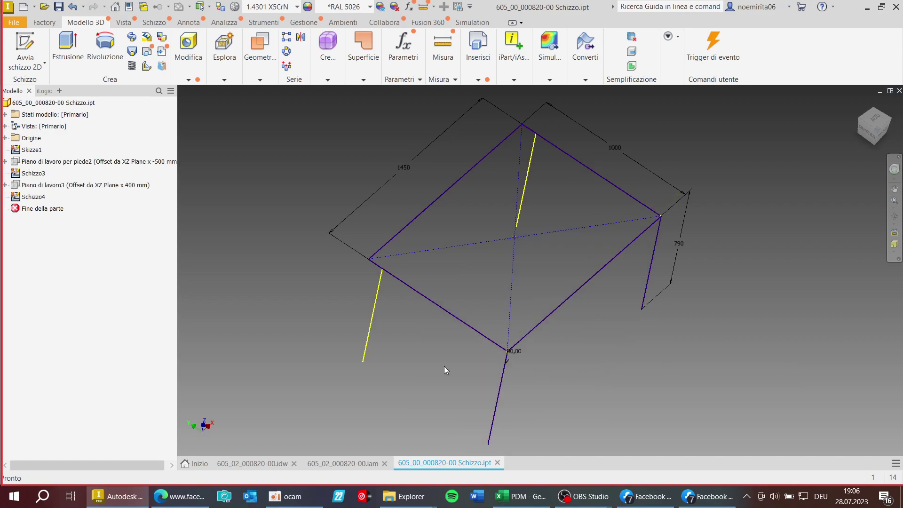
{"action": "double_click", "coordinate": [37, 185]}
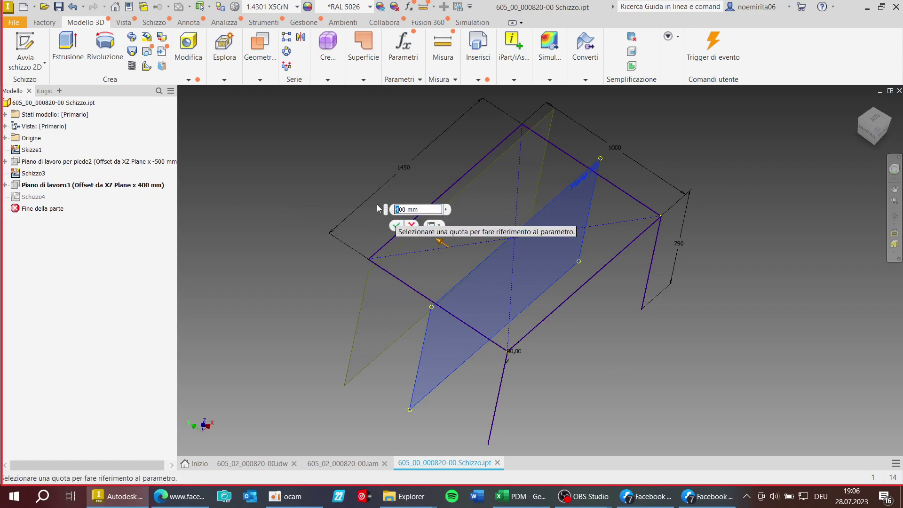
{"action": "type", "text": "5"}
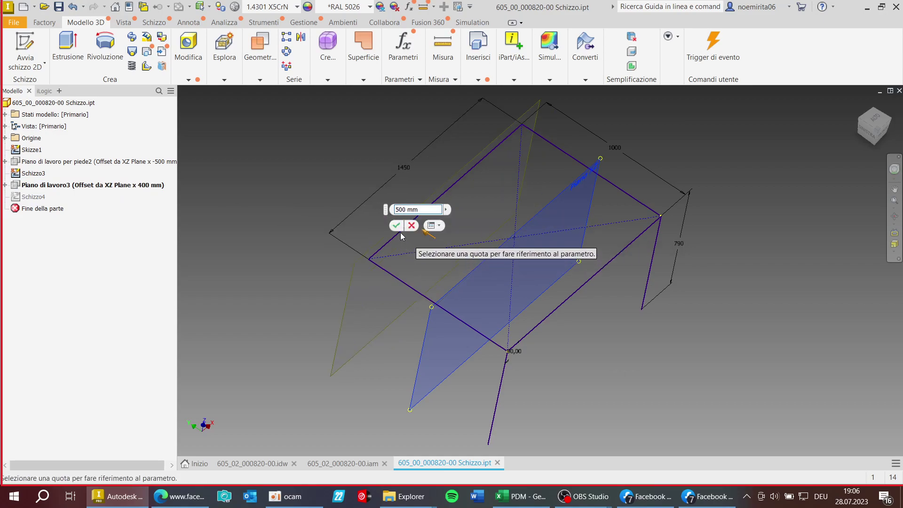
{"action": "left_click", "coordinate": [395, 225]}
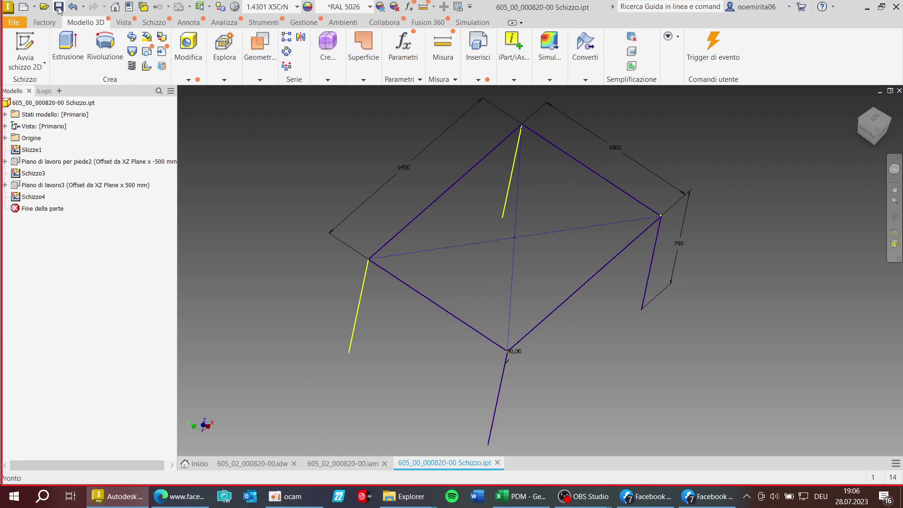
Return to the 605_02_000820-00.iam assembly and update the frame to the shifted leg planes.
{"action": "left_click", "coordinate": [335, 464]}
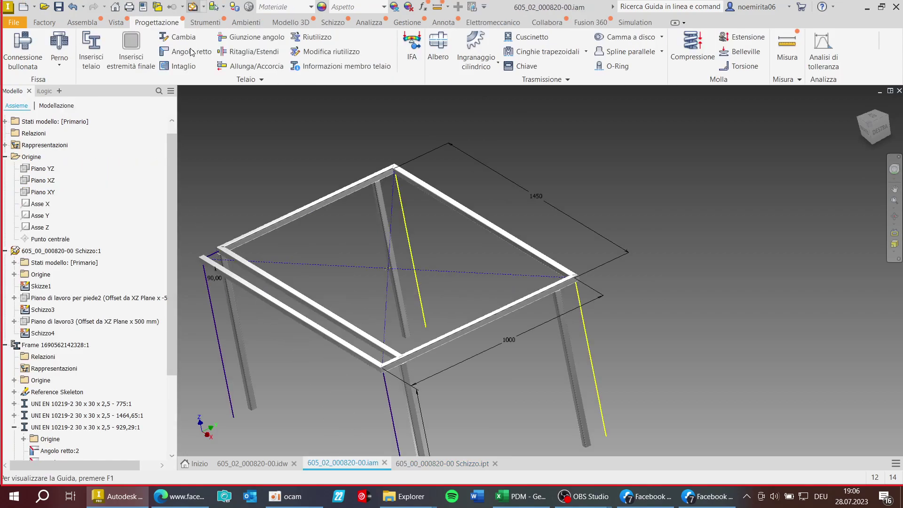
{"action": "key", "text": "F6"}
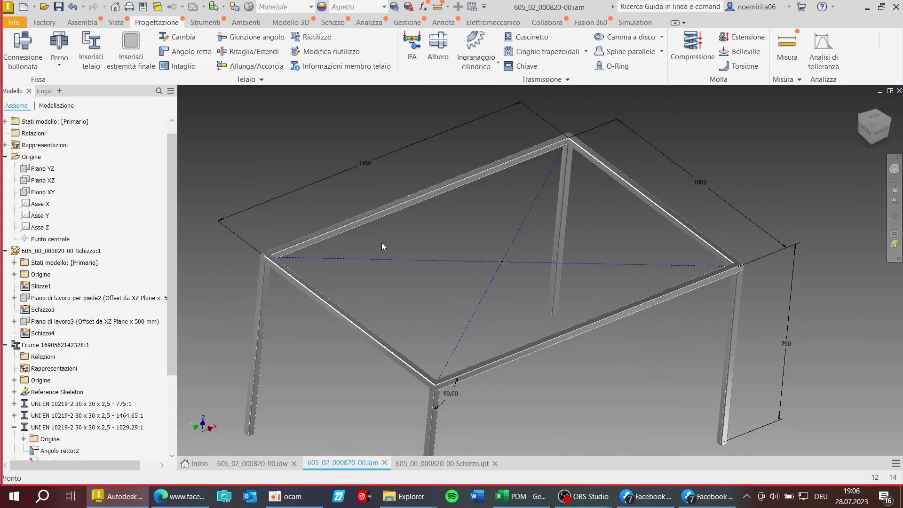
{"action": "scroll", "coordinate": [311, 294], "scroll_direction": "up", "scroll_amount": 3}
Check the overall length and width dimensions of the frame in the drawing's top view.
{"action": "scroll", "coordinate": [310, 293], "scroll_direction": "down", "scroll_amount": 5}
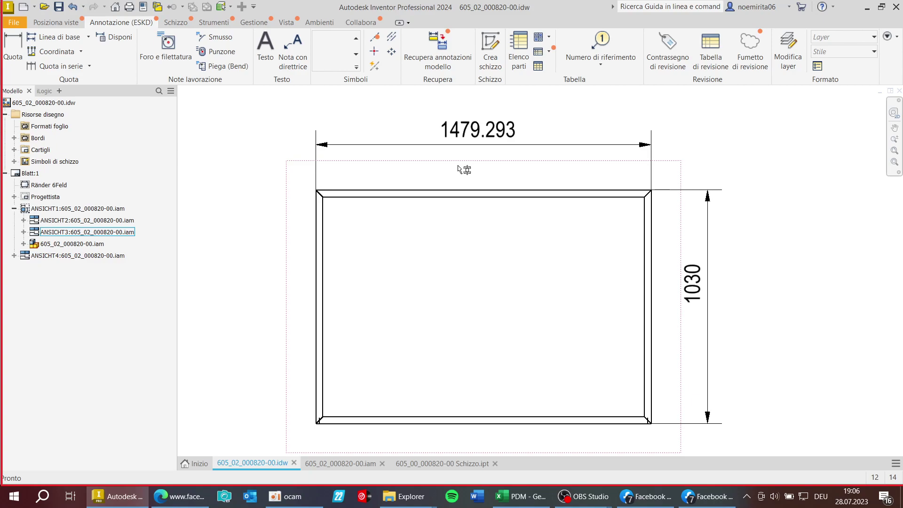
{"action": "left_click", "coordinate": [463, 139]}
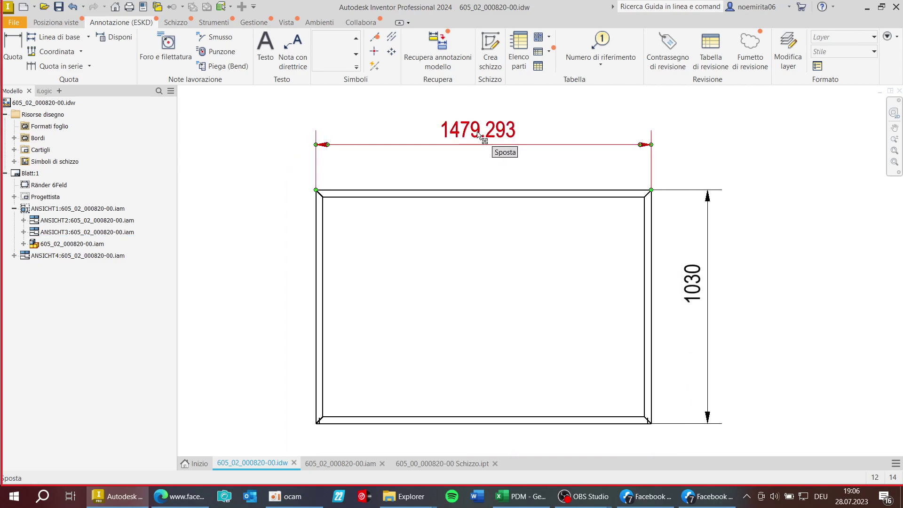
{"action": "key", "text": "Escape"}
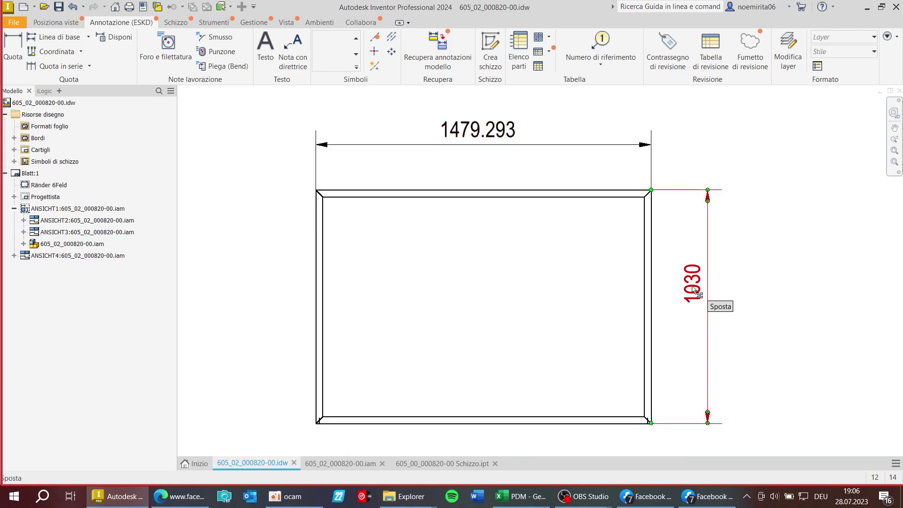
Edit the frame in place within the assembly and open its short top tube 1029,29:1 for Frame Generator editing.
{"action": "left_click", "coordinate": [340, 463]}
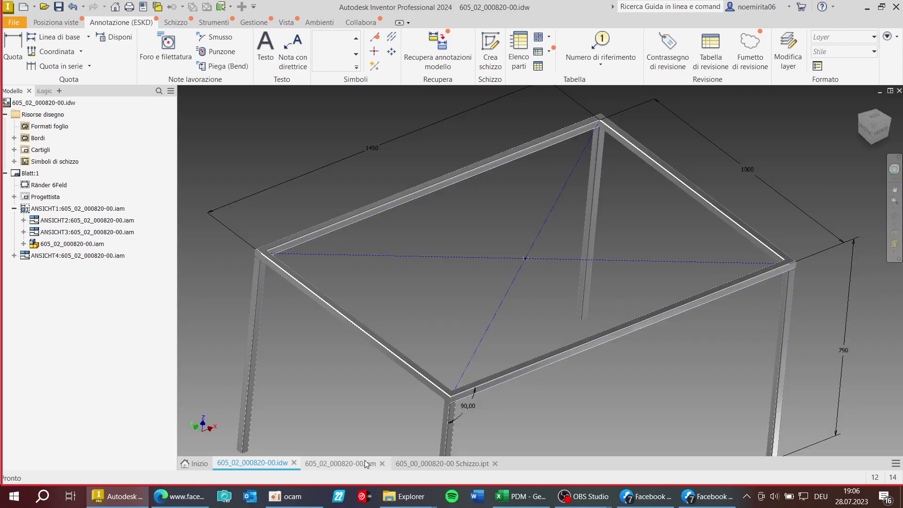
{"action": "left_click", "coordinate": [300, 283]}
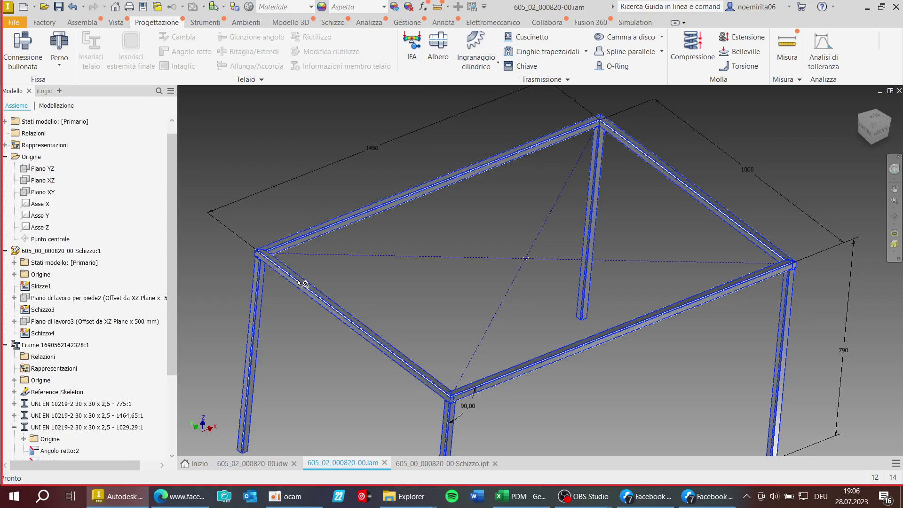
{"action": "right_click", "coordinate": [299, 284]}
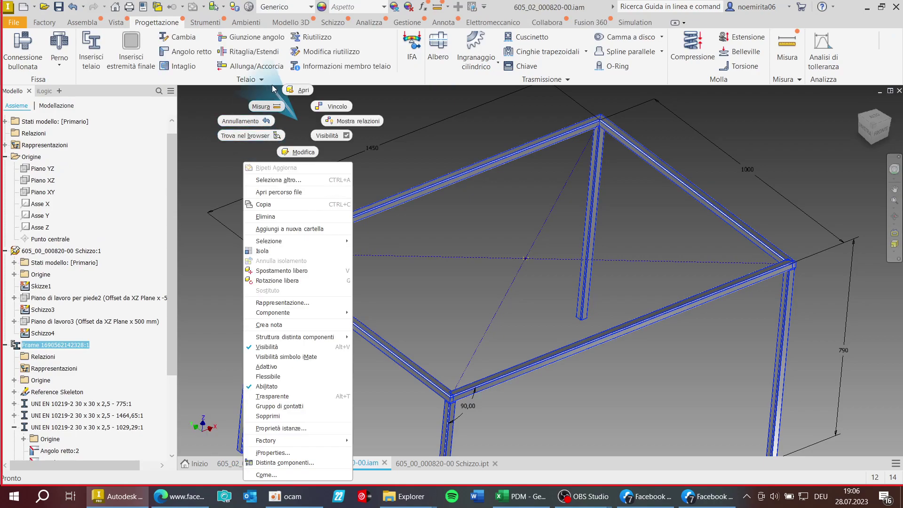
{"action": "left_click", "coordinate": [286, 156]}
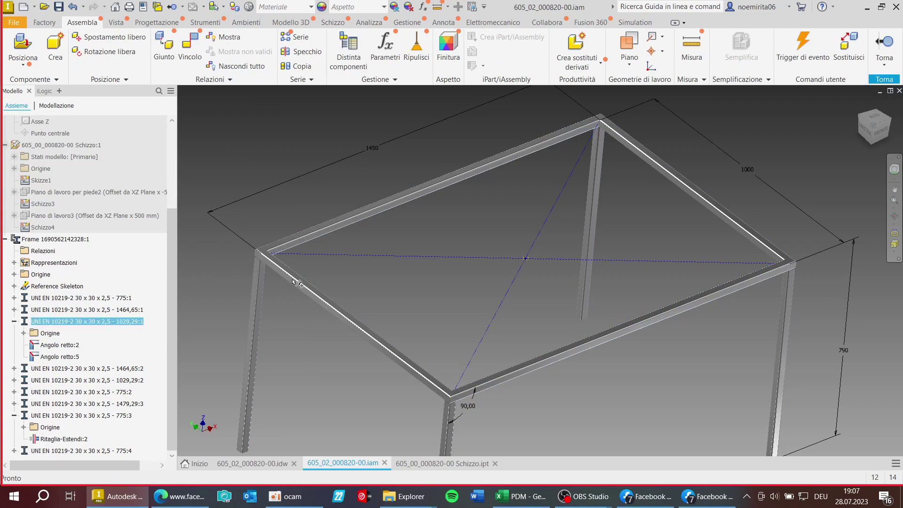
{"action": "left_click", "coordinate": [54, 322]}
{"action": "right_click", "coordinate": [54, 323]}
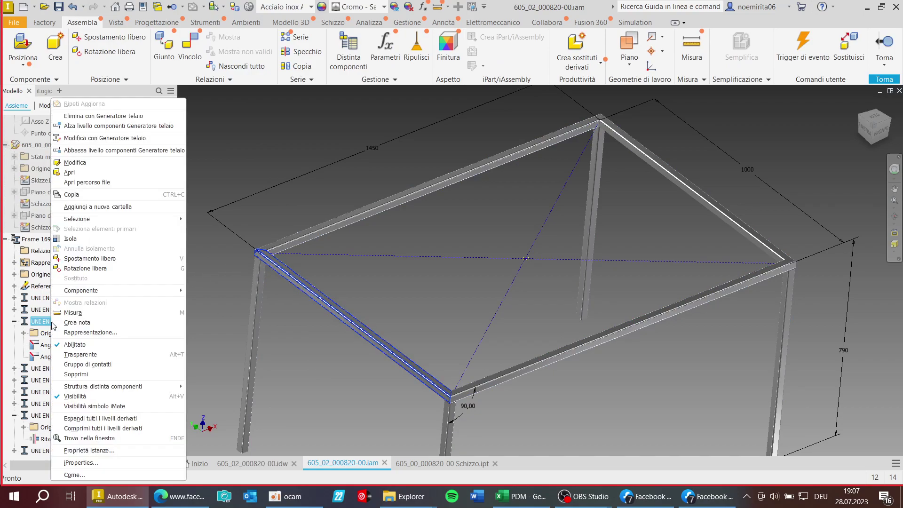
{"action": "left_click", "coordinate": [128, 139]}
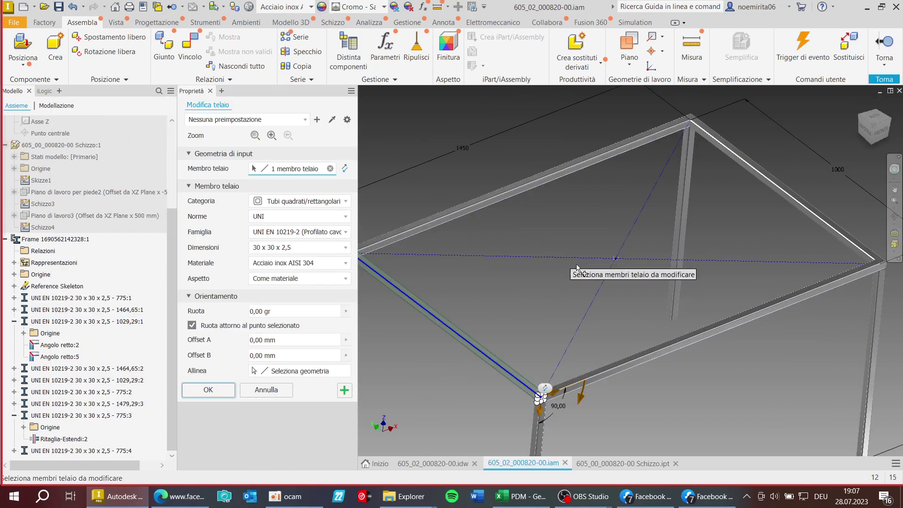
Move the short top tube's insertion point from the profile's centre to the middle of its outer side, shifting the tube inward.
{"action": "scroll", "coordinate": [644, 277], "scroll_direction": "down", "scroll_amount": 4}
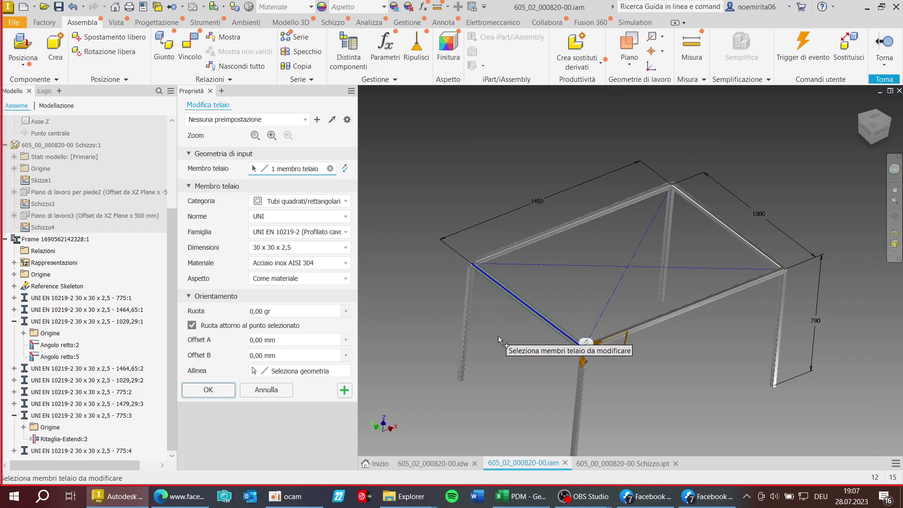
{"action": "scroll", "coordinate": [546, 348], "scroll_direction": "up", "scroll_amount": 8}
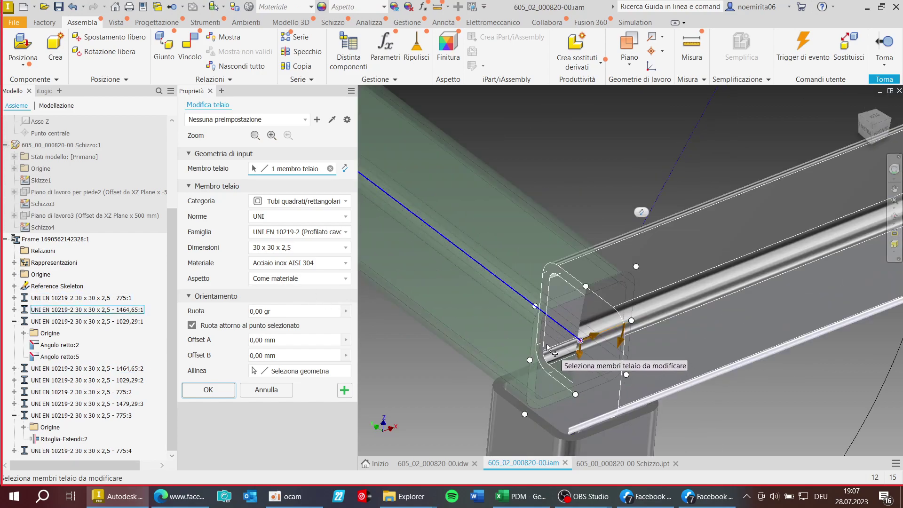
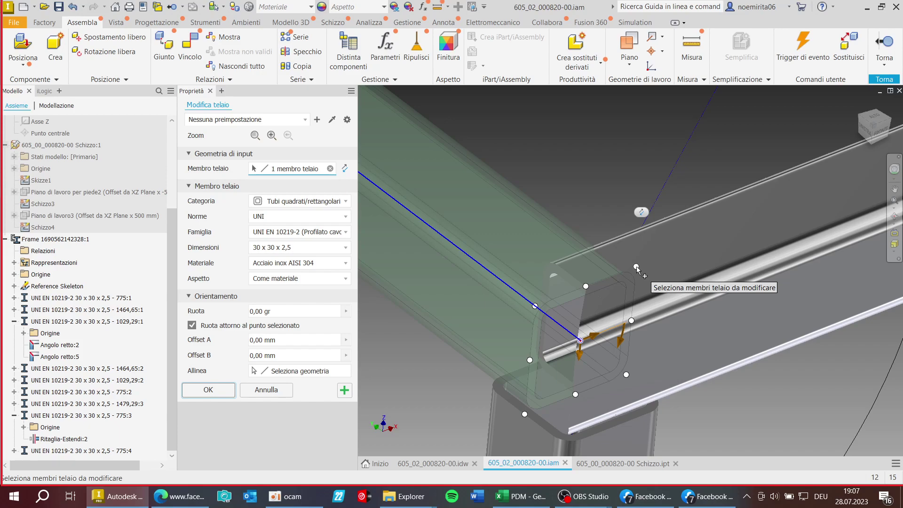
{"action": "mouse_move", "coordinate": [653, 284]}
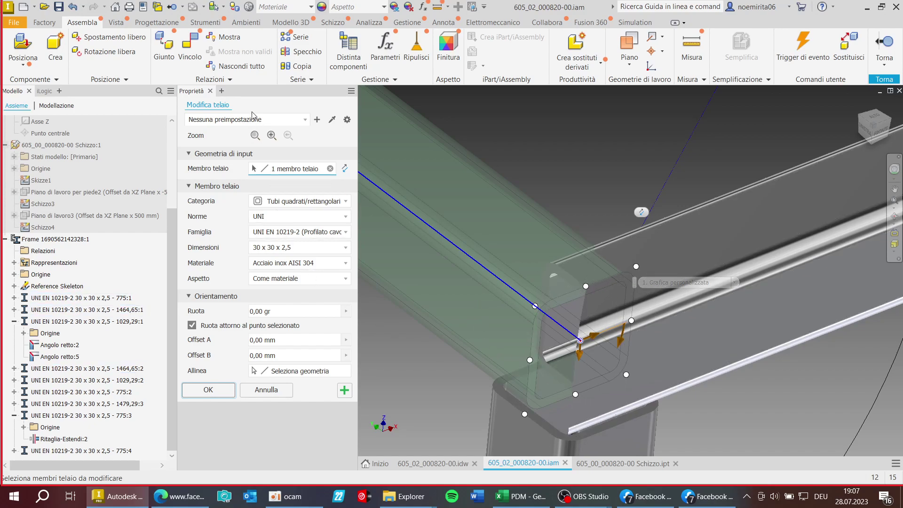
{"action": "left_click_drag", "start_coordinate": [249, 96], "coordinate": [267, 134]}
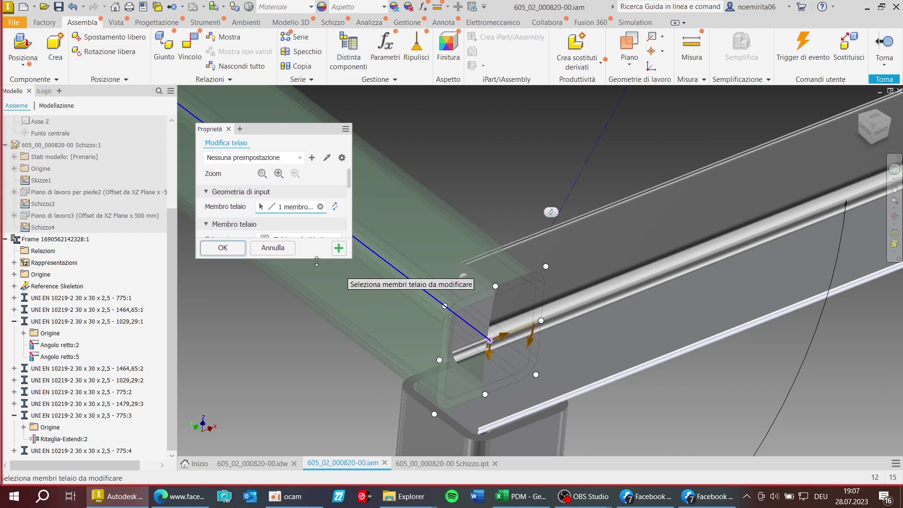
{"action": "left_click_drag", "start_coordinate": [316, 258], "coordinate": [249, 484]}
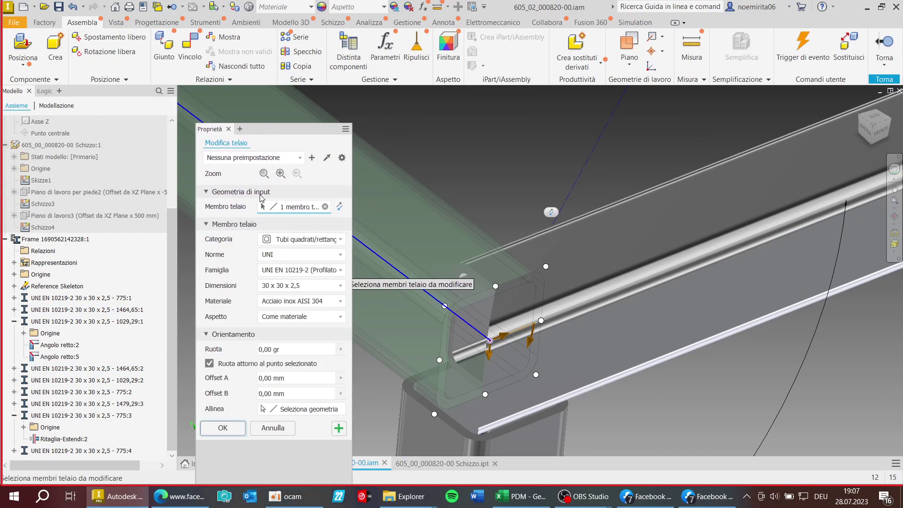
{"action": "left_click_drag", "start_coordinate": [273, 123], "coordinate": [257, 101]}
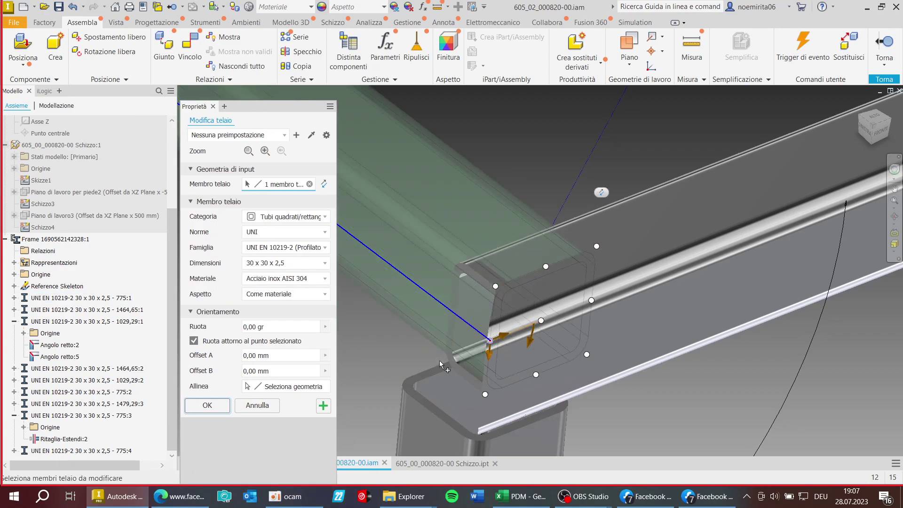
{"action": "scroll", "coordinate": [491, 342], "scroll_direction": "up", "scroll_amount": 2}
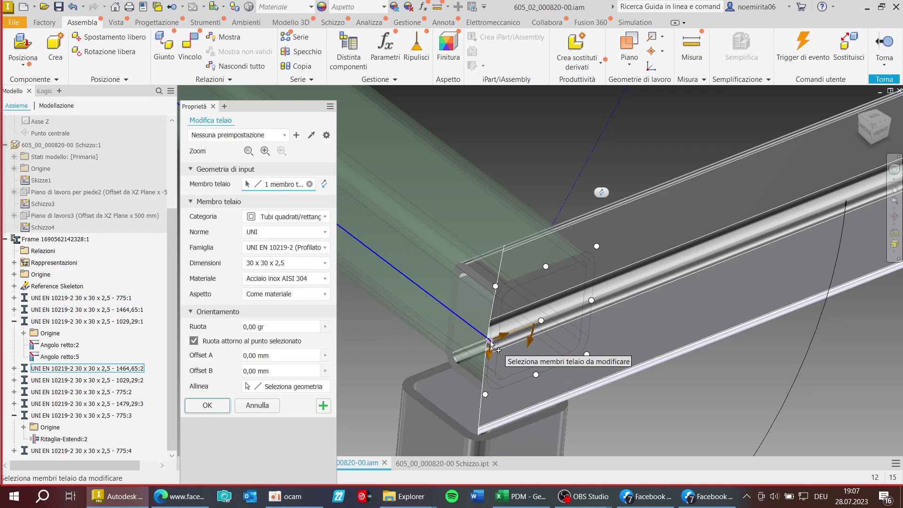
{"action": "scroll", "coordinate": [490, 342], "scroll_direction": "up", "scroll_amount": 2}
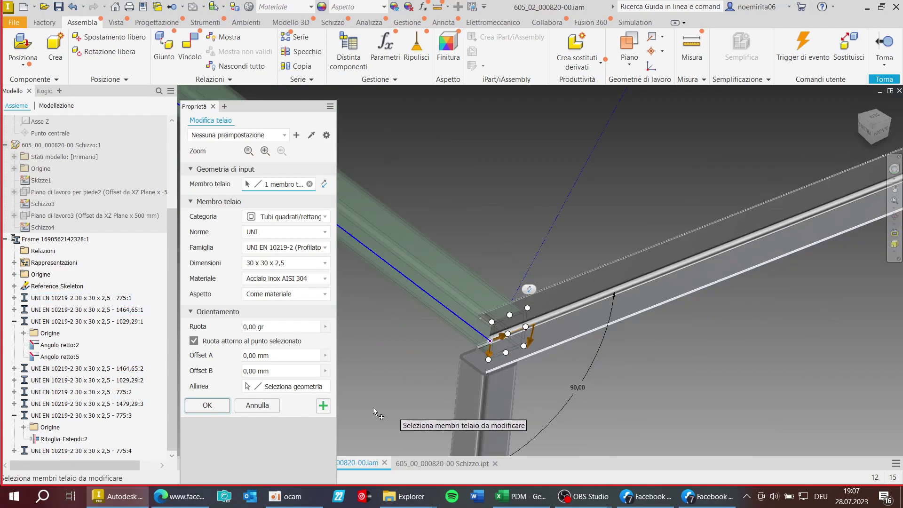
{"action": "left_click", "coordinate": [215, 405]}
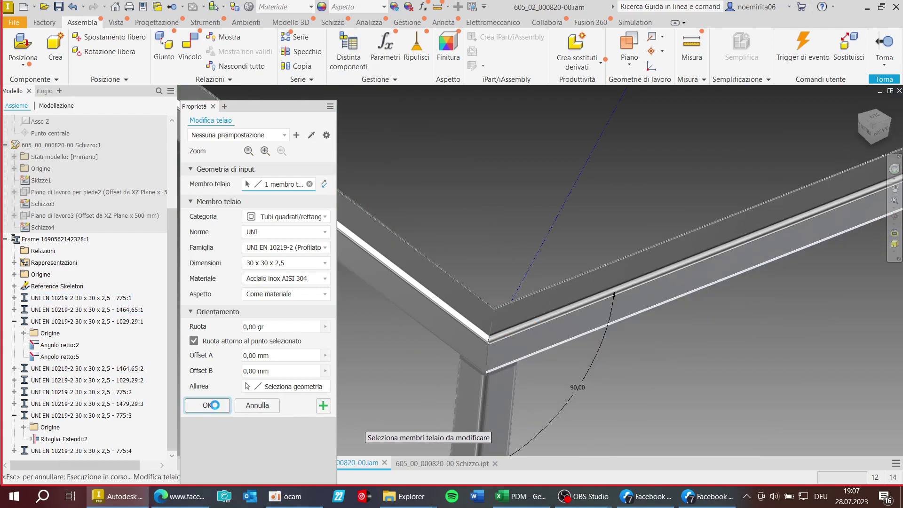
{"action": "scroll", "coordinate": [494, 348], "scroll_direction": "down", "scroll_amount": 5}
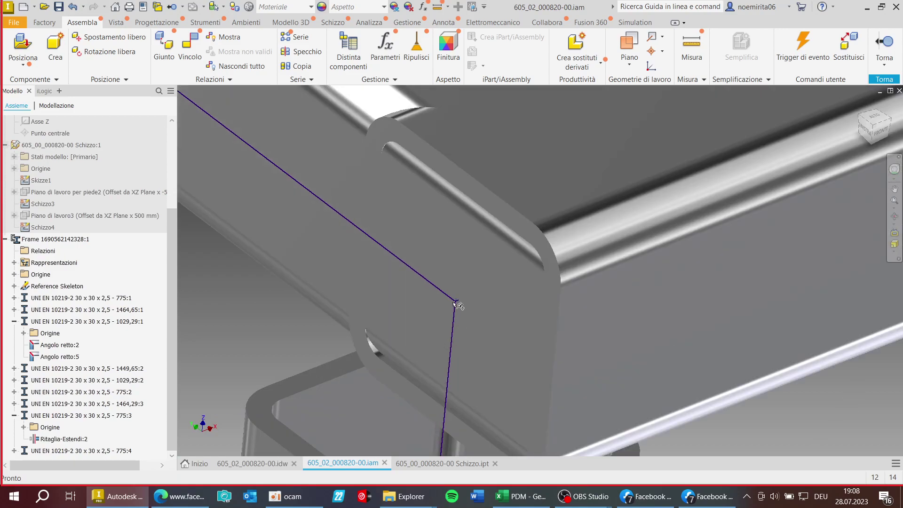
{"action": "scroll", "coordinate": [454, 303], "scroll_direction": "up", "scroll_amount": 10}
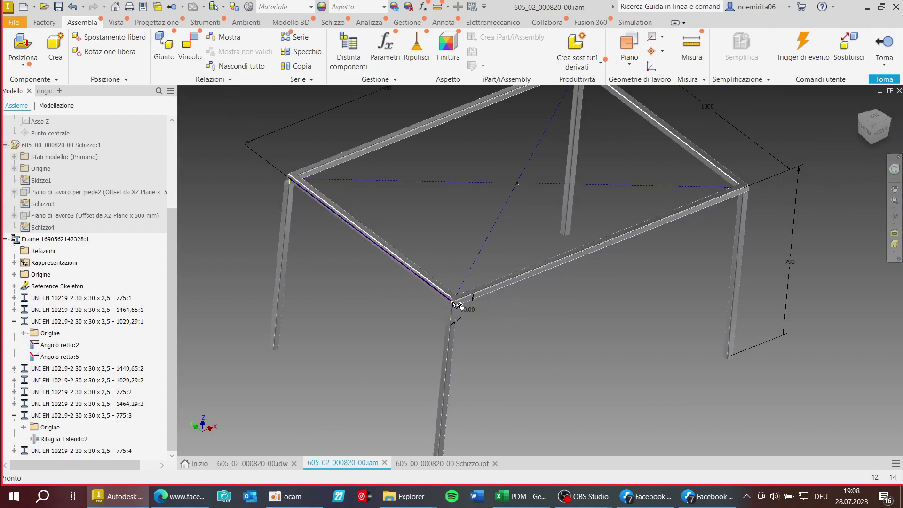
Try to move the insertion point of the opposite short top tube 1029,29:2 to another point of its profile with Frame Generator editing.
{"action": "scroll", "coordinate": [454, 303], "scroll_direction": "down", "scroll_amount": 8}
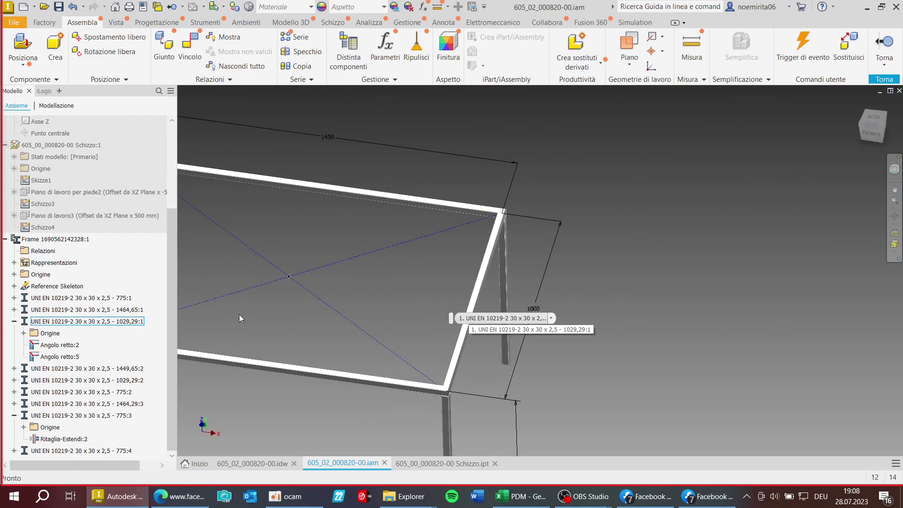
{"action": "left_click", "coordinate": [70, 382]}
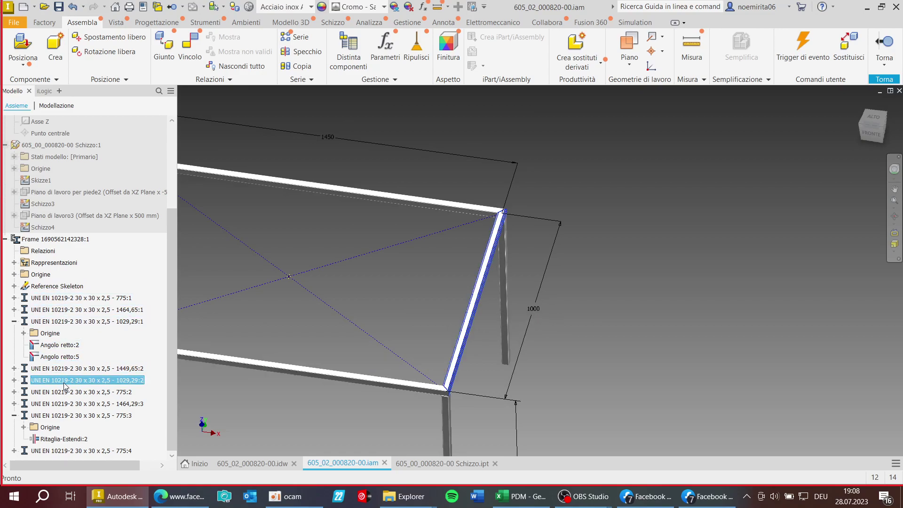
{"action": "right_click", "coordinate": [58, 380]}
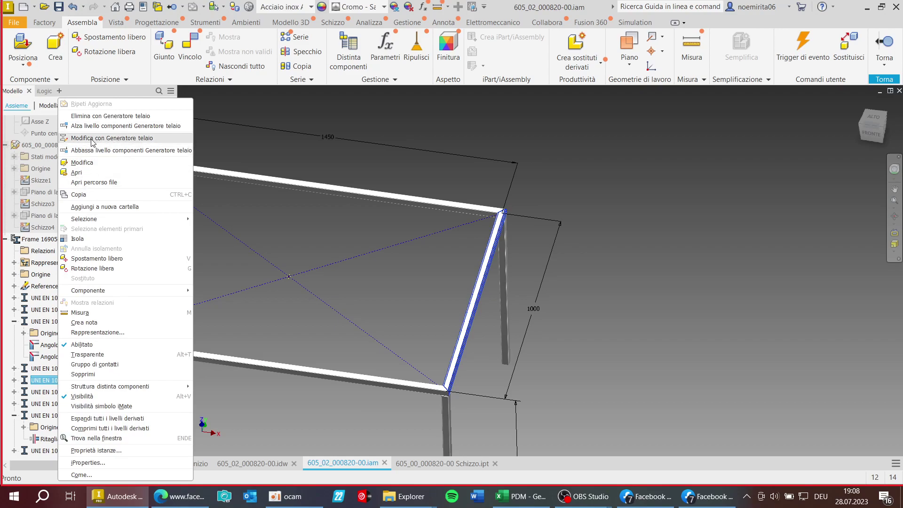
{"action": "left_click", "coordinate": [92, 138]}
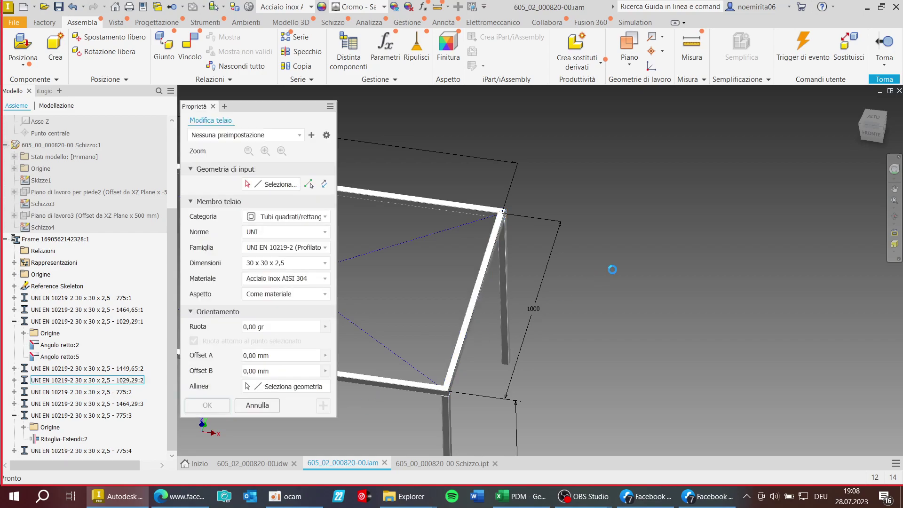
{"action": "left_click", "coordinate": [867, 136]}
{"action": "scroll", "coordinate": [466, 242], "scroll_direction": "down", "scroll_amount": 6}
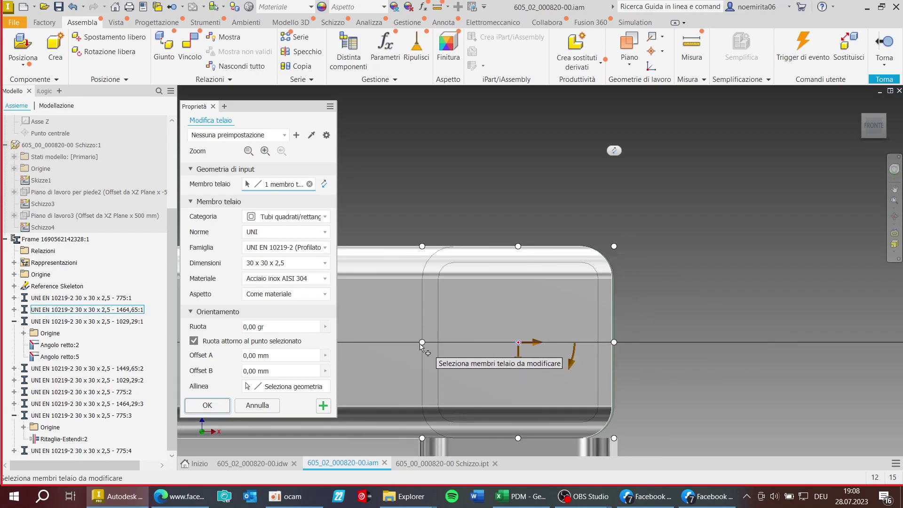
{"action": "left_click", "coordinate": [424, 344]}
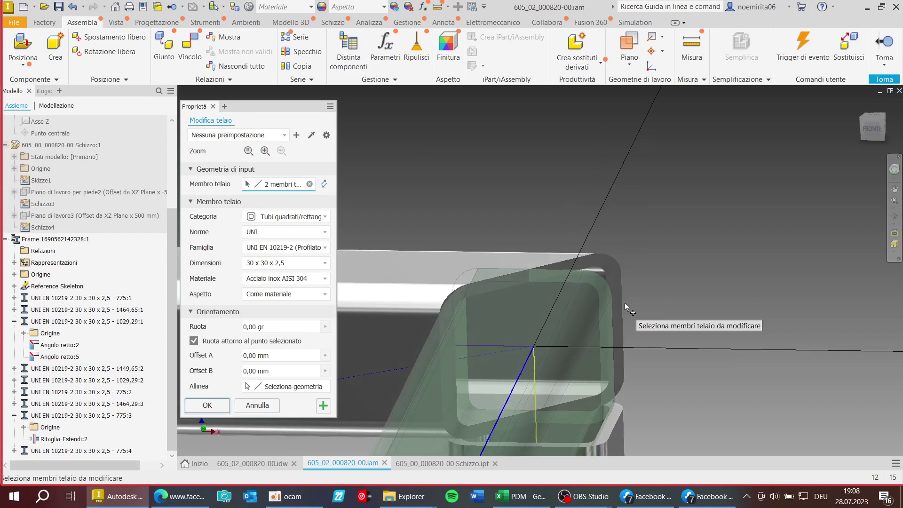
{"action": "left_click", "coordinate": [206, 405]}
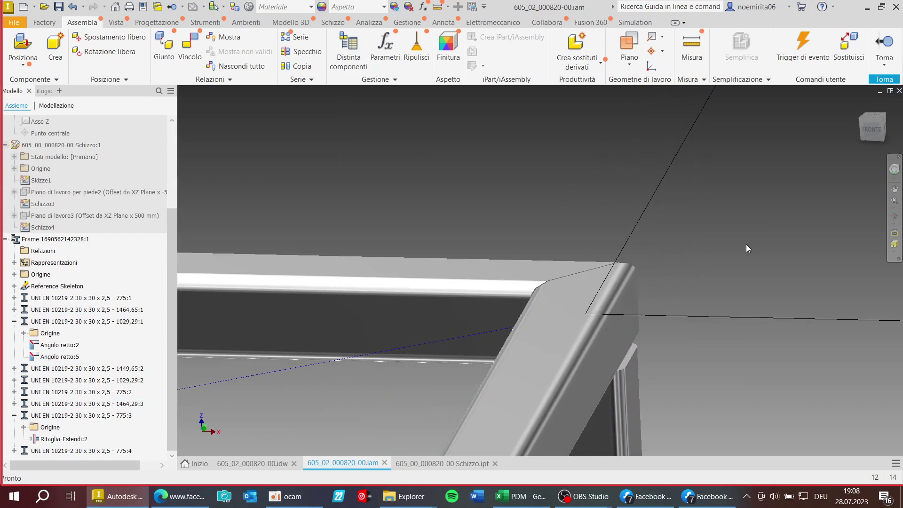
Return to the 605_02_000820-00.idw drawing, centre the overall length dimension above the top view and inspect the tube corner beside the leg.
{"action": "scroll", "coordinate": [744, 244], "scroll_direction": "down", "scroll_amount": 5}
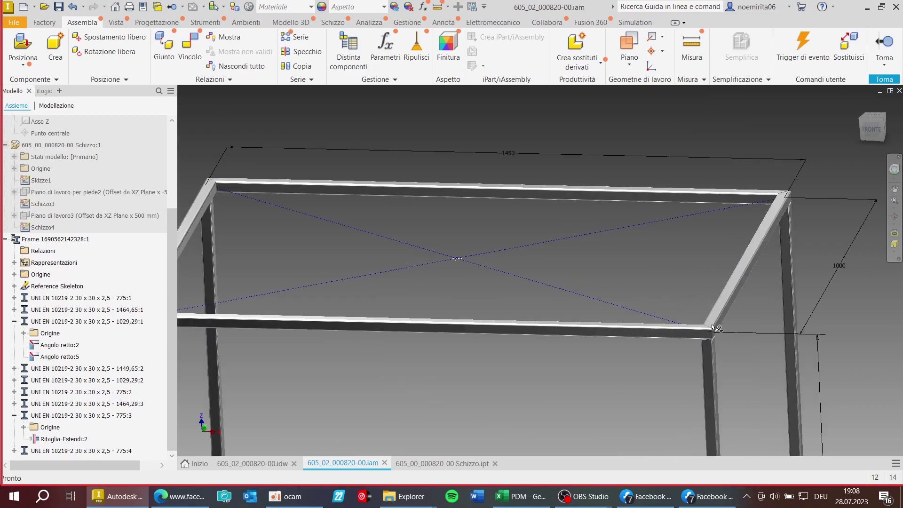
{"action": "scroll", "coordinate": [715, 327], "scroll_direction": "down", "scroll_amount": 2}
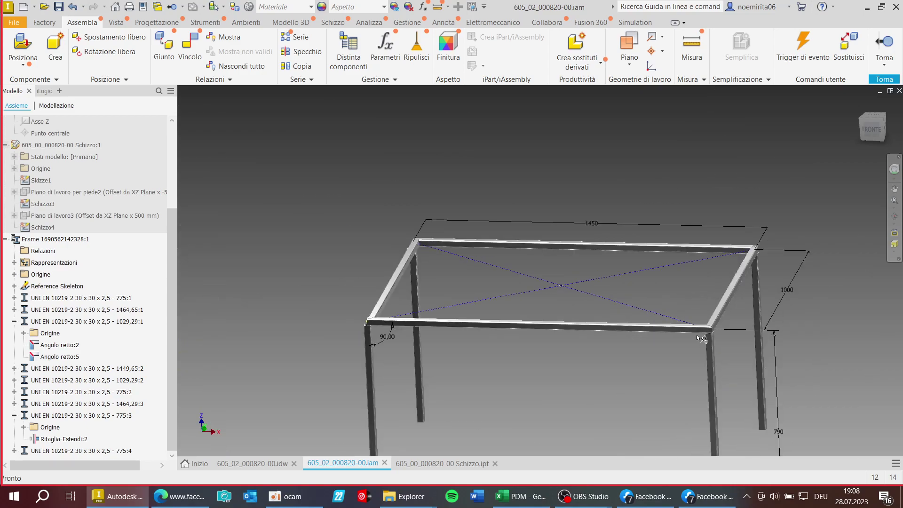
{"action": "left_click", "coordinate": [423, 463]}
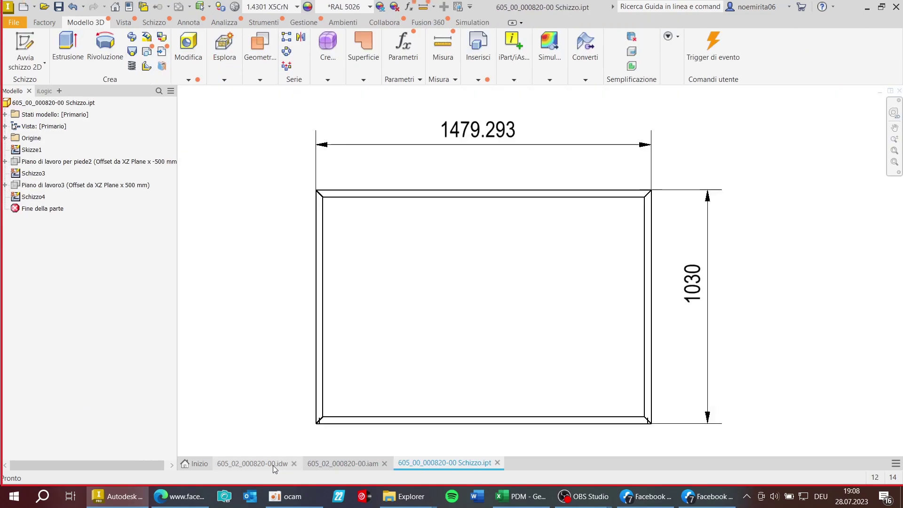
{"action": "left_click", "coordinate": [272, 465]}
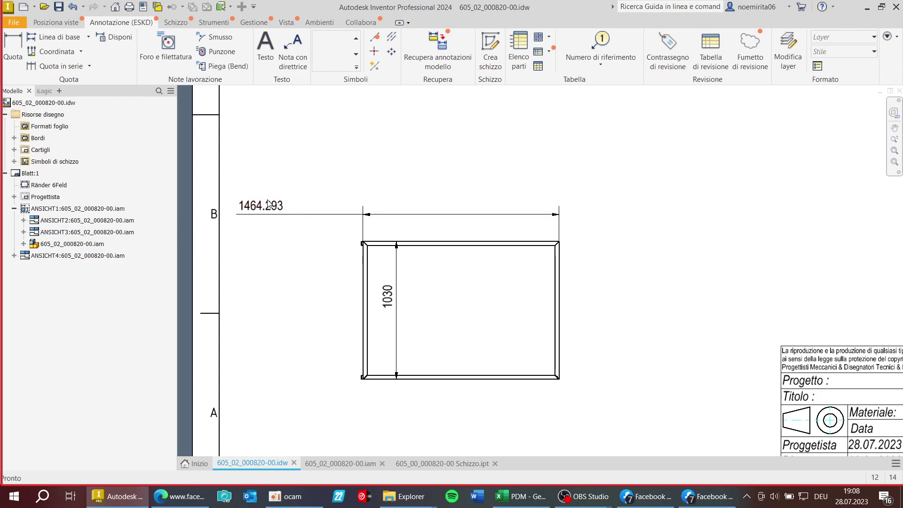
{"action": "mouse_move", "coordinate": [267, 205]}
{"action": "left_mouse_down"}
{"action": "mouse_move", "coordinate": [304, 226]}
{"action": "mouse_move", "coordinate": [476, 216]}
{"action": "left_mouse_up"}
{"action": "scroll", "coordinate": [383, 247], "scroll_direction": "down", "scroll_amount": 8}
{"action": "scroll", "coordinate": [244, 233], "scroll_direction": "down", "scroll_amount": 3}
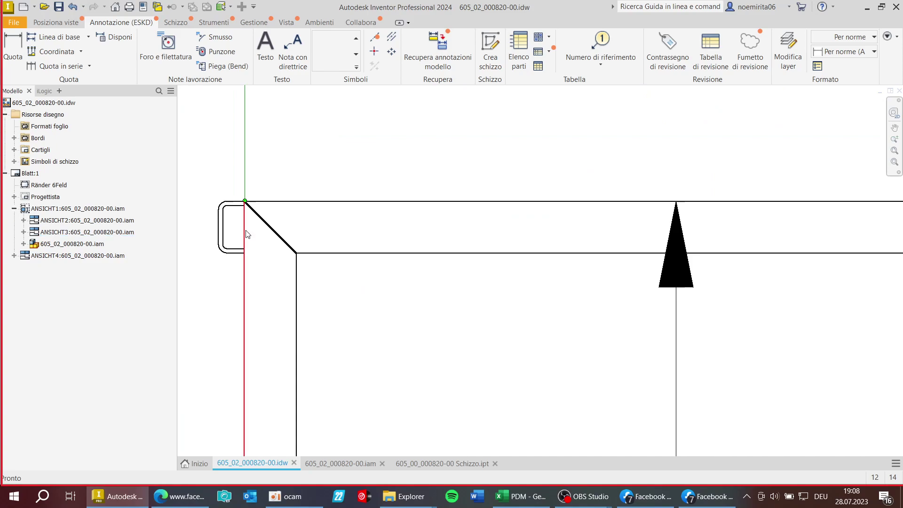
{"action": "scroll", "coordinate": [246, 234], "scroll_direction": "up", "scroll_amount": 6}
{"action": "scroll", "coordinate": [476, 205], "scroll_direction": "up", "scroll_amount": 2}
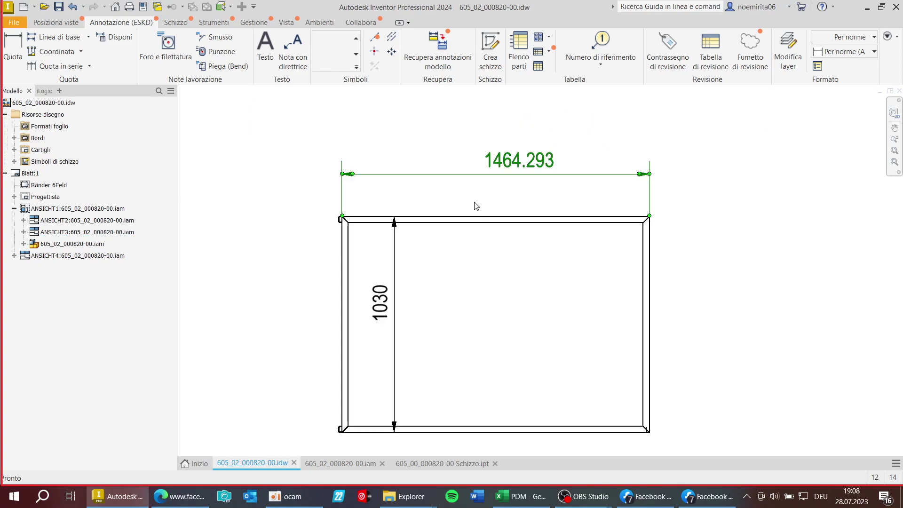
Return to the 605_02_000820-00.iam assembly at the front corner of the short top tube 1029,29:2.
{"action": "left_click", "coordinate": [359, 464]}
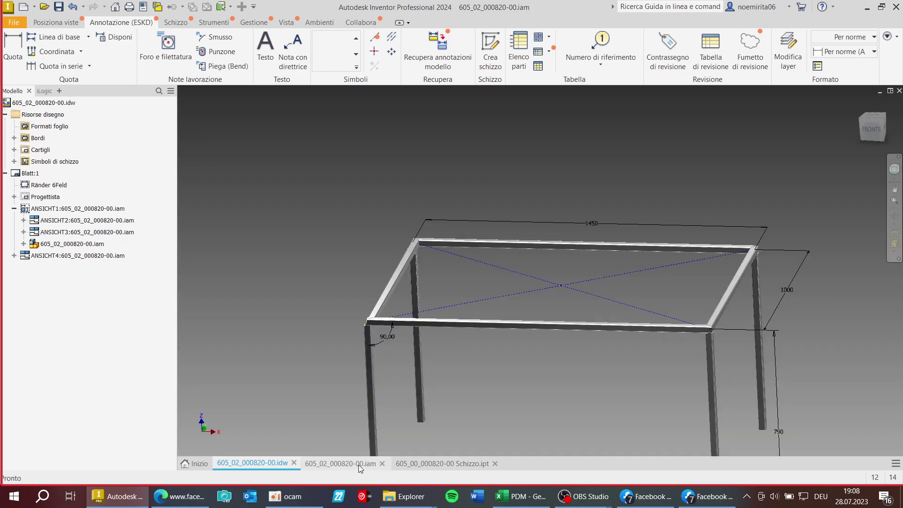
{"action": "scroll", "coordinate": [713, 298], "scroll_direction": "down", "scroll_amount": 5}
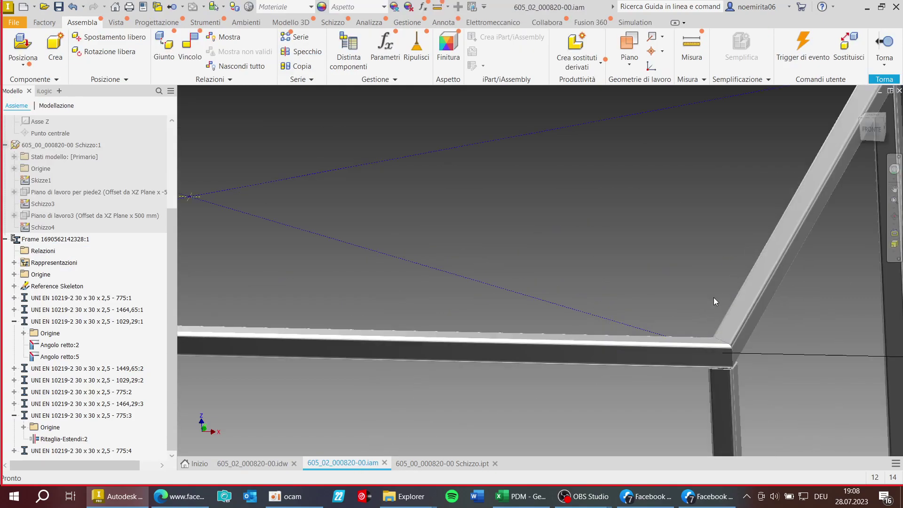
{"action": "left_click", "coordinate": [756, 291]}
{"action": "right_click", "coordinate": [755, 290]}
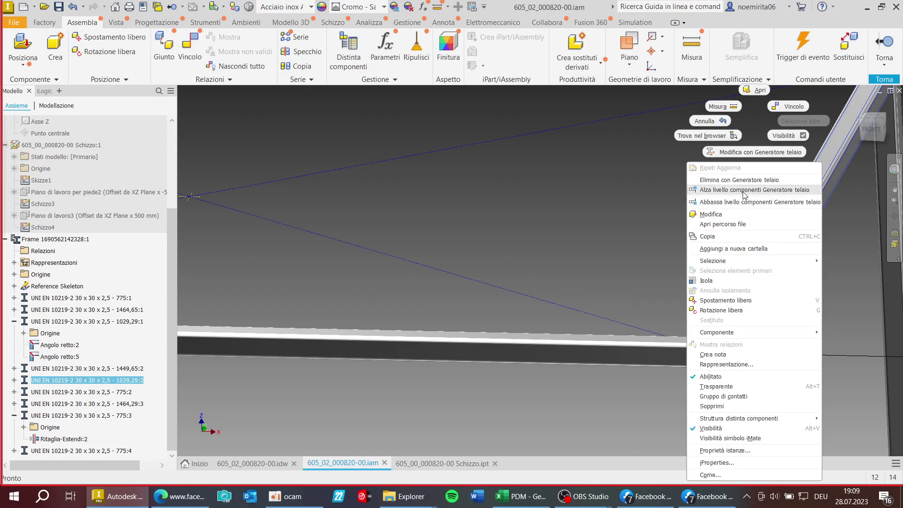
{"action": "left_click", "coordinate": [742, 153]}
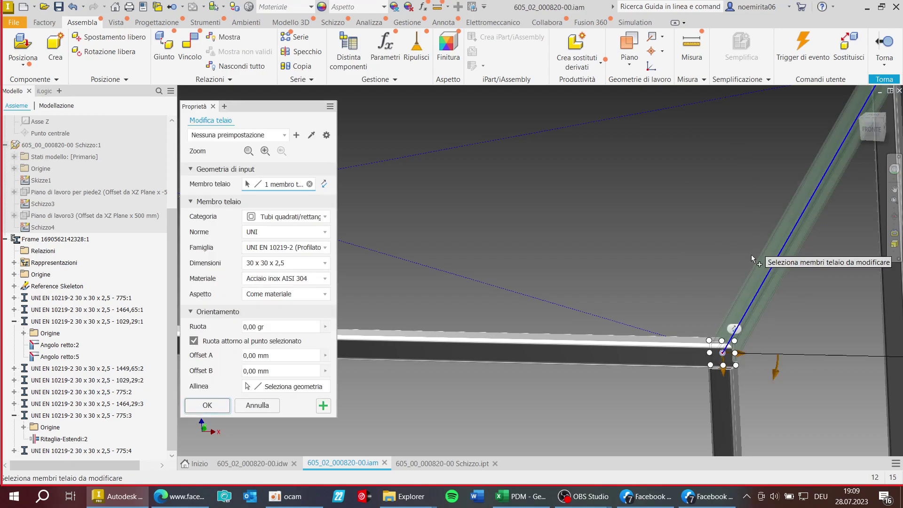
{"action": "left_click", "coordinate": [715, 354]}
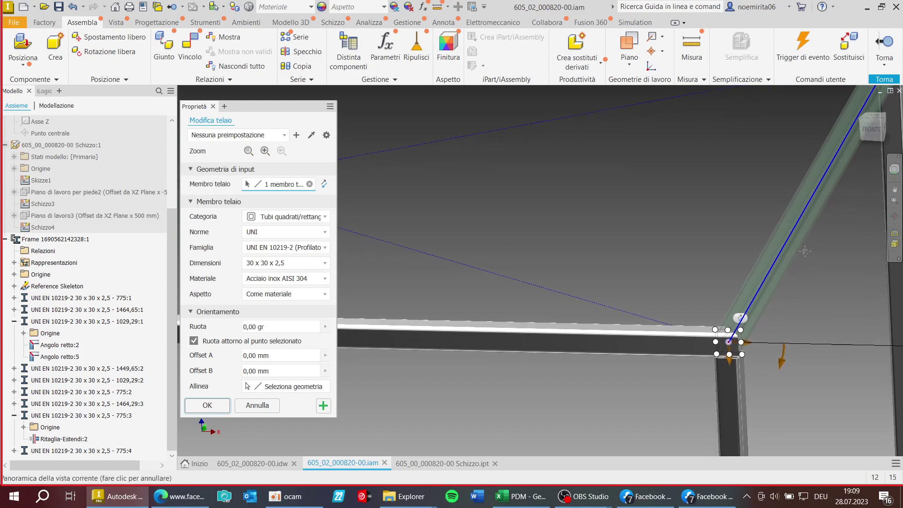
{"action": "scroll", "coordinate": [806, 247], "scroll_direction": "down", "scroll_amount": 1}
{"action": "scroll", "coordinate": [803, 252], "scroll_direction": "down", "scroll_amount": 1}
{"action": "scroll", "coordinate": [804, 255], "scroll_direction": "up", "scroll_amount": 3}
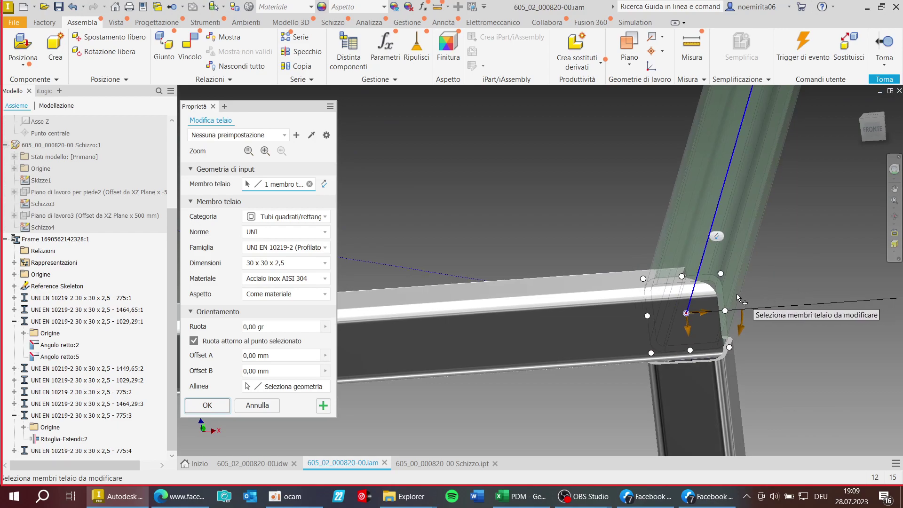
{"action": "left_click", "coordinate": [725, 310]}
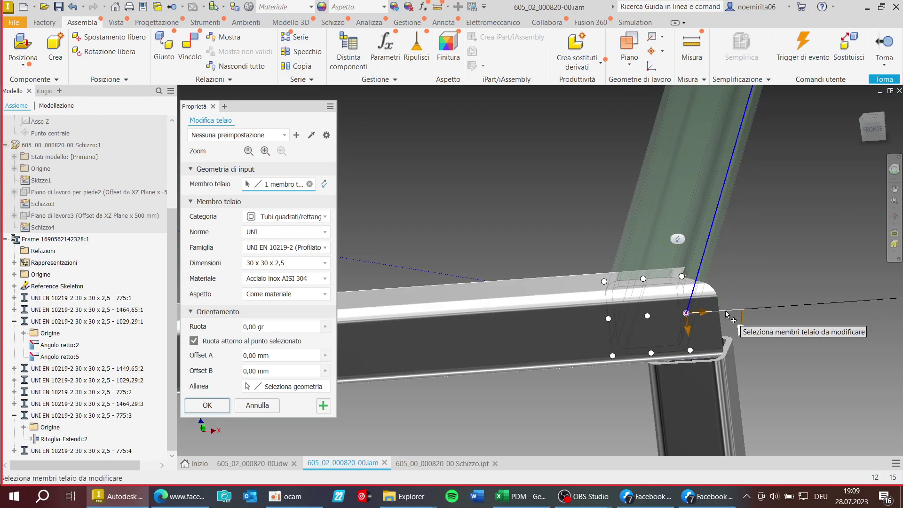
{"action": "left_click", "coordinate": [644, 280]}
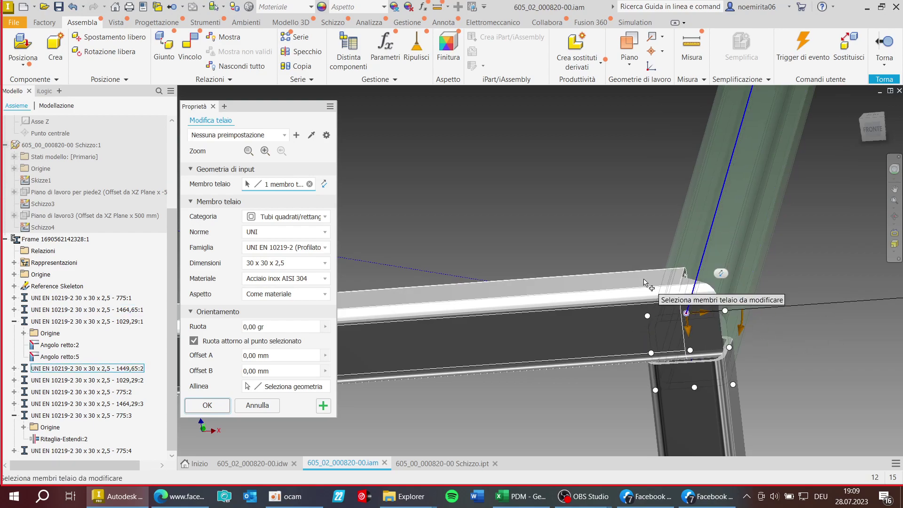
{"action": "left_click", "coordinate": [730, 351]}
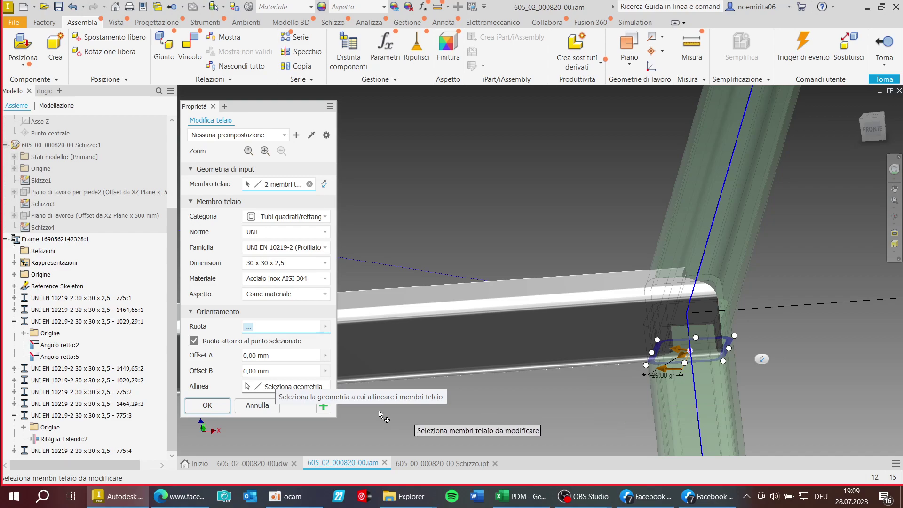
{"action": "left_click", "coordinate": [250, 407]}
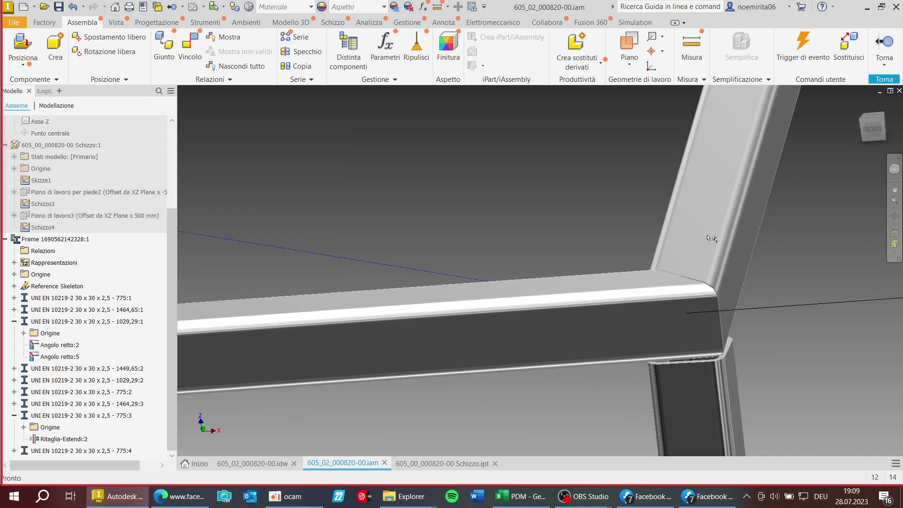
Move the insertion point of short top tube 1029,29:2 to the middle of its outer side with Frame Generator editing, shifting the tube inward.
{"action": "right_click", "coordinate": [708, 122]}
{"action": "left_click", "coordinate": [698, 153]}
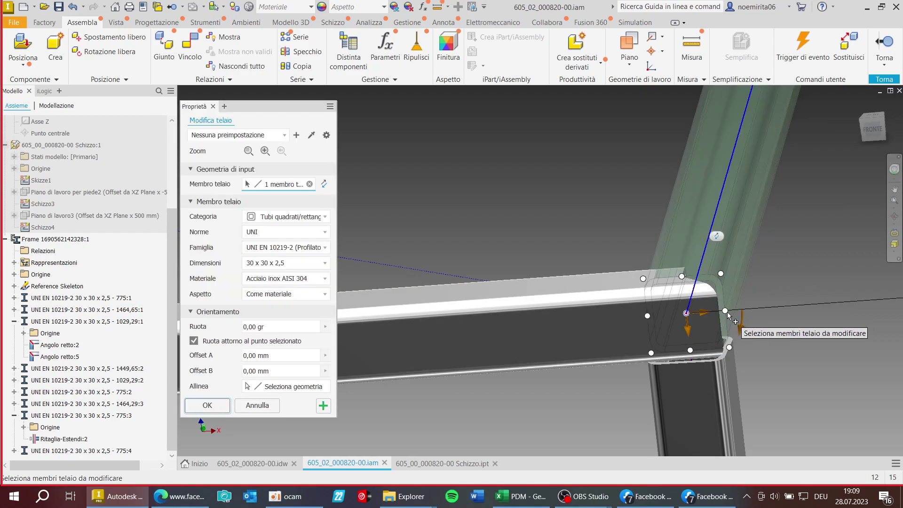
{"action": "left_click", "coordinate": [725, 312]}
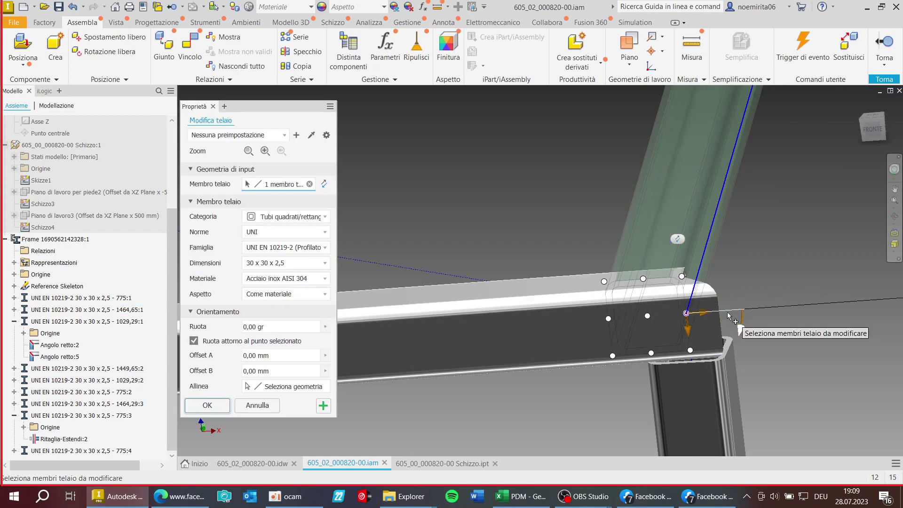
{"action": "left_click", "coordinate": [205, 406]}
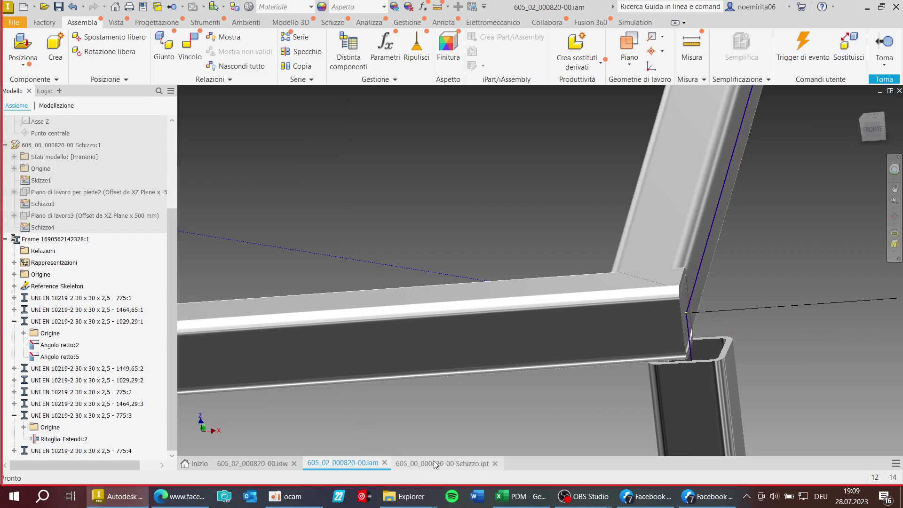
In the drawing's top view, dimension the length between the short tubes' outer edges and delete the old overall length dimension.
{"action": "left_click", "coordinate": [272, 463]}
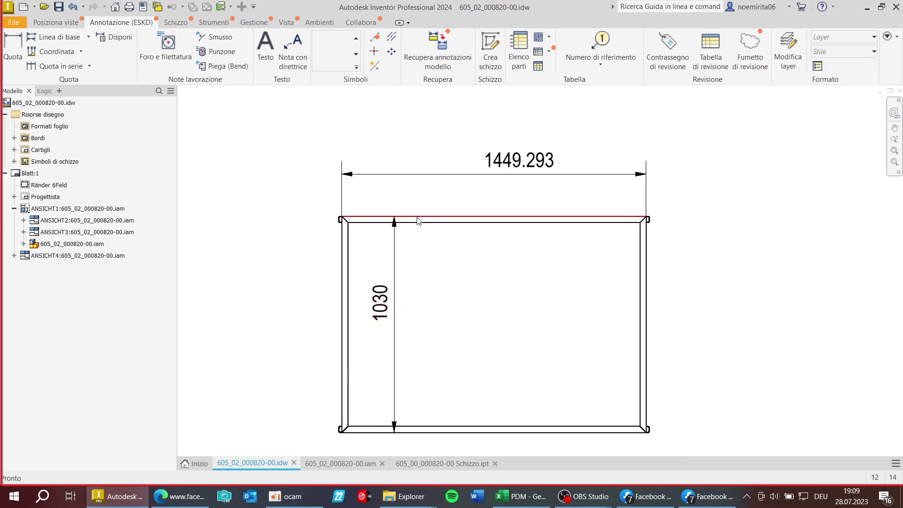
{"action": "scroll", "coordinate": [438, 216], "scroll_direction": "up", "scroll_amount": 2}
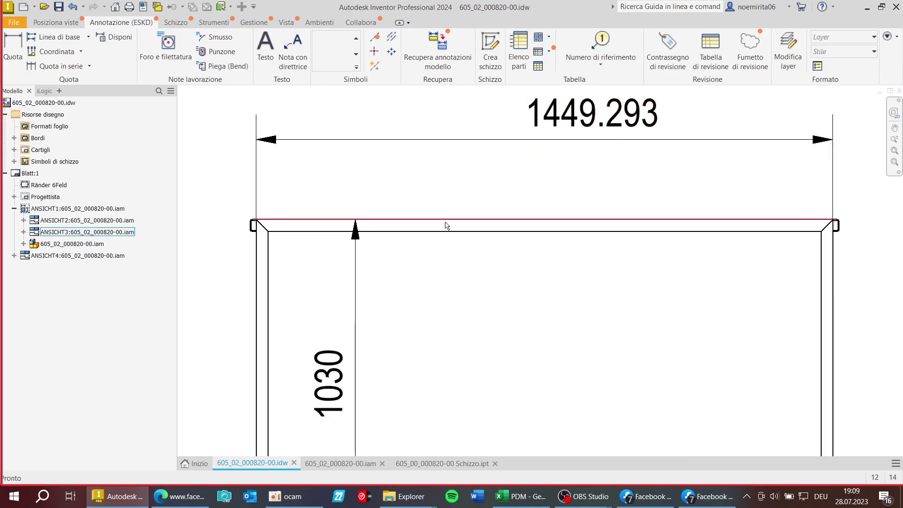
{"action": "left_click", "coordinate": [13, 48]}
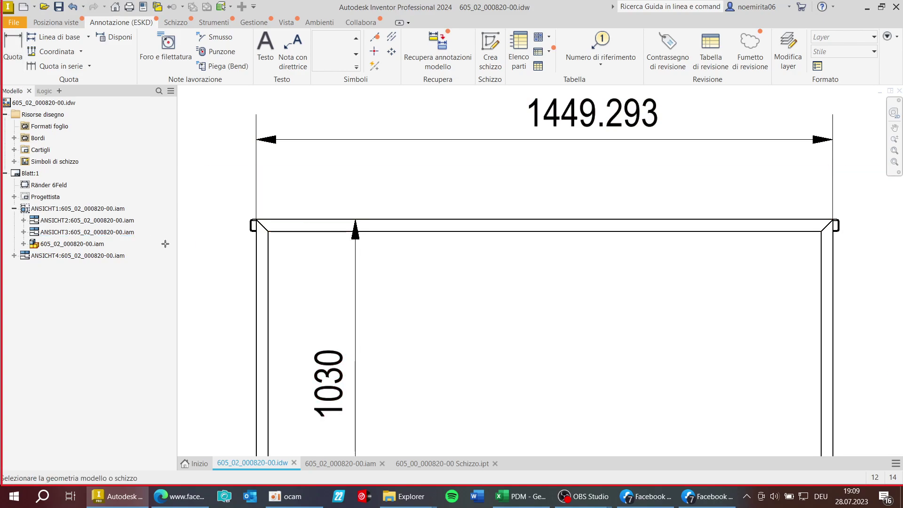
{"action": "left_click", "coordinate": [256, 289]}
{"action": "left_click", "coordinate": [822, 293]}
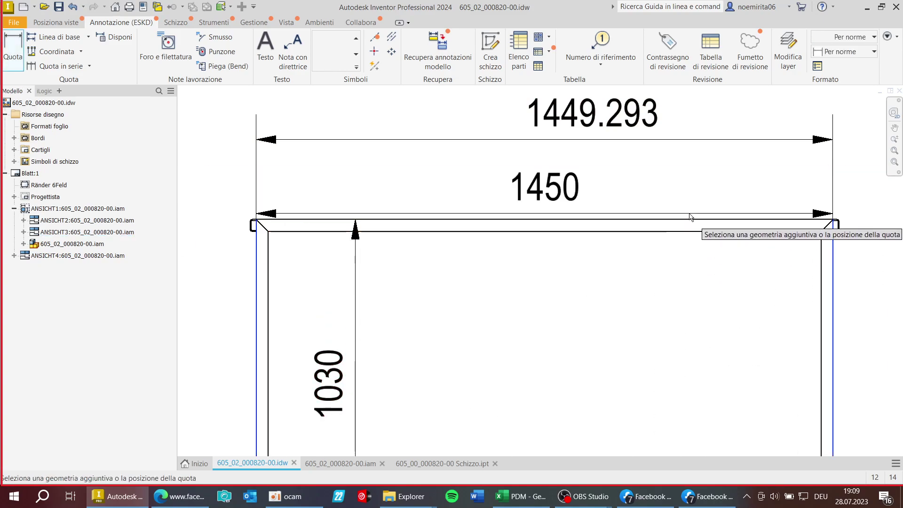
{"action": "left_click", "coordinate": [671, 193]}
{"action": "right_click", "coordinate": [560, 285]}
{"action": "left_click", "coordinate": [588, 281]}
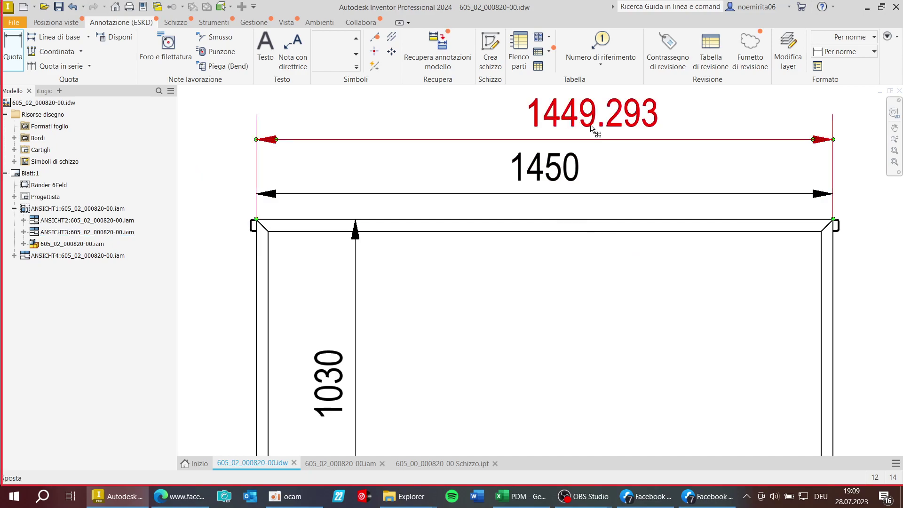
{"action": "key", "text": "Delete"}
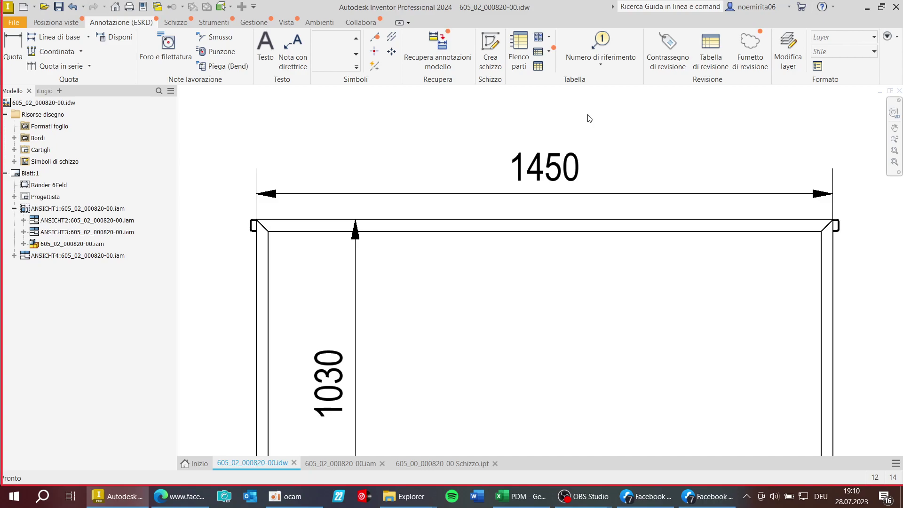
Return from the drawing to the 605_02_000820-00.iam assembly.
{"action": "scroll", "coordinate": [608, 229], "scroll_direction": "down", "scroll_amount": 2}
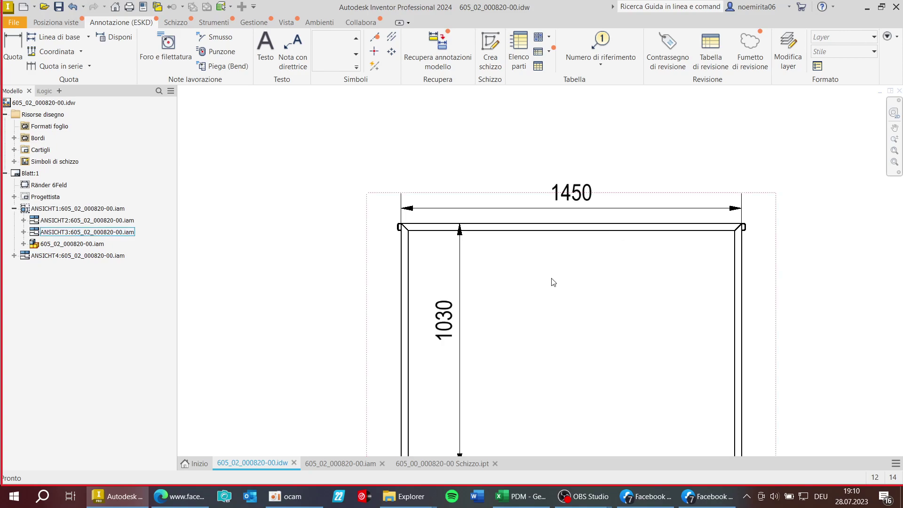
{"action": "scroll", "coordinate": [289, 238], "scroll_direction": "up", "scroll_amount": 5}
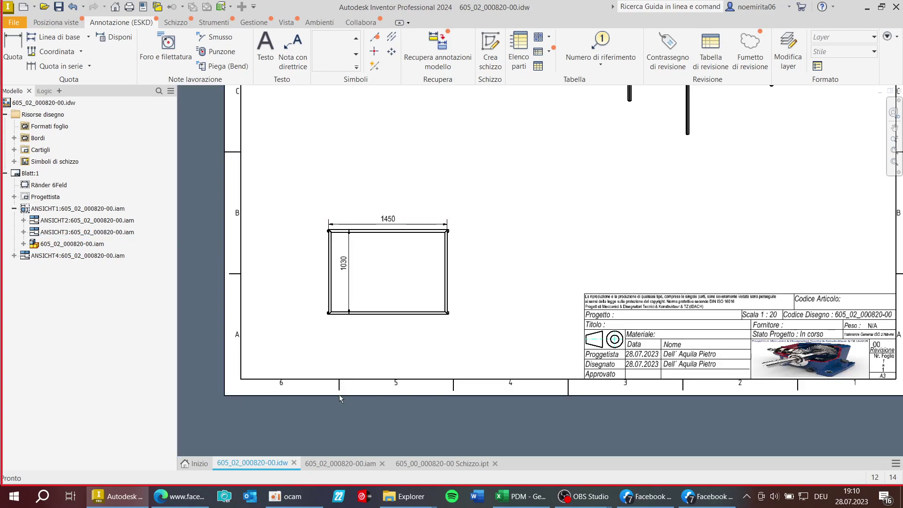
{"action": "left_click", "coordinate": [345, 463]}
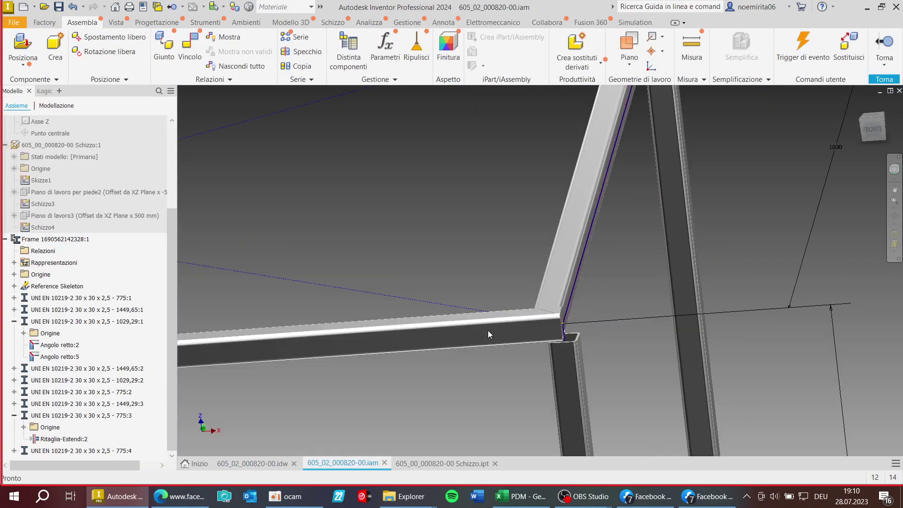
Finish in-place editing, return to the top-level assembly, and show the underside of a corner where a leg meets the top tubes.
{"action": "scroll", "coordinate": [488, 331], "scroll_direction": "up", "scroll_amount": 8}
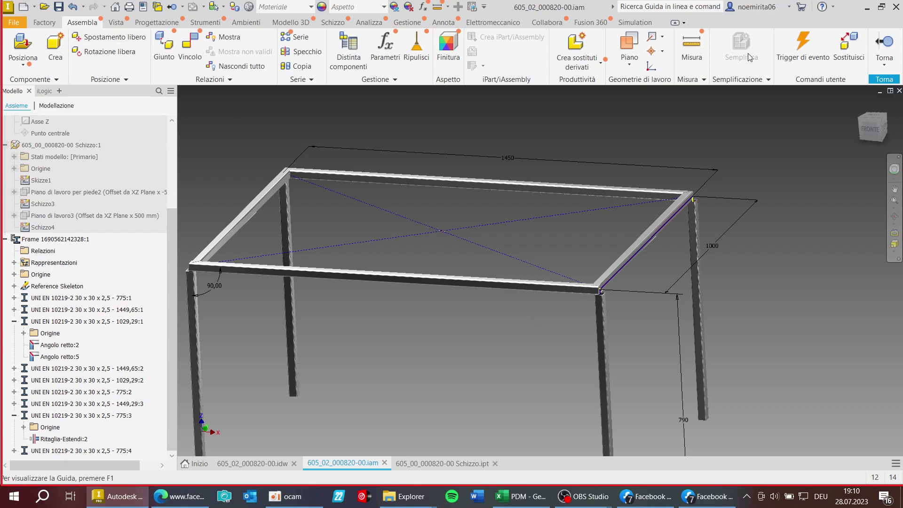
{"action": "left_click", "coordinate": [884, 47]}
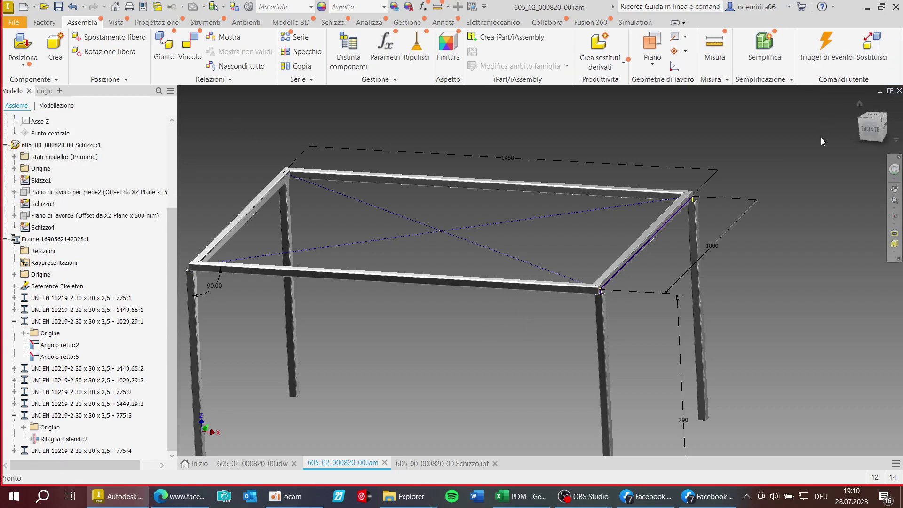
{"action": "key", "text": "Page_Up"}
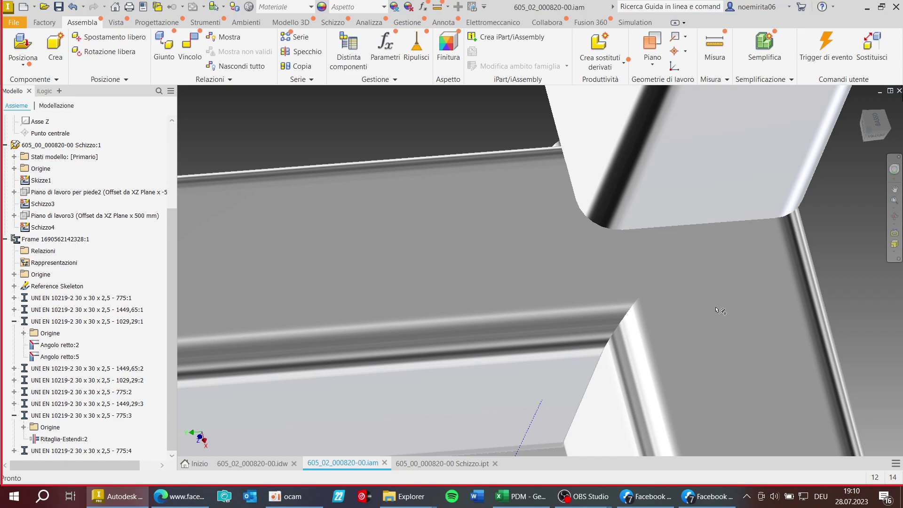
{"action": "scroll", "coordinate": [578, 225], "scroll_direction": "down", "scroll_amount": 2}
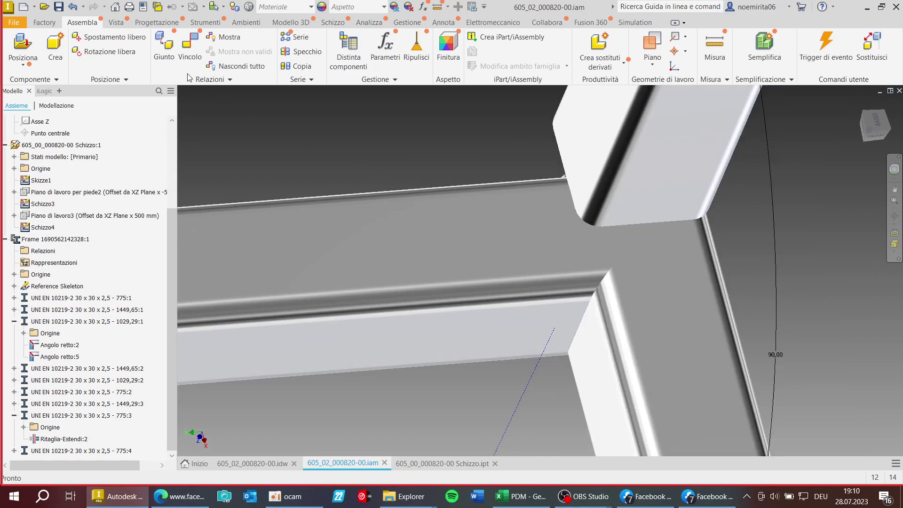
{"action": "left_click", "coordinate": [116, 22]}
{"action": "left_click", "coordinate": [143, 24]}
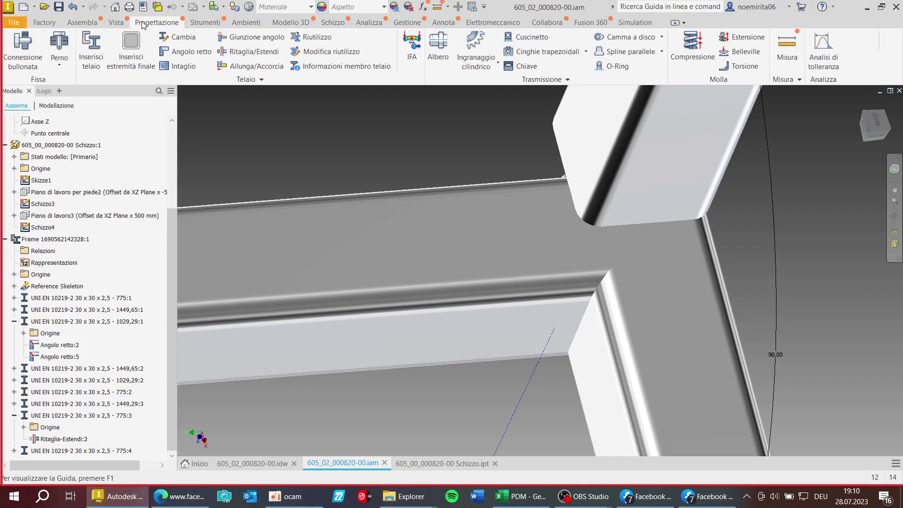
{"action": "scroll", "coordinate": [350, 118], "scroll_direction": "down", "scroll_amount": 2}
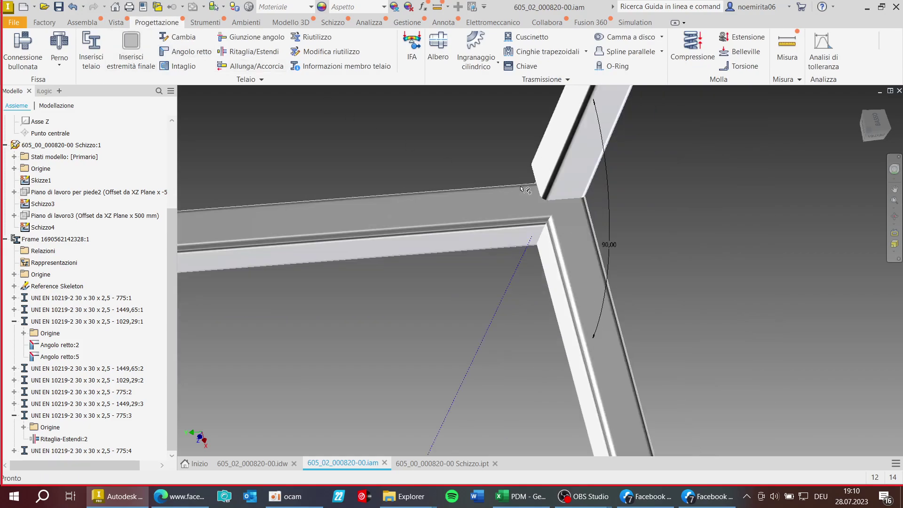
{"action": "left_click", "coordinate": [206, 24]}
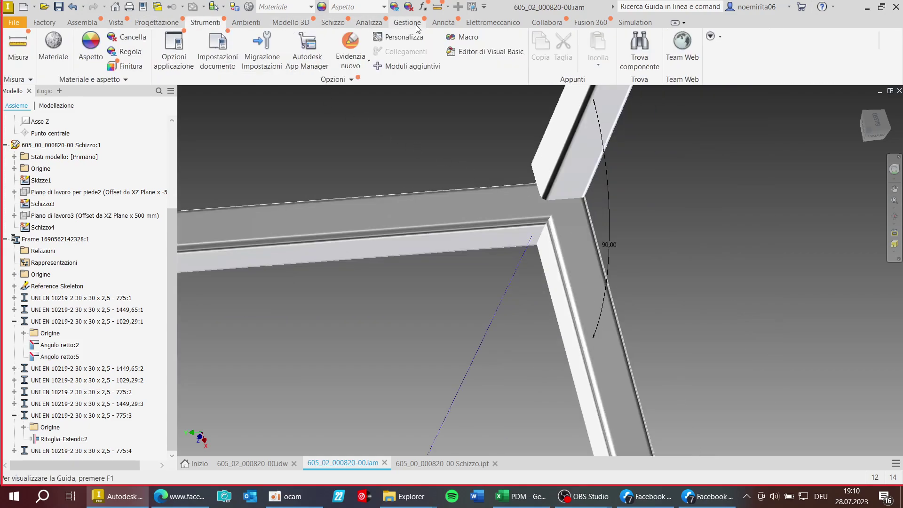
{"action": "left_click", "coordinate": [547, 22]}
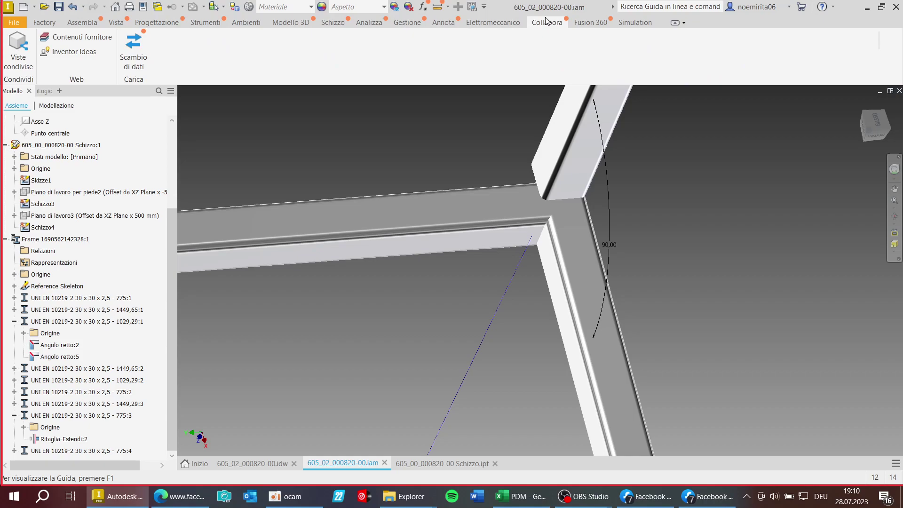
{"action": "left_click", "coordinate": [486, 24]}
{"action": "left_click", "coordinate": [444, 22]}
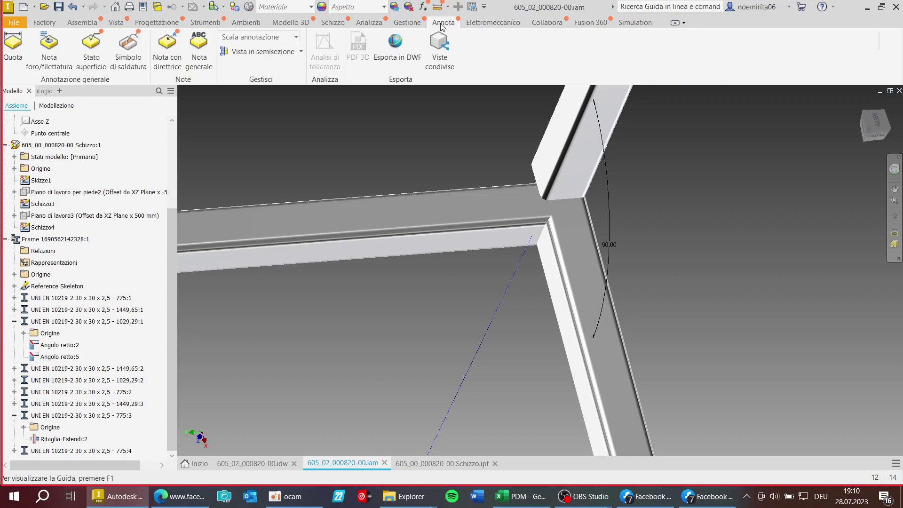
{"action": "left_click", "coordinate": [406, 24]}
{"action": "left_click", "coordinate": [371, 23]}
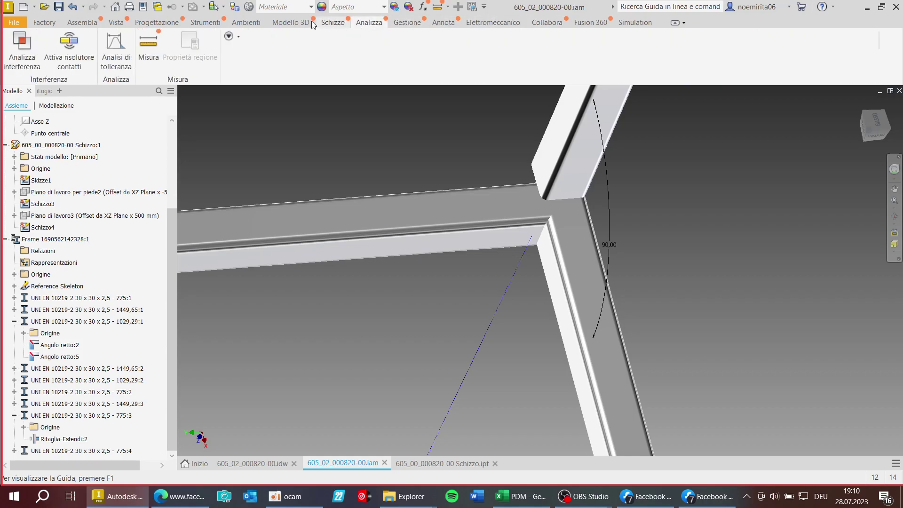
{"action": "left_click", "coordinate": [339, 23]}
{"action": "left_click", "coordinate": [296, 24]}
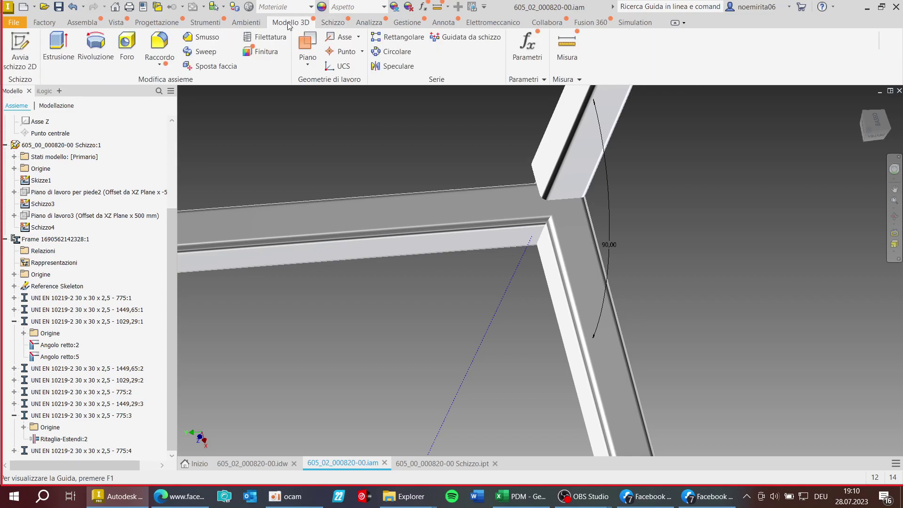
Convert the assembly to a weldment with the ISO standard, weld bead material Acciaio AISI 1006 85 HR and BOM structure Inseparabile.
{"action": "left_click", "coordinate": [246, 23]}
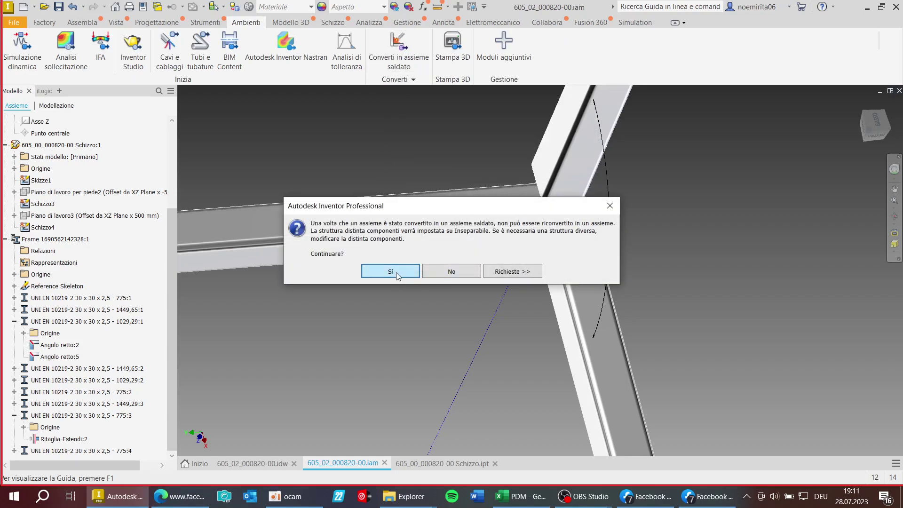
{"action": "left_click", "coordinate": [396, 272]}
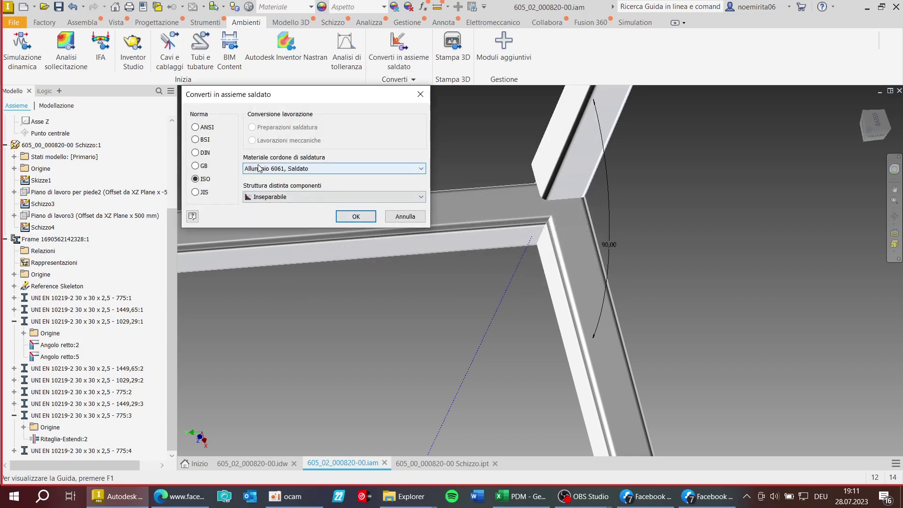
{"action": "left_click", "coordinate": [292, 168]}
{"action": "scroll", "coordinate": [297, 199], "scroll_direction": "down", "scroll_amount": 2}
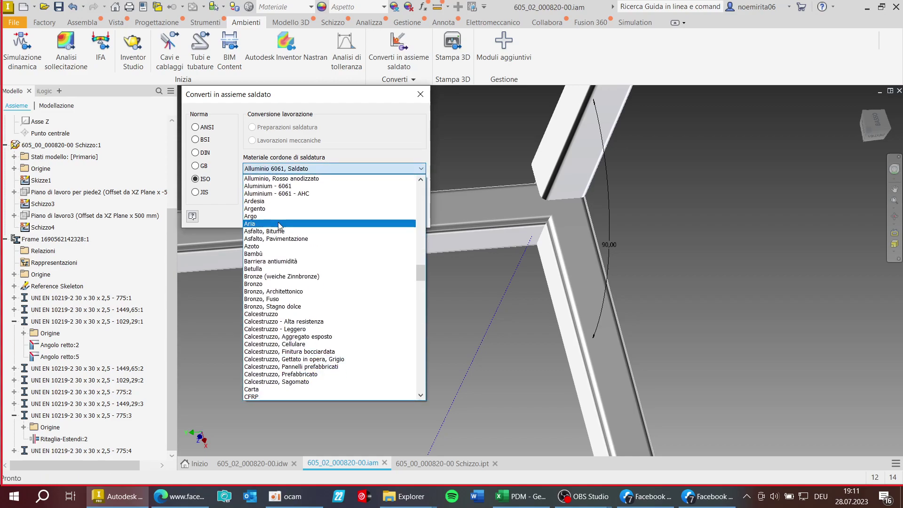
{"action": "scroll", "coordinate": [298, 282], "scroll_direction": "down", "scroll_amount": 3}
{"action": "scroll", "coordinate": [298, 313], "scroll_direction": "down", "scroll_amount": 5}
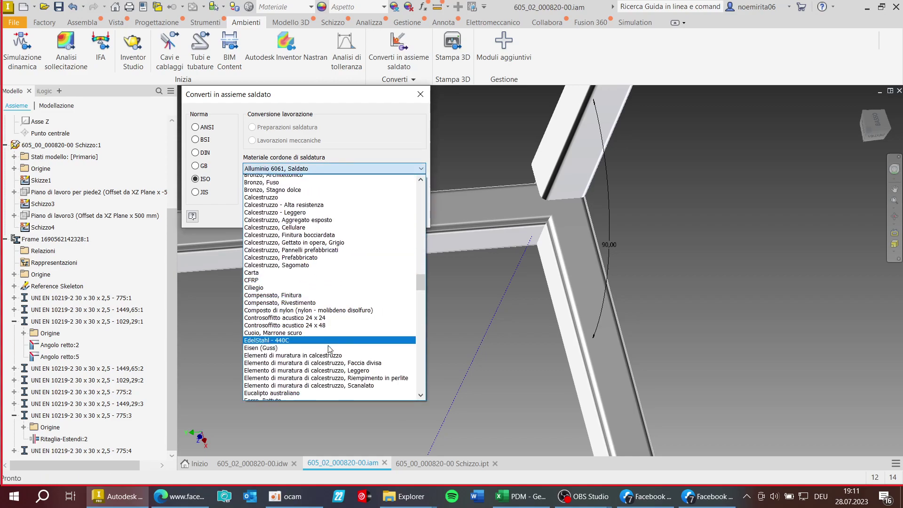
{"action": "scroll", "coordinate": [328, 349], "scroll_direction": "down", "scroll_amount": 6}
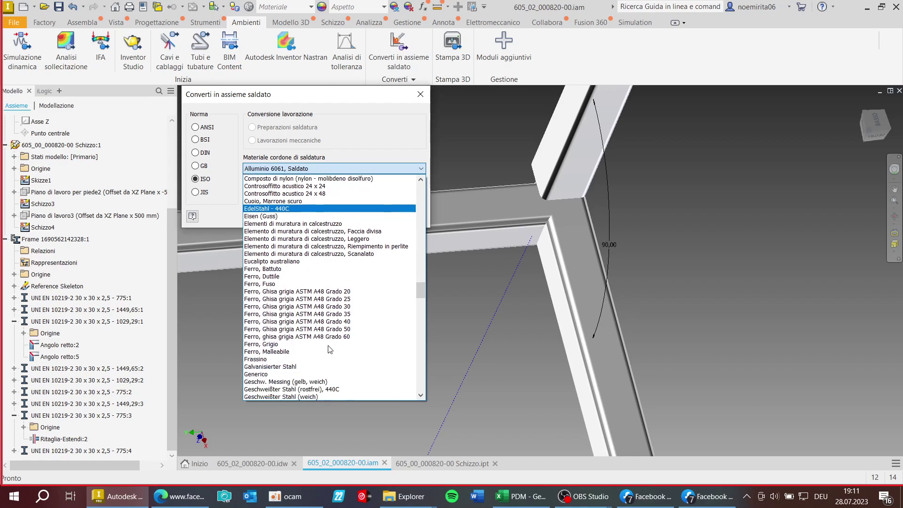
{"action": "scroll", "coordinate": [328, 349], "scroll_direction": "down", "scroll_amount": 6}
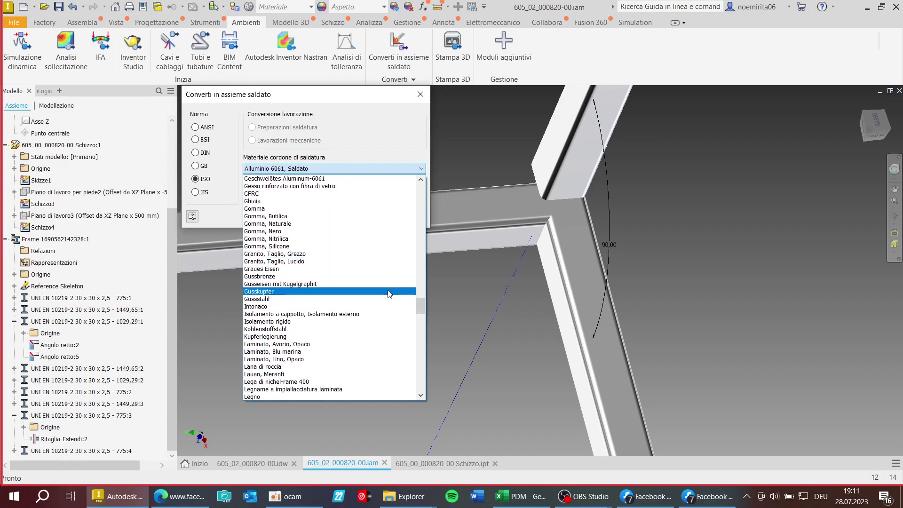
{"action": "left_click_drag", "start_coordinate": [422, 306], "coordinate": [429, 271]}
{"action": "key", "text": "Home"}
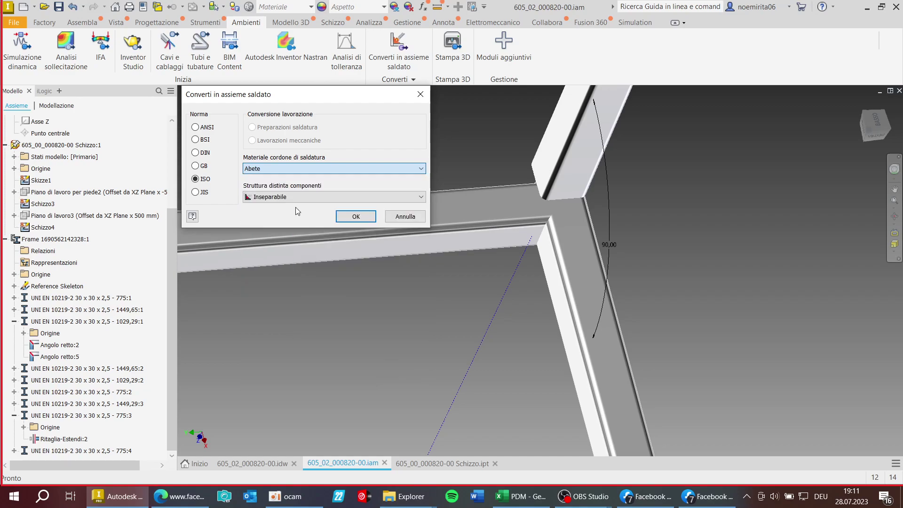
{"action": "left_click", "coordinate": [296, 209]}
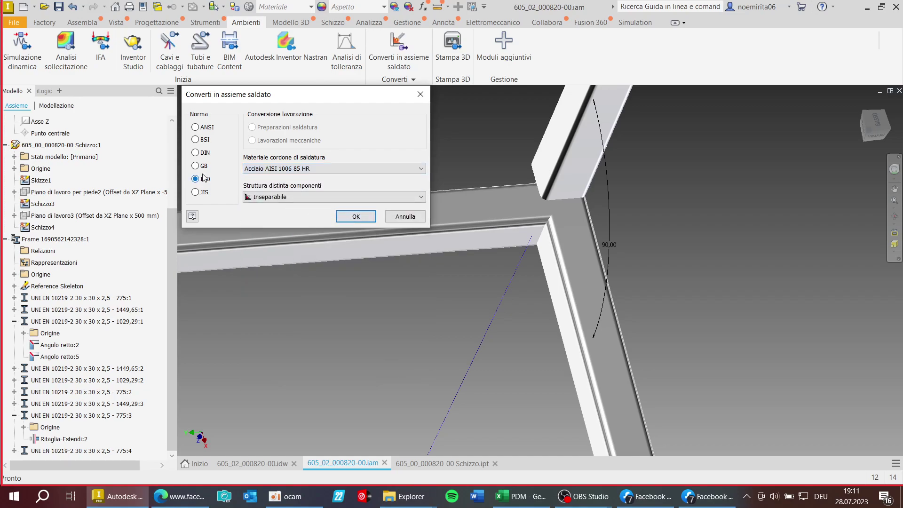
{"action": "left_click", "coordinate": [354, 217]}
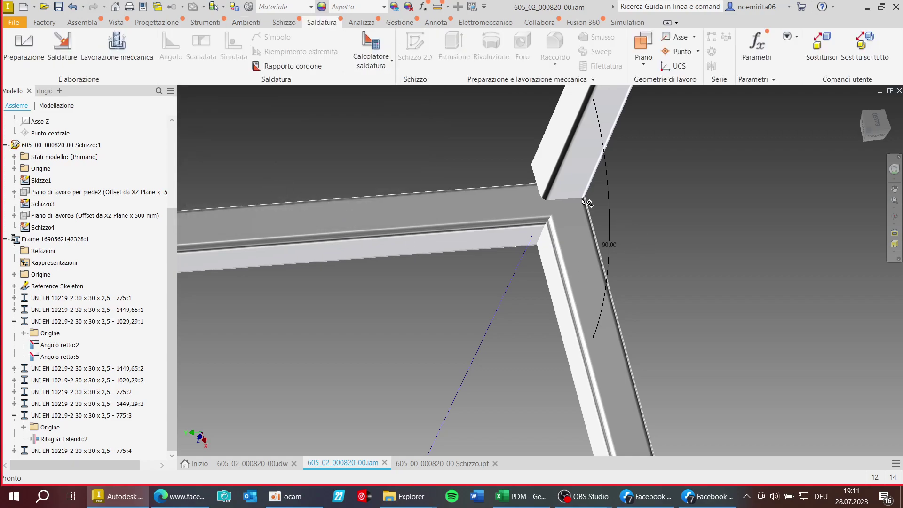
Activate the weldment's welds and set up a fillet weld with size 3 mm, measured as throat thickness.
{"action": "scroll", "coordinate": [612, 264], "scroll_direction": "down", "scroll_amount": 5}
{"action": "scroll", "coordinate": [617, 284], "scroll_direction": "up", "scroll_amount": 5}
{"action": "scroll", "coordinate": [616, 284], "scroll_direction": "down", "scroll_amount": 5}
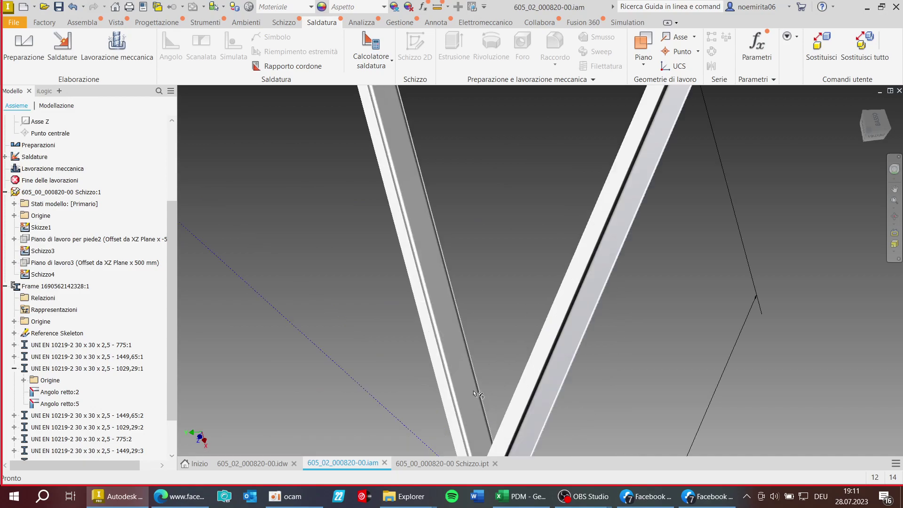
{"action": "scroll", "coordinate": [413, 155], "scroll_direction": "up", "scroll_amount": 6}
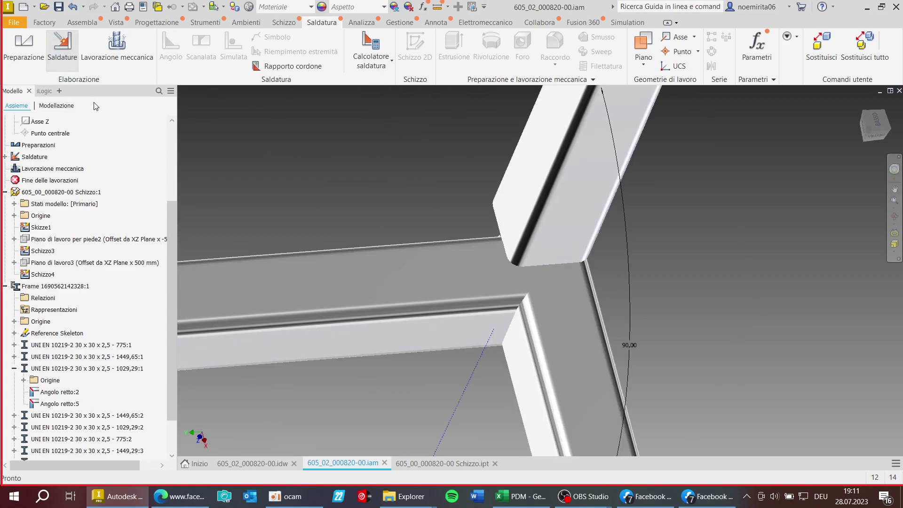
{"action": "left_click", "coordinate": [62, 46]}
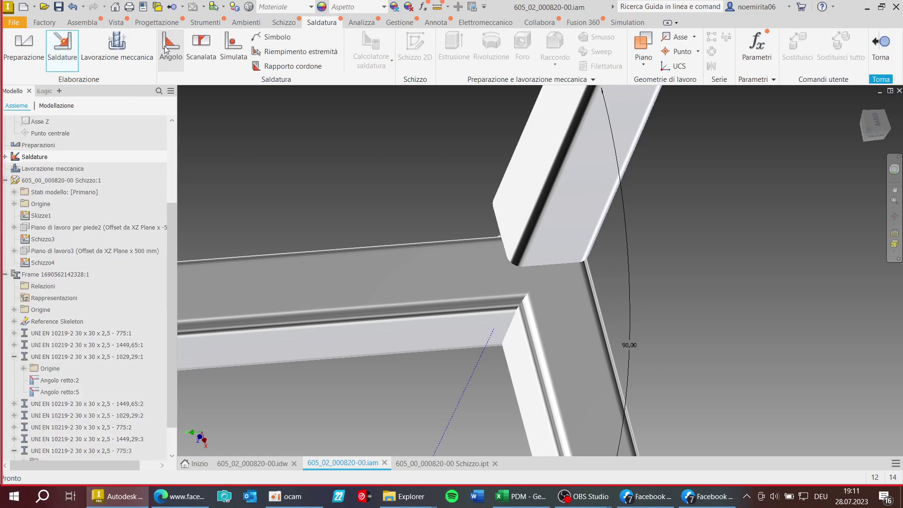
{"action": "left_click", "coordinate": [171, 47]}
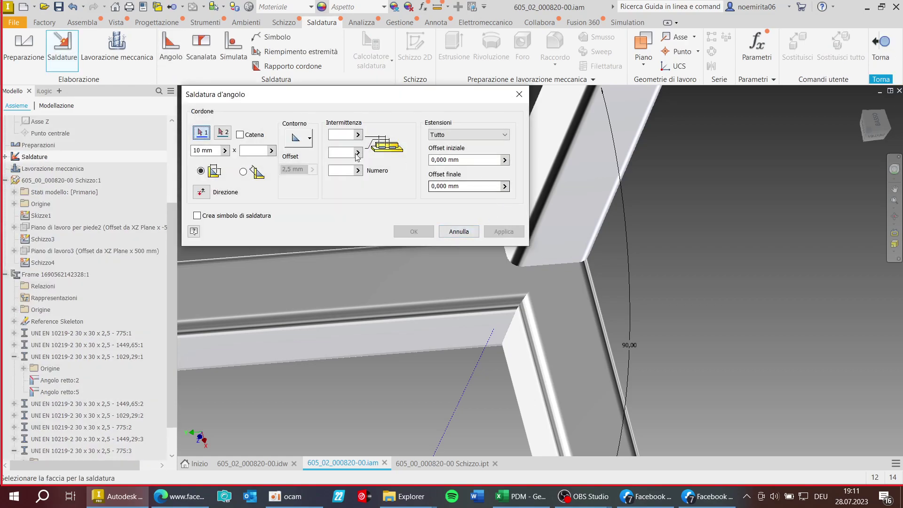
{"action": "left_click", "coordinate": [243, 173]}
{"action": "left_click", "coordinate": [213, 151]}
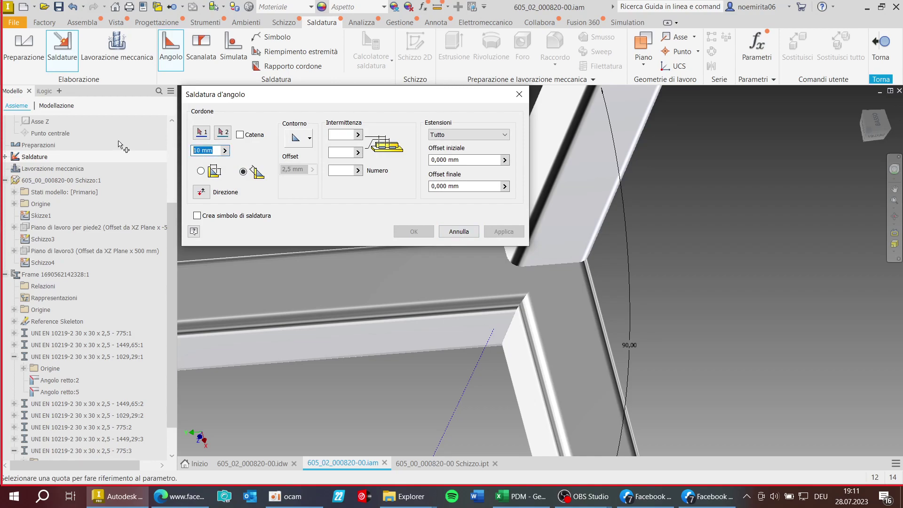
{"action": "type", "text": "3"}
{"action": "left_click", "coordinate": [196, 134]}
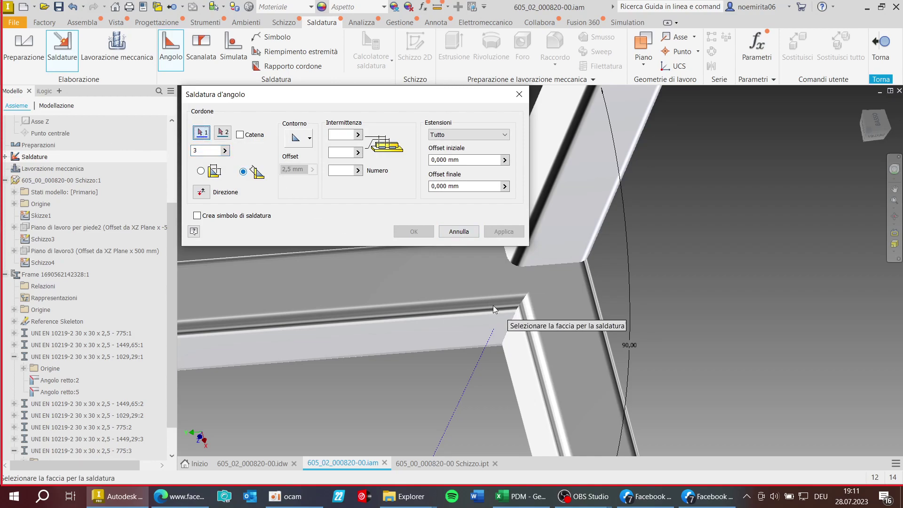
{"action": "left_click", "coordinate": [546, 299]}
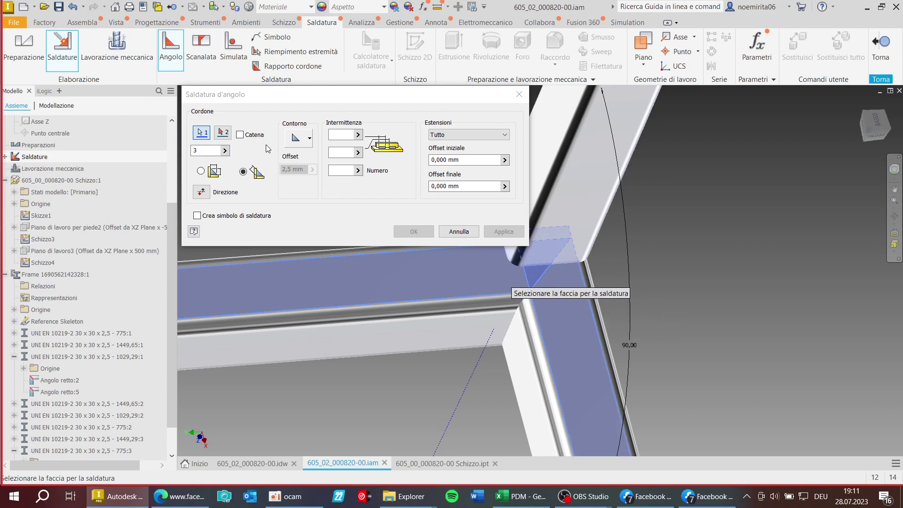
{"action": "left_click", "coordinate": [229, 135]}
{"action": "left_click", "coordinate": [578, 238]}
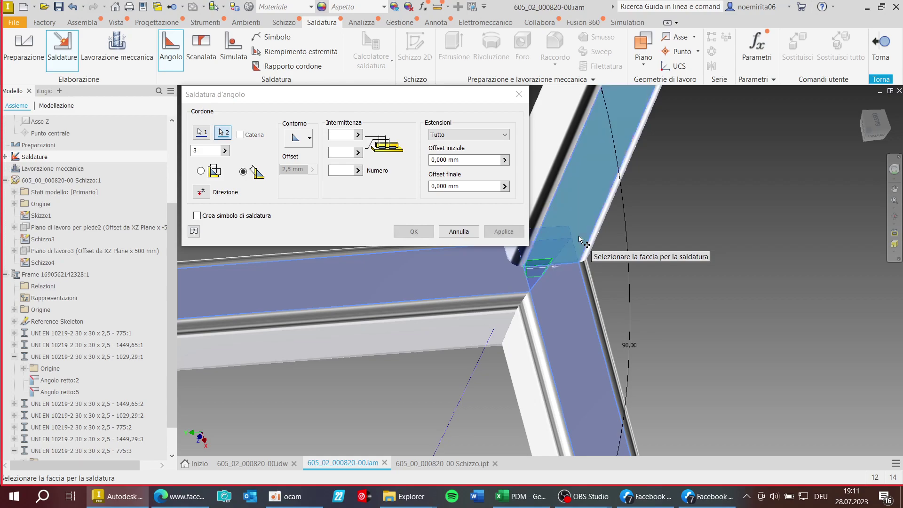
{"action": "scroll", "coordinate": [593, 273], "scroll_direction": "up", "scroll_amount": 3}
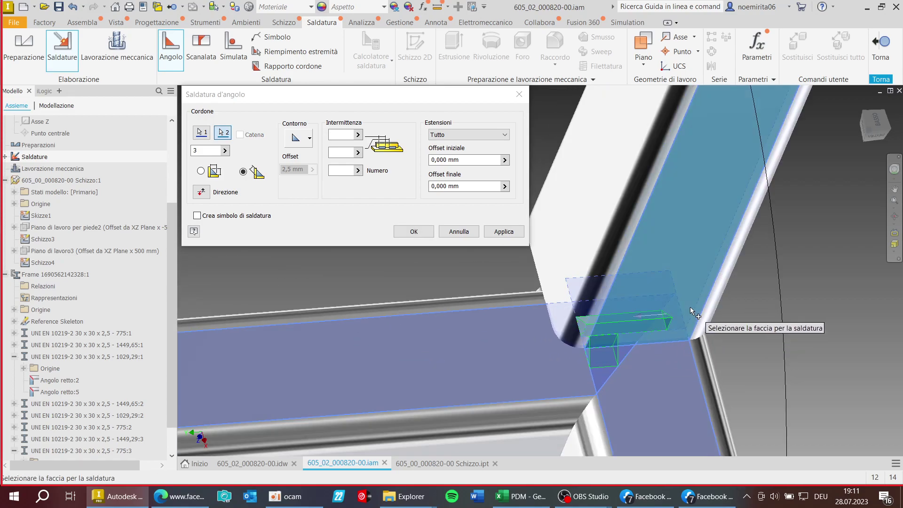
{"action": "left_click", "coordinate": [455, 231]}
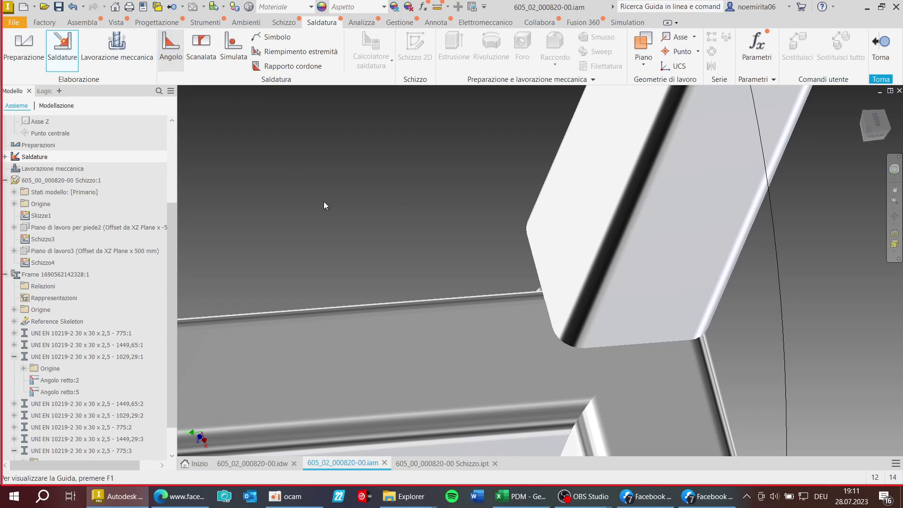
Select the underside faces of the two top tubes meeting at the corner as the fillet weld's first face set.
{"action": "key", "text": "Return"}
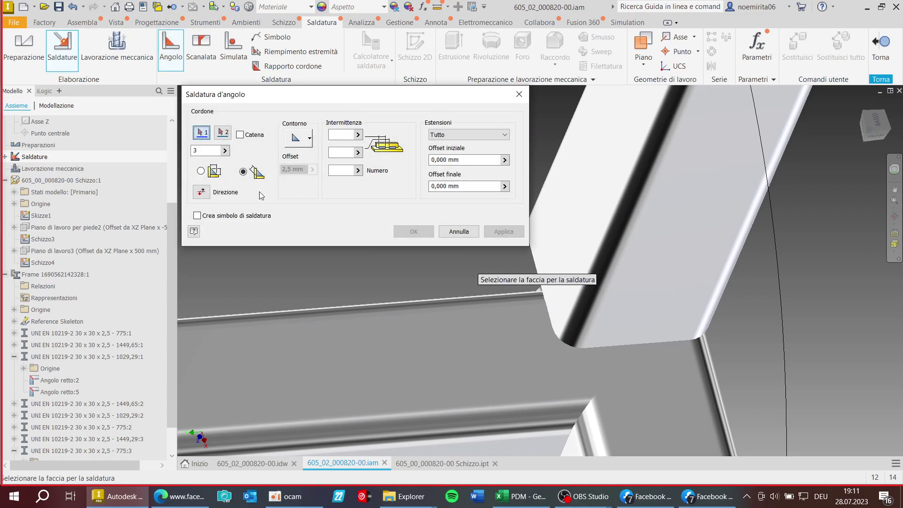
{"action": "left_click", "coordinate": [407, 336]}
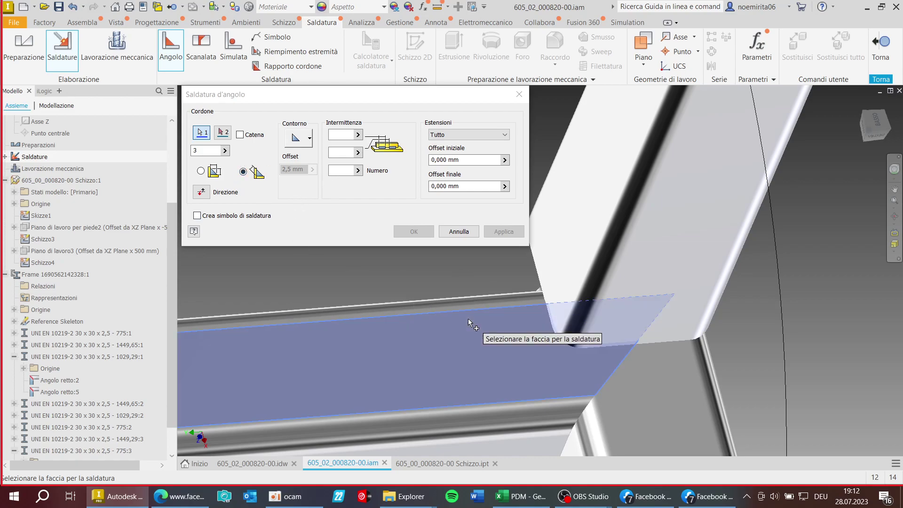
{"action": "scroll", "coordinate": [457, 312], "scroll_direction": "down", "scroll_amount": 3}
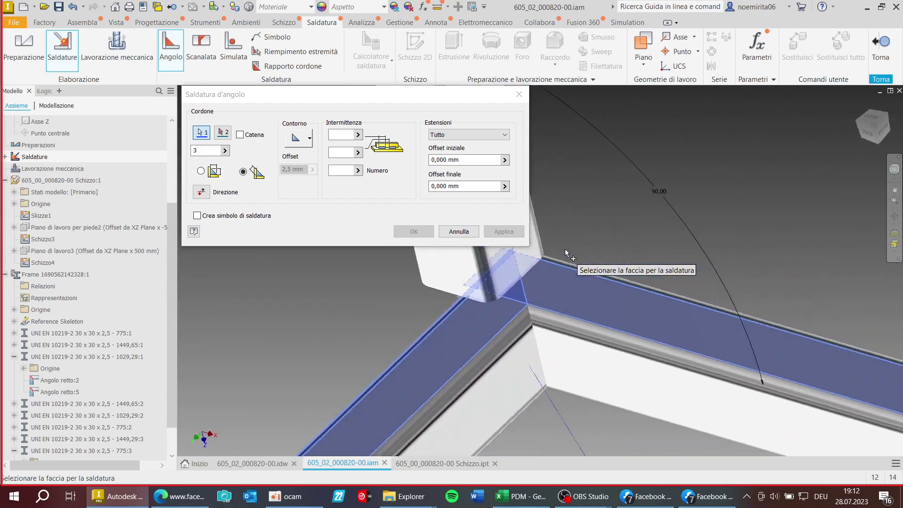
{"action": "left_click", "coordinate": [582, 266]}
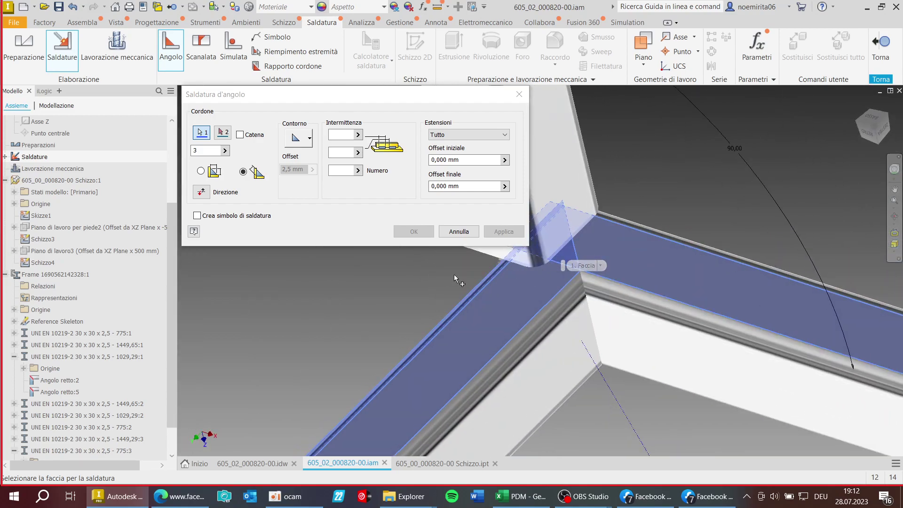
Select the leg's two flat outer faces and the rounded edge between them as the second face set, and create the 3 mm fillet weld.
{"action": "left_click", "coordinate": [224, 133]}
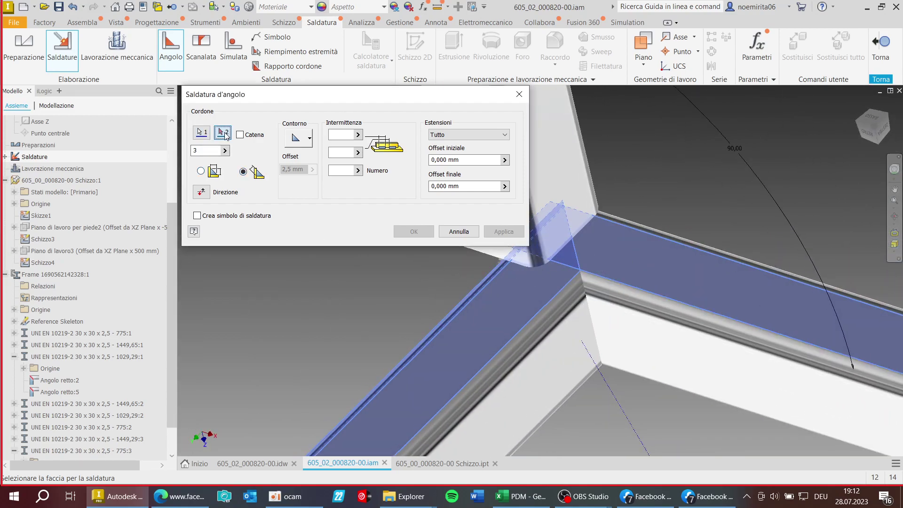
{"action": "left_click", "coordinate": [572, 184]}
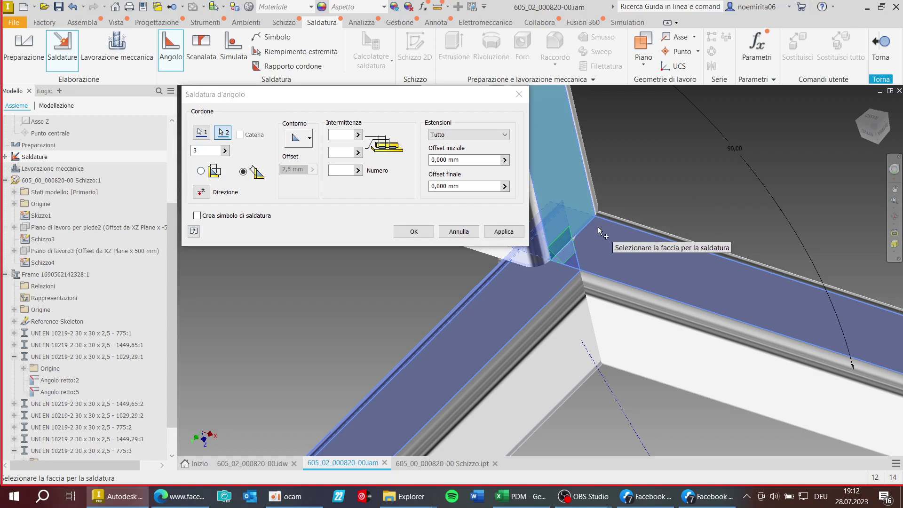
{"action": "scroll", "coordinate": [597, 227], "scroll_direction": "down", "scroll_amount": 2}
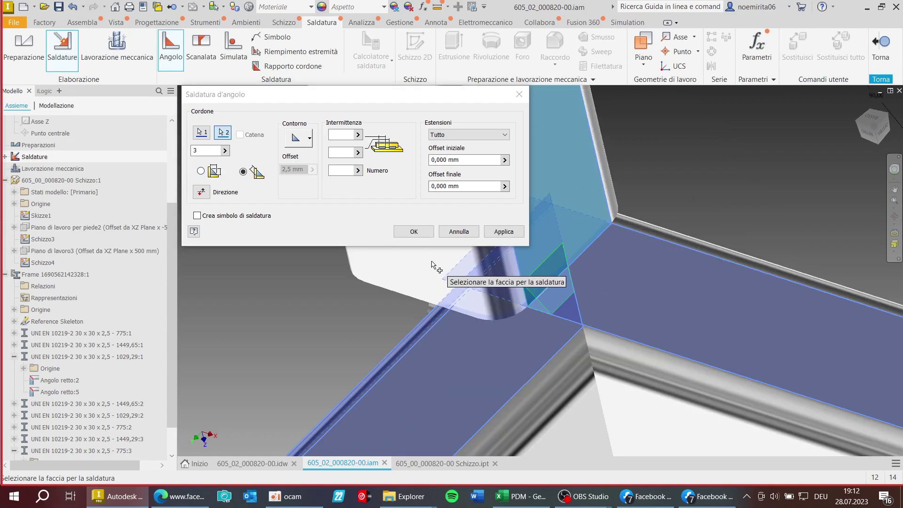
{"action": "left_click", "coordinate": [439, 280]}
{"action": "left_click", "coordinate": [488, 309]}
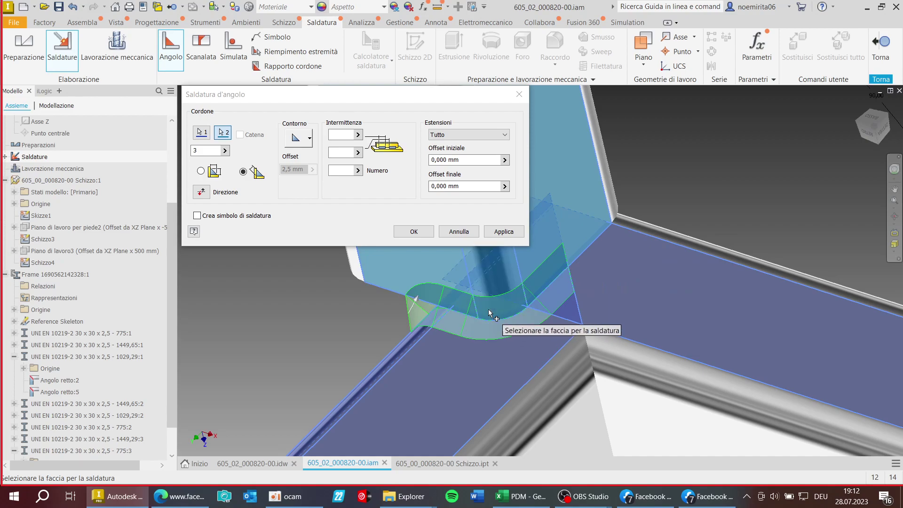
{"action": "left_click", "coordinate": [402, 232]}
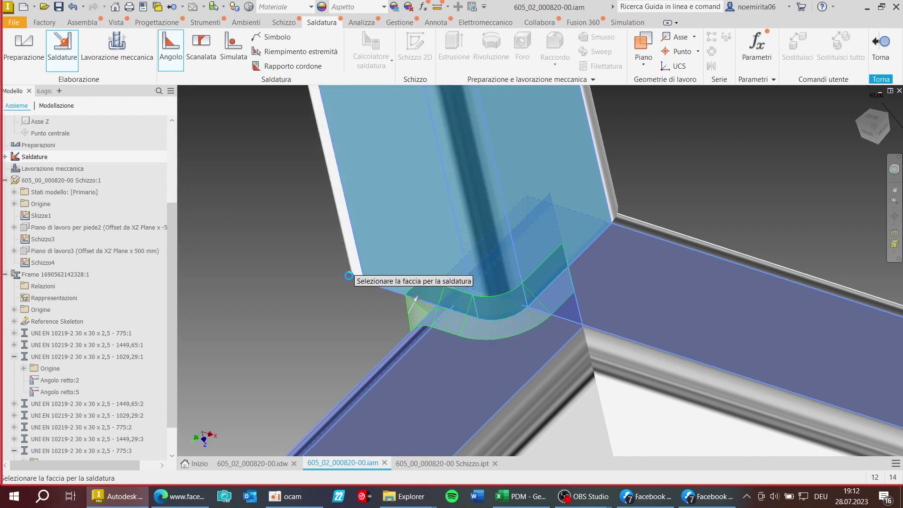
Set the weld bead's appearance to Saldatura - Acciaio dolce in its iProperties and inspect the bead at the corner.
{"action": "right_click", "coordinate": [444, 313]}
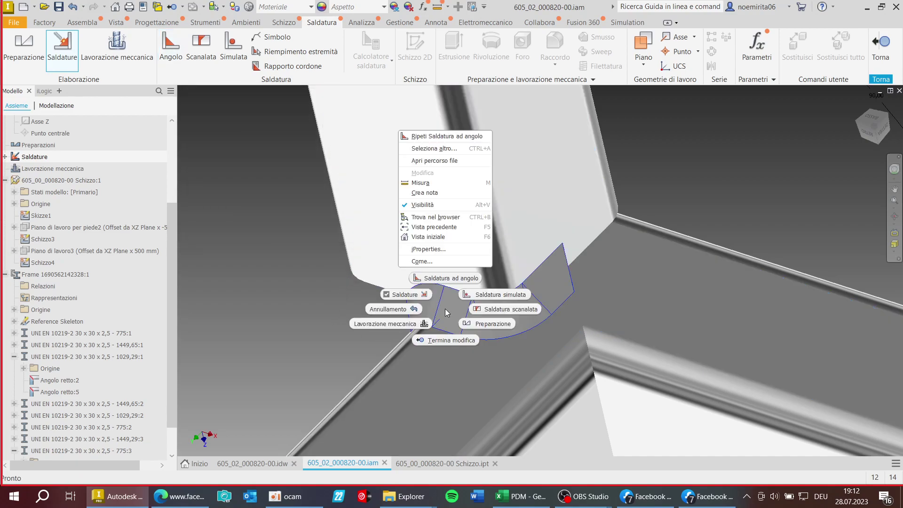
{"action": "left_click", "coordinate": [428, 249]}
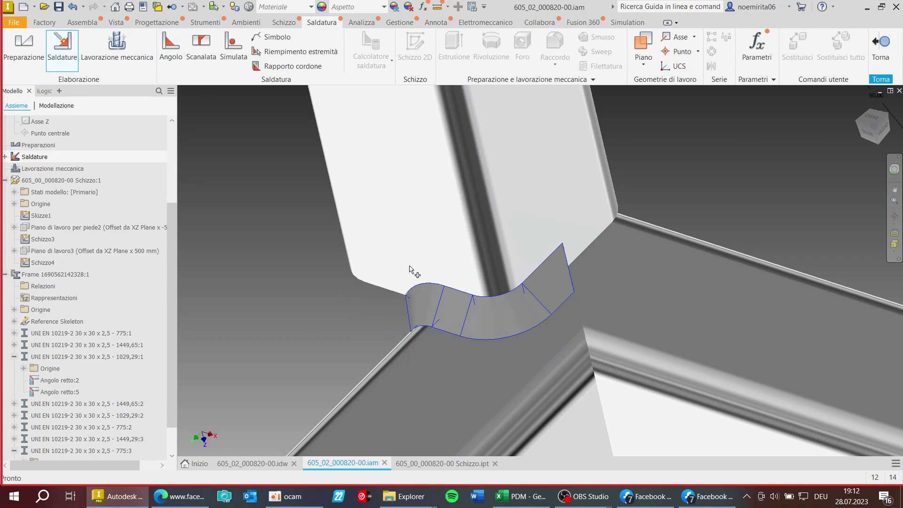
{"action": "left_click", "coordinate": [292, 50]}
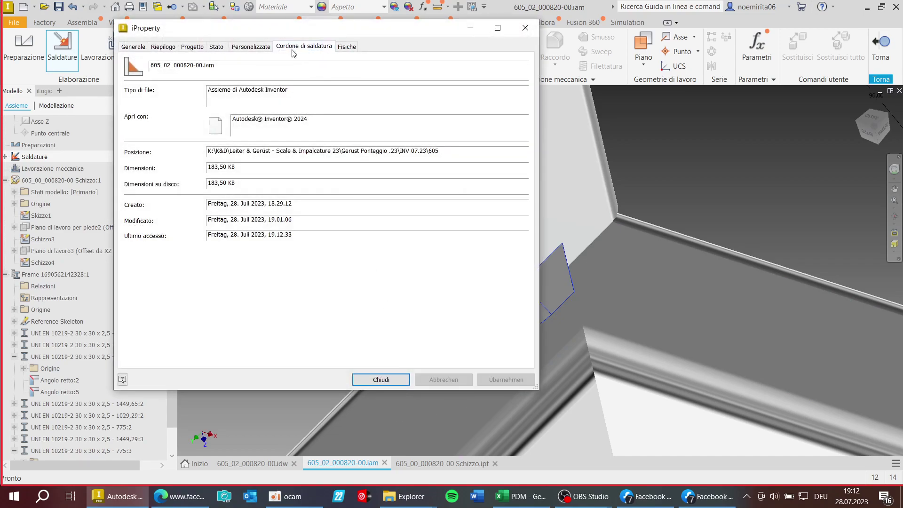
{"action": "left_click", "coordinate": [201, 112]}
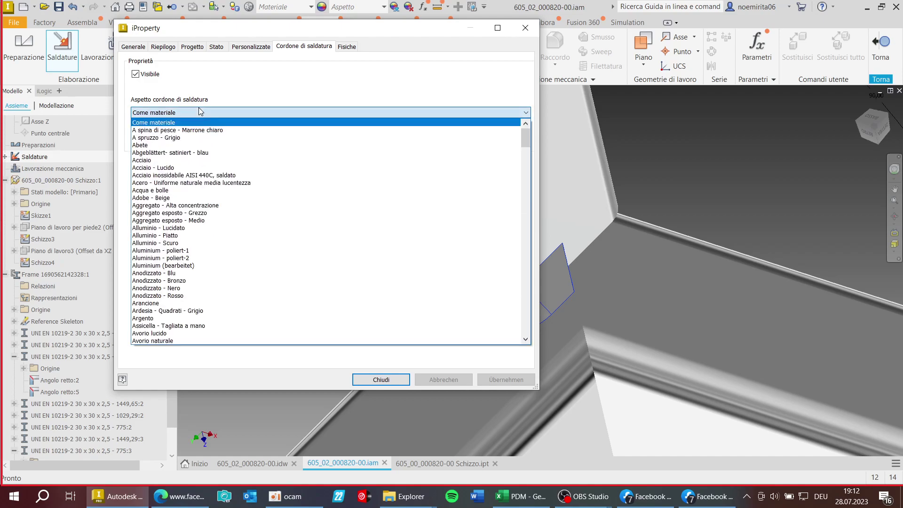
{"action": "key", "text": "s"}
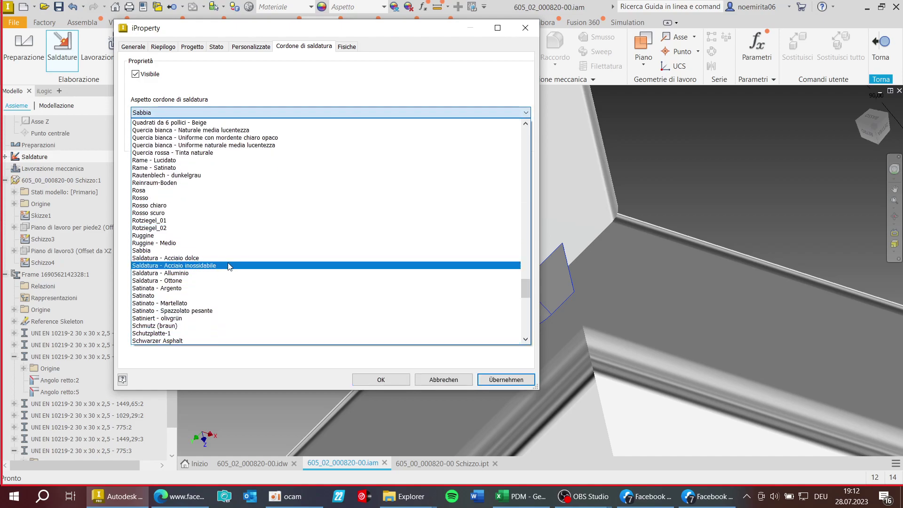
{"action": "scroll", "coordinate": [222, 261], "scroll_direction": "down", "scroll_amount": 3}
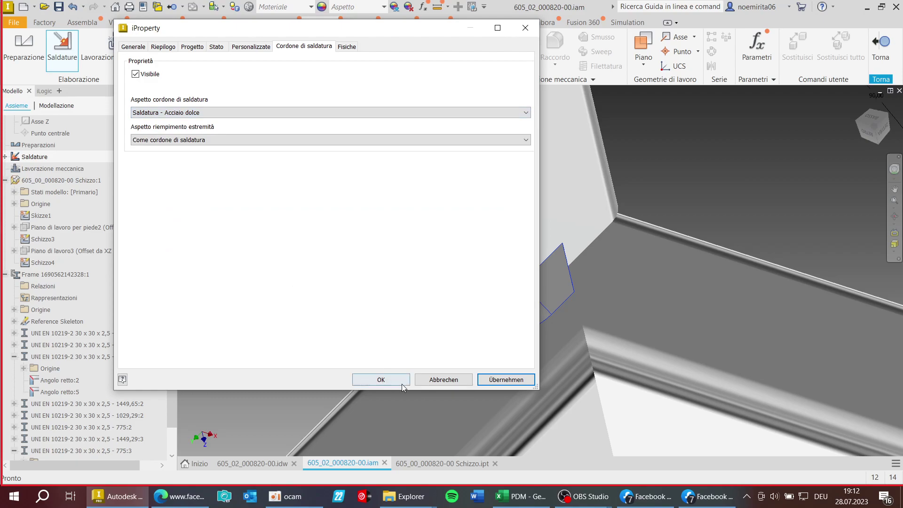
{"action": "left_click", "coordinate": [493, 385]}
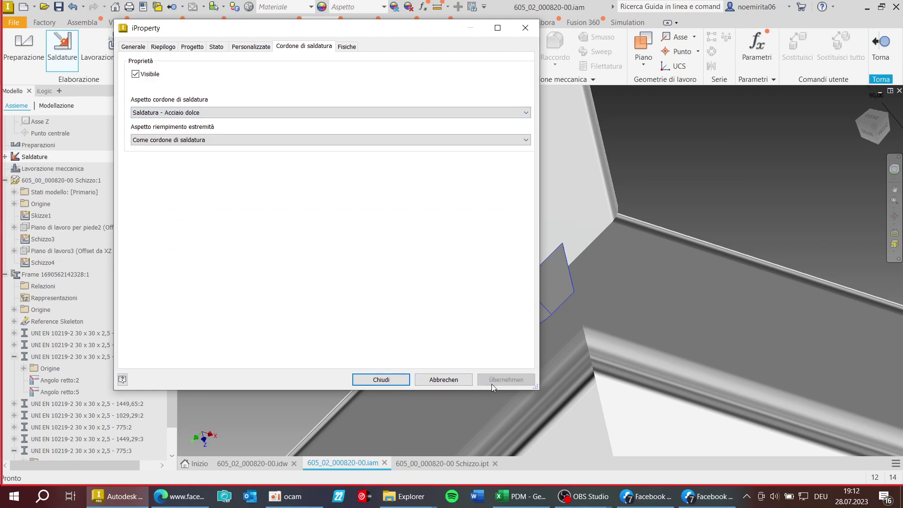
{"action": "left_click", "coordinate": [399, 385]}
{"action": "scroll", "coordinate": [482, 317], "scroll_direction": "down", "scroll_amount": 5}
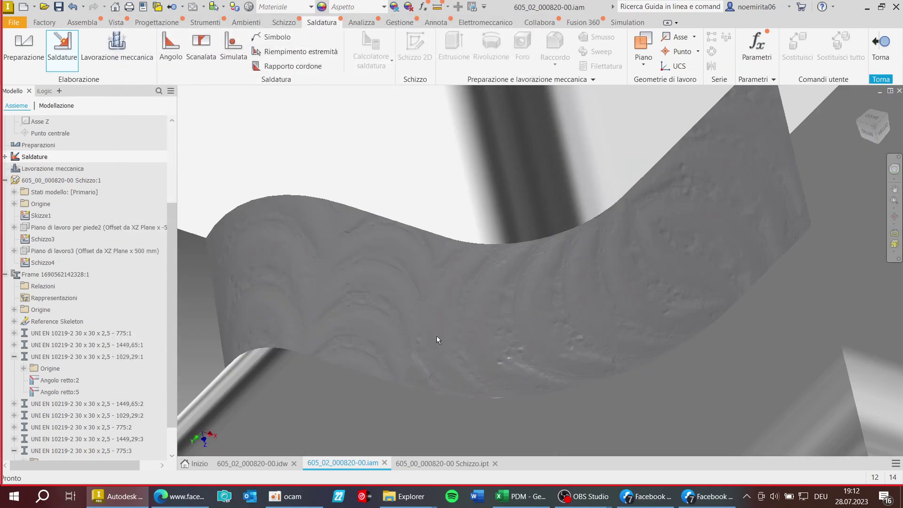
{"action": "scroll", "coordinate": [436, 336], "scroll_direction": "up", "scroll_amount": 5}
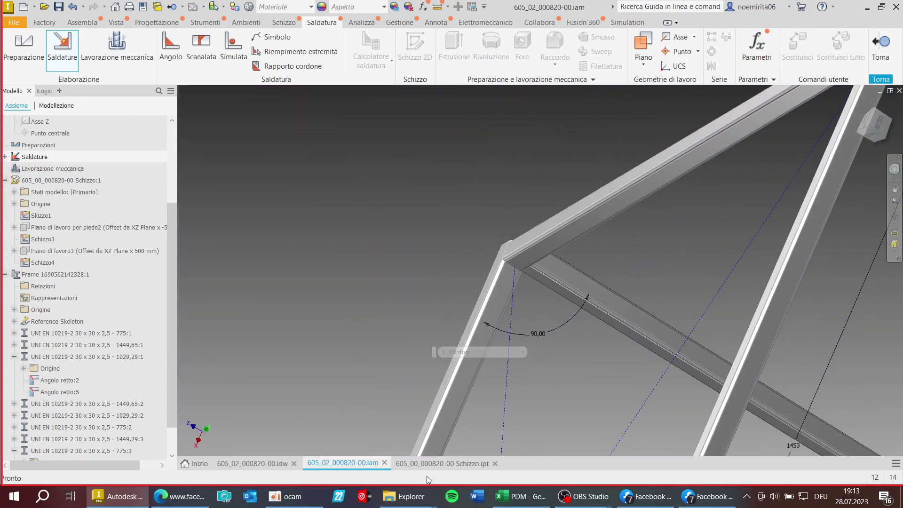
Switch to the 605_02_000820-00.idw drawing and look over its views.
{"action": "left_click", "coordinate": [269, 462]}
{"action": "left_click", "coordinate": [413, 261]}
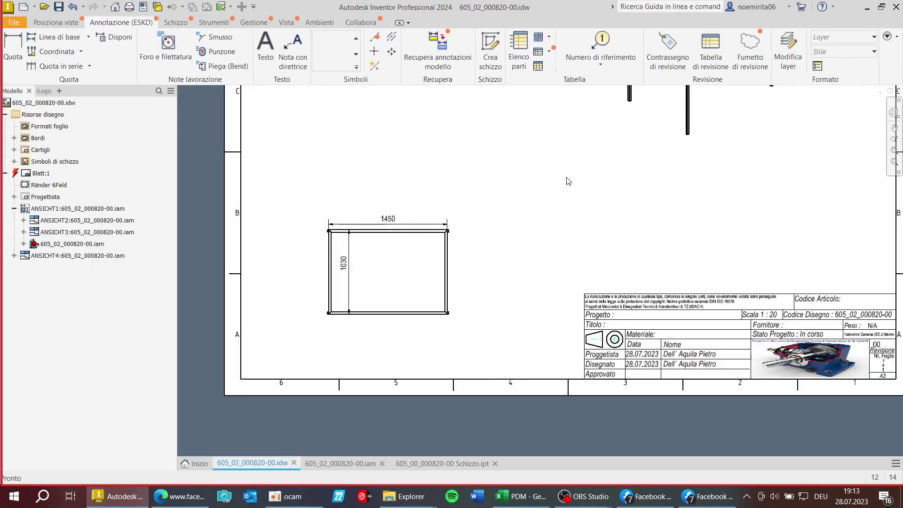
{"action": "scroll", "coordinate": [373, 217], "scroll_direction": "up", "scroll_amount": 6}
{"action": "scroll", "coordinate": [373, 216], "scroll_direction": "down", "scroll_amount": 8}
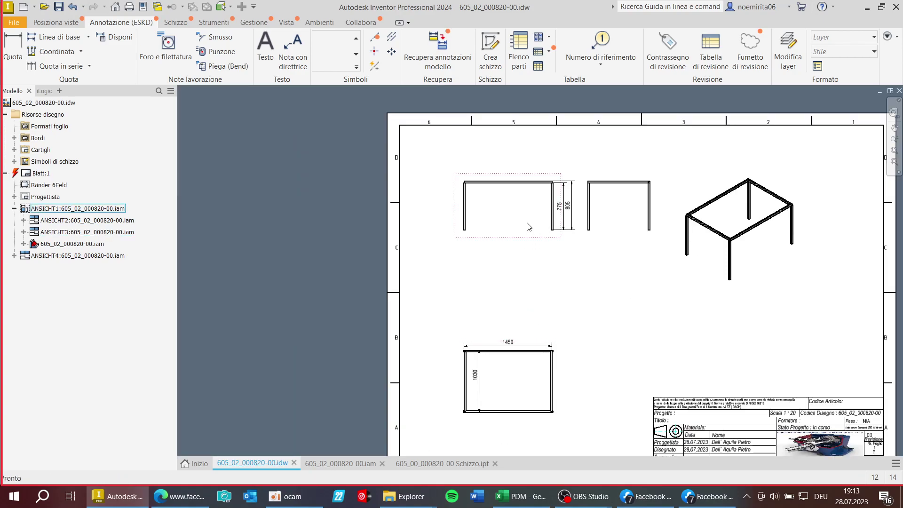
{"action": "scroll", "coordinate": [528, 226], "scroll_direction": "up", "scroll_amount": 5}
{"action": "scroll", "coordinate": [520, 254], "scroll_direction": "down", "scroll_amount": 2}
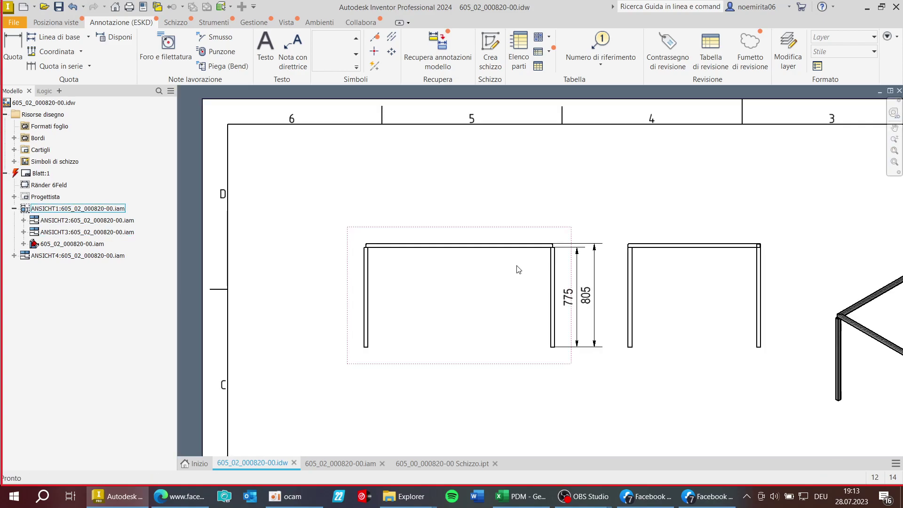
{"action": "left_click", "coordinate": [495, 286]}
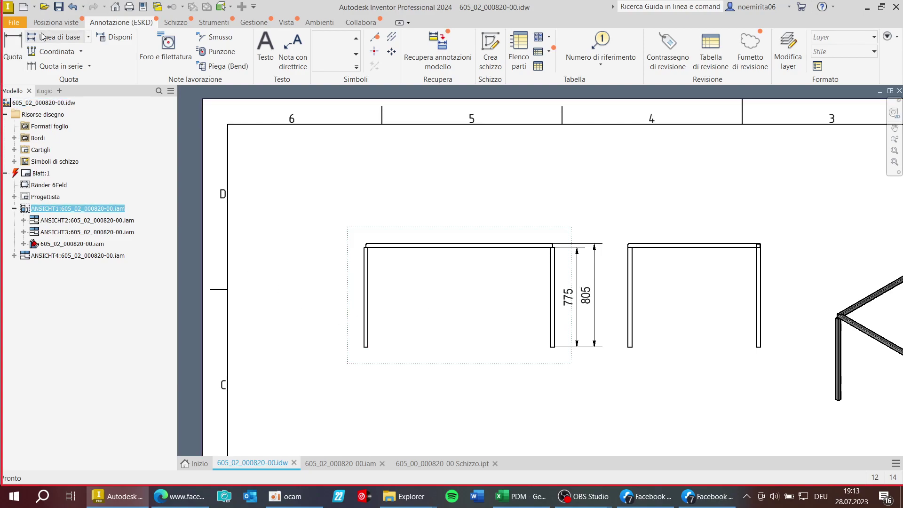
{"action": "left_click", "coordinate": [56, 22]}
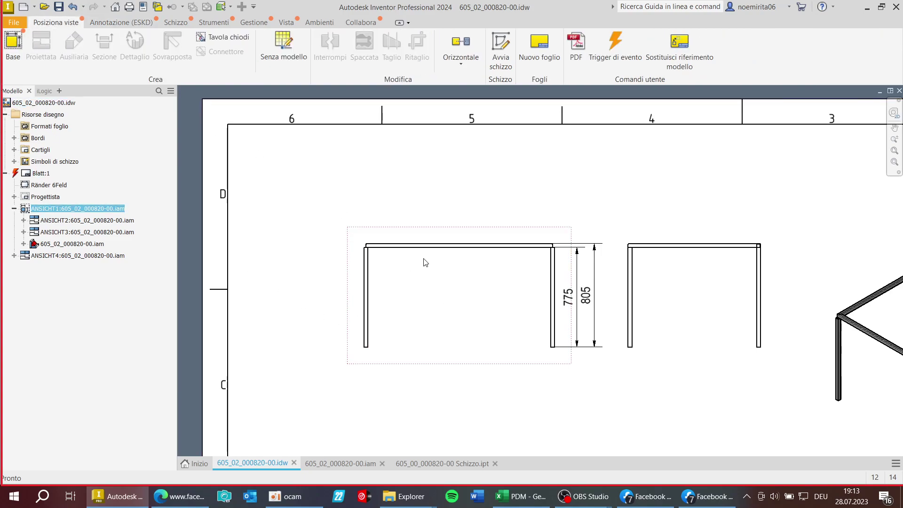
{"action": "middle_click_drag", "start_coordinate": [485, 216], "coordinate": [445, 341]}
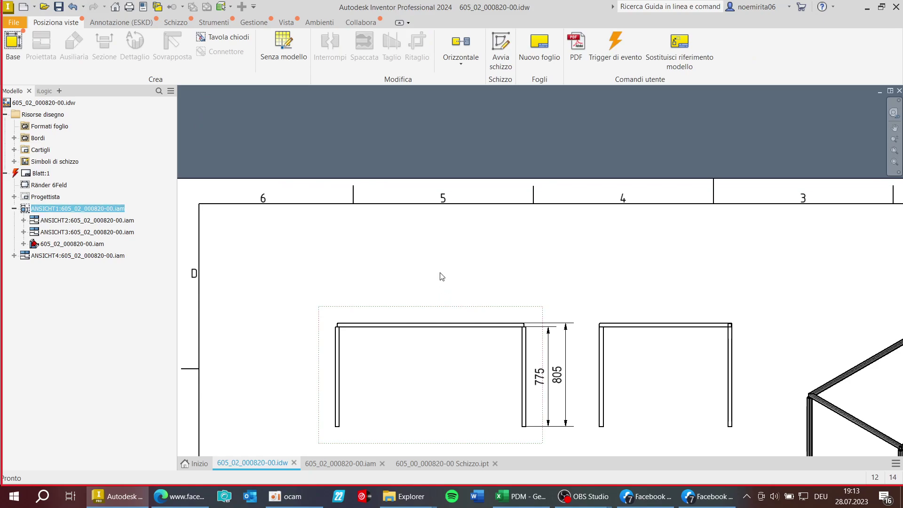
{"action": "key", "text": "Escape"}
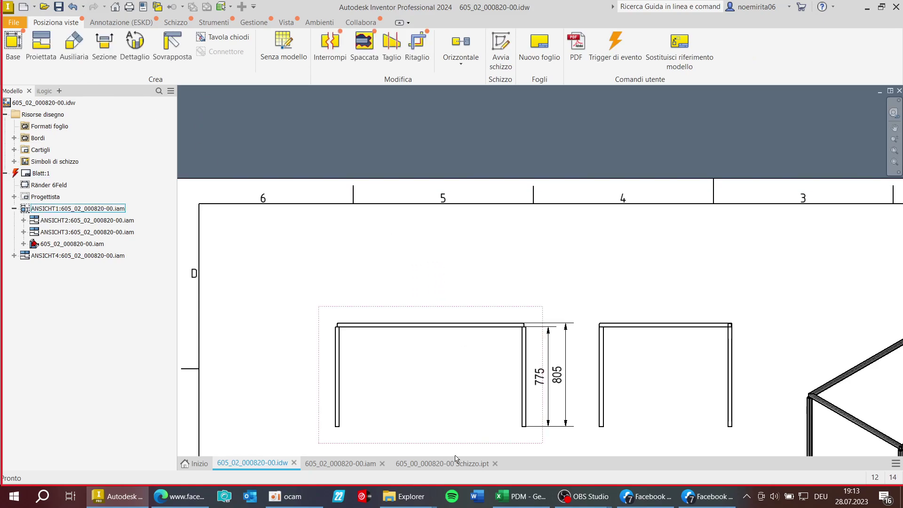
{"action": "left_click", "coordinate": [52, 47]}
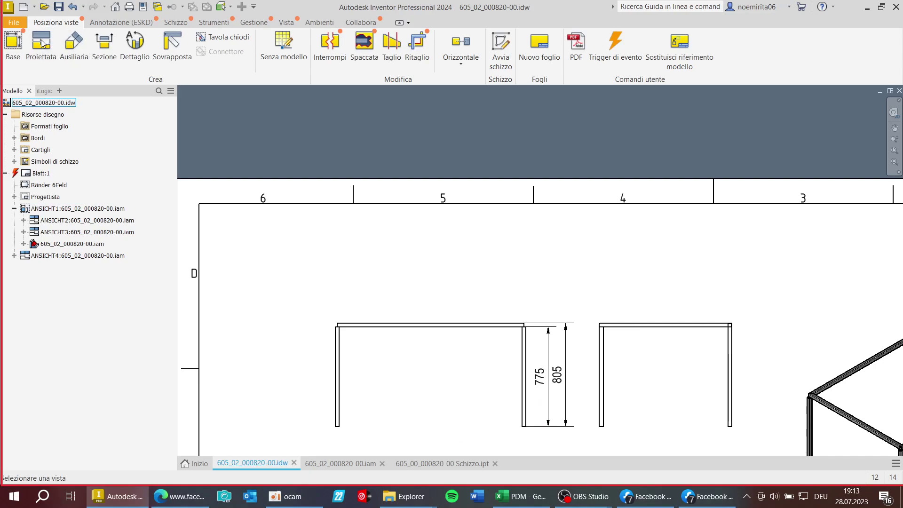
{"action": "scroll", "coordinate": [418, 273], "scroll_direction": "down", "scroll_amount": 4}
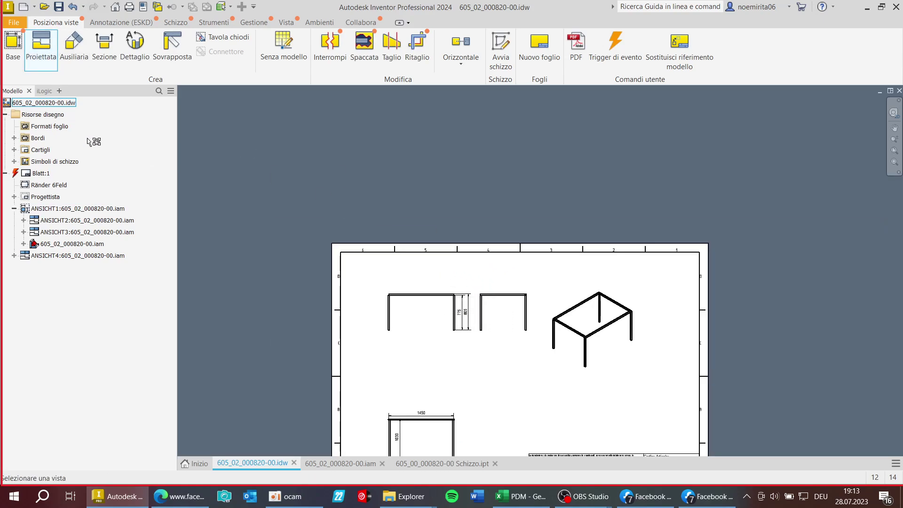
{"action": "key", "text": "Escape"}
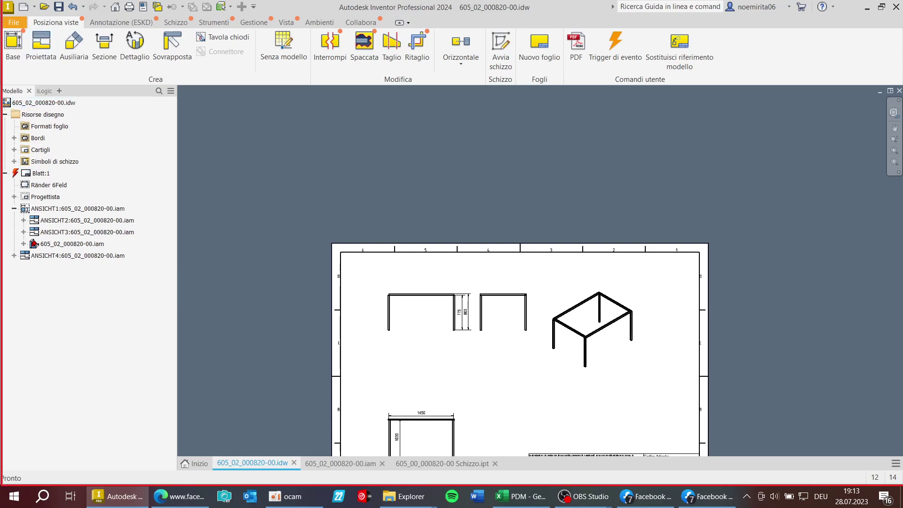
{"action": "left_click", "coordinate": [20, 43]}
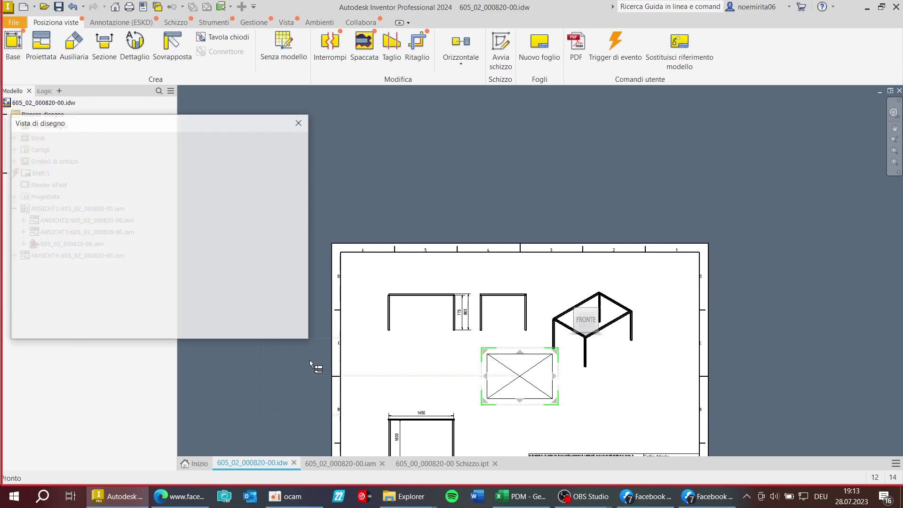
{"action": "left_click", "coordinate": [285, 328]}
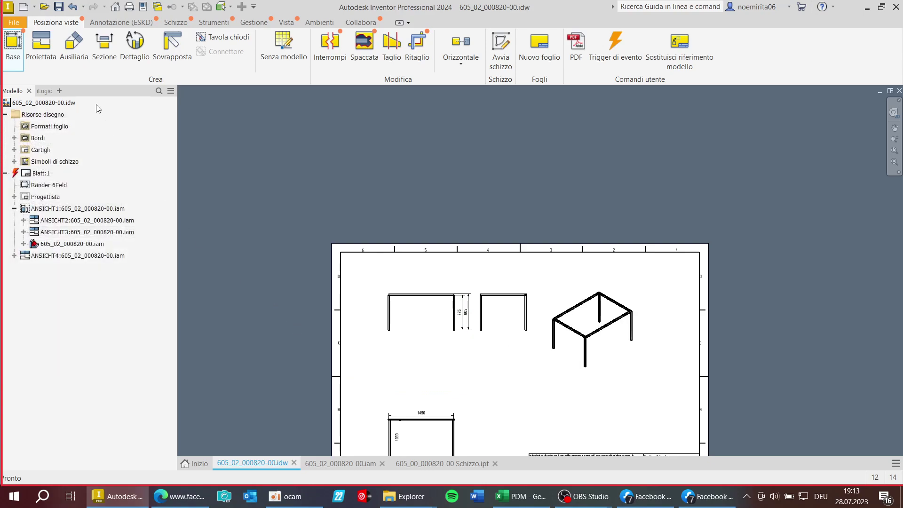
{"action": "left_click", "coordinate": [41, 47]}
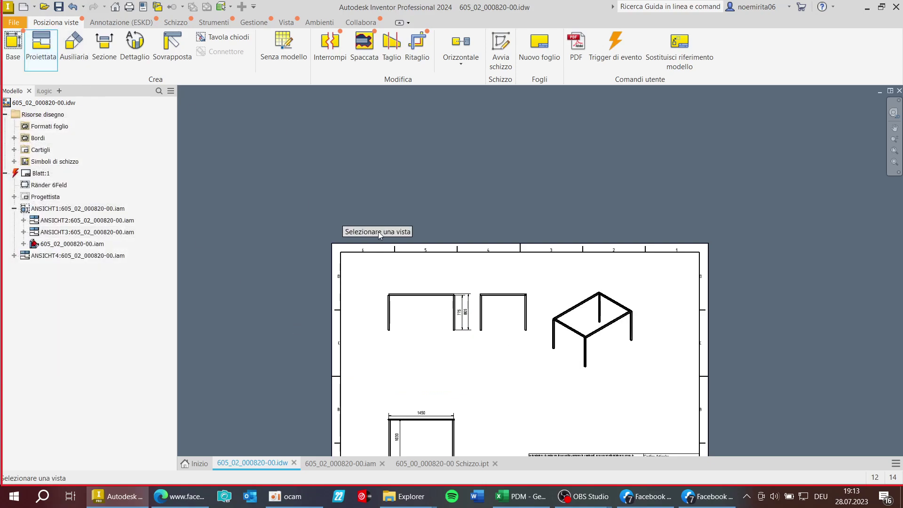
{"action": "right_click", "coordinate": [412, 263]}
{"action": "key", "text": "Escape"}
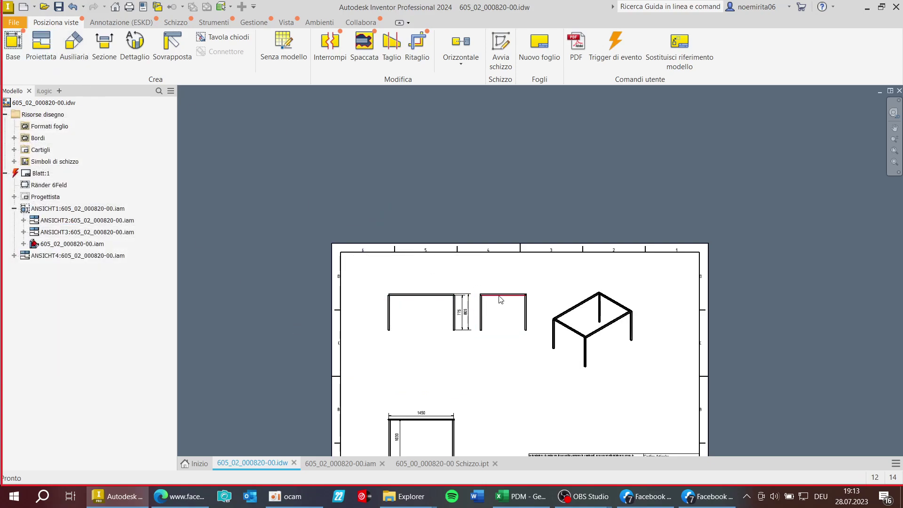
Move the projected side view on the sheet farther away from the front view, towards the isometric view.
{"action": "left_click_drag", "start_coordinate": [494, 306], "coordinate": [520, 306]}
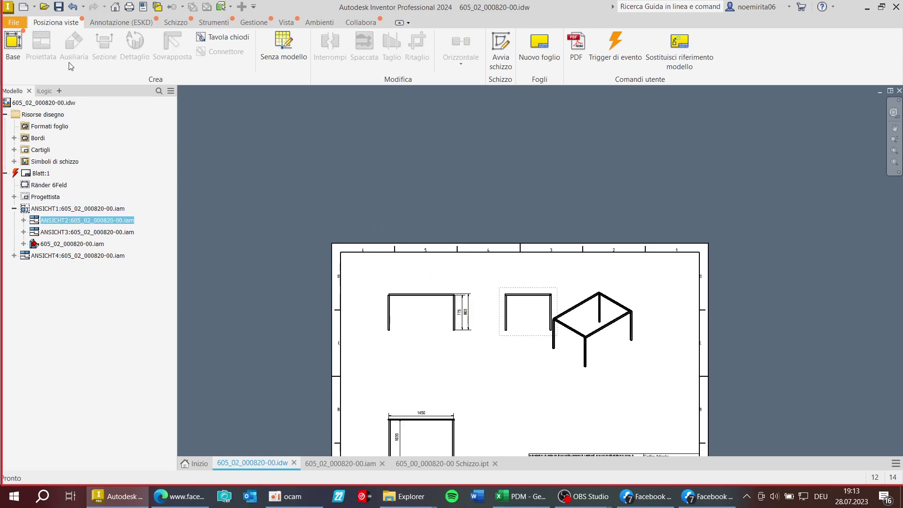
{"action": "left_click", "coordinate": [203, 157]}
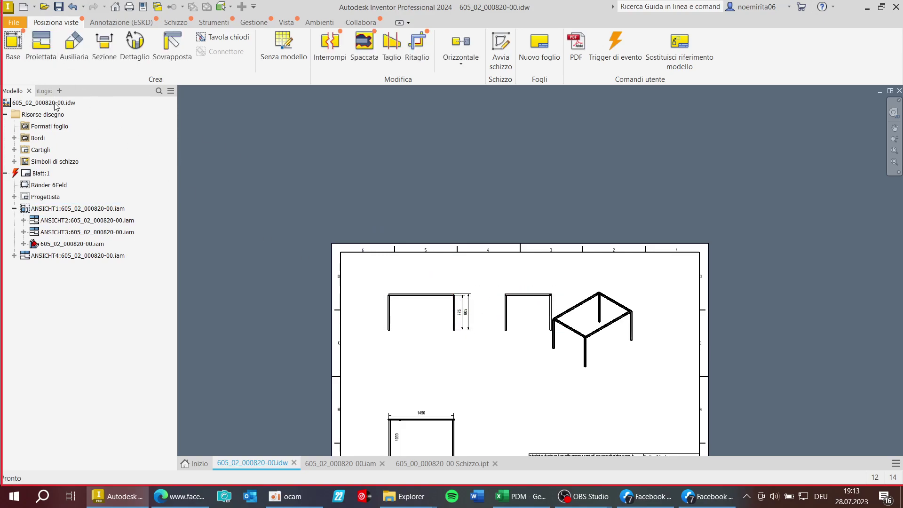
{"action": "left_click", "coordinate": [42, 58]}
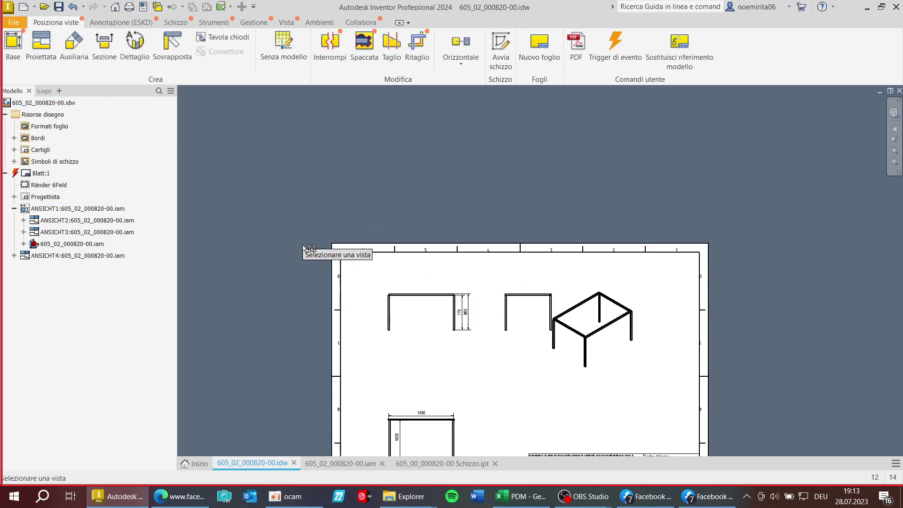
{"action": "right_click", "coordinate": [410, 276]}
{"action": "key", "text": "Escape"}
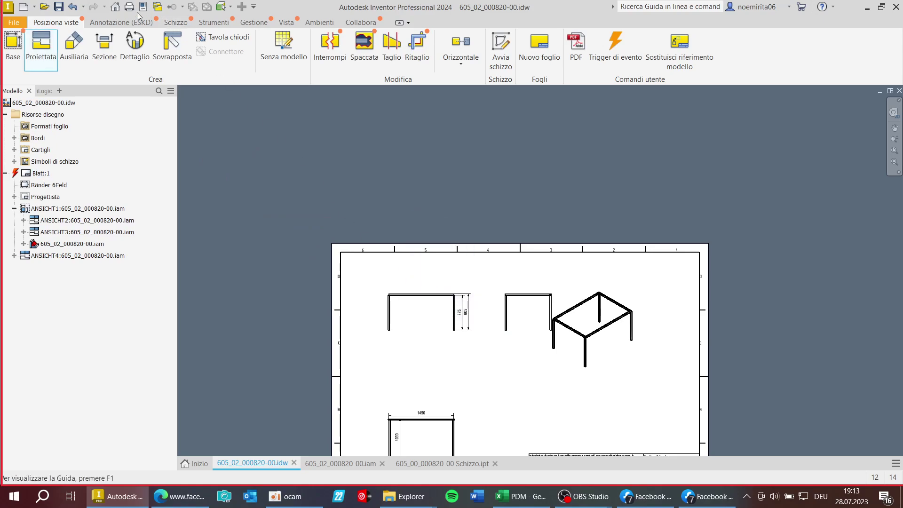
Save the drawing together with all its modified dependent files.
{"action": "left_click", "coordinate": [58, 7]}
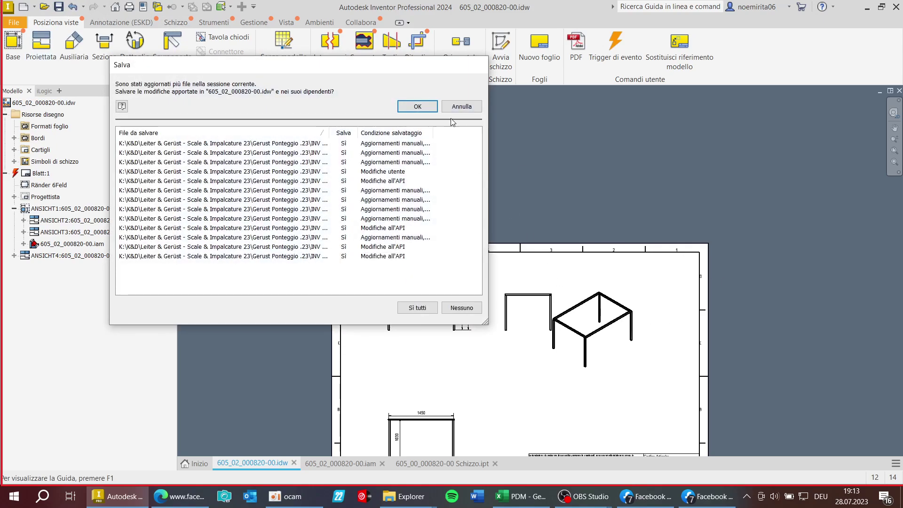
{"action": "left_click", "coordinate": [416, 106]}
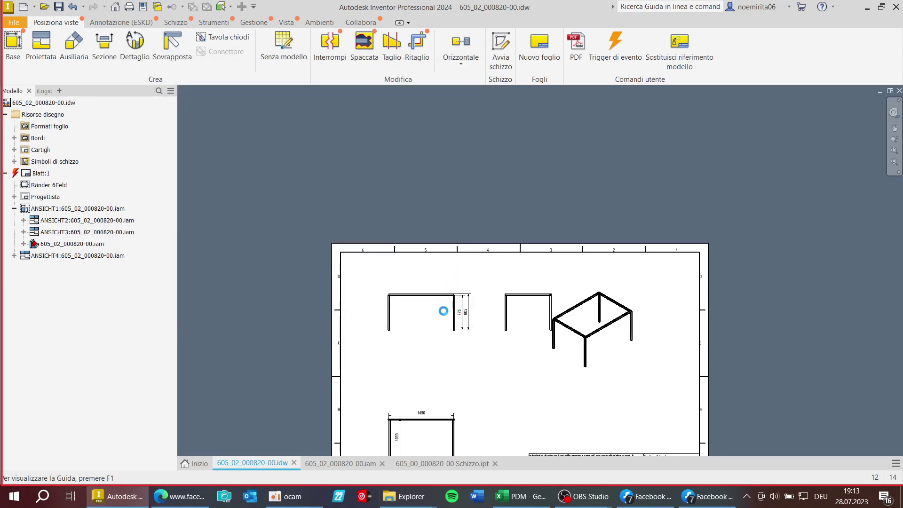